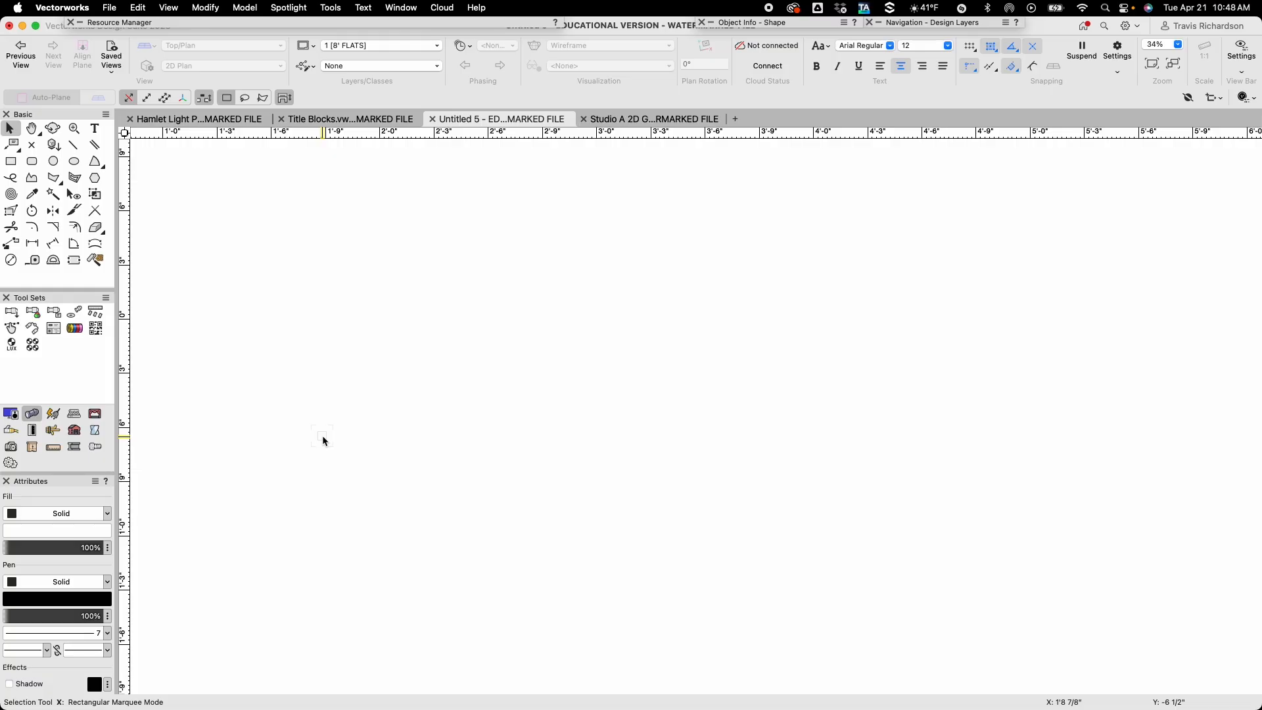
Create a new document from the Spotlight (Imperial).sta template and dismiss the watermark notice.
key(u)
click(111, 8)
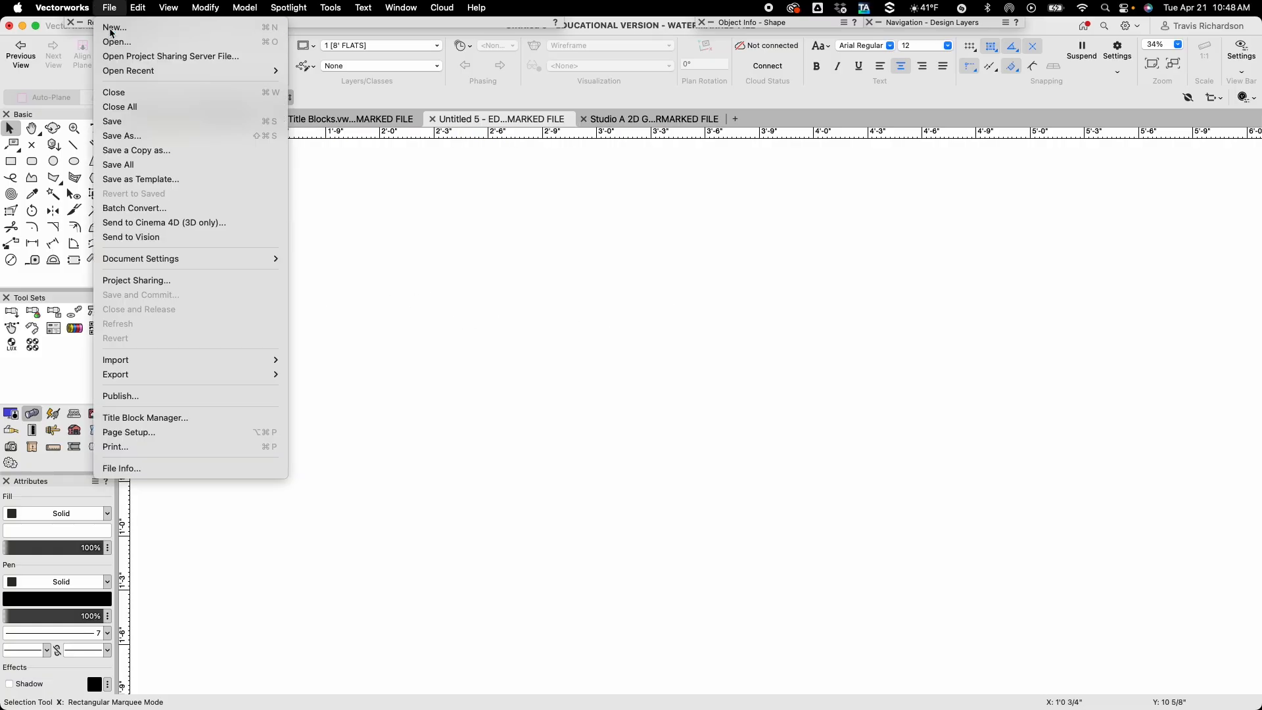
click(113, 29)
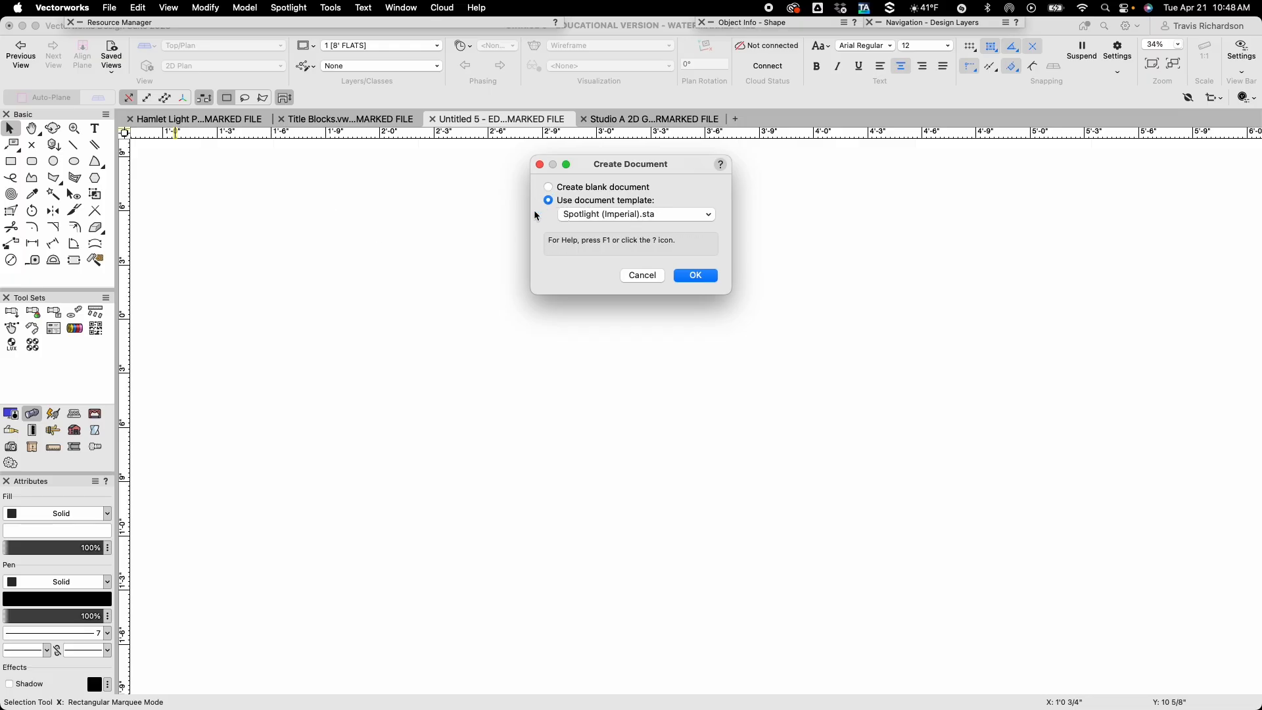
click(661, 216)
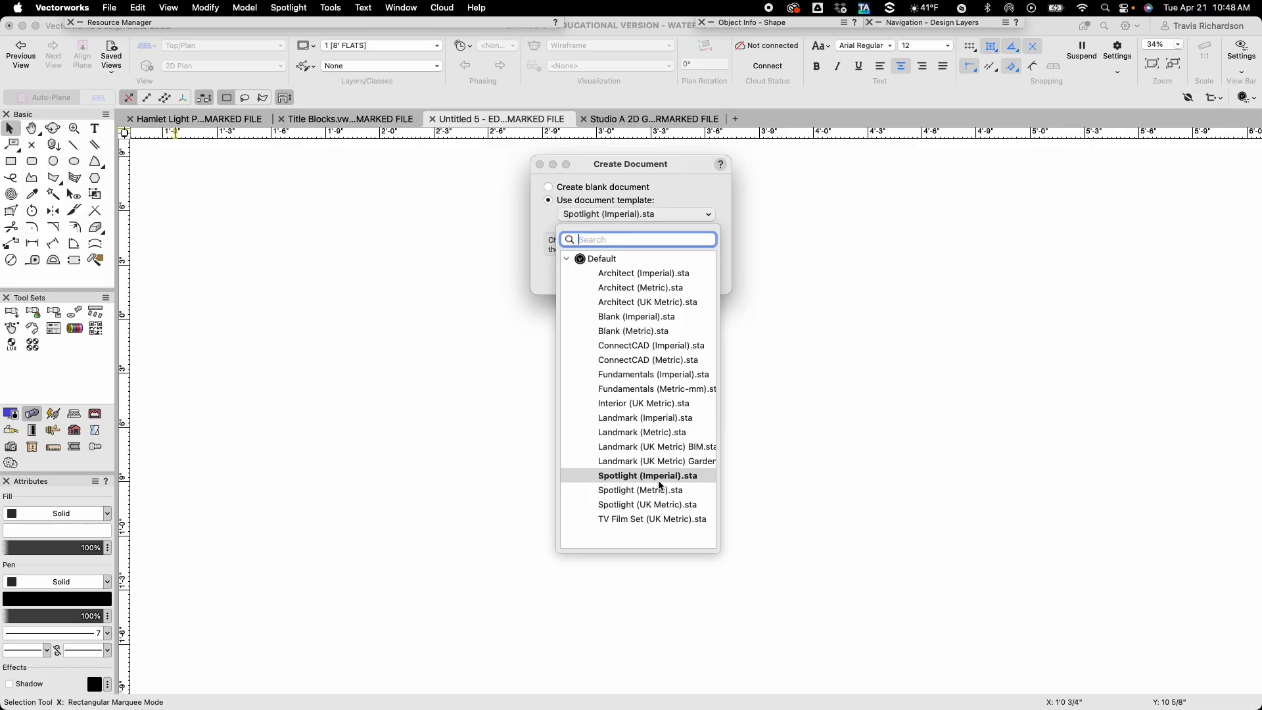
click(666, 481)
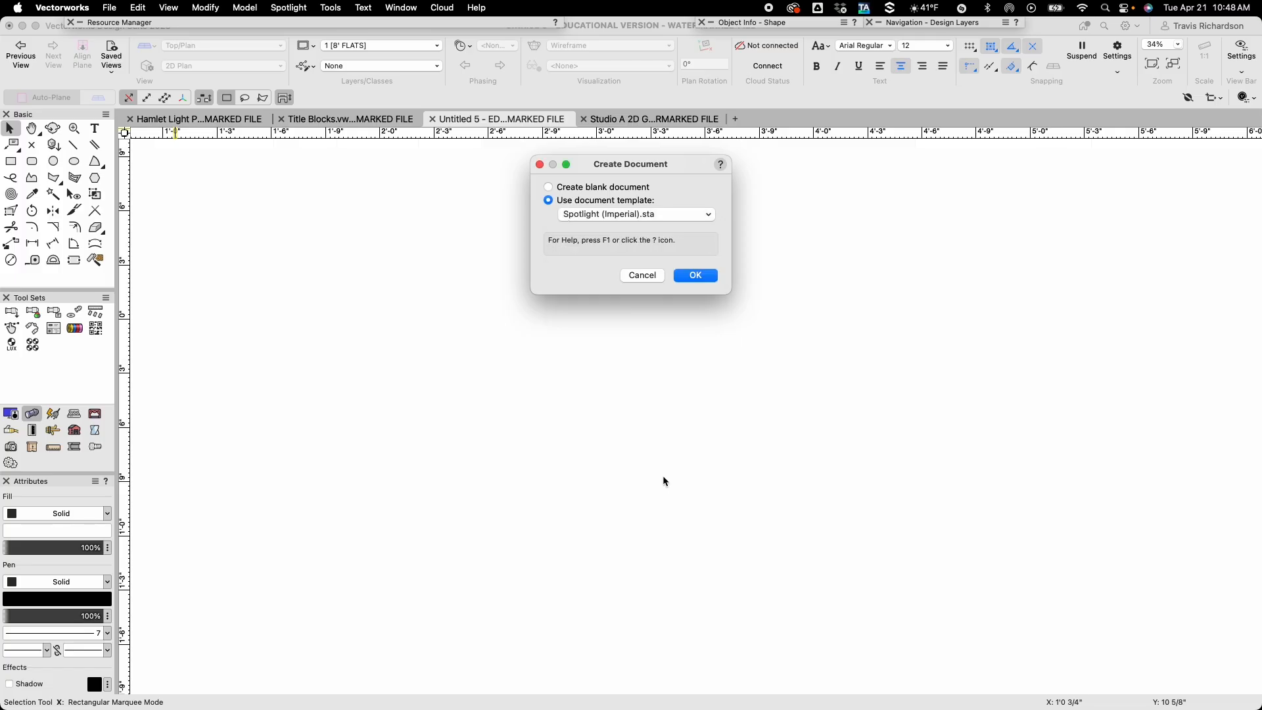
click(693, 275)
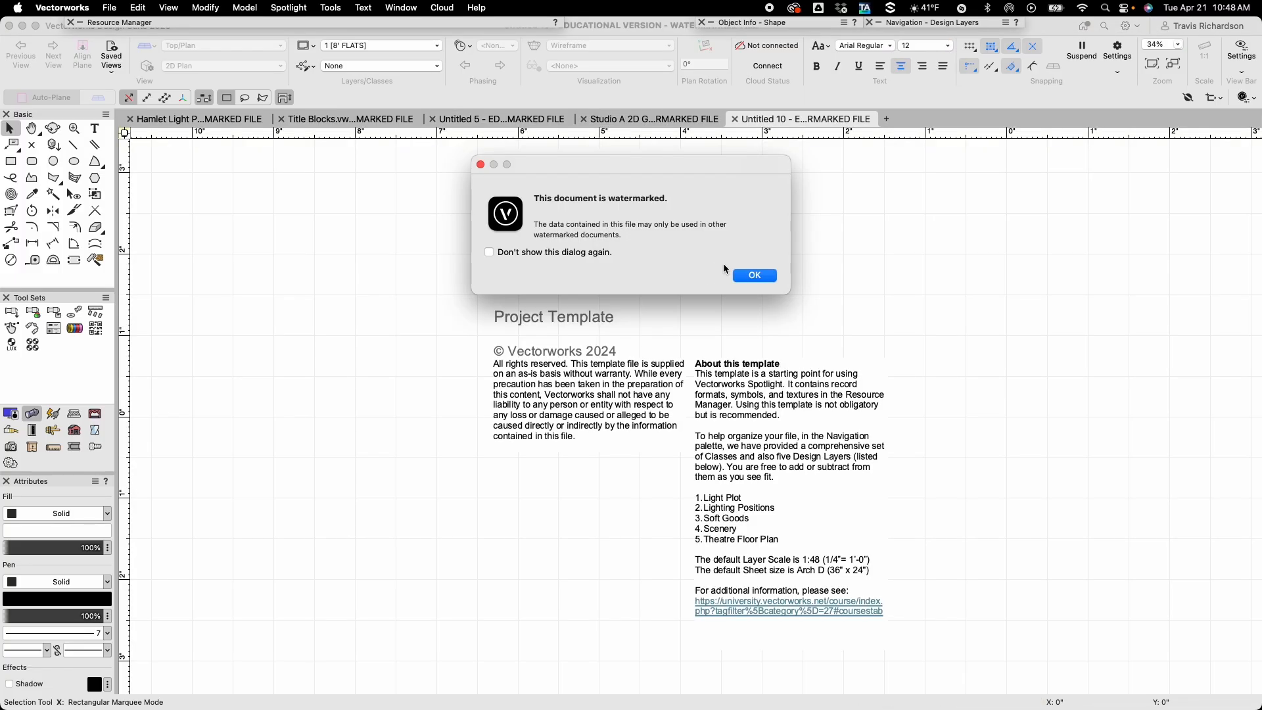
click(742, 275)
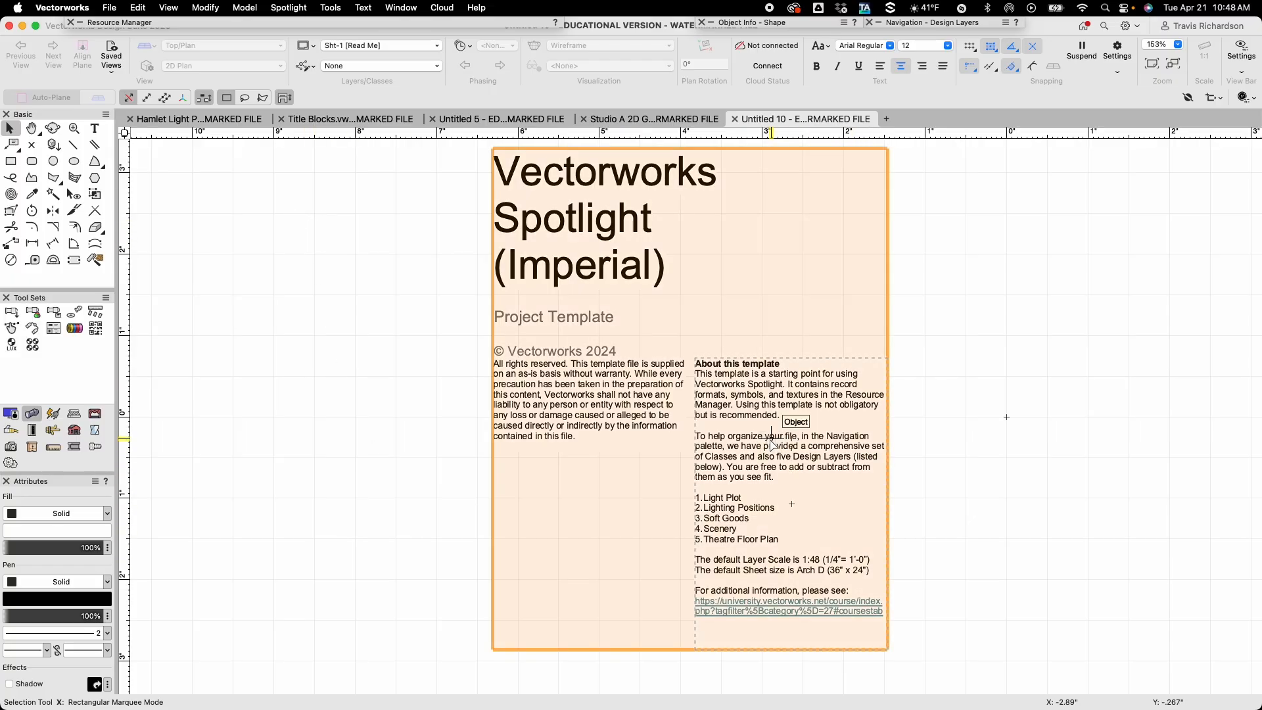
Delete the template description from the Read Me sheet and make Theatre FloorPlan the active design layer.
click(772, 441)
key(Delete)
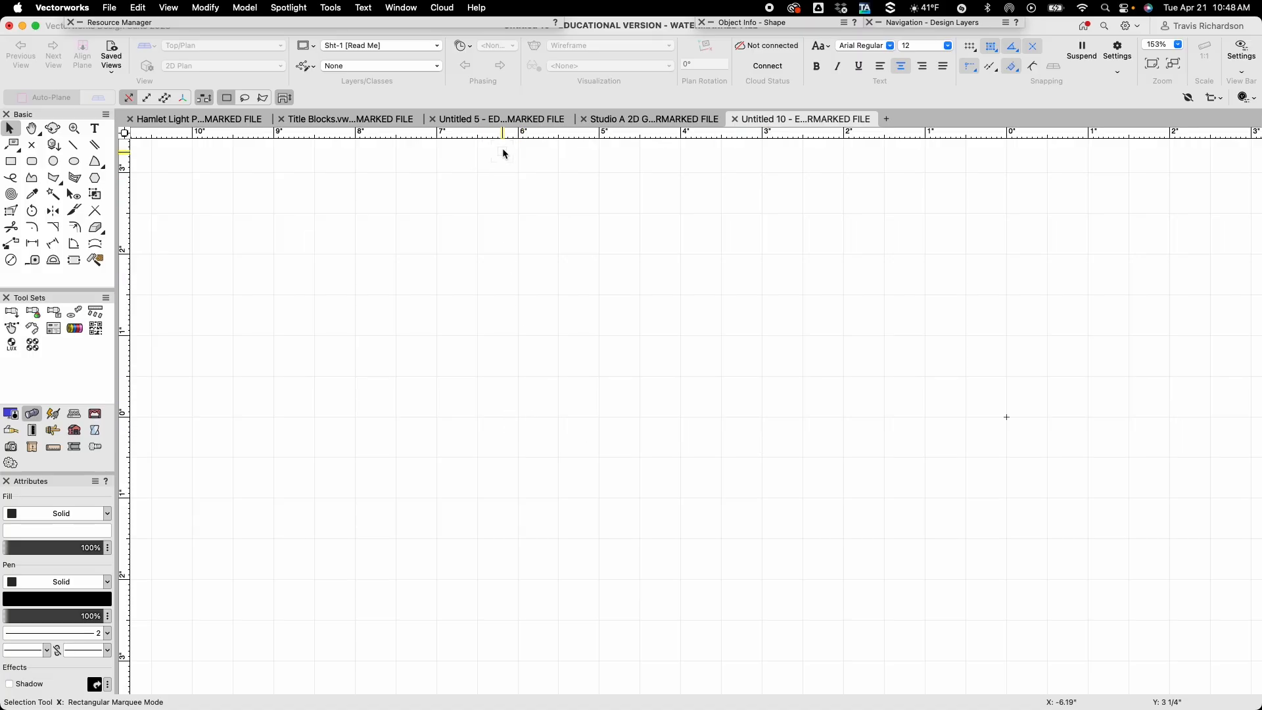
click(403, 46)
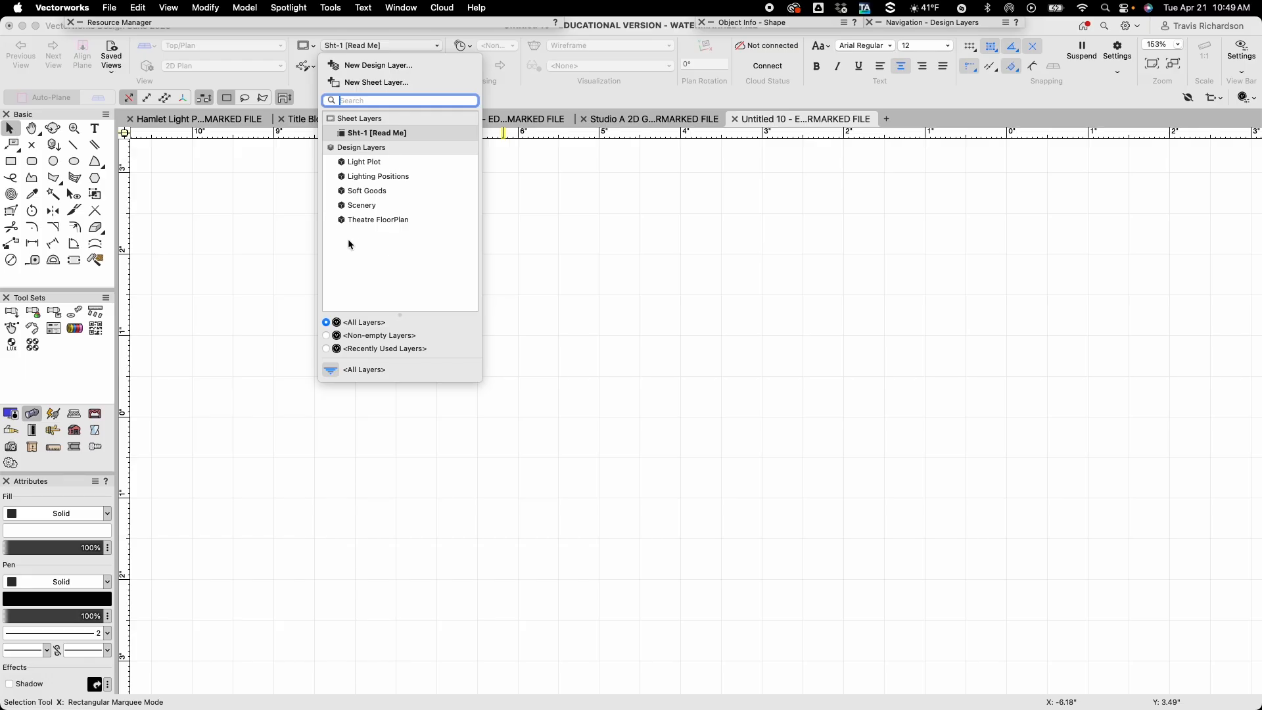
click(414, 219)
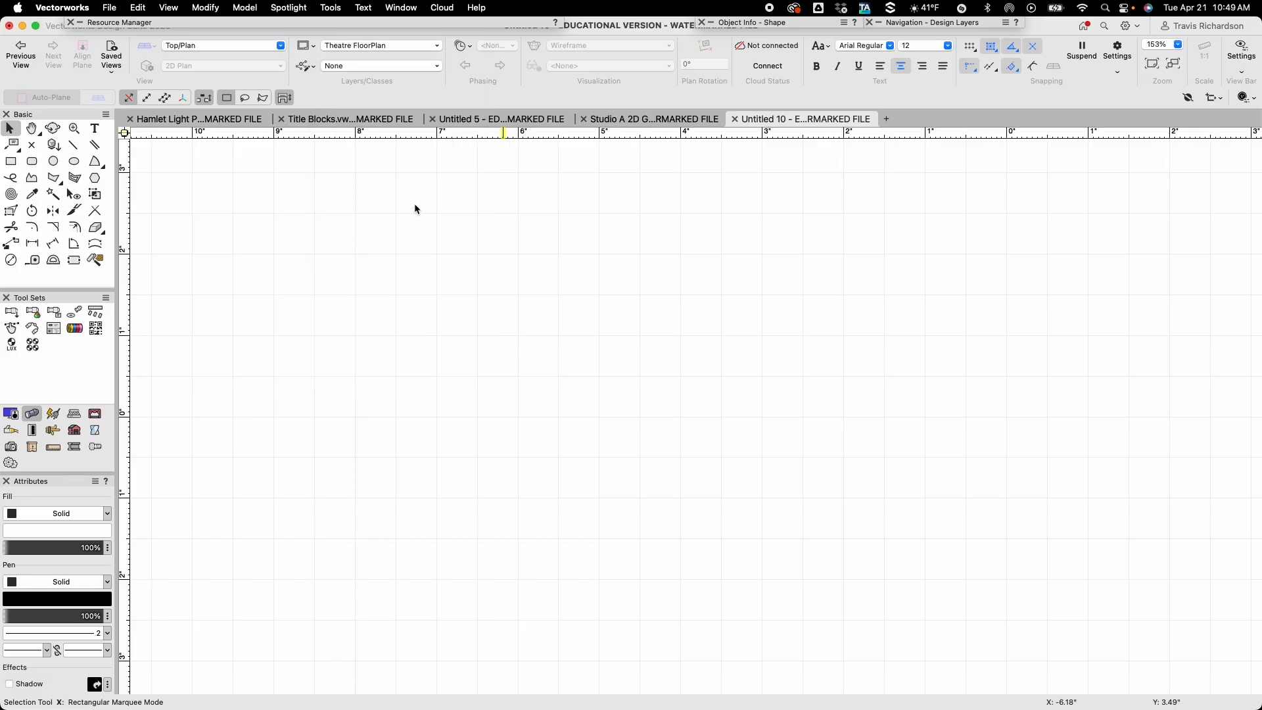
click(394, 44)
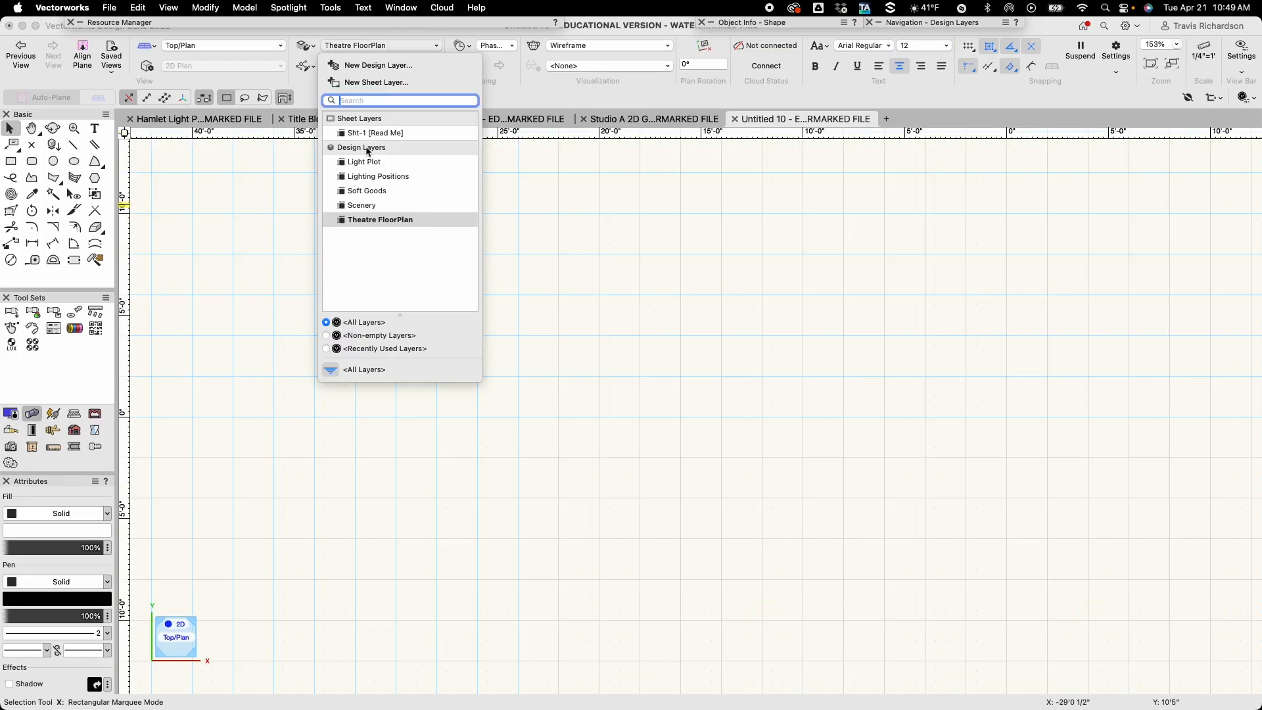
click(373, 221)
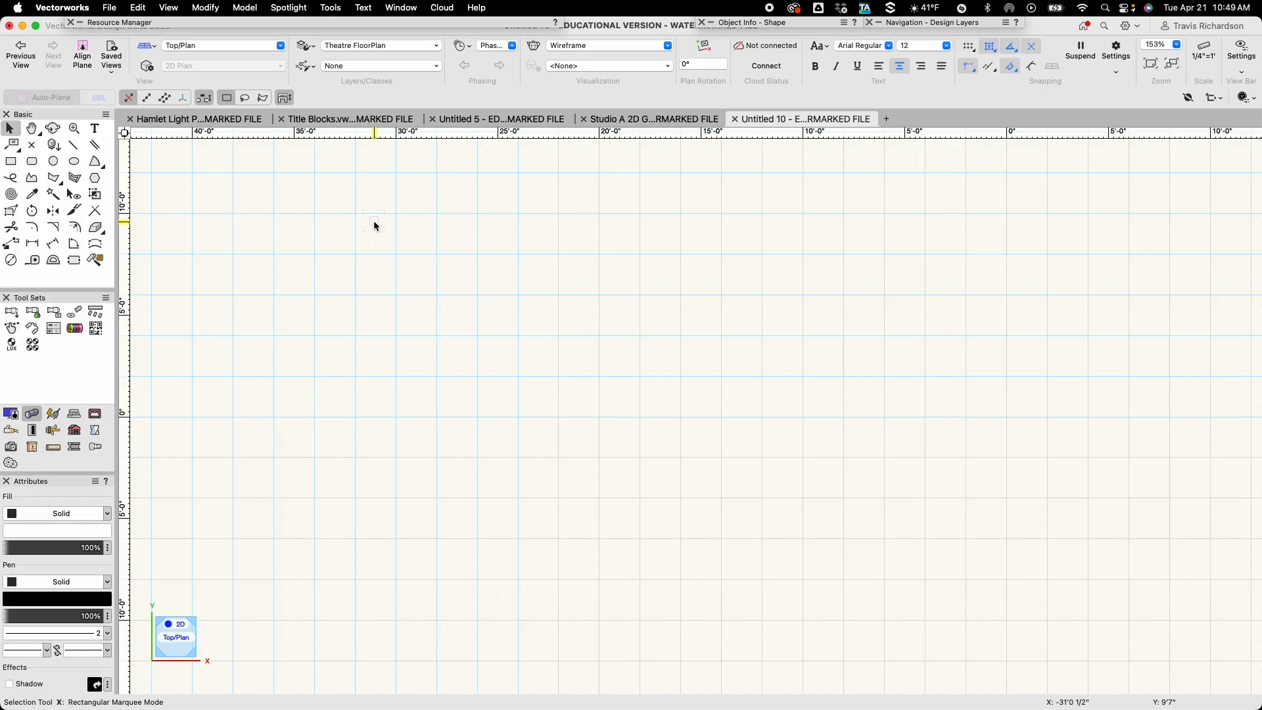
Set the document's length units to the Fractional rounding style.
click(113, 9)
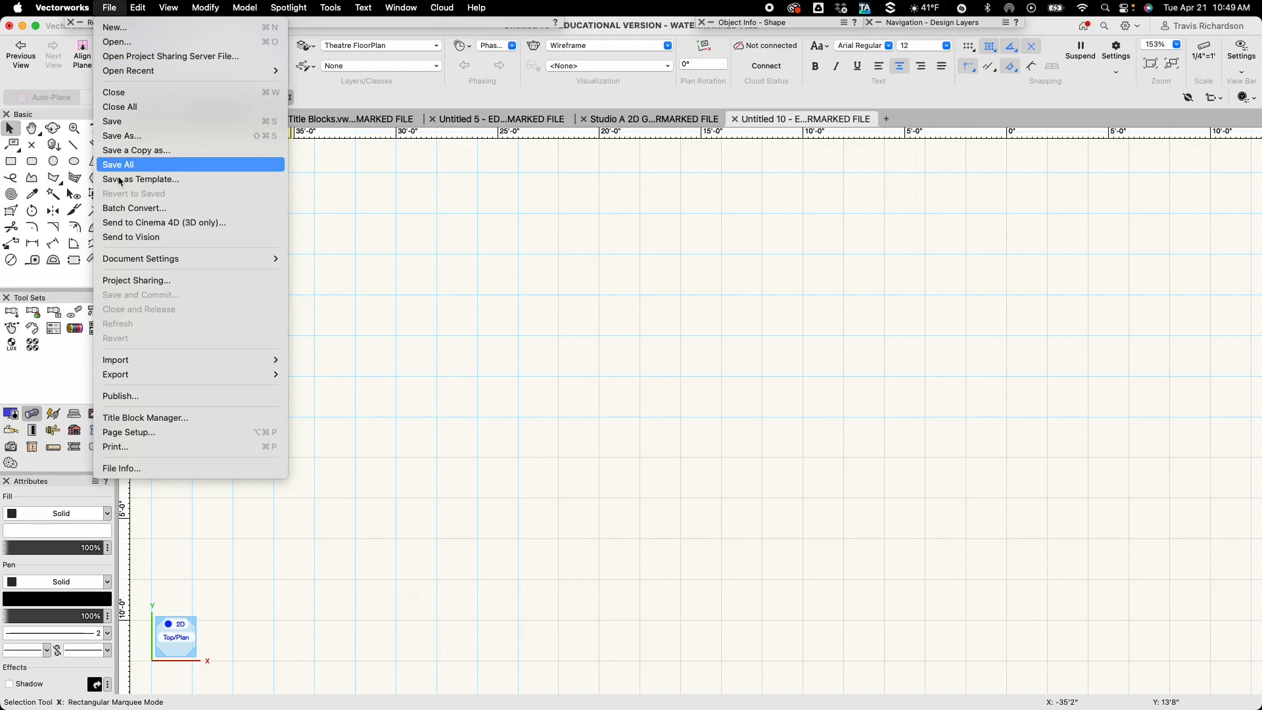
mouse_move(146, 259)
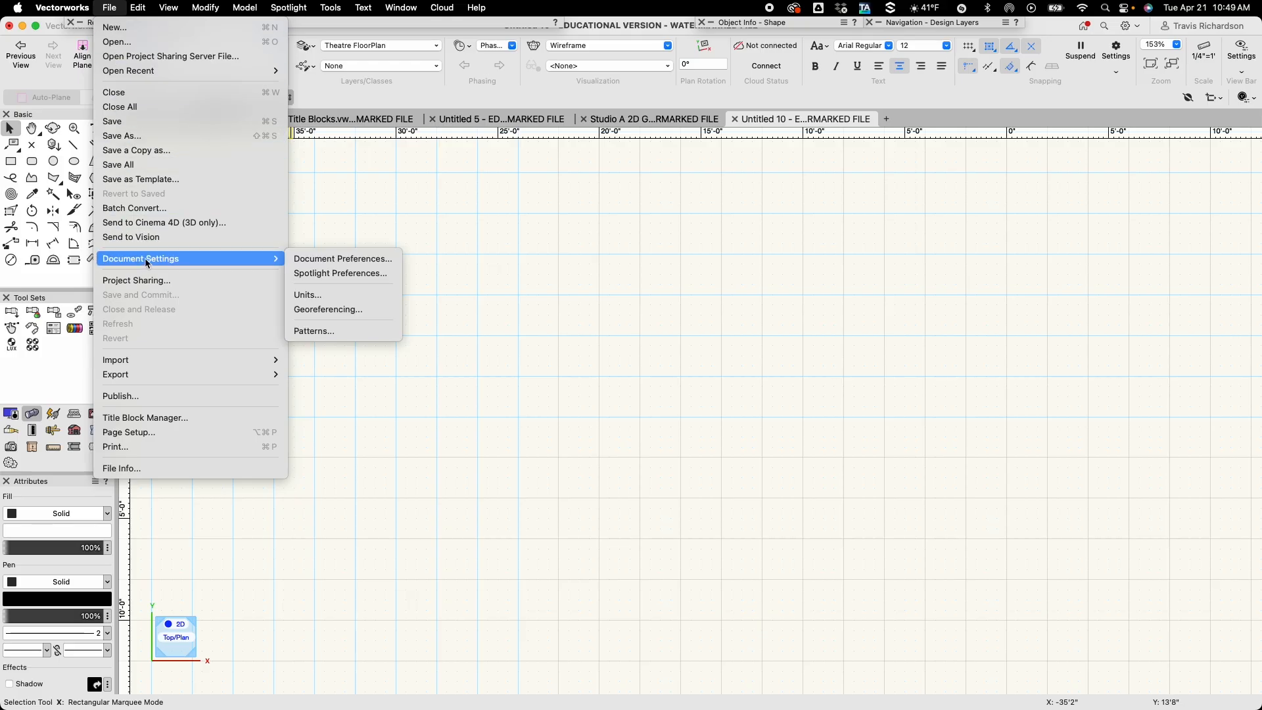
click(309, 296)
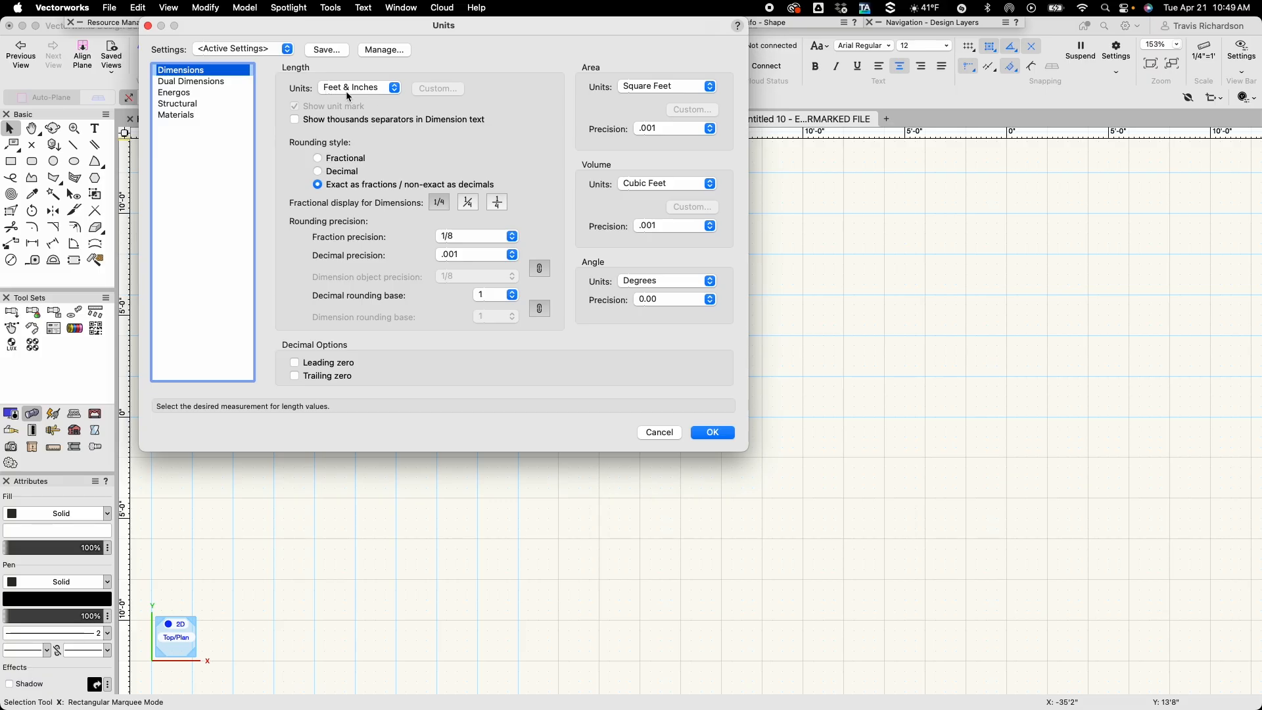
click(342, 159)
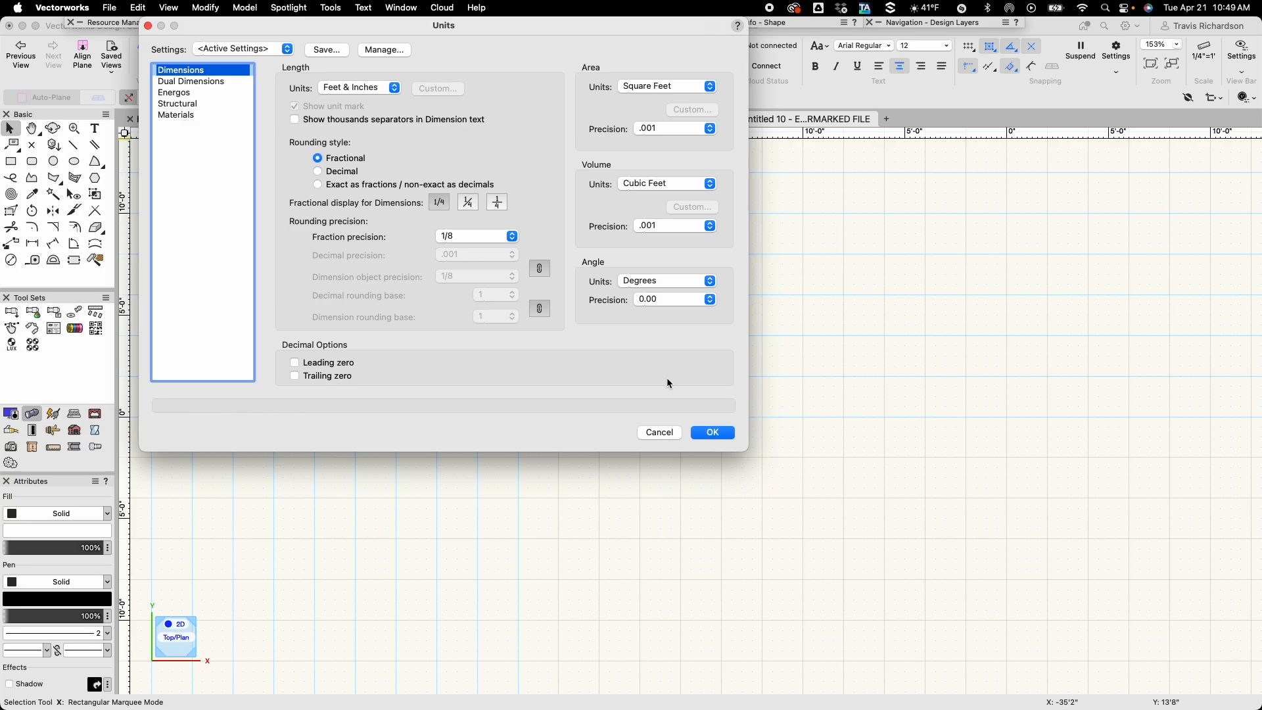
click(718, 436)
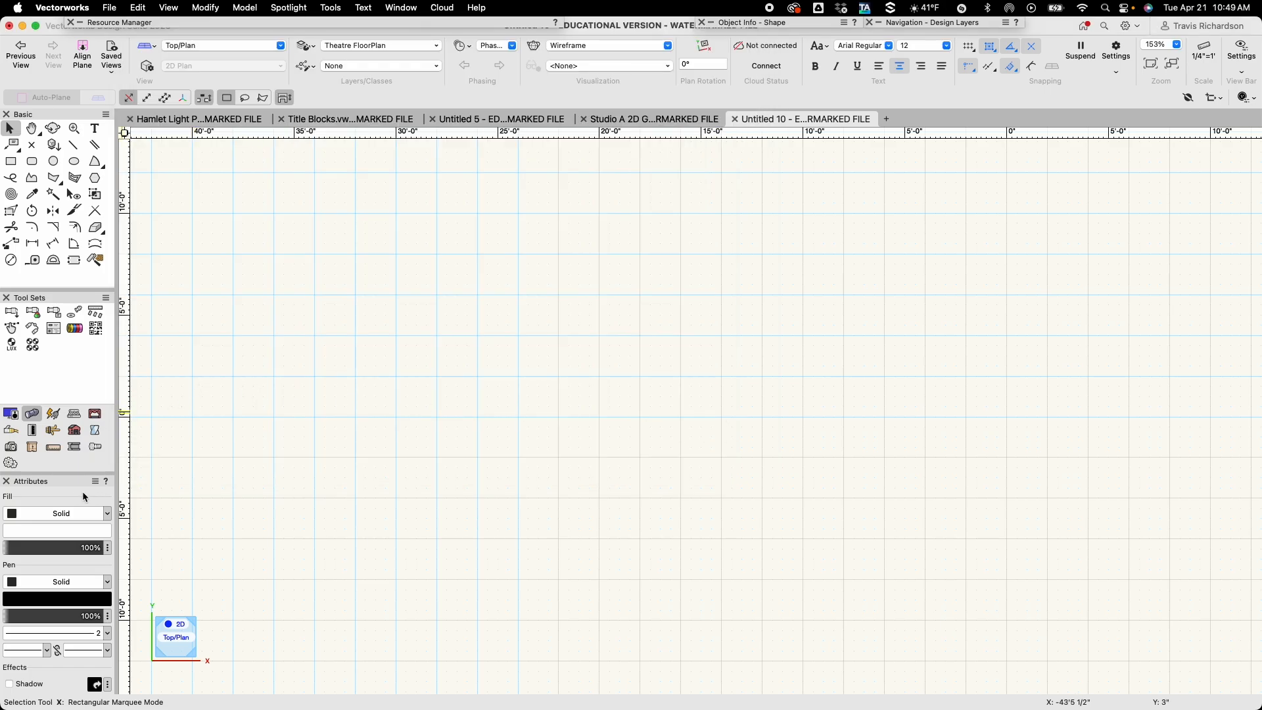
Draw the room outline as a rectangle 39'9" wide by 28'3" high with a line thickness of 7.
click(108, 634)
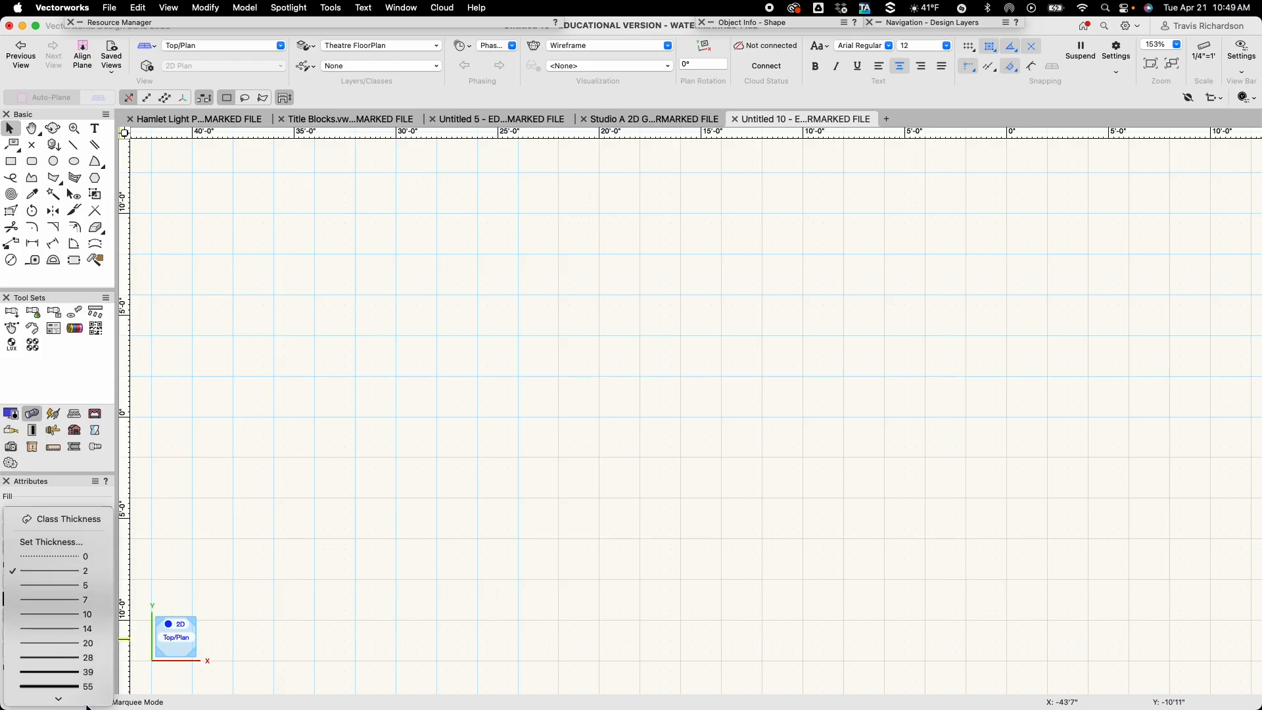
click(72, 595)
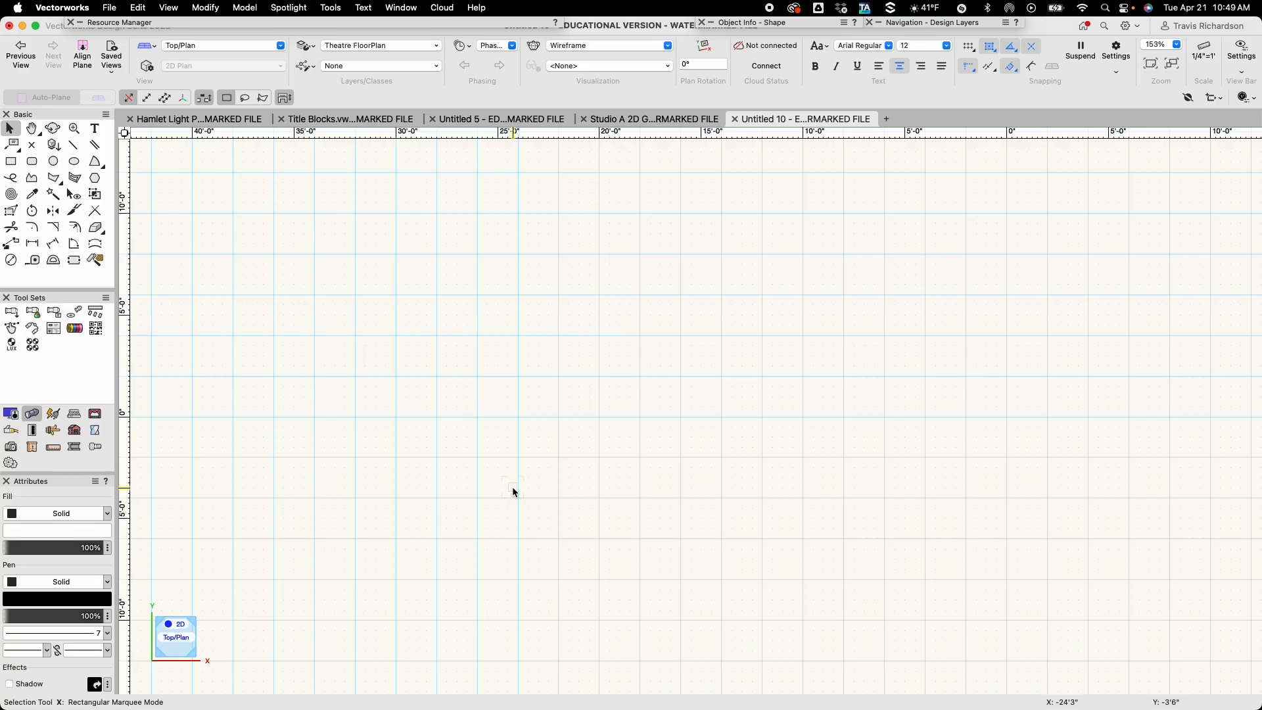
key(grave)
key(4)
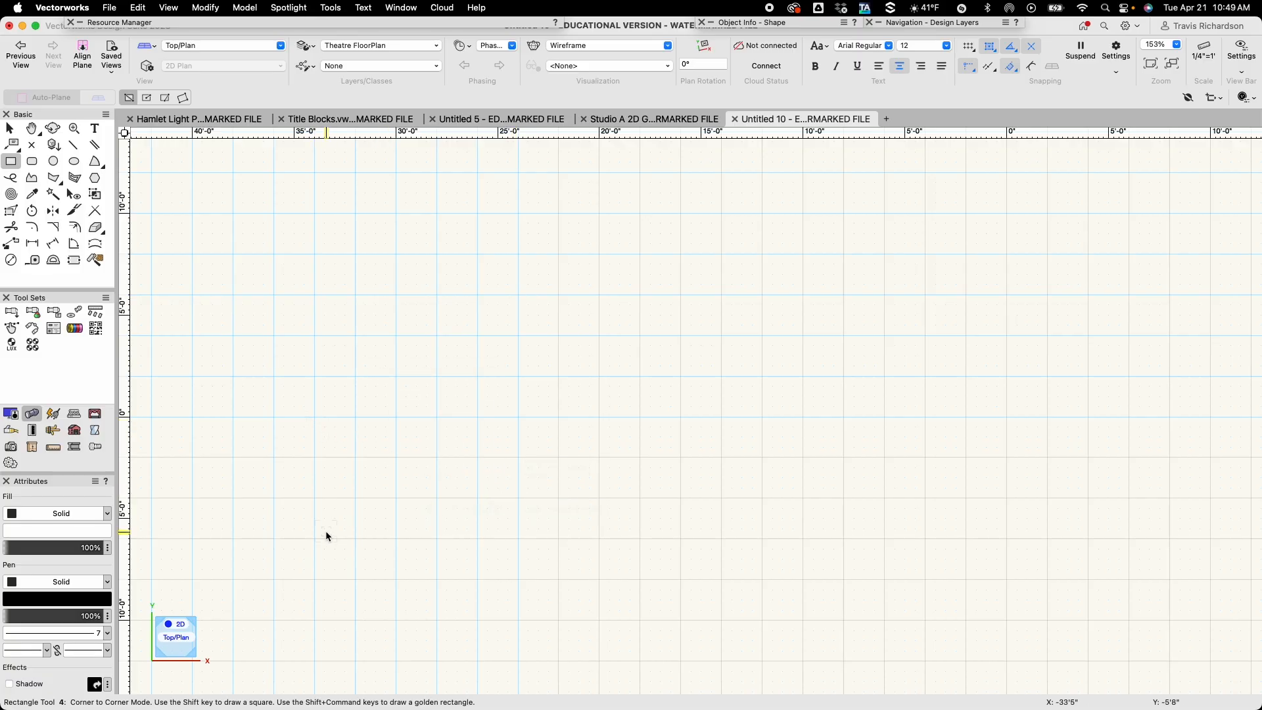
click(324, 570)
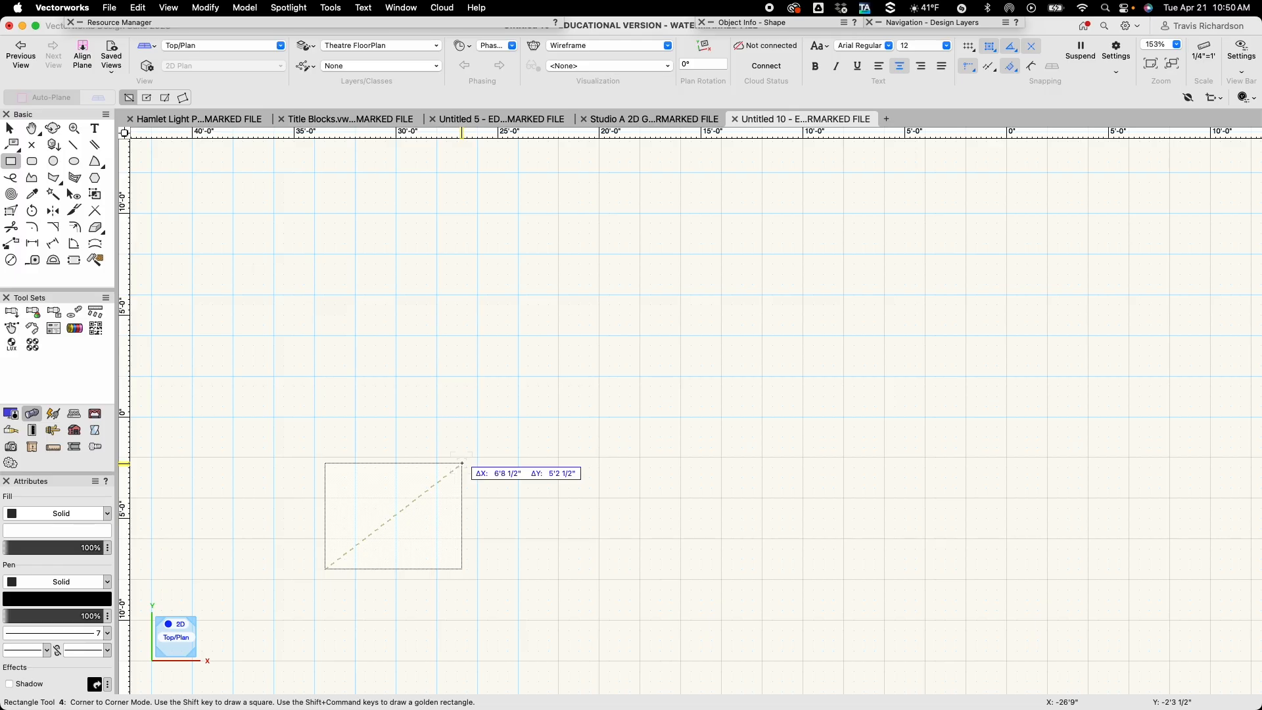
key(Tab)
text(39)
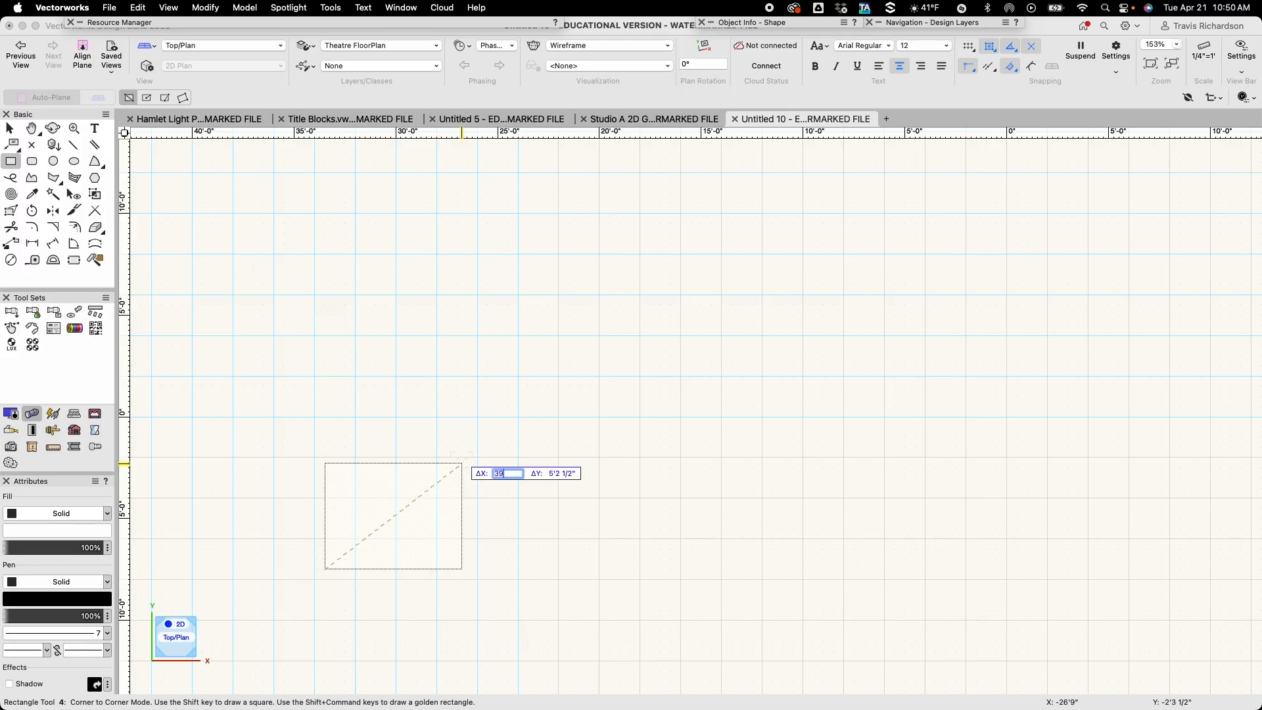
text('9)
key(Tab)
text(28'3)
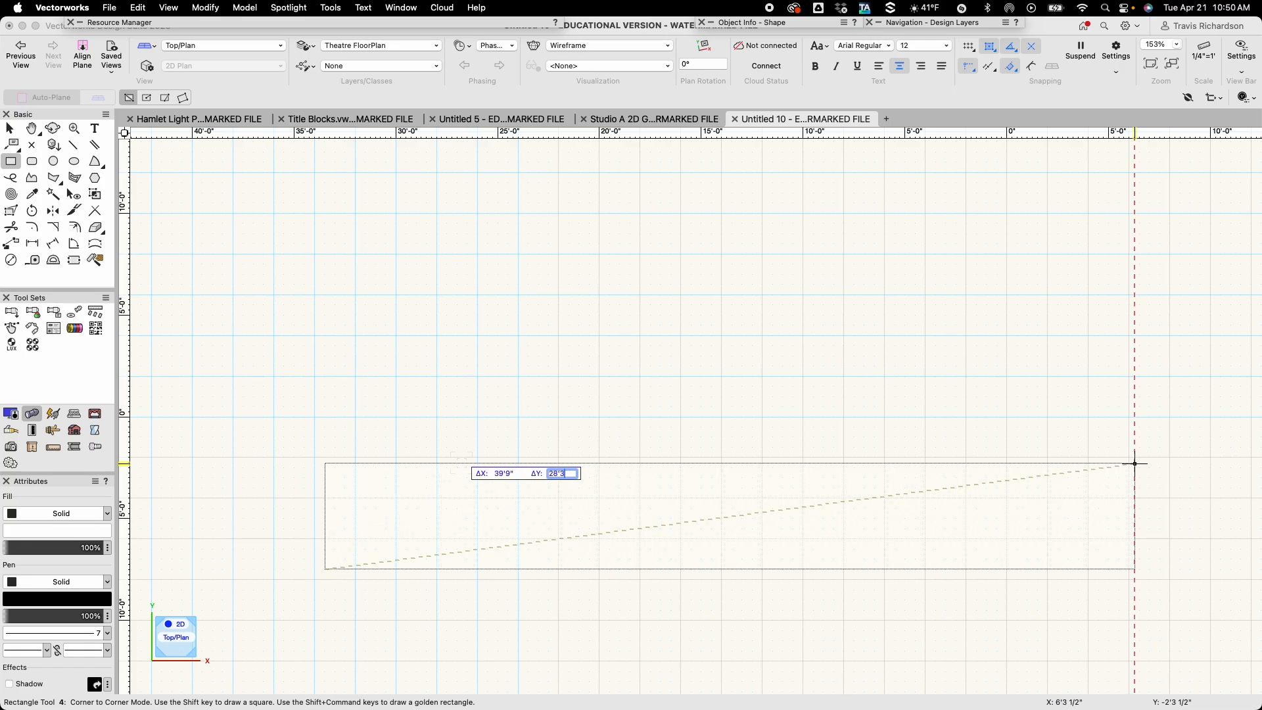
key(Tab)
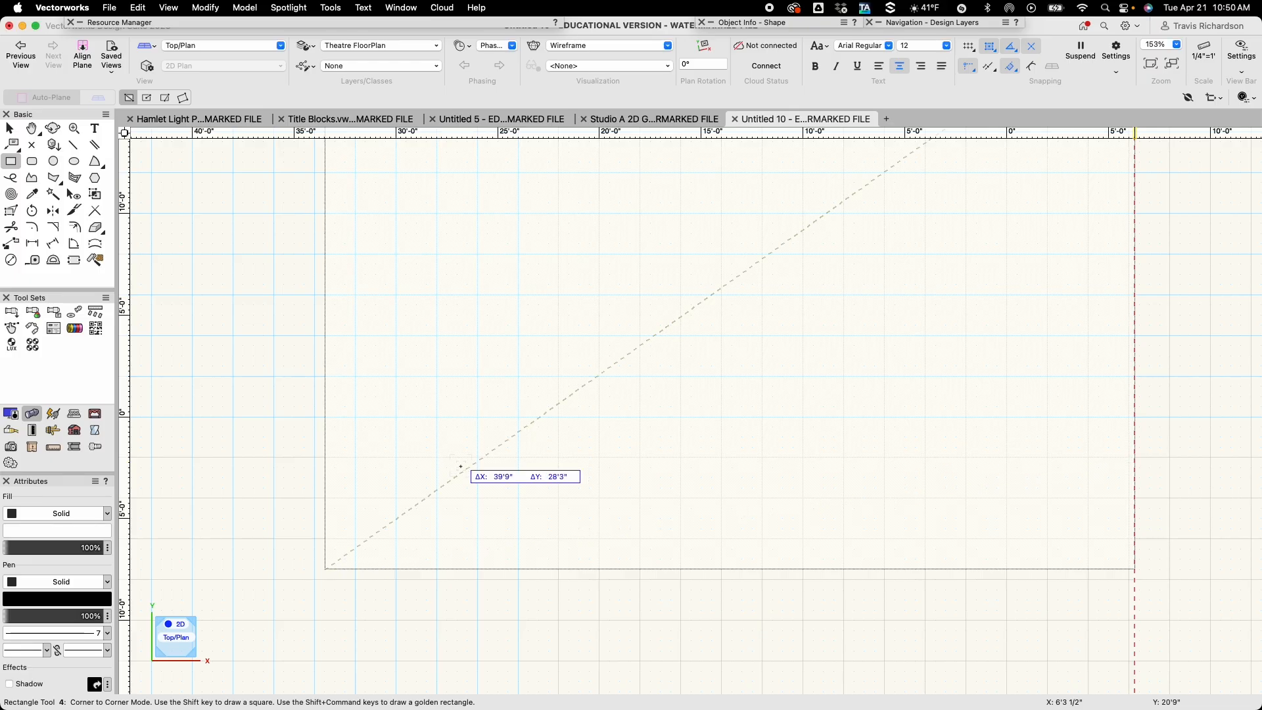
key(Return)
key(h)
drag(489, 458, 416, 555)
scroll(416, 555, down, 2)
key(4)
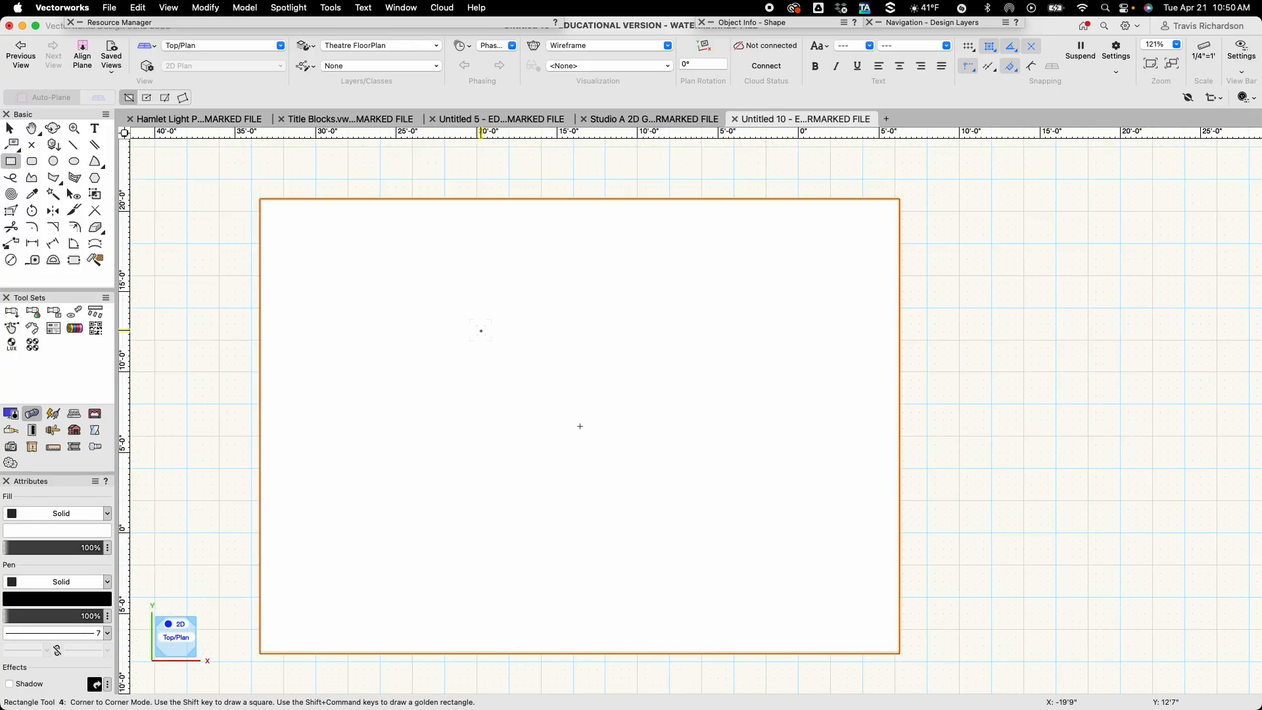
key(x)
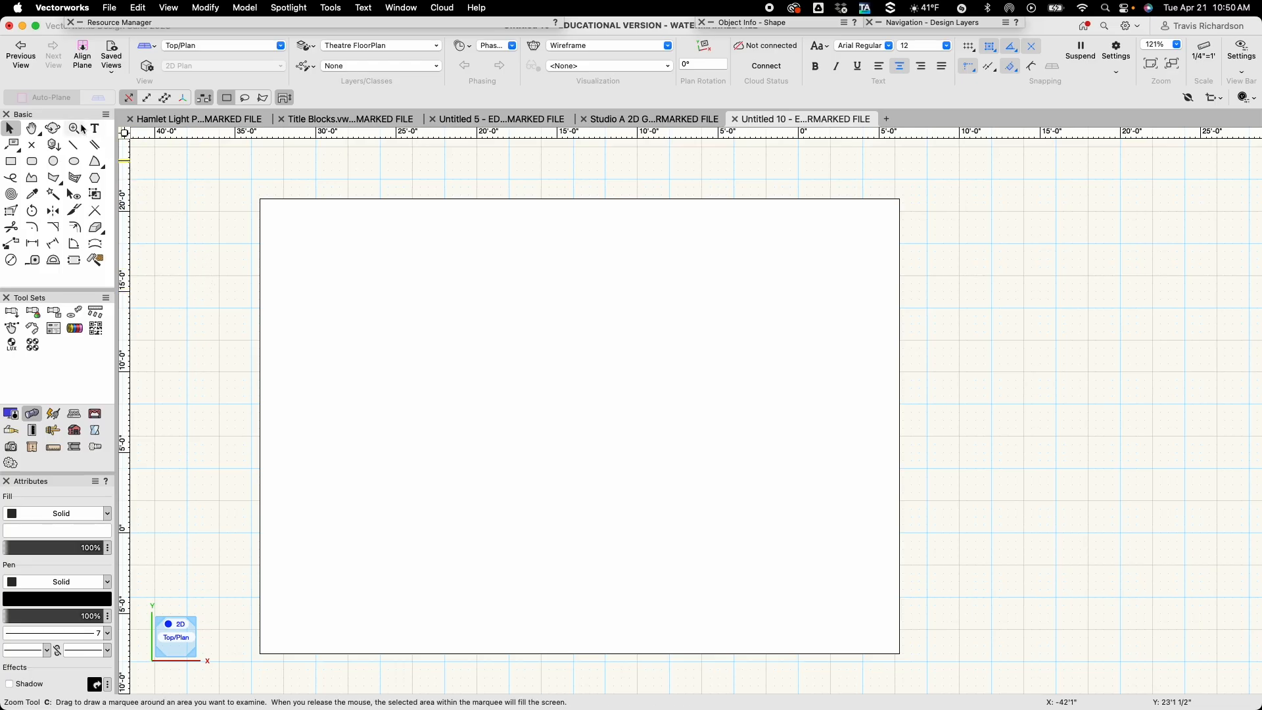
Set up the Double Line tool with the bottom control line, a 6" separation and the Create Polygons option.
click(95, 146)
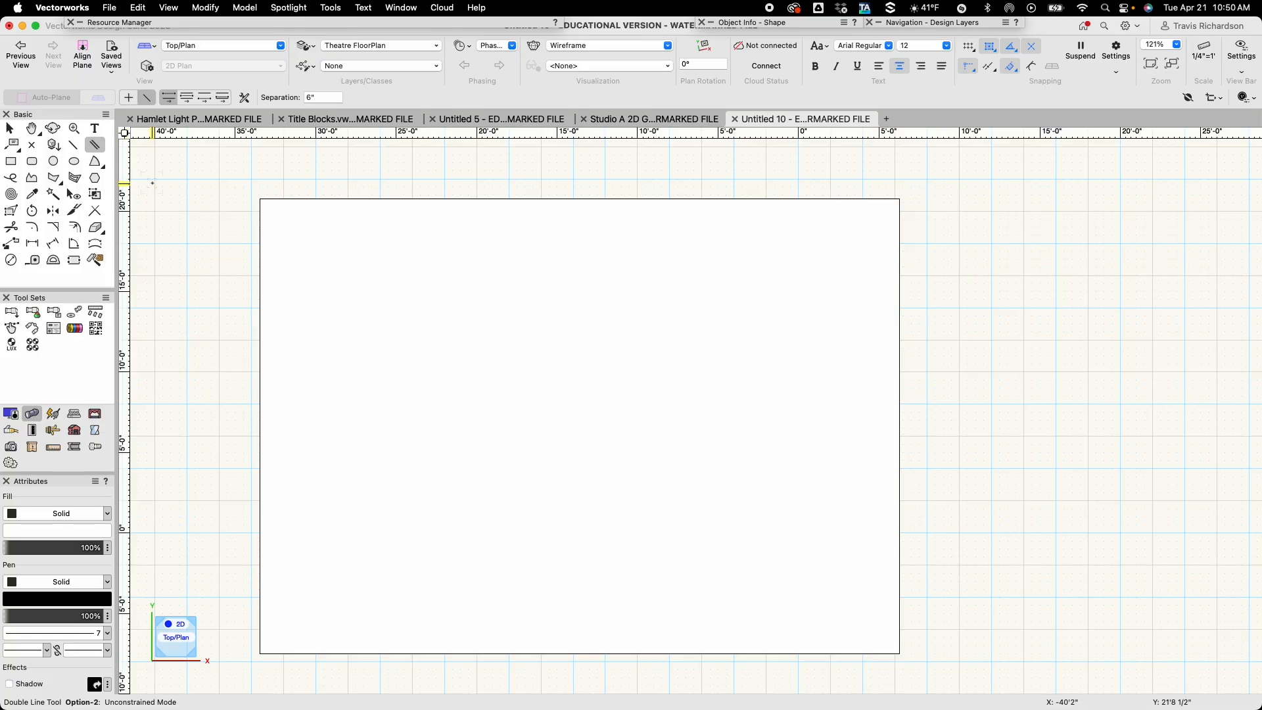
click(204, 97)
click(245, 98)
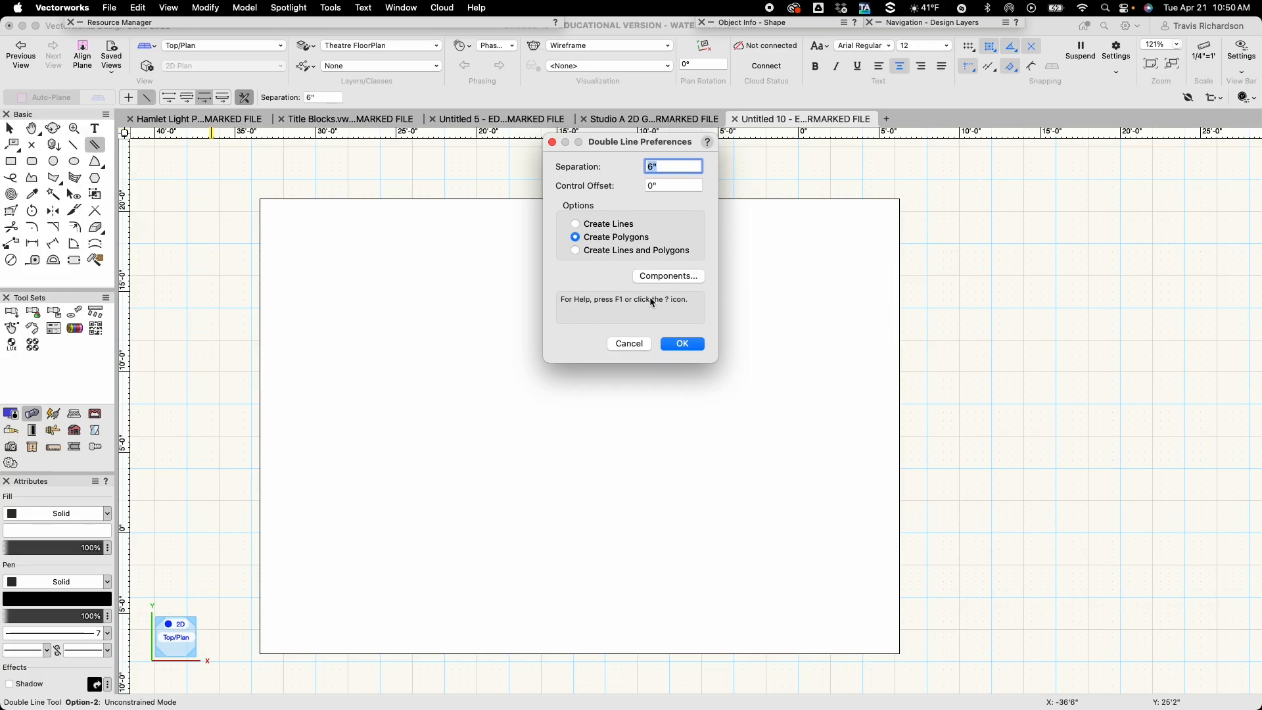
click(681, 345)
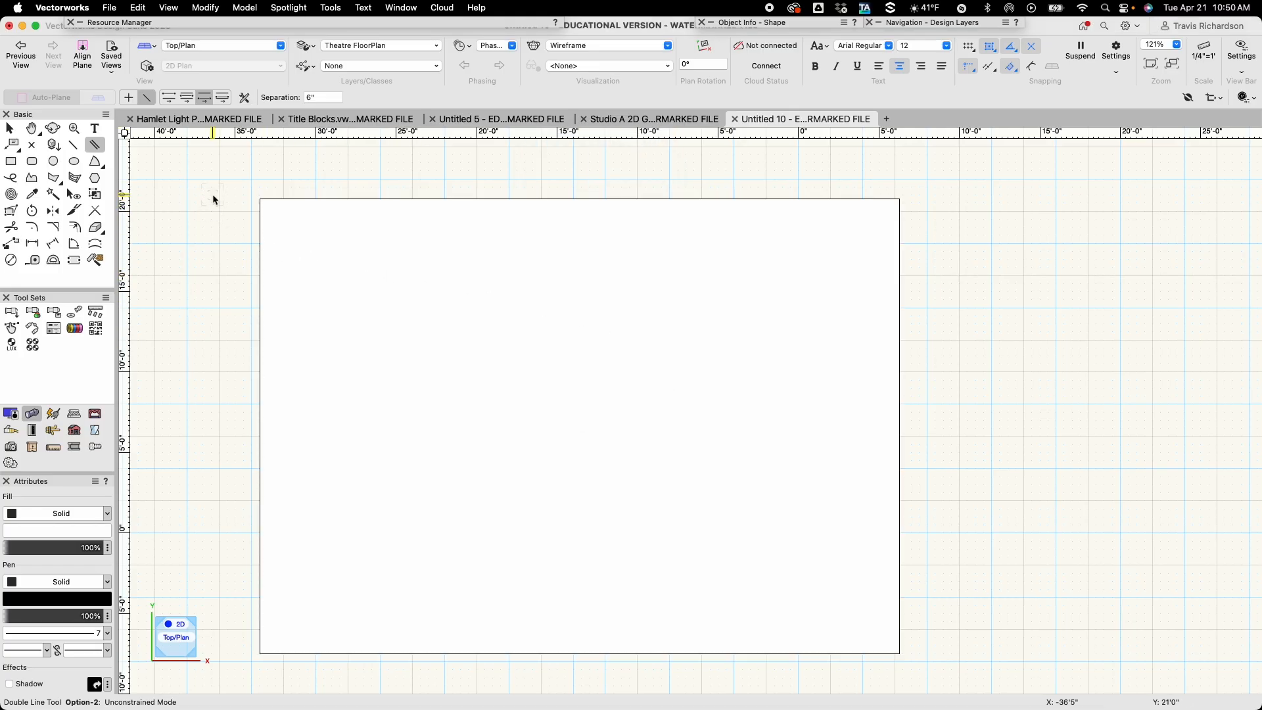
Draw 6" double-line walls along the outside of the rectangle's upper, right, lower and left edges, closing the outer corners.
click(258, 197)
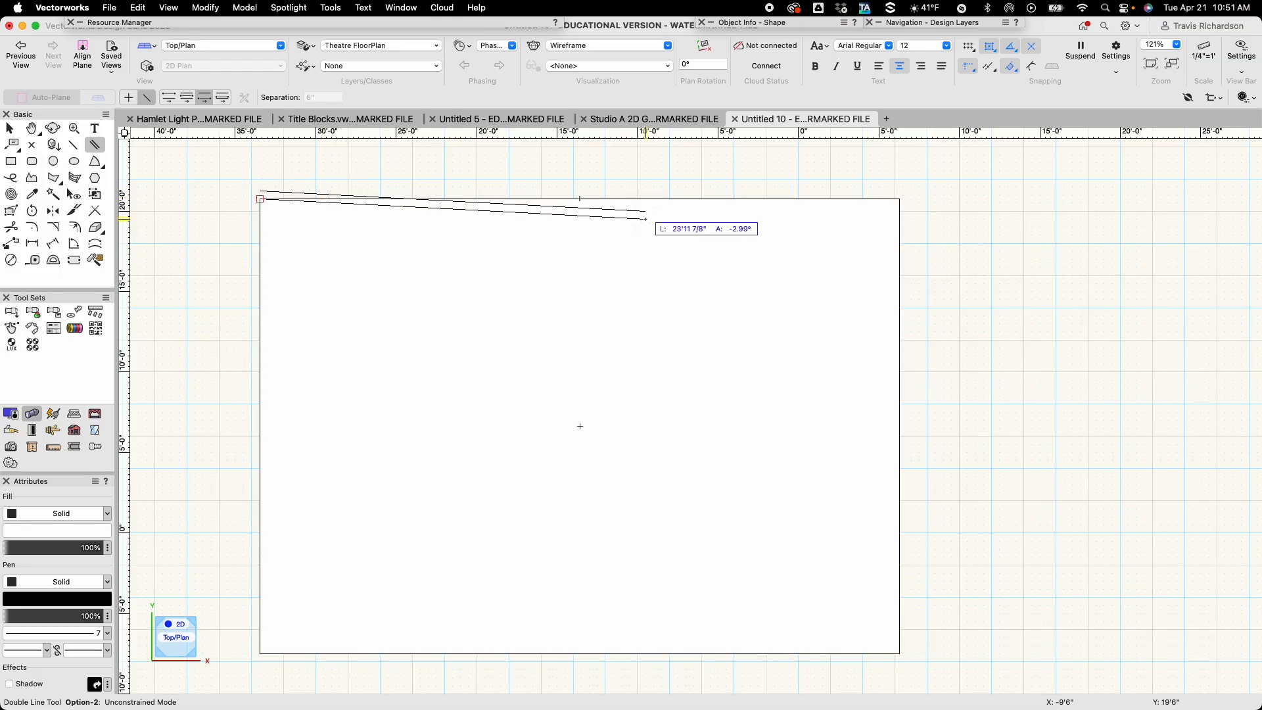
click(900, 198)
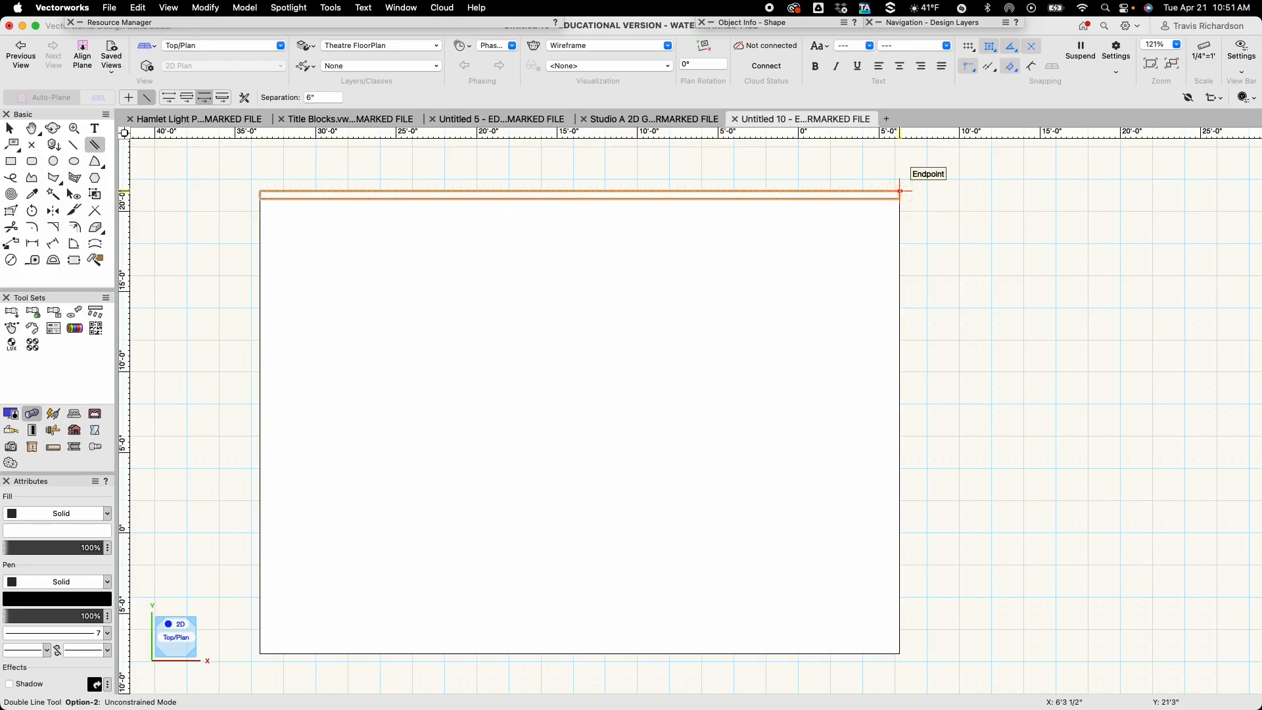
click(900, 192)
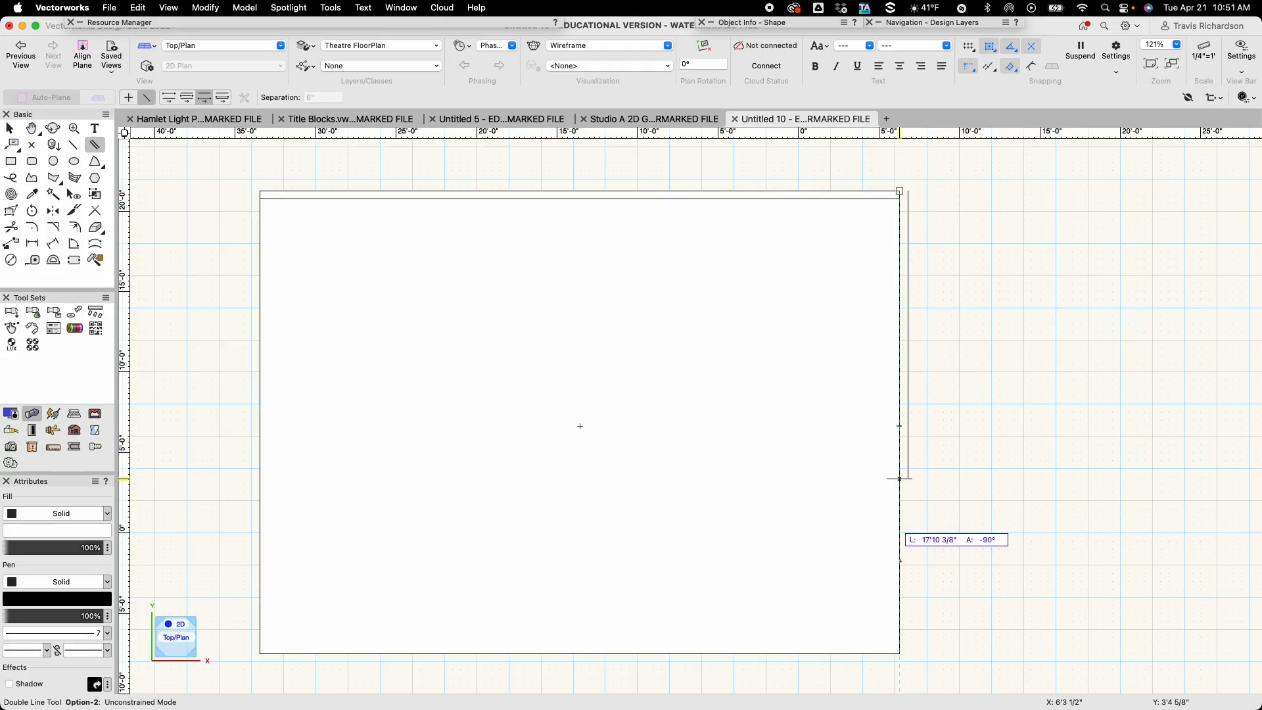
click(907, 653)
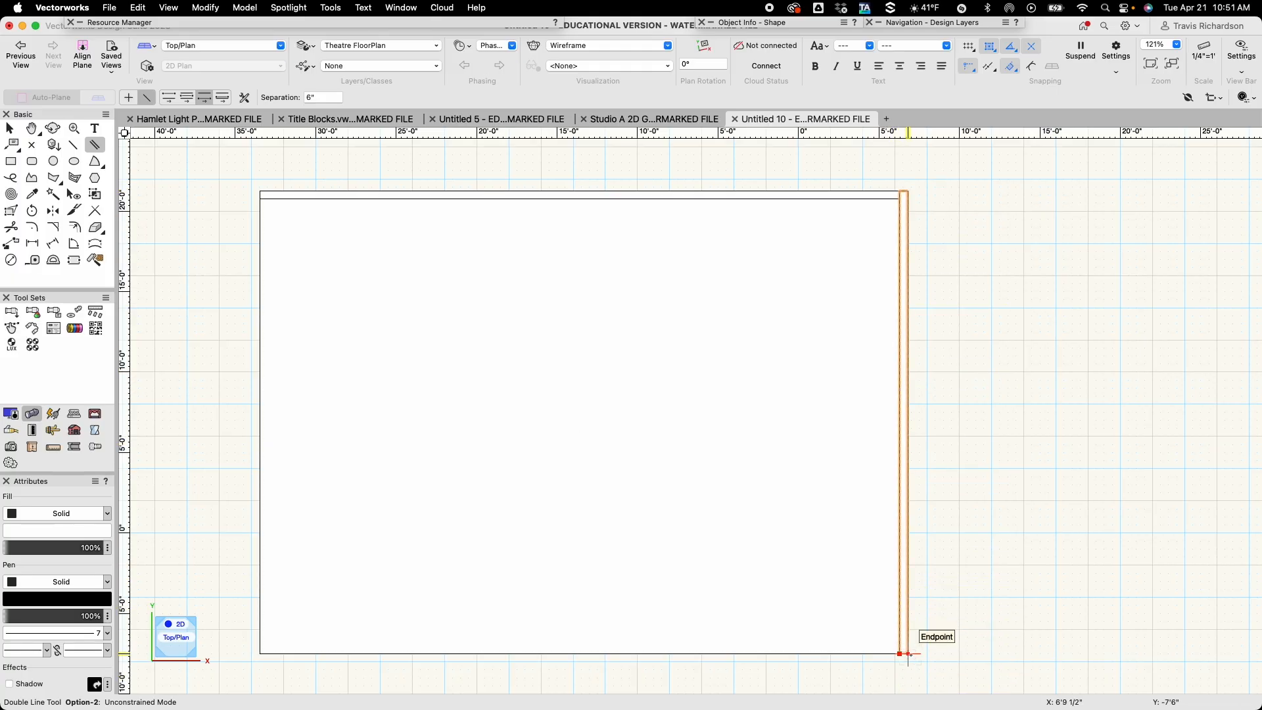
click(908, 653)
scroll(552, 638, up, 1)
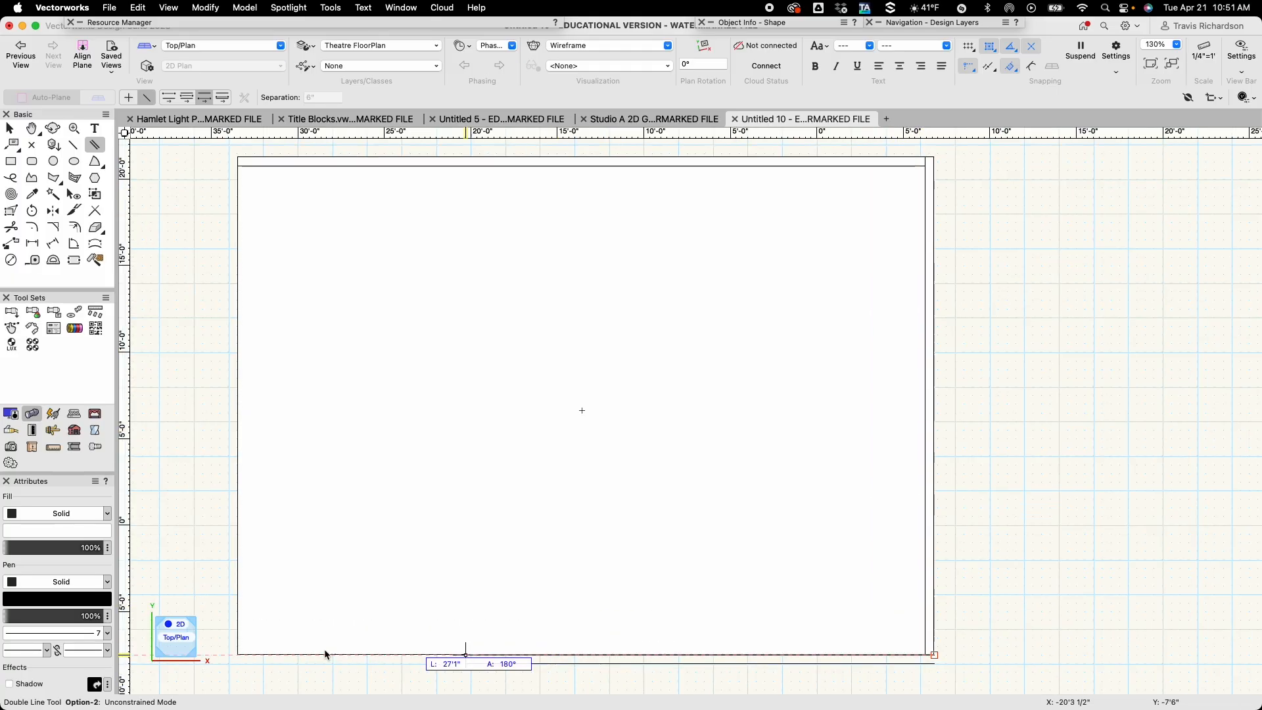
click(238, 656)
click(238, 661)
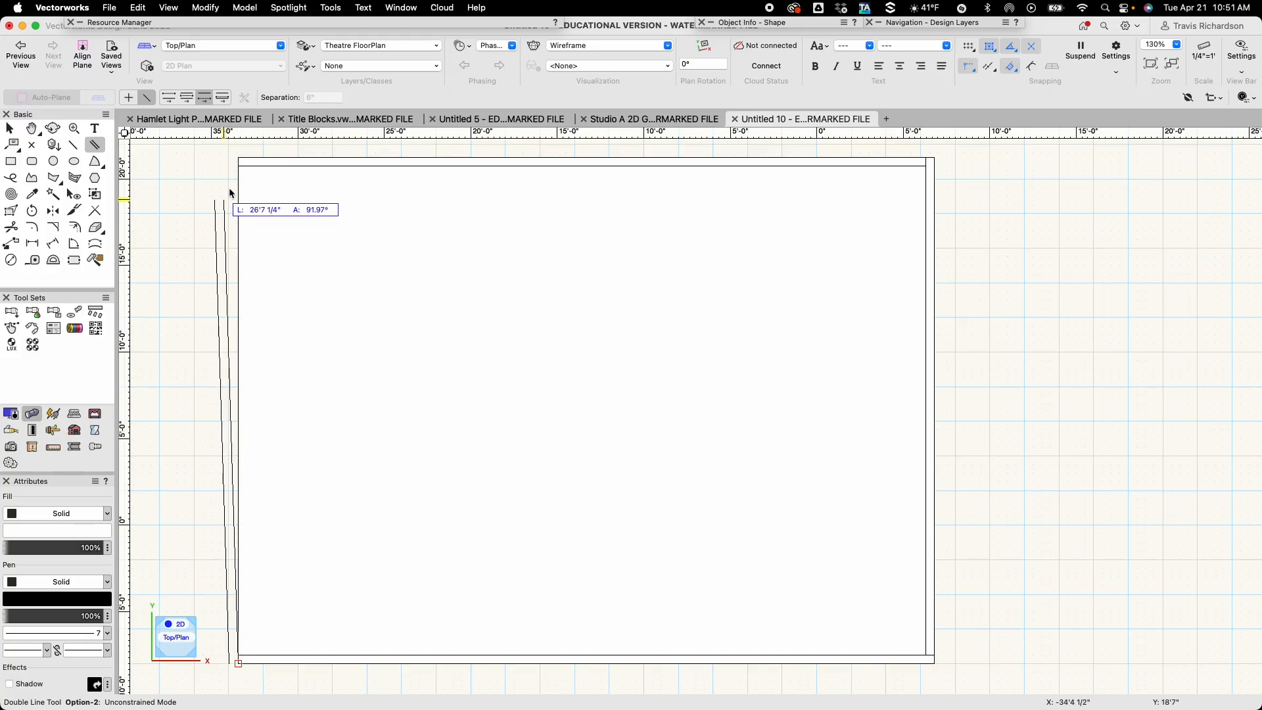
click(238, 158)
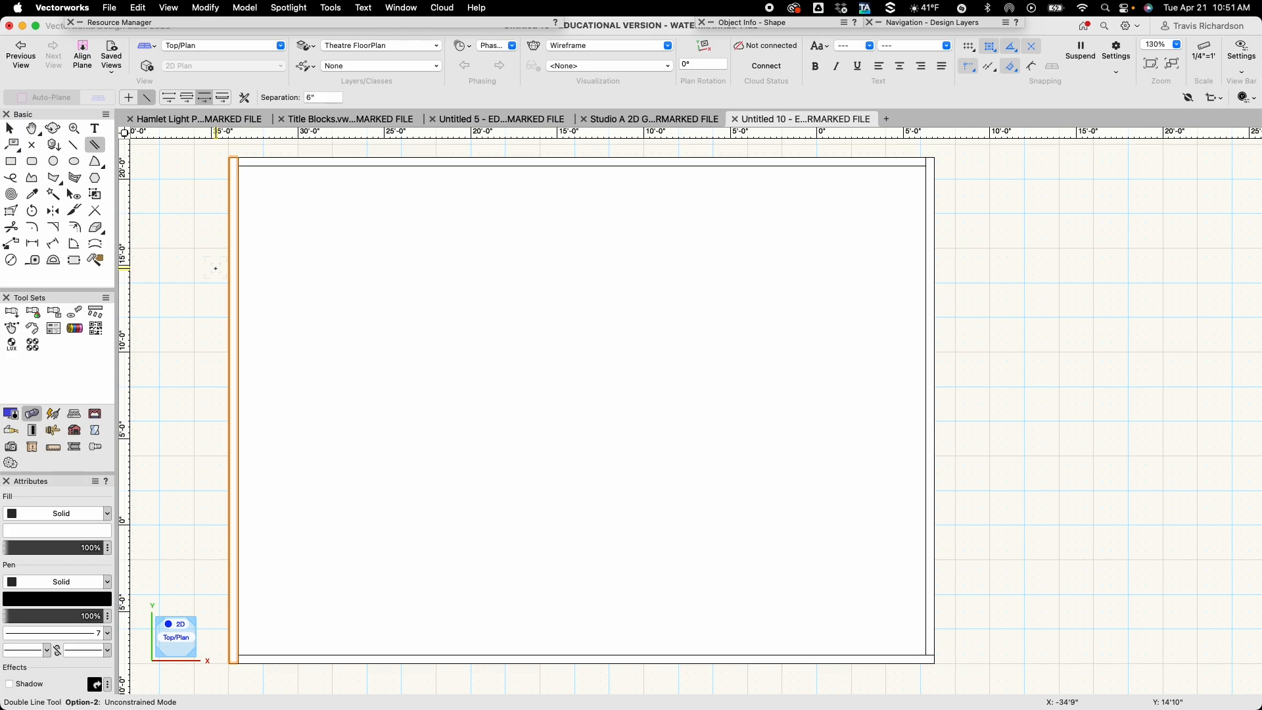
Merge the four double-line wall polygons into one continuous wall shape with Add Surface.
key(x)
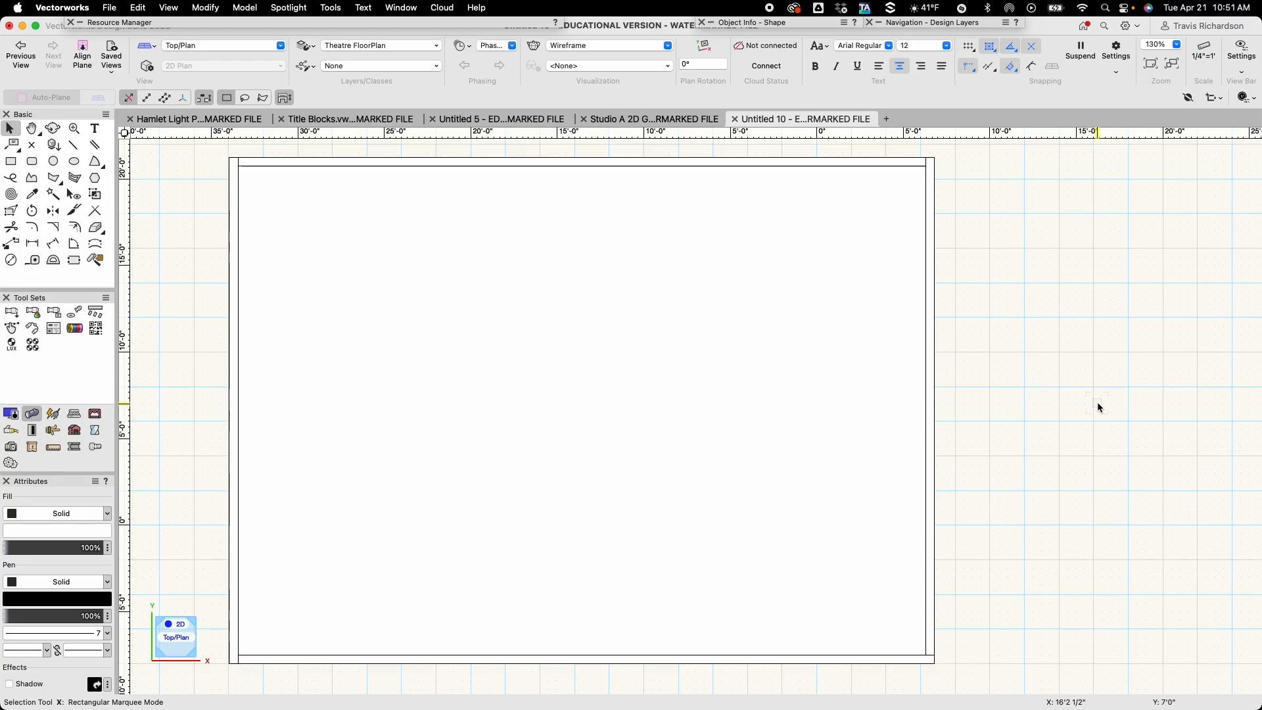
click(234, 179)
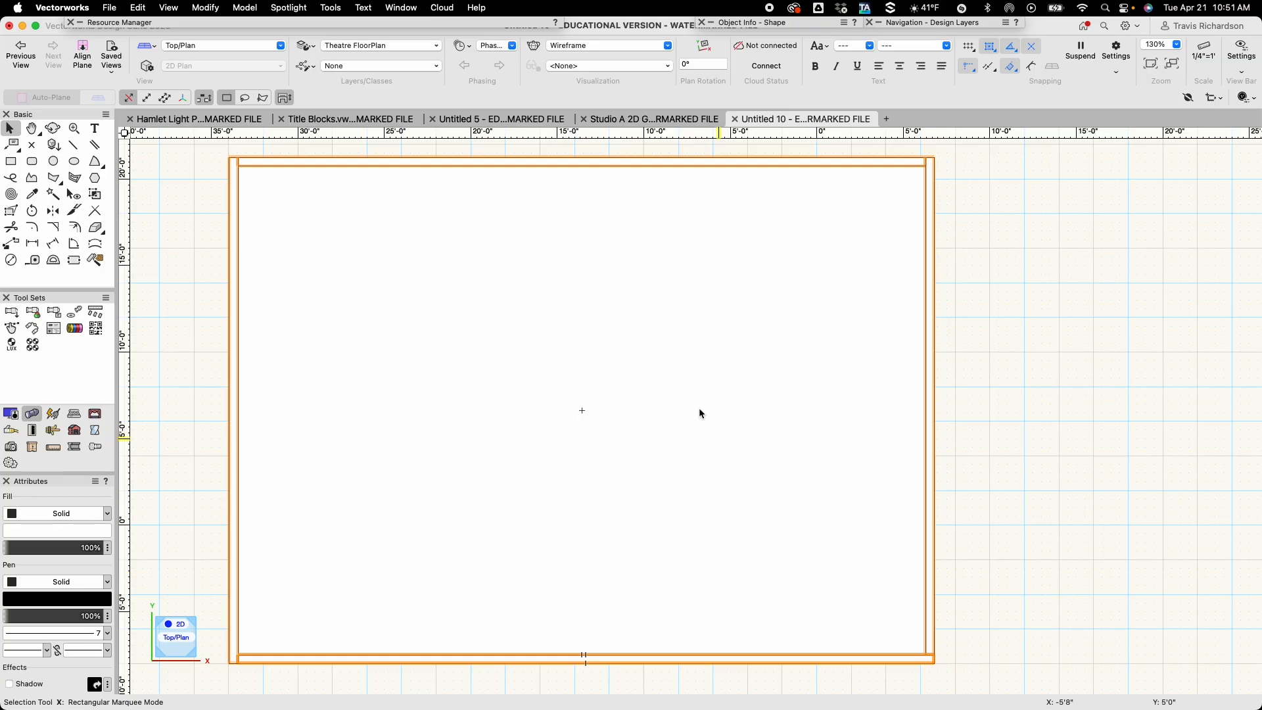
click(204, 8)
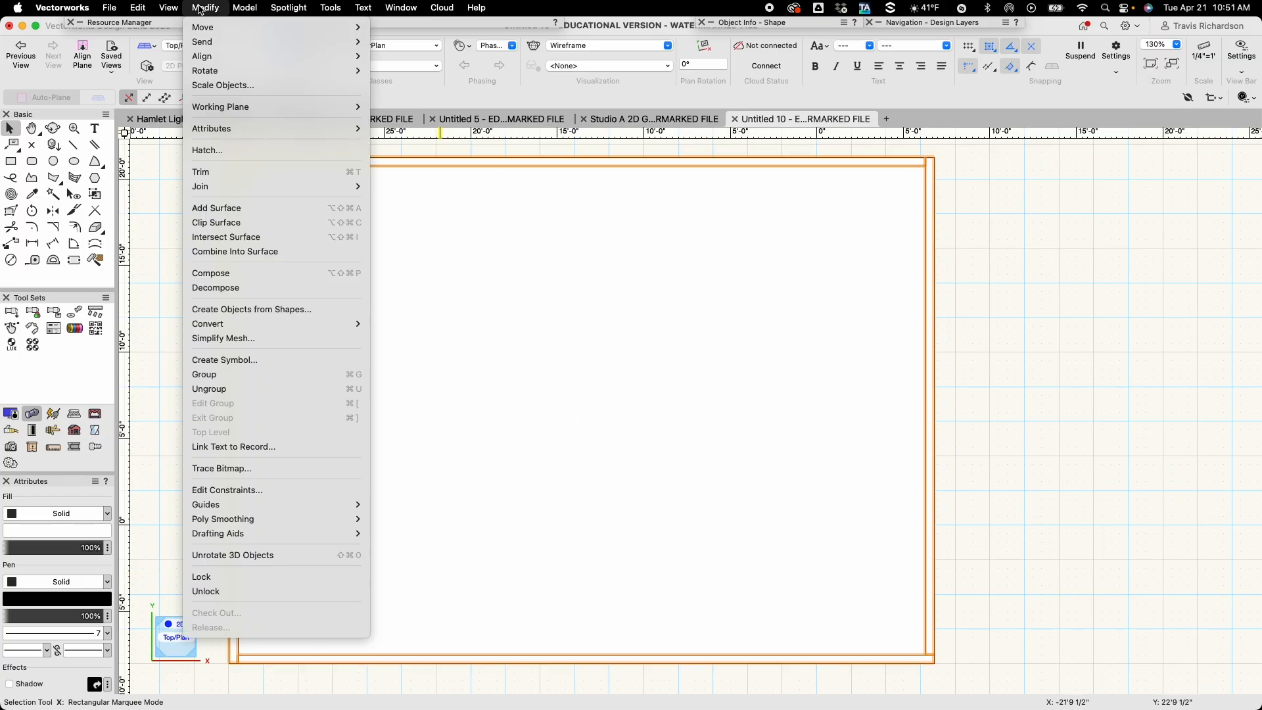
click(230, 208)
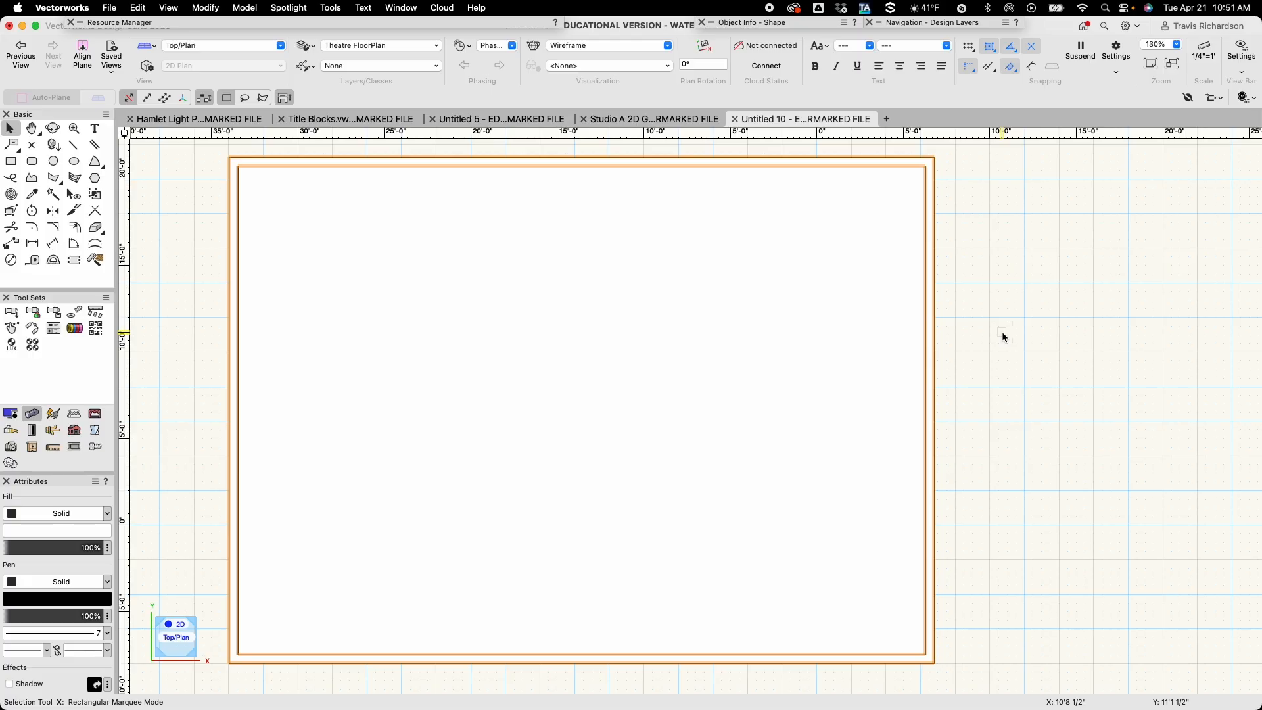
Try moving the merged wall shape away from the room outline, and undo the move.
alt+drag(581, 160, 847, 232)
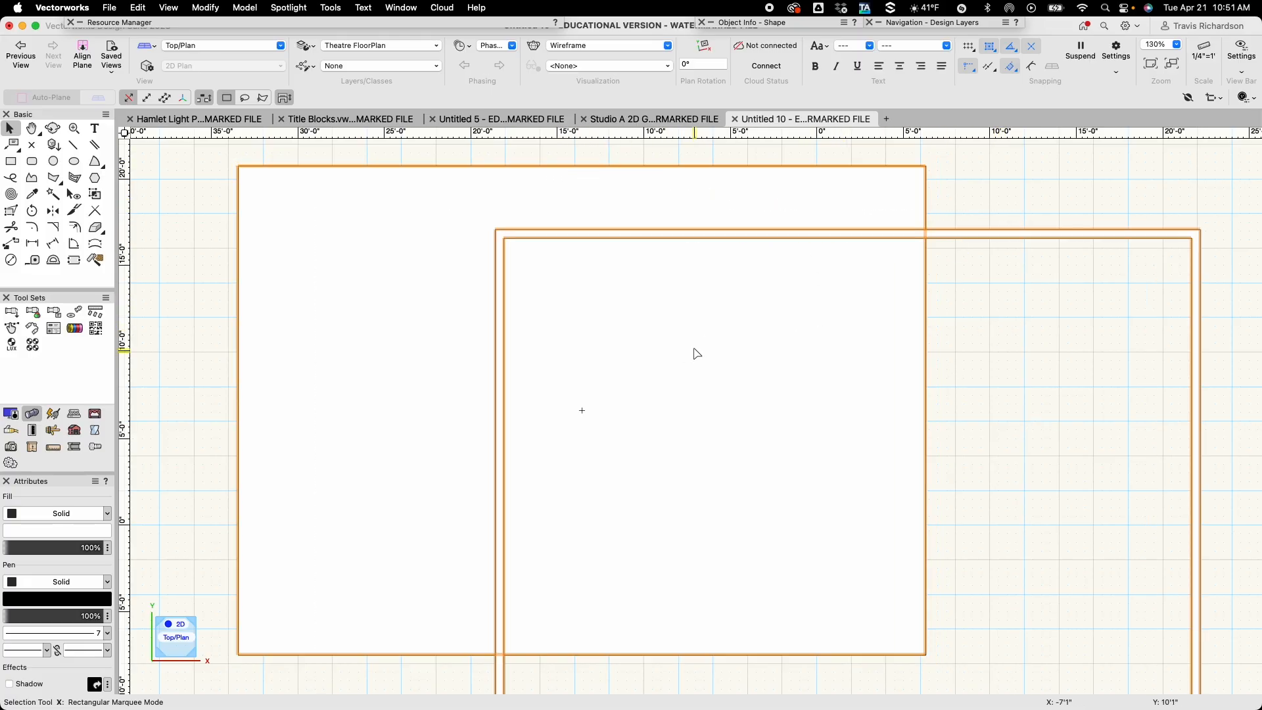
key(super+z)
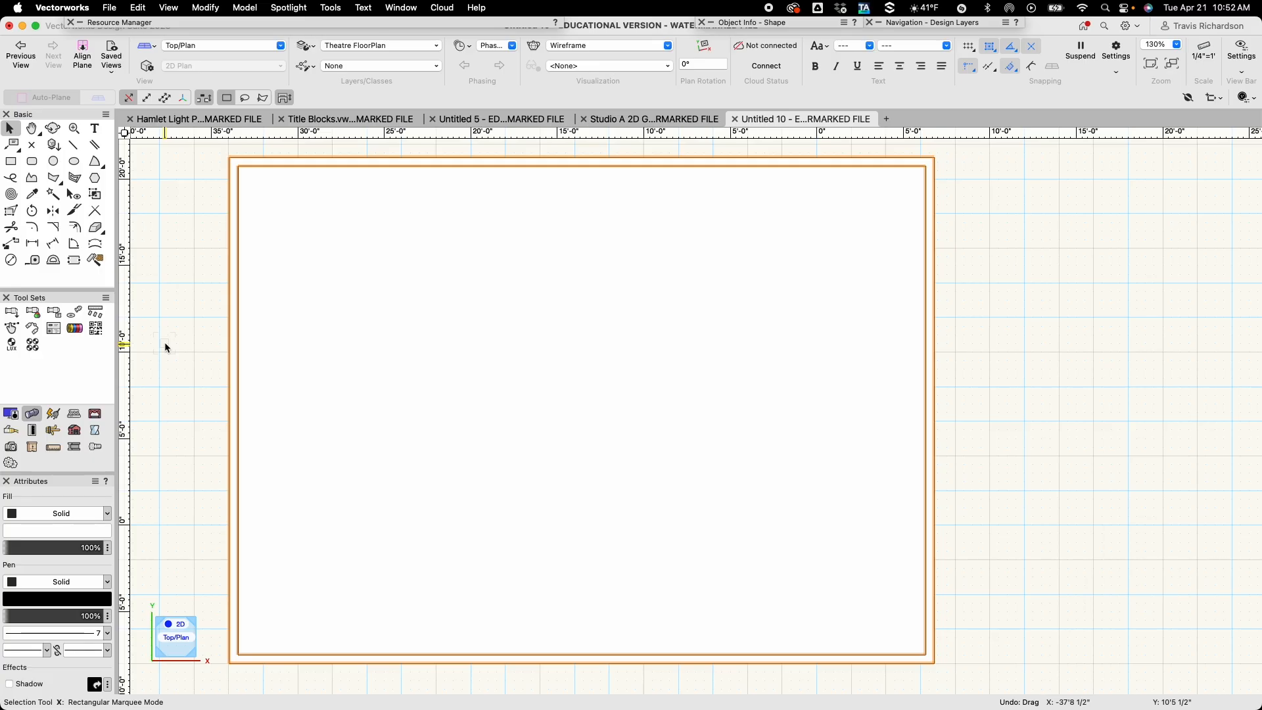
key(u)
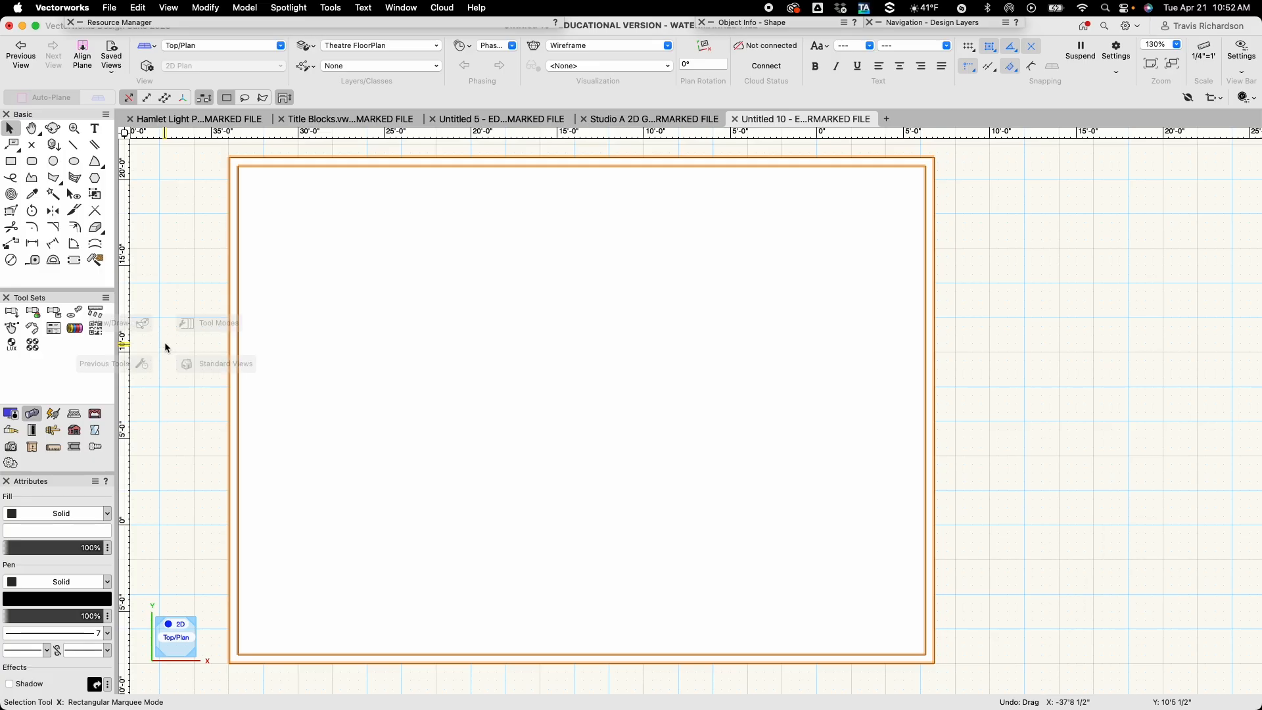
Draw a 9' long double-line guide segment down the left wall, starting at the room's upper-left inner corner.
scroll(164, 342, up, 4)
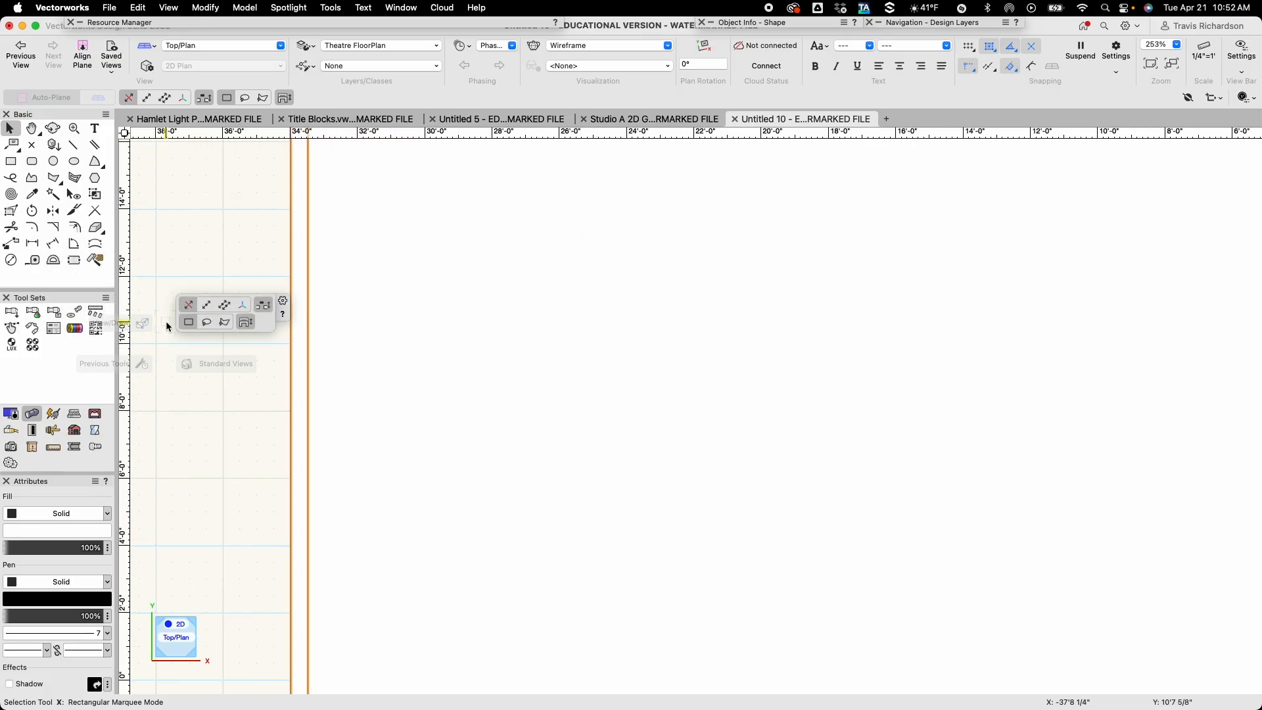
scroll(264, 247, down, 5)
middle_drag(234, 248, 270, 346)
key(x)
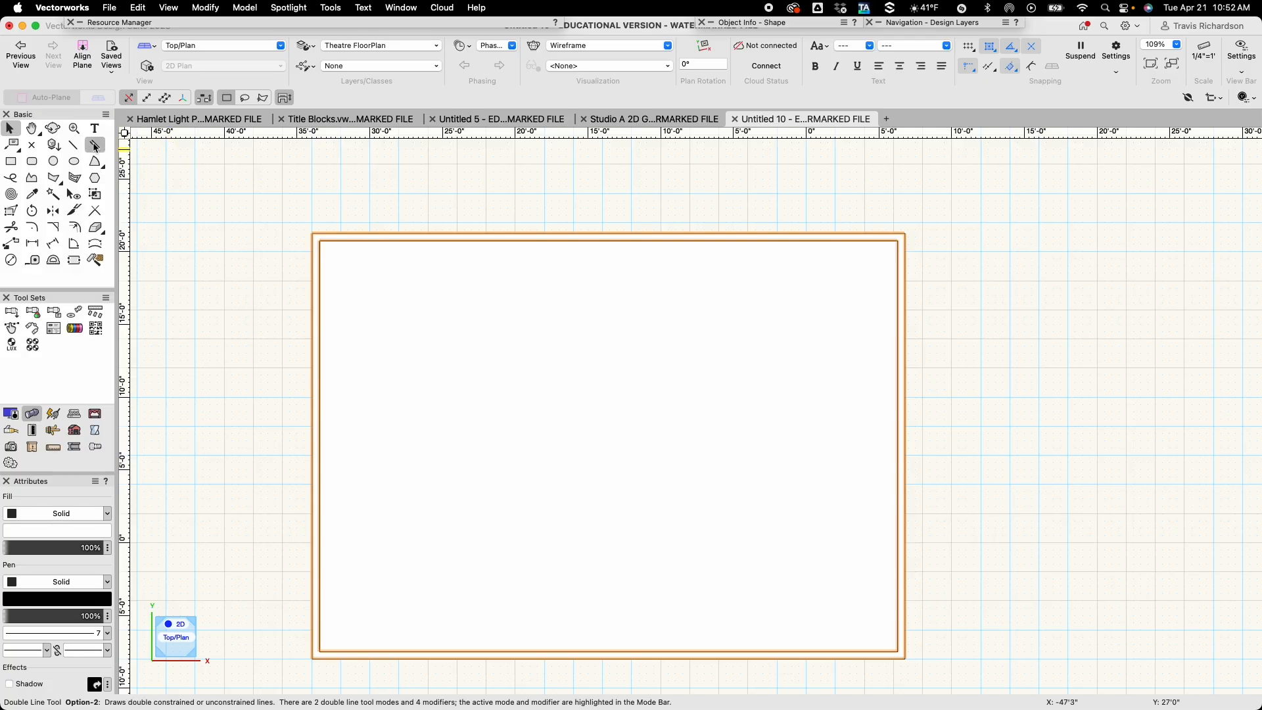
click(95, 145)
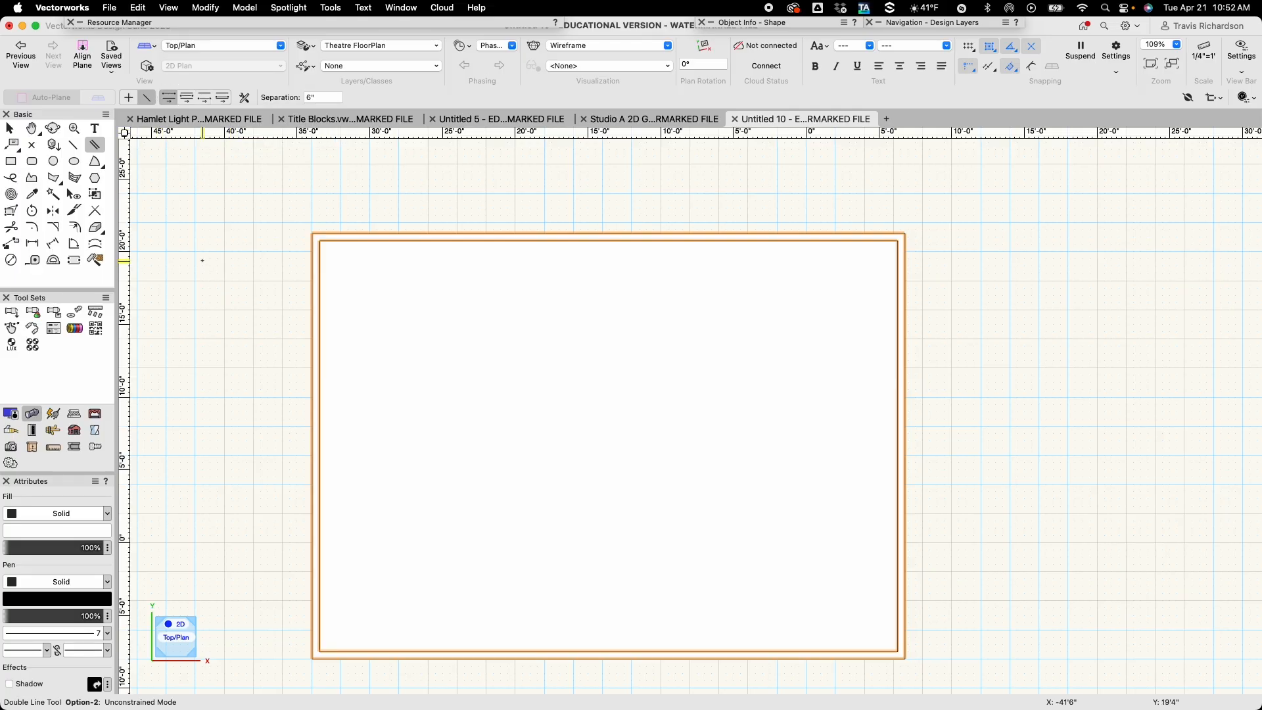
click(320, 241)
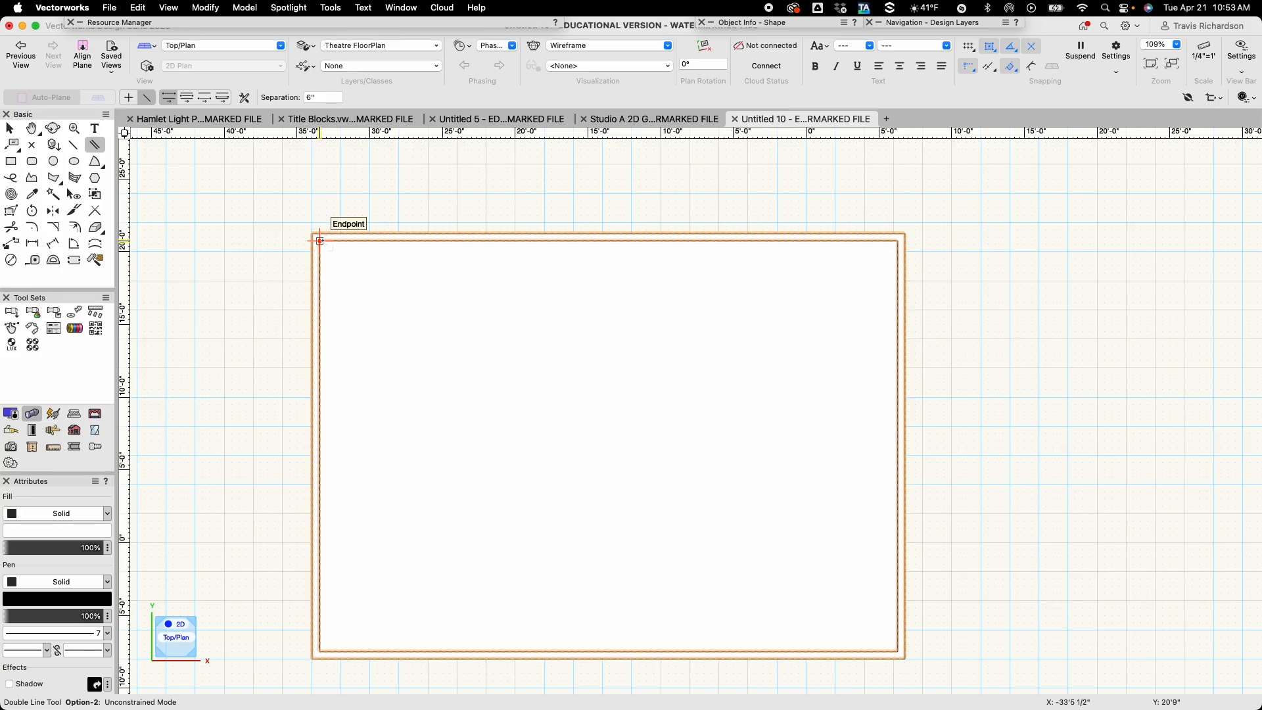
click(320, 241)
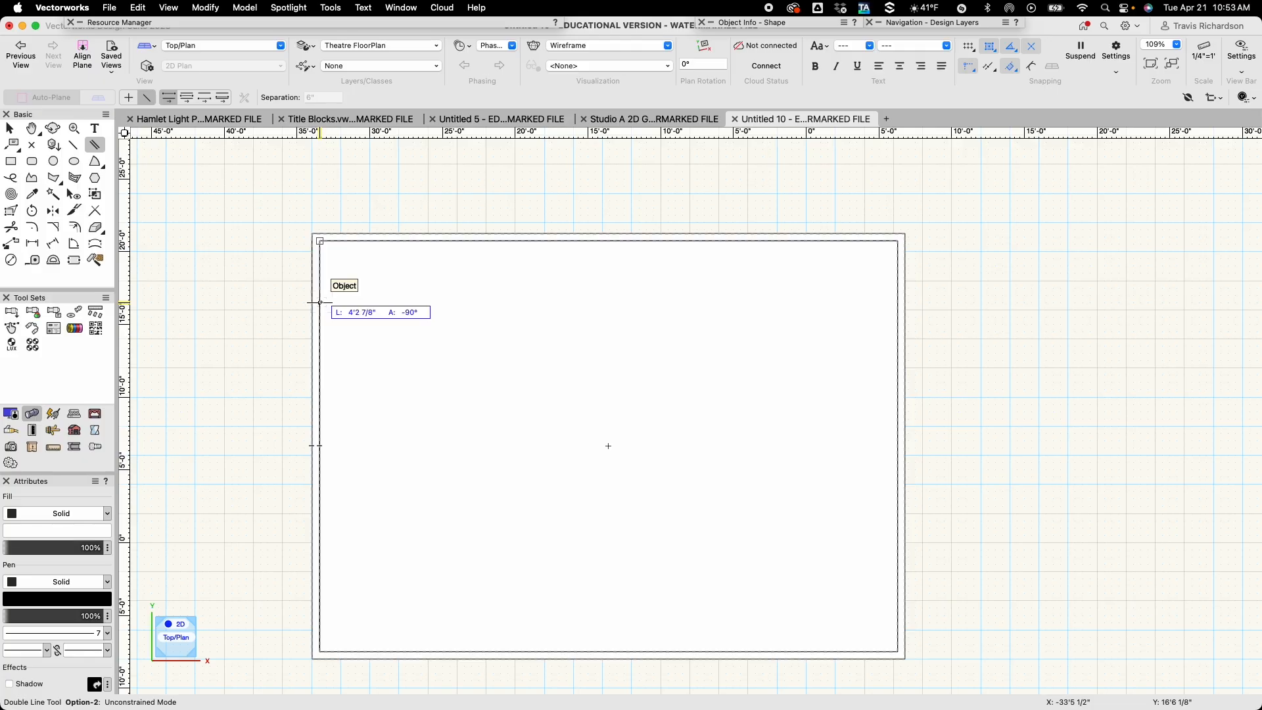
key(Tab)
text(9')
key(Return)
click(320, 371)
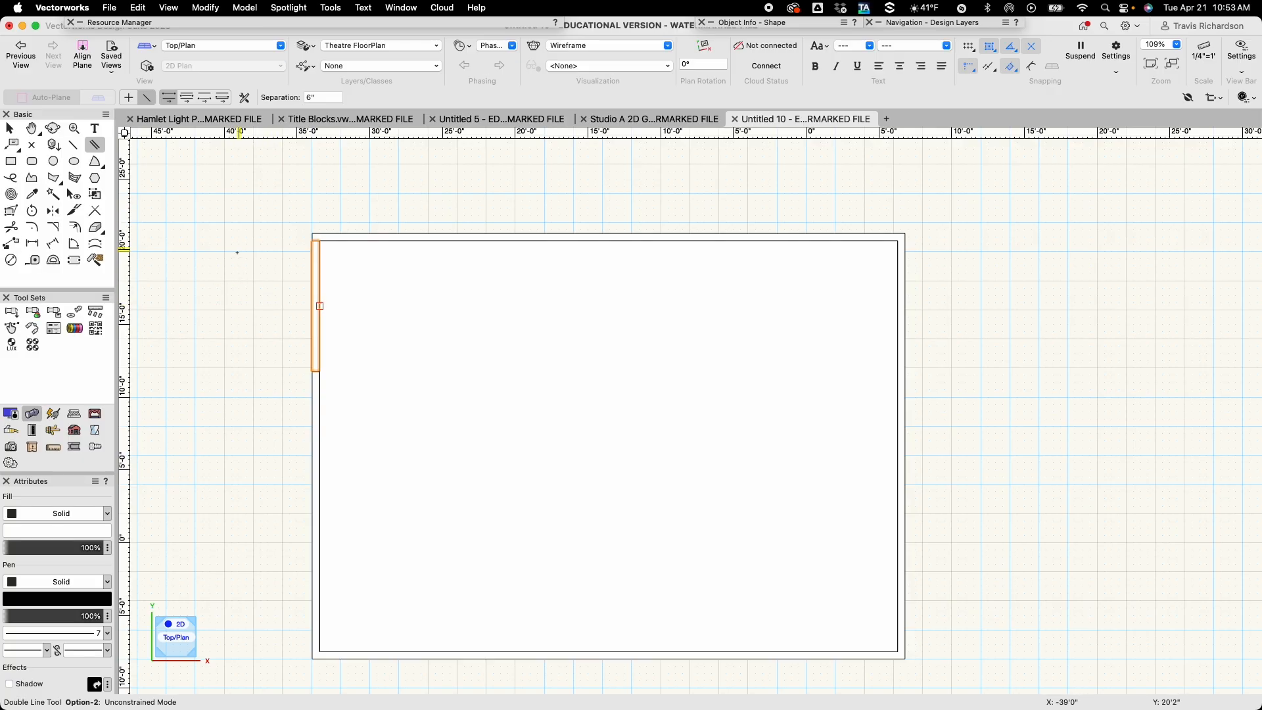
Draw a rectangle 8" wide by 1'11 1/2" high inside the room, starting at the guide segment's lower inner corner.
key(4)
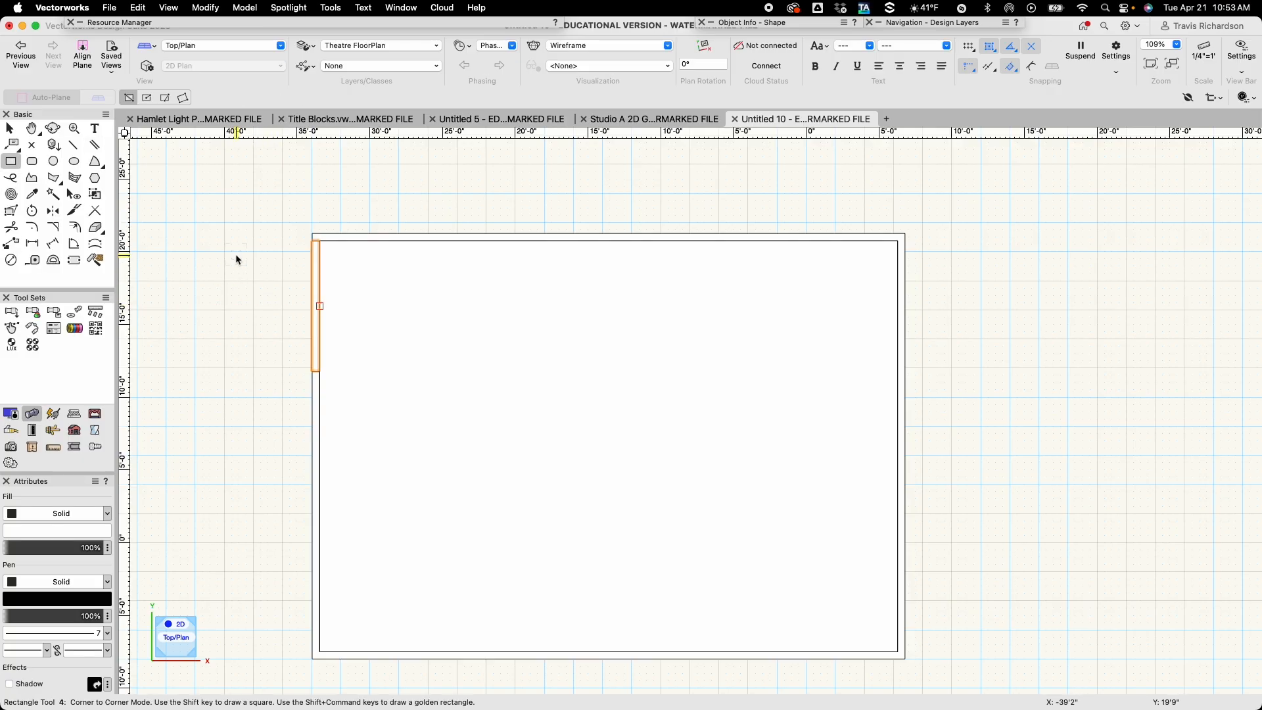
click(319, 371)
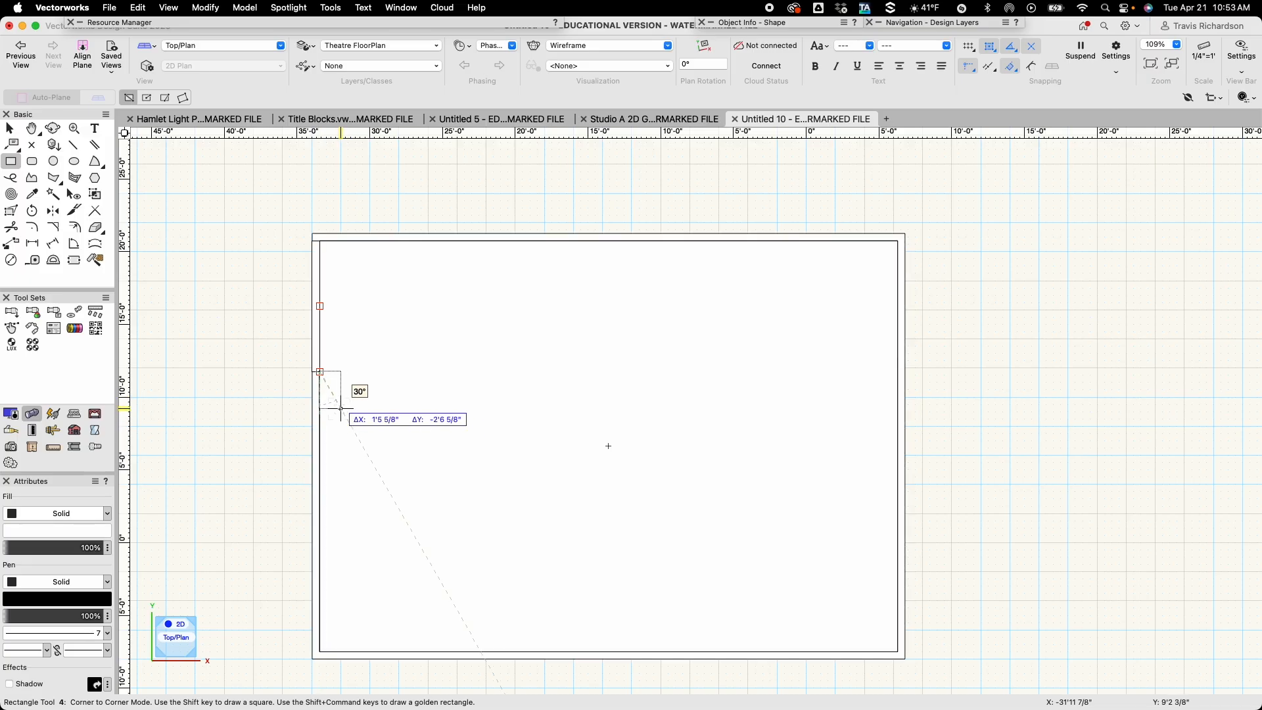
key(Tab)
text(8)
key(Tab)
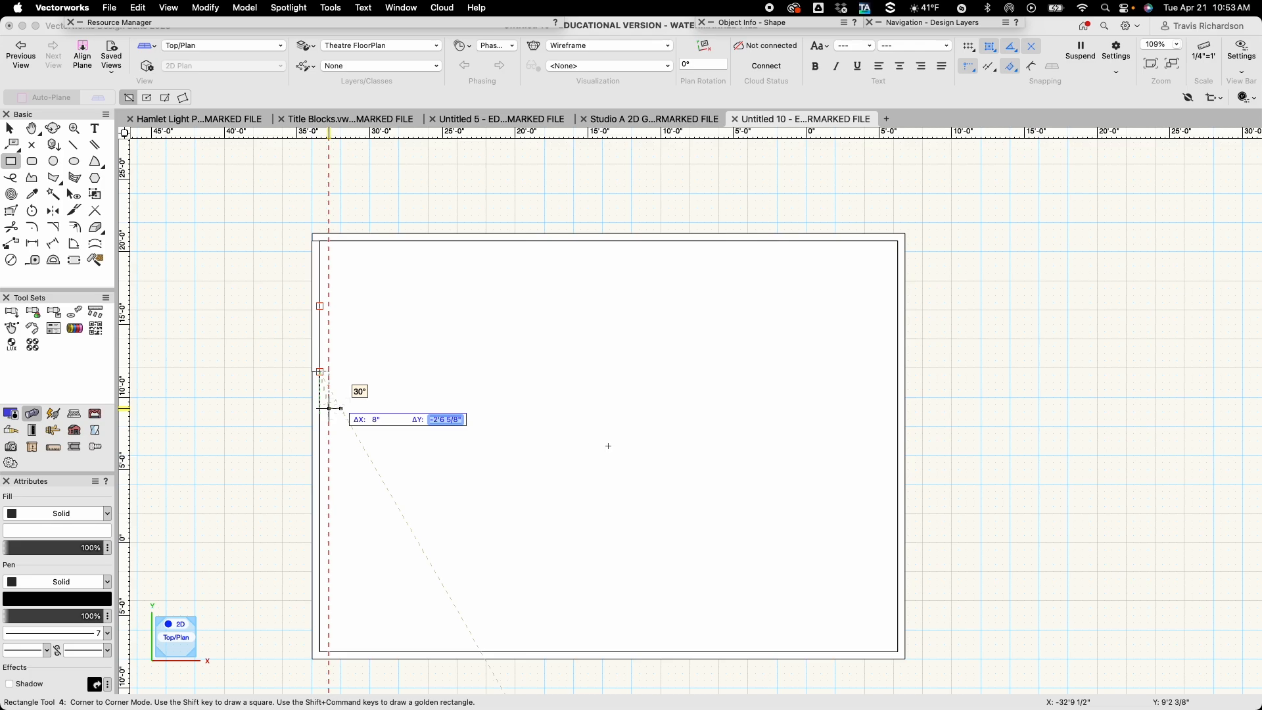
text(-1'11 1/2)
key(Tab)
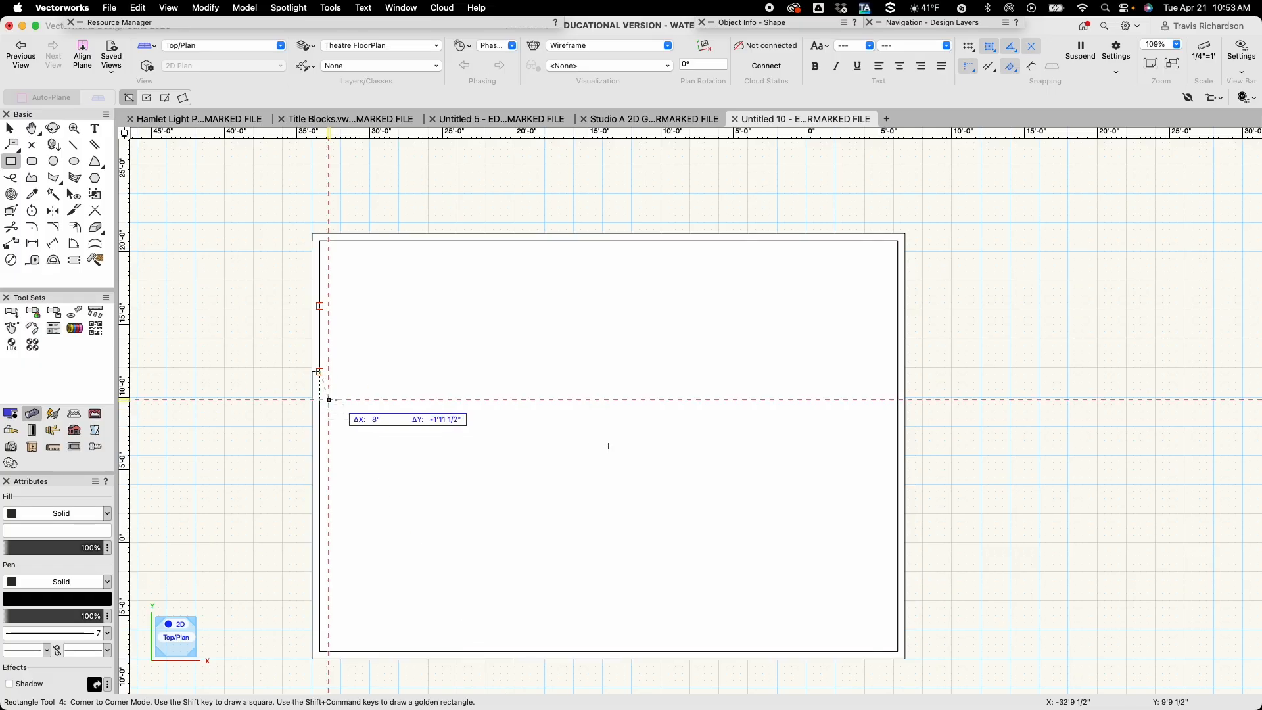
key(Return)
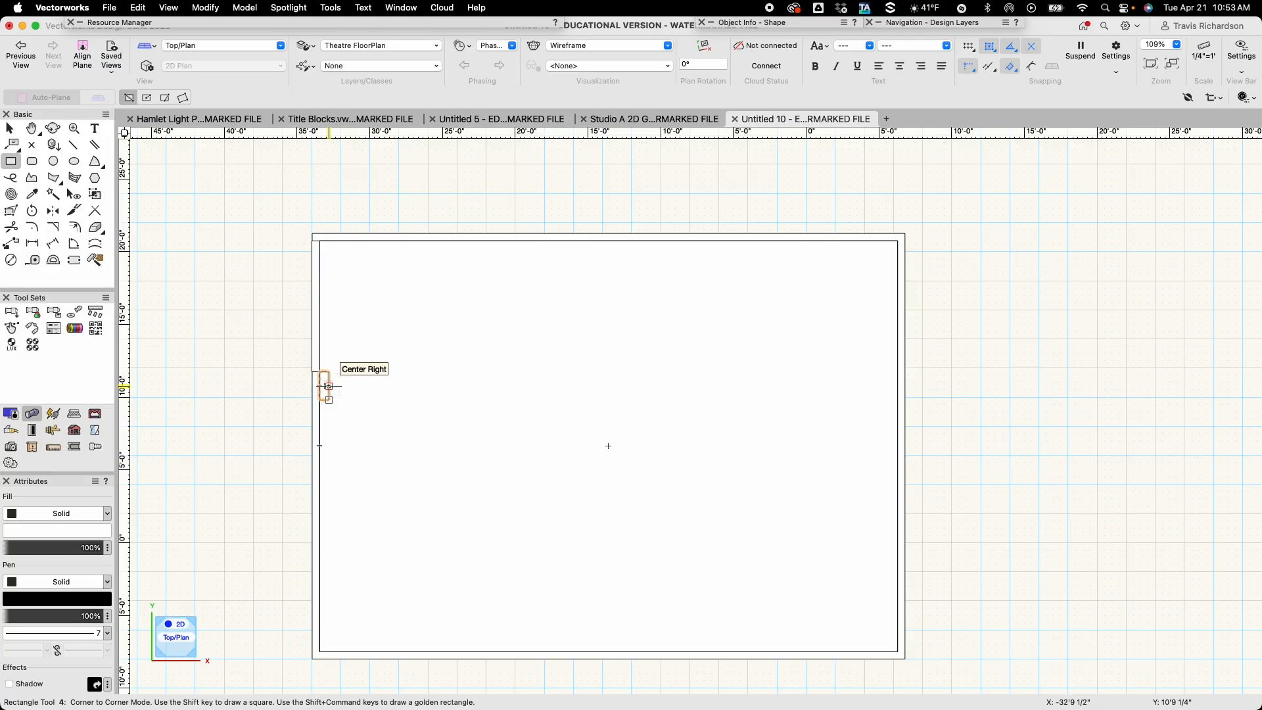
Delete the 9' double-line guide segment from the left wall.
key(x)
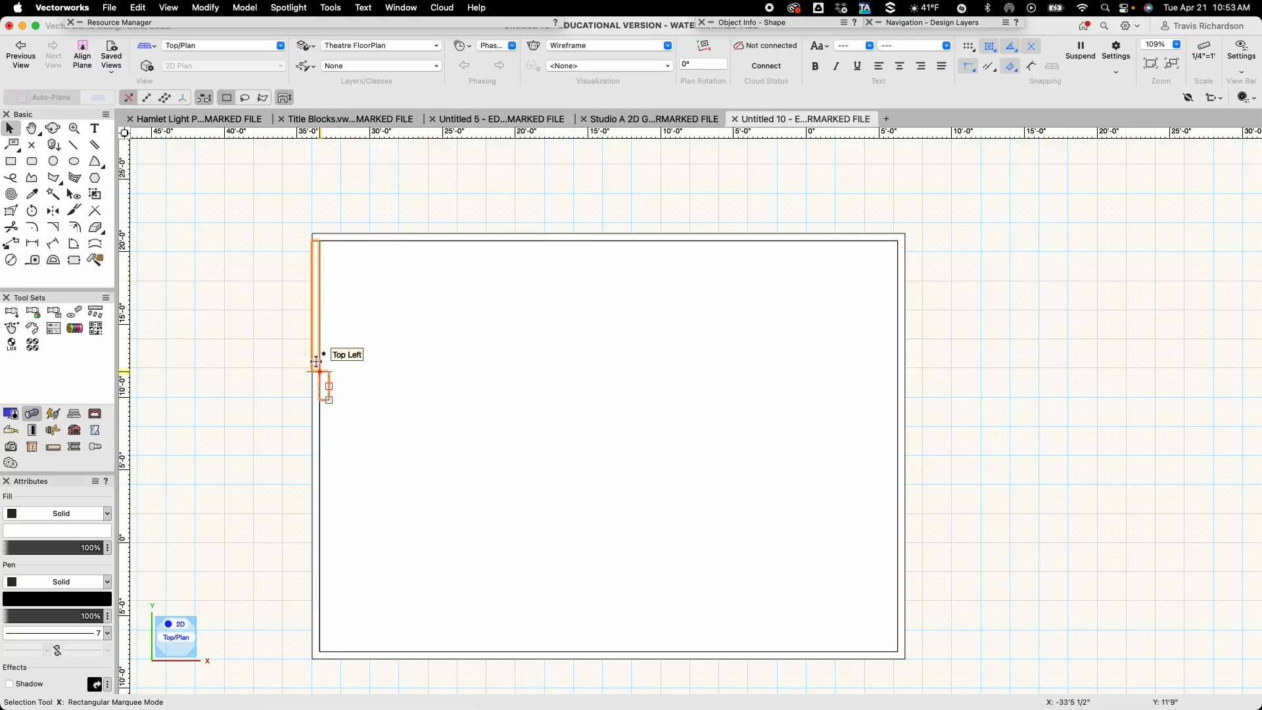
click(315, 309)
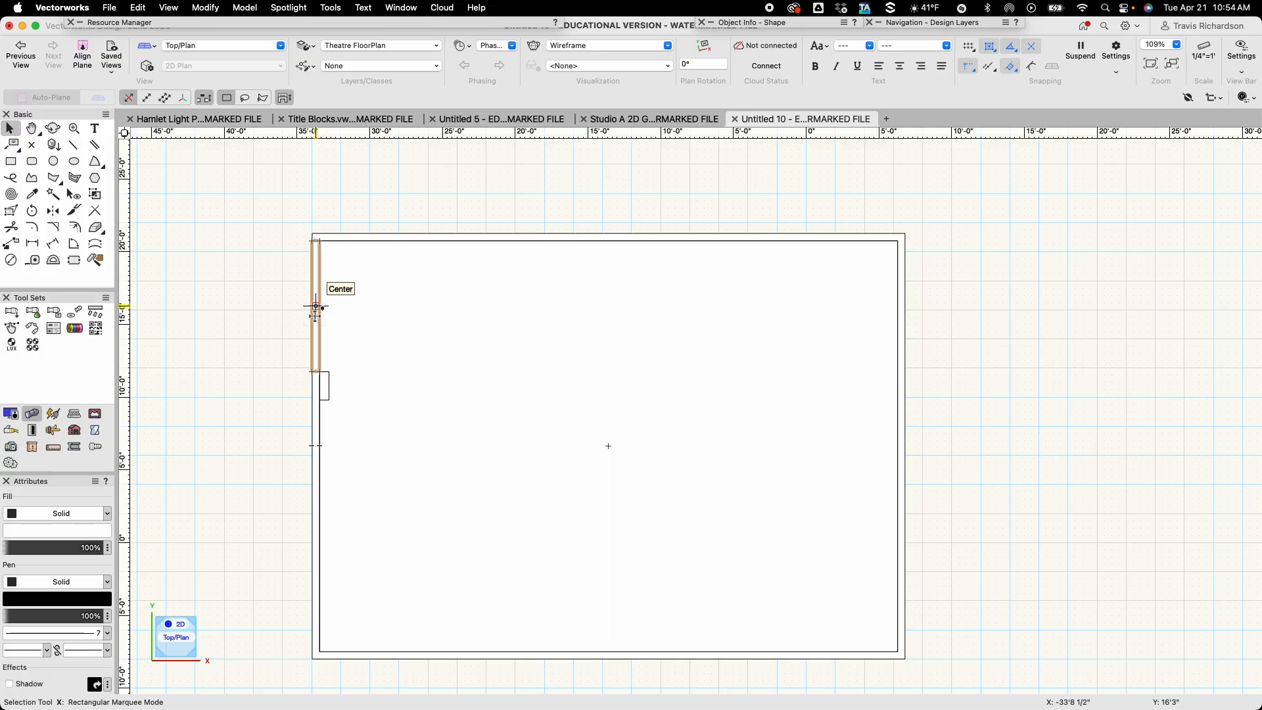
click(316, 318)
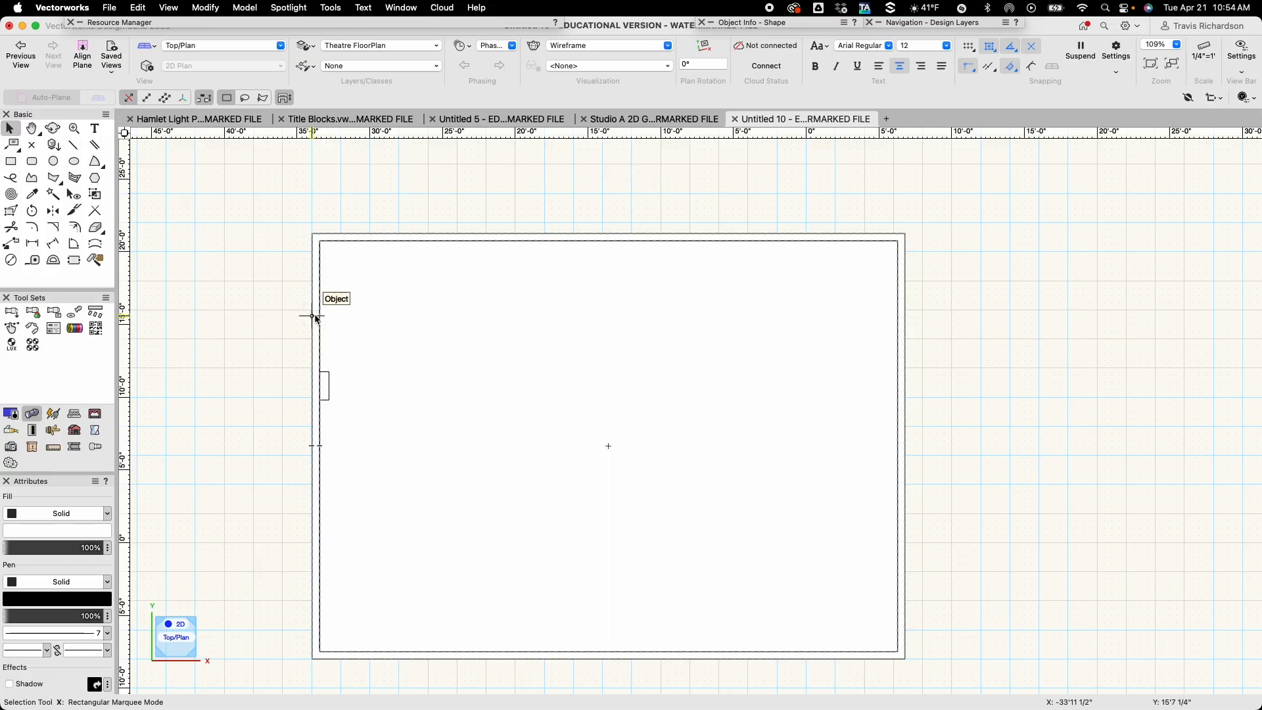
Duplicate the small rectangle on the left wall and move the copy by a Y offset of -8'9 1/2".
click(319, 391)
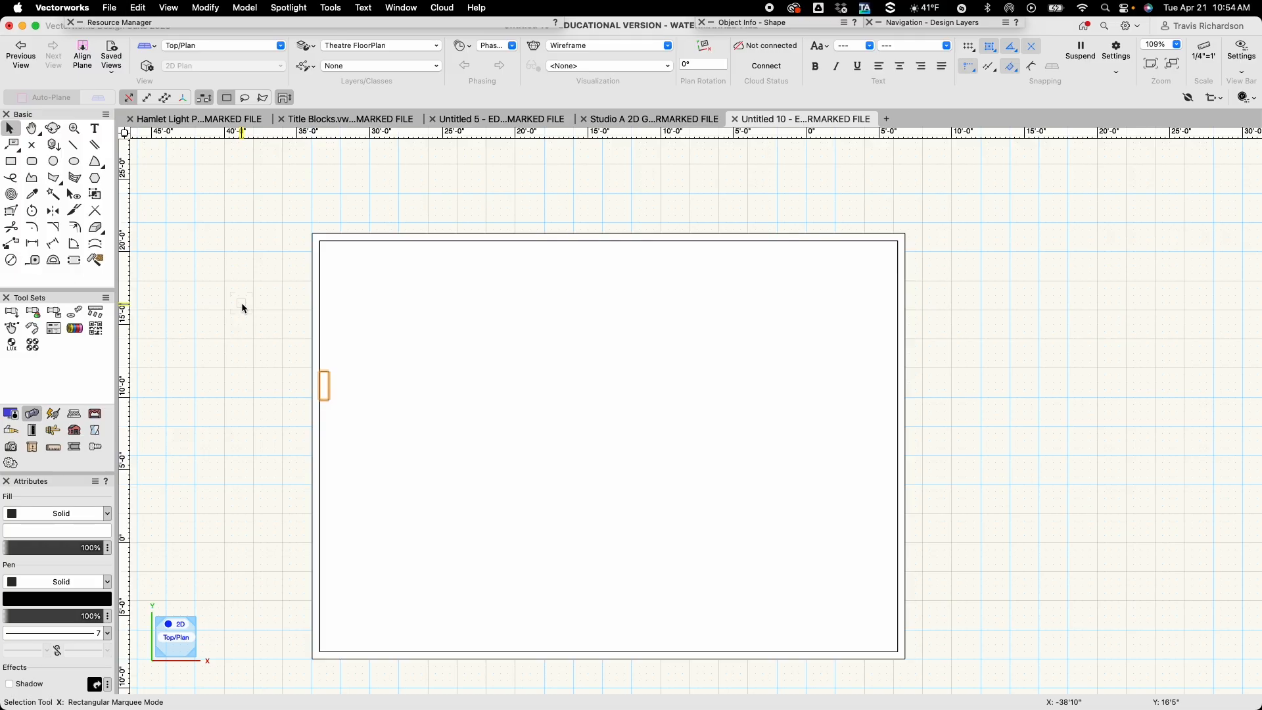
key(super+m)
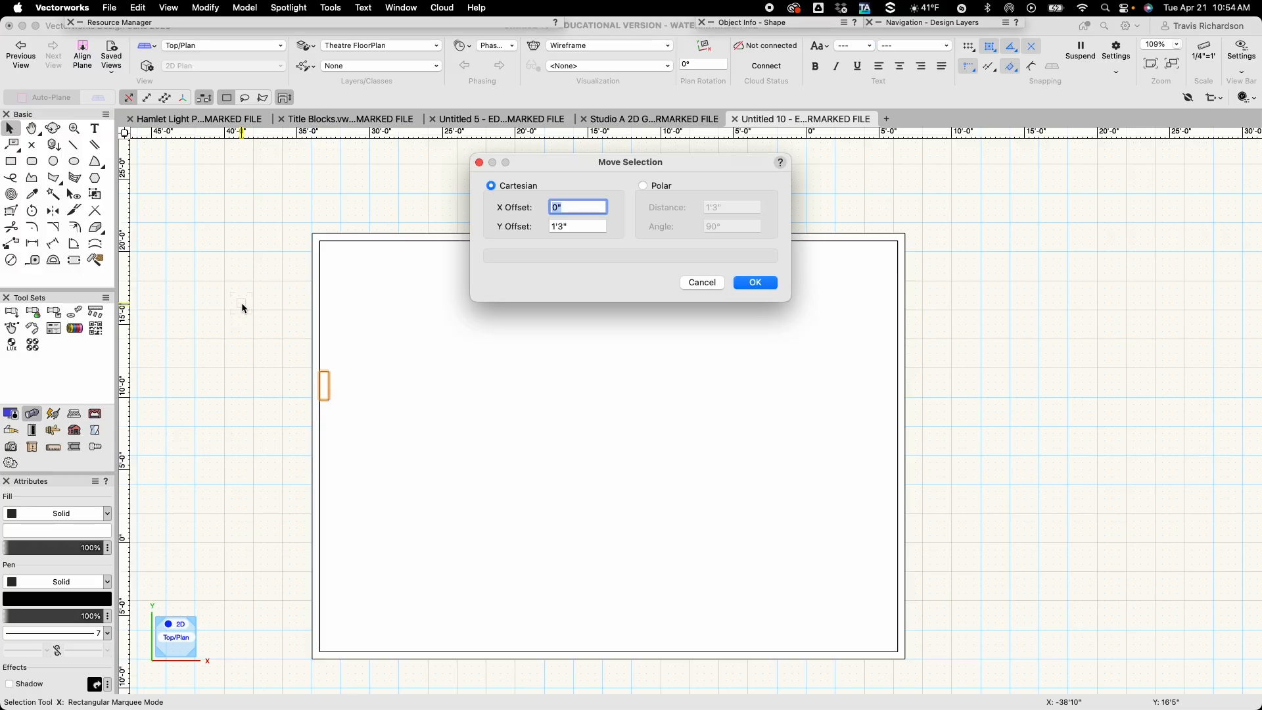
key(Tab)
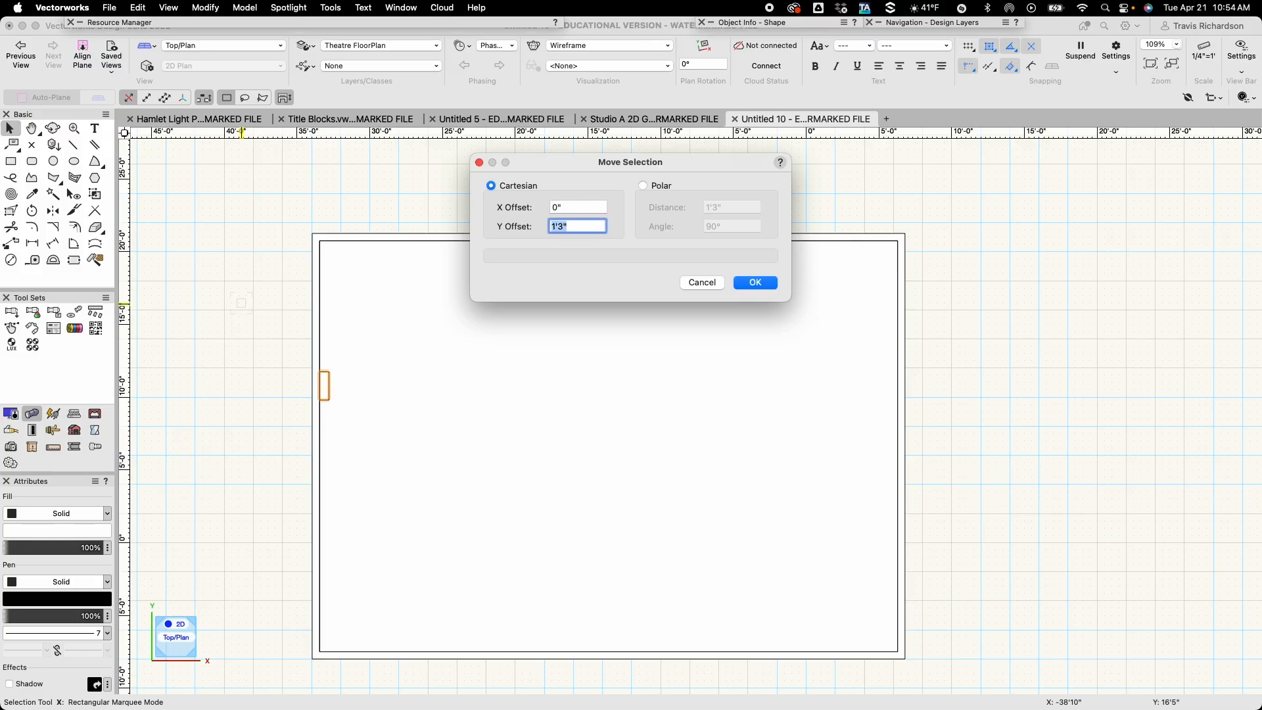
text(-8'9 1/2")
key(Return)
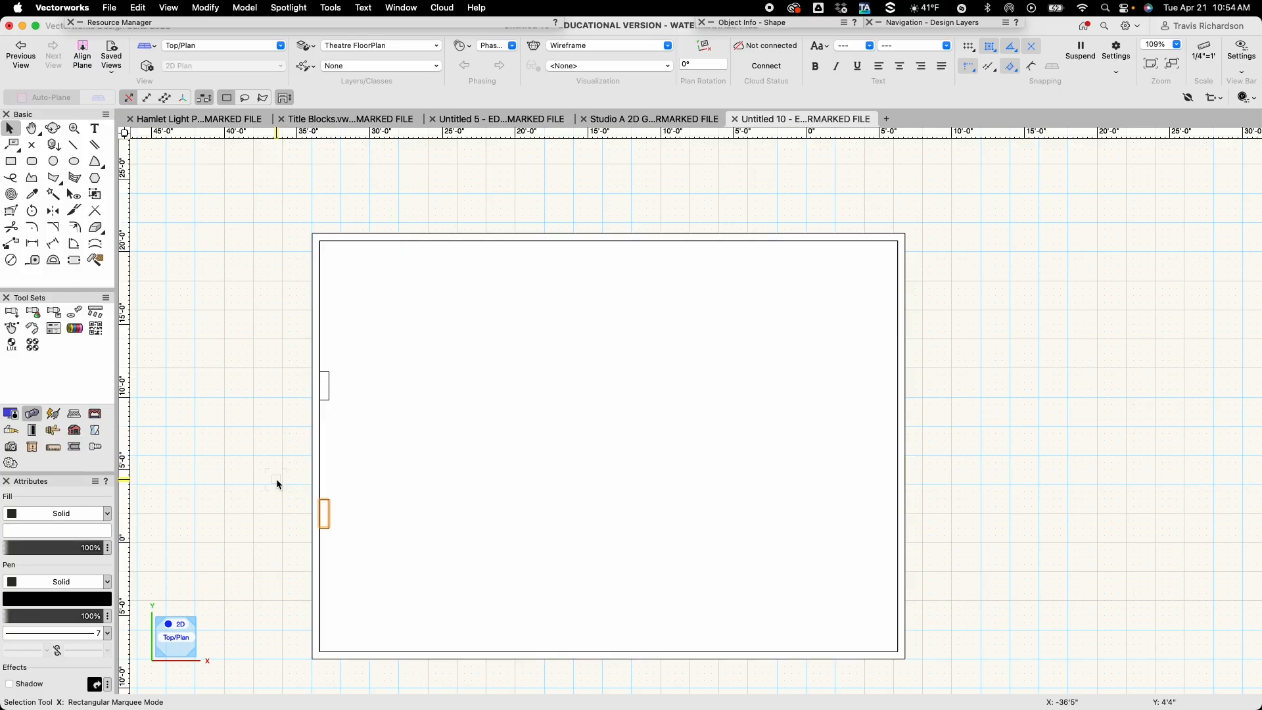
Merge both small rectangles with the wall shape using Add Surface.
click(315, 370)
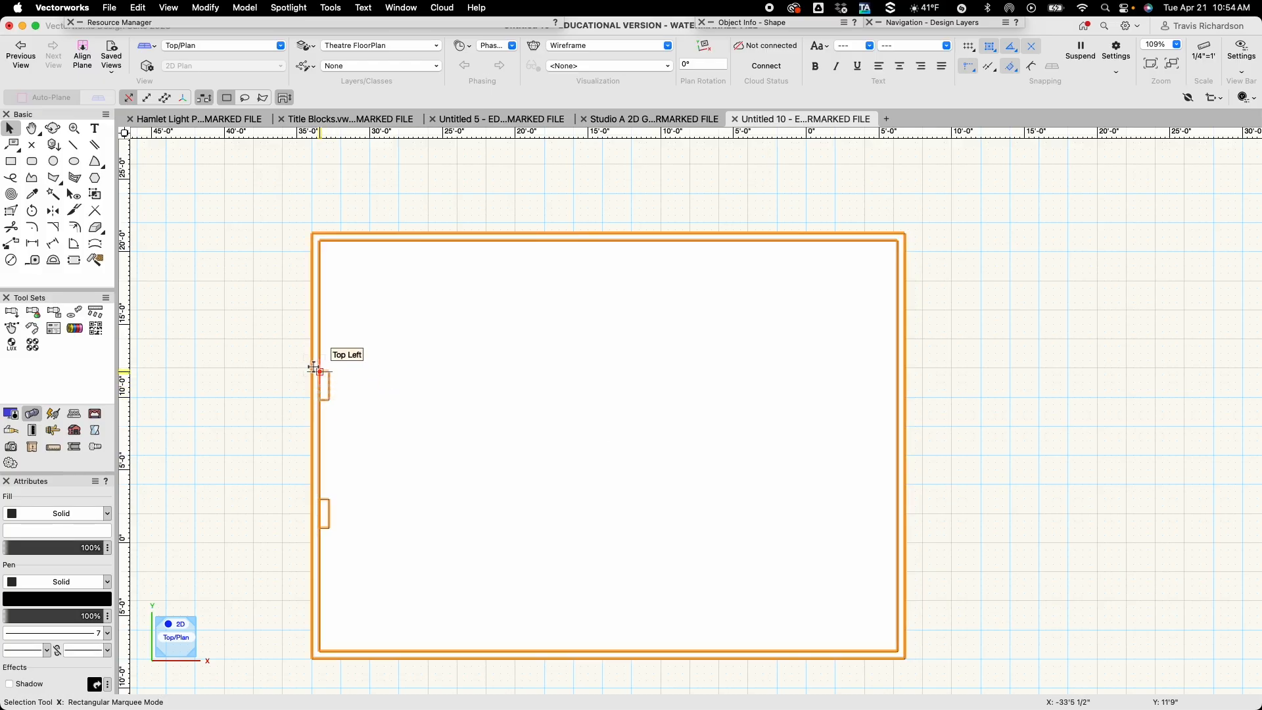
click(205, 8)
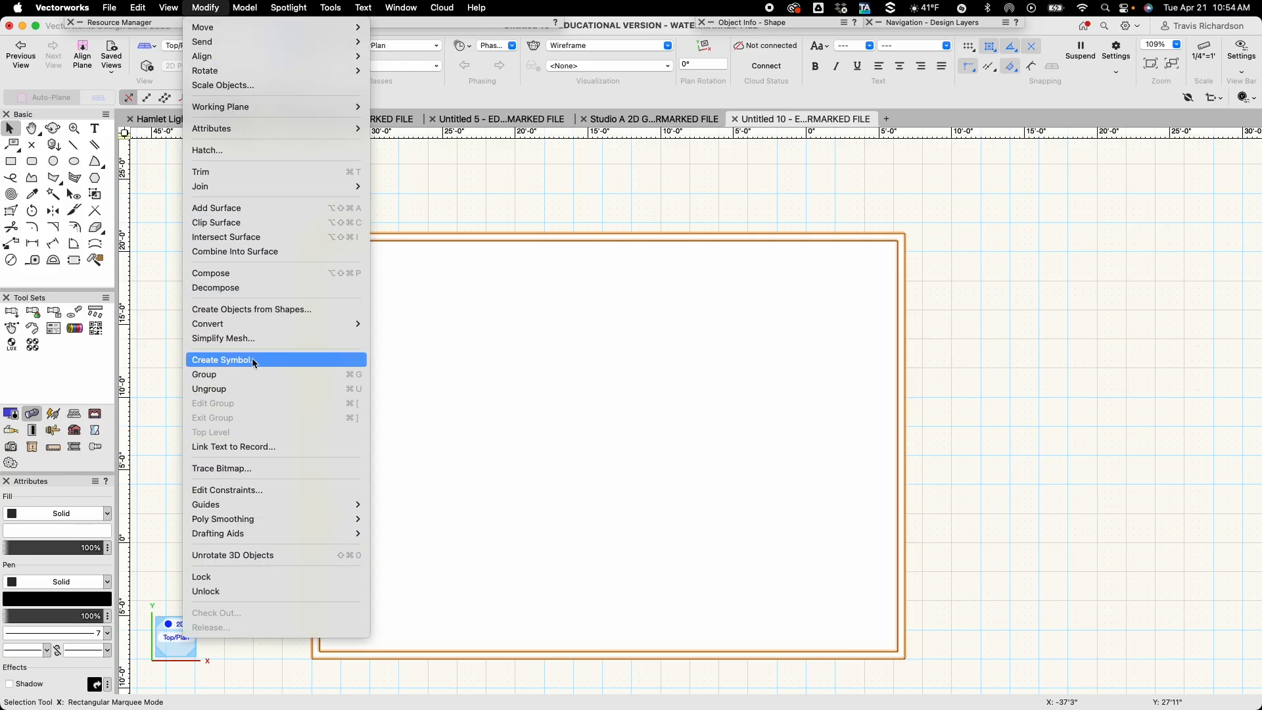
click(215, 208)
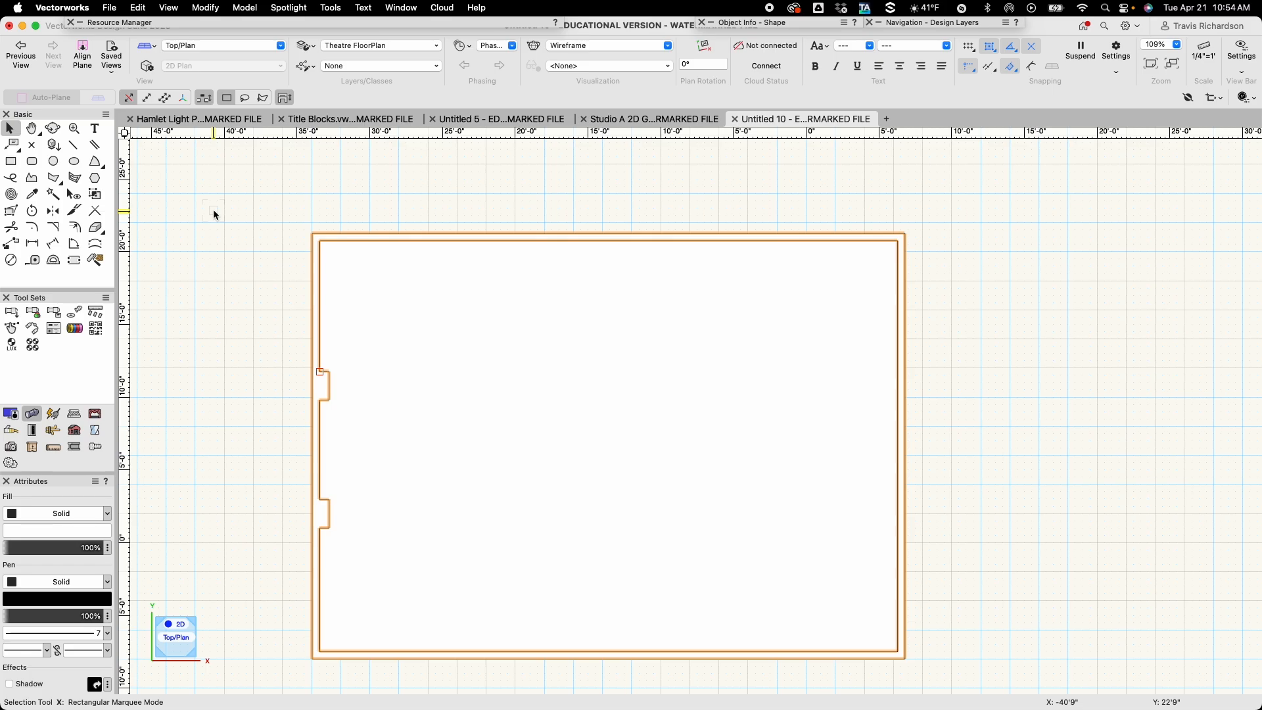
Fill the merged wall shape with the Cast Iron HF hatch and deselect it.
key(grave)
click(59, 514)
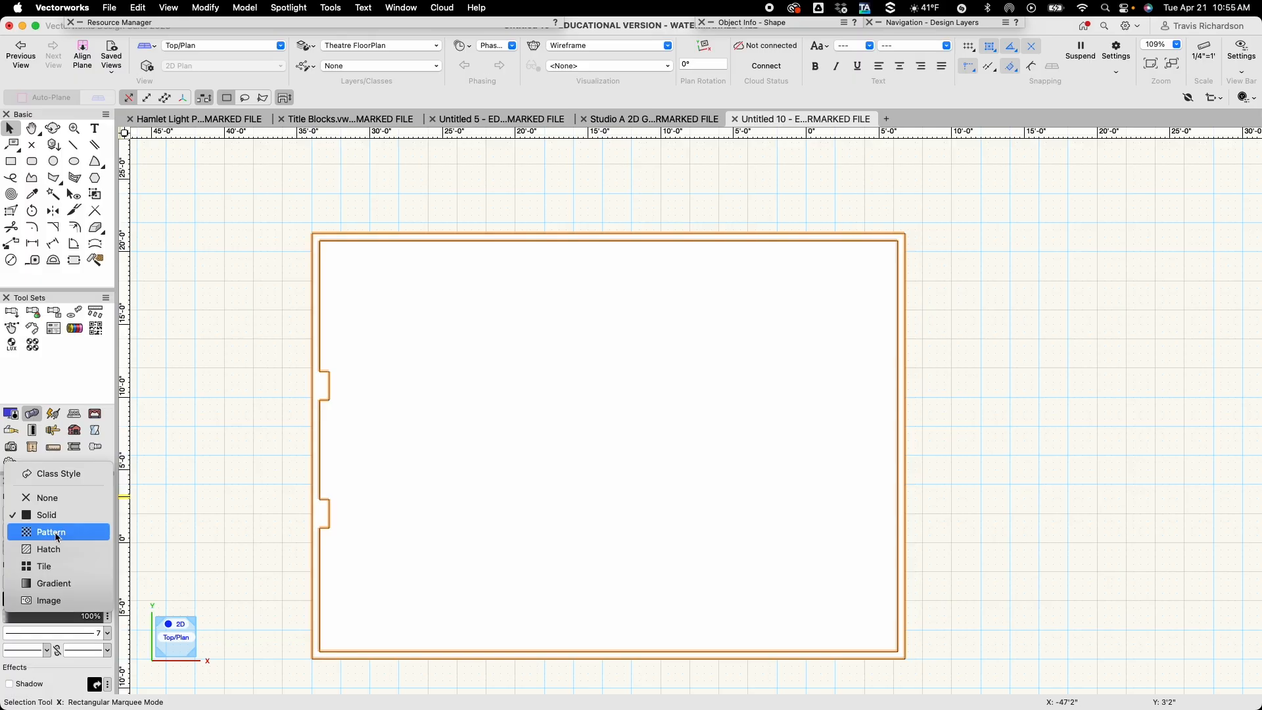
click(55, 556)
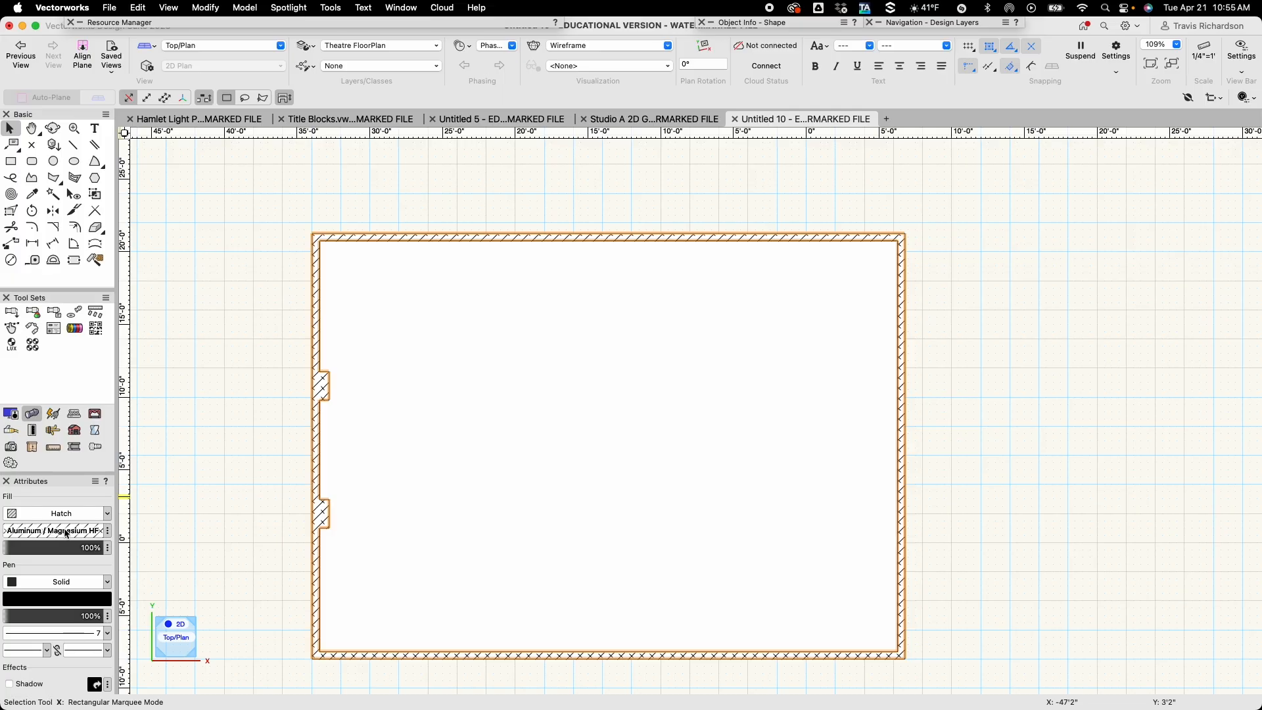
click(54, 531)
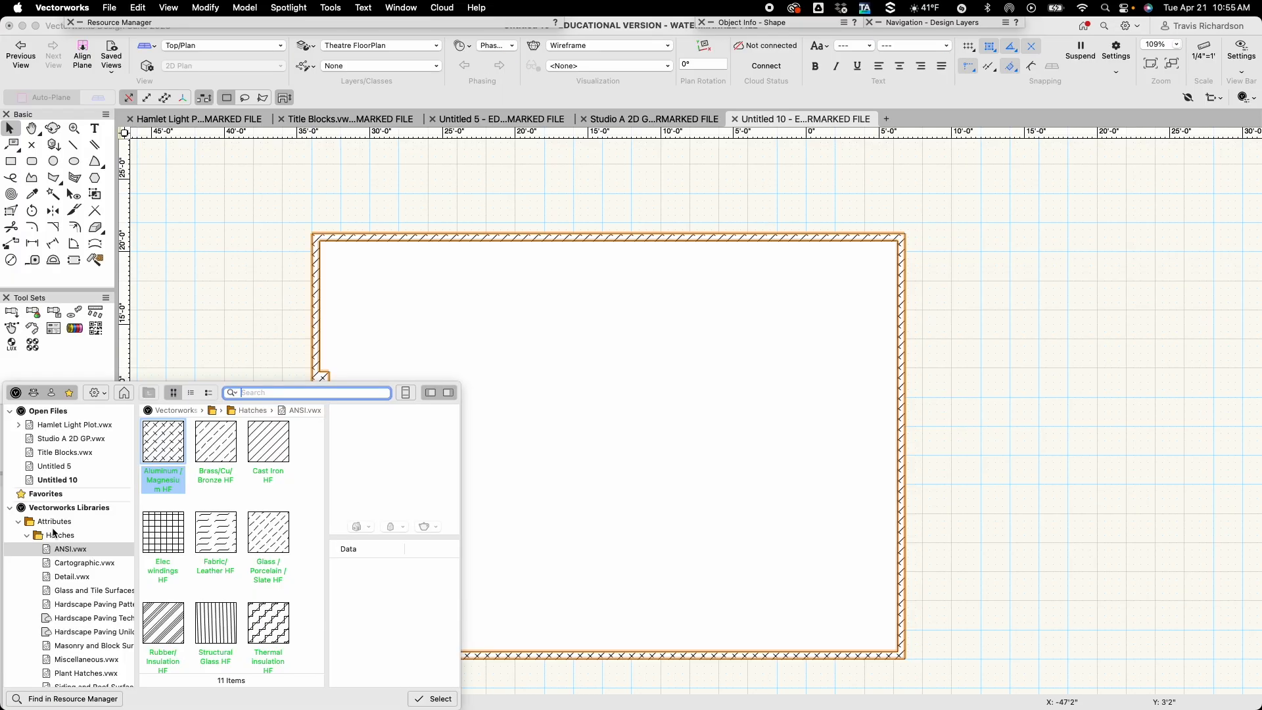
double_click(273, 449)
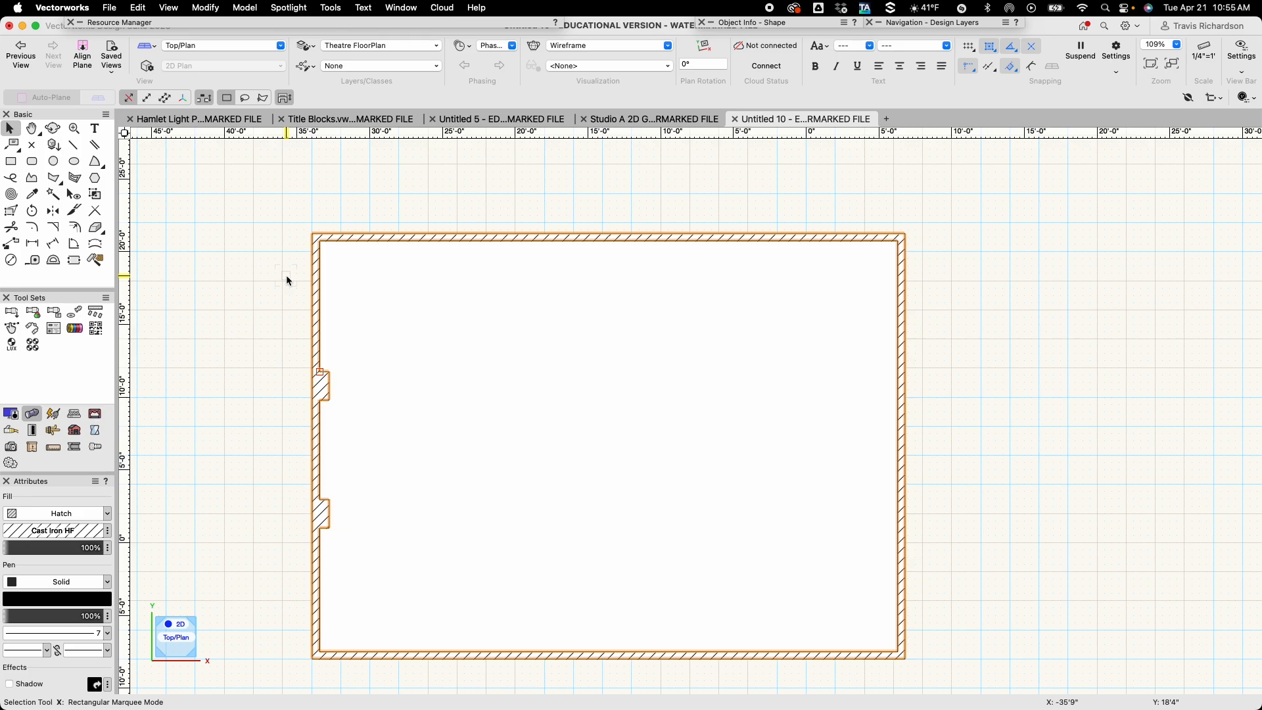
click(238, 388)
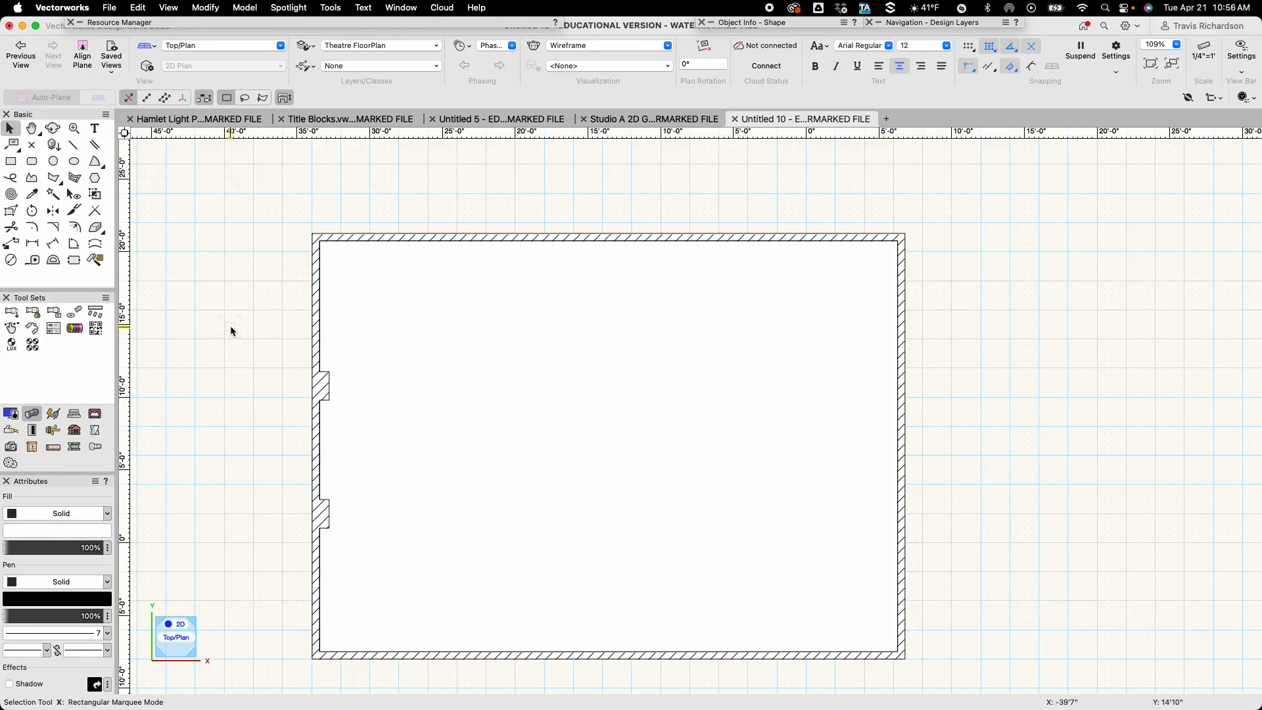
Draw a 12'6" double-line guide segment with 6" separation down the right wall from the room's upper inside corner.
click(96, 145)
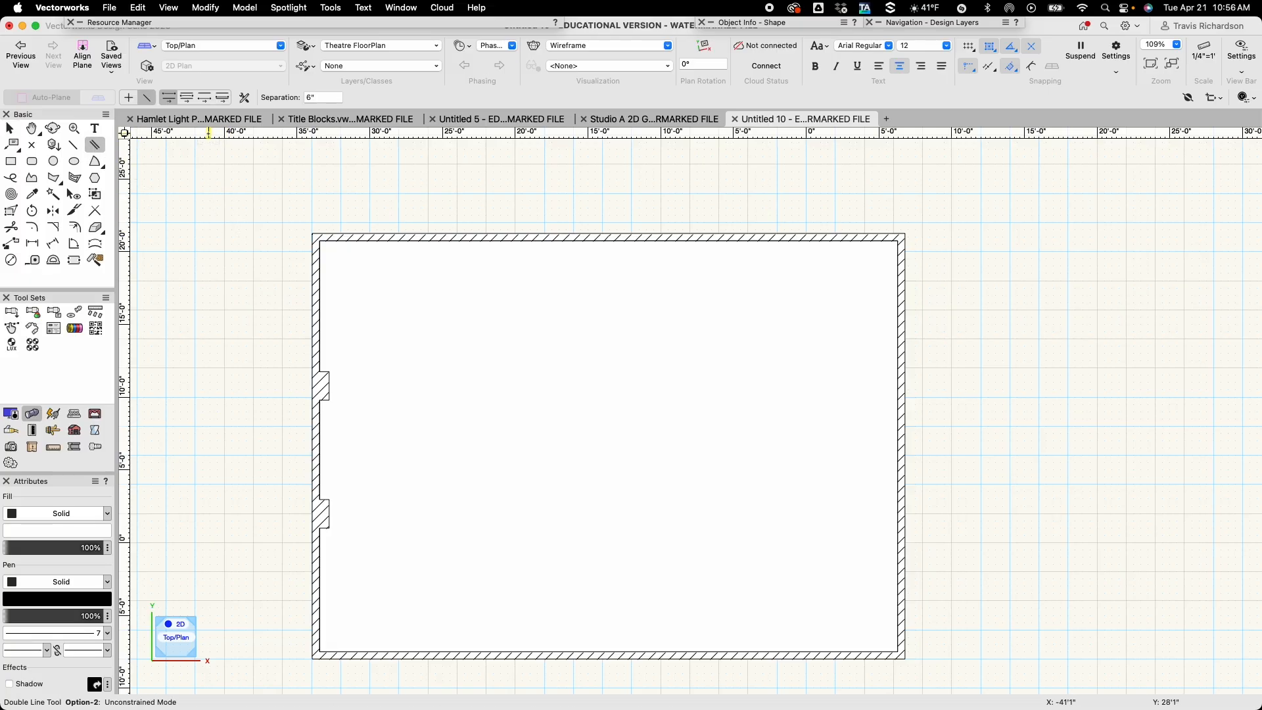
click(205, 98)
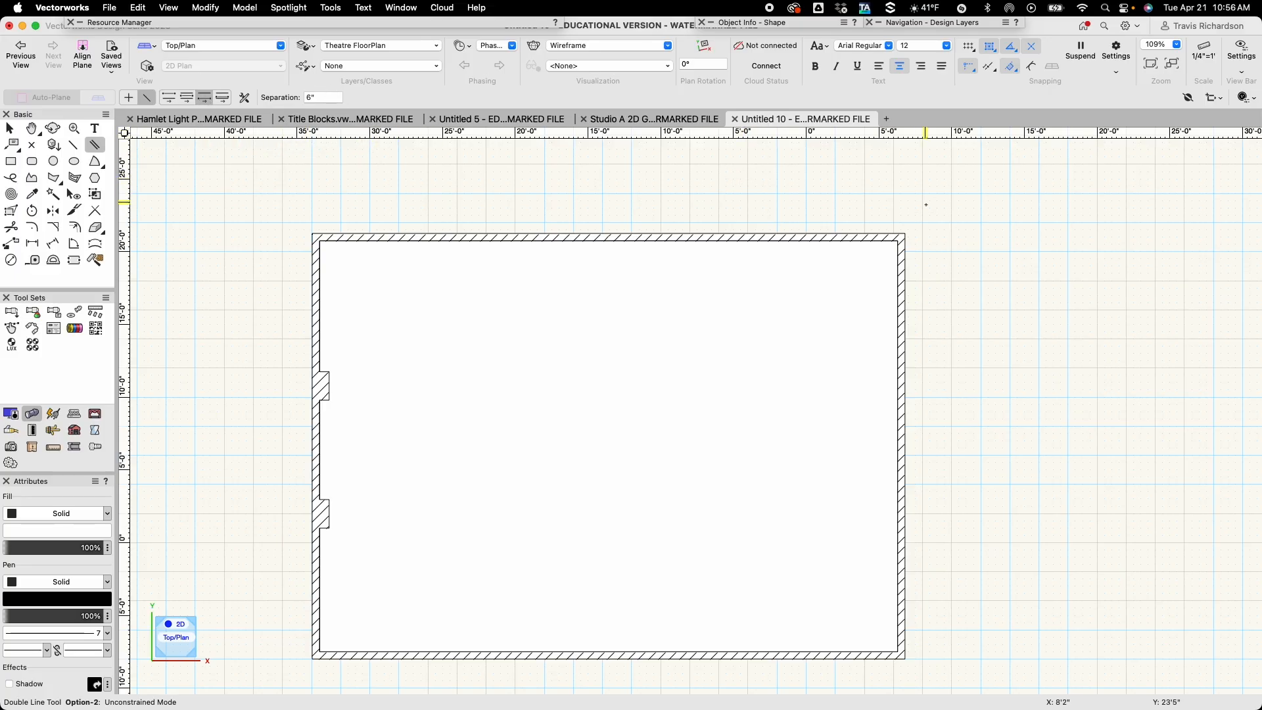
click(897, 241)
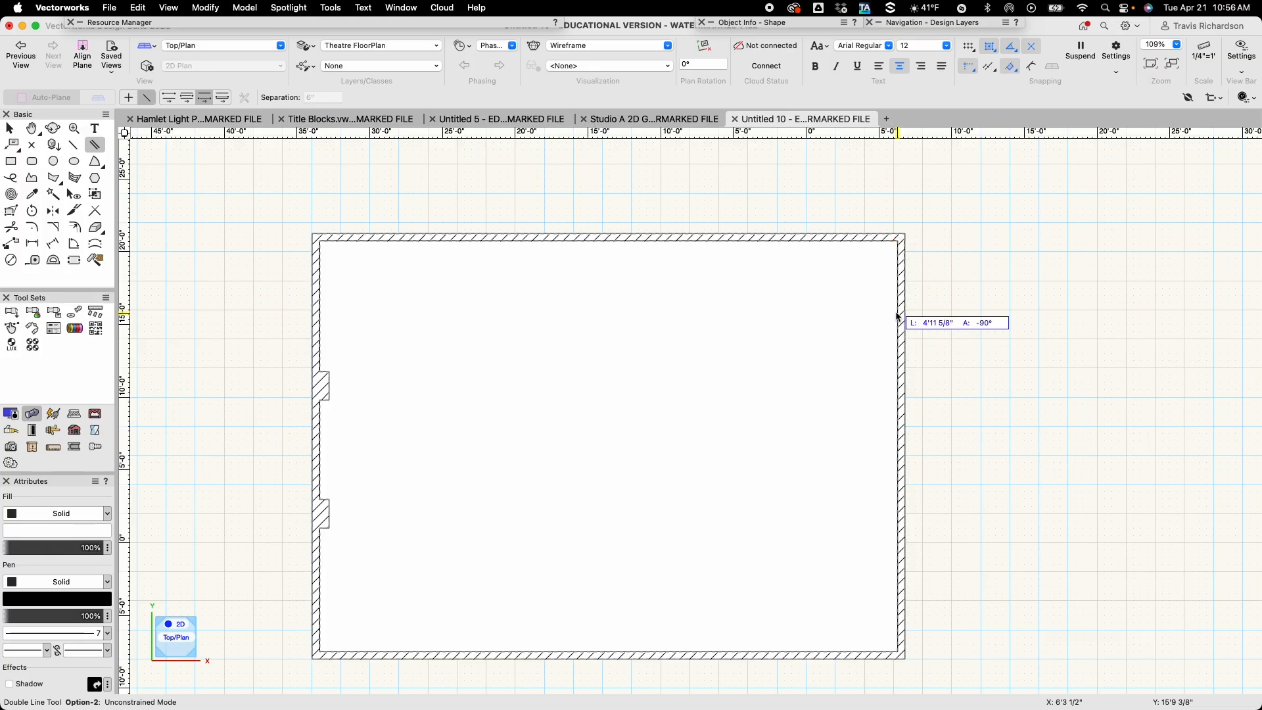
text(12'6")
key(Tab)
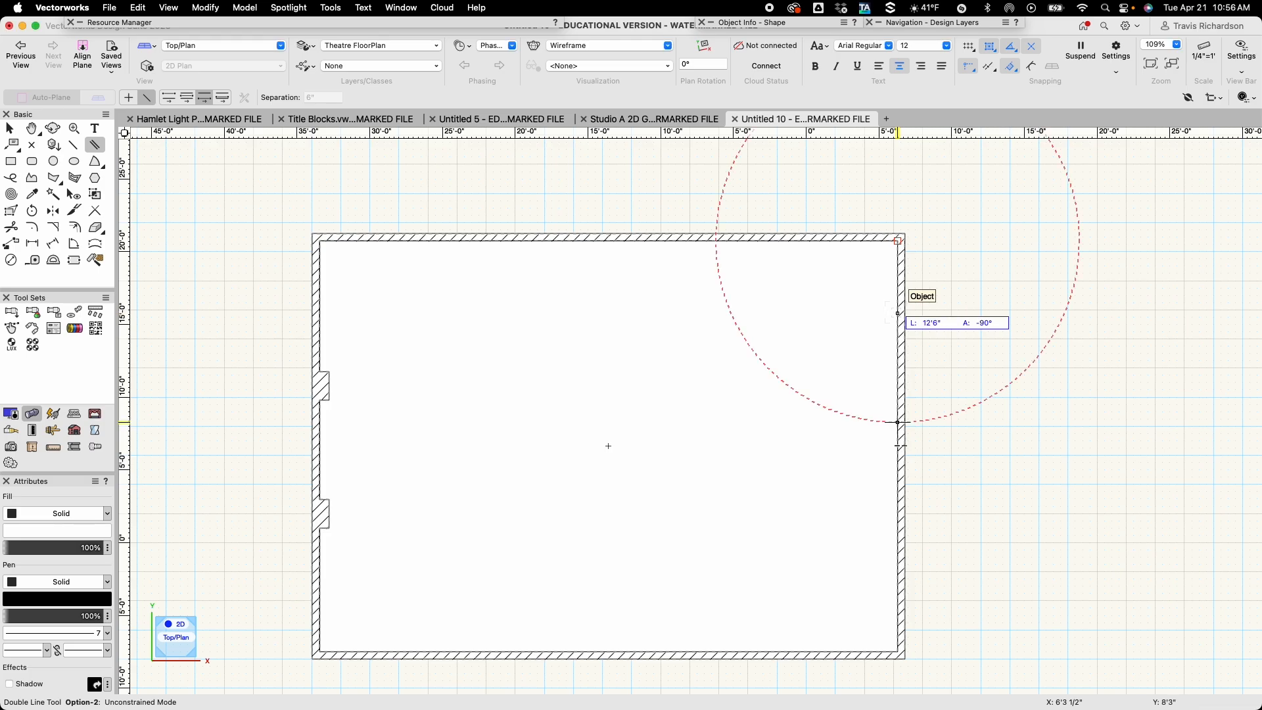
click(898, 422)
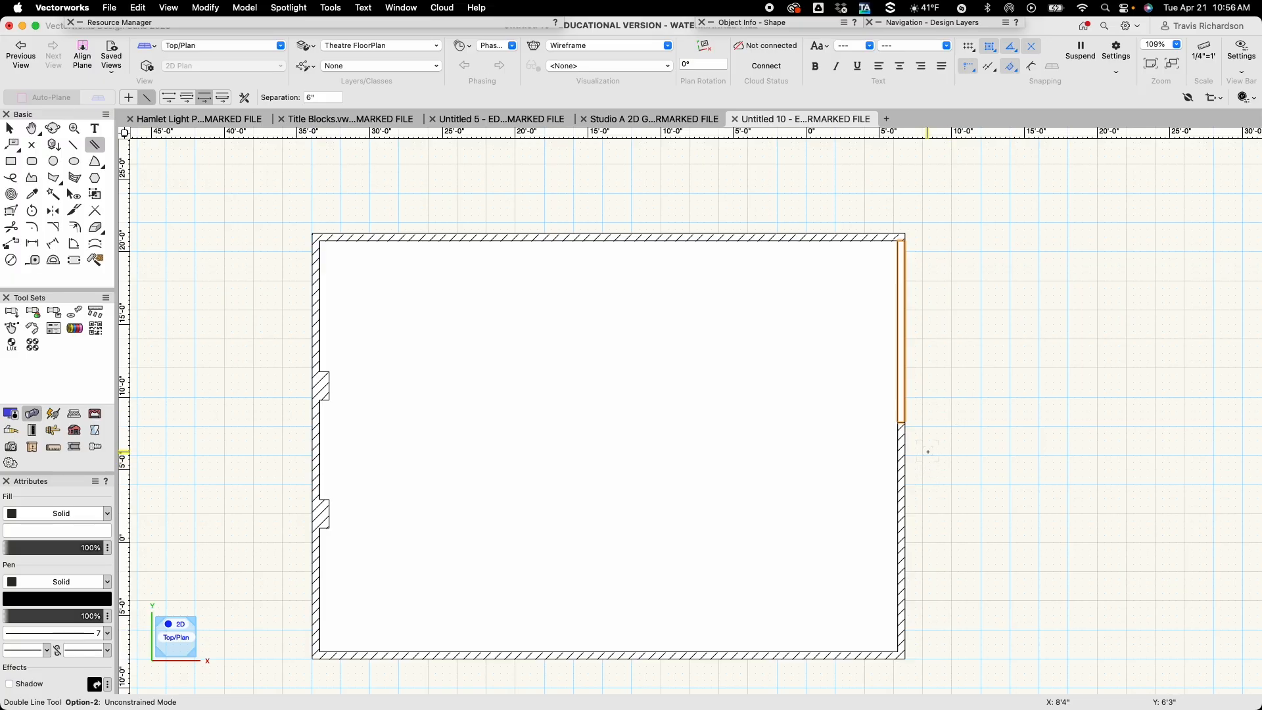
Draw a 5'10" double-line door opening on the right wall directly below the 12'6" guide segment, and remove the guide.
click(898, 422)
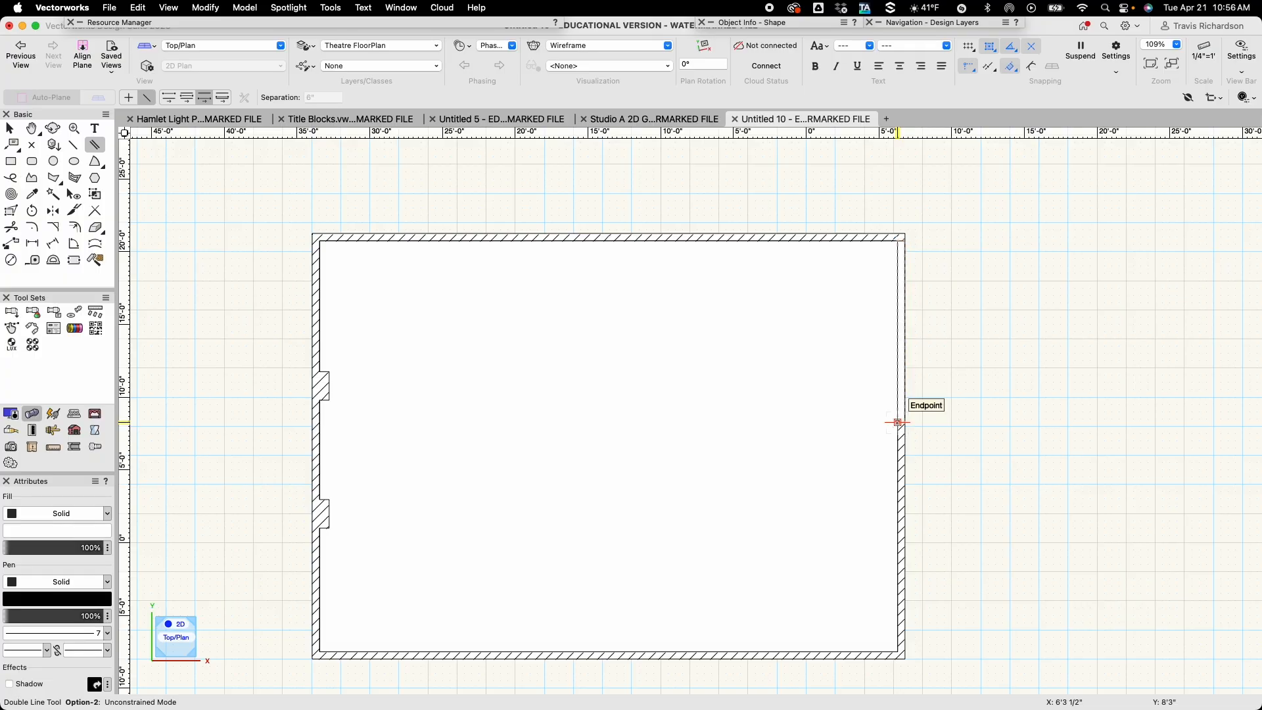
key(Tab)
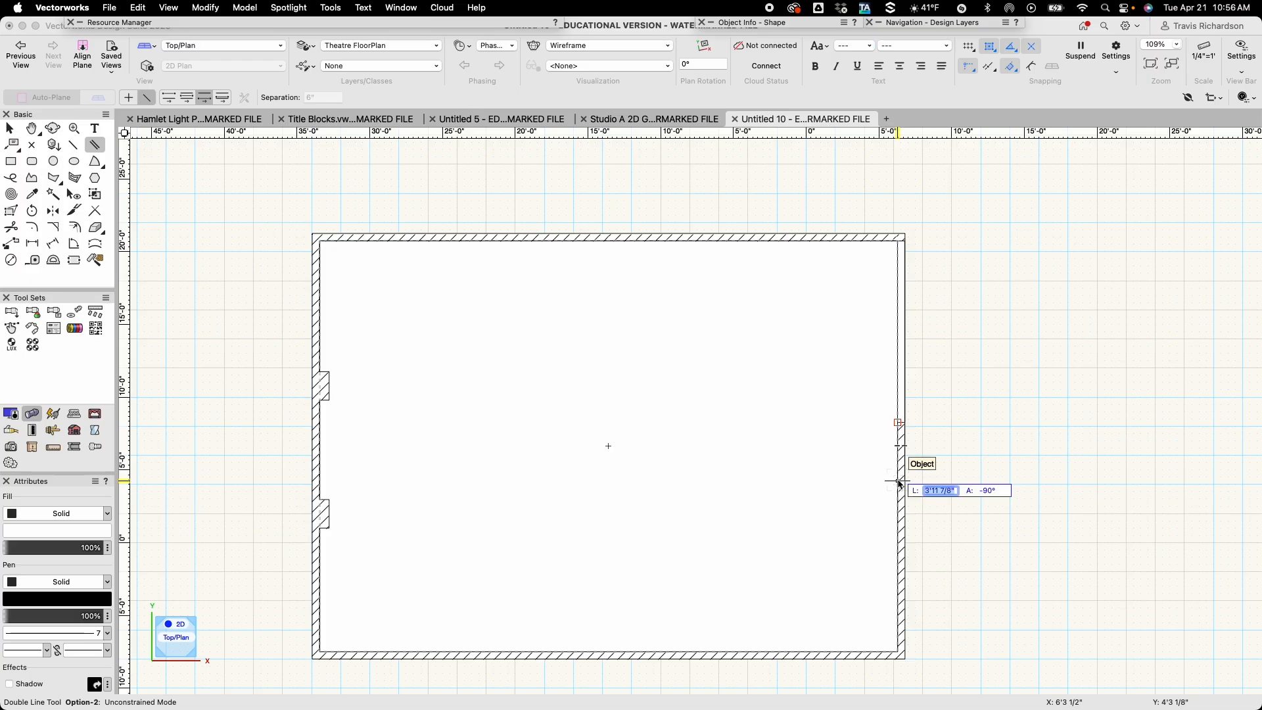
text(5'10)
key(Return)
click(898, 507)
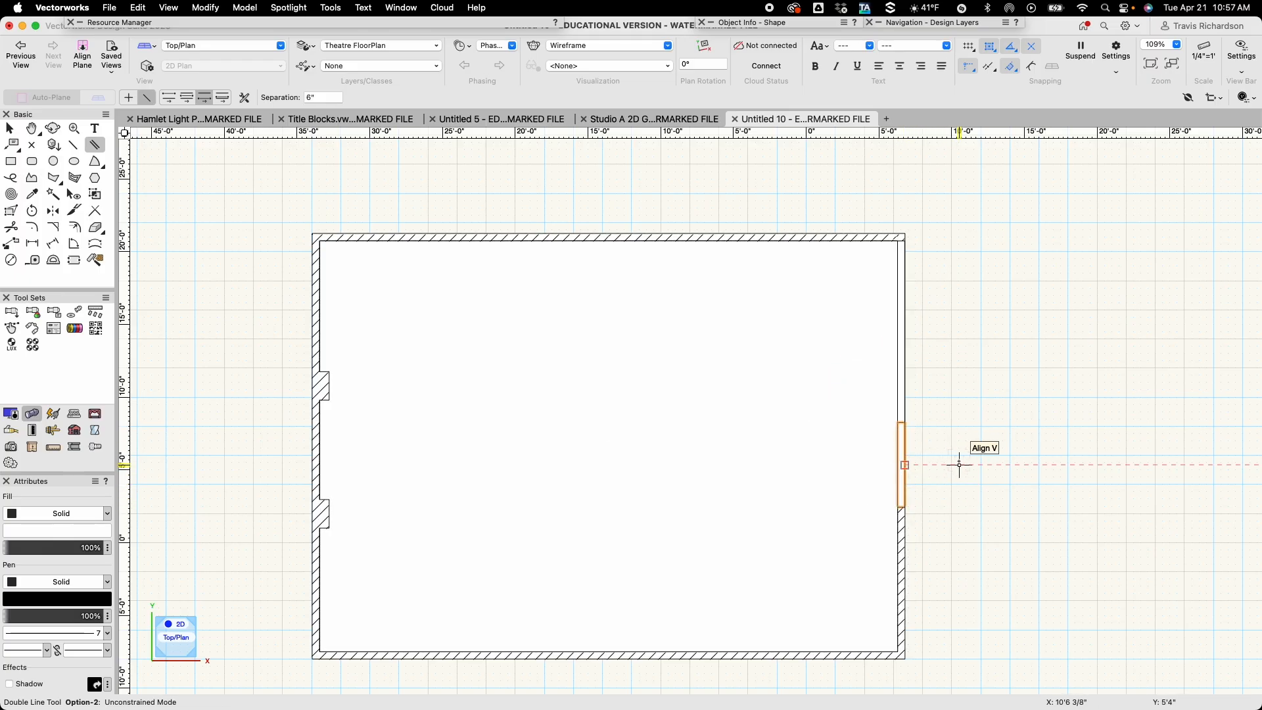
key(x)
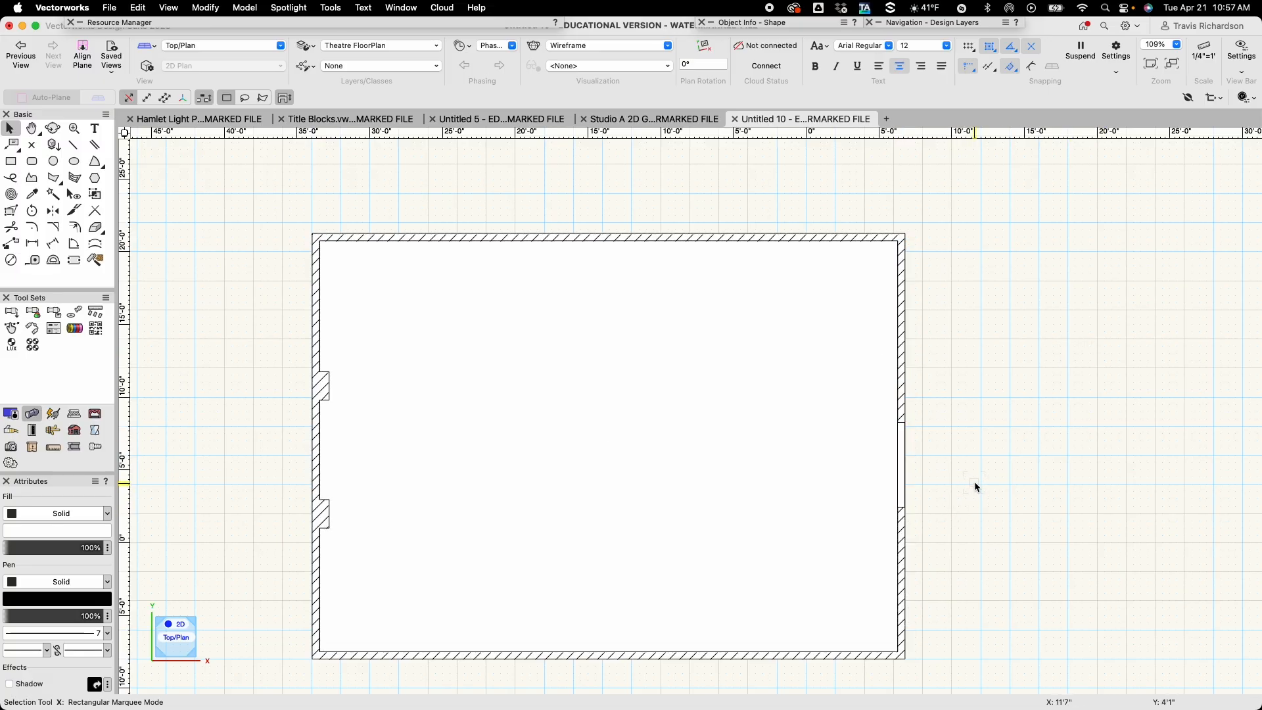
Draw a 2'11" horizontal door-leaf line outward from the upper outer corner of the right wall's opening.
scroll(974, 483, up, 2)
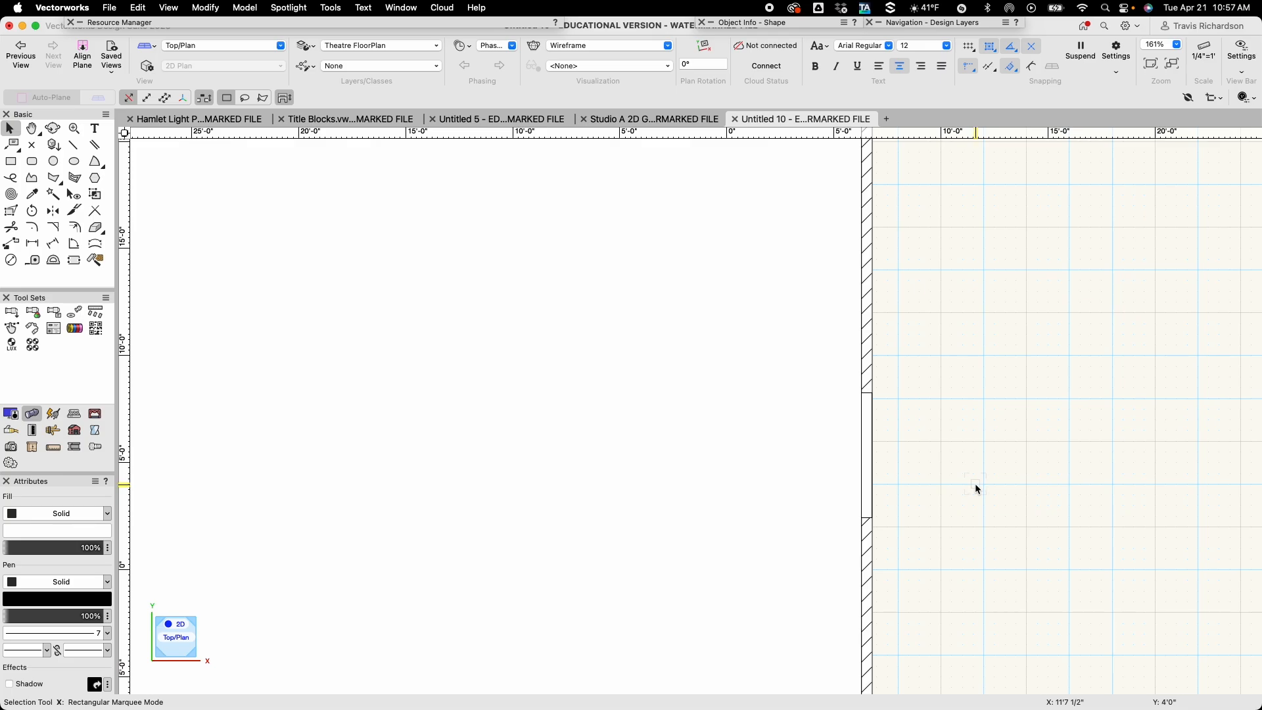
middle_drag(976, 482, 791, 380)
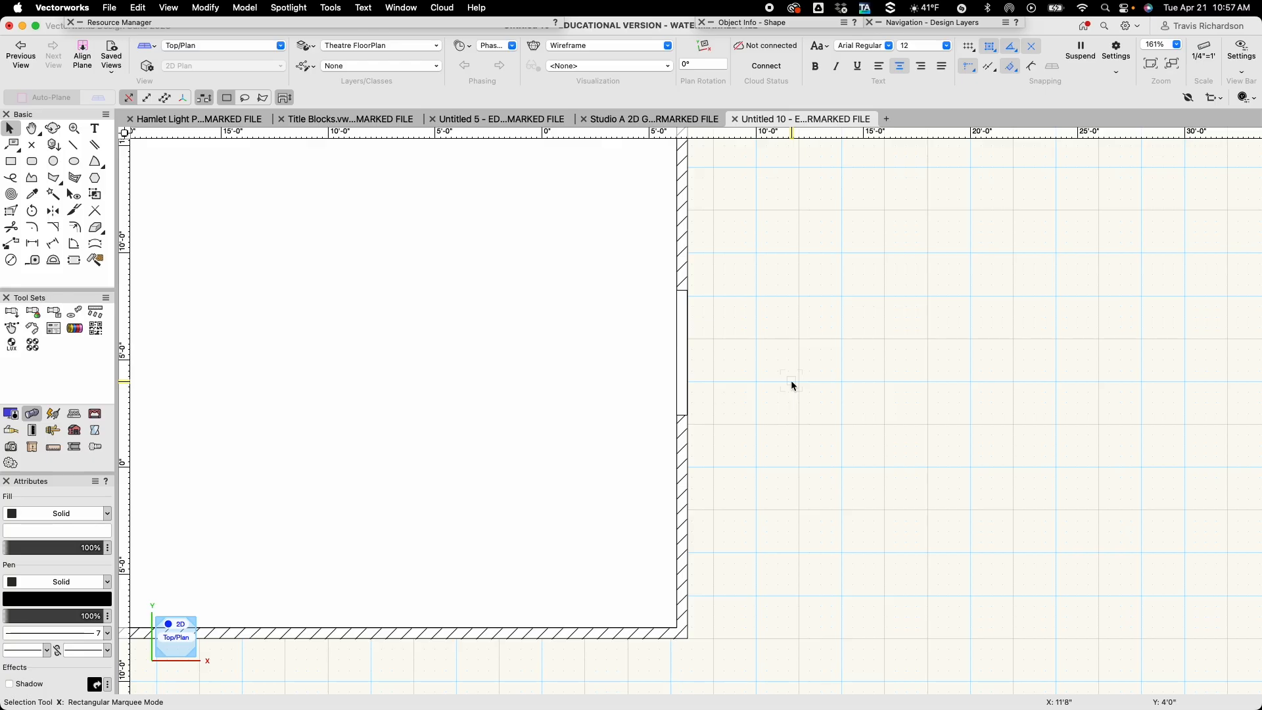
key(2)
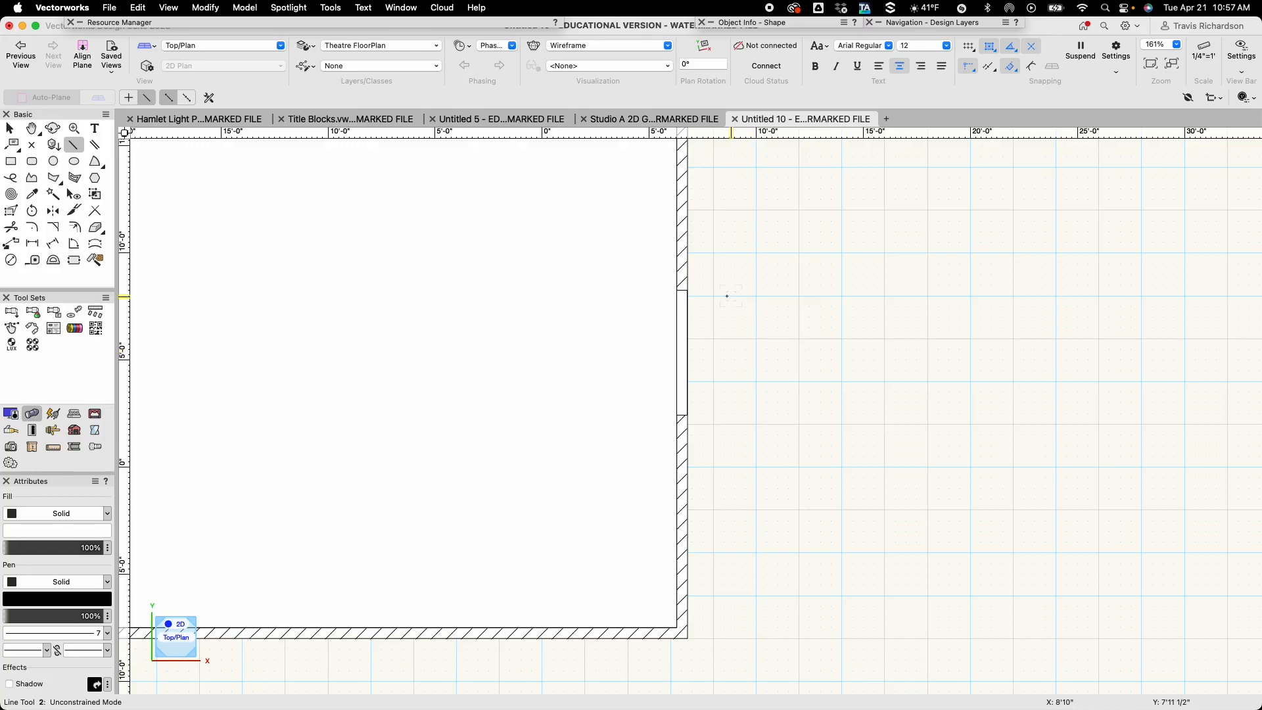
click(687, 290)
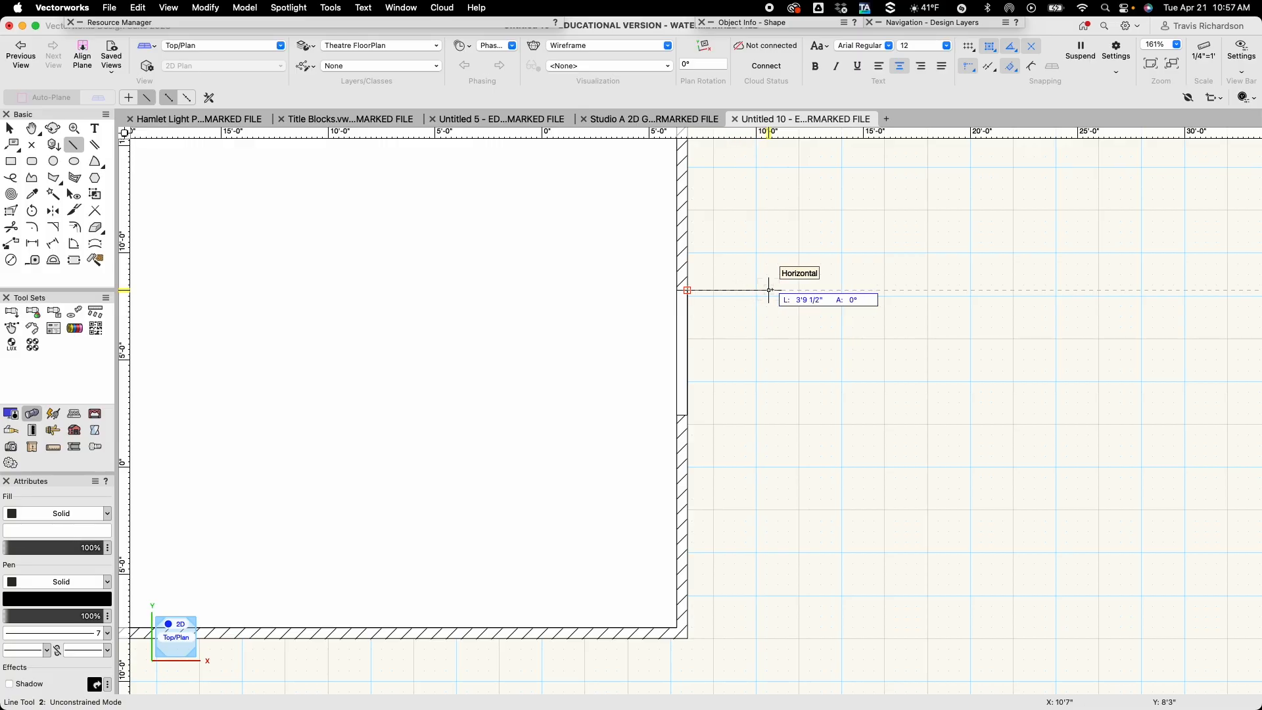
key(Tab)
text(2'11)
key(Tab)
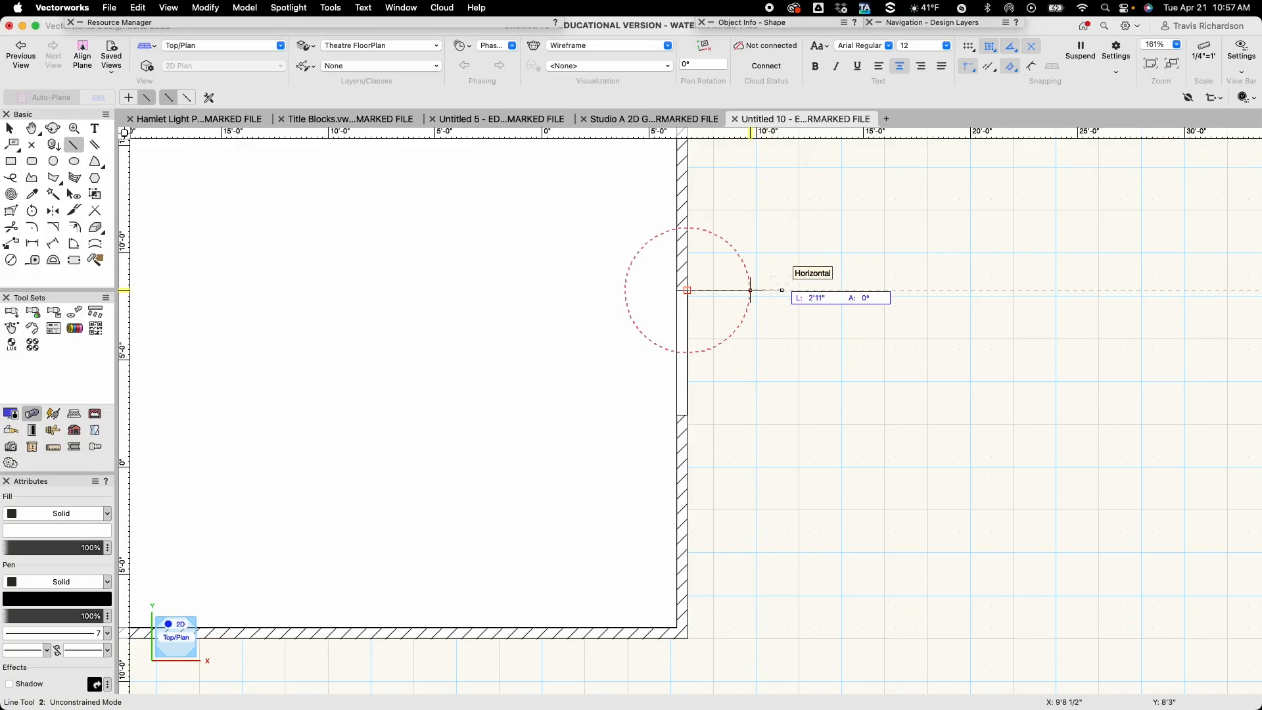
click(782, 290)
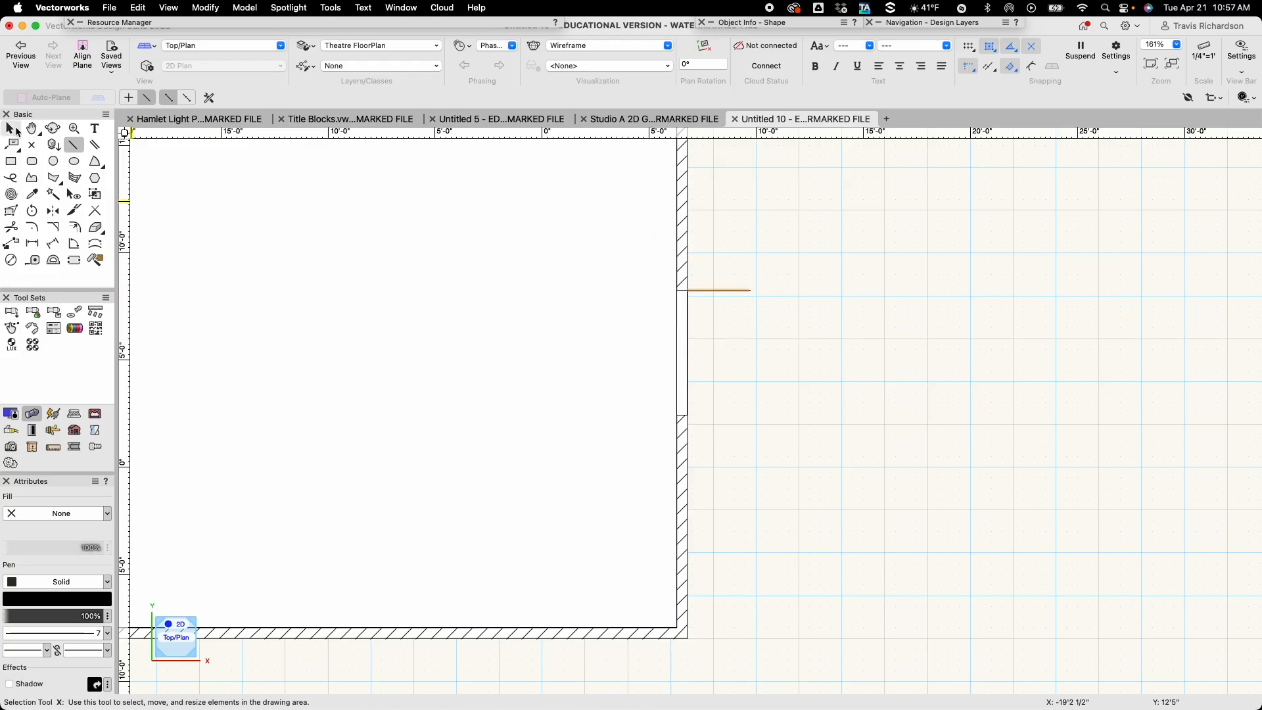
Draw a radius arc centred on the door's hinge corner, sweeping a quarter circle from the leaf's end to the wall opening.
click(94, 163)
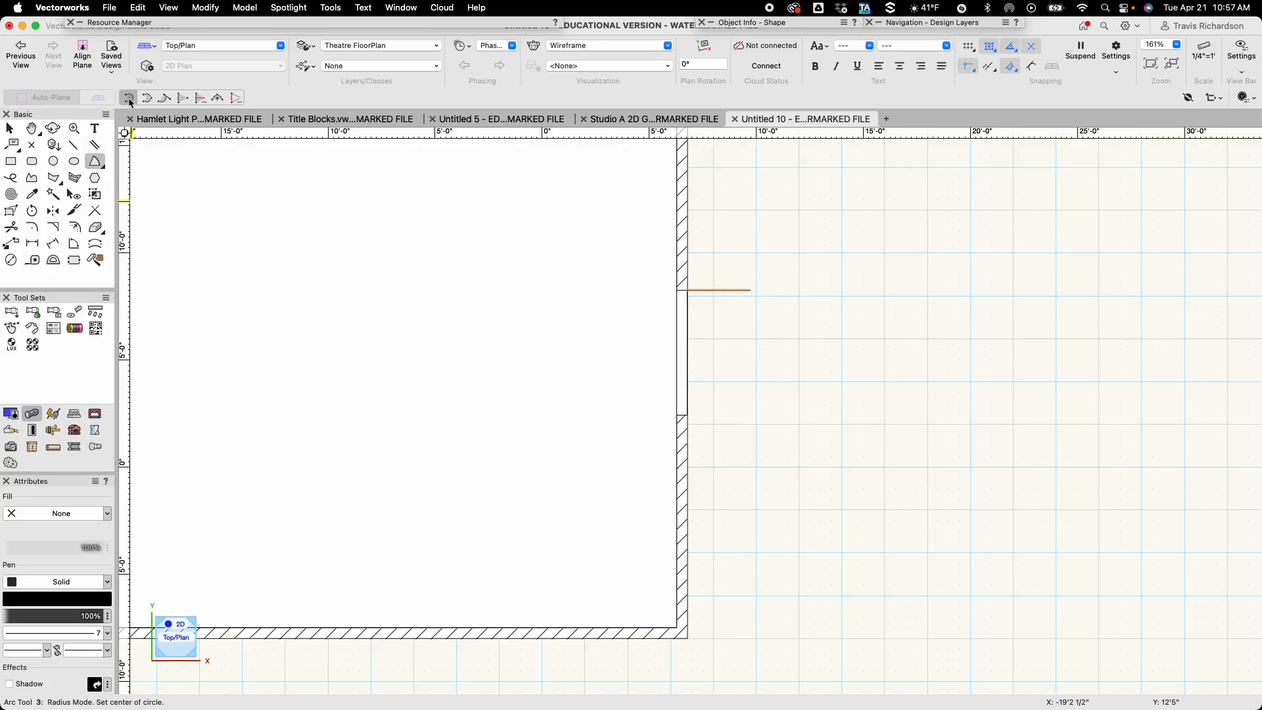
click(687, 290)
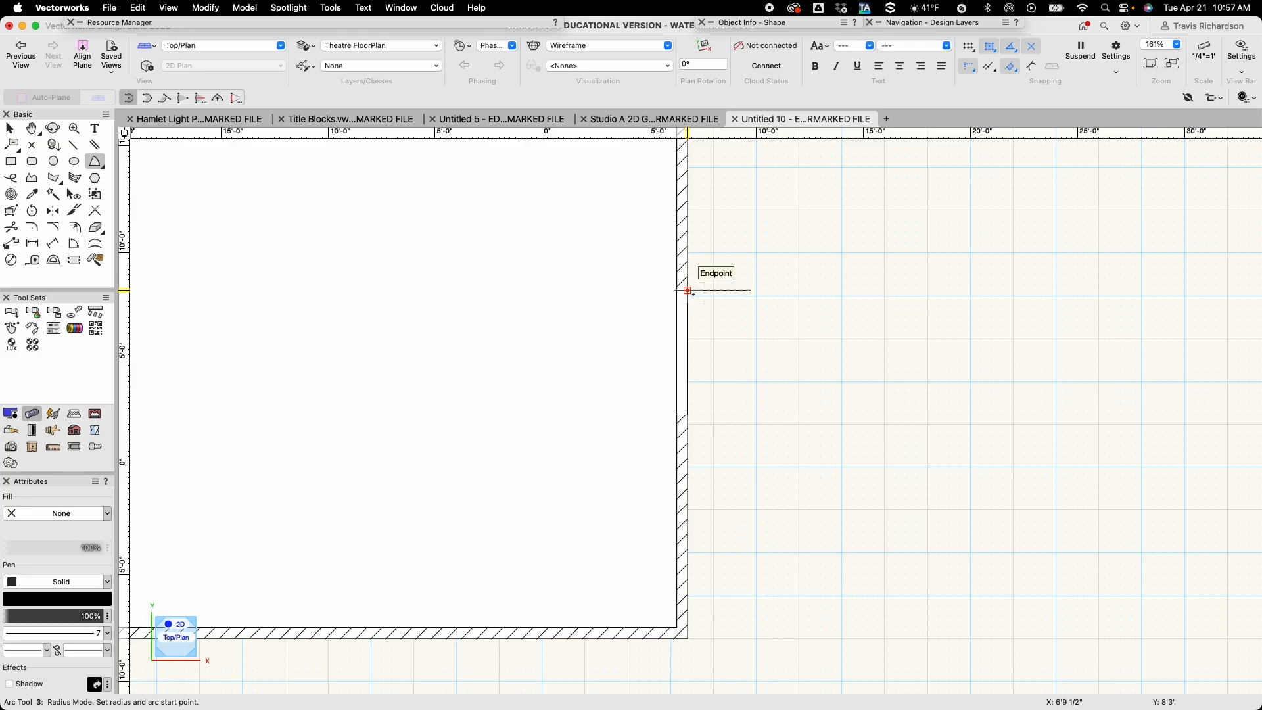
click(751, 290)
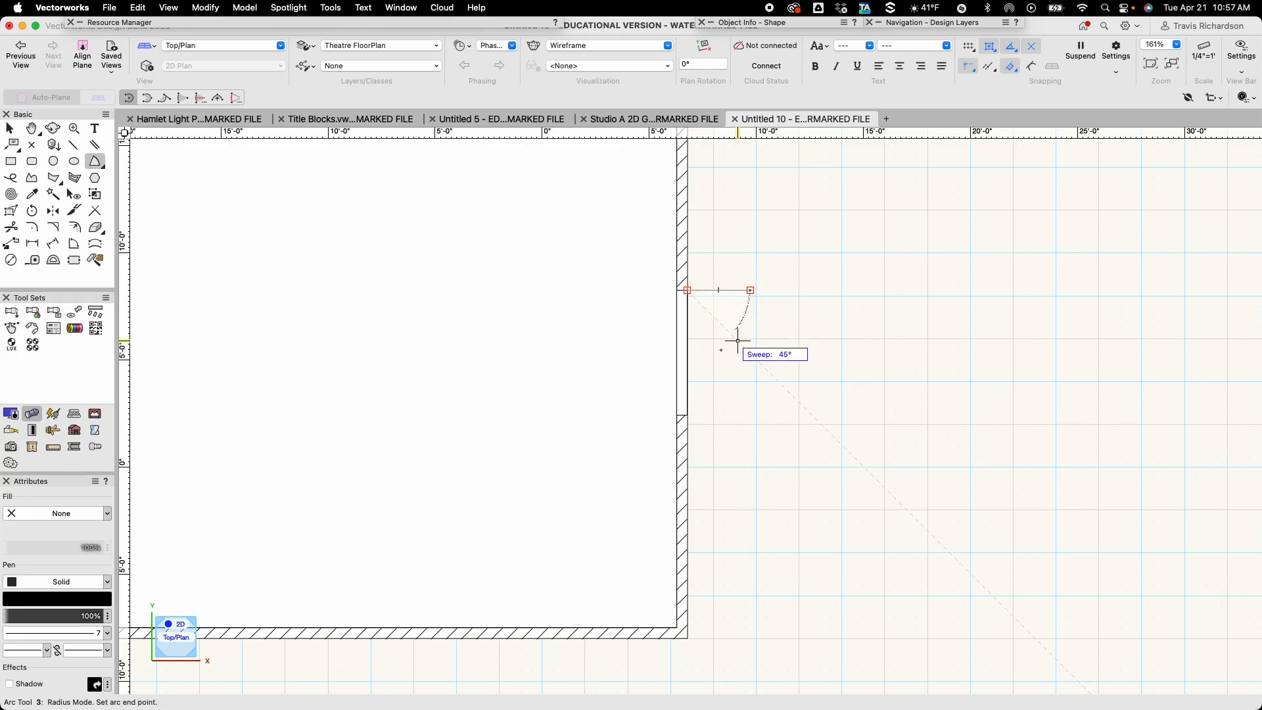
click(688, 353)
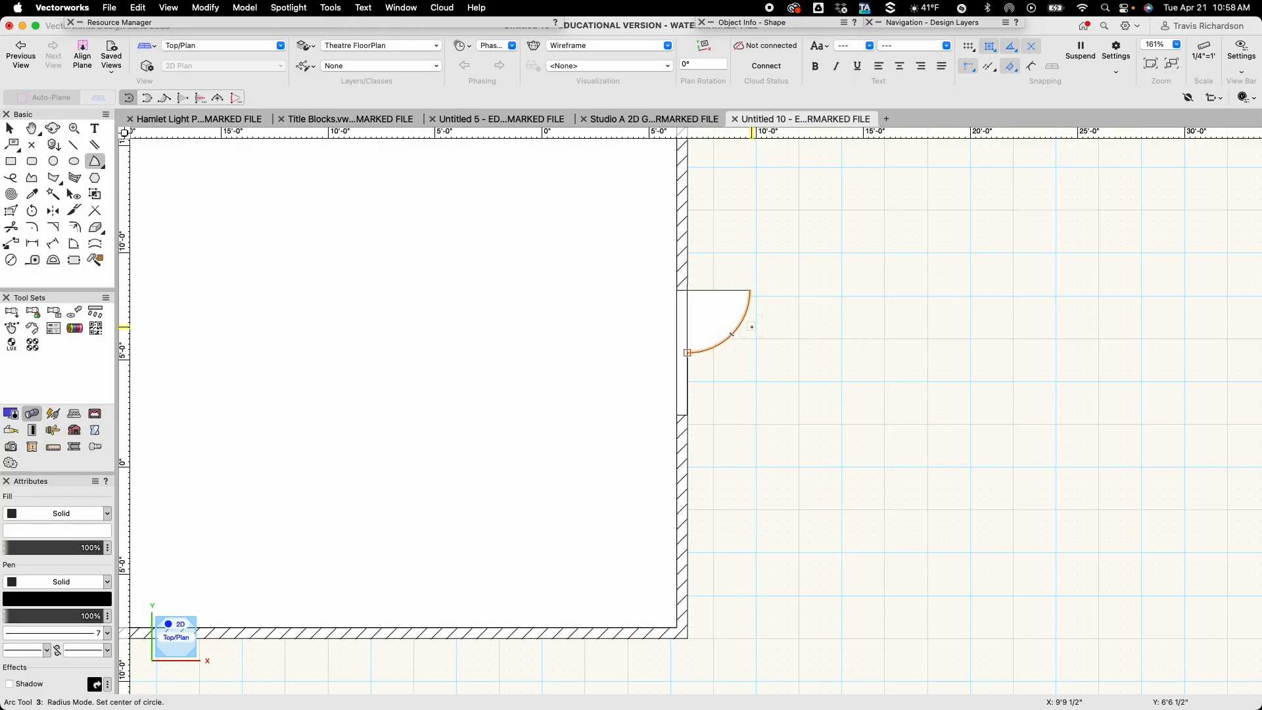
key(x)
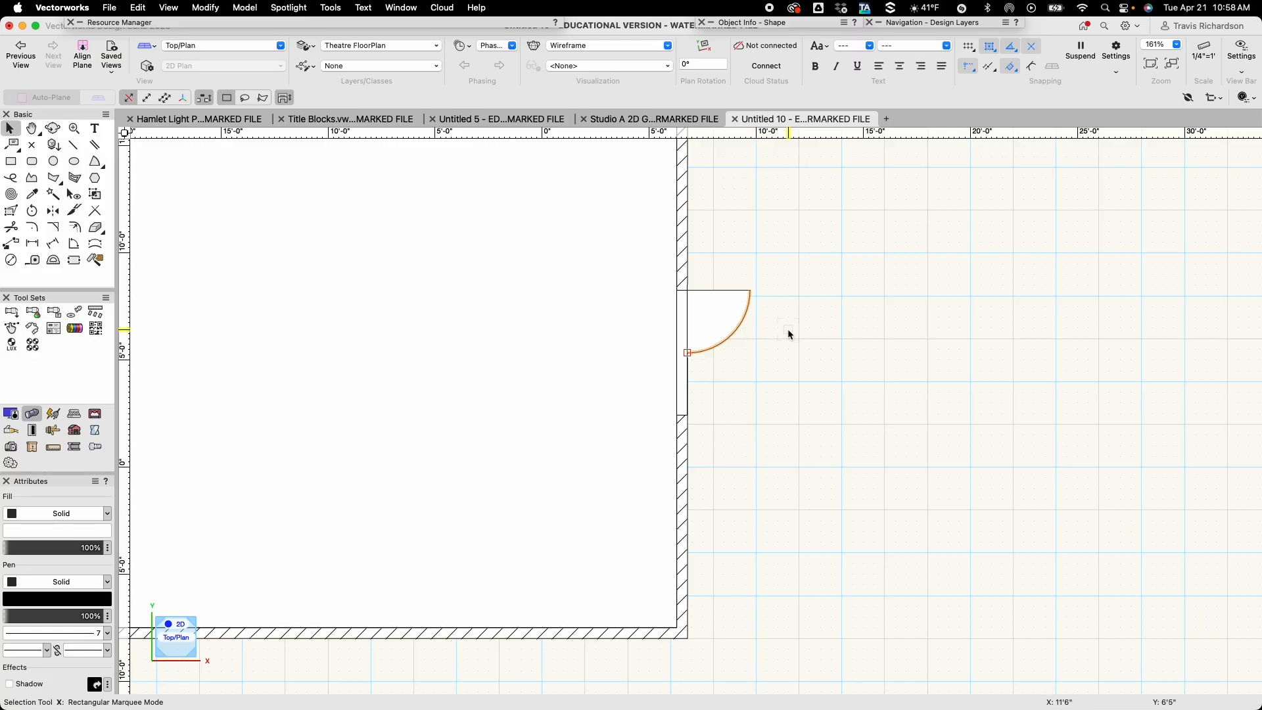
Set the door-swing arc's fill to None and its pen to the VW-01 Short Dashed line type.
click(45, 514)
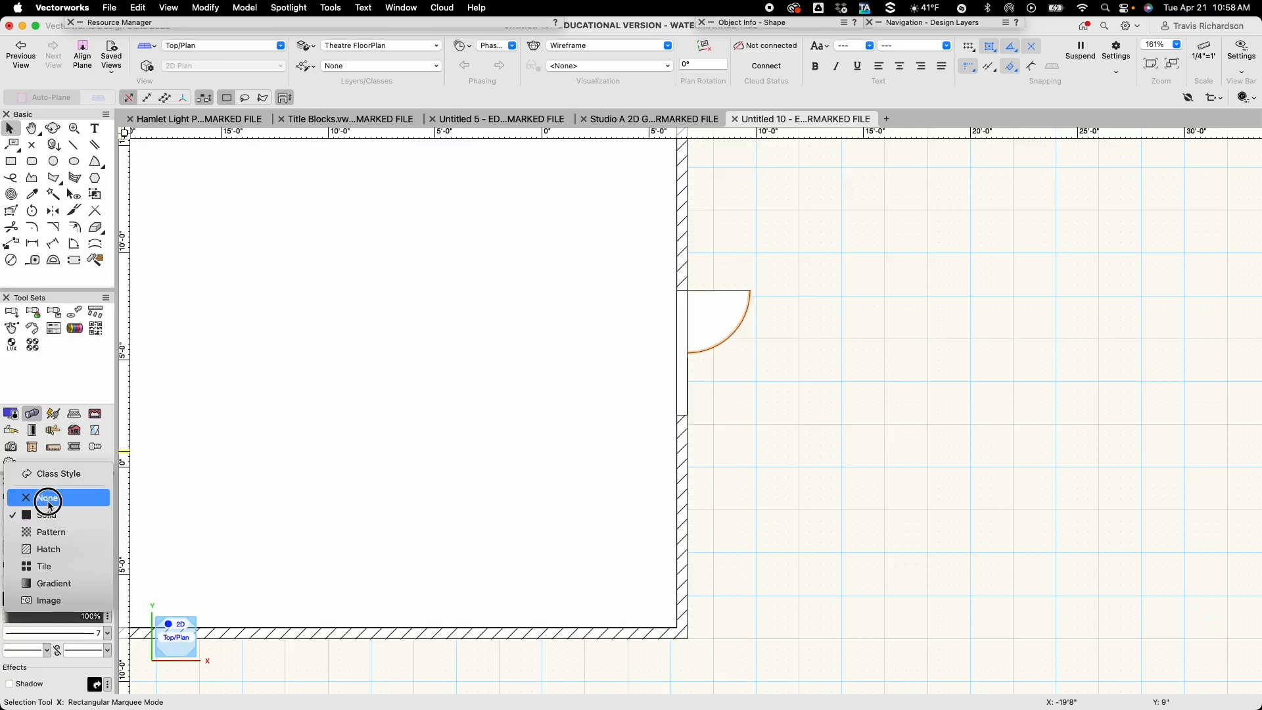
click(50, 499)
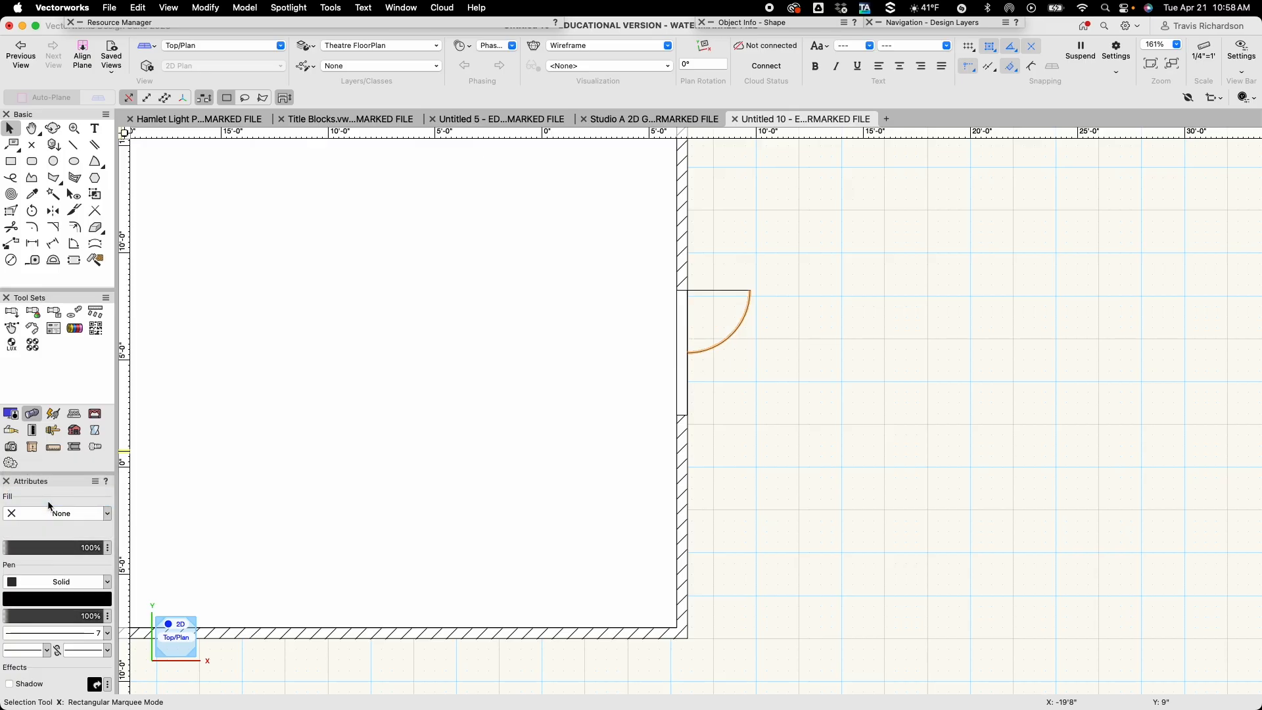
click(58, 583)
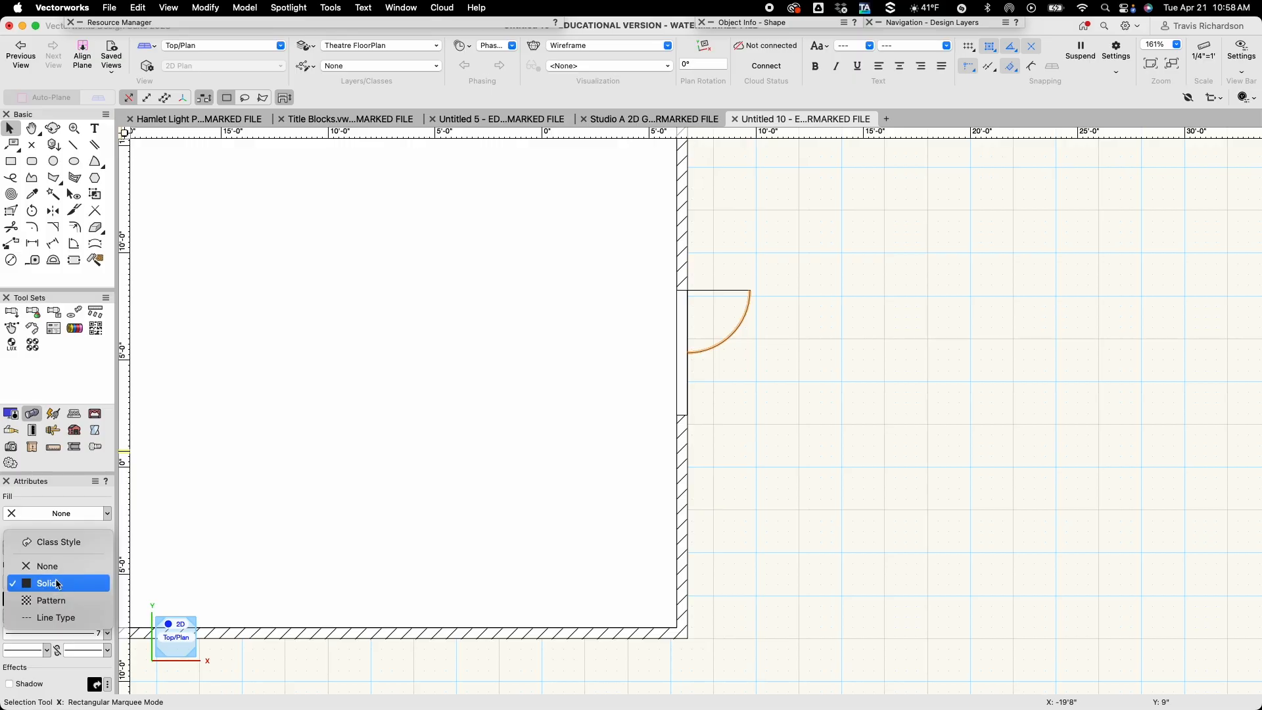
click(57, 619)
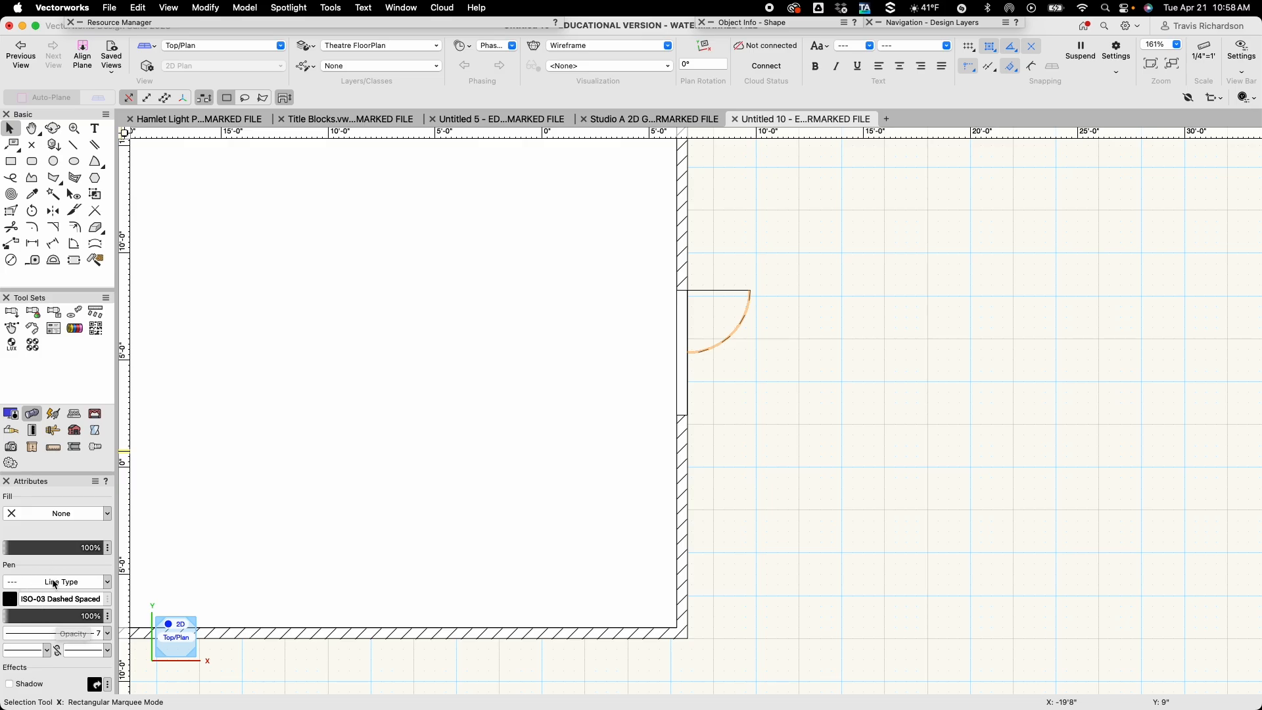
click(62, 599)
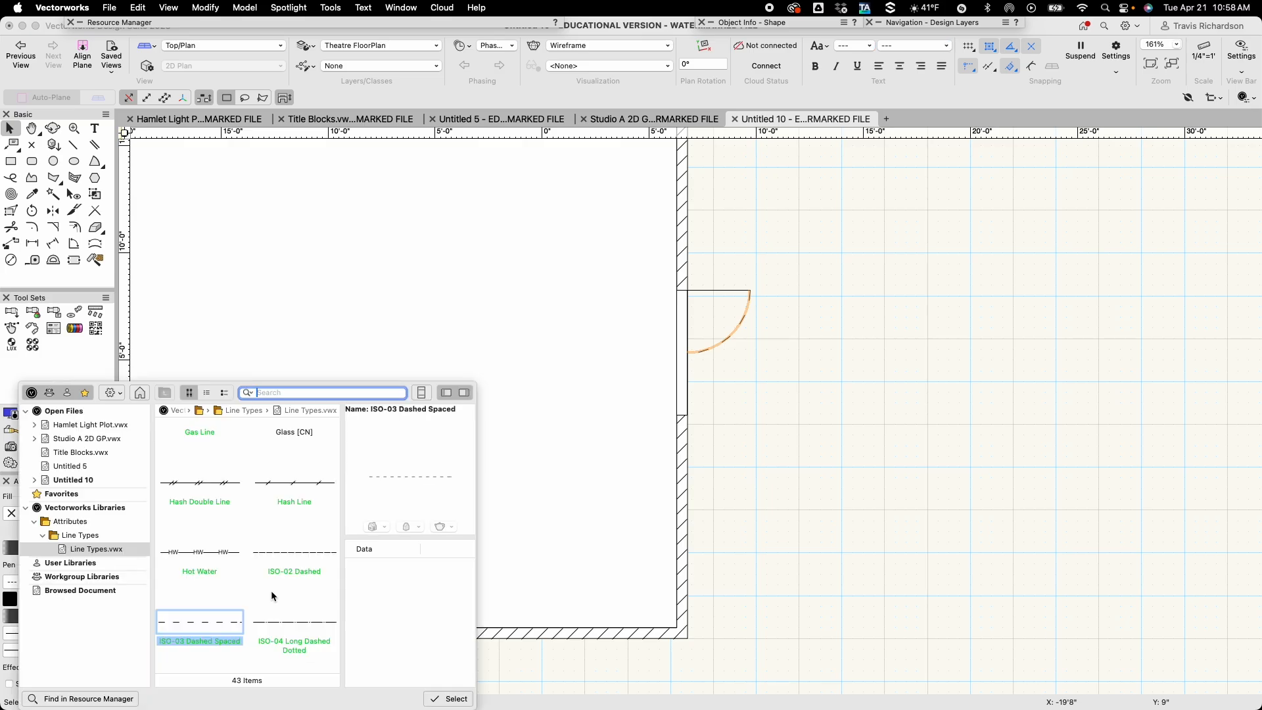
scroll(272, 593, down, 8)
scroll(273, 593, down, 5)
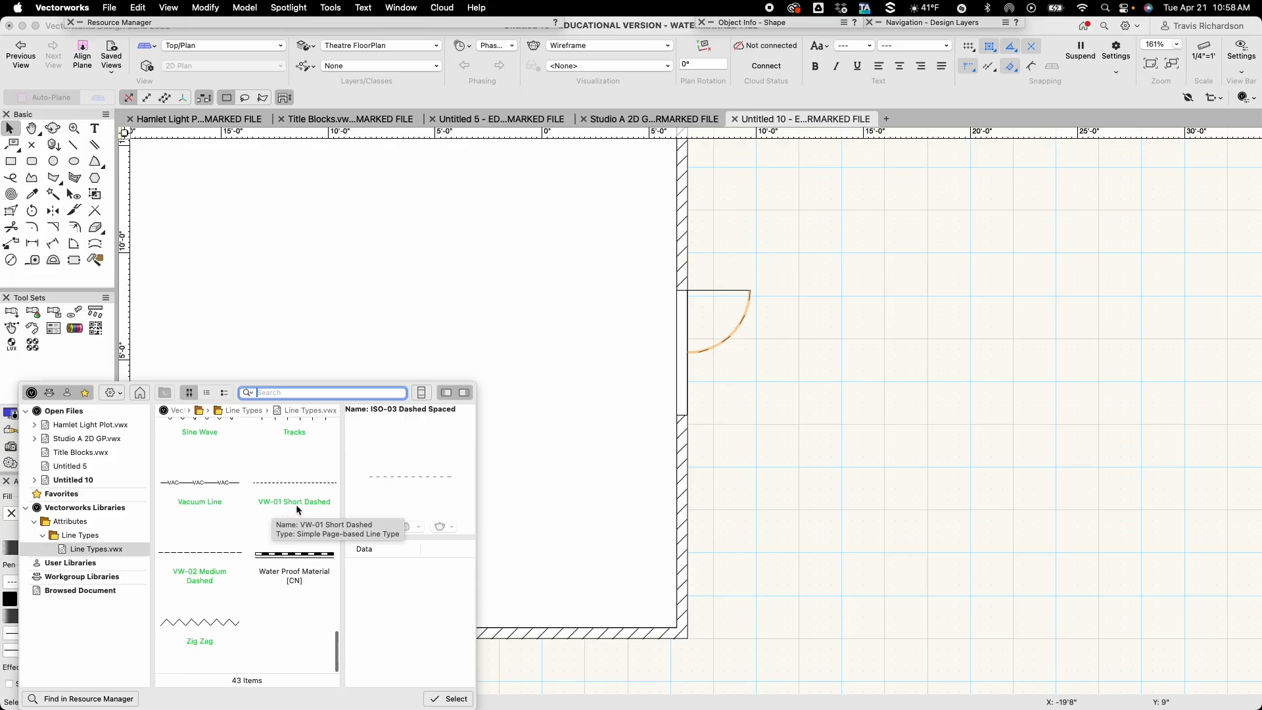
double_click(290, 487)
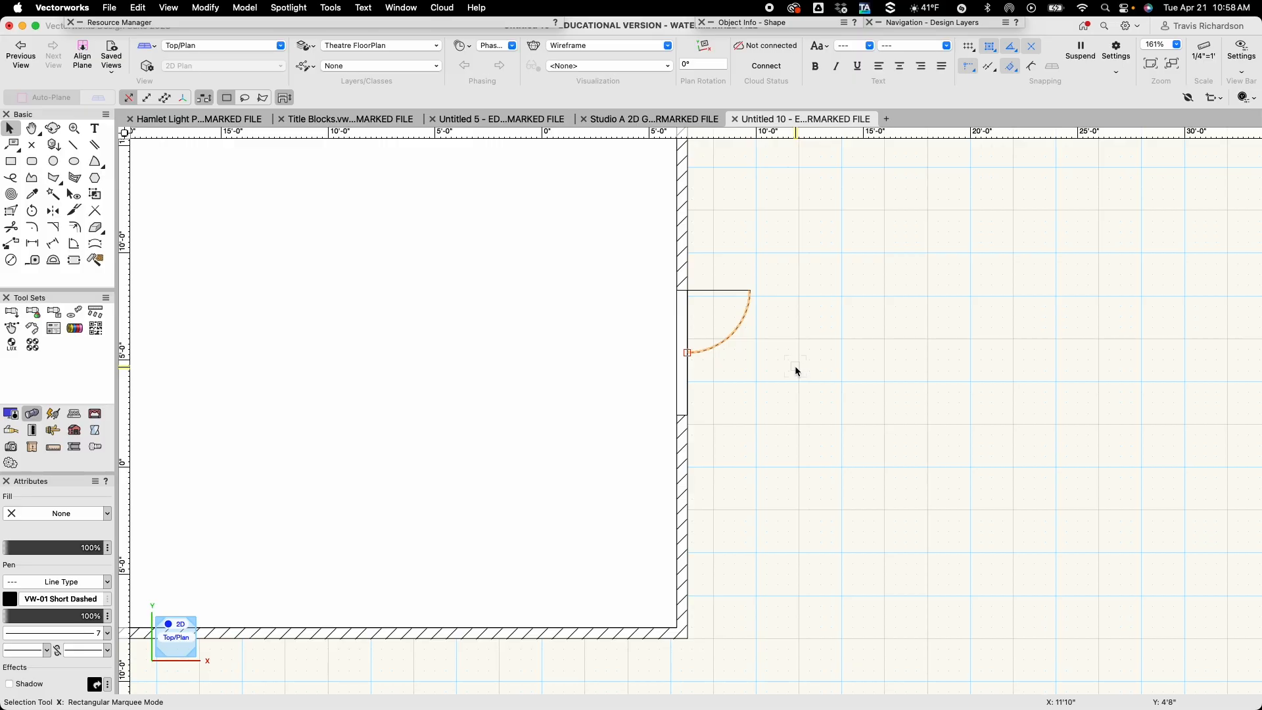
Mirror a duplicate of the door leaf and arc about a horizontal axis through the arc's lower end, and deselect it.
shift+click(719, 290)
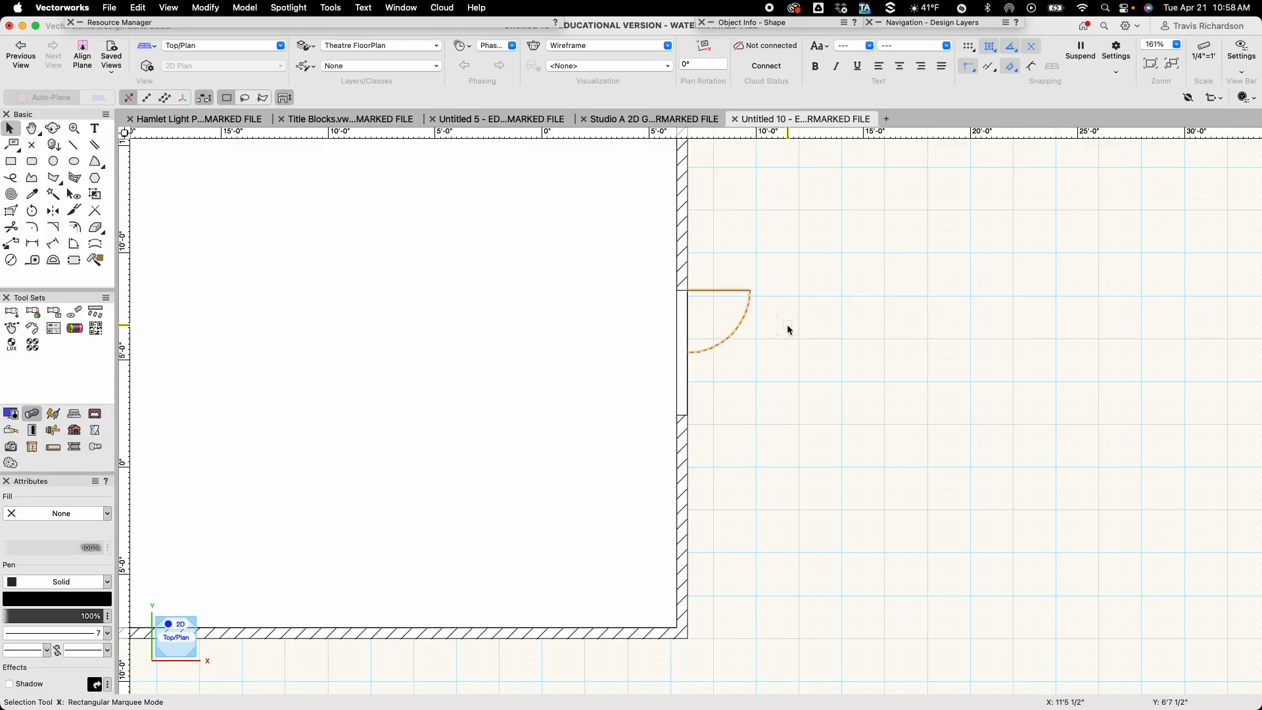
click(53, 212)
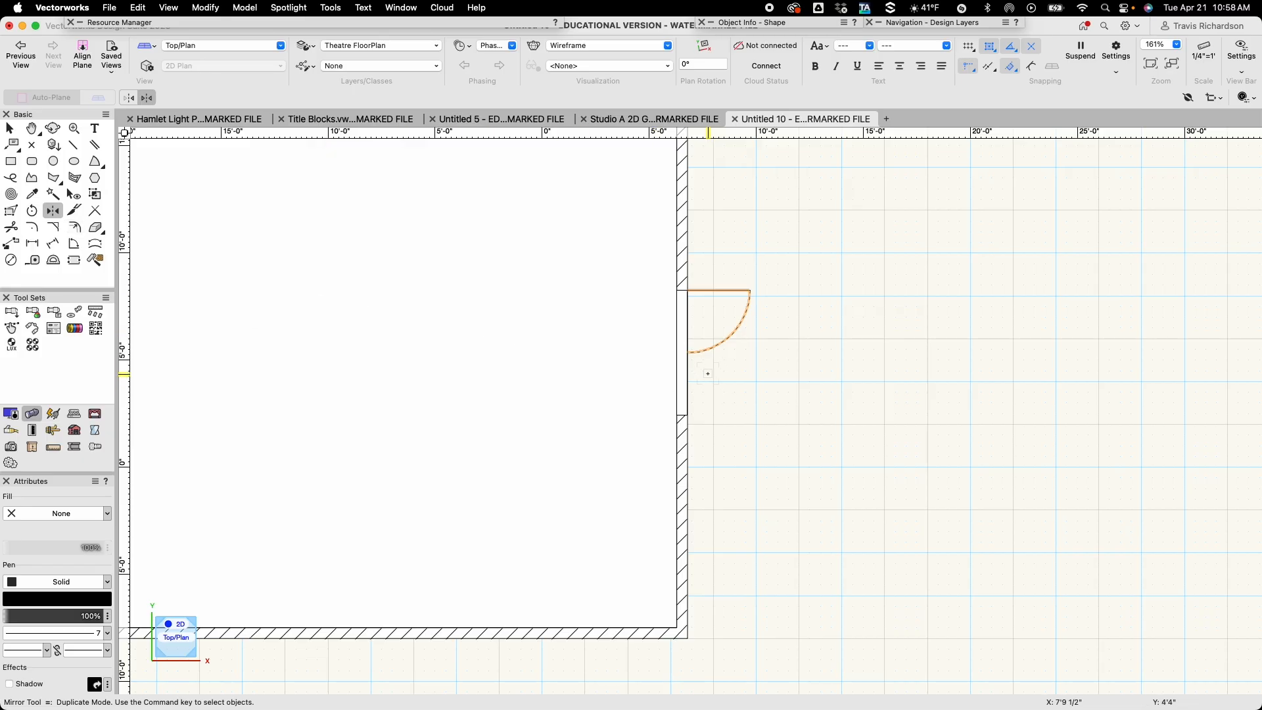
click(688, 353)
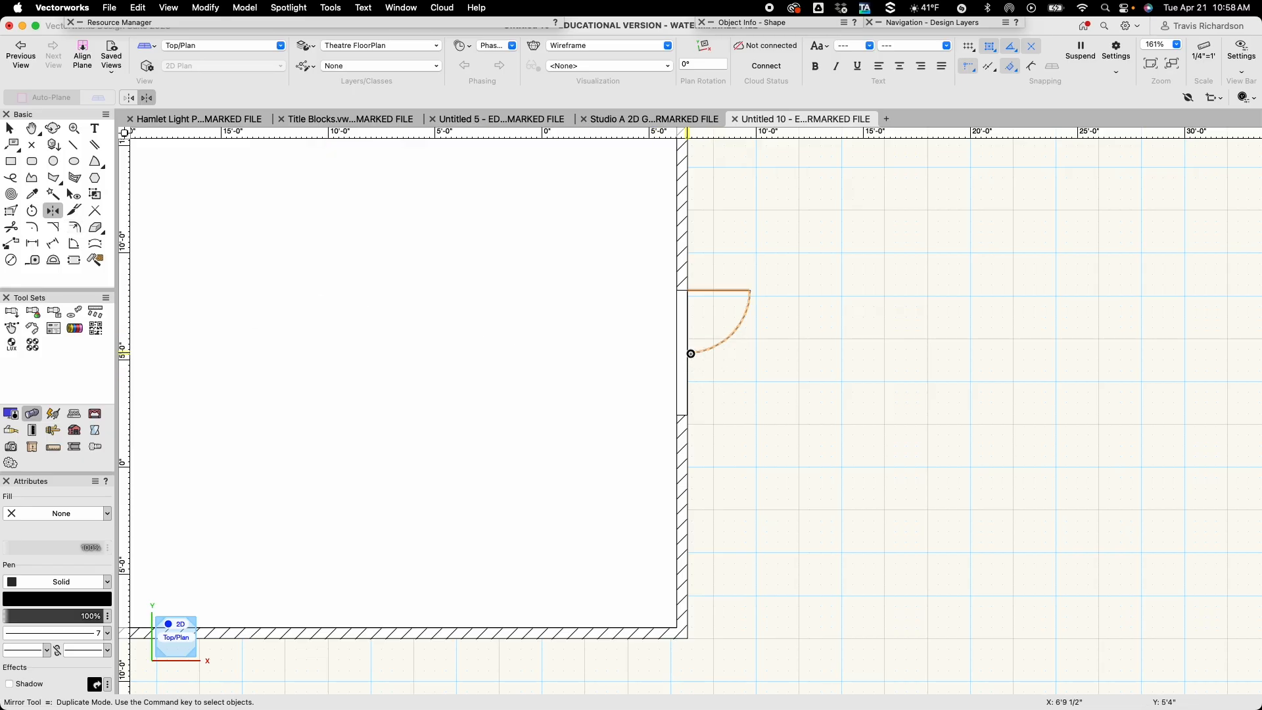
click(827, 352)
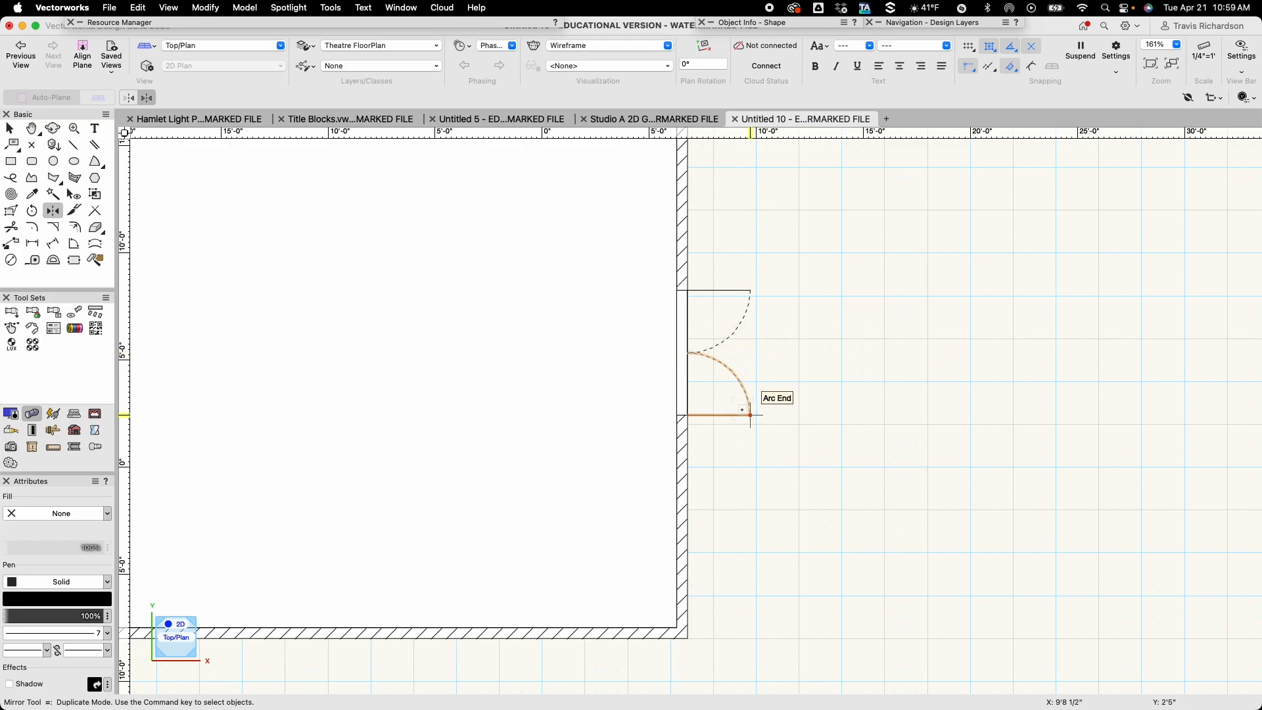
key(x)
click(773, 387)
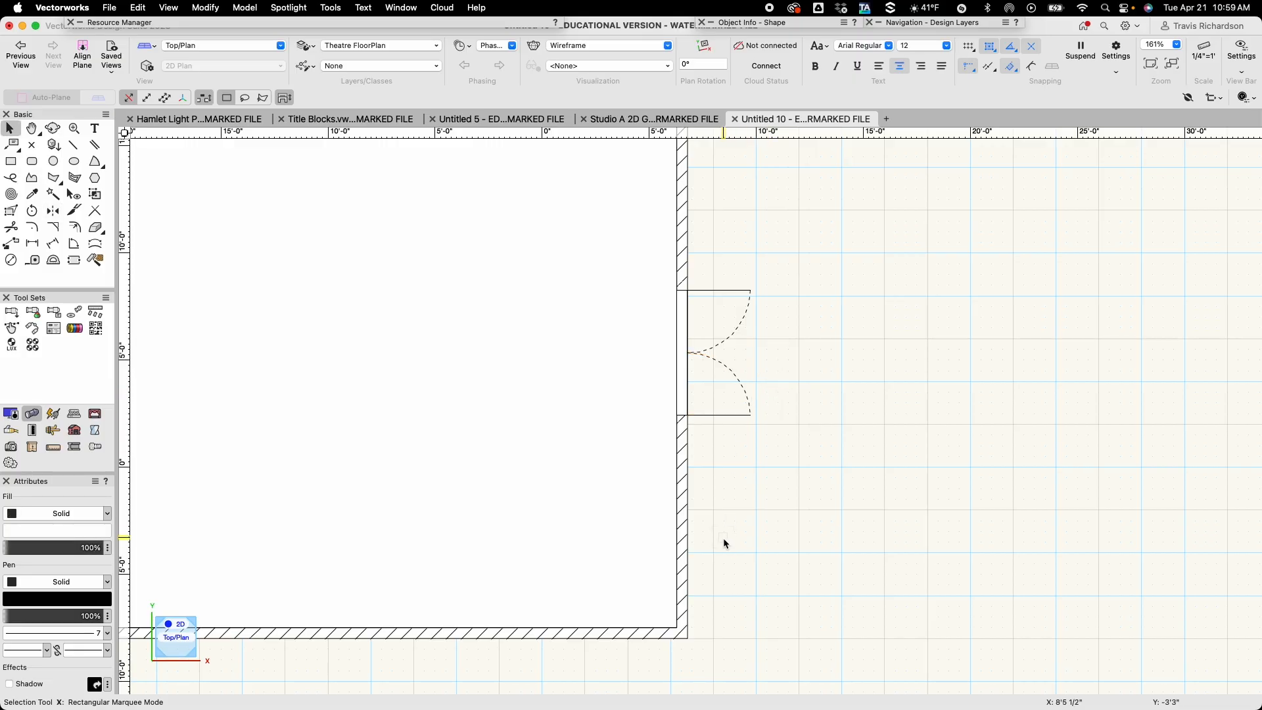
Draw a 5' spacer double line with 6" separation inside the bottom wall, starting at its inner right corner and running left.
key(h)
mouse_move(710, 635)
mouse_down()
mouse_move(792, 476)
mouse_move(863, 397)
mouse_move(864, 421)
mouse_up()
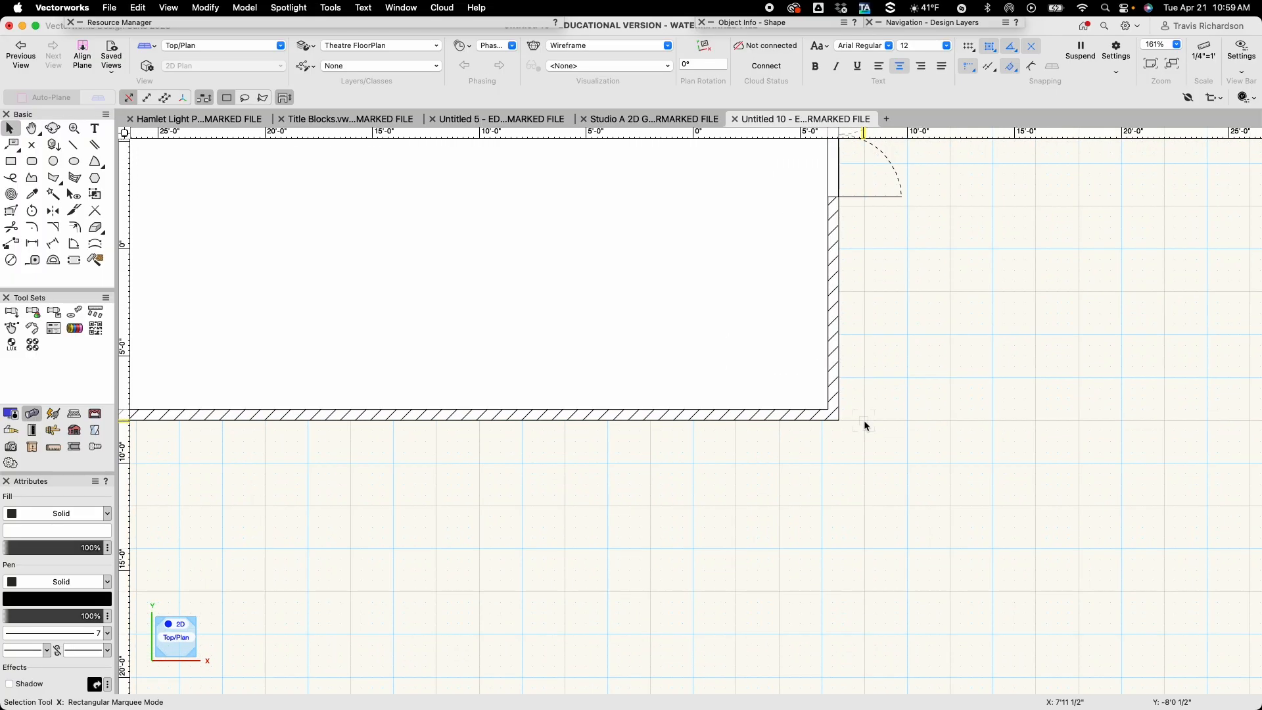
click(99, 150)
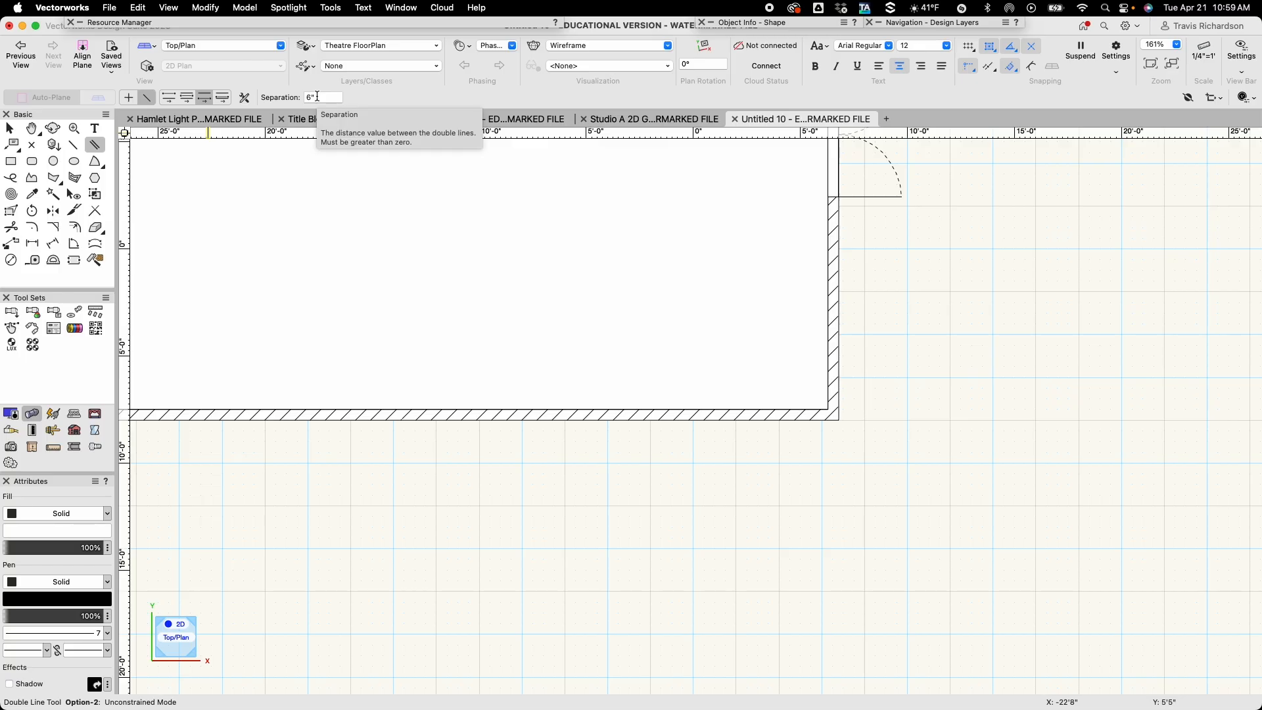
click(828, 409)
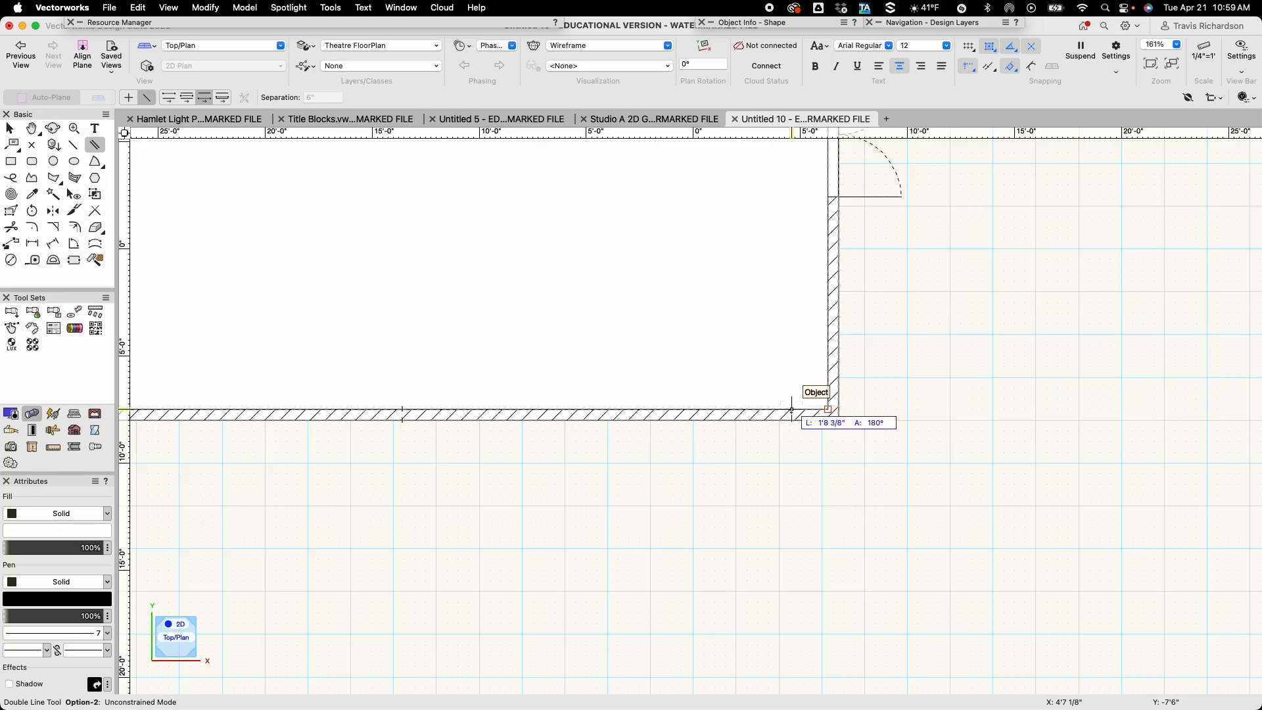
key(Tab)
text(5)
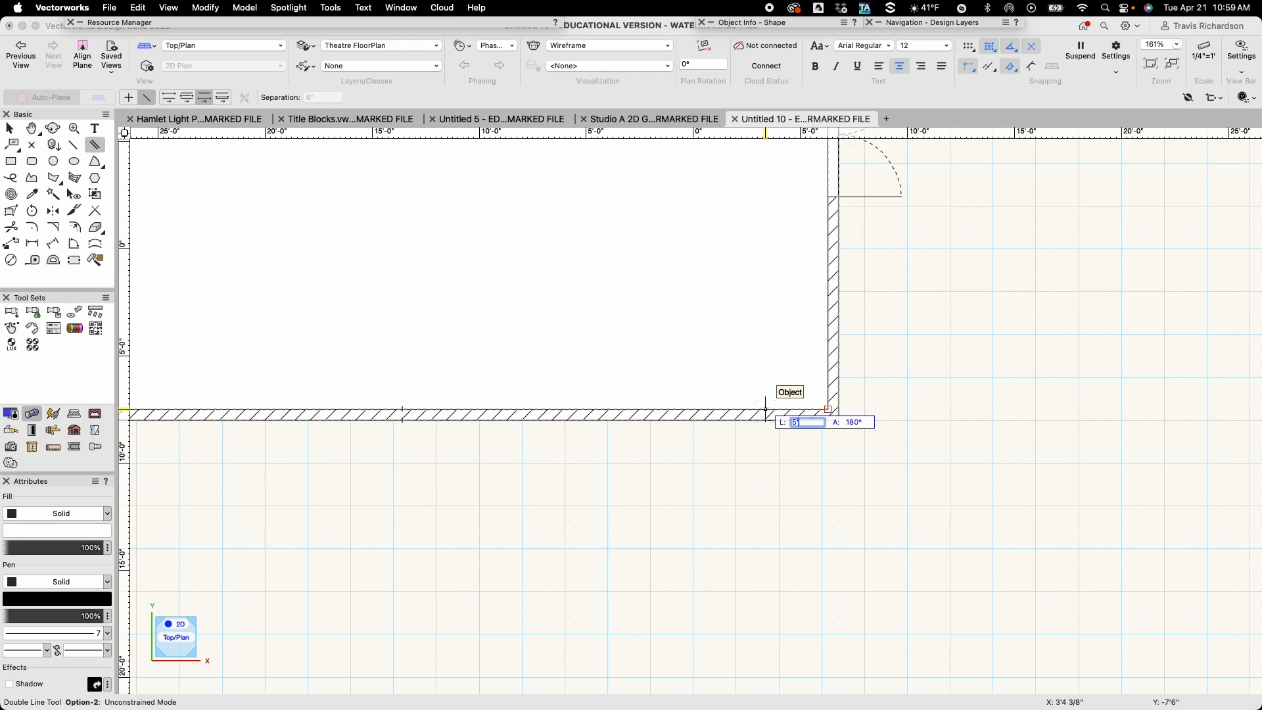
key(Tab)
click(766, 409)
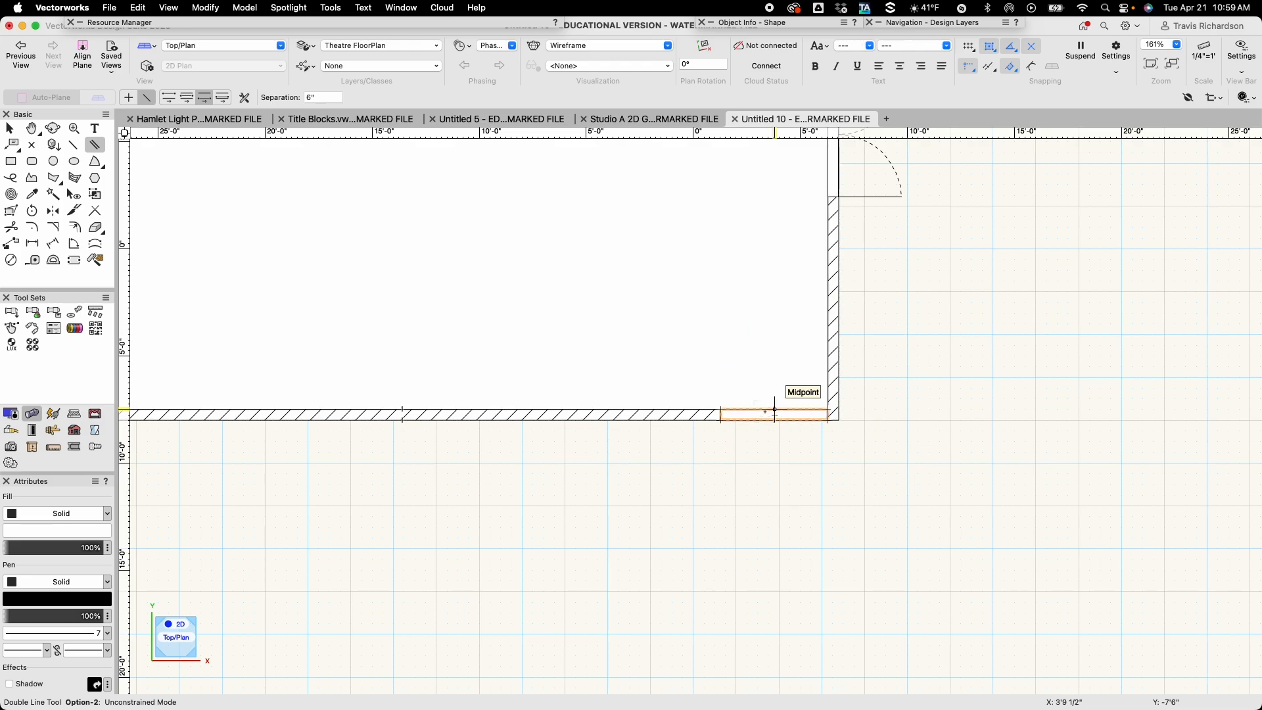
Draw a 3' double-line door opening in the bottom wall from the 5' spacer's left end, and remove the spacer.
click(721, 409)
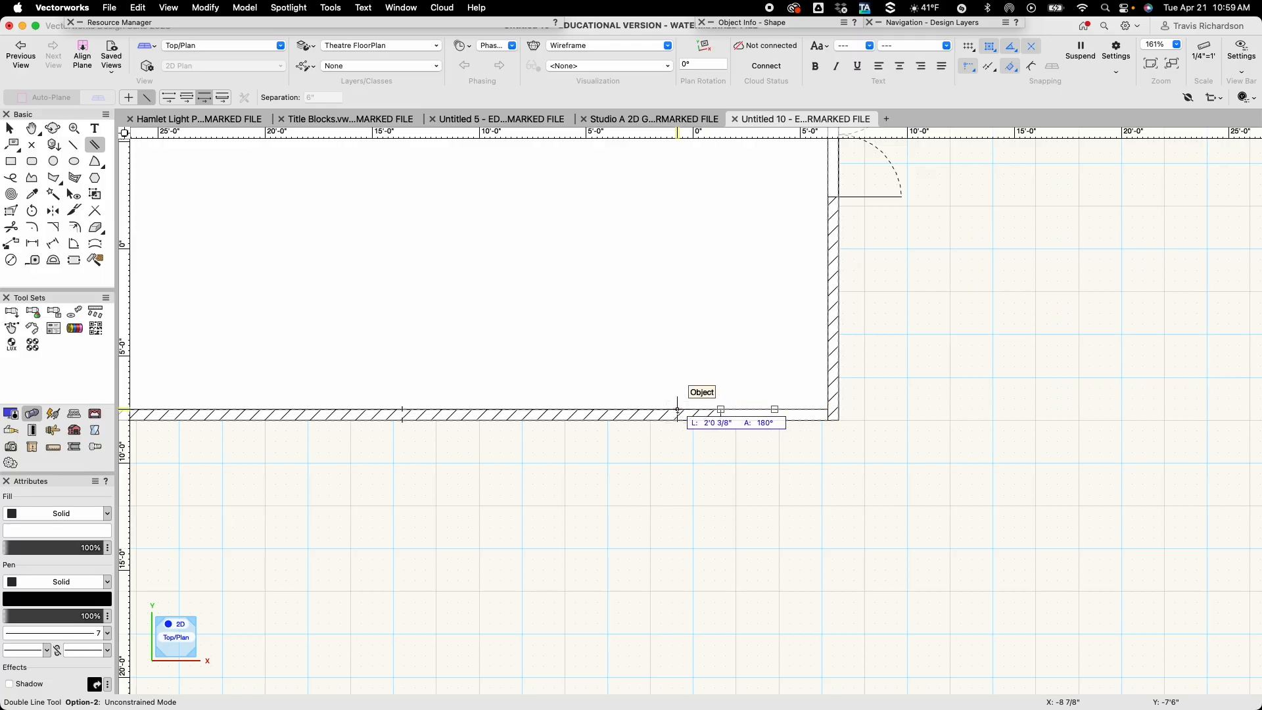
key(Tab)
text(3)
key(Return)
click(658, 409)
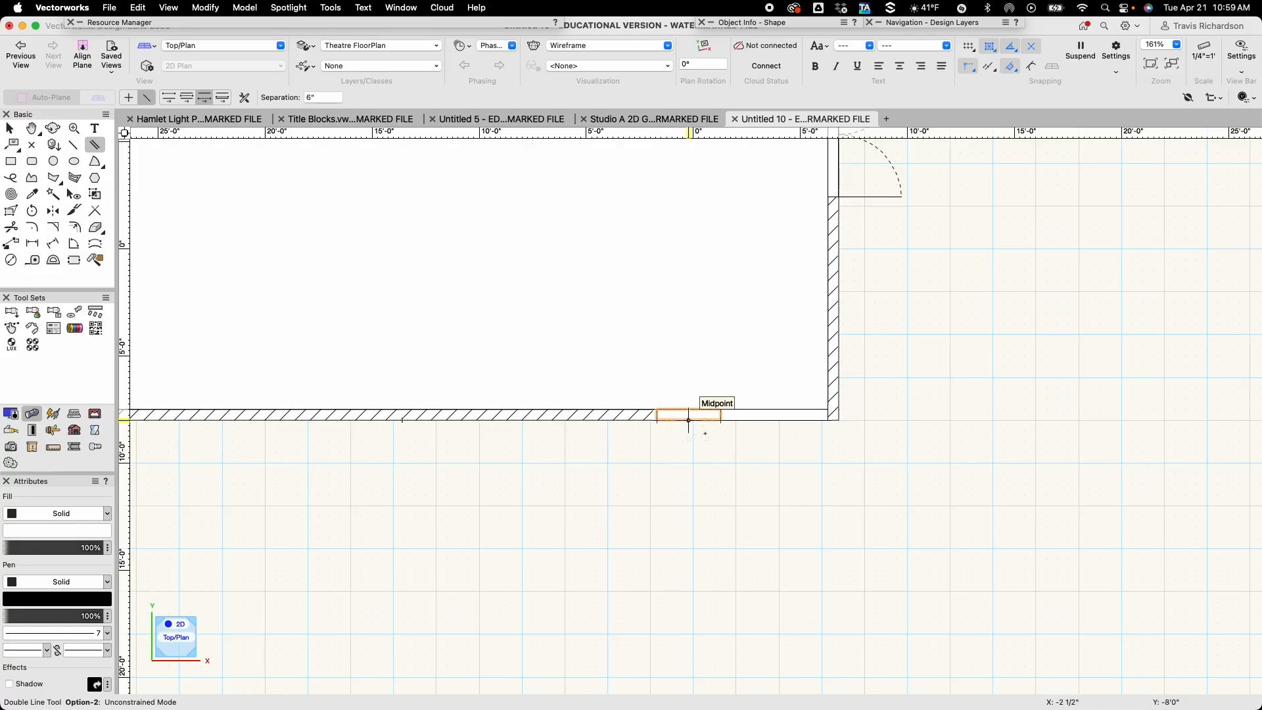
key(x)
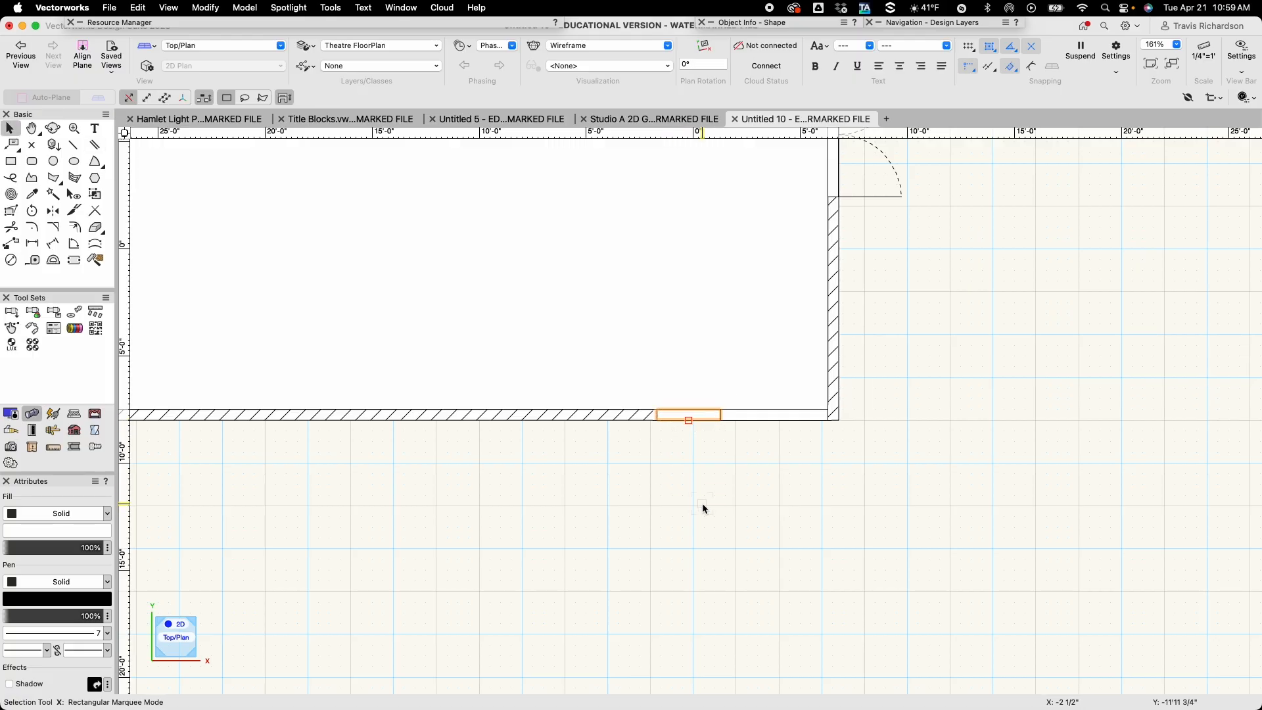
click(775, 460)
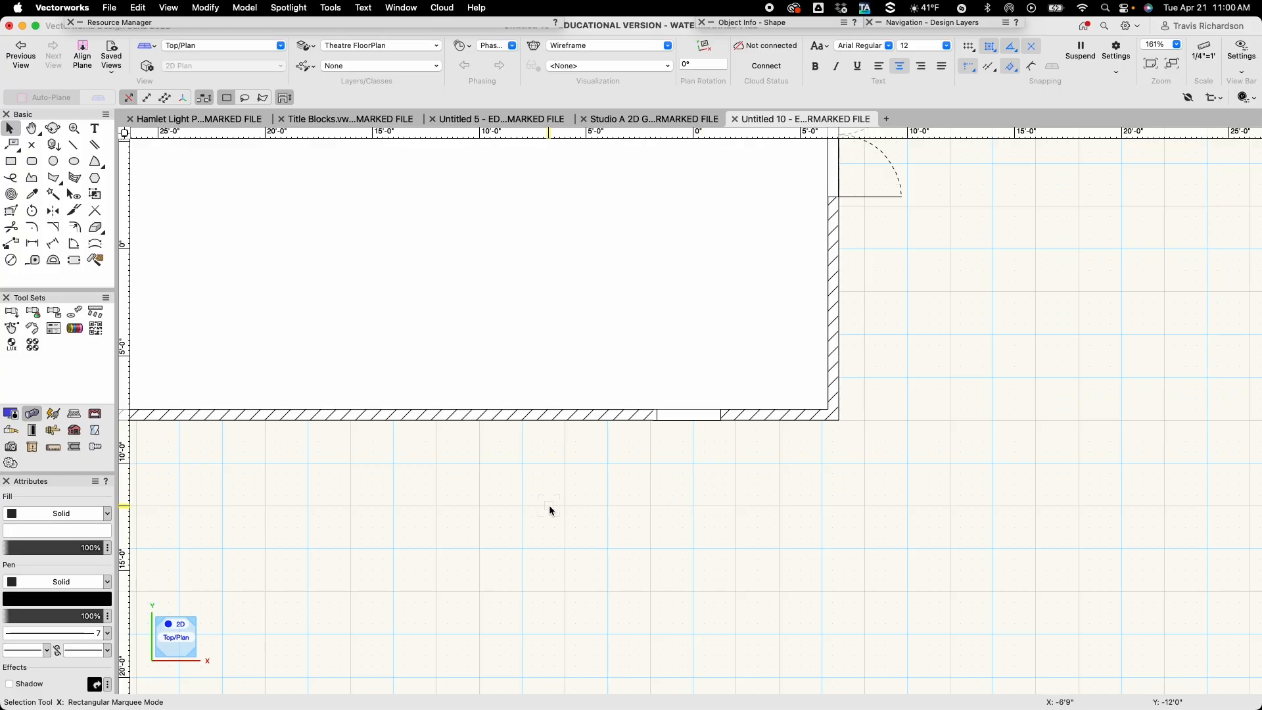
Draw a 3' vertical door-leaf line downward from the lower right corner of the bottom wall's opening.
click(75, 149)
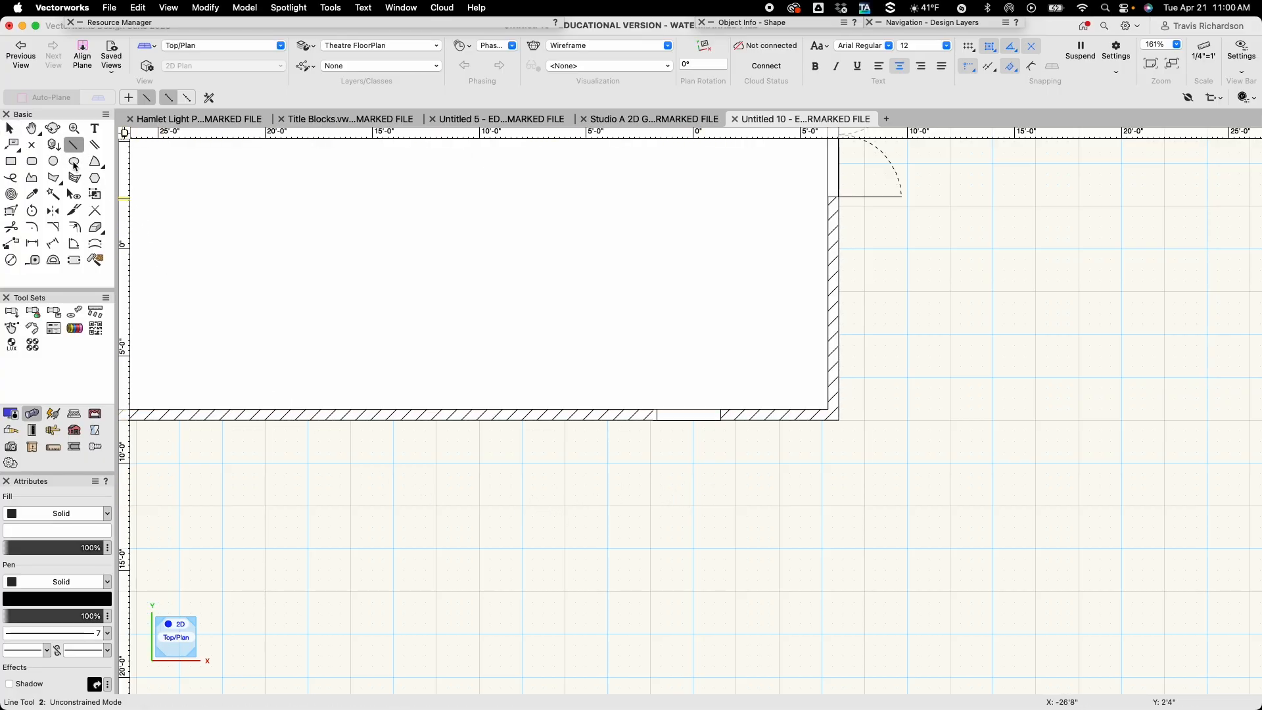
click(721, 419)
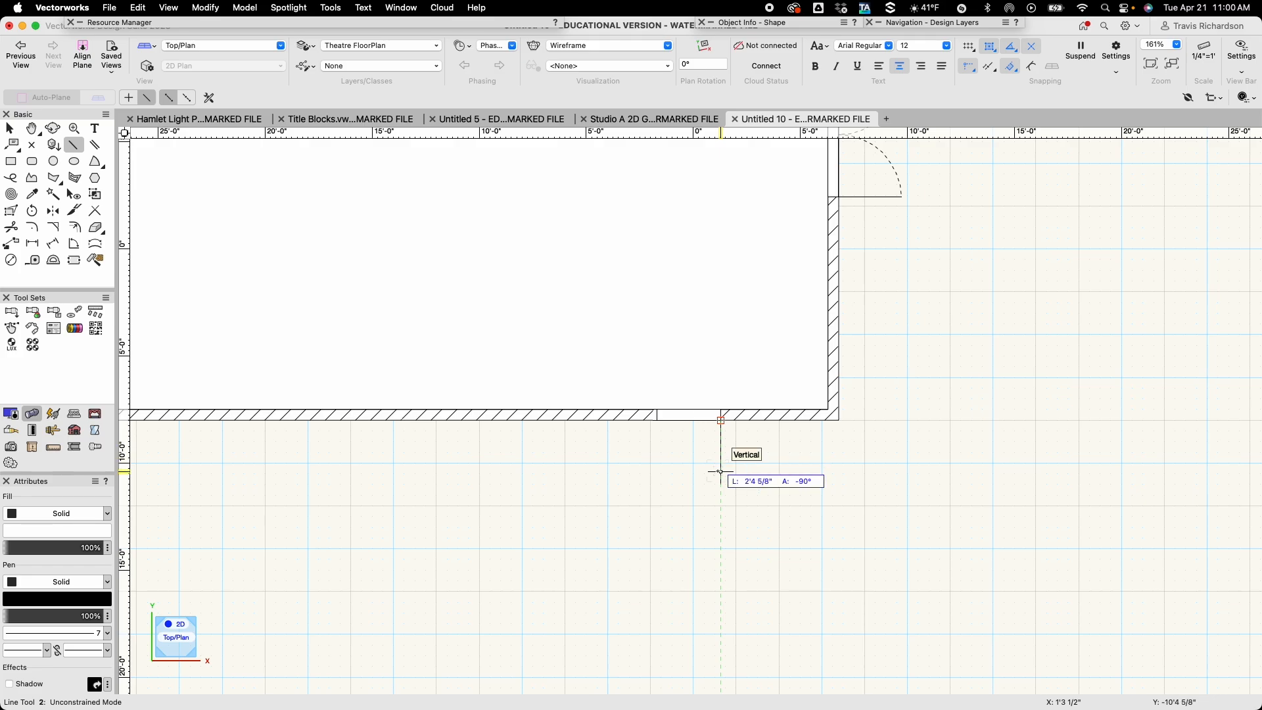
key(Tab)
text(3)
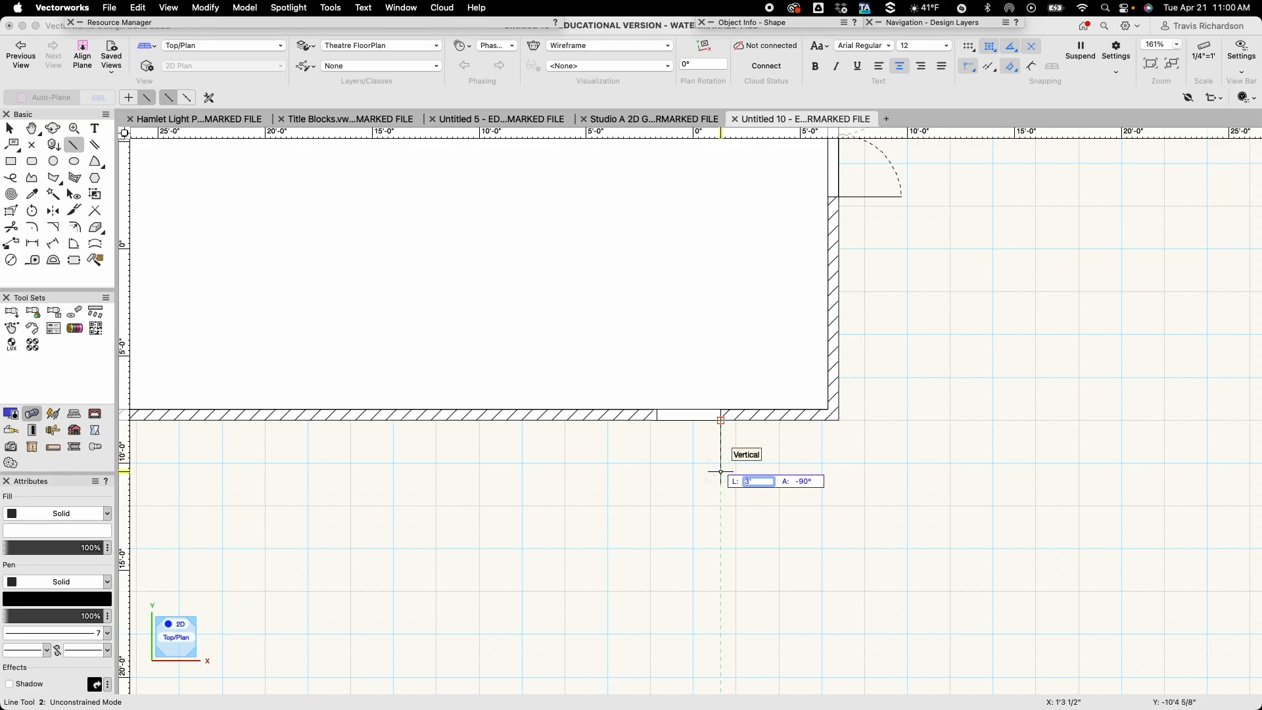
key(Return)
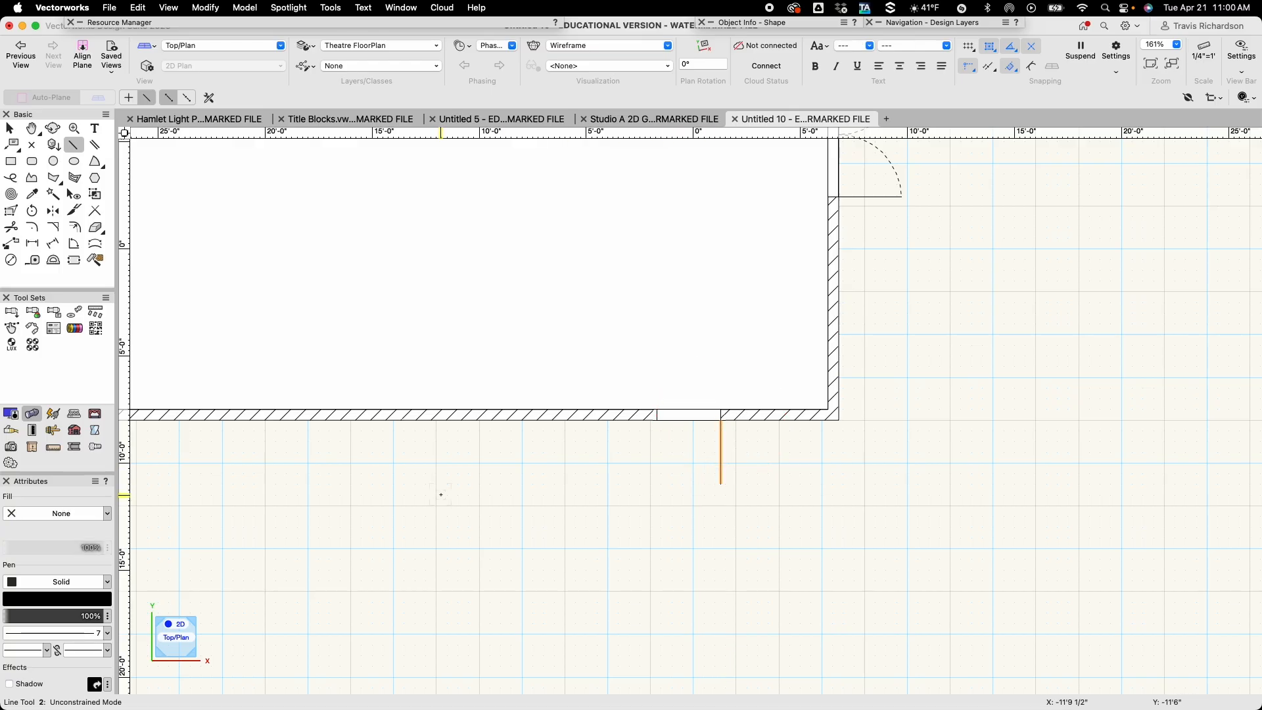
Draw a radius arc centred on the bottom door's hinge corner, sweeping from the leaf's end to the opening's lower left corner.
click(94, 161)
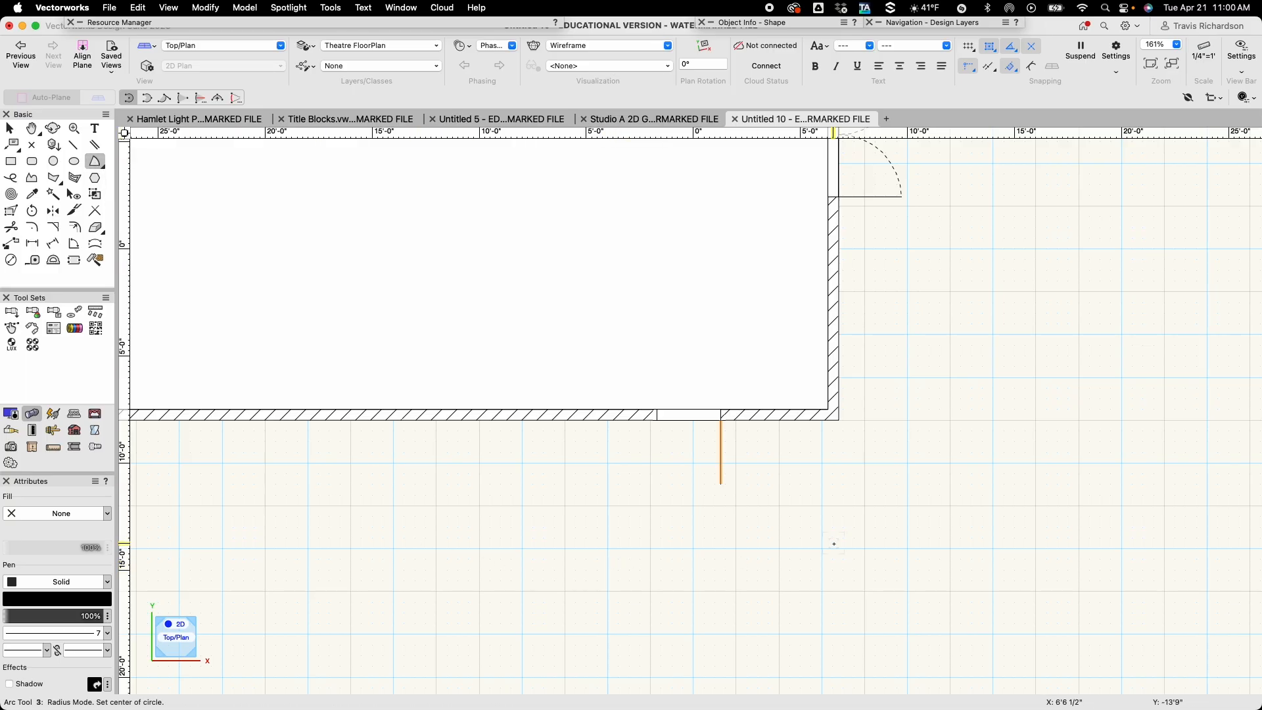
click(722, 421)
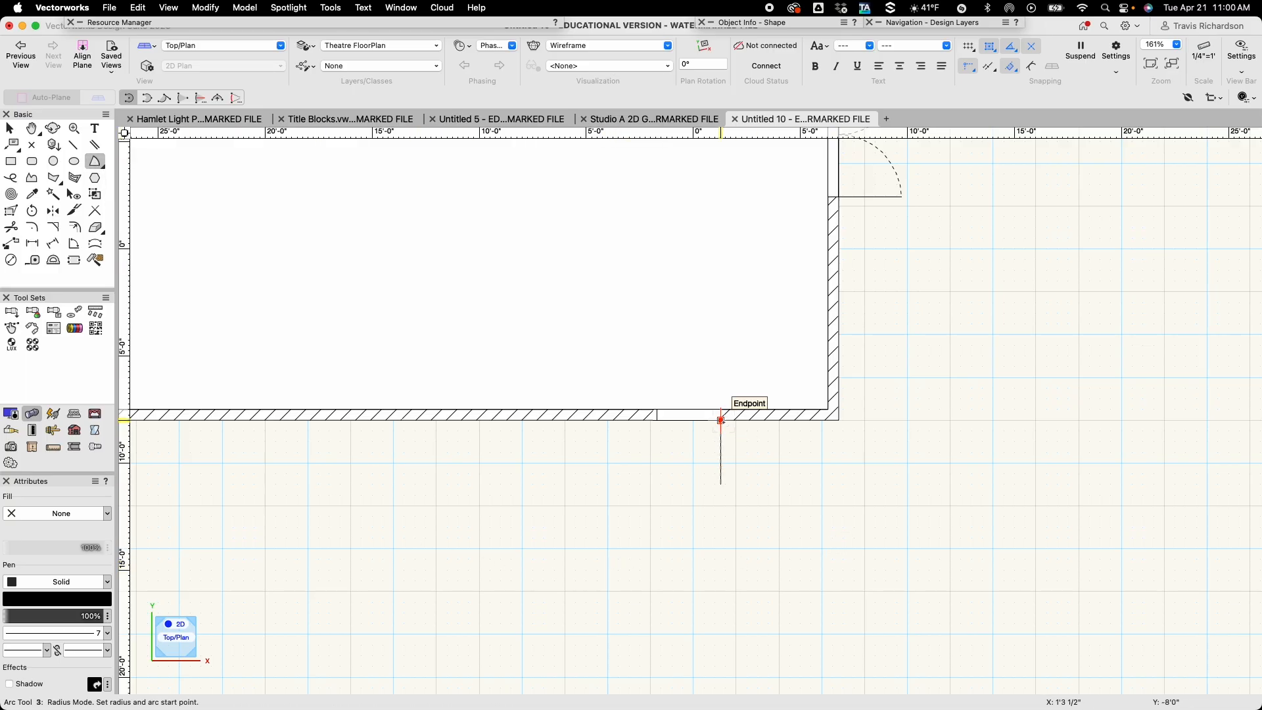
click(721, 484)
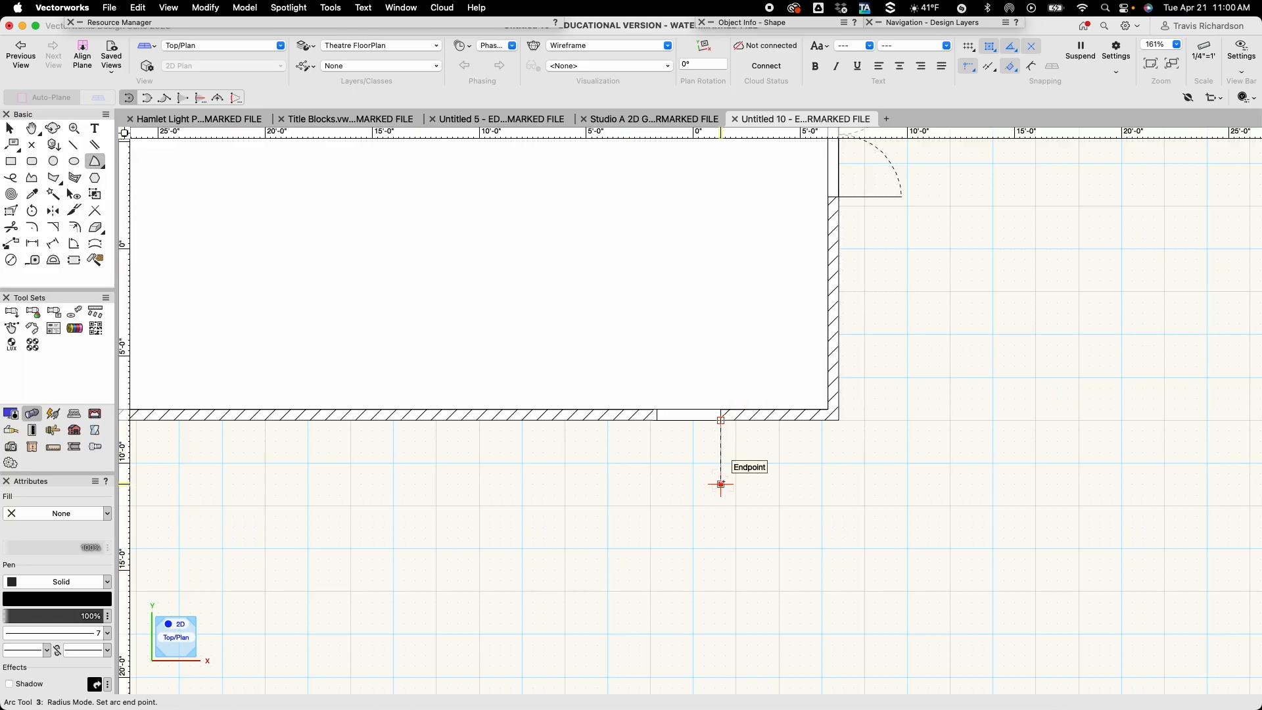
click(657, 421)
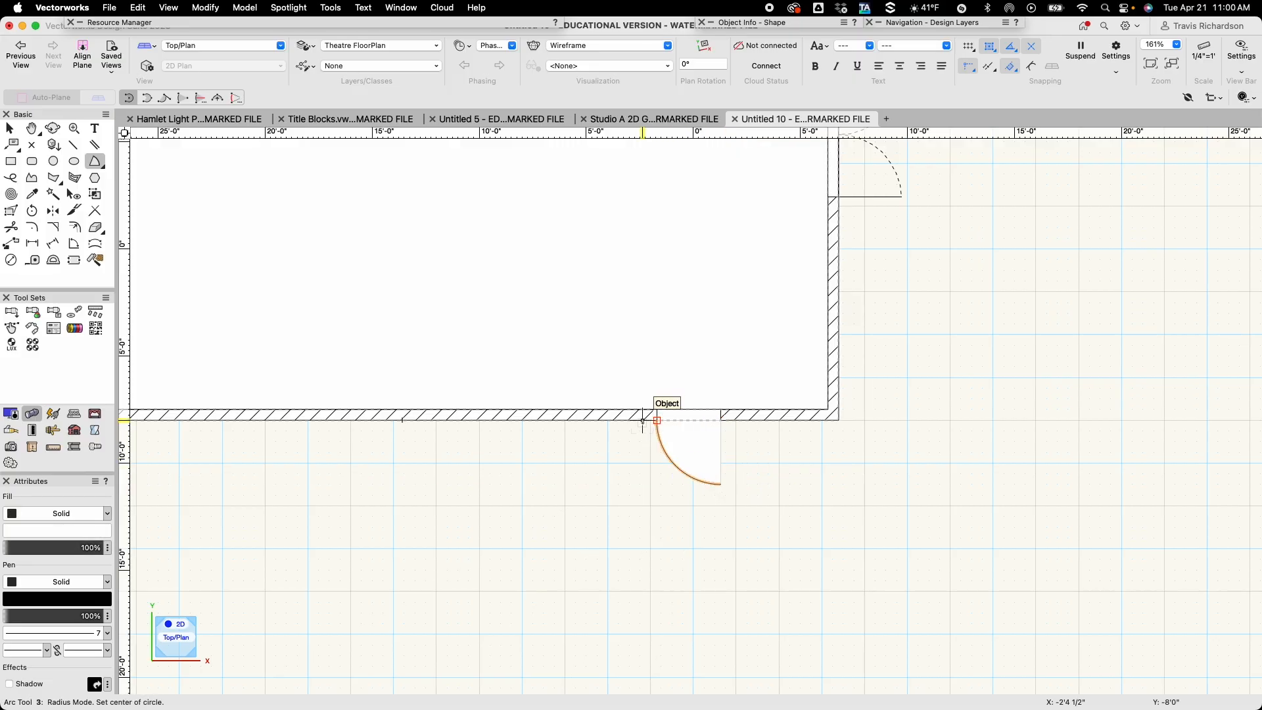
Set the bottom door-swing arc's fill to None and its pen to the VW-01 Short Dashed line type, and deselect it.
key(x)
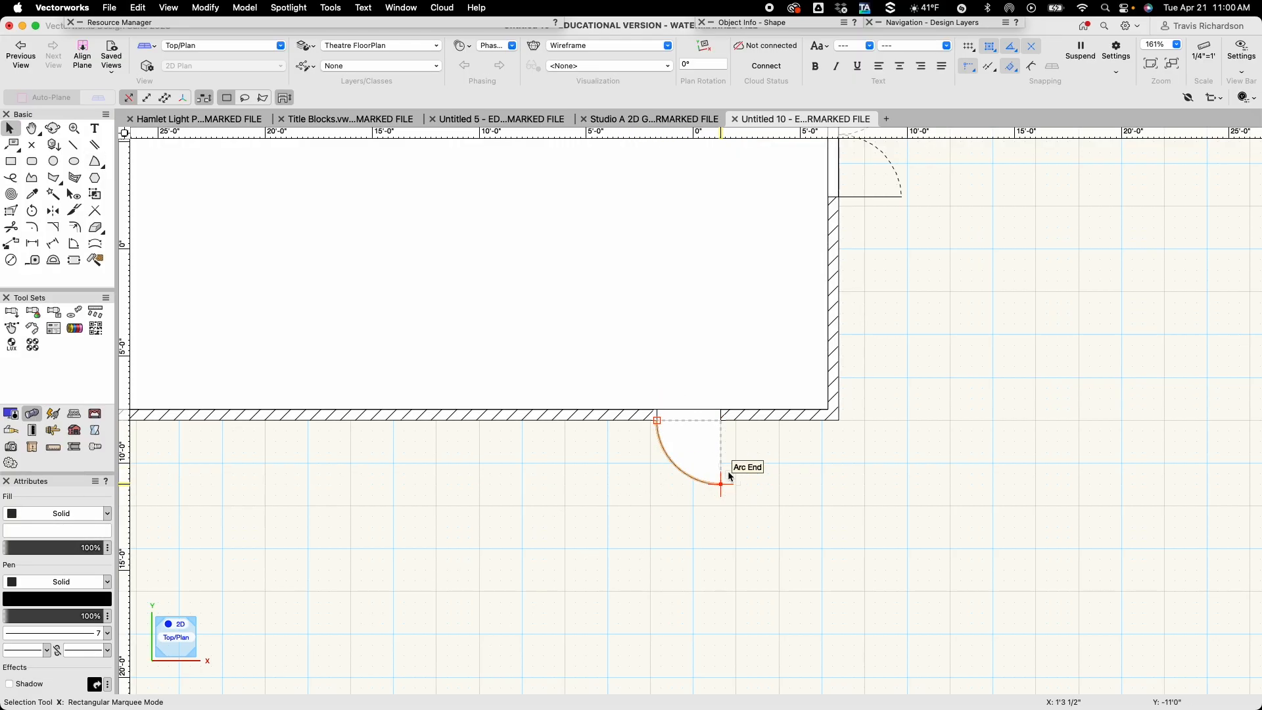
click(96, 513)
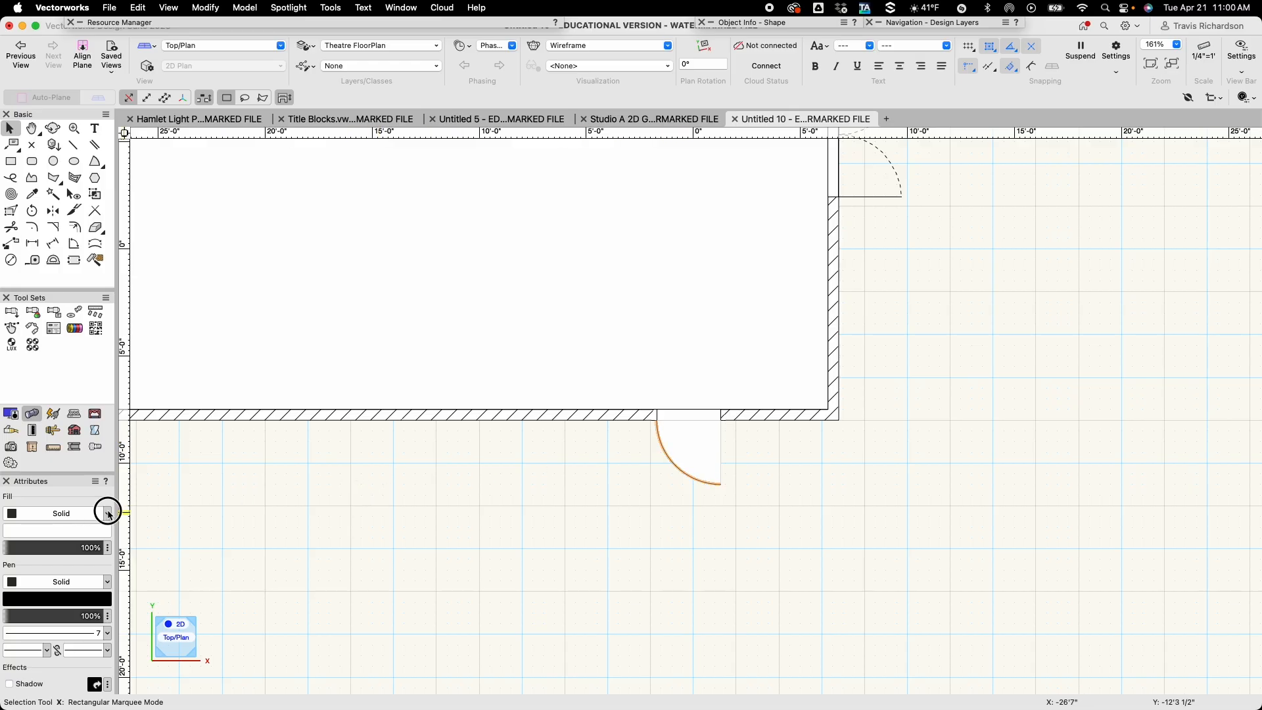
click(90, 504)
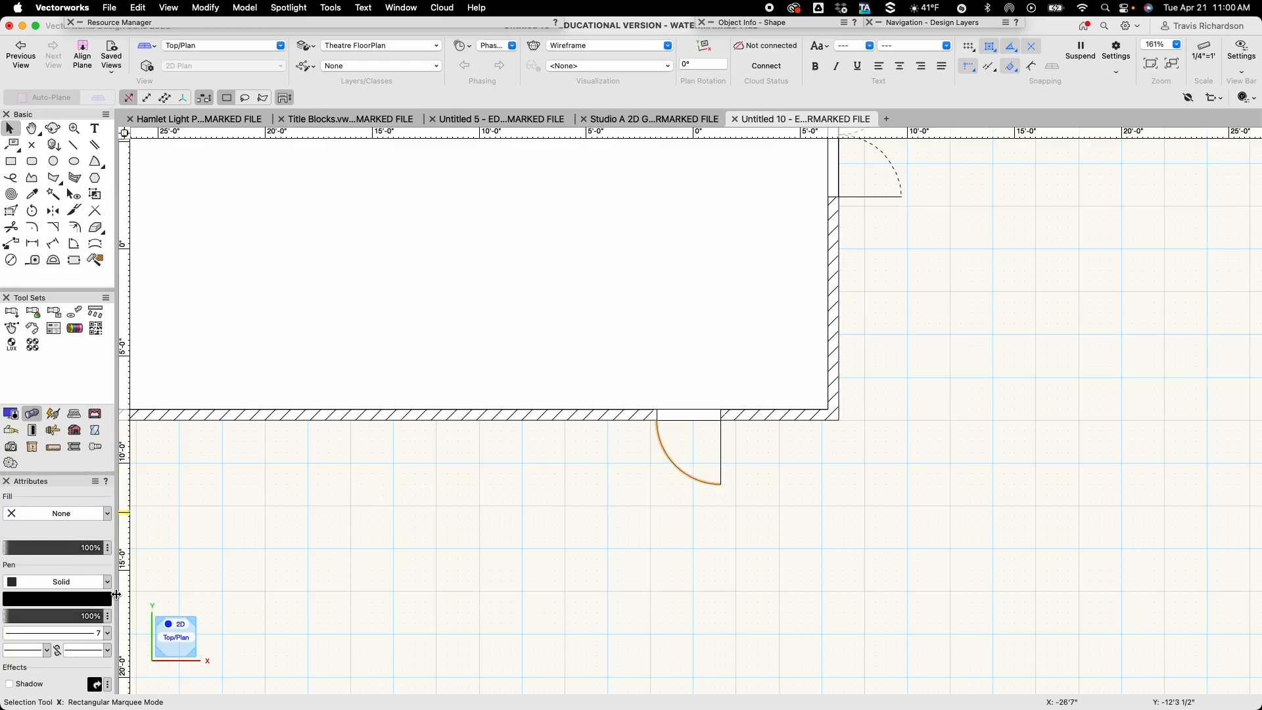
click(108, 584)
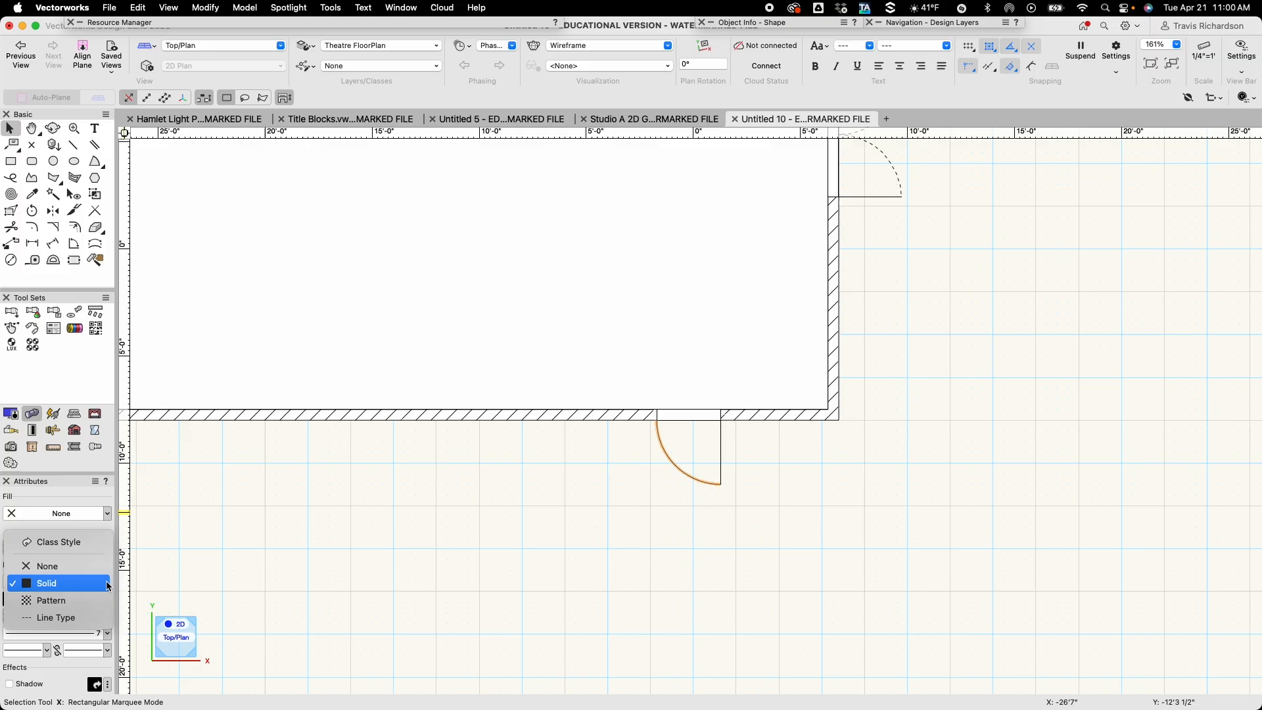
click(66, 618)
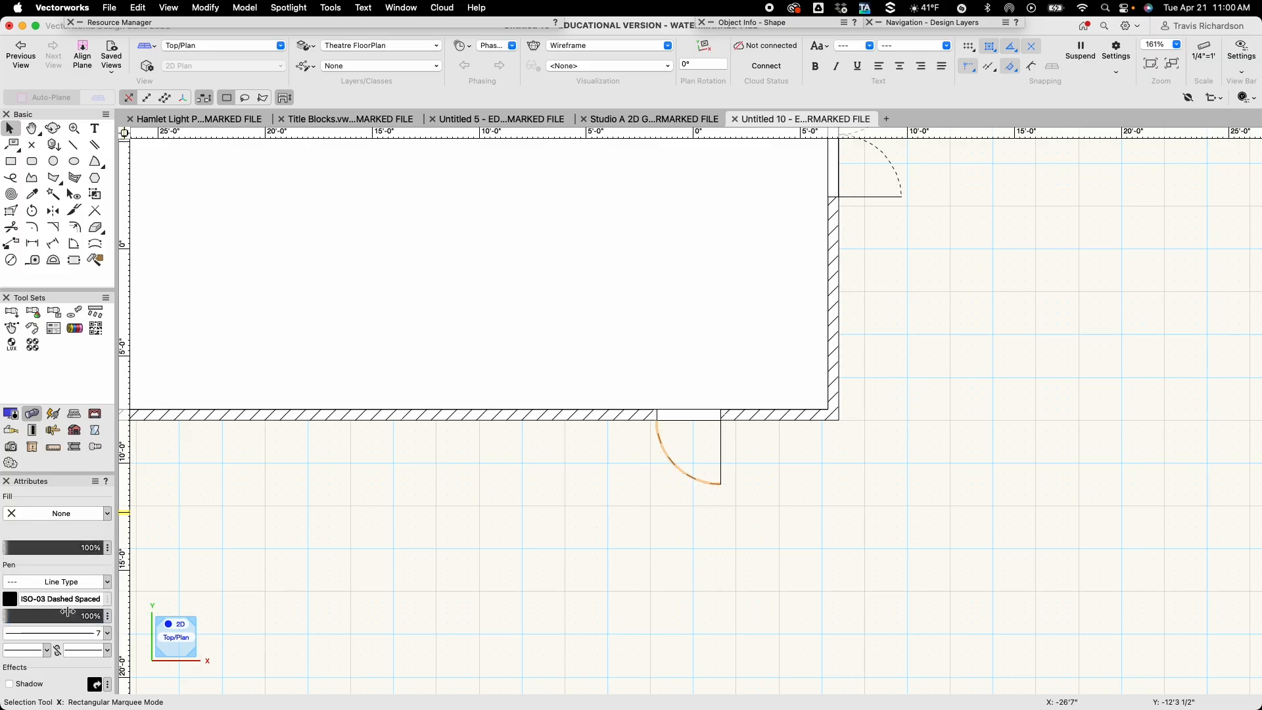
click(66, 599)
scroll(280, 595, down, 3)
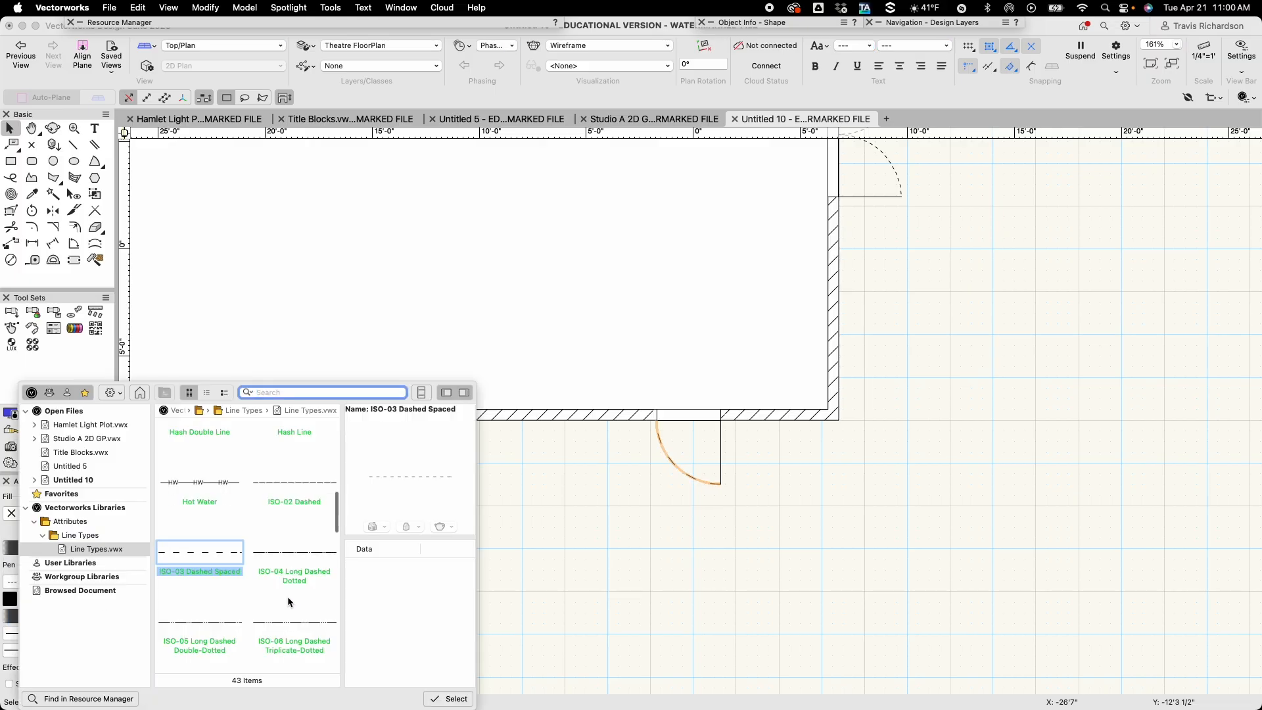
scroll(279, 594, down, 10)
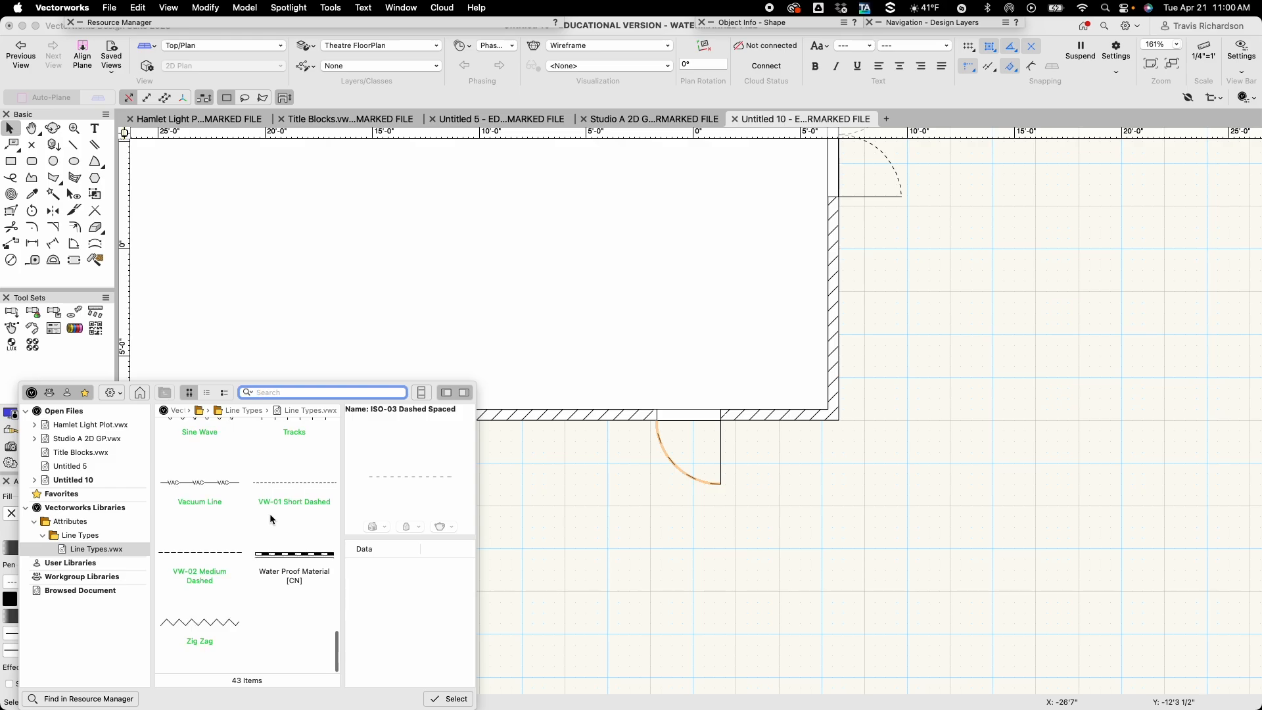
double_click(300, 488)
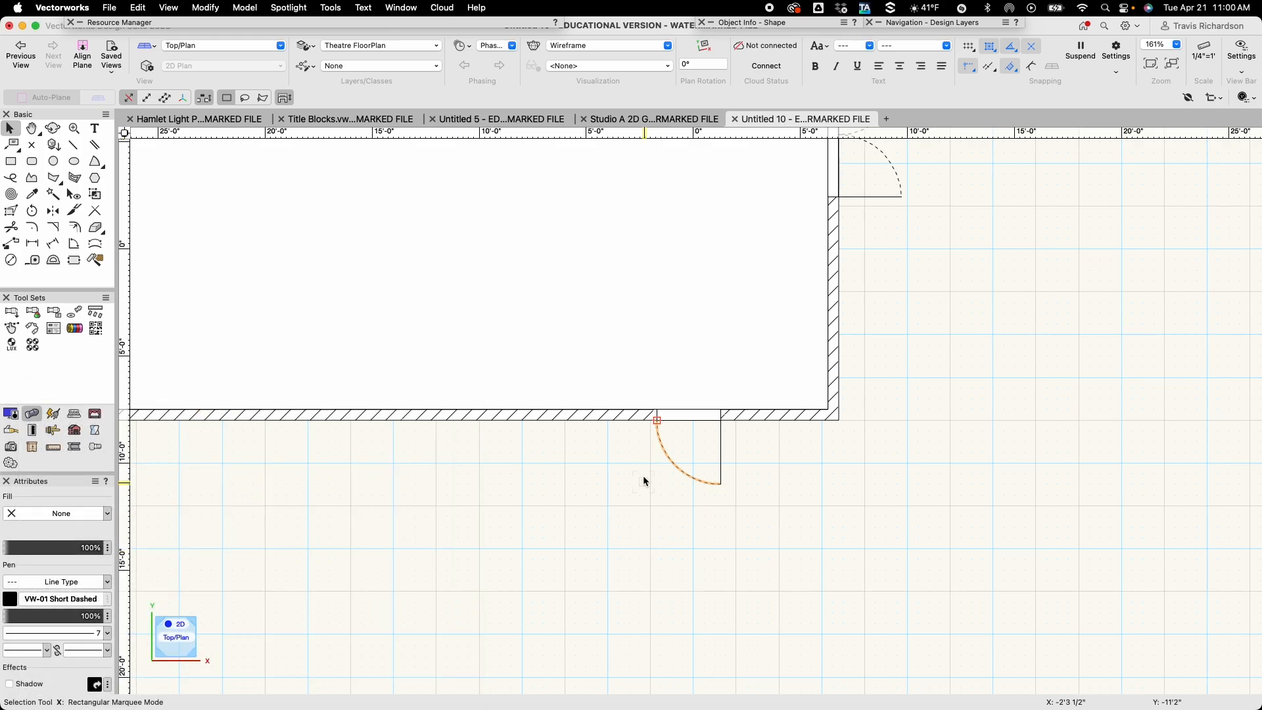
click(568, 546)
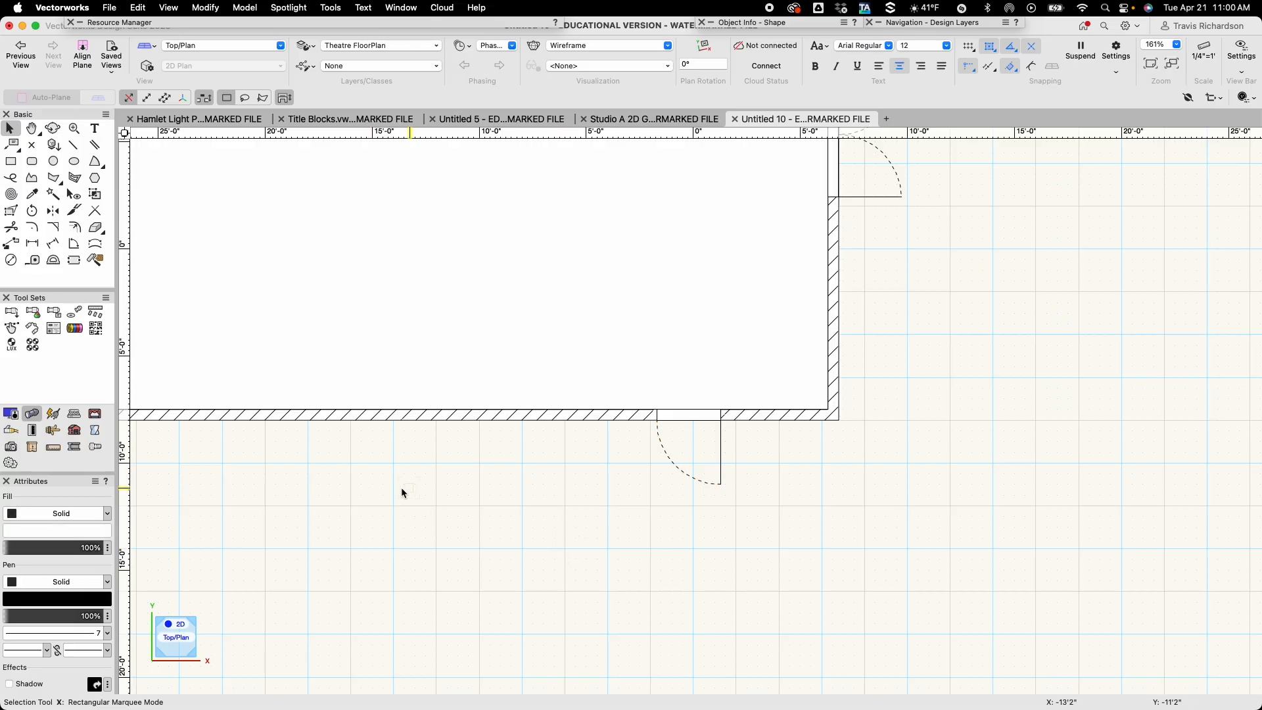
Draw a 3'4 1/2" double line inside the bottom wall from the room's inner left corner, and duplicate it end to end to the right.
key(h)
mouse_move(318, 491)
mouse_down()
mouse_move(642, 490)
mouse_move(589, 488)
mouse_up()
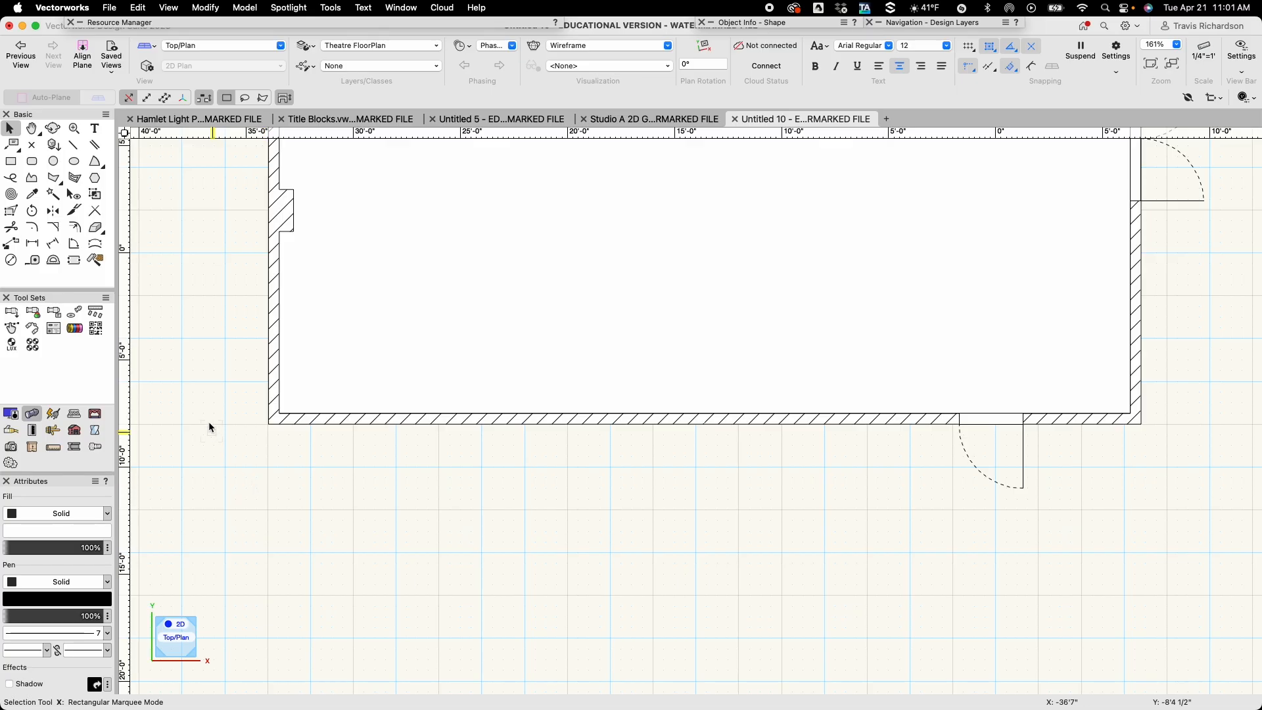
click(94, 145)
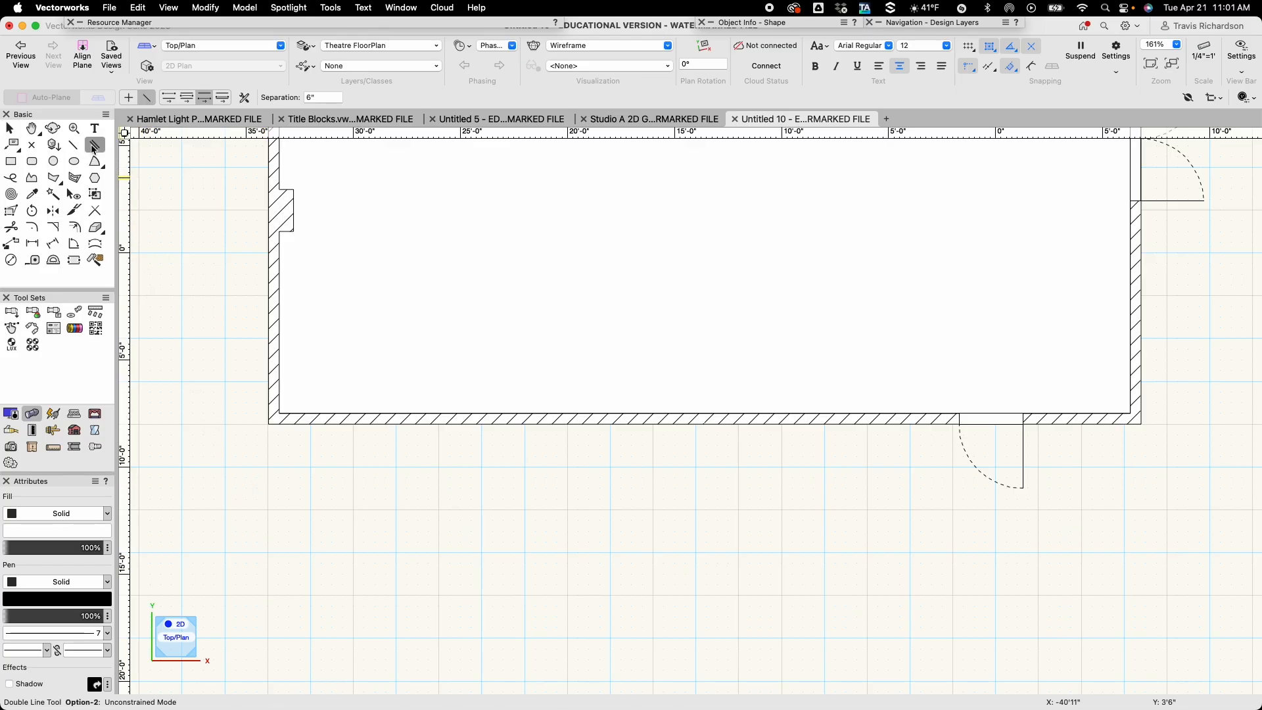
click(169, 99)
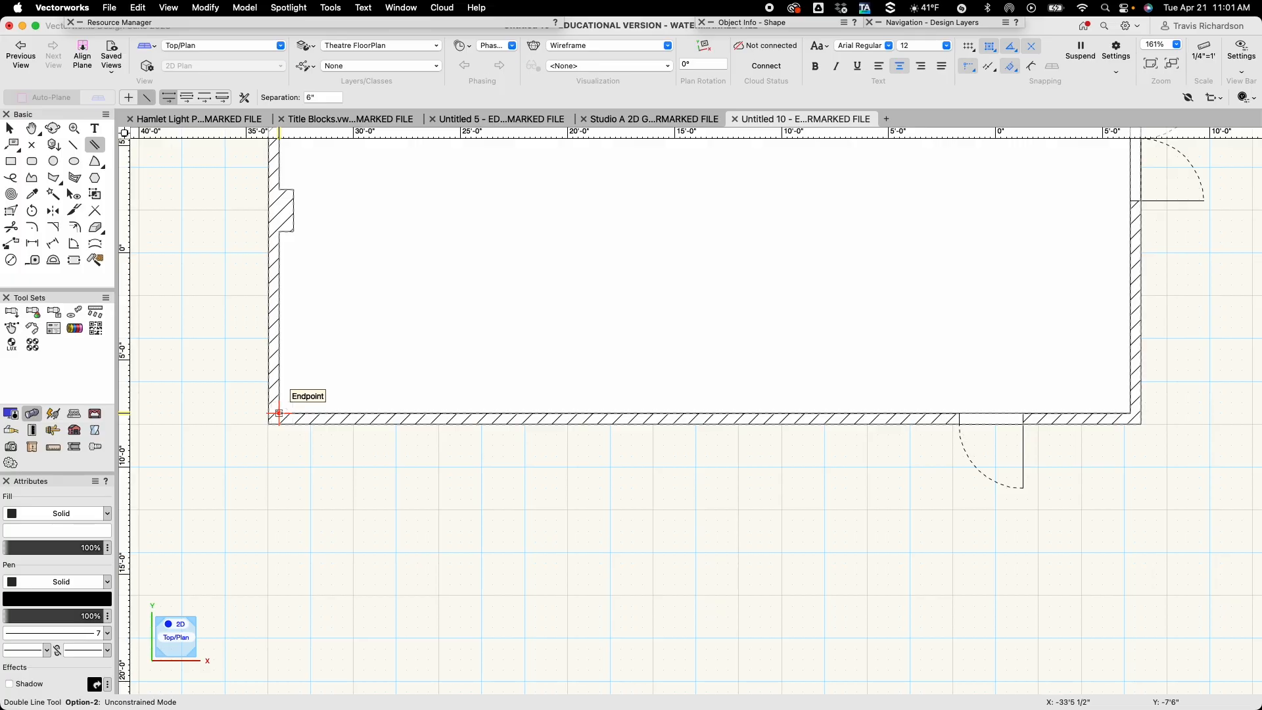
click(279, 413)
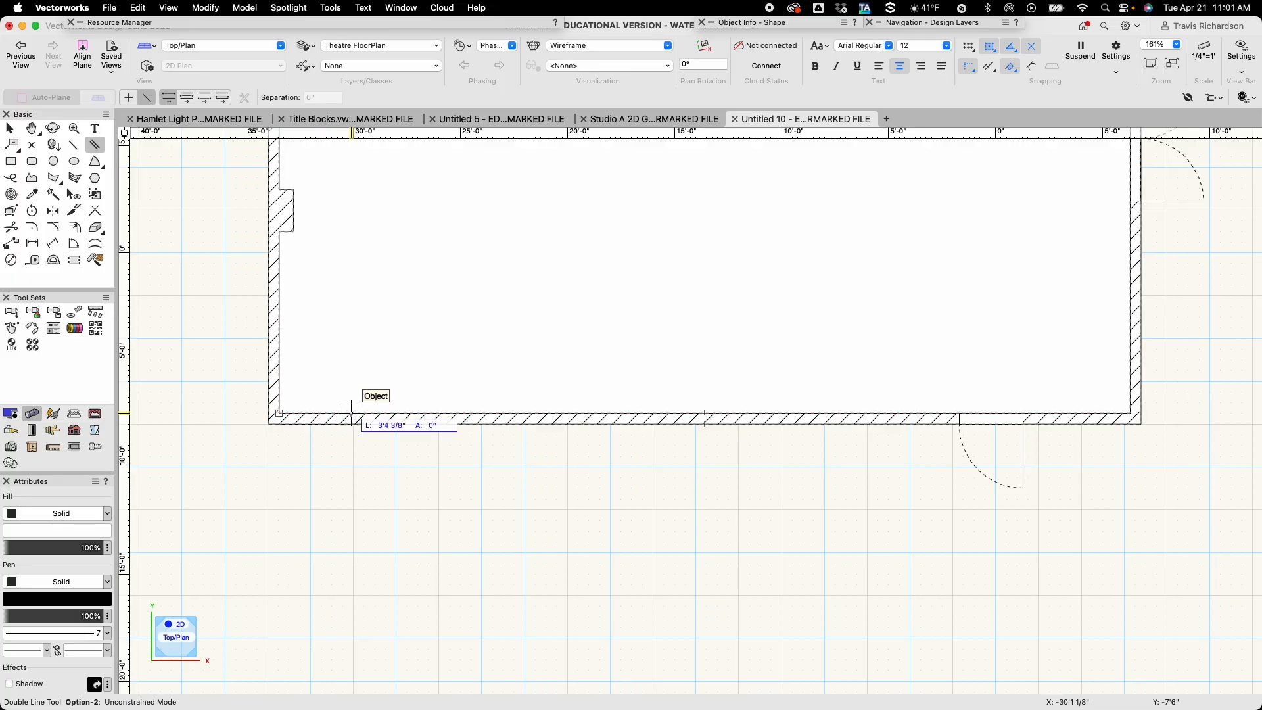
key(Tab)
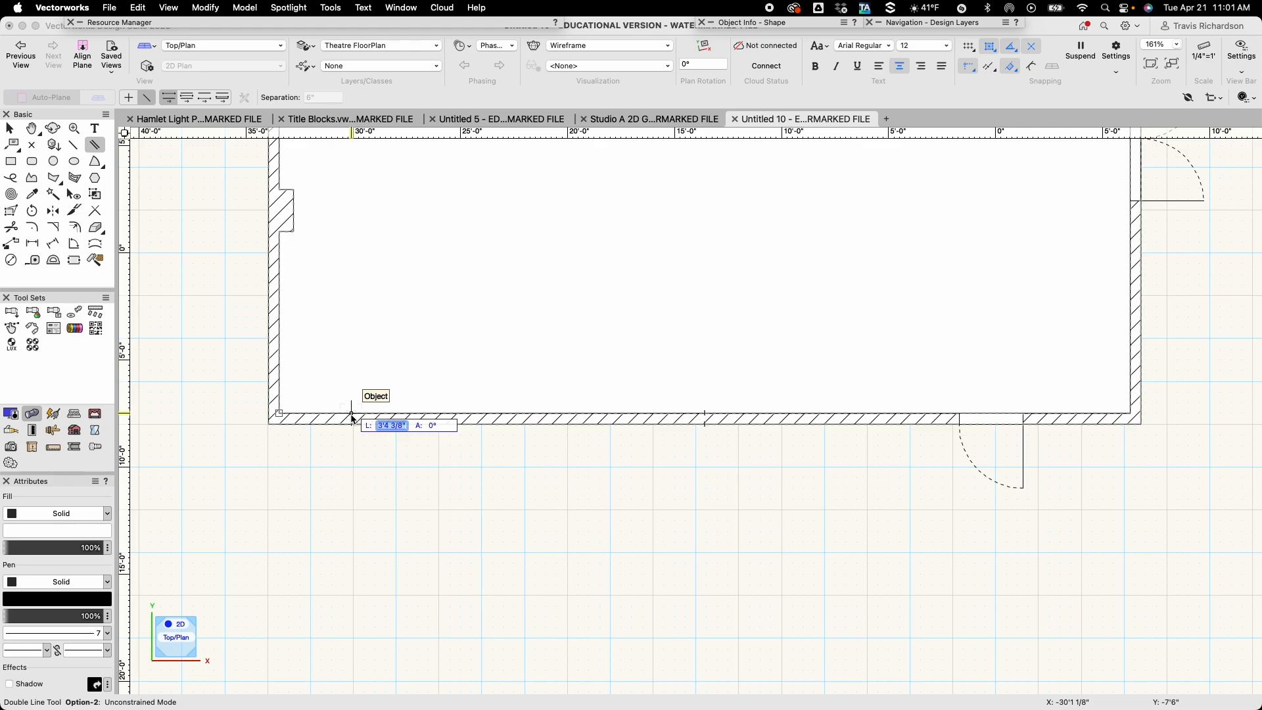
text(3'4 1/2")
key(Return)
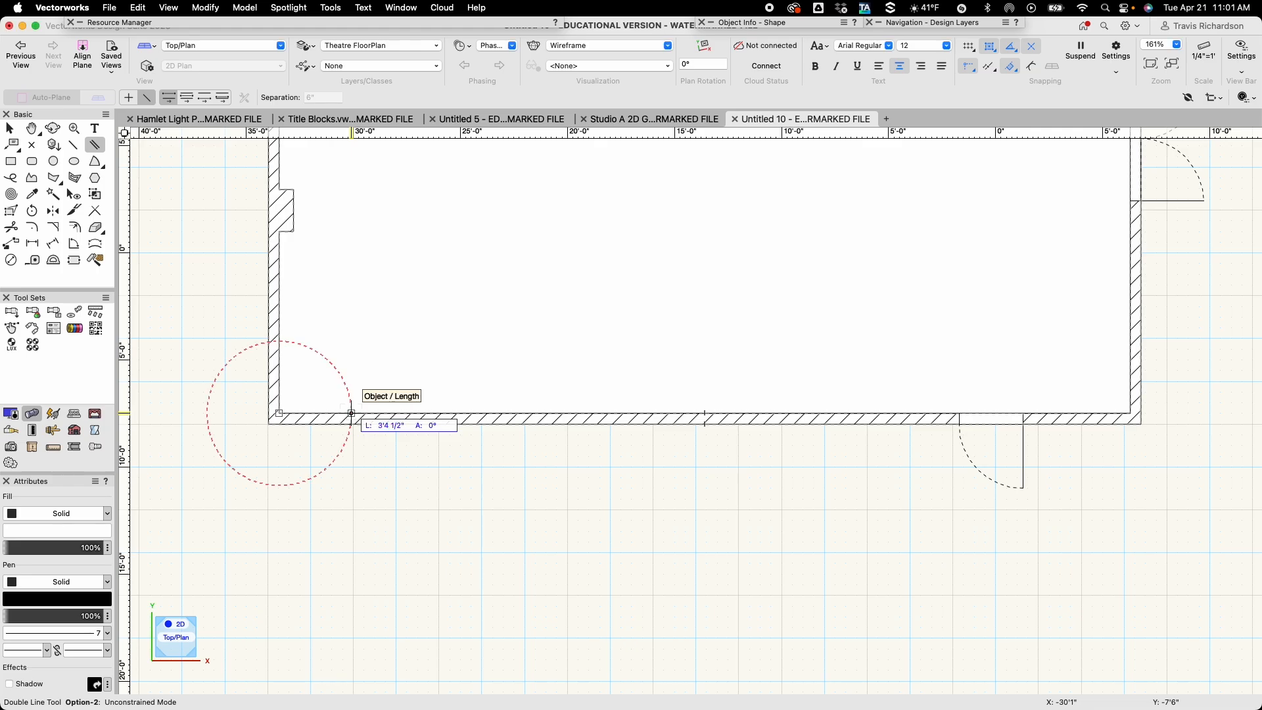
click(351, 413)
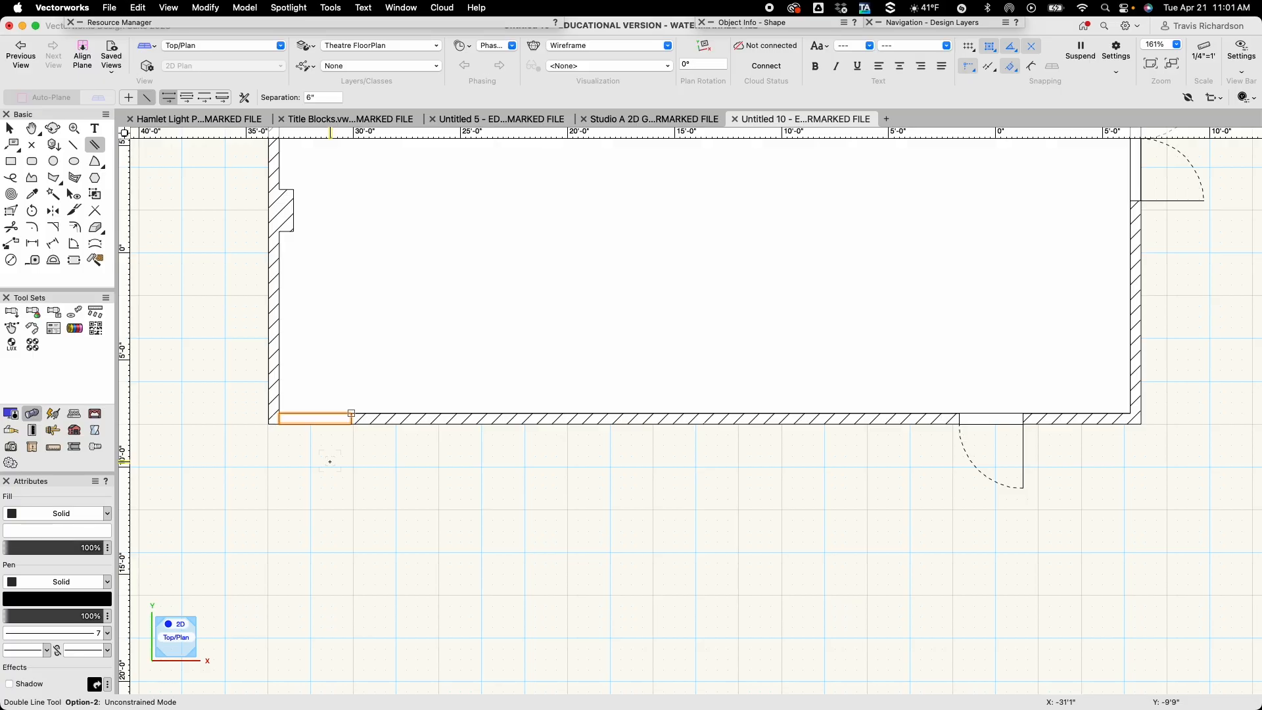
key(x)
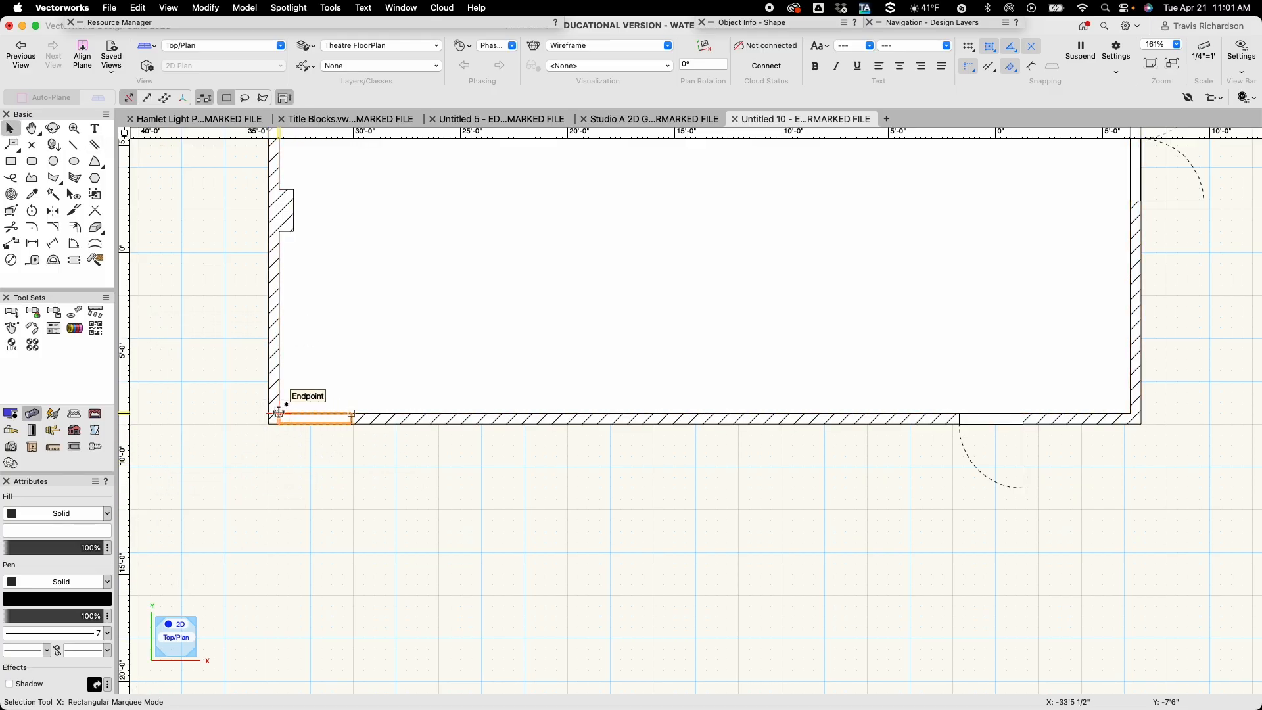
drag(279, 414, 349, 416)
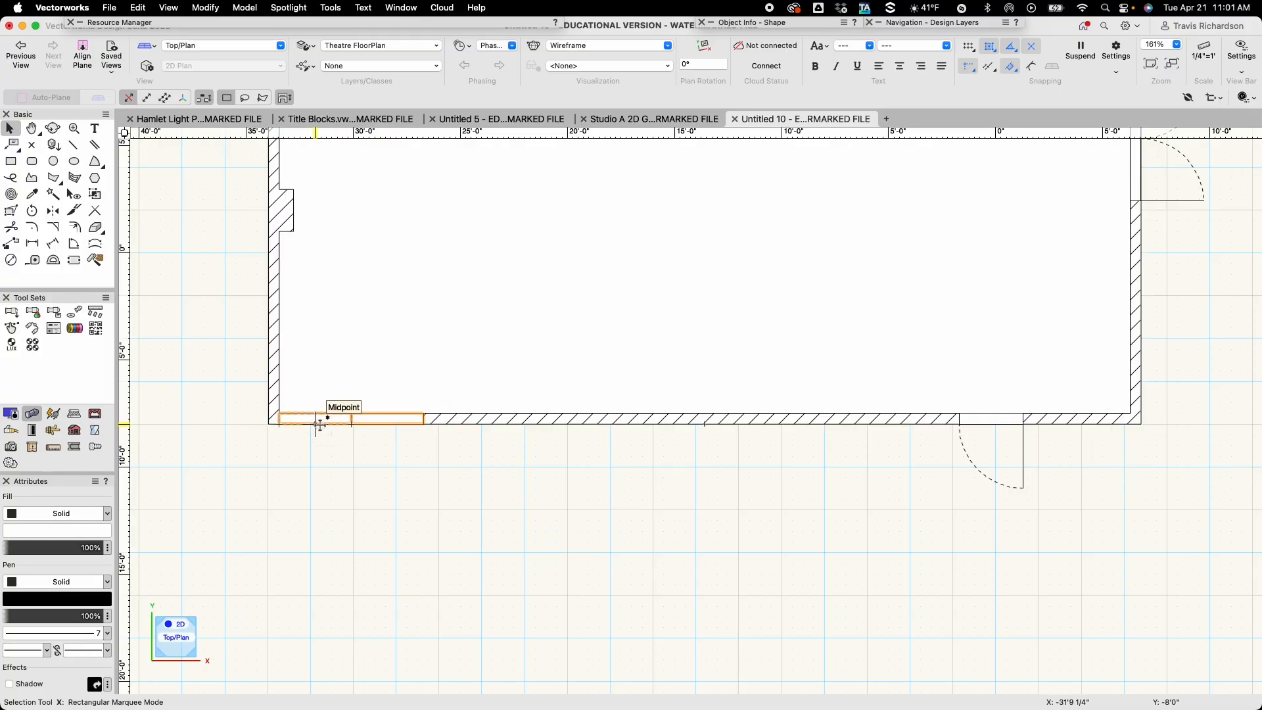
Delete the left spacer segment in the bottom wall, and draw a 3'4 1/2" vertical door-leaf line downward from the new opening's lower left corner.
key(Delete)
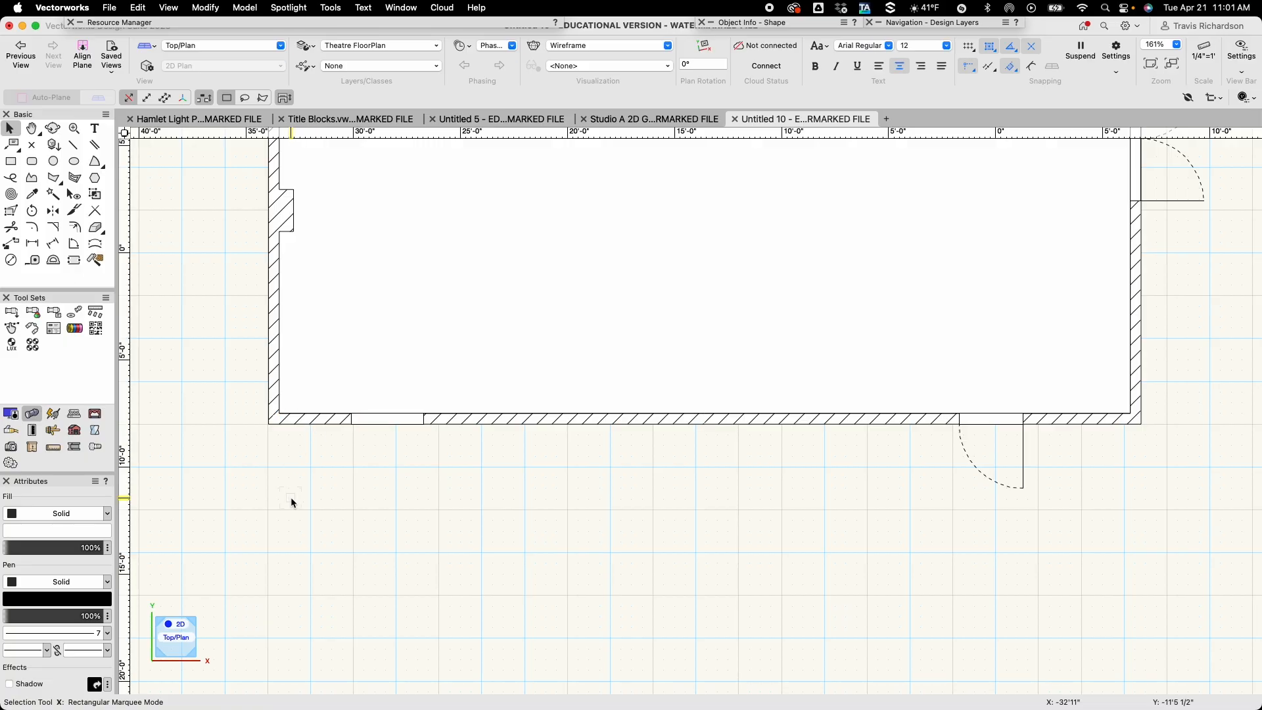
key(2)
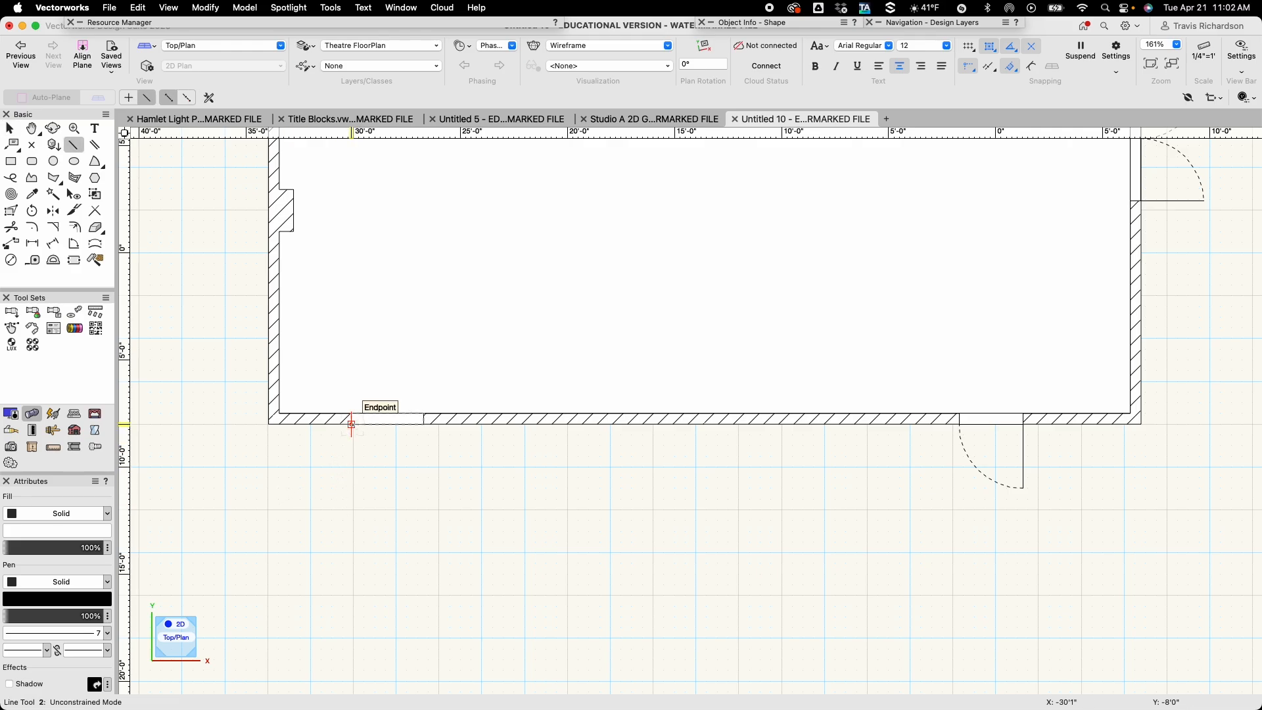
click(352, 424)
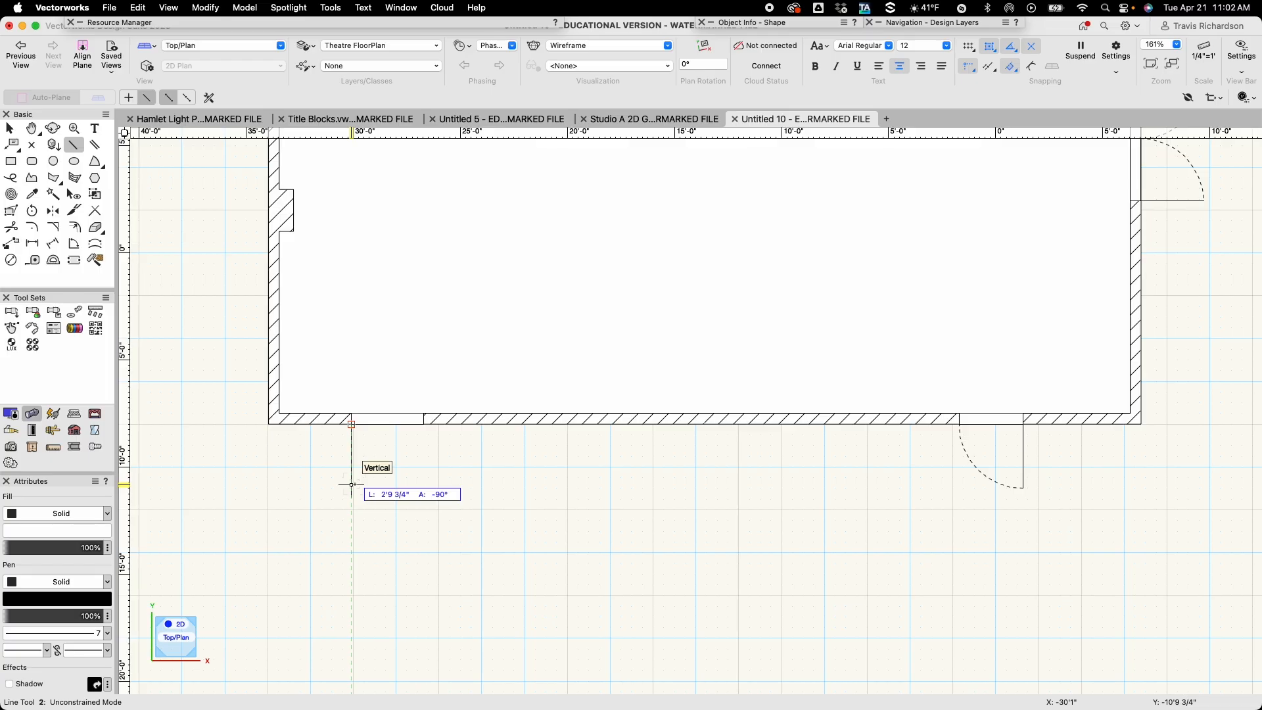
key(Tab)
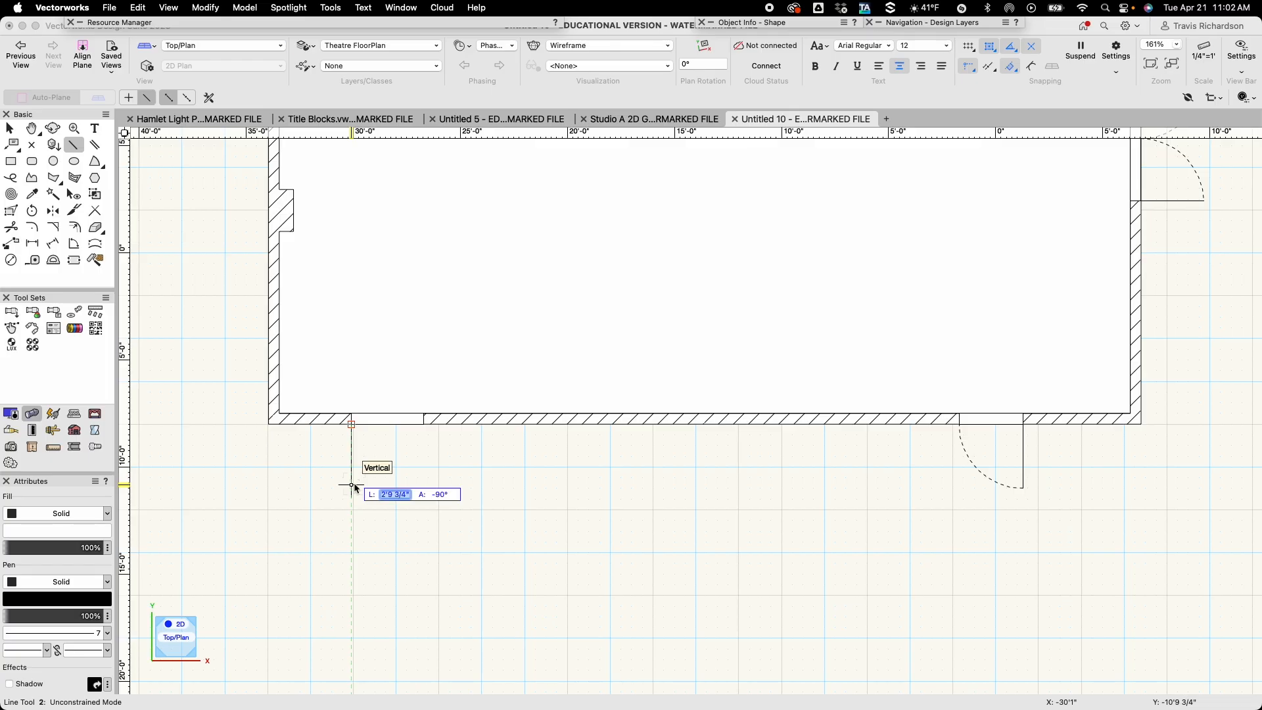
text(3'4 1/2)
key(Return)
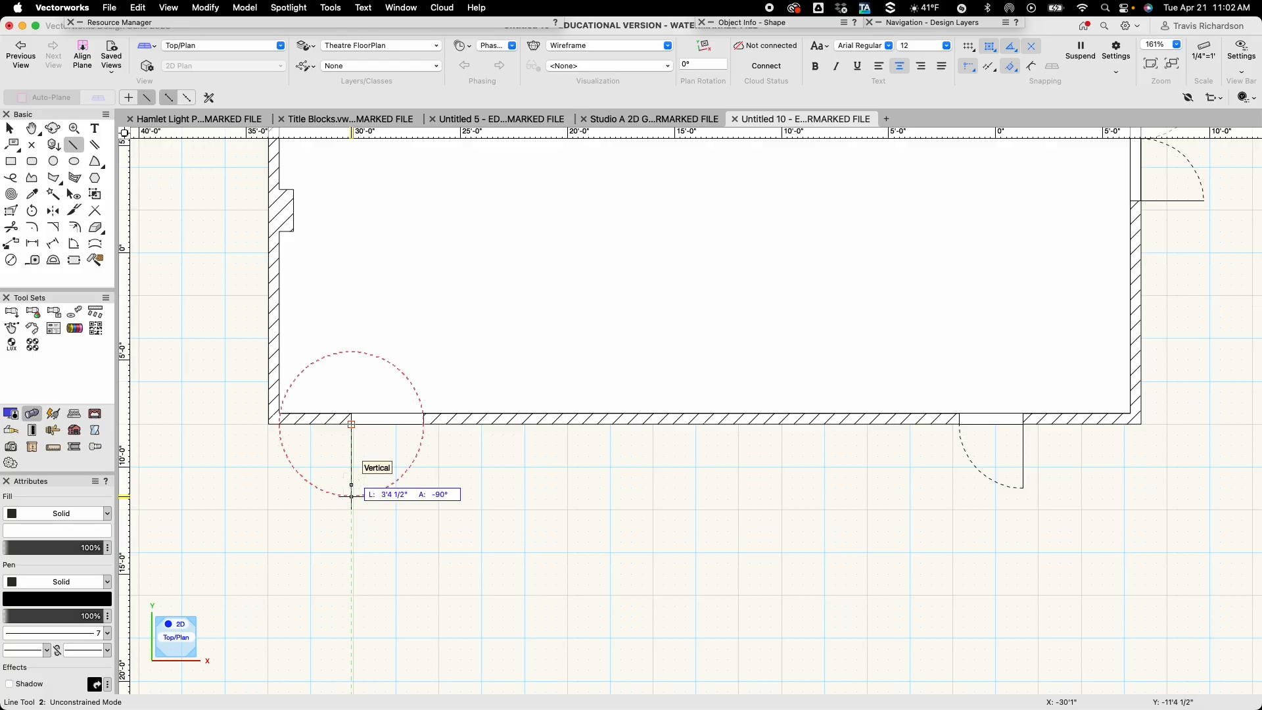
click(352, 494)
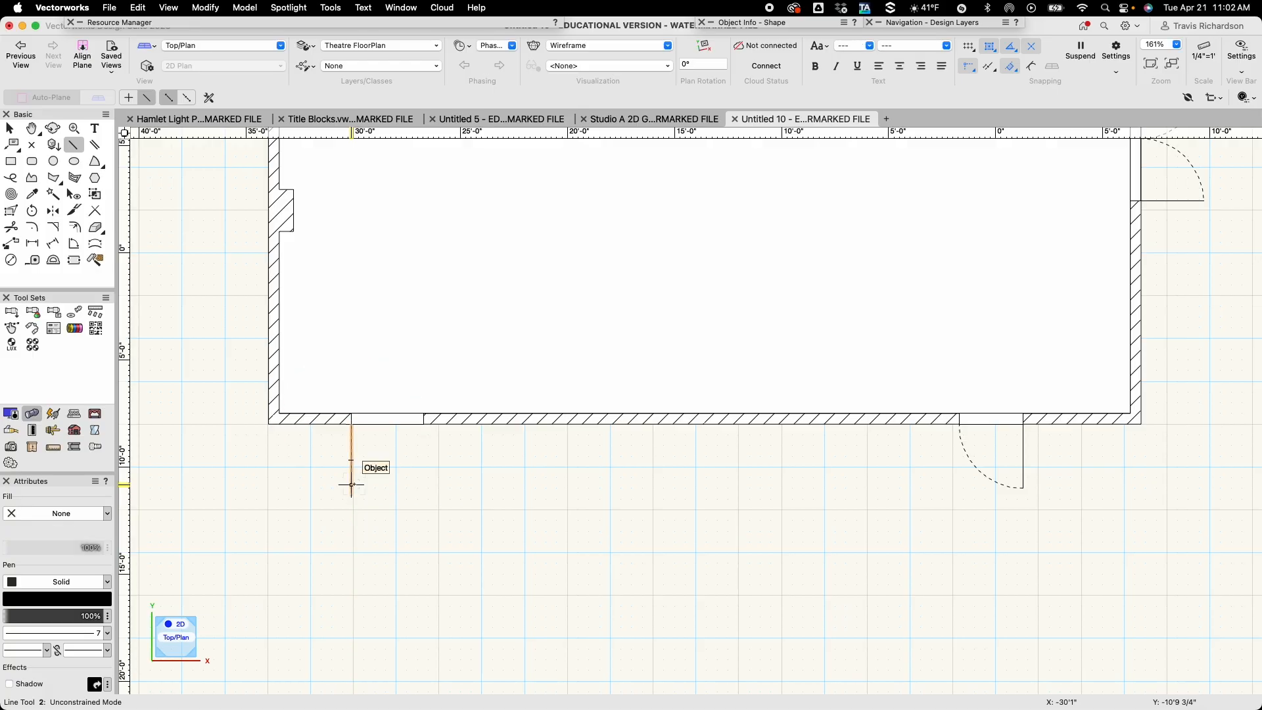
Draw a radius arc centred on the bottom-left door's hinge corner, sweeping from the leaf's lower end to the opening's lower right corner.
click(94, 163)
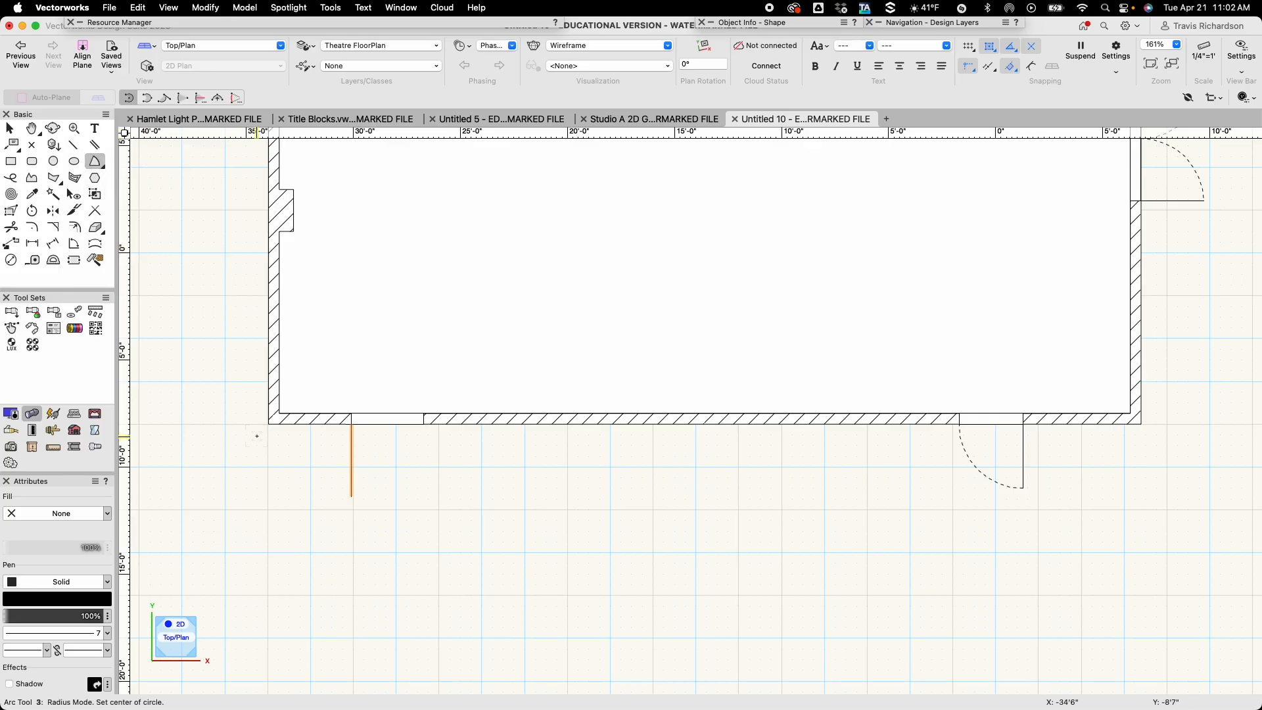
click(352, 424)
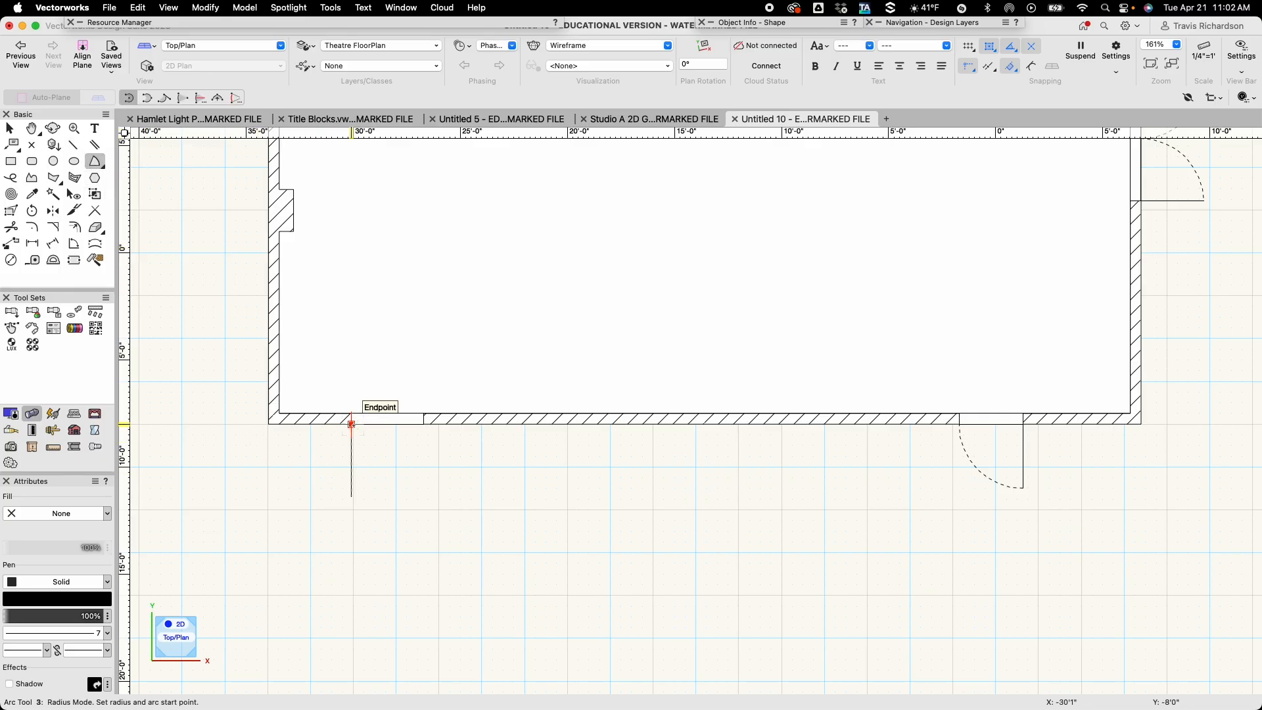
click(352, 497)
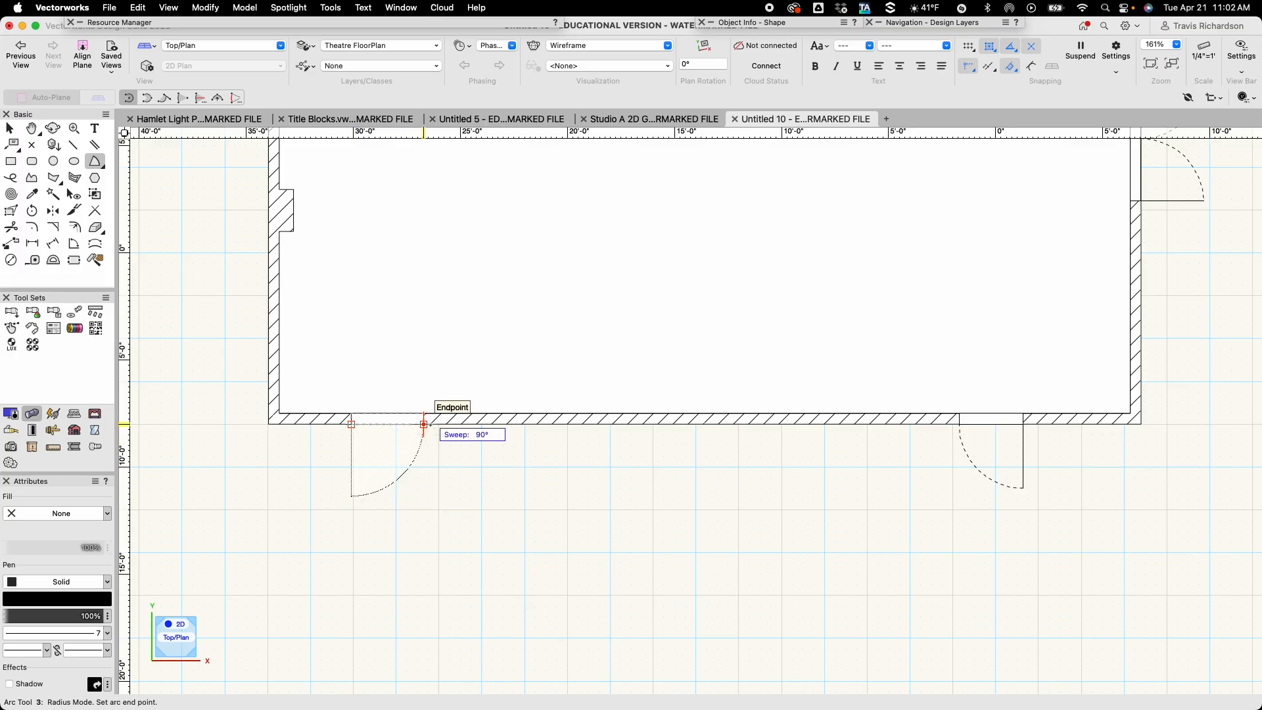
click(424, 424)
Set the bottom-left door-swing arc's fill to None and its pen to the VW-01 Short Dashed line type, and deselect it.
key(x)
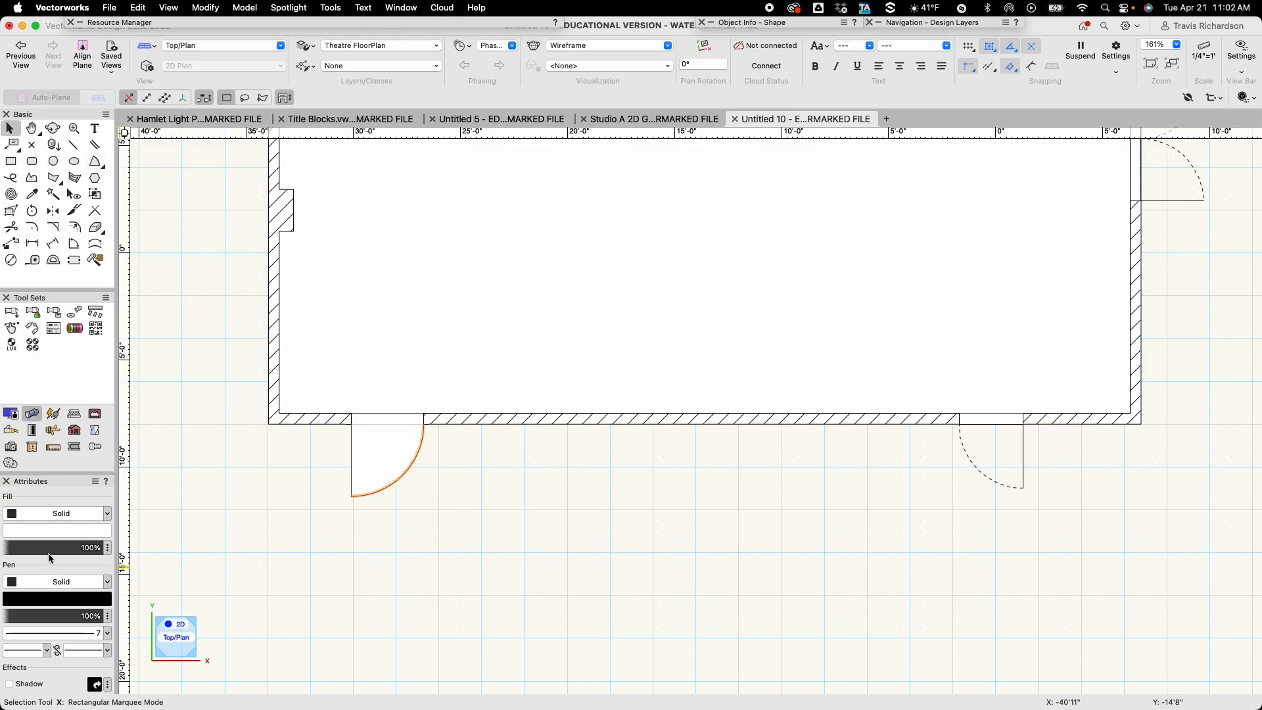
click(62, 513)
click(56, 503)
click(69, 584)
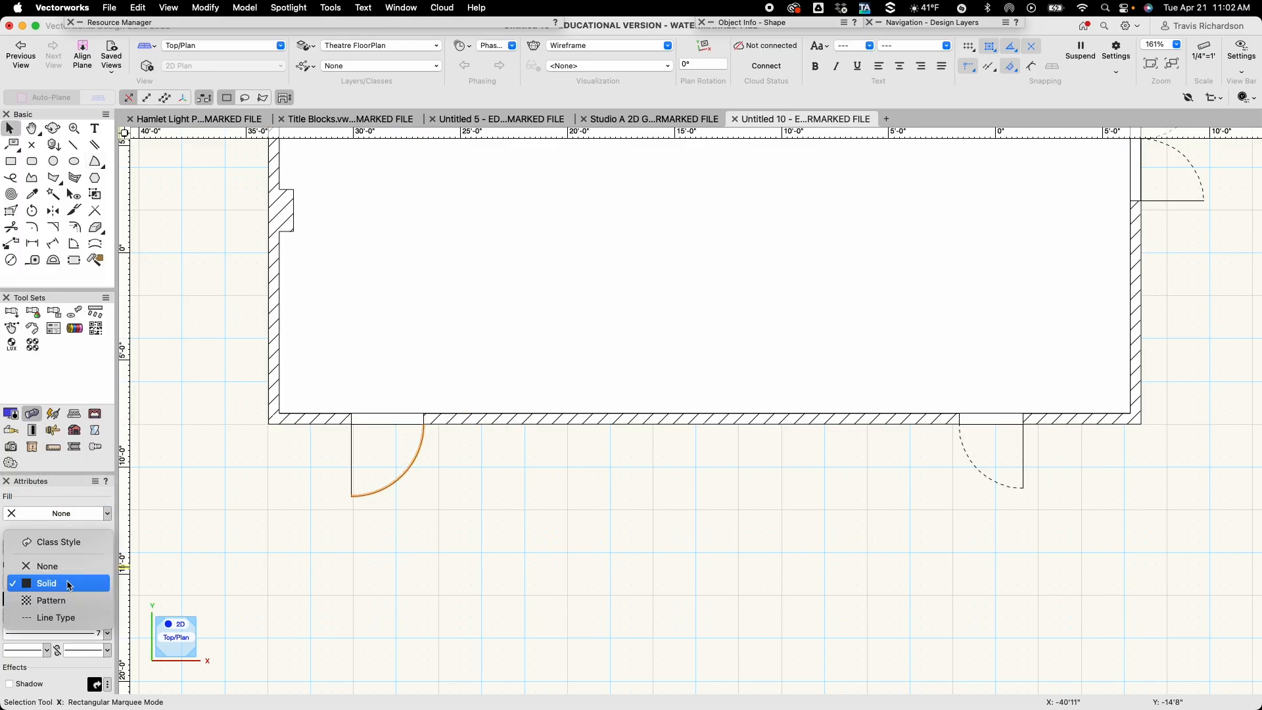
click(60, 618)
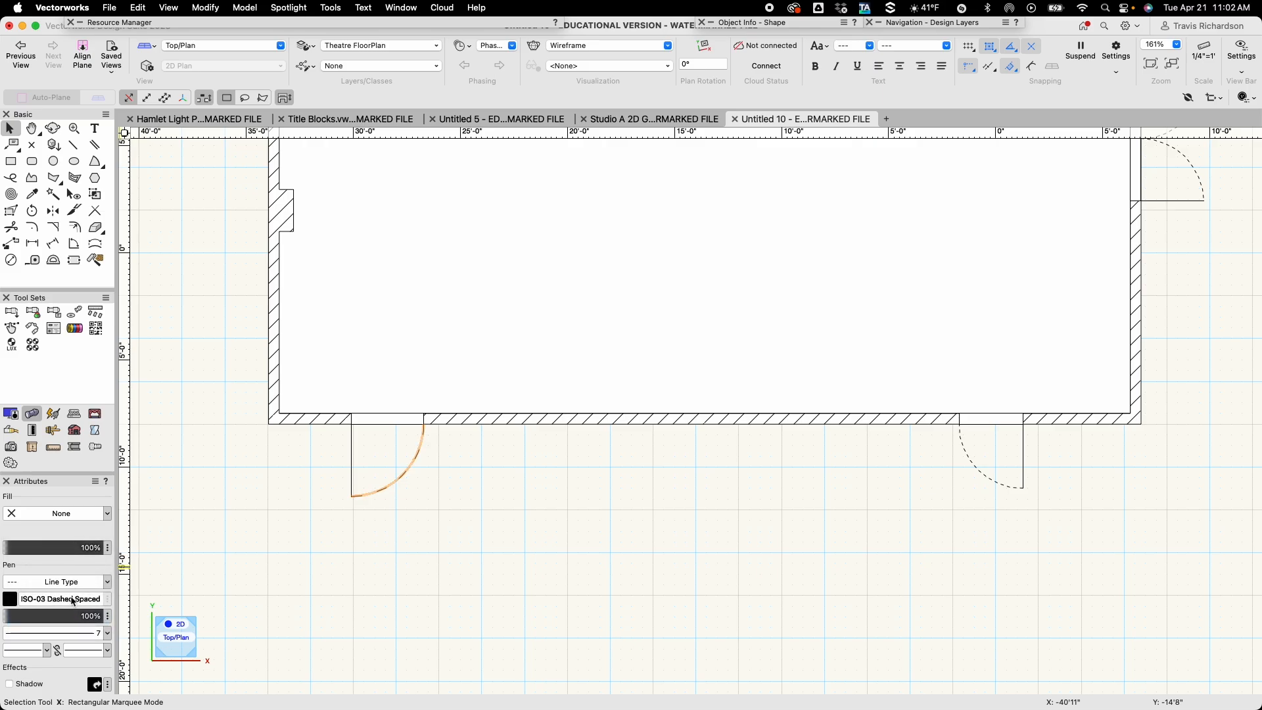
click(72, 599)
scroll(266, 594, down, 3)
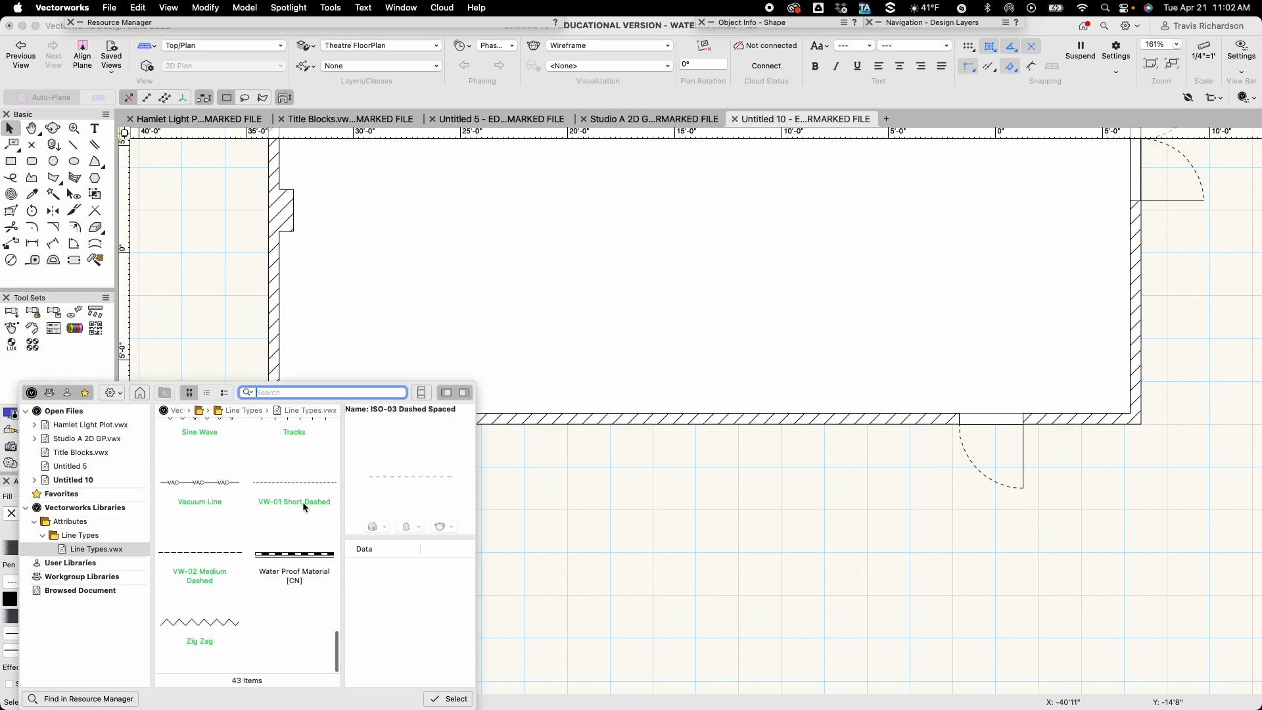
click(291, 484)
double_click(291, 484)
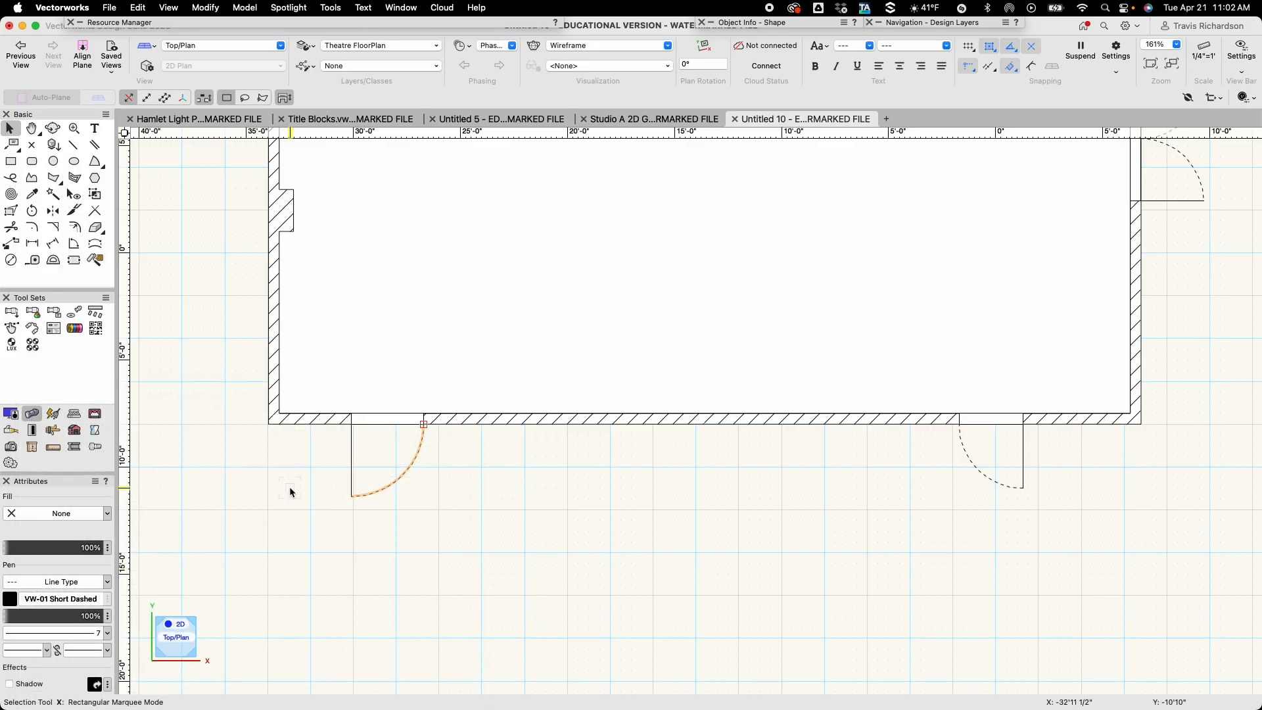
click(249, 507)
Draw a 14'1 1/2" double line with 6" separation down the left wall from the room's inner upper left corner.
key(h)
drag(228, 391, 239, 600)
drag(238, 420, 262, 538)
scroll(262, 538, down, 3)
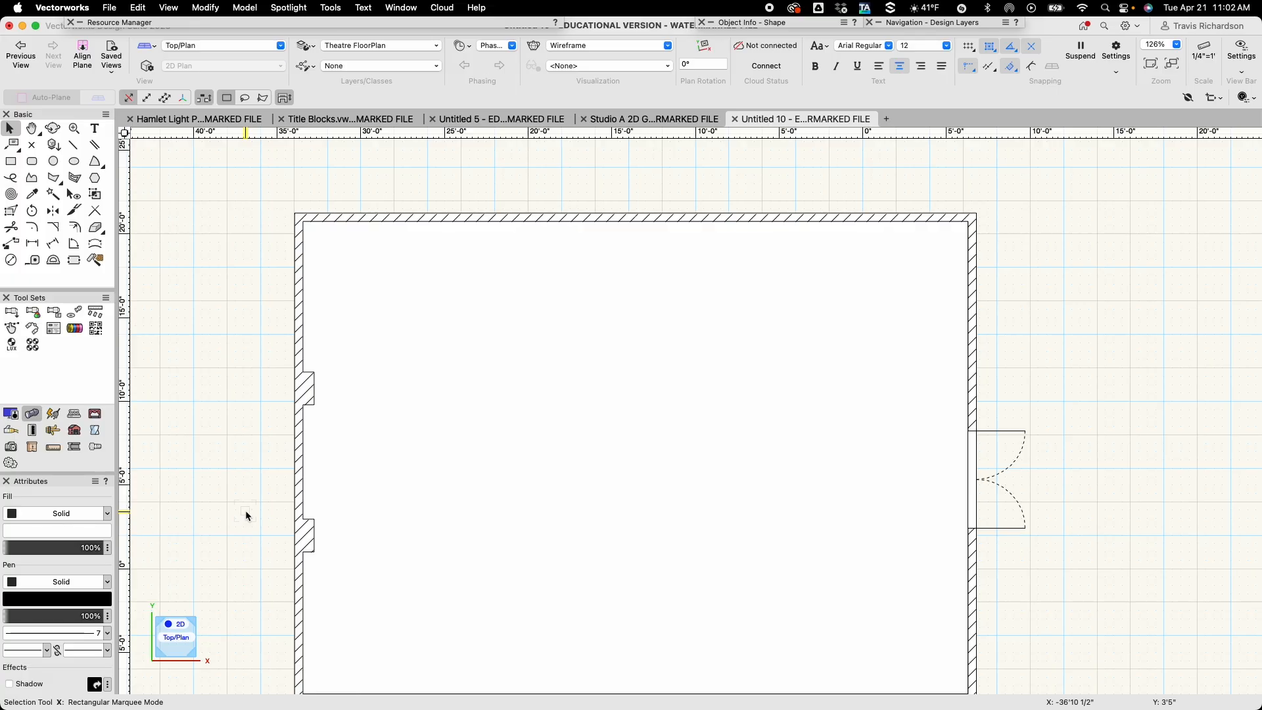
click(97, 149)
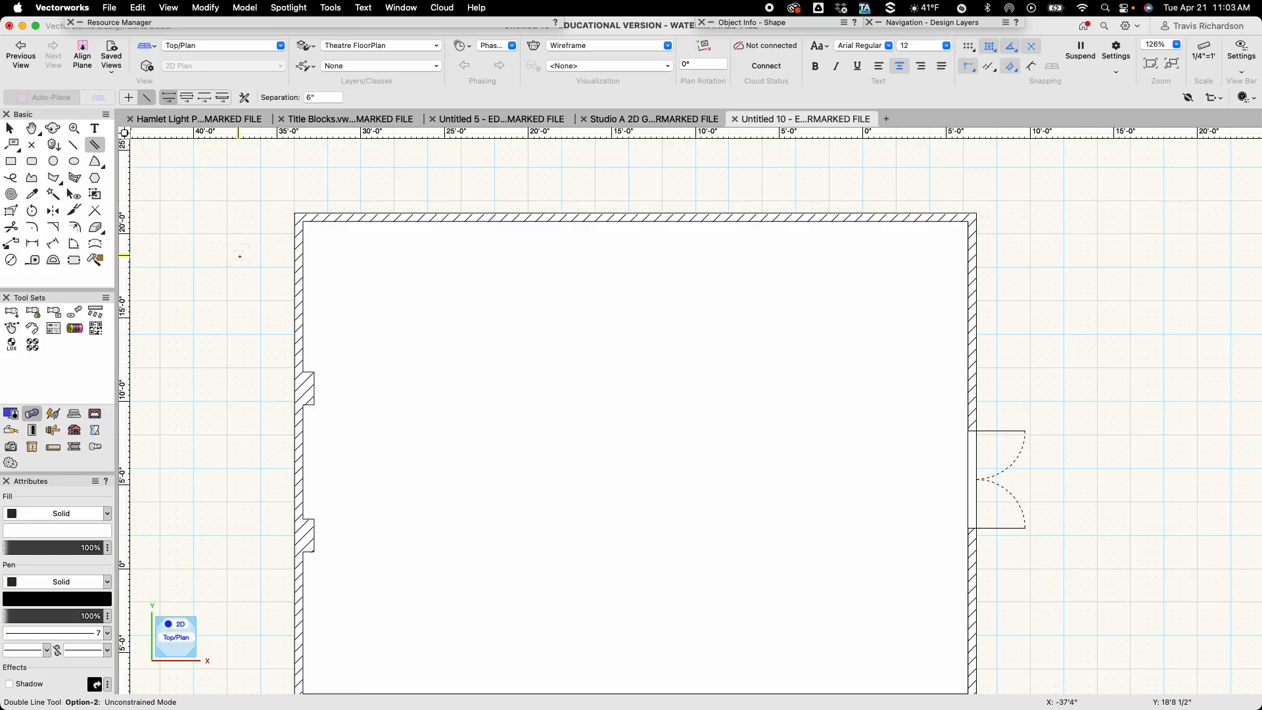
click(302, 220)
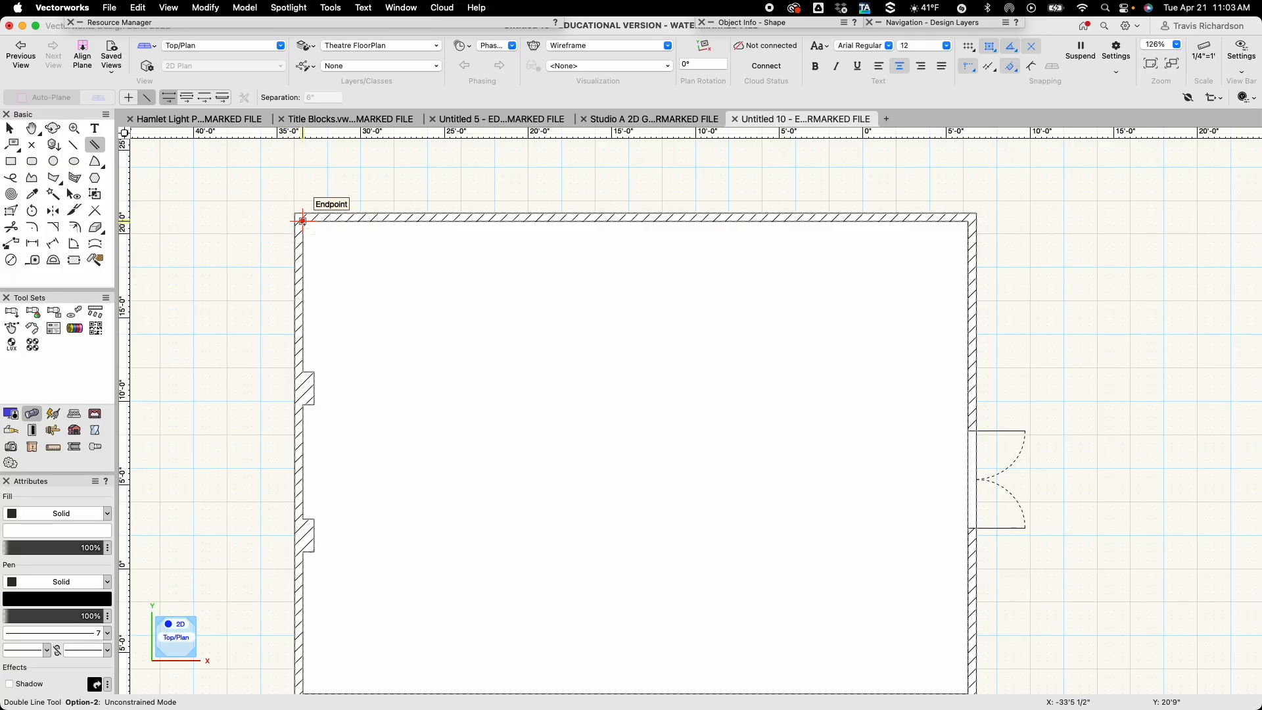
key(Tab)
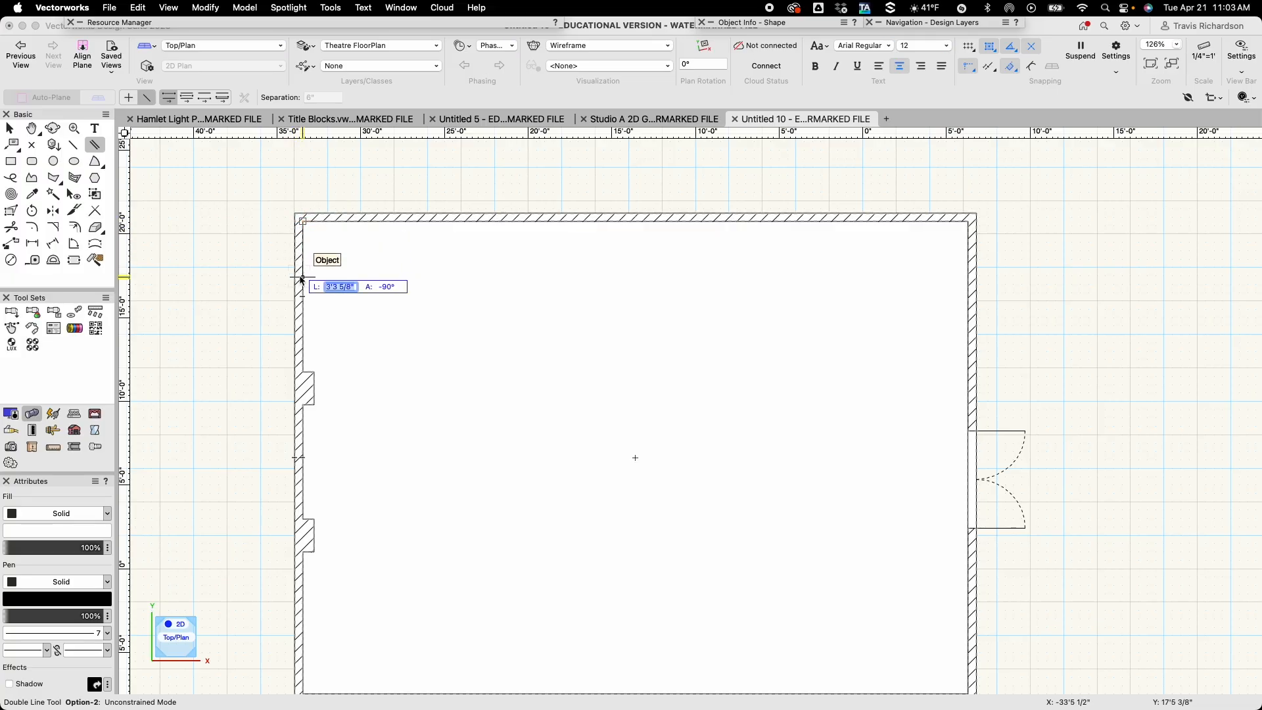
text(14'1 1/2)
key(Return)
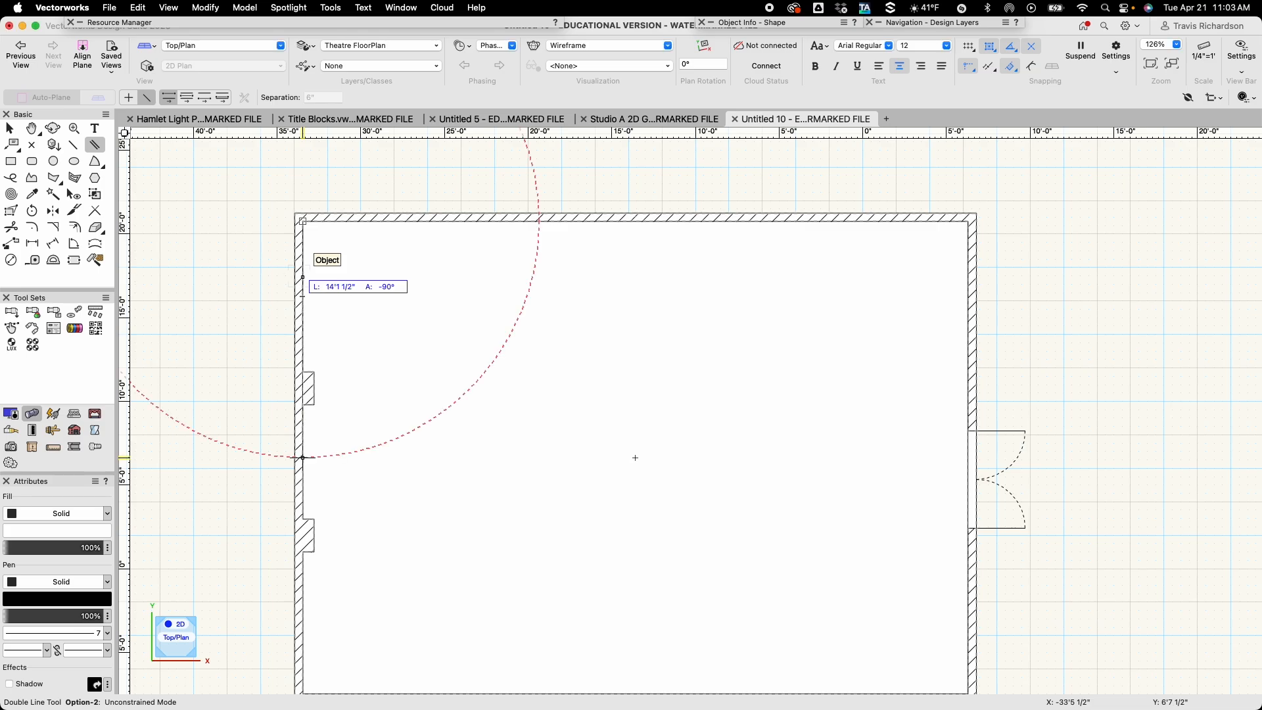
click(635, 458)
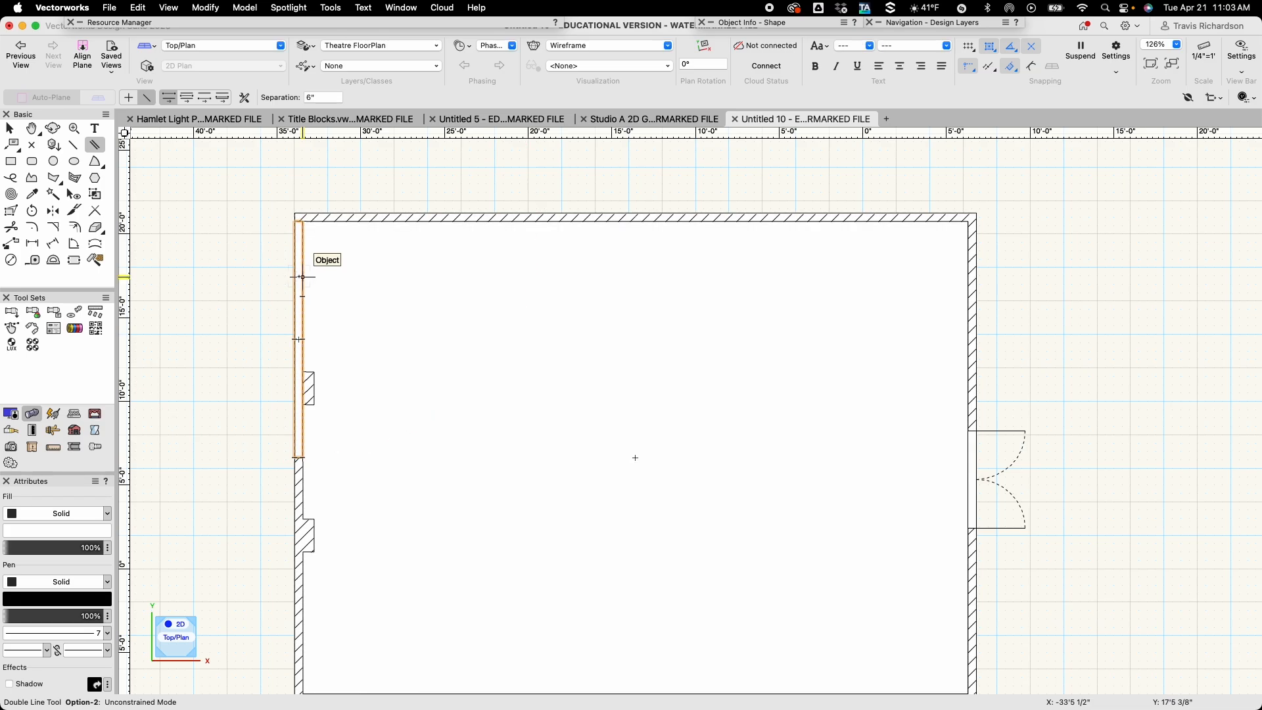
Draw a 3' double line downward from the spacer's lower end for the left wall's opening, and delete the 14'1 1/2" spacer.
click(302, 457)
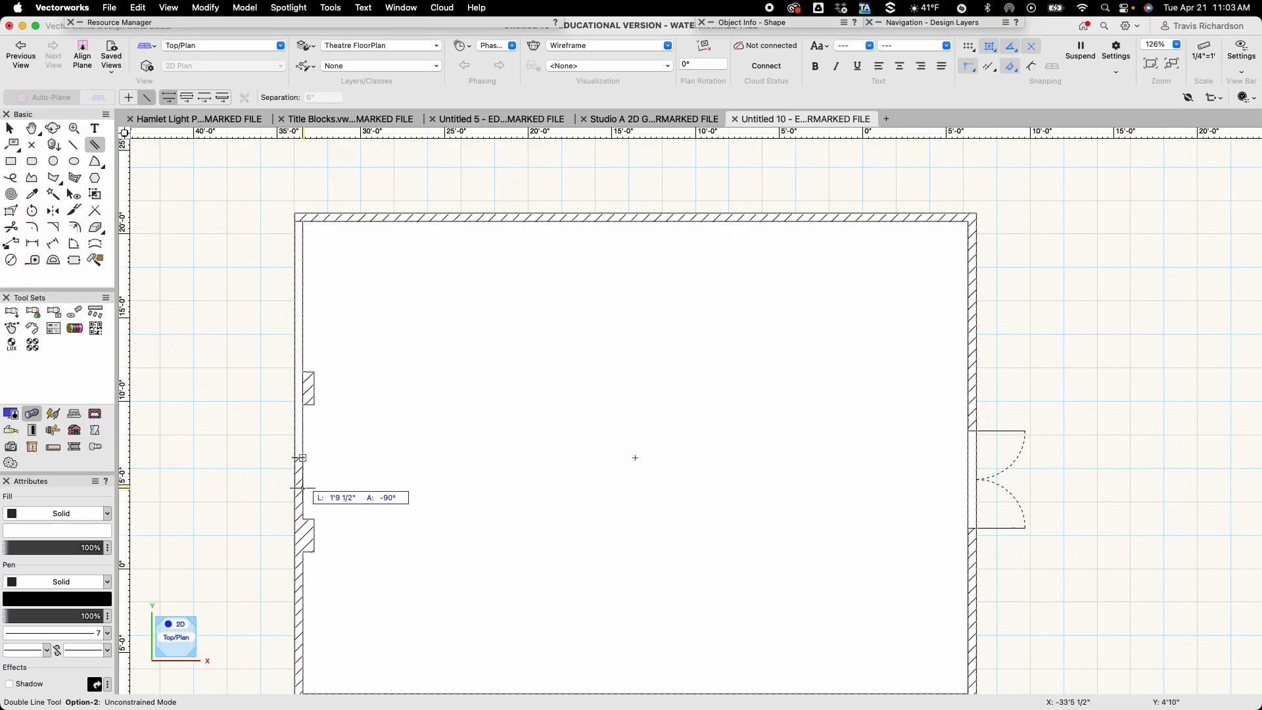
text(3')
key(Tab)
key(Return)
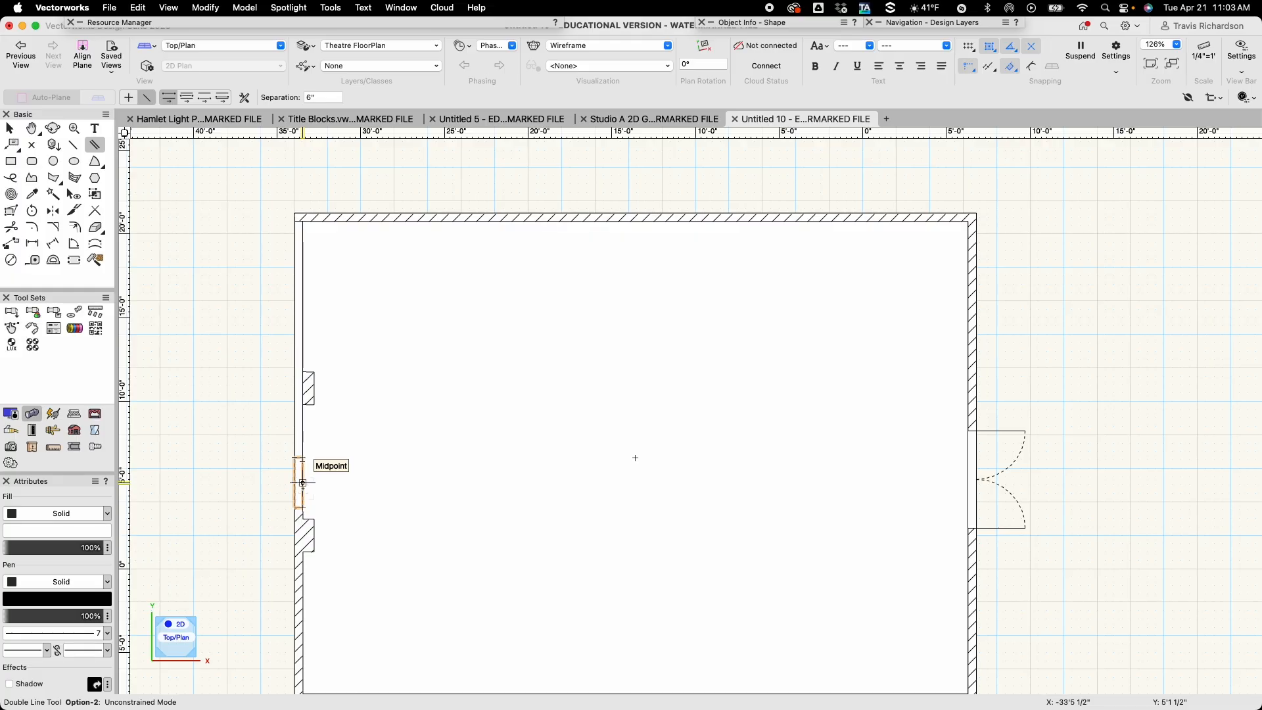
key(x)
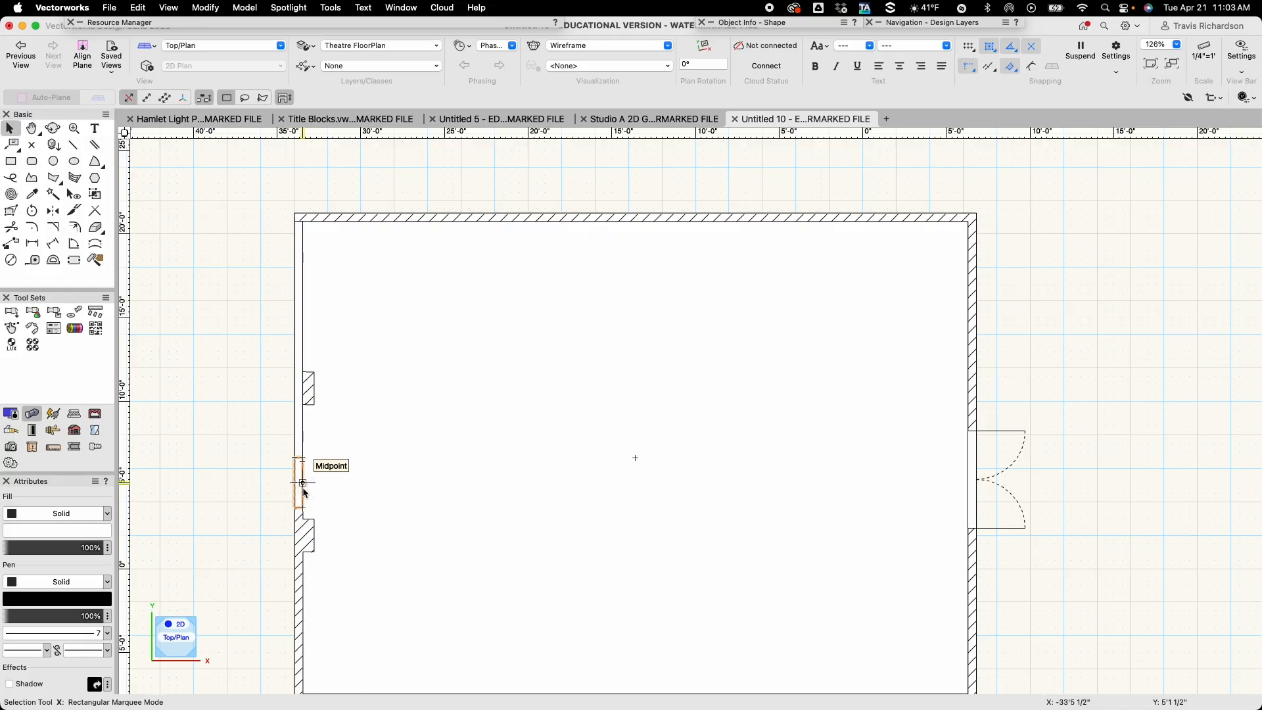
click(243, 423)
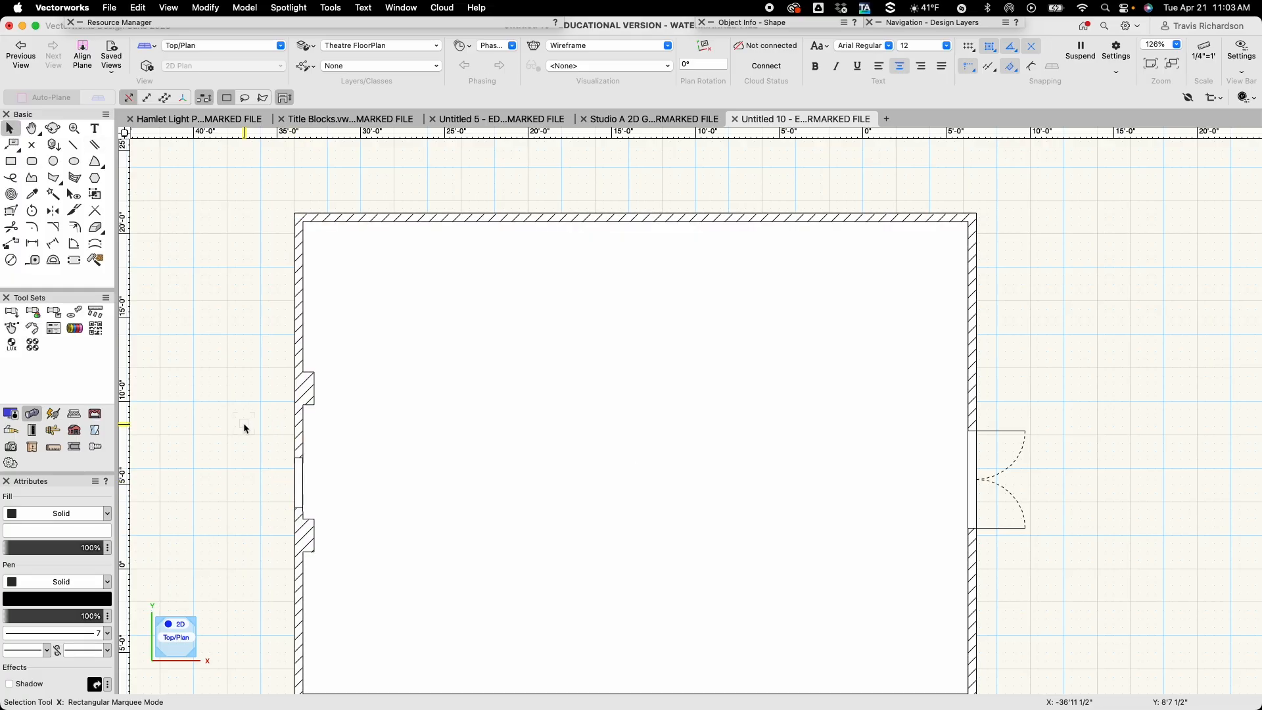
Draw a horizontal door-leaf line outward from the left wall opening's upper outer corner, as long as the 3' opening.
middle_drag(239, 452, 293, 372)
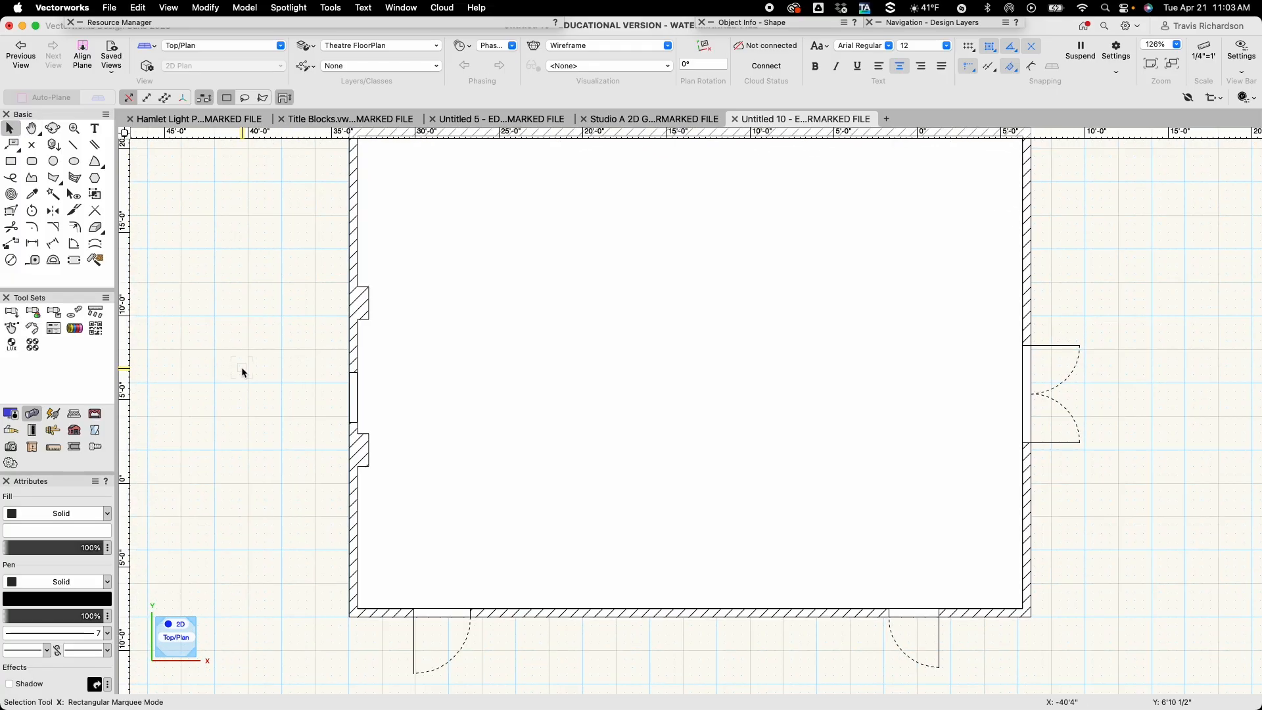
click(73, 144)
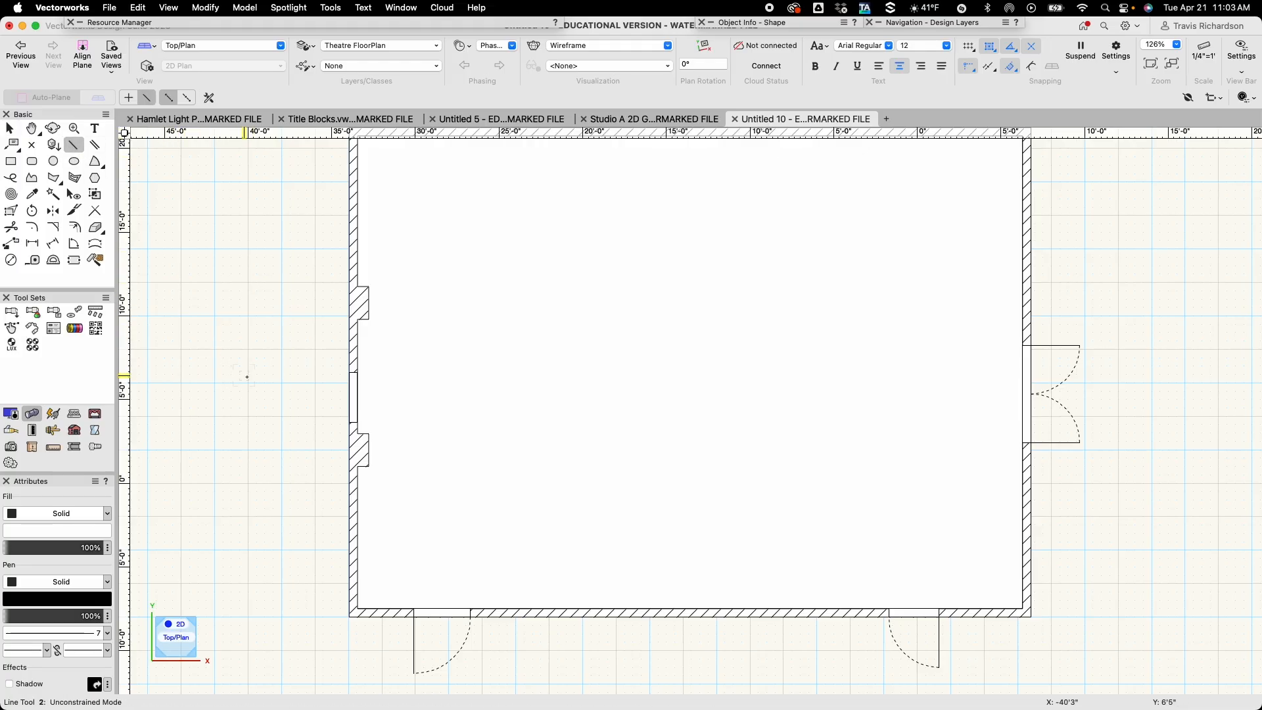
click(349, 372)
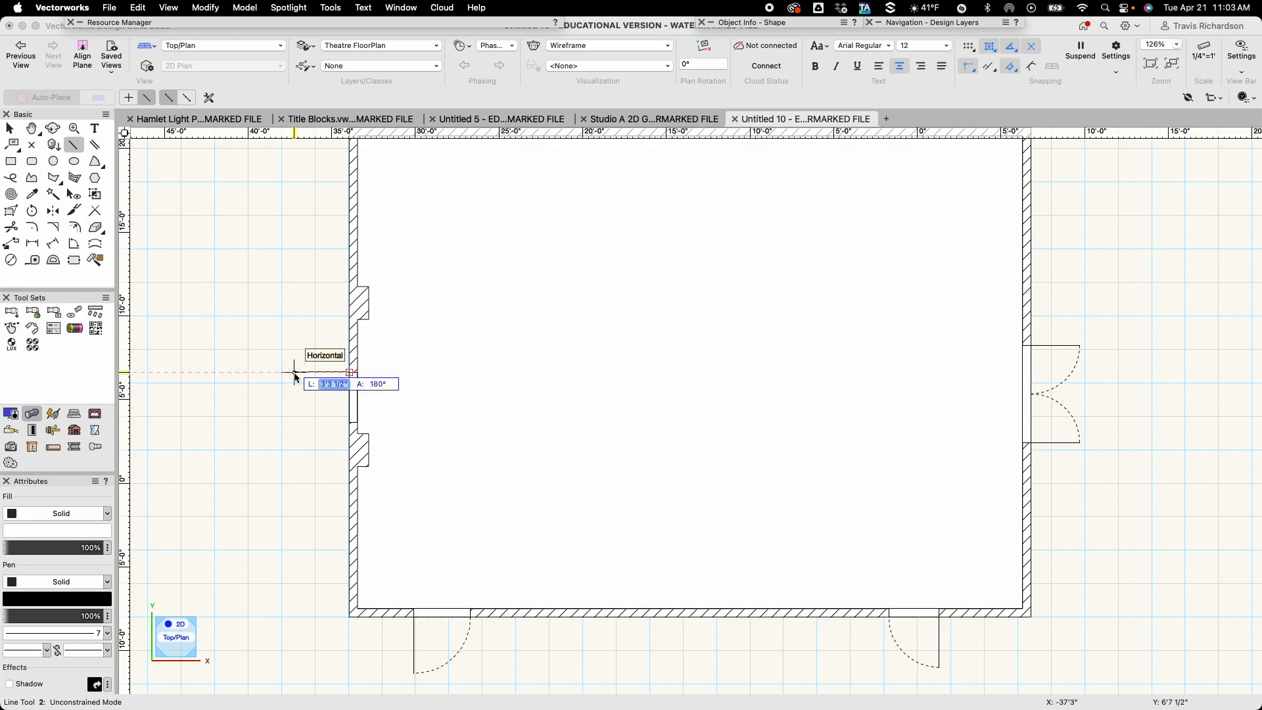
click(298, 373)
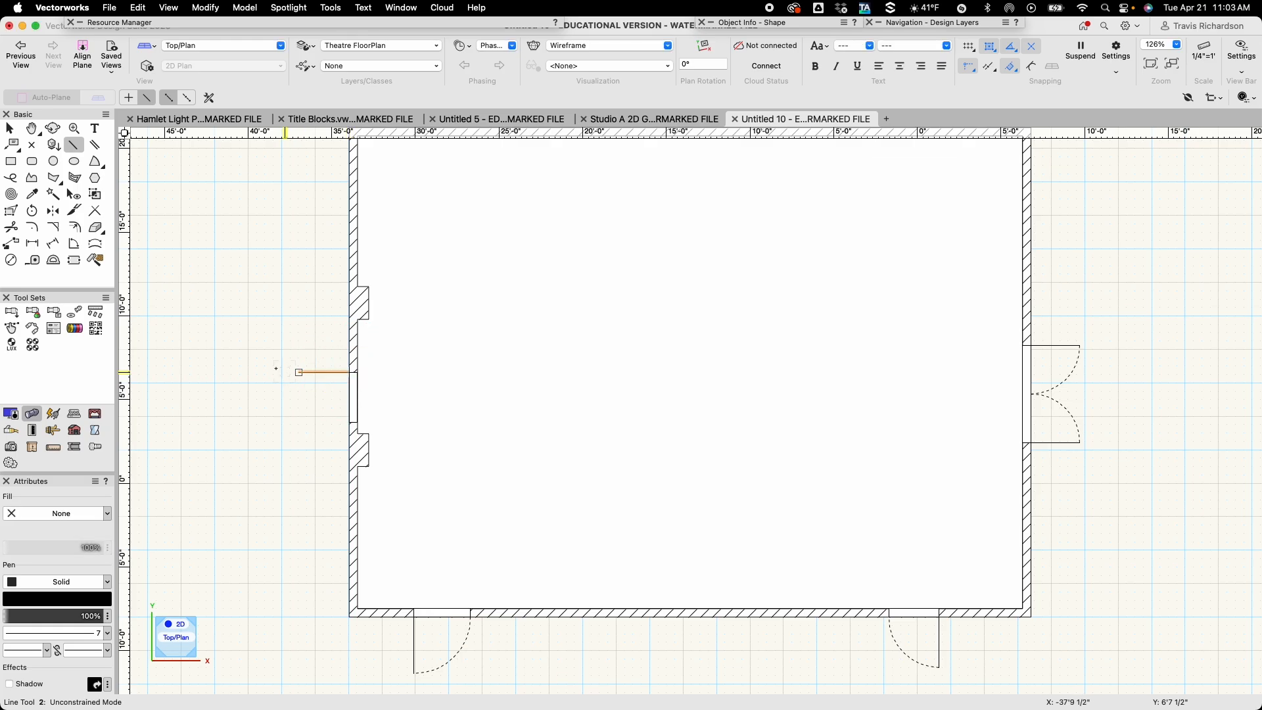
Draw a radius arc from the left door leaf's outer end to the opening's lower outer corner, and decline document backups for the session.
click(95, 161)
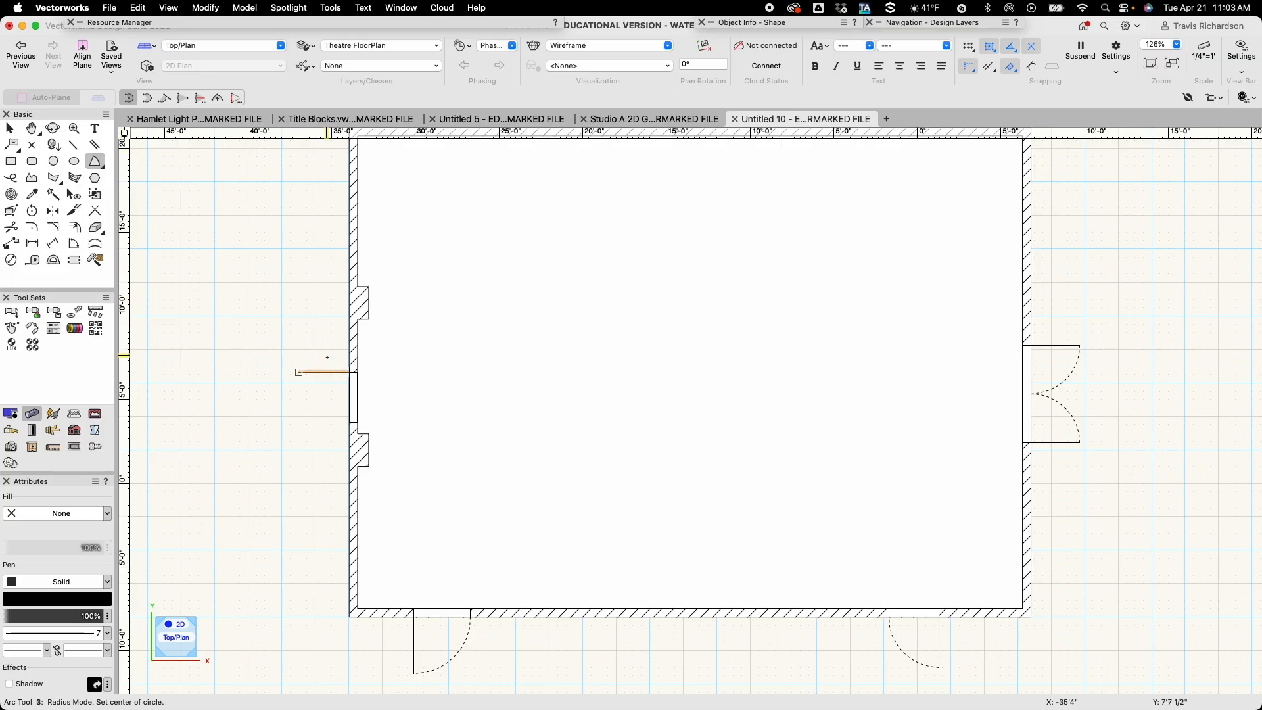
click(350, 373)
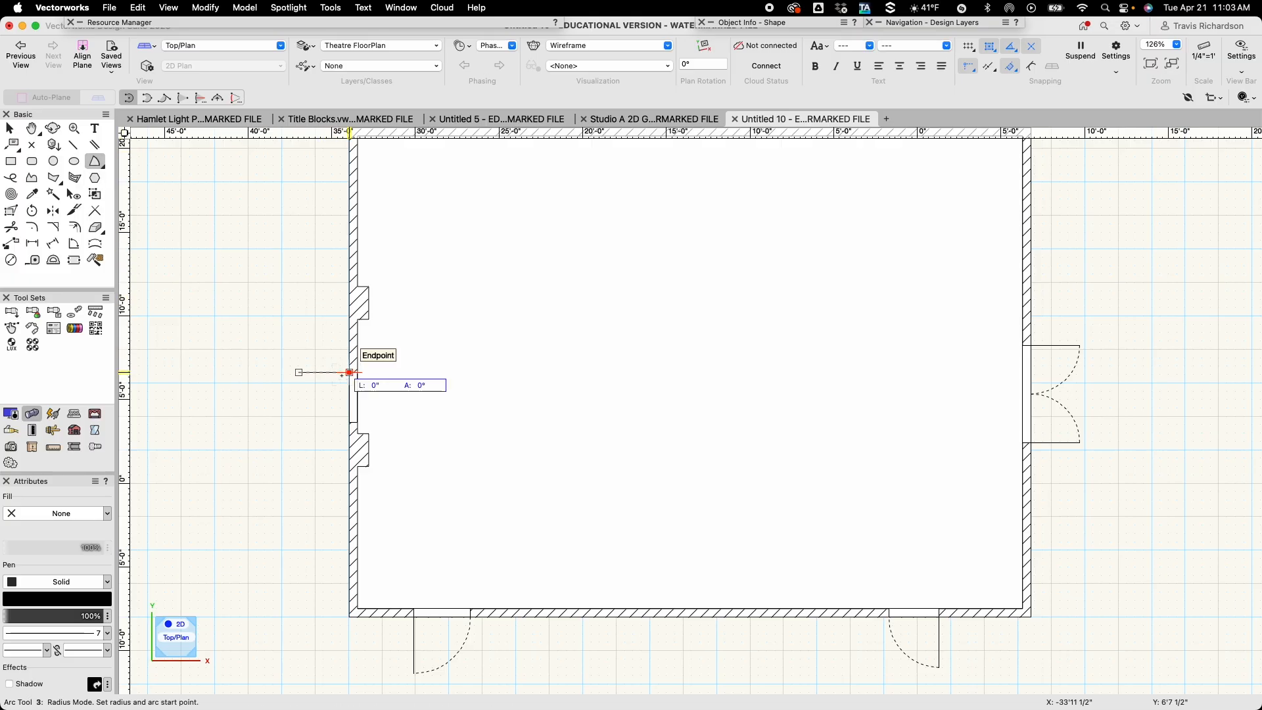
click(298, 373)
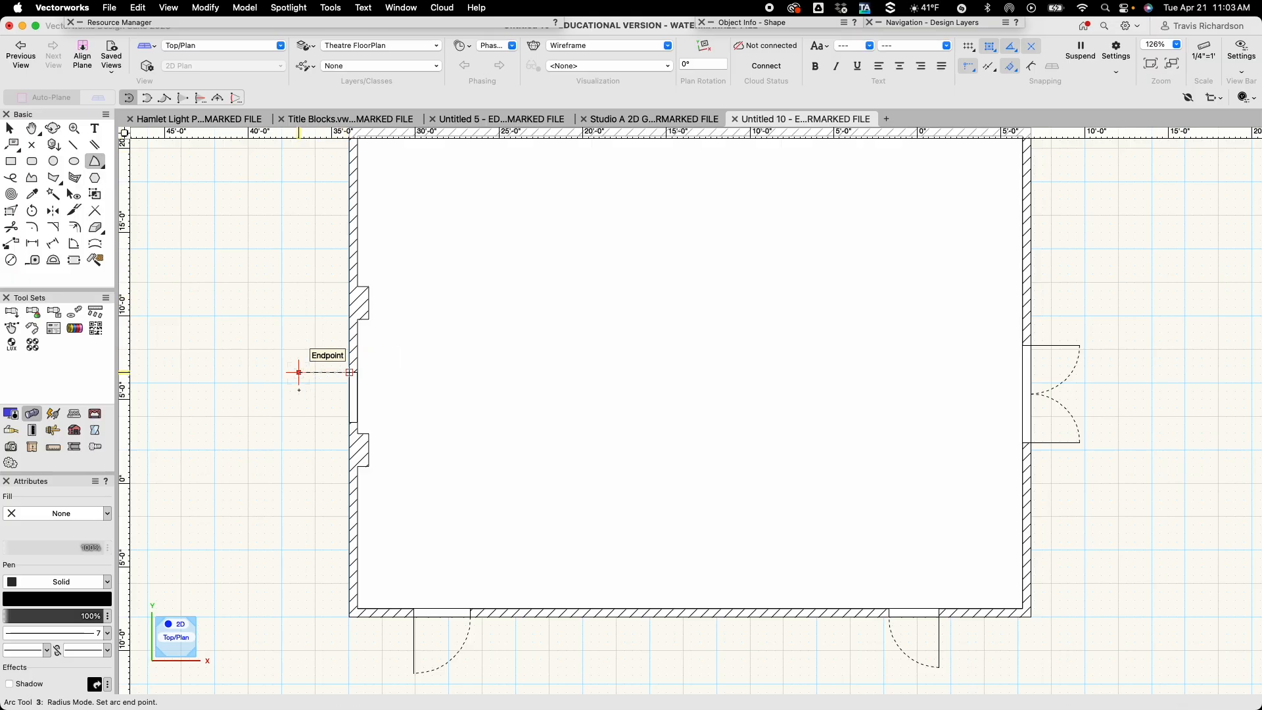
click(350, 423)
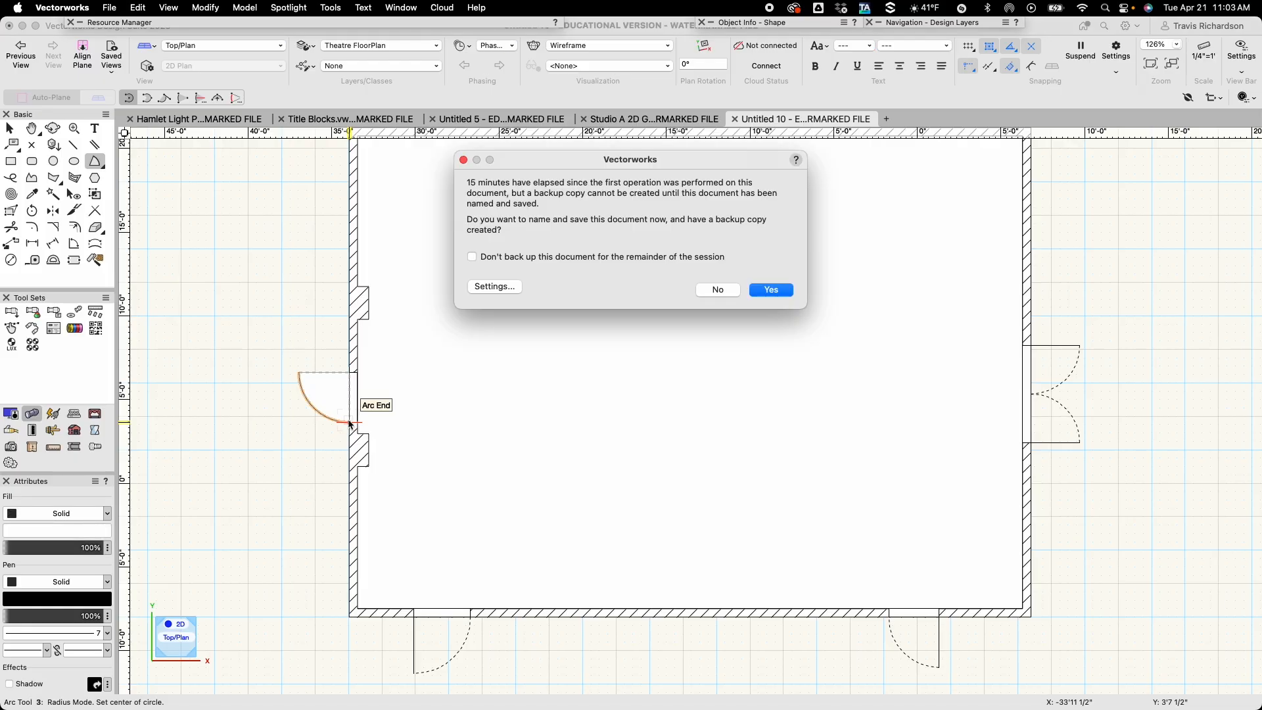
click(623, 263)
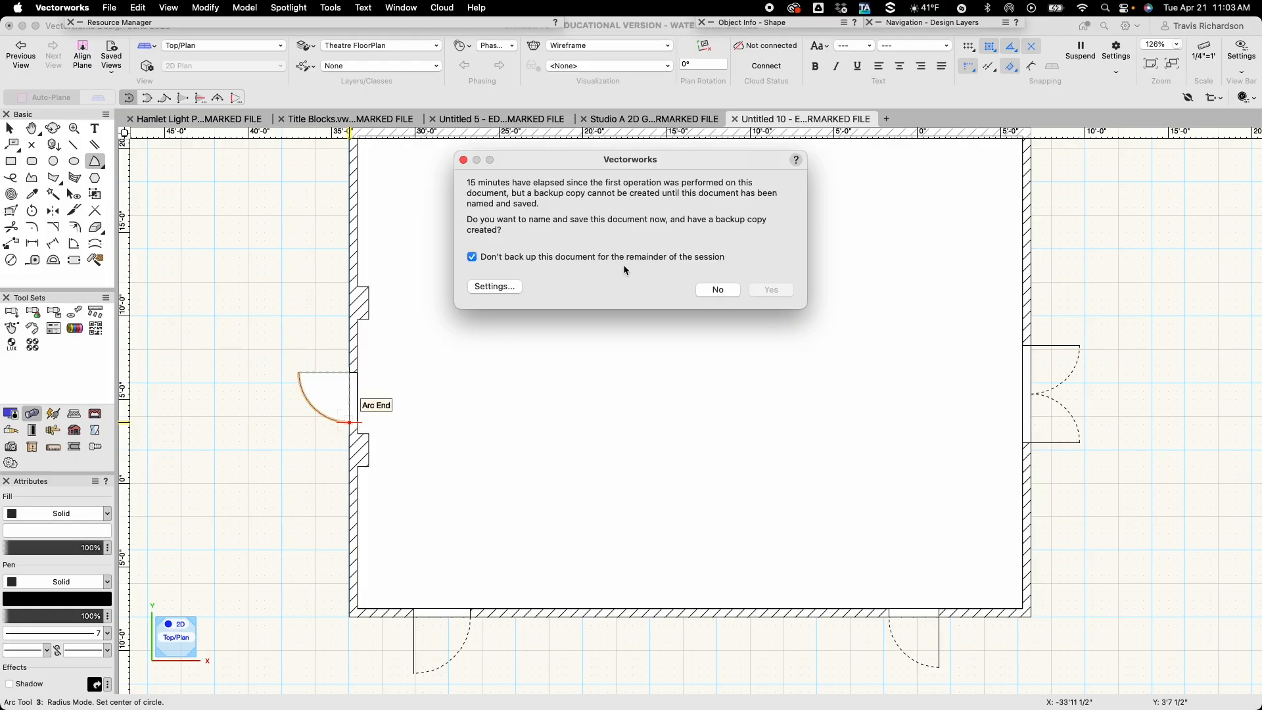
click(721, 290)
Give the left door's swing arc no fill and the VW-01 Short Dashed line type, then deselect it.
key(x)
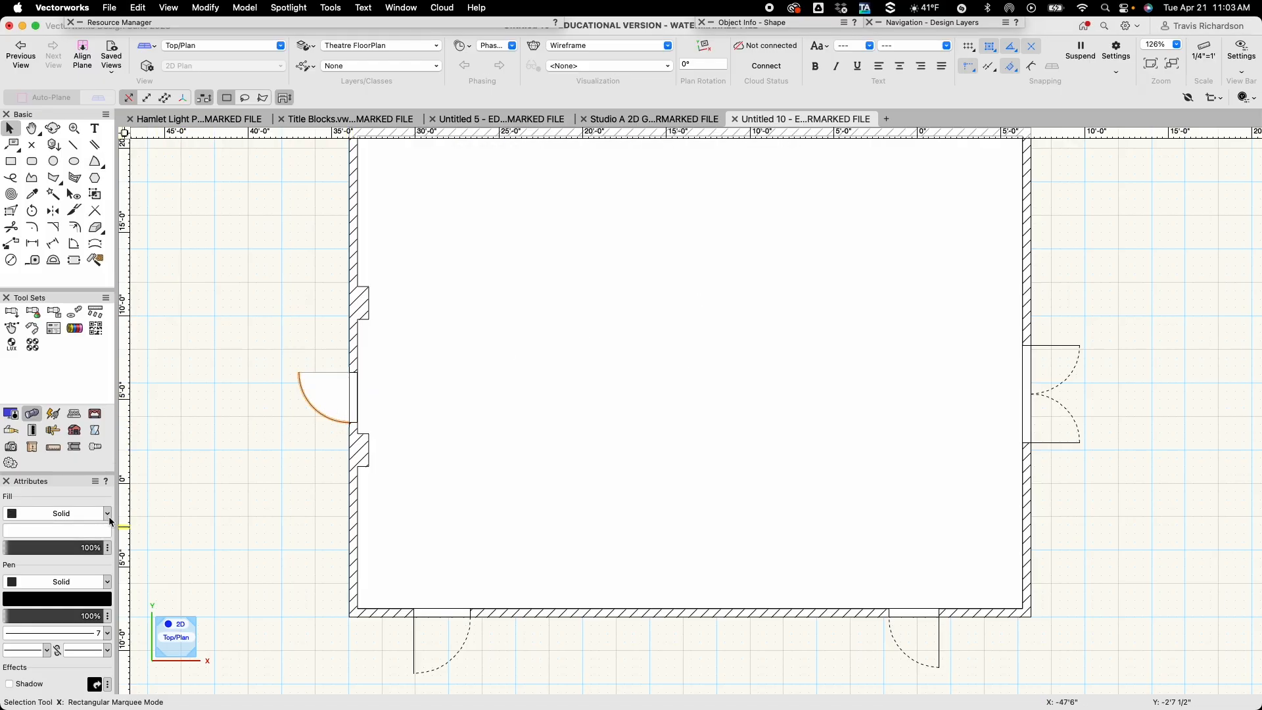
click(70, 516)
click(56, 499)
click(77, 582)
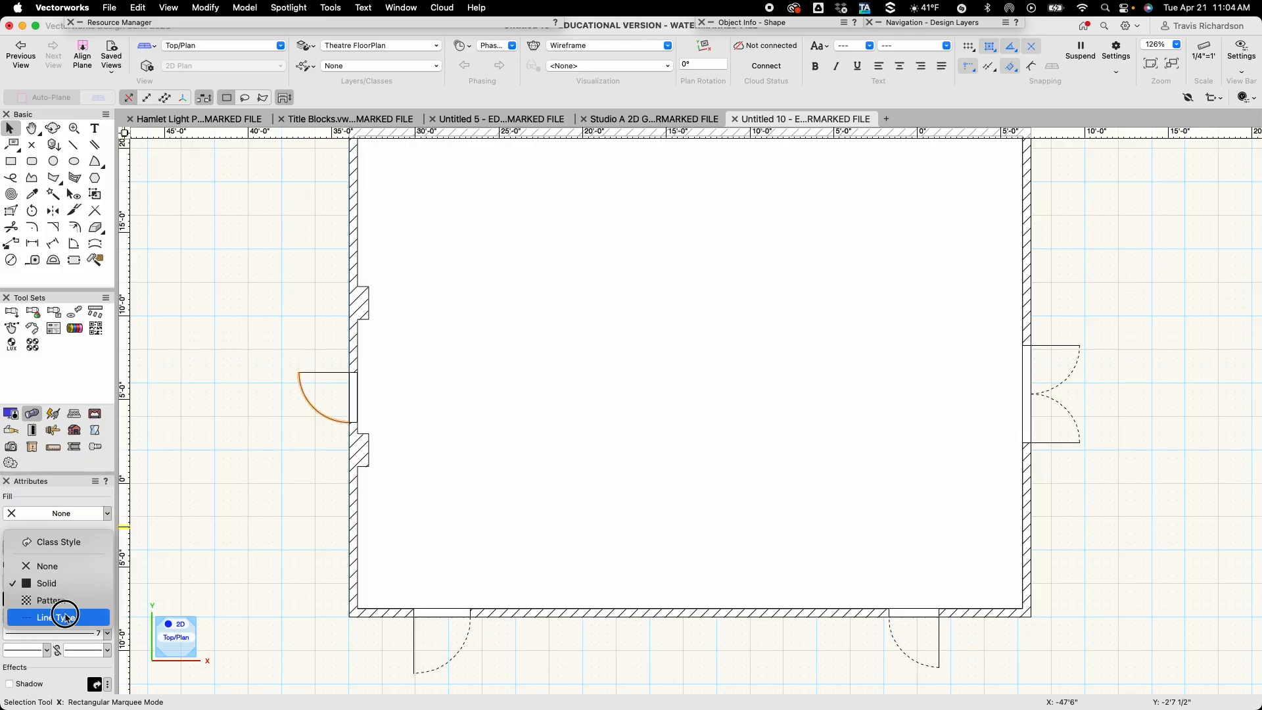
click(64, 613)
click(59, 599)
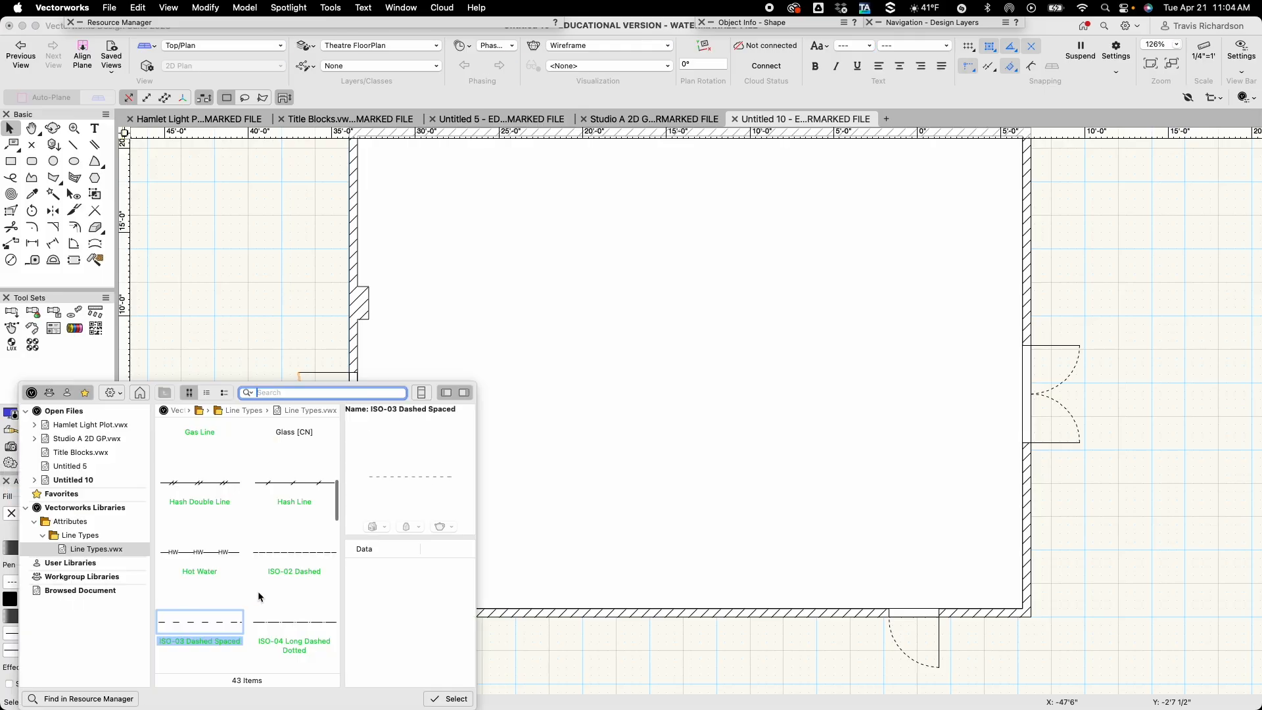
scroll(251, 589, down, 10)
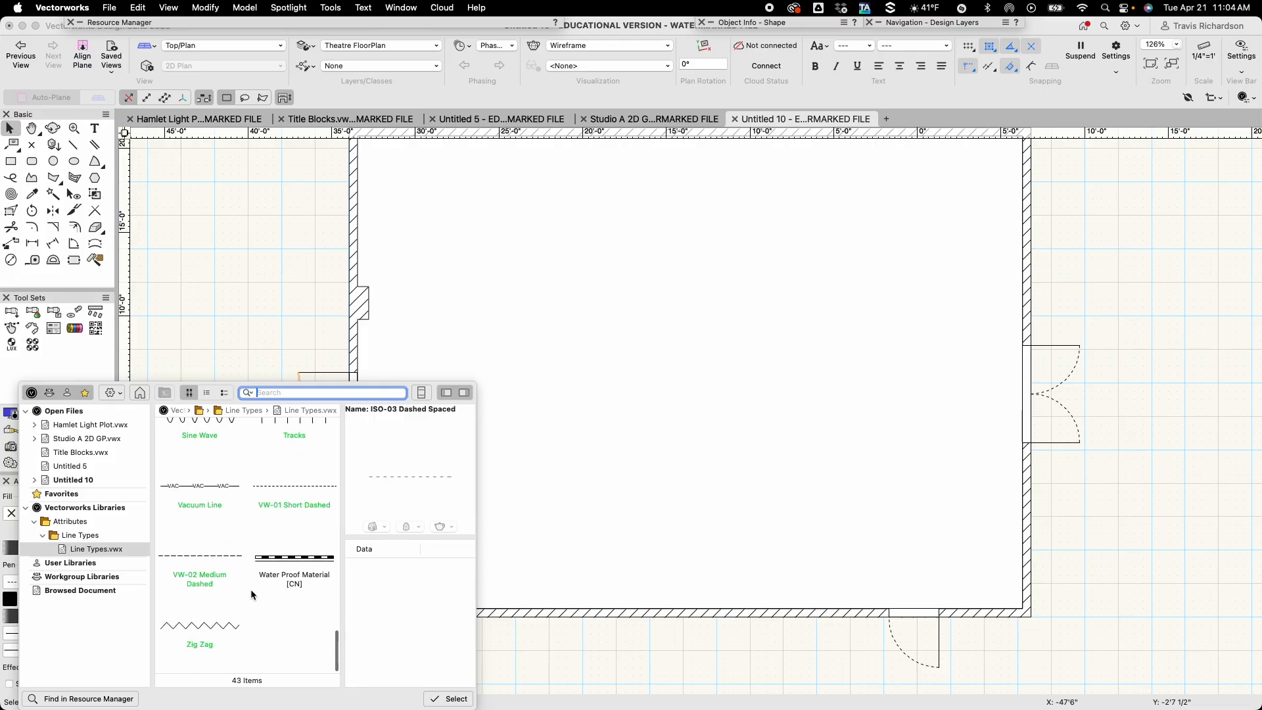
double_click(289, 487)
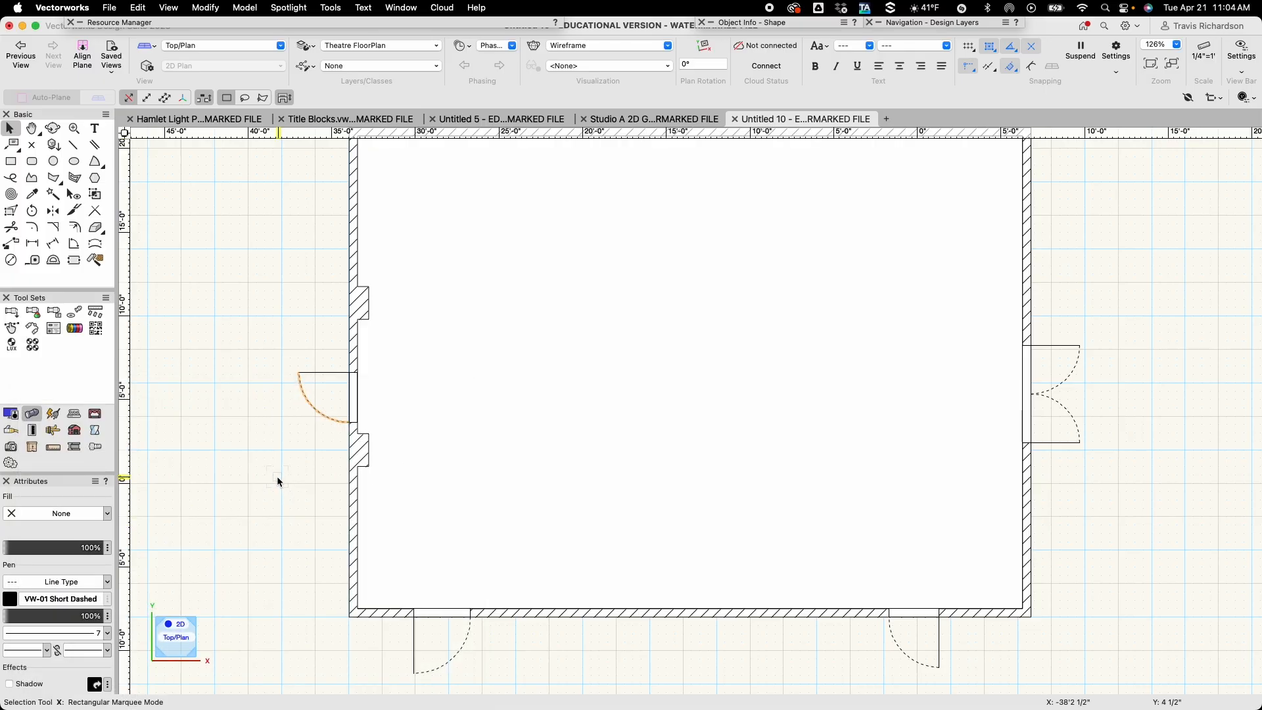
click(277, 481)
key(h)
drag(311, 437, 201, 443)
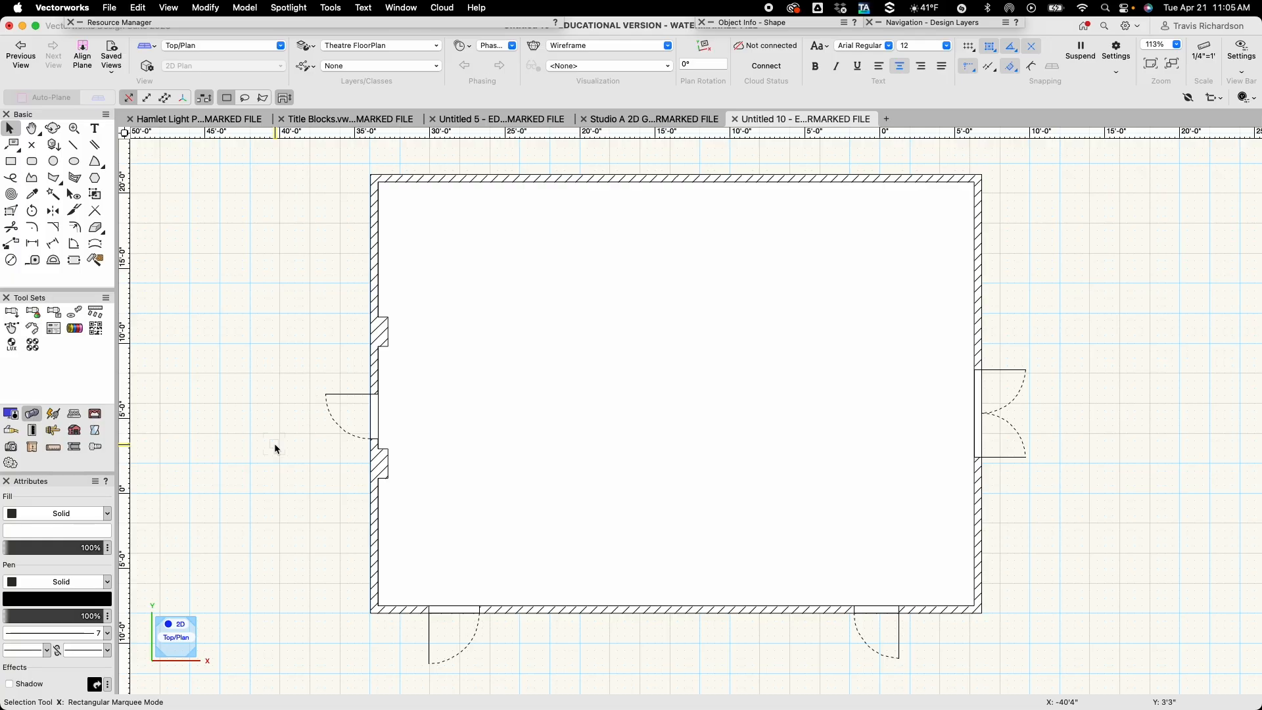
Draw a 4' wide by 8' high rectangle inward and downward from the upper inner corner of the double-door opening.
key(u)
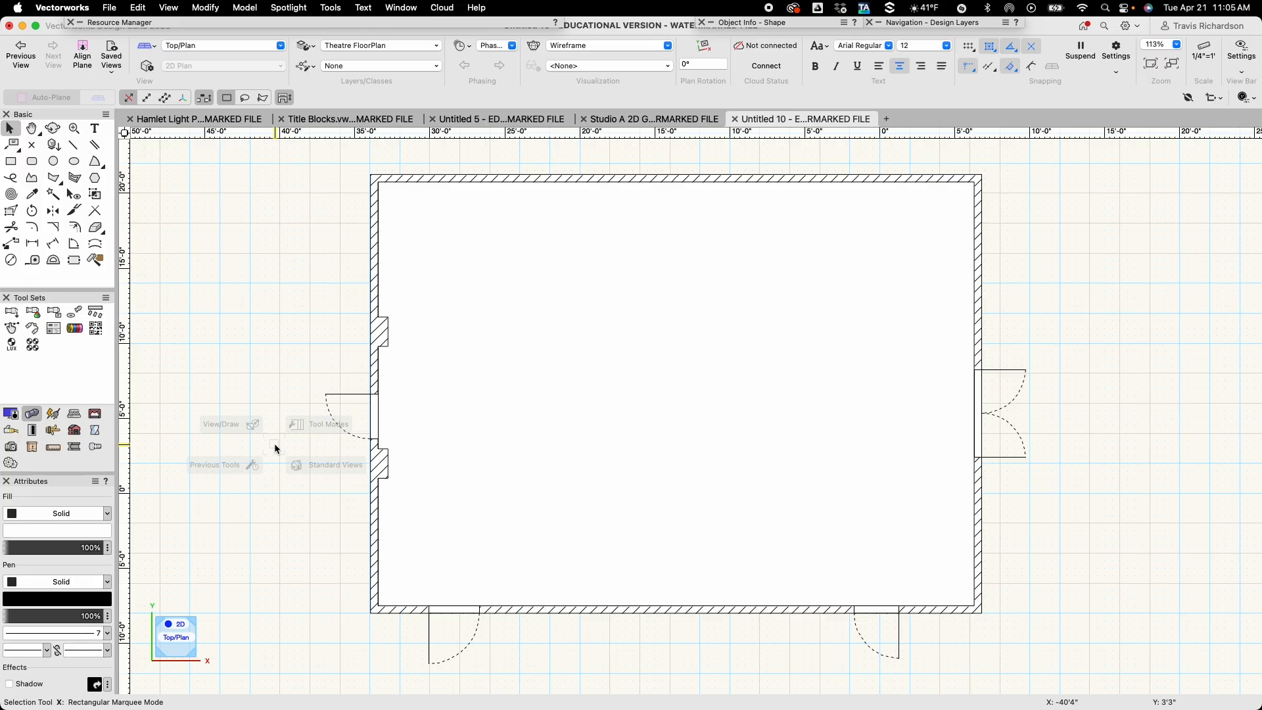
key(4)
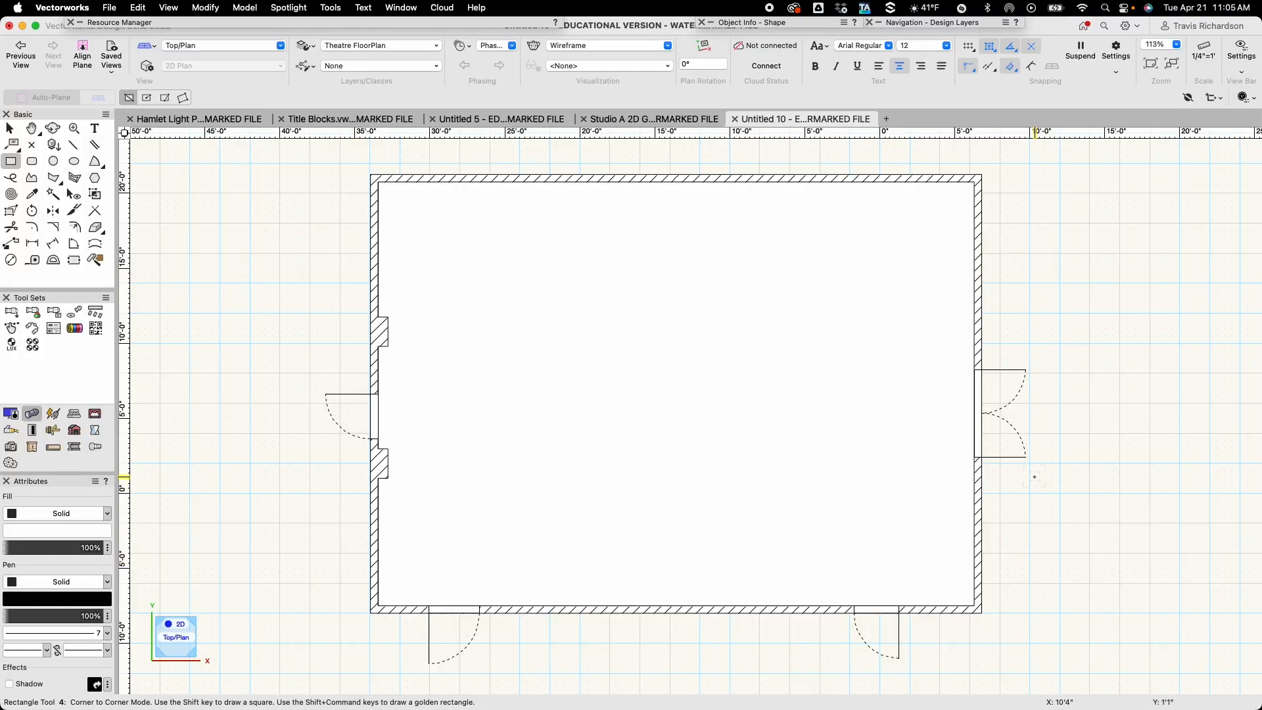
scroll(1057, 465, up, 3)
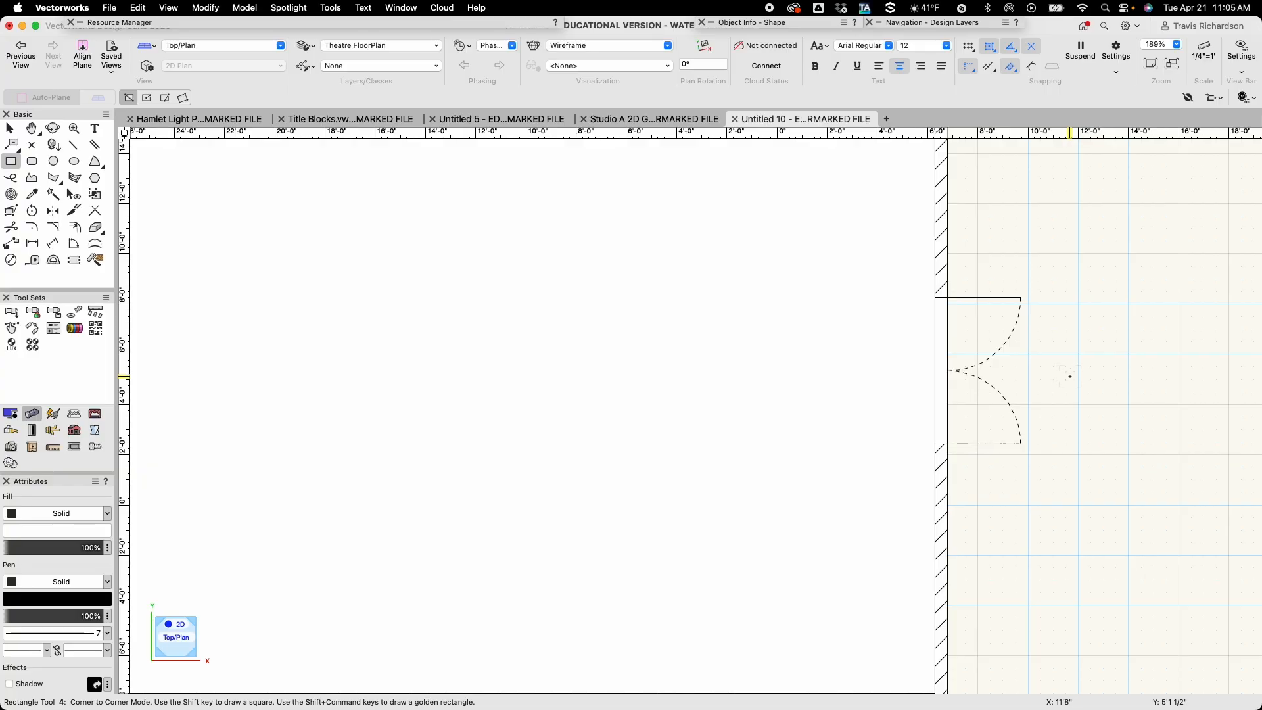
click(935, 297)
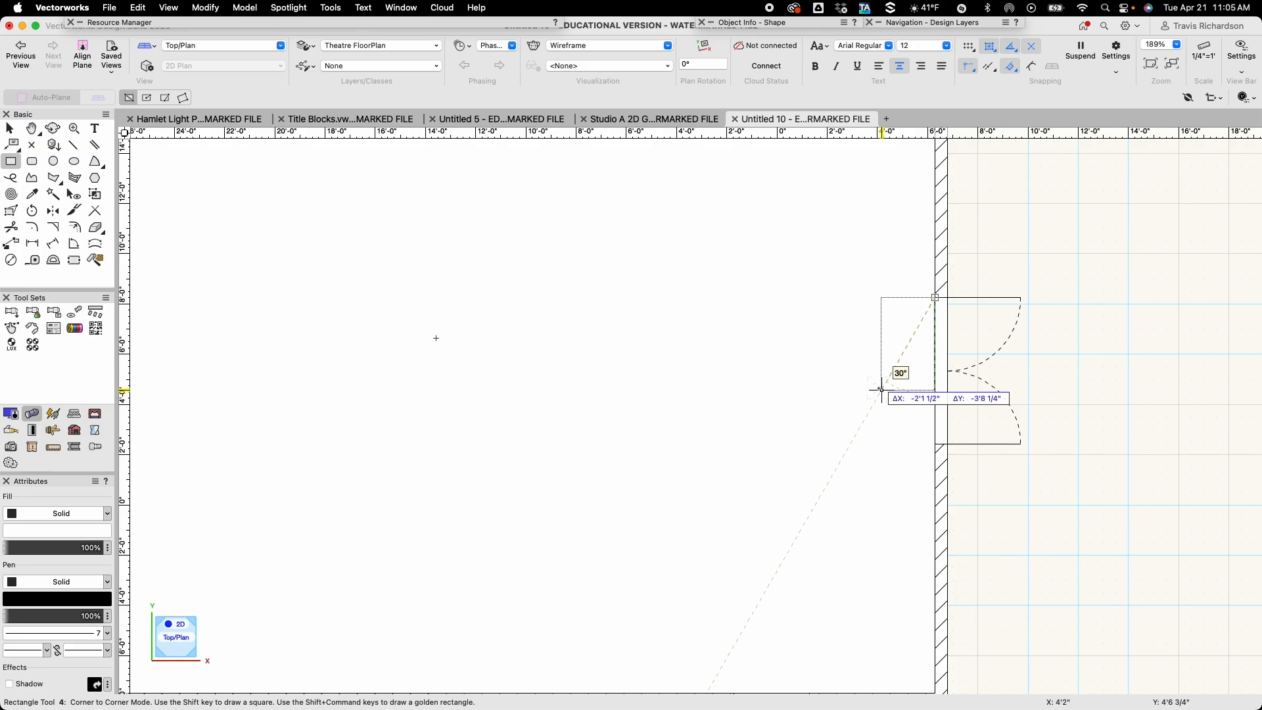
key(Tab)
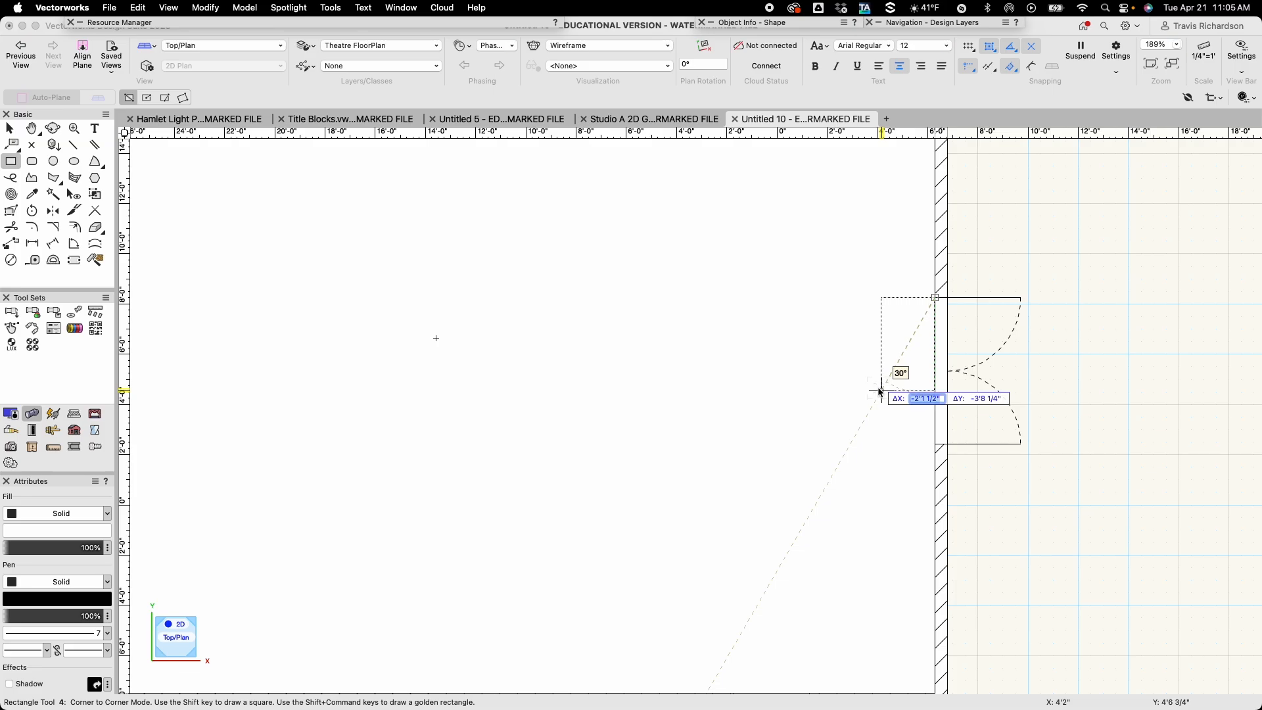
text(-4)
key(Tab)
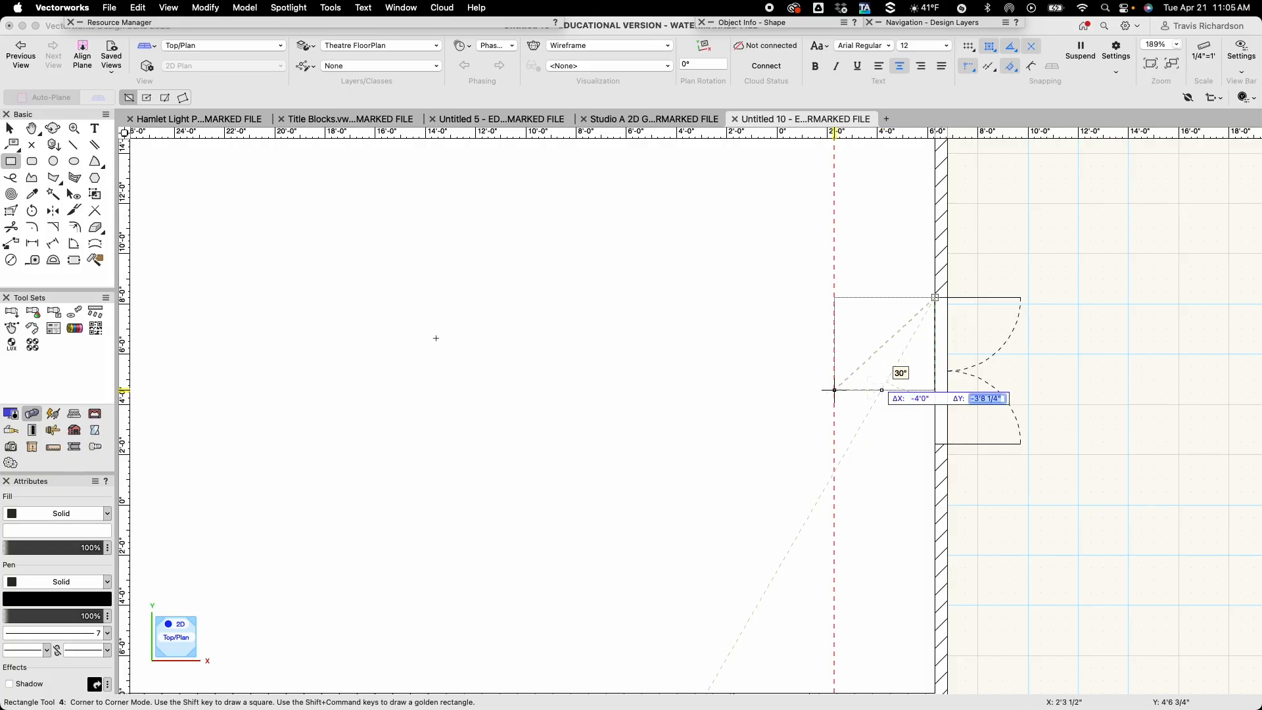
text(-8)
key(Tab)
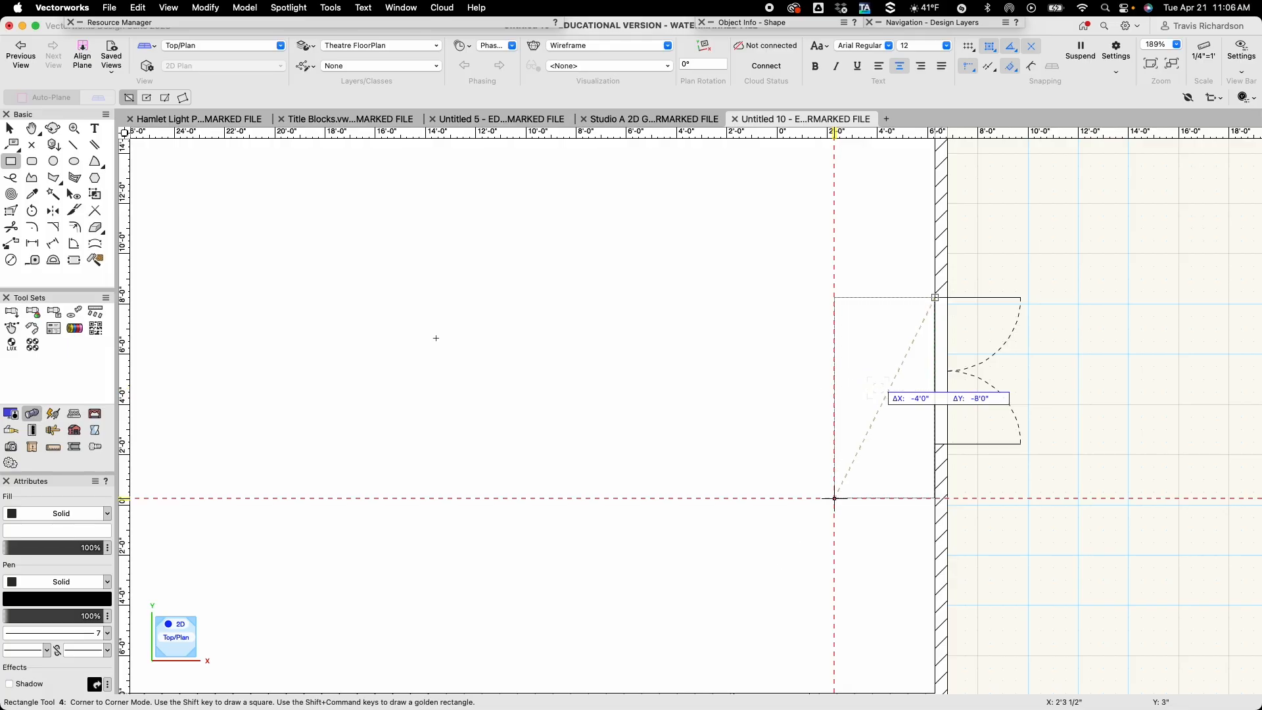
key(Return)
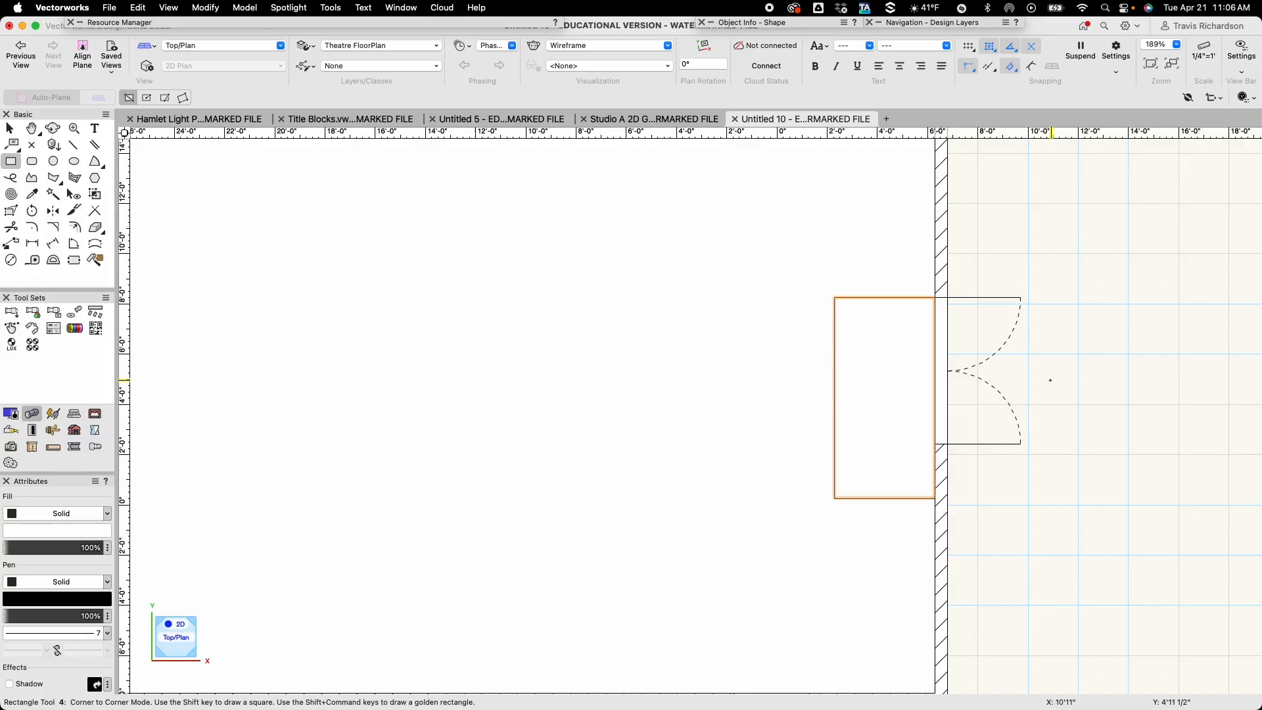
Move the 4' by 8' rectangle up 1'3" along the right wall and deselect it.
key(x)
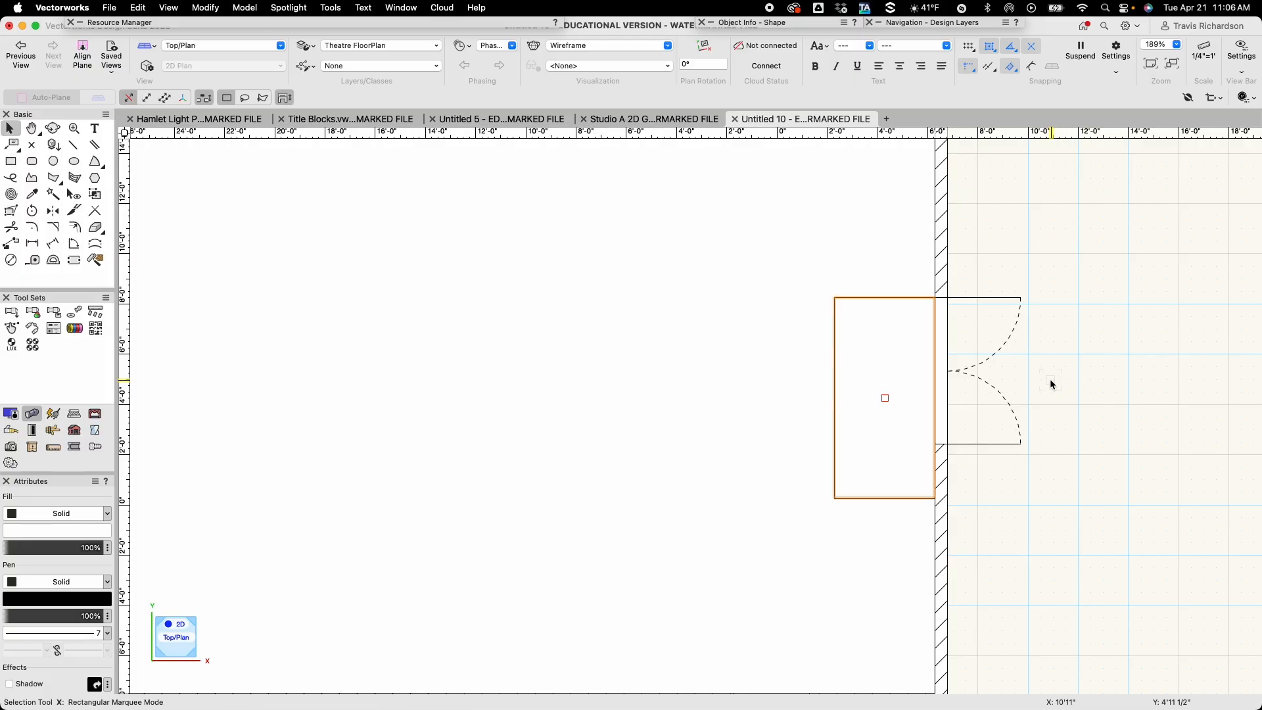
key(super+m)
key(Tab)
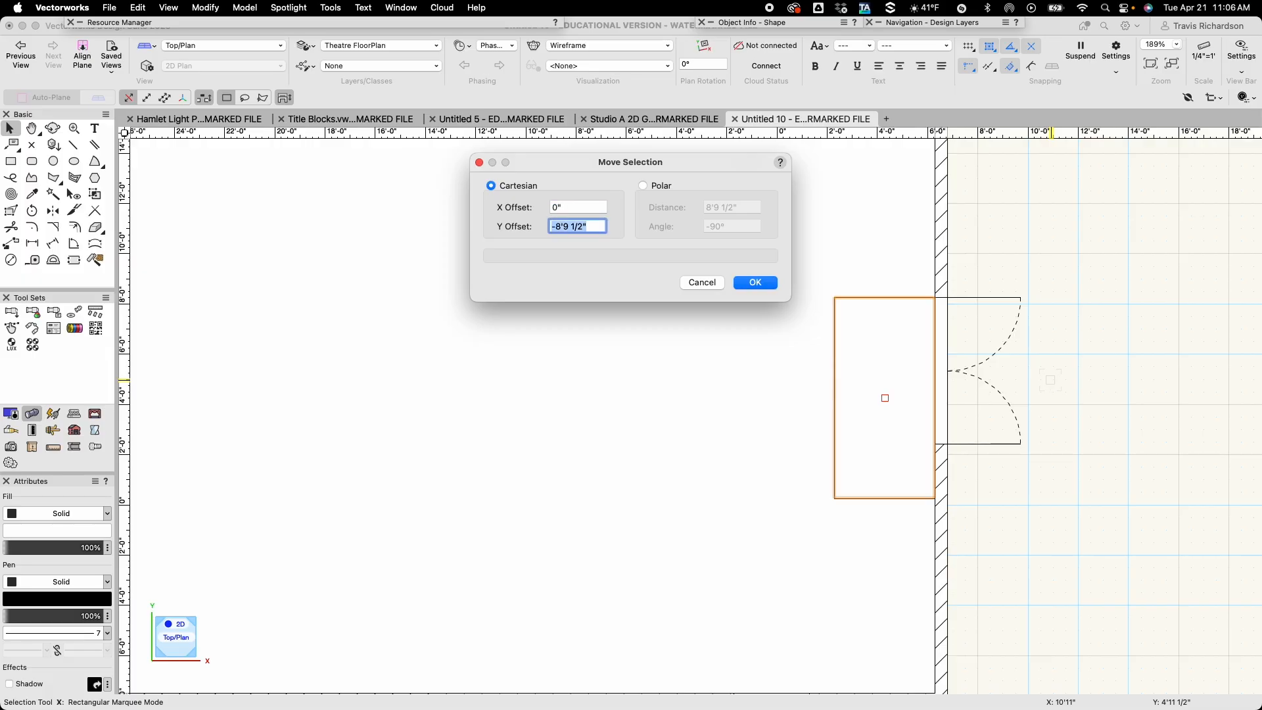
key(BackSpace)
text(1'3)
key(Return)
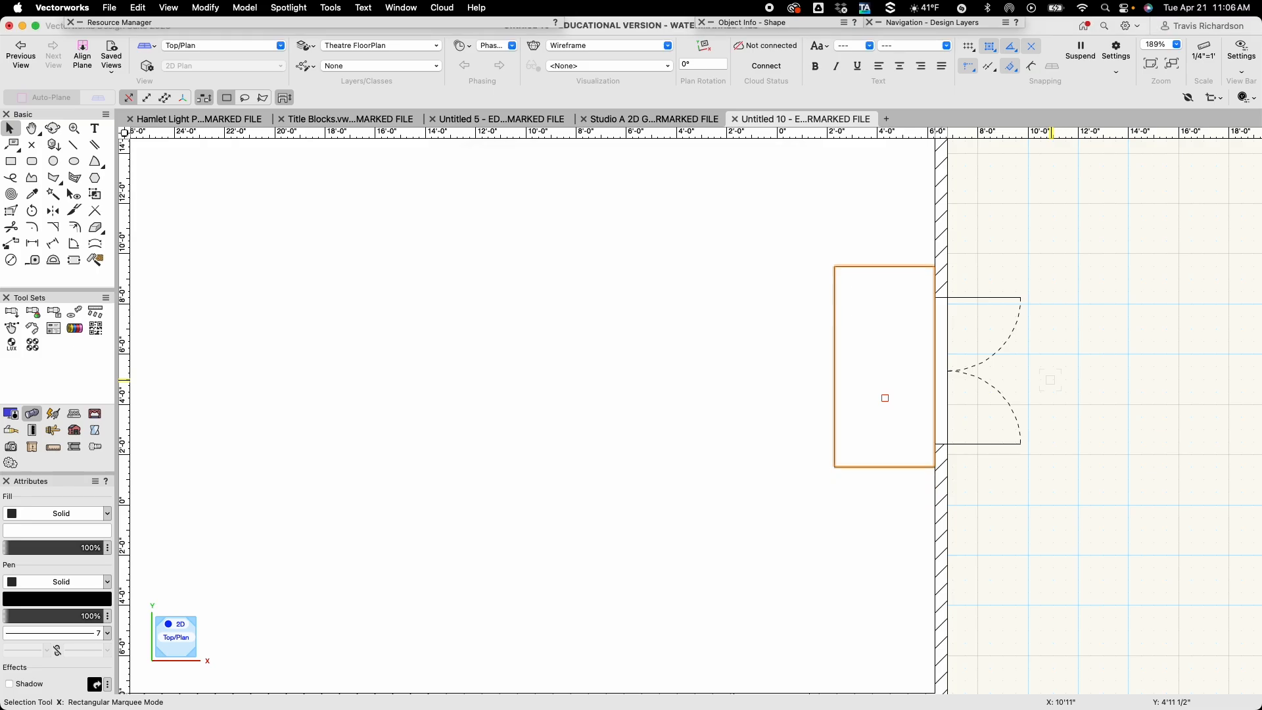
click(1048, 263)
Draw a 5'2" wide by 7' high rectangle inward and downward from the lower right corner of the 4' by 8' rectangle.
key(4)
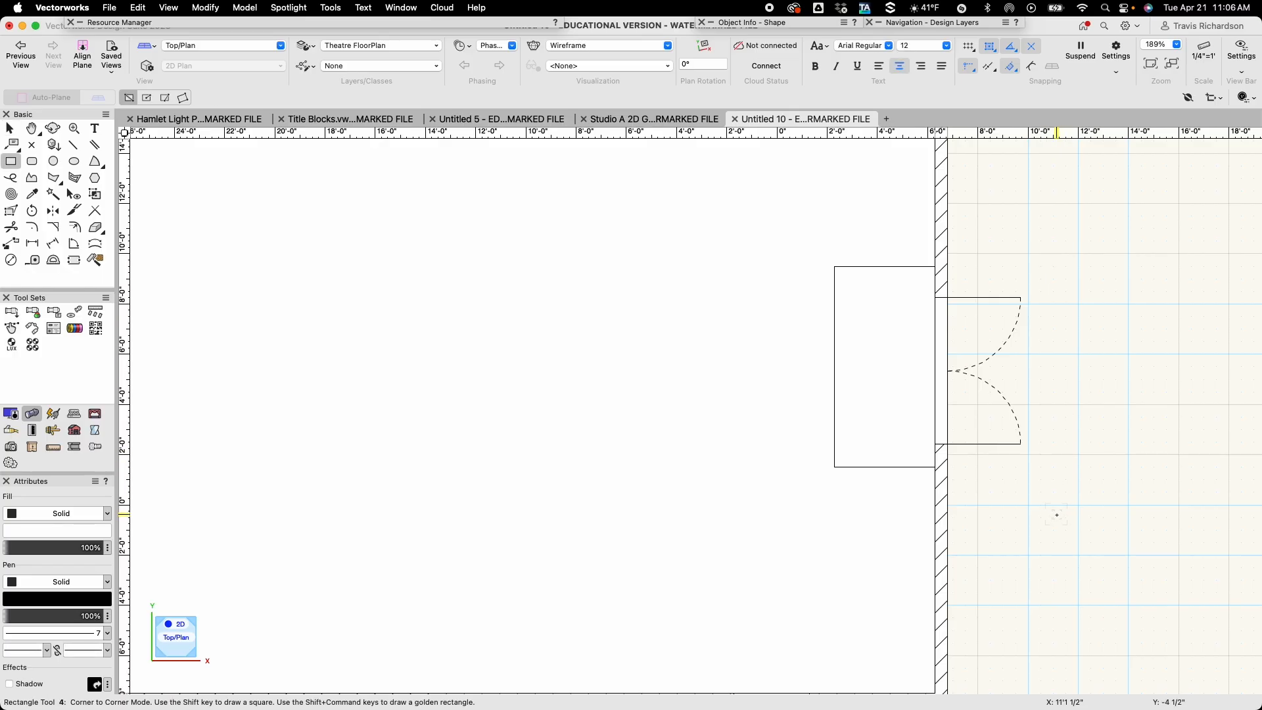
click(935, 467)
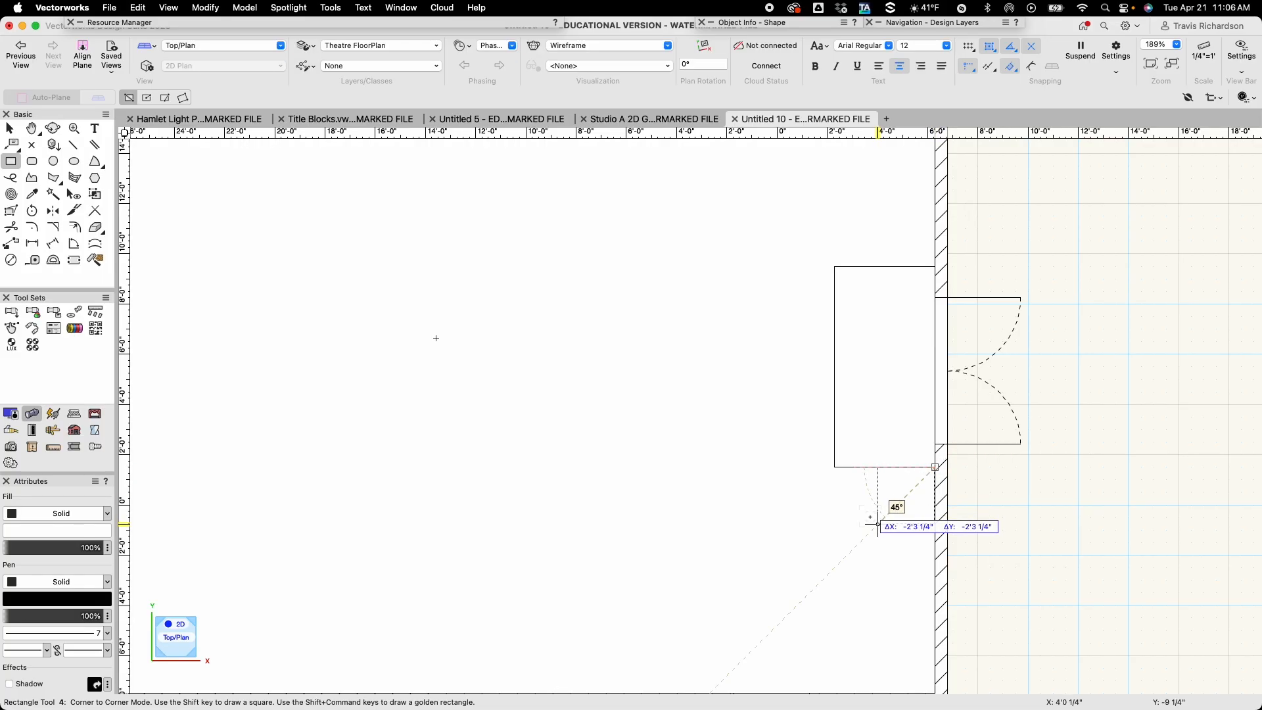
key(Tab)
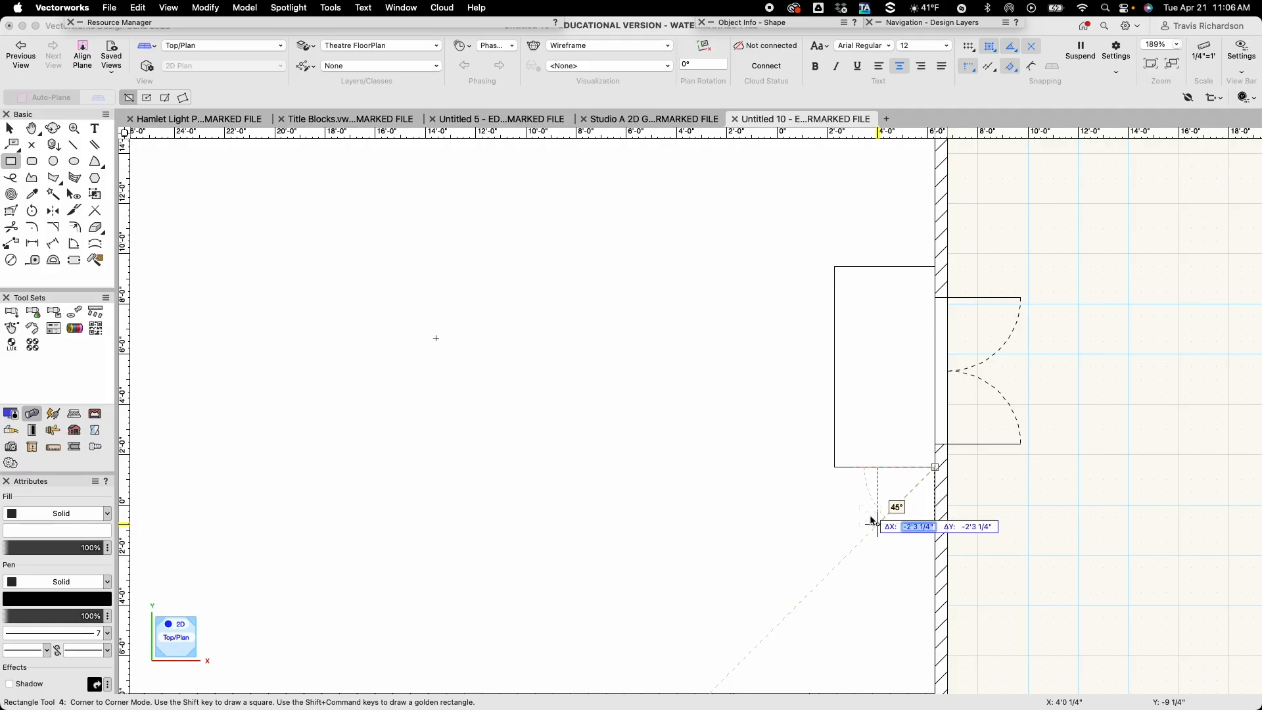
text(-5'2)
key(Tab)
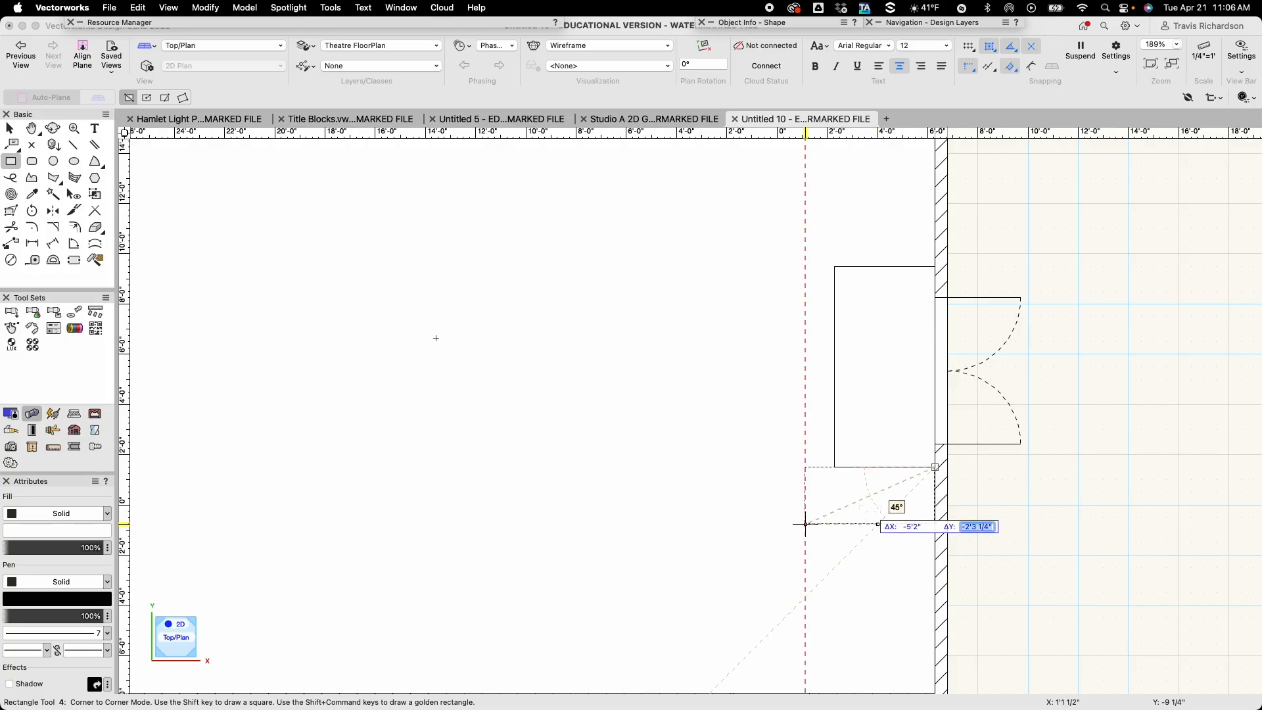
text(-7)
key(Tab)
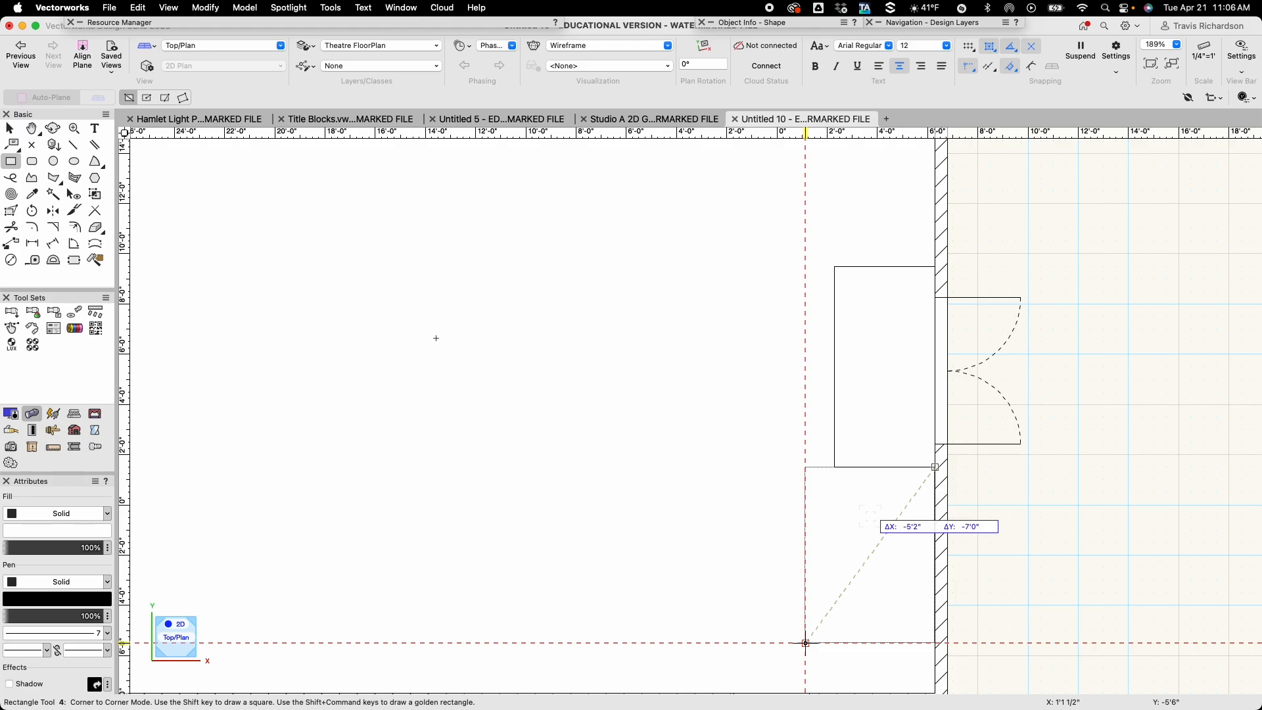
key(Return)
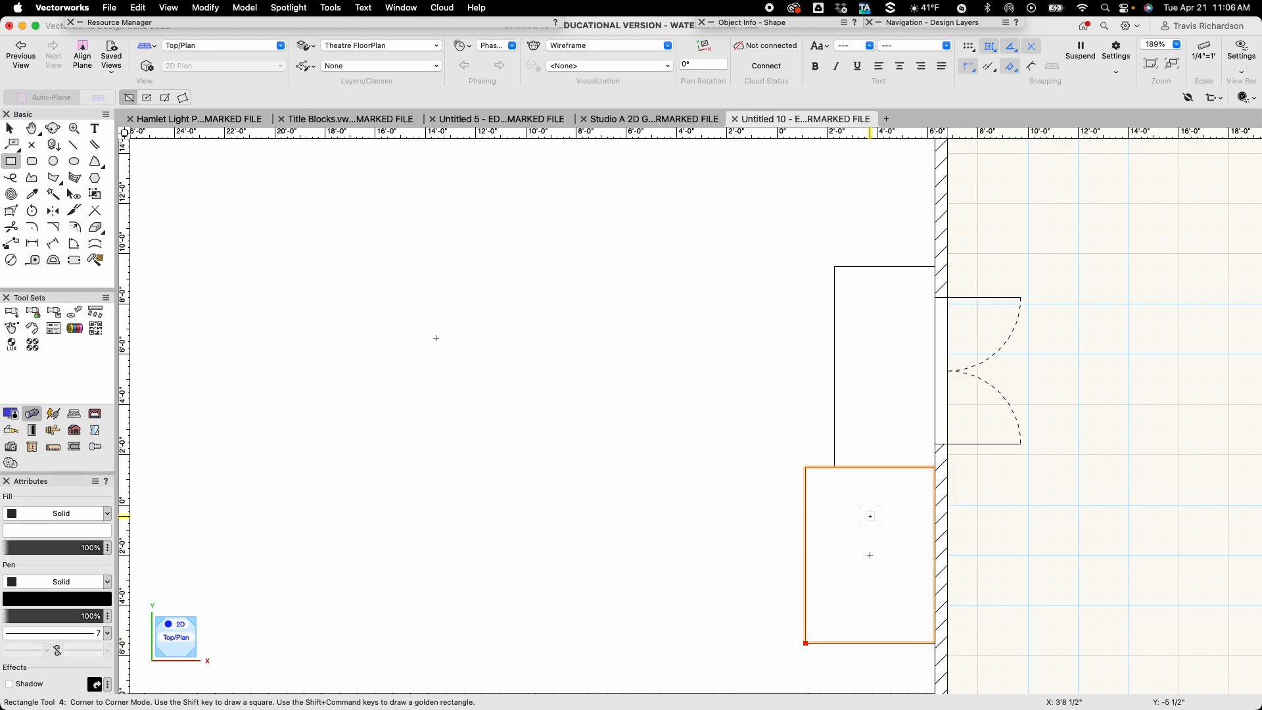
Draw a 2'9" wide by 2' high rectangle inward and downward from the 5'2" by 7' rectangle's lower right corner, and deselect it.
drag(870, 516, 854, 386)
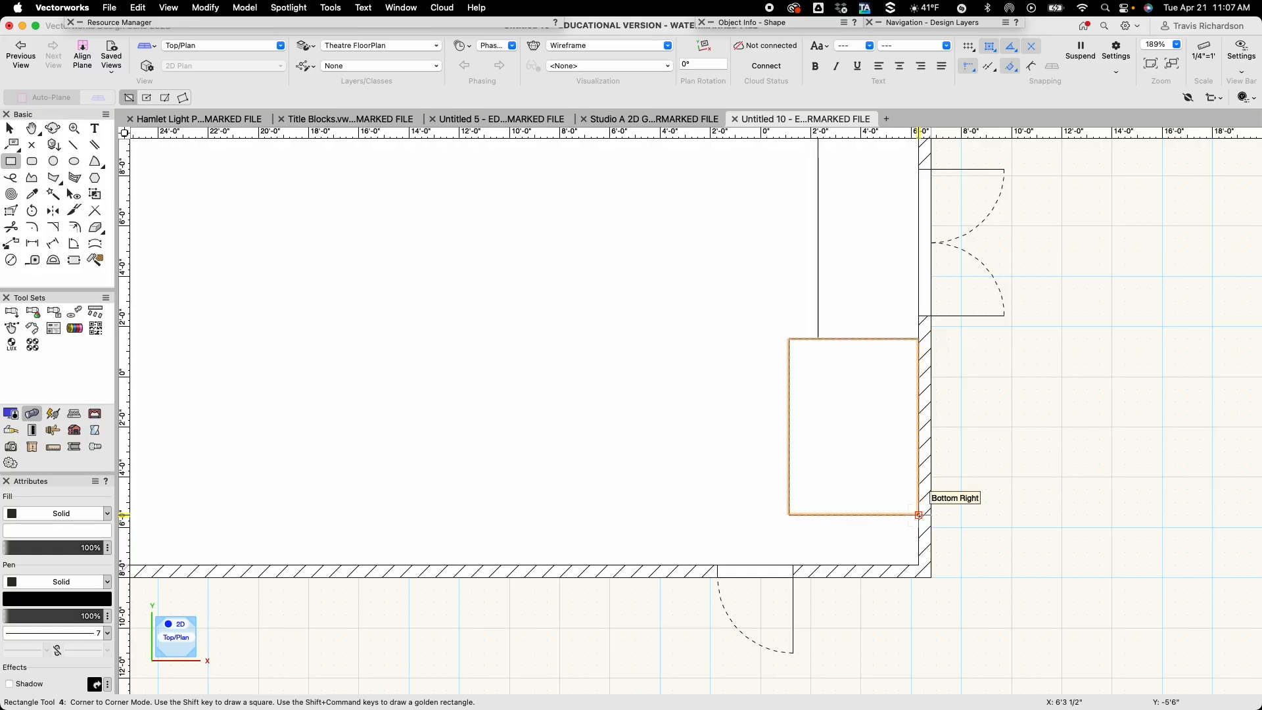
click(919, 515)
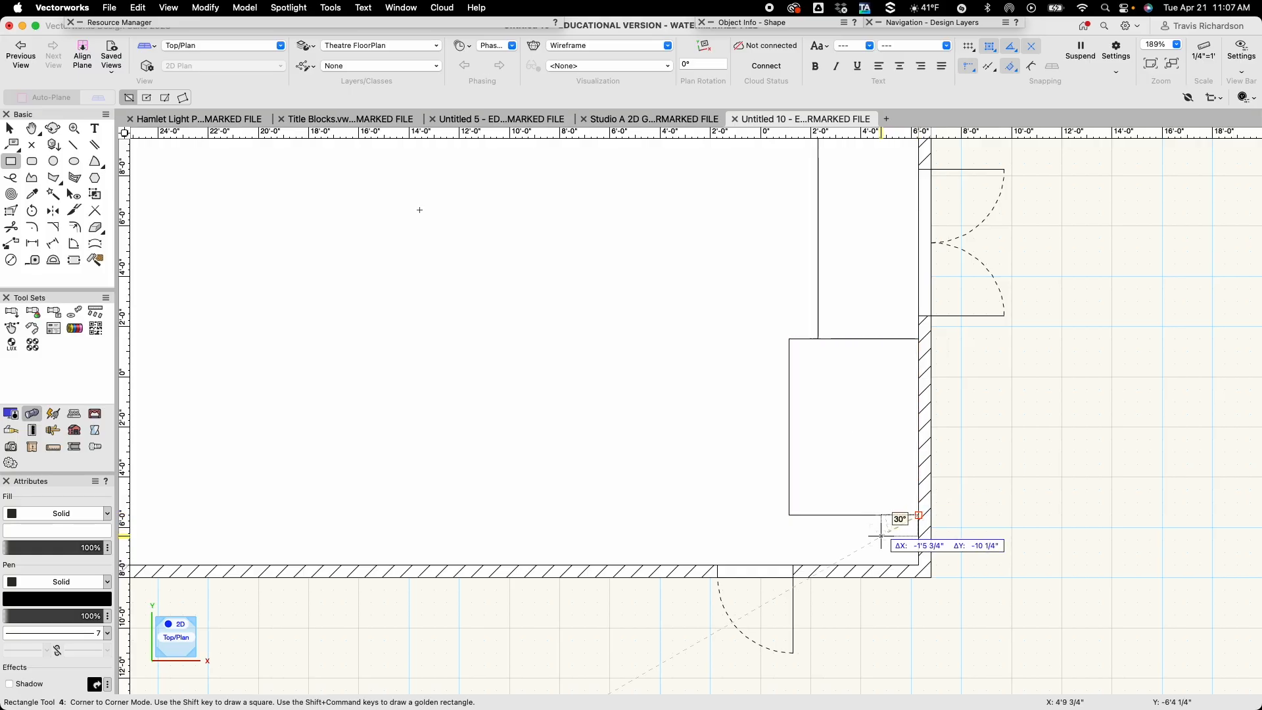
key(Tab)
key(BackSpace)
text(-2'9)
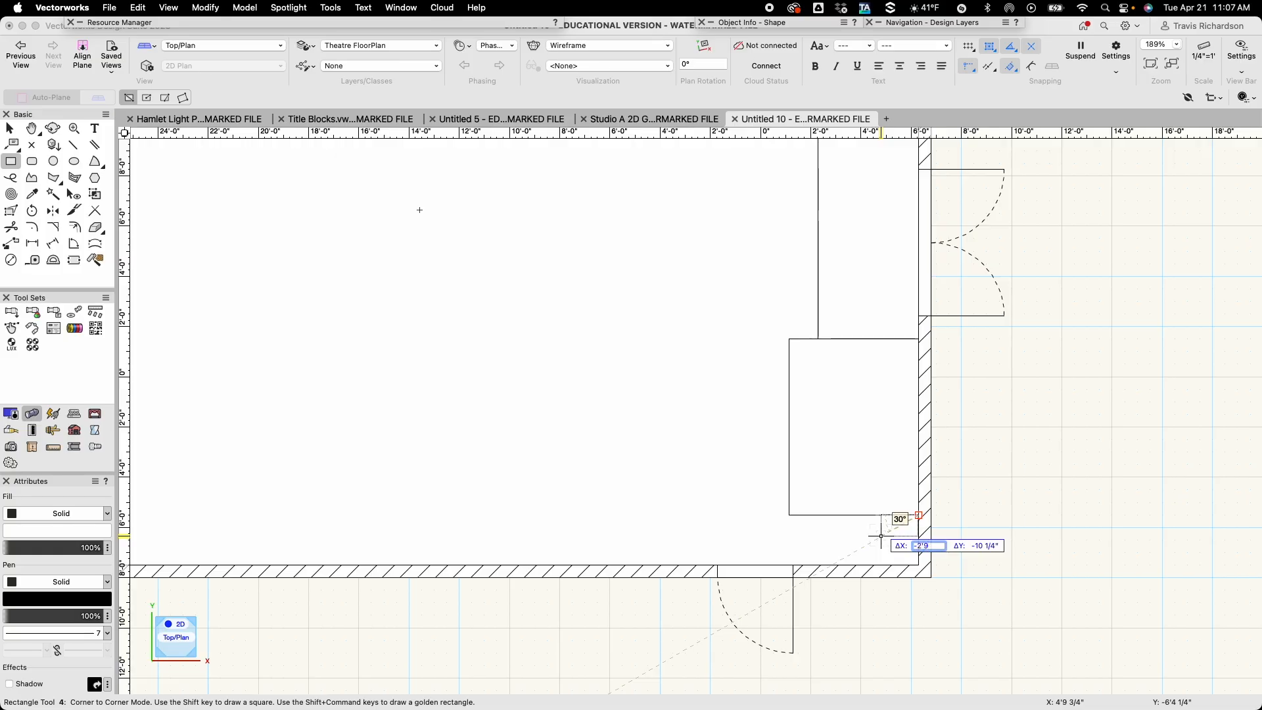
key(Tab)
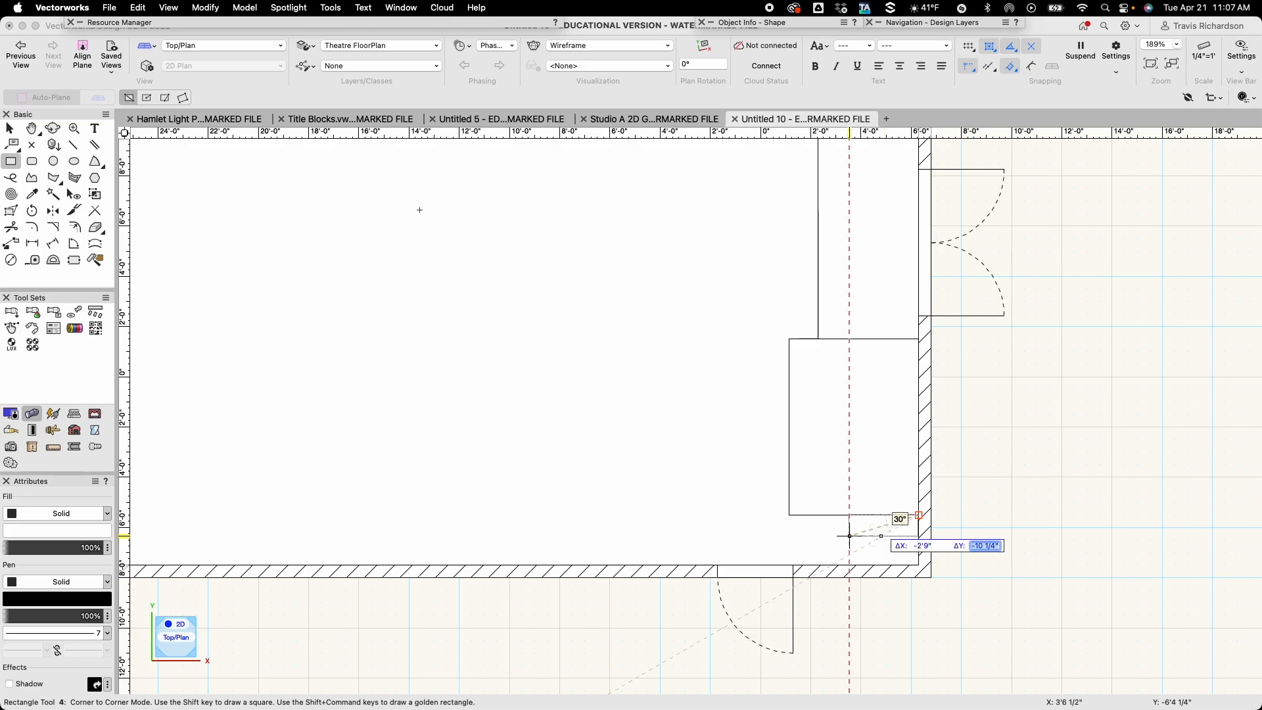
text(-2)
key(Tab)
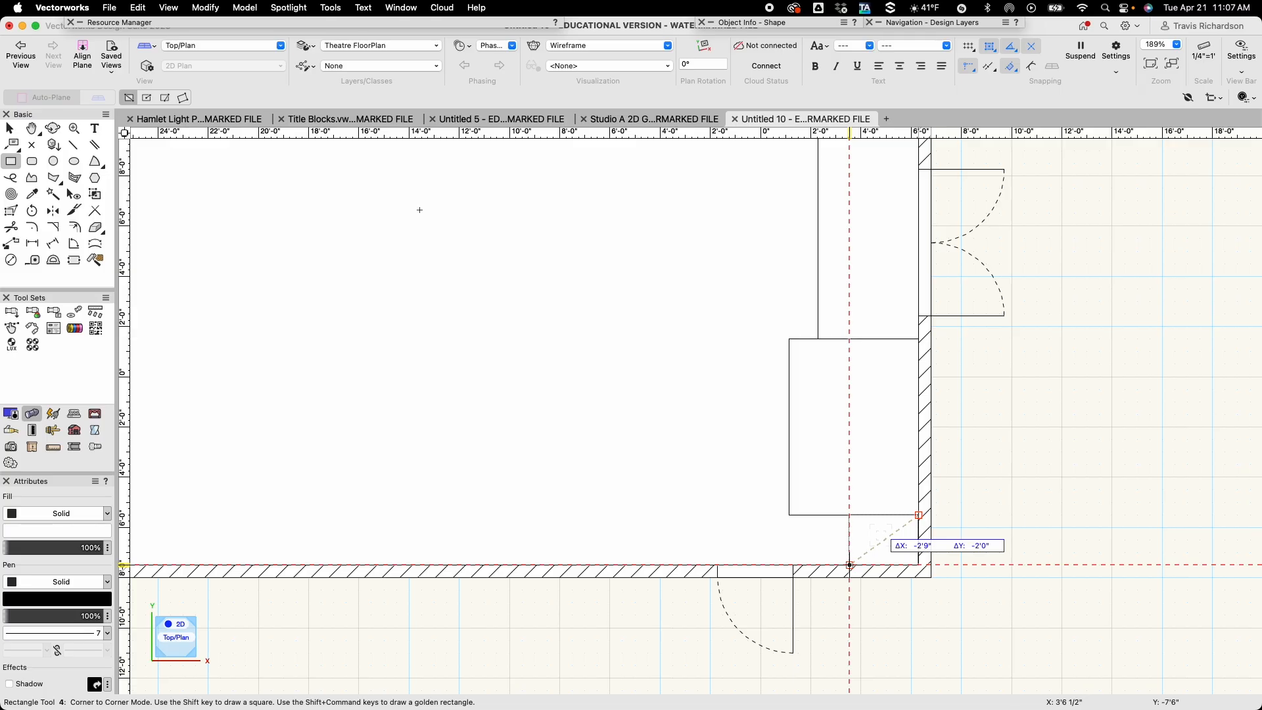
key(Return)
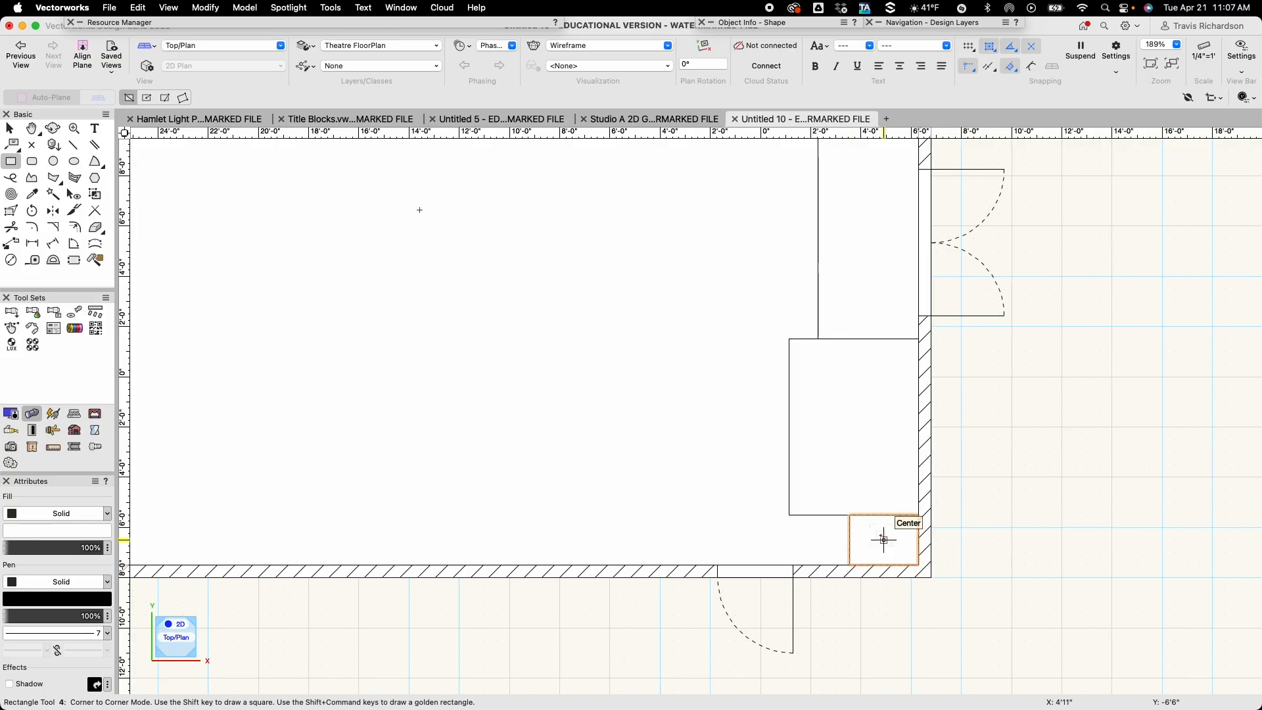
key(x)
click(989, 484)
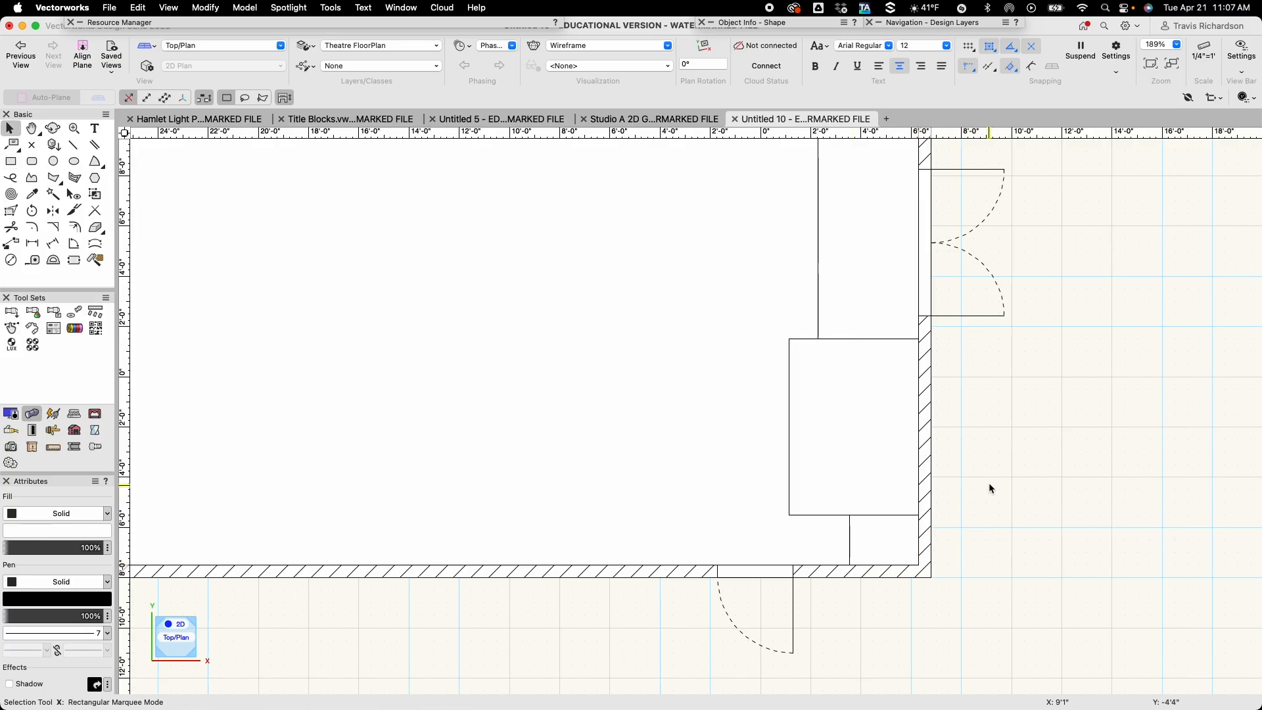
mouse_move(989, 484)
middle_down()
mouse_move(995, 504)
mouse_move(1015, 490)
middle_up()
click(932, 231)
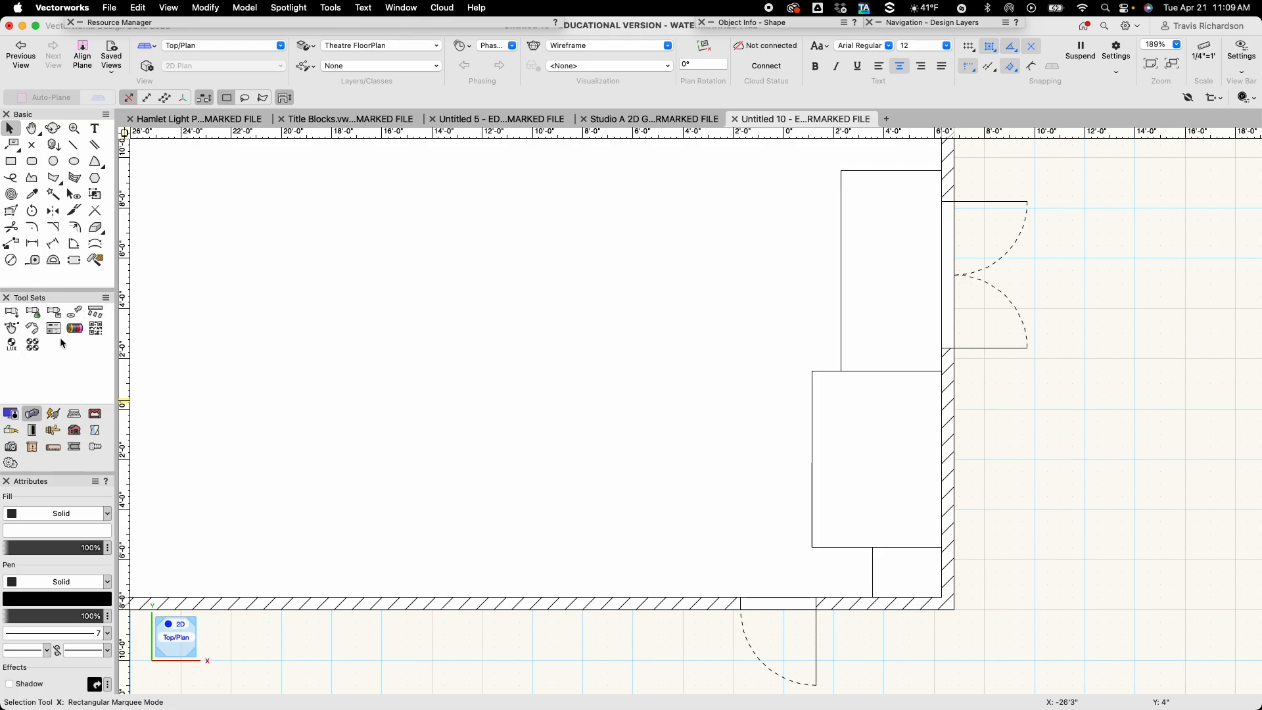
Activate the Soft Goods tool and set the curtain height in its object preferences.
click(96, 415)
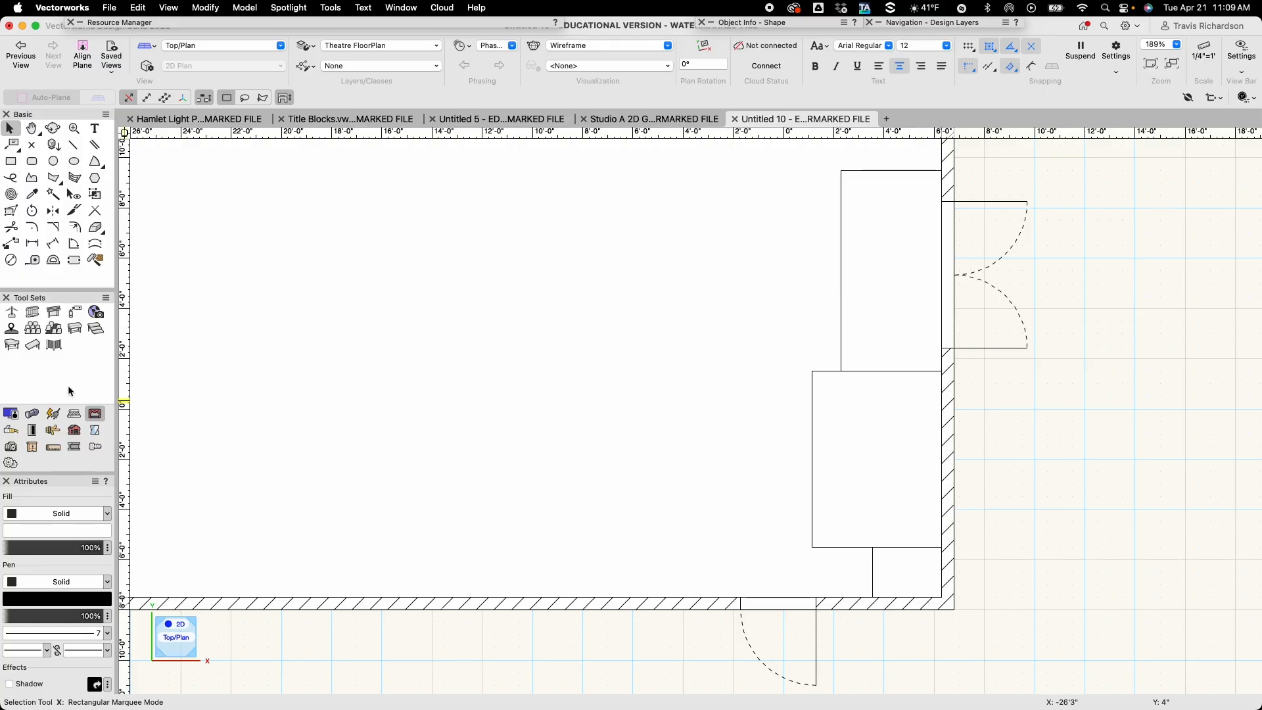
click(58, 349)
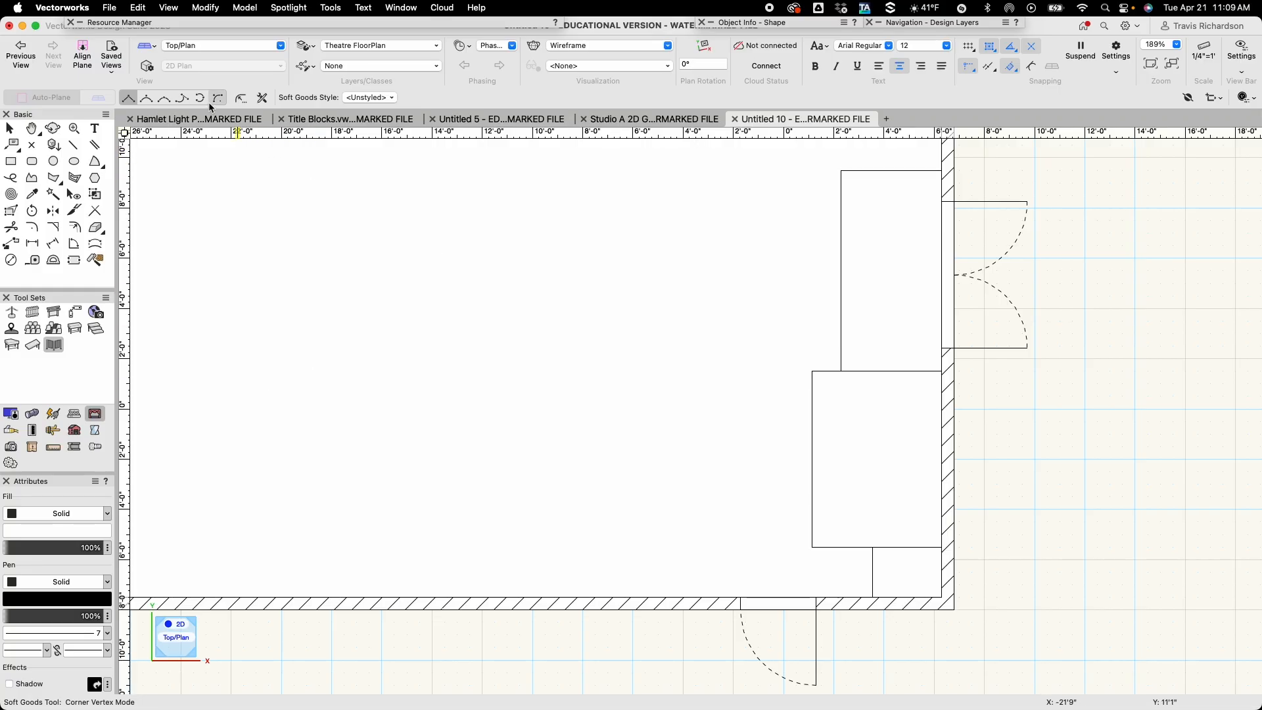
click(265, 99)
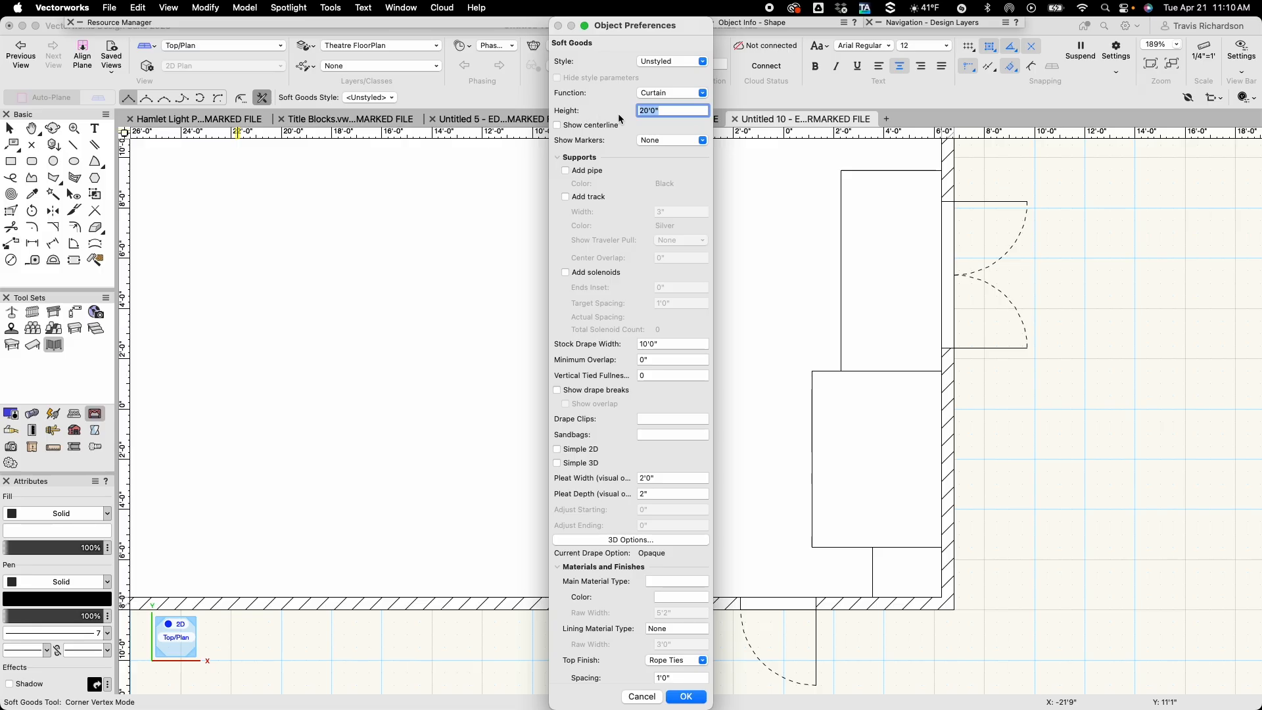
text(')
click(687, 698)
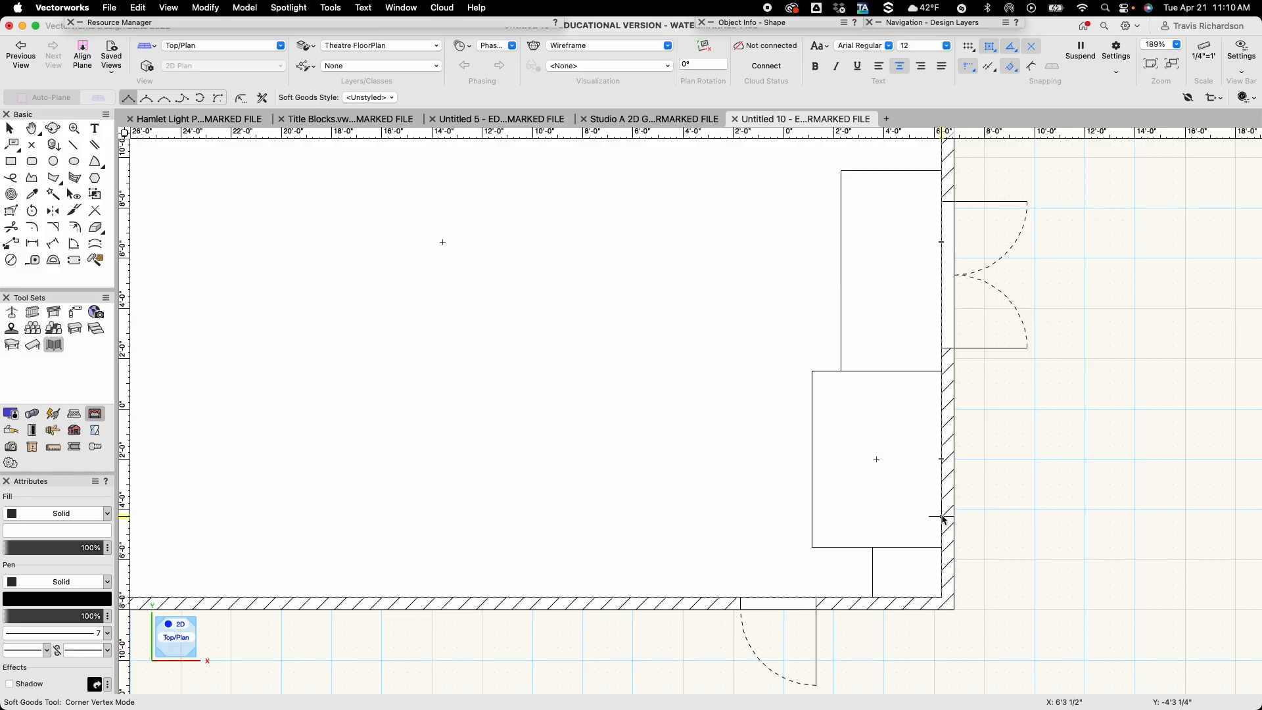
Make Soft Goods the active design layer and set the layer options to Show/Snap Others.
mouse_move(936, 25)
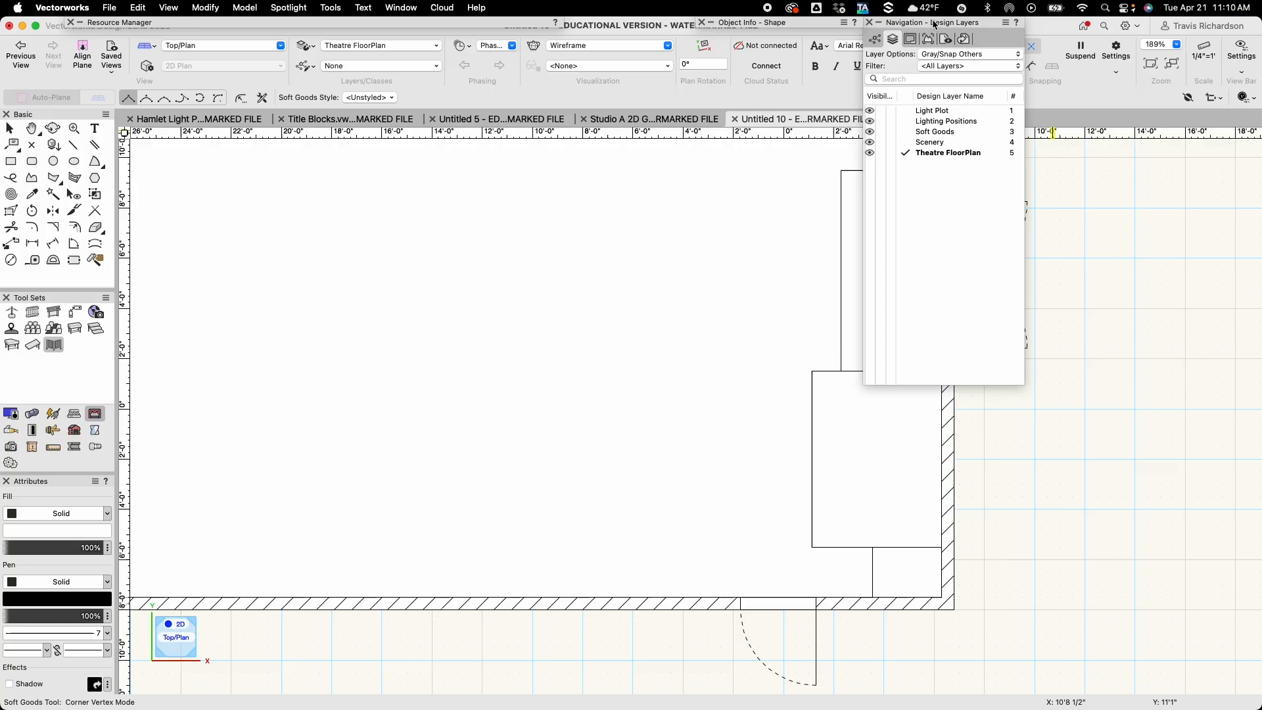
click(904, 133)
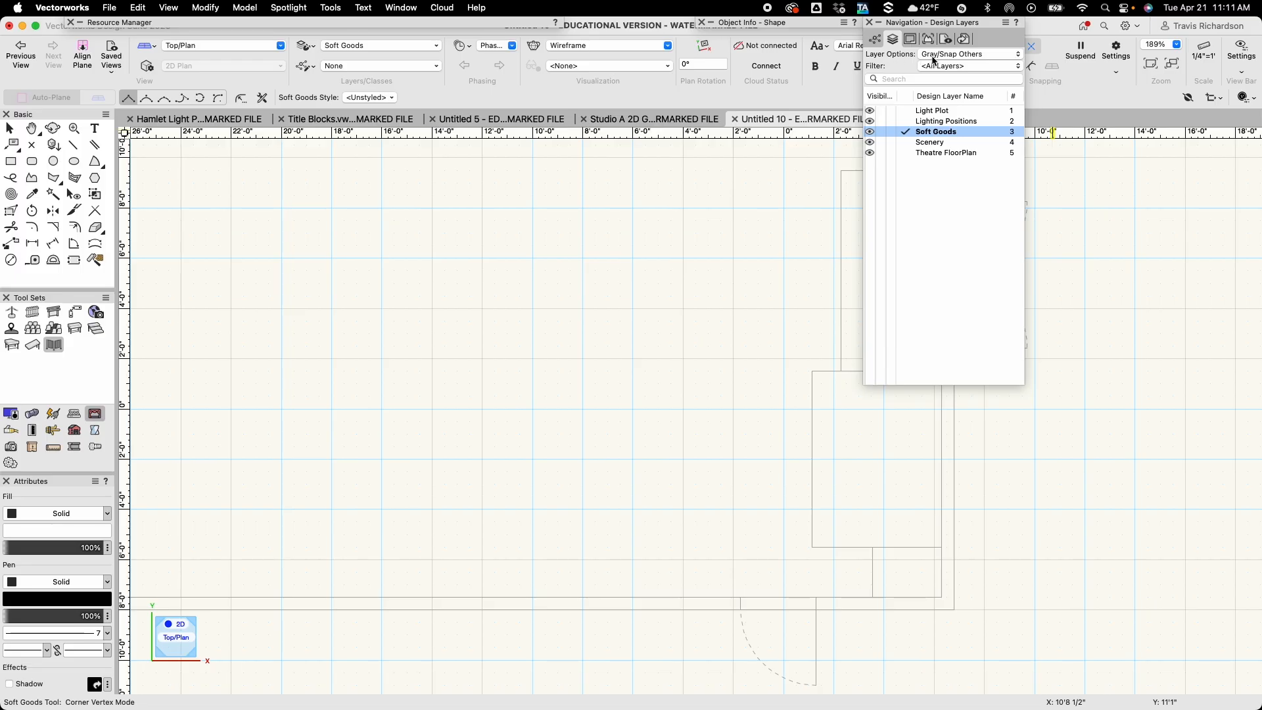
click(969, 60)
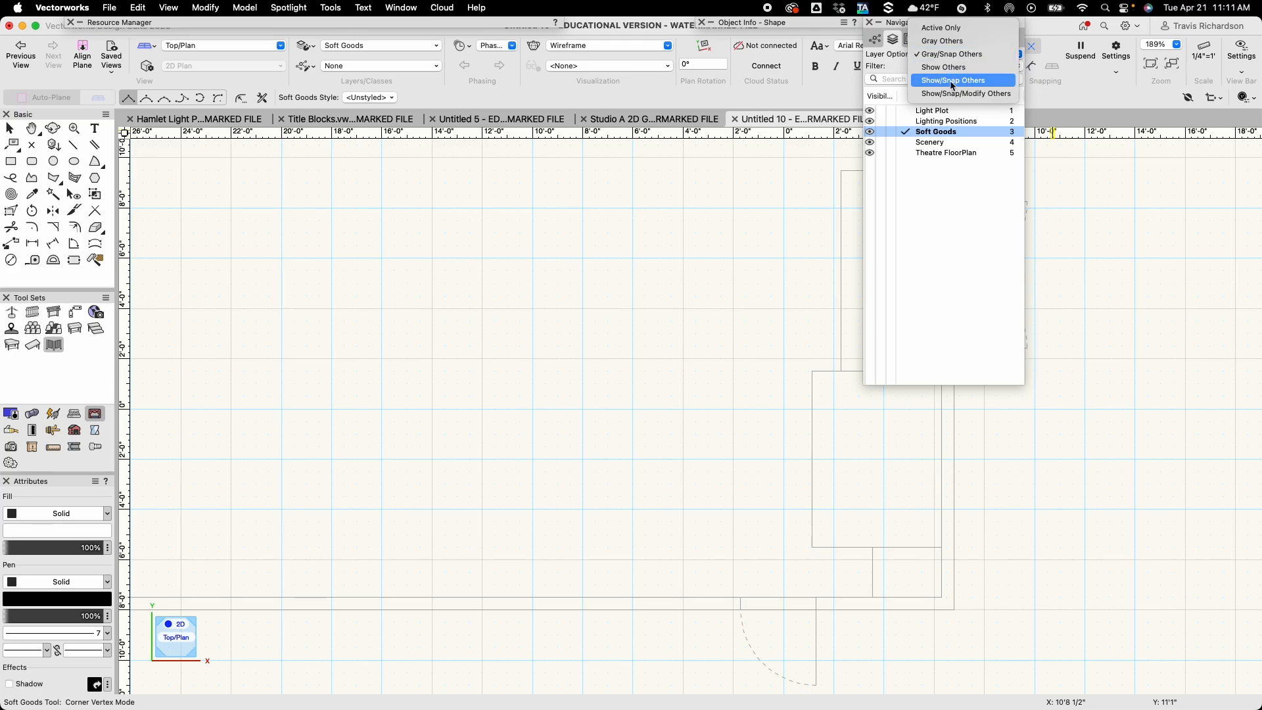
click(954, 80)
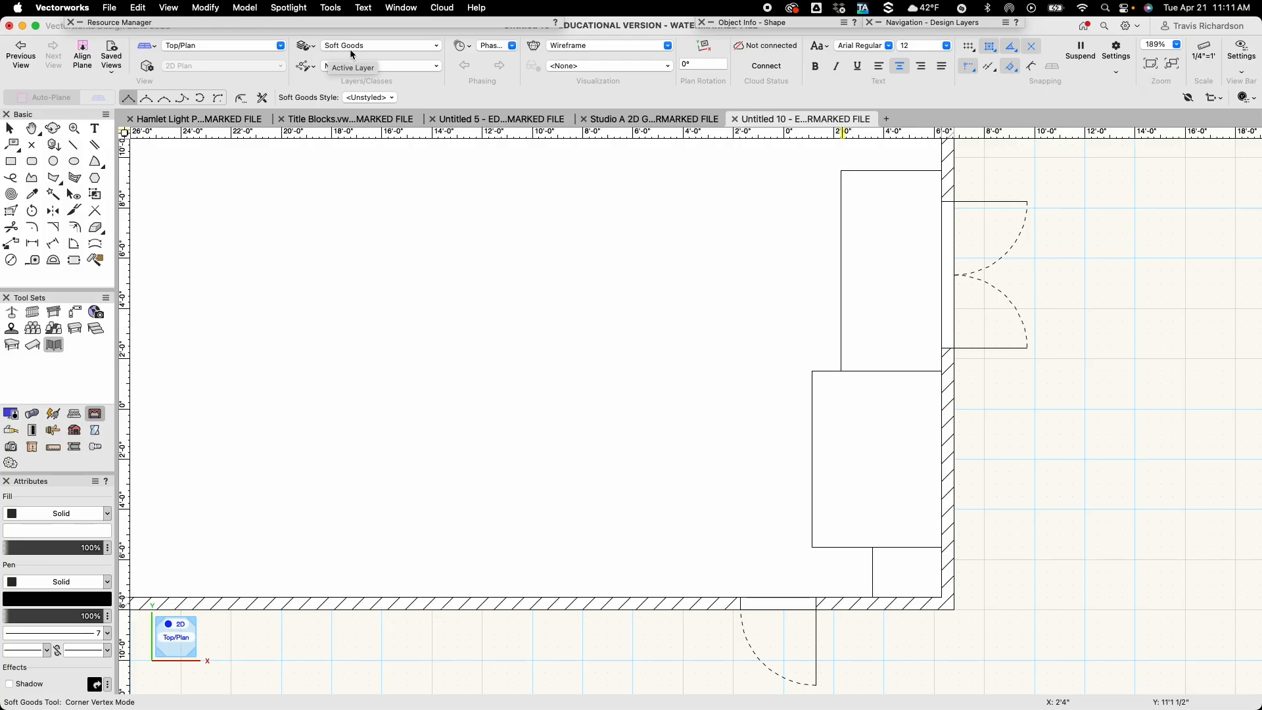
click(403, 48)
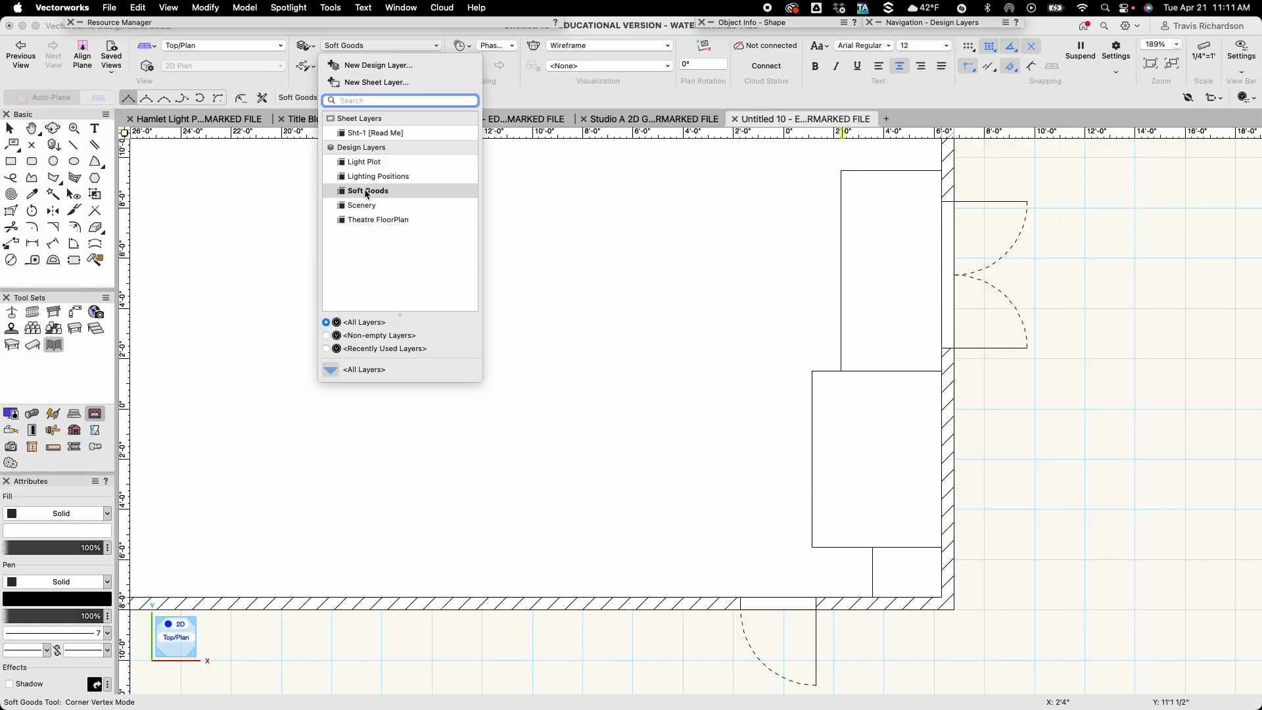
click(938, 24)
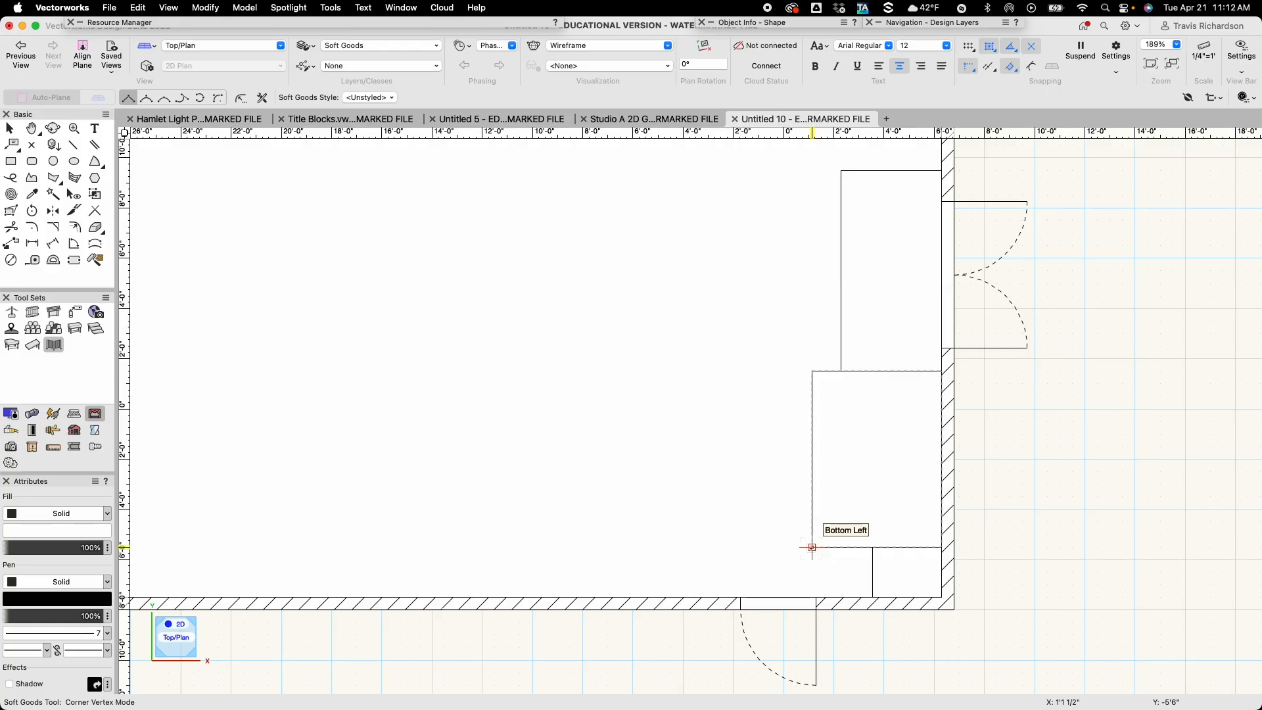
Draw a 34' Soft Goods curtain horizontally inward from the bottom left corner of the 5'2" by 7' rectangle.
key(h)
mouse_move(647, 550)
mouse_down()
mouse_move(1003, 505)
mouse_move(842, 480)
mouse_up()
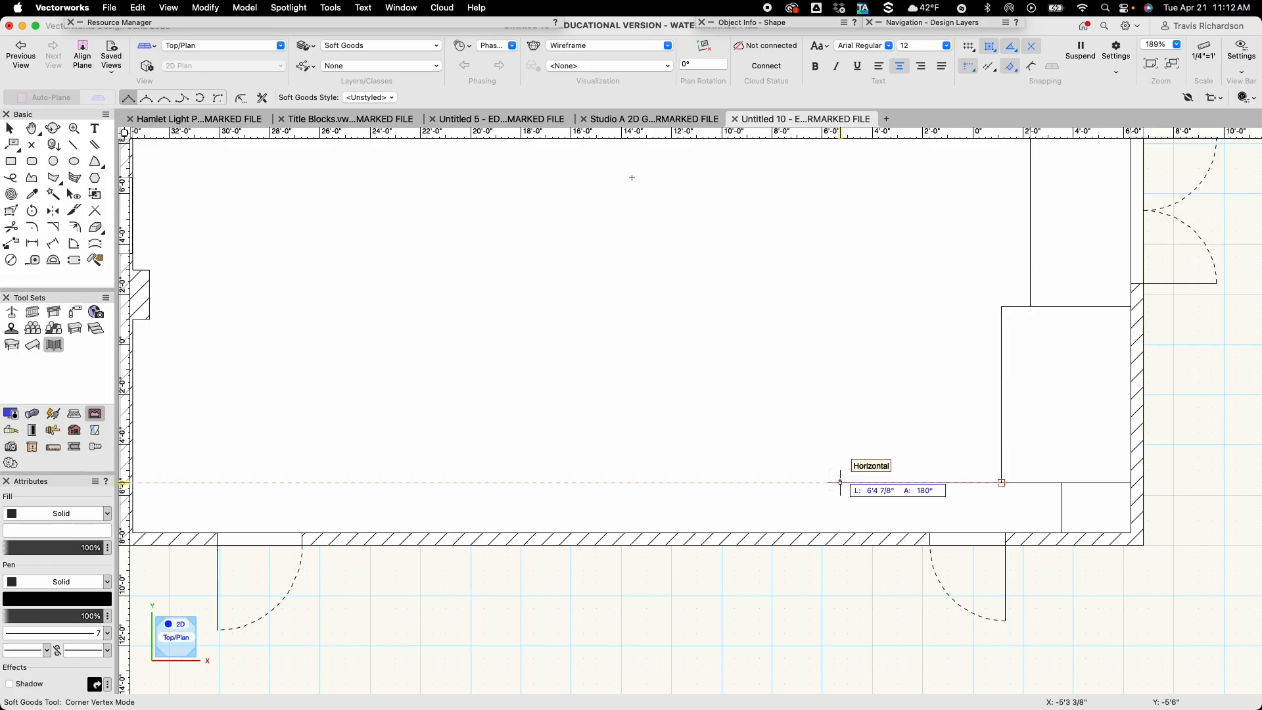
key(Tab)
text(34')
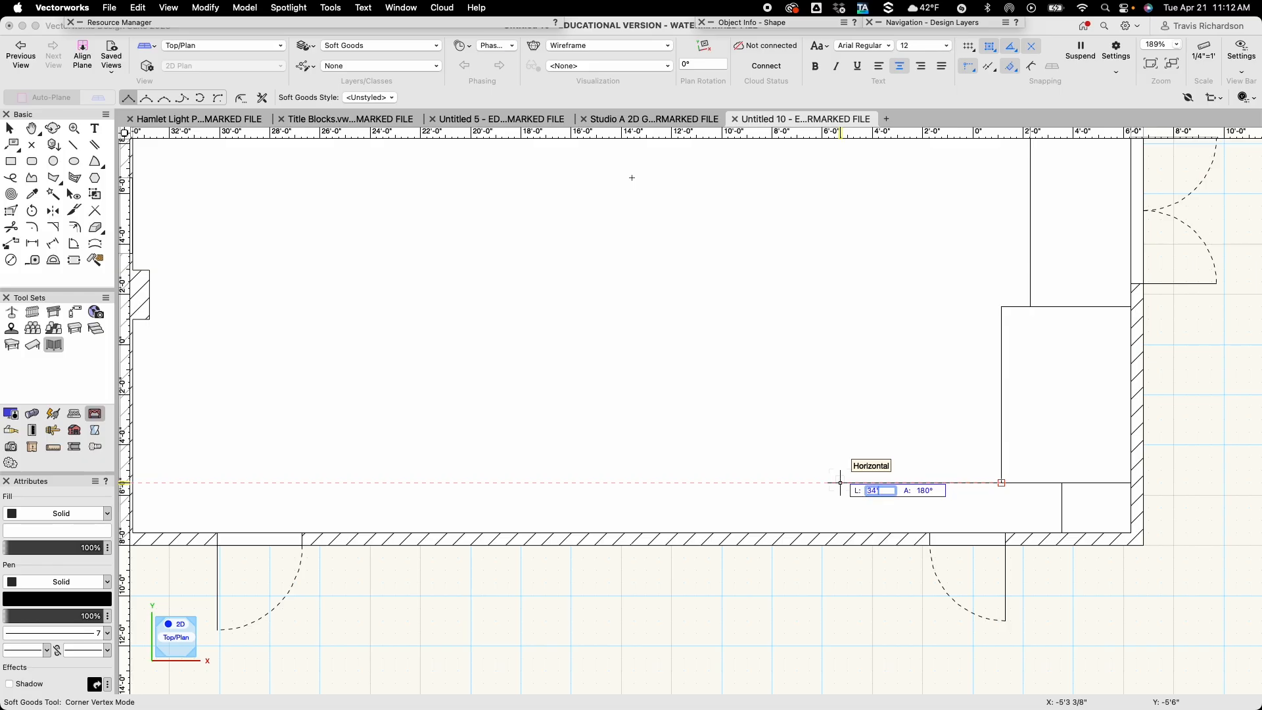
key(Return)
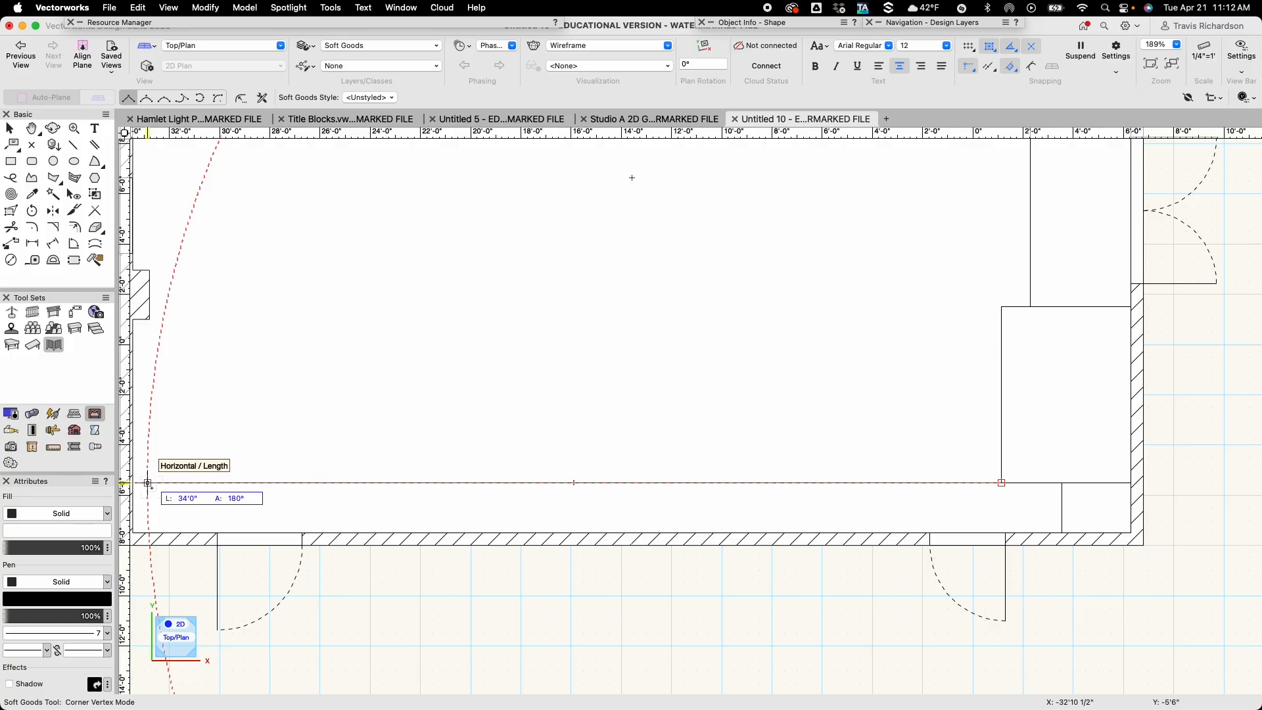
click(147, 483)
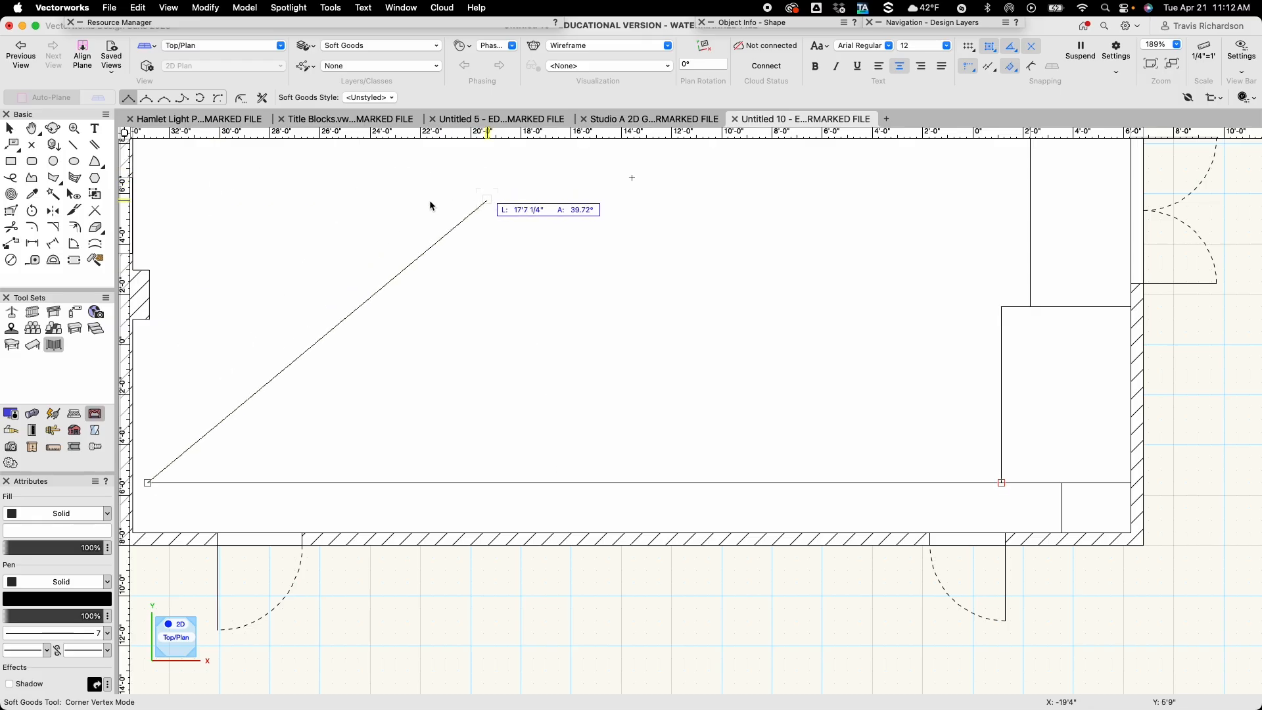
double_click(148, 482)
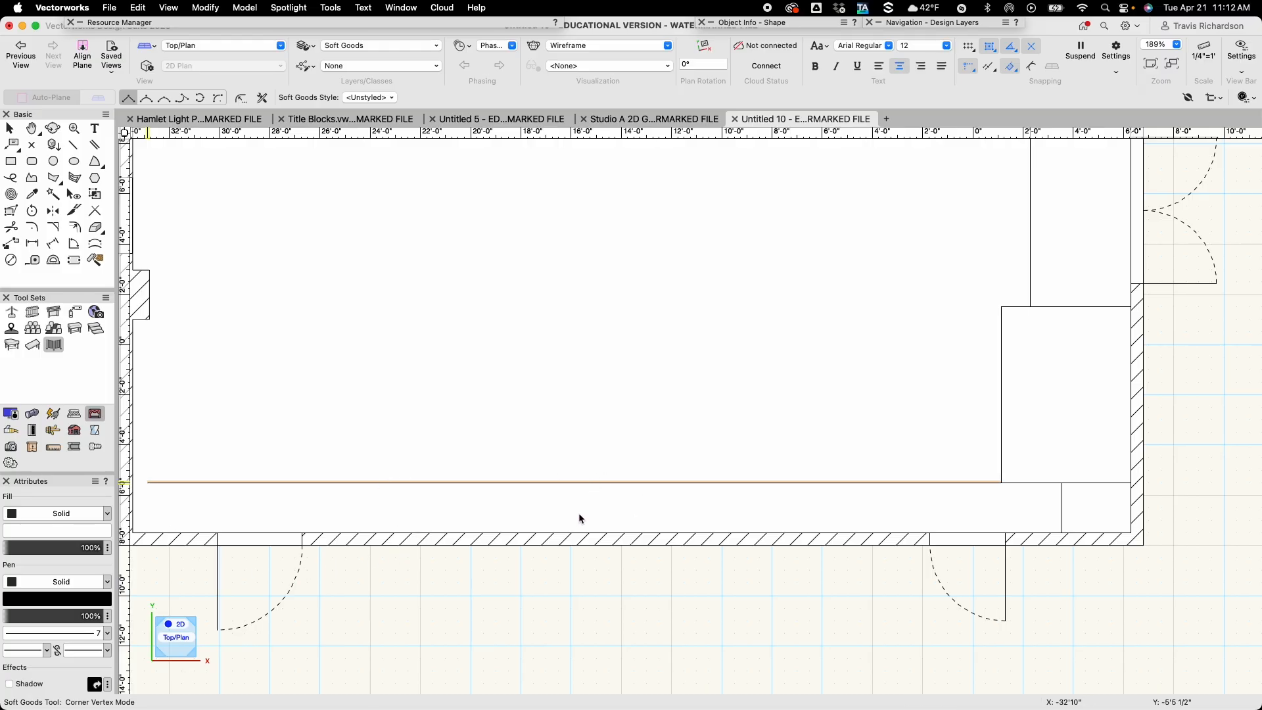
Move the 34' curtain up by a Y offset of 1'.
key(x)
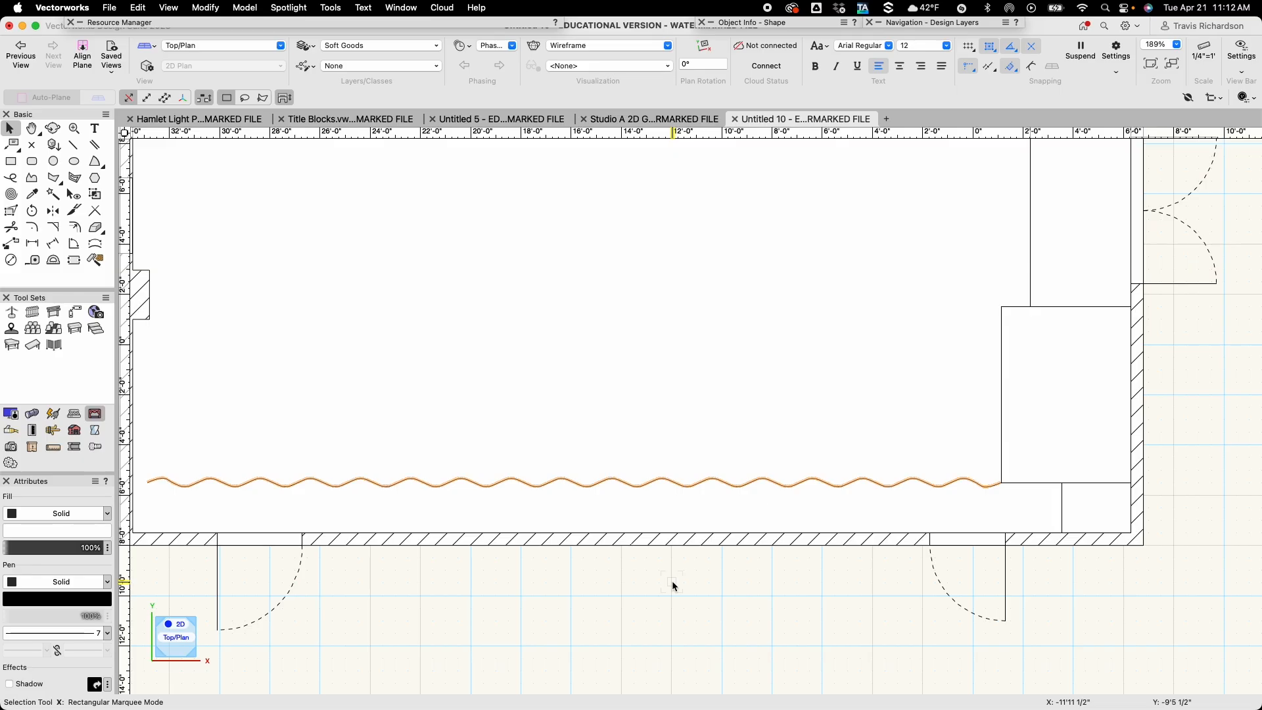
key(u)
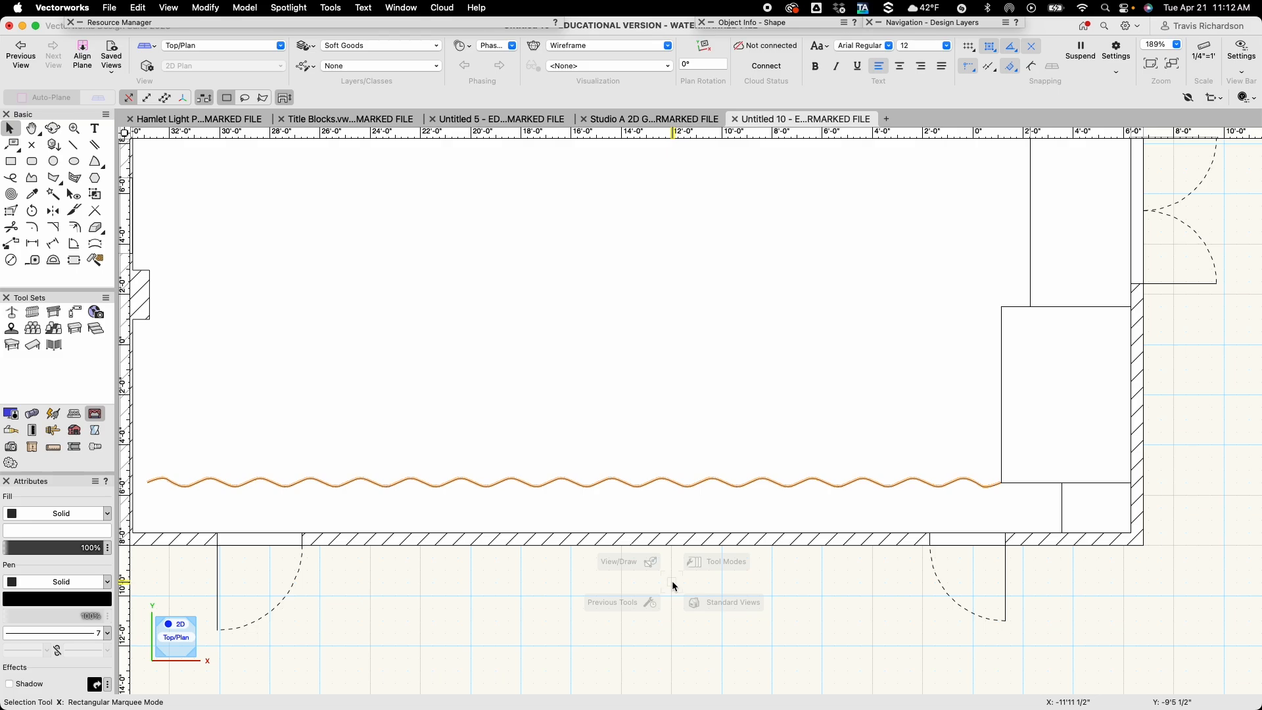
key(super+m)
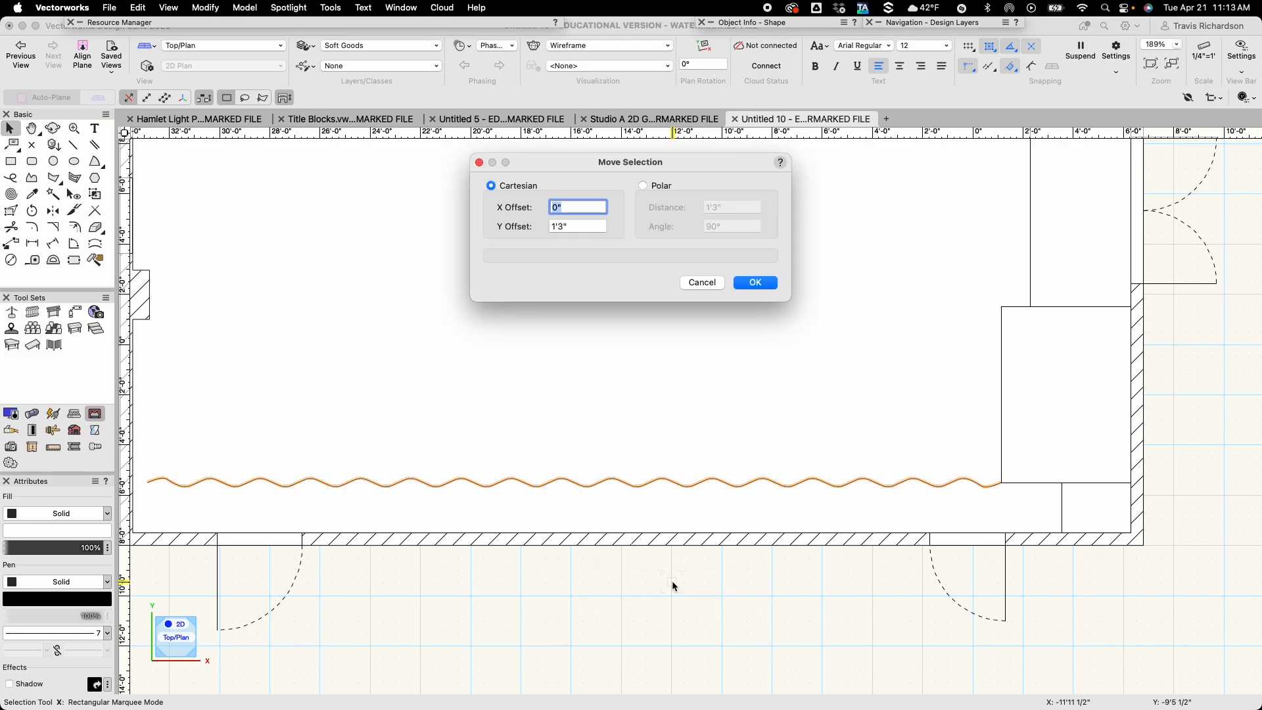
key(Tab)
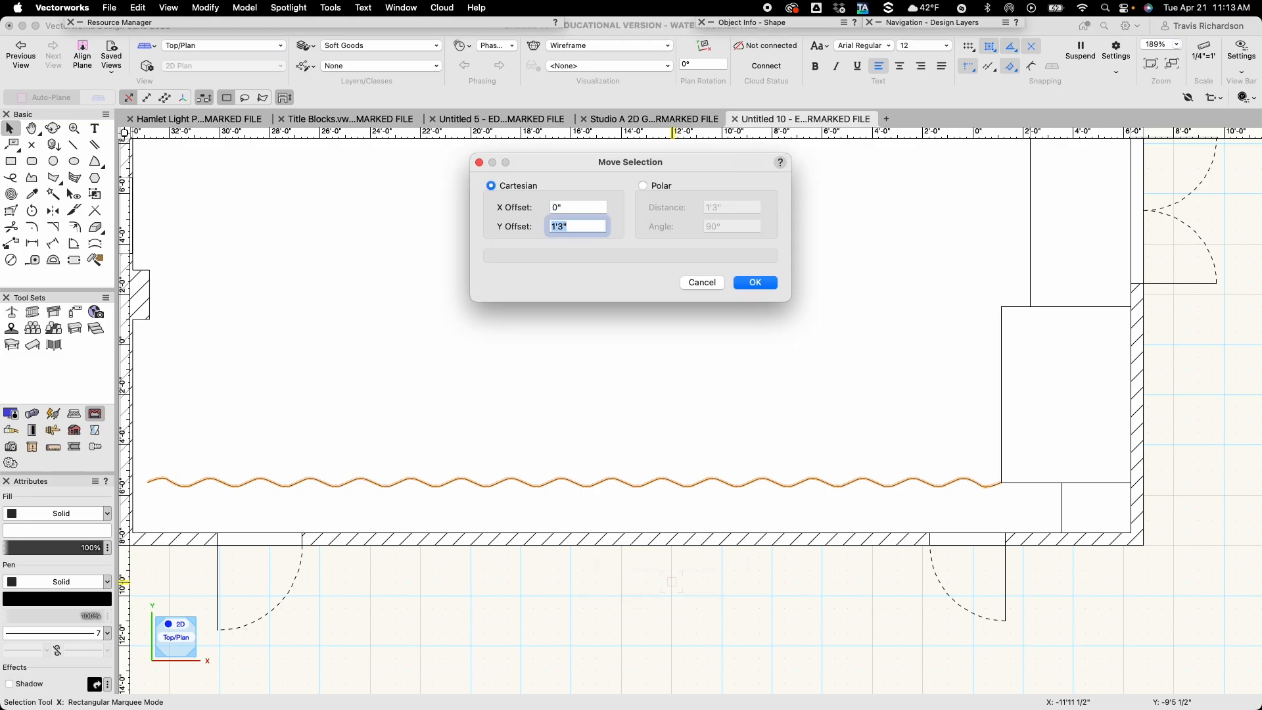
text(1')
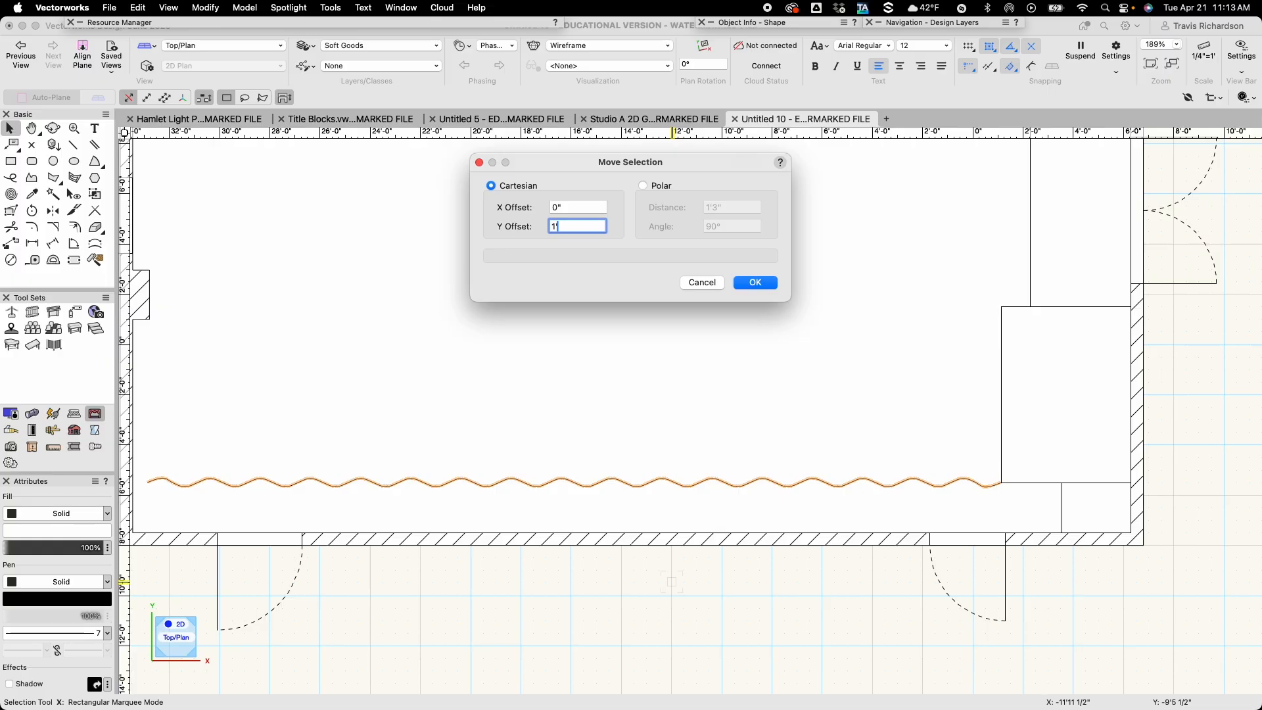
key(Return)
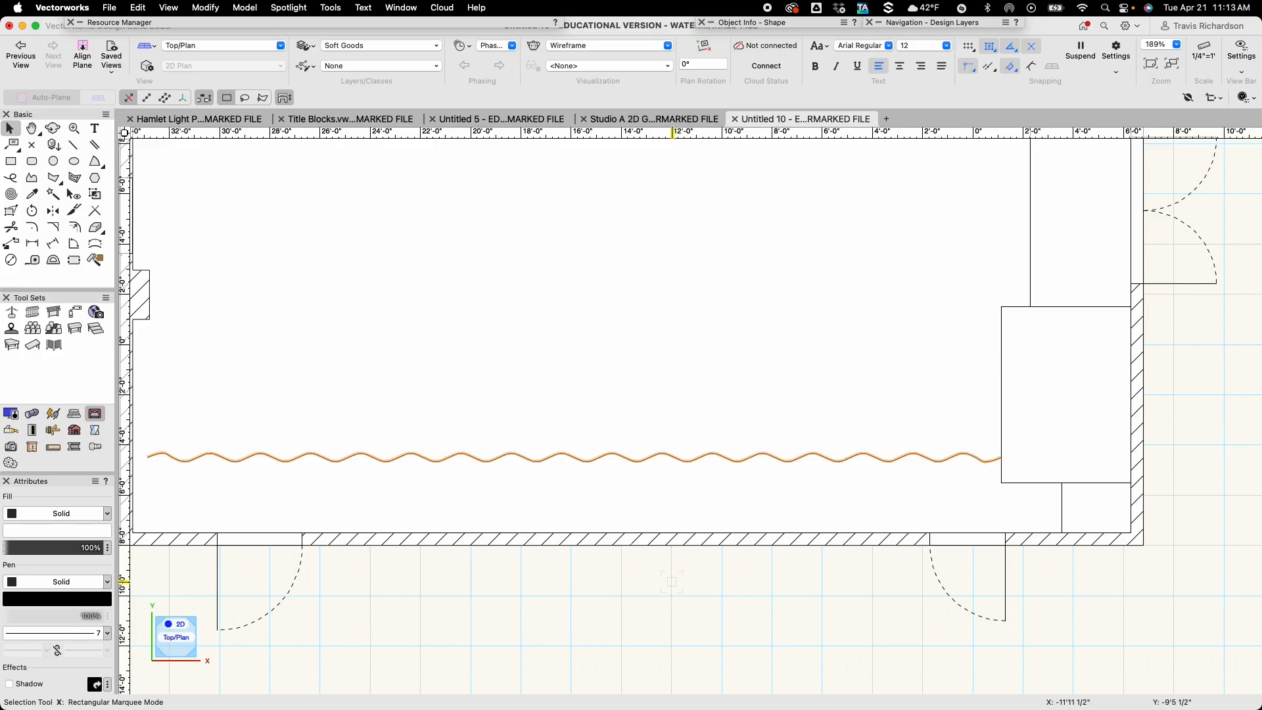
Draw a 7' Soft Goods curtain horizontally inward from the right end of the 34' curtain.
click(56, 346)
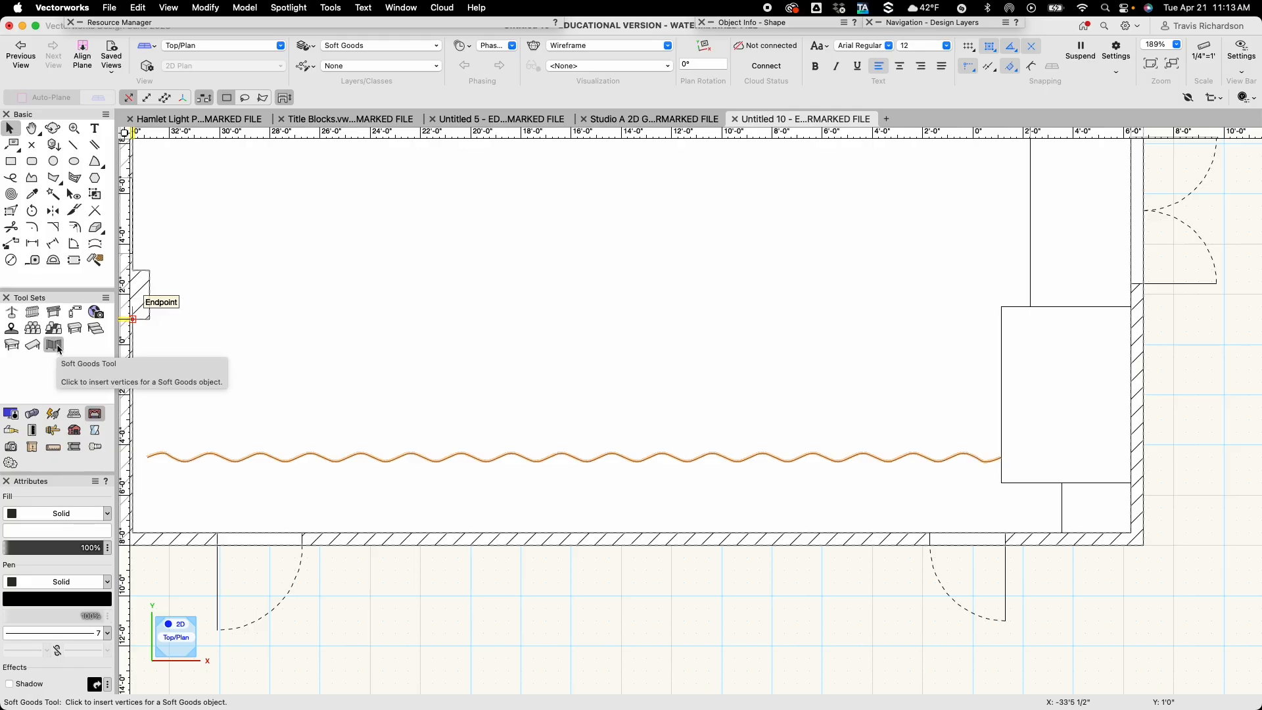
click(55, 346)
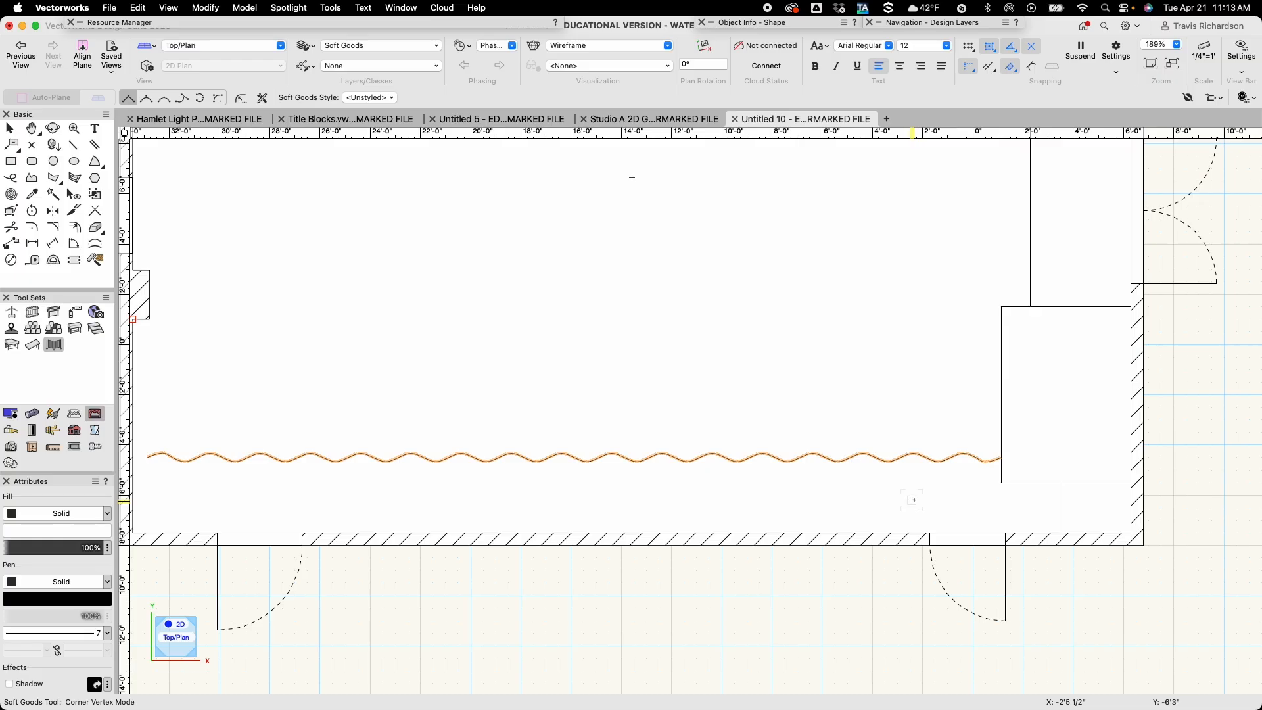
double_click(1002, 457)
click(1002, 457)
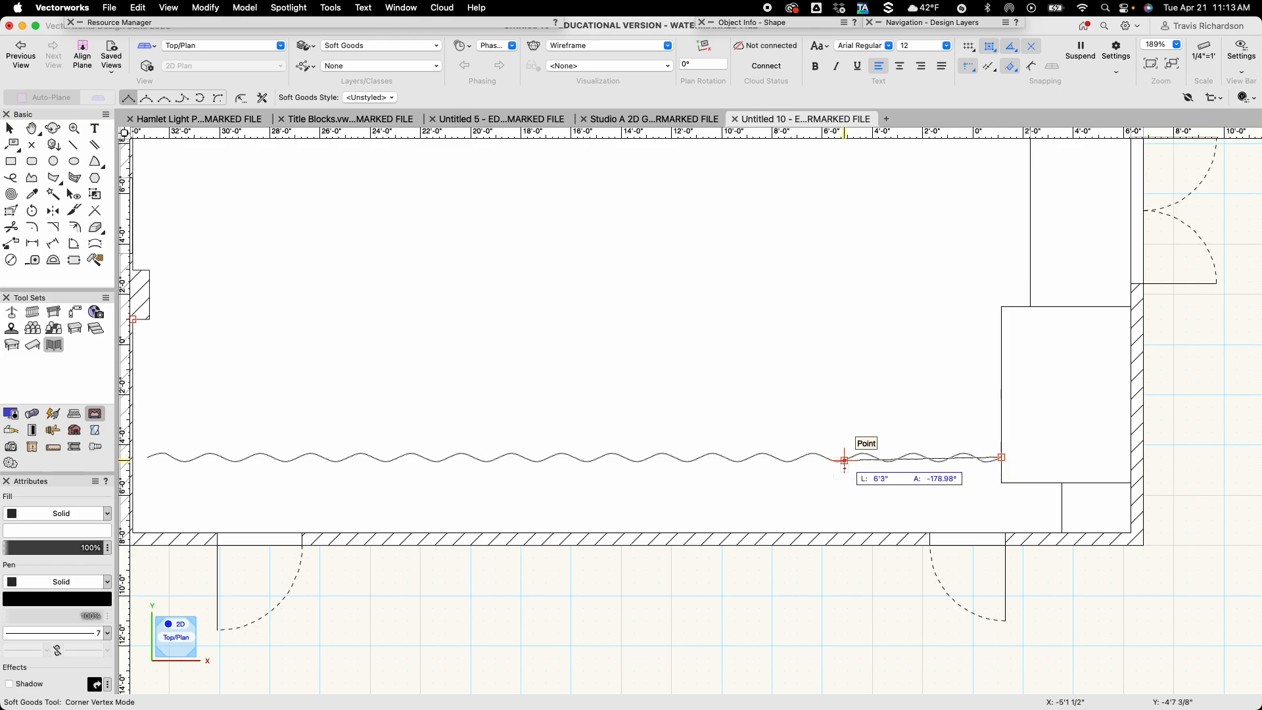
text(7)
key(Tab)
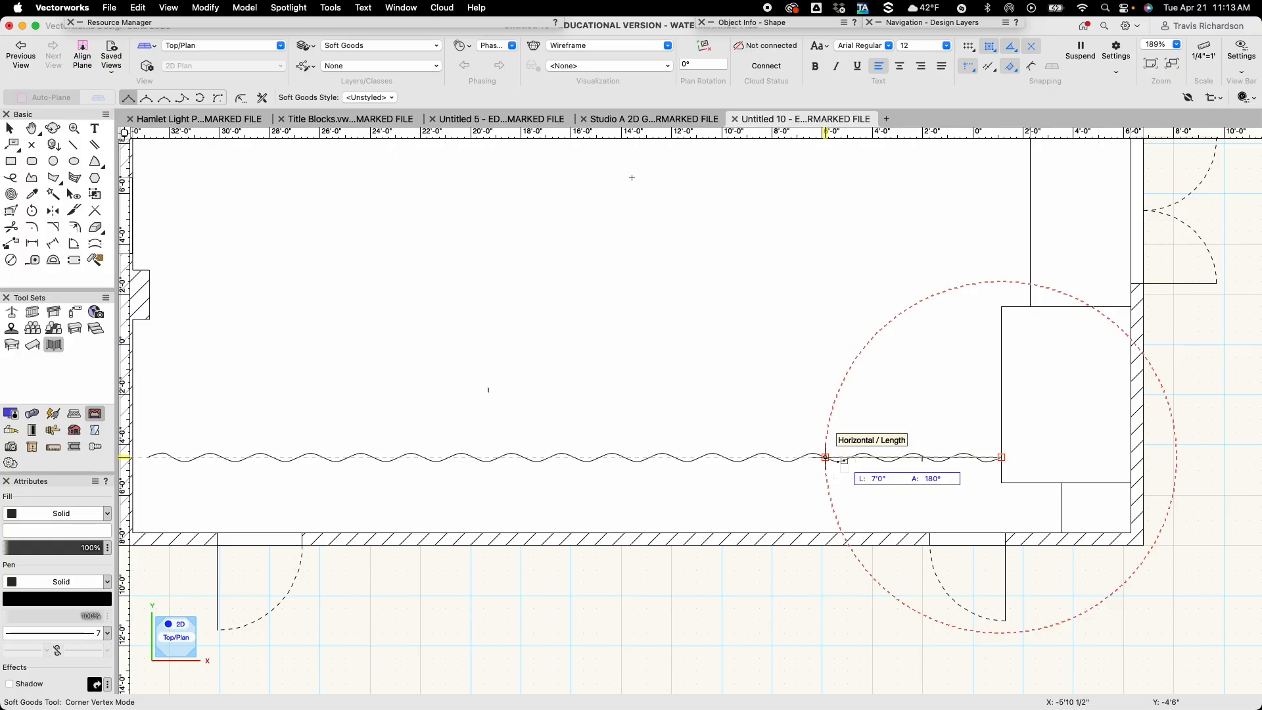
double_click(844, 460)
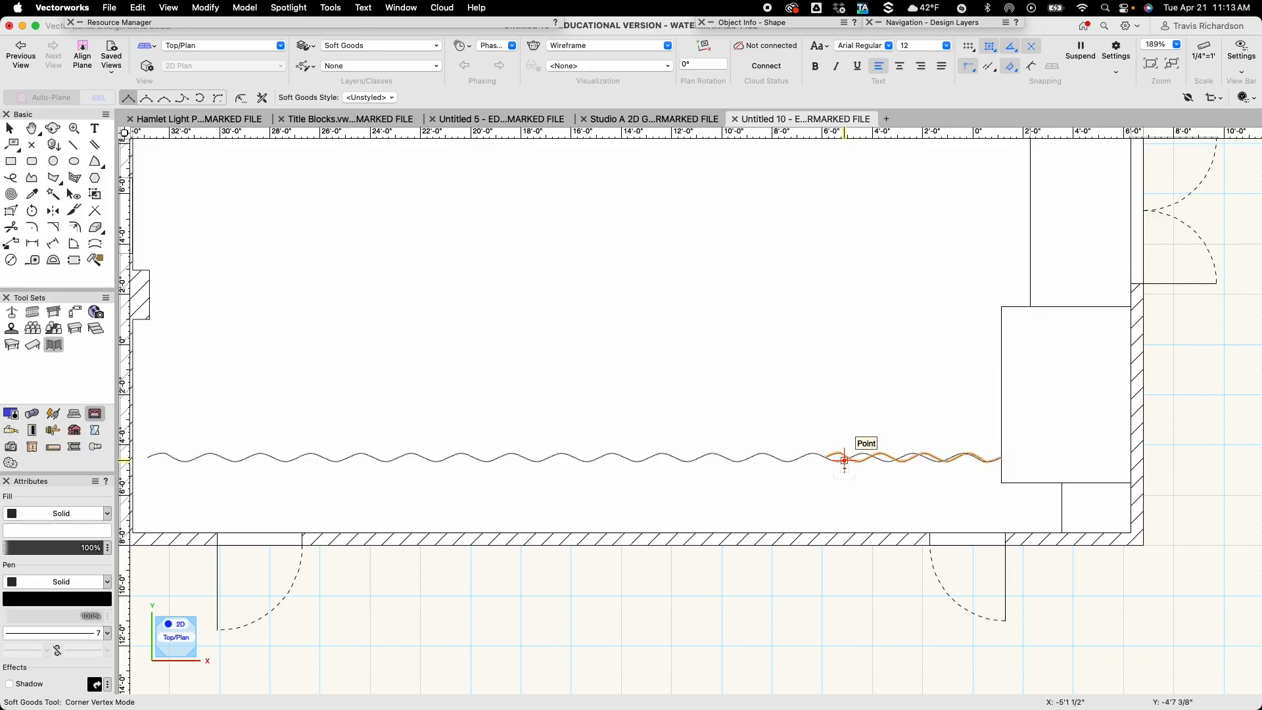
Move the 7' curtain up by a Y offset of 4'6".
key(v)
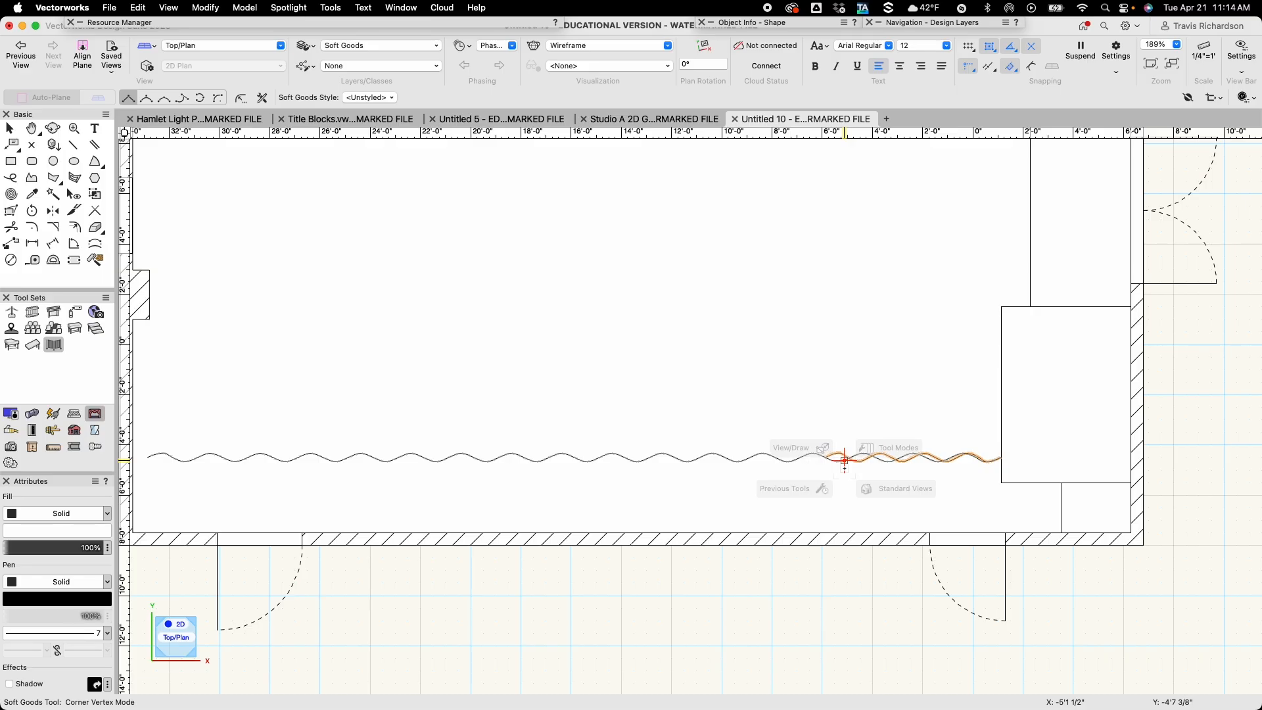
key(super+m)
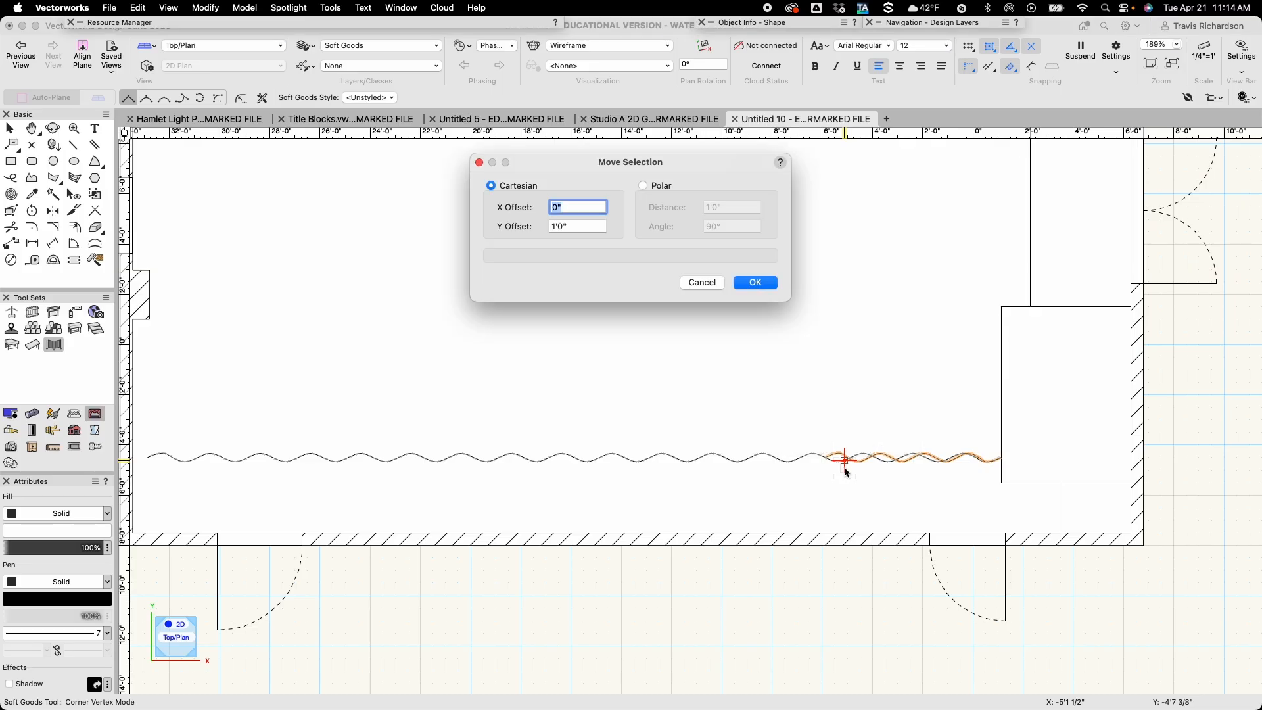
key(Tab)
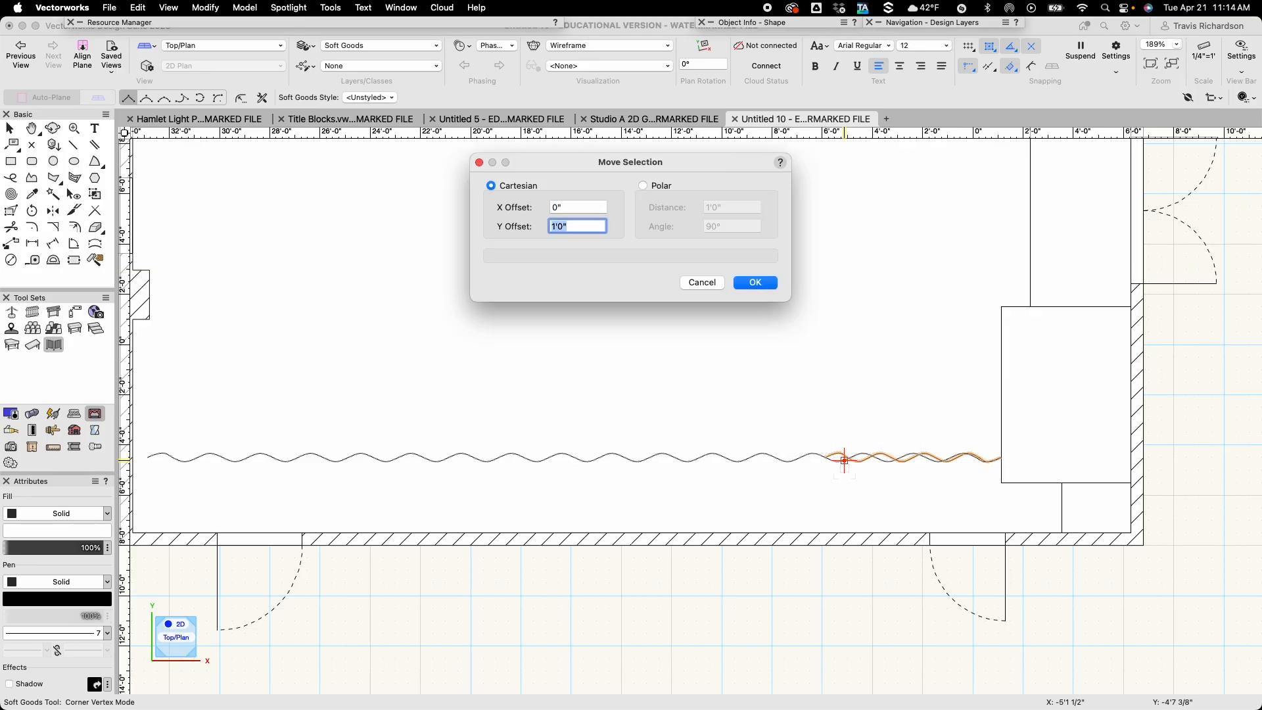
text(4'6)
key(Return)
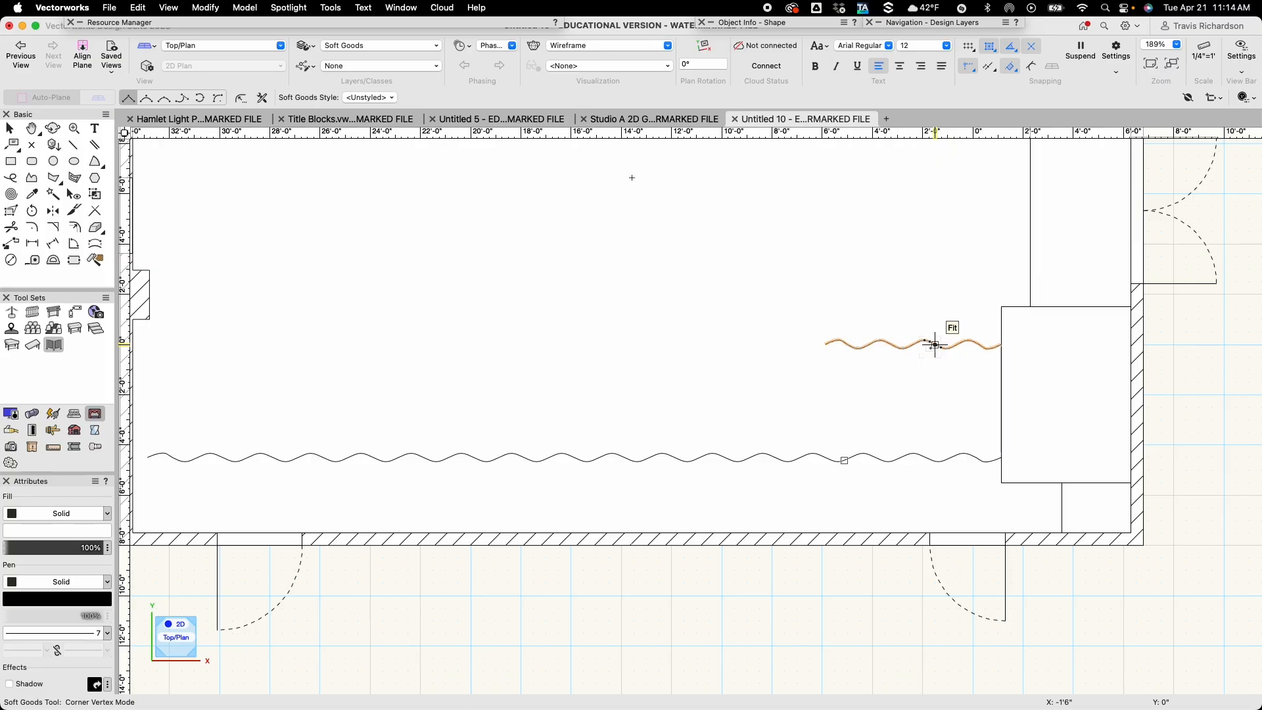
Duplicate the 7' curtain, move the copy by an X offset of -27' and Y offset of 0, and deselect it.
key(super+c)
key(super+m)
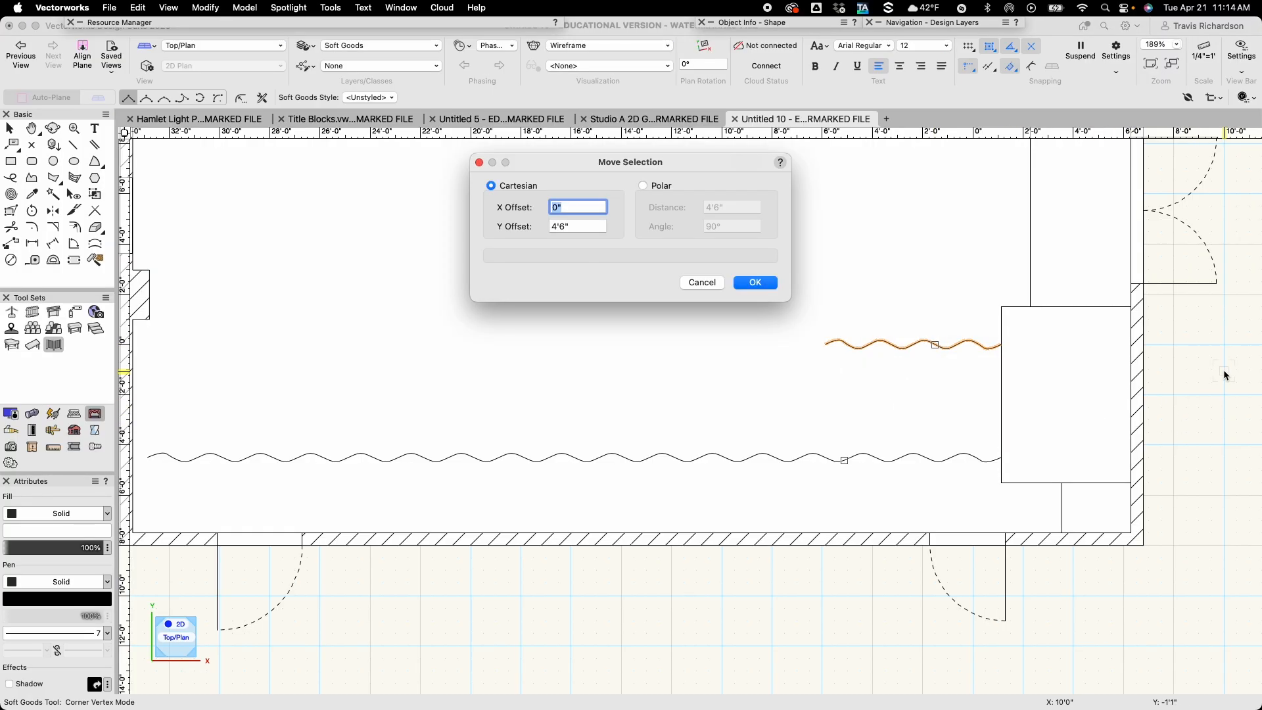
text(-27')
key(Tab)
text(0)
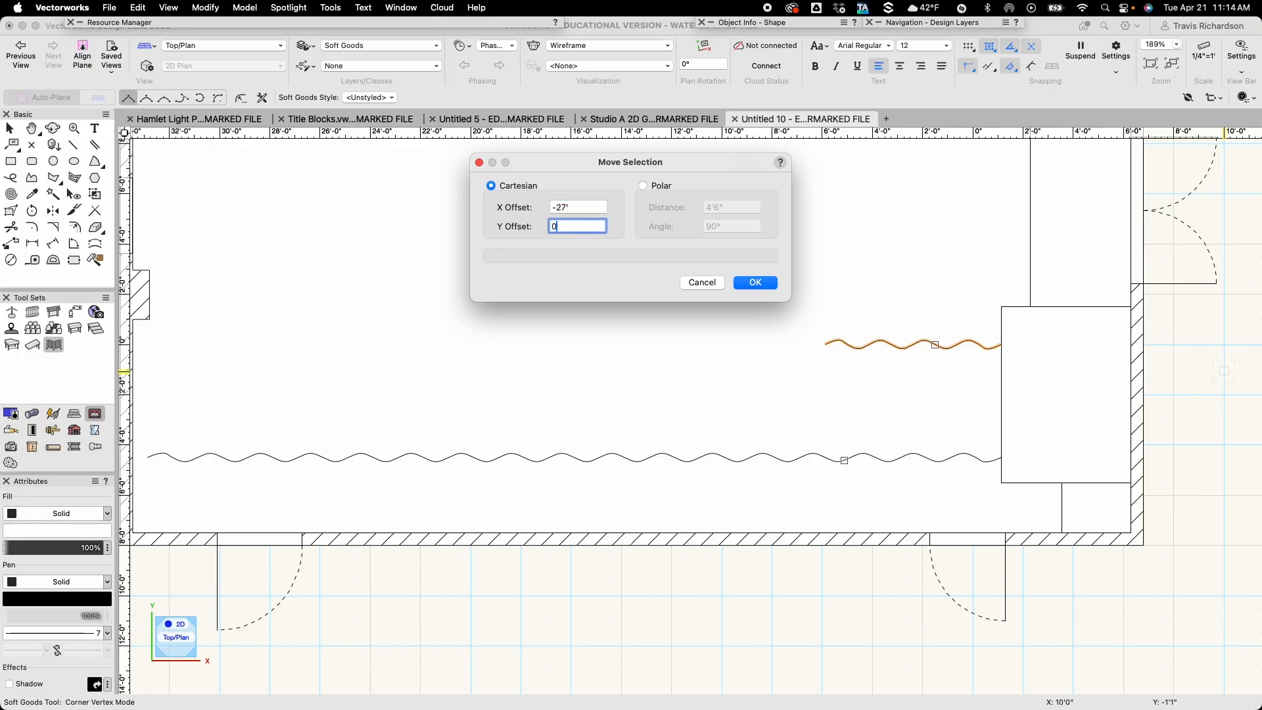
key(Return)
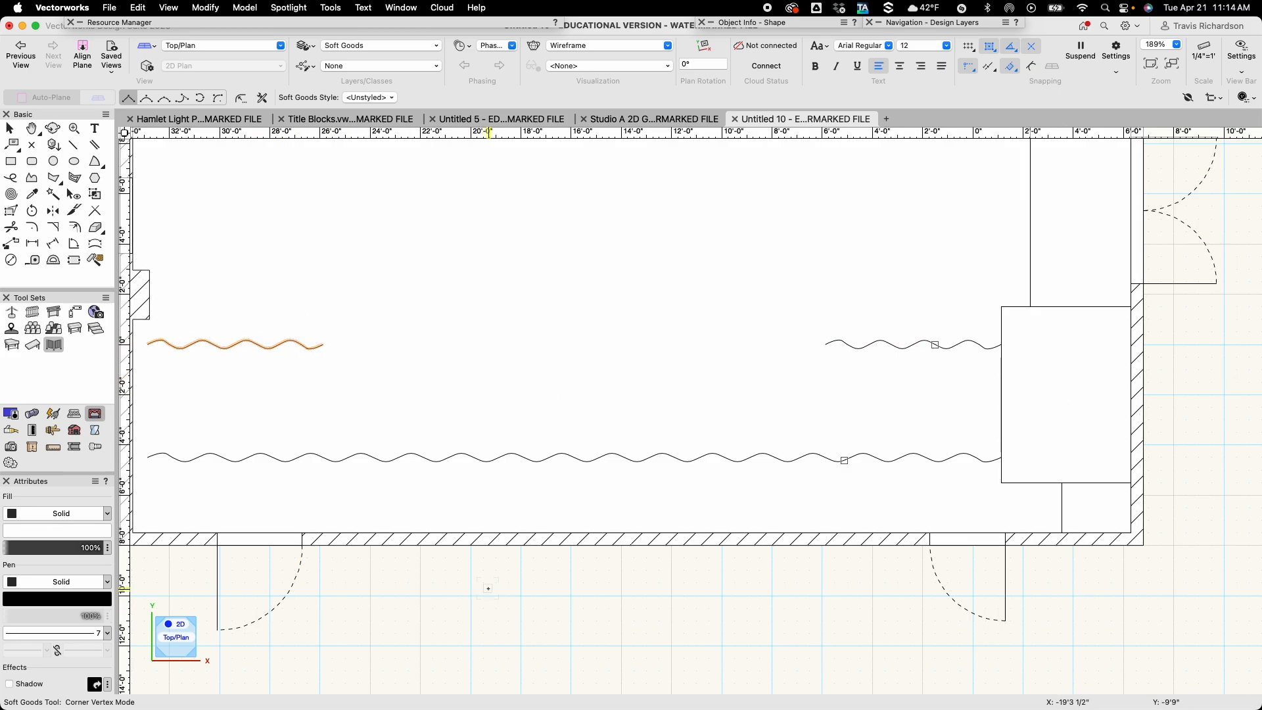
key(x)
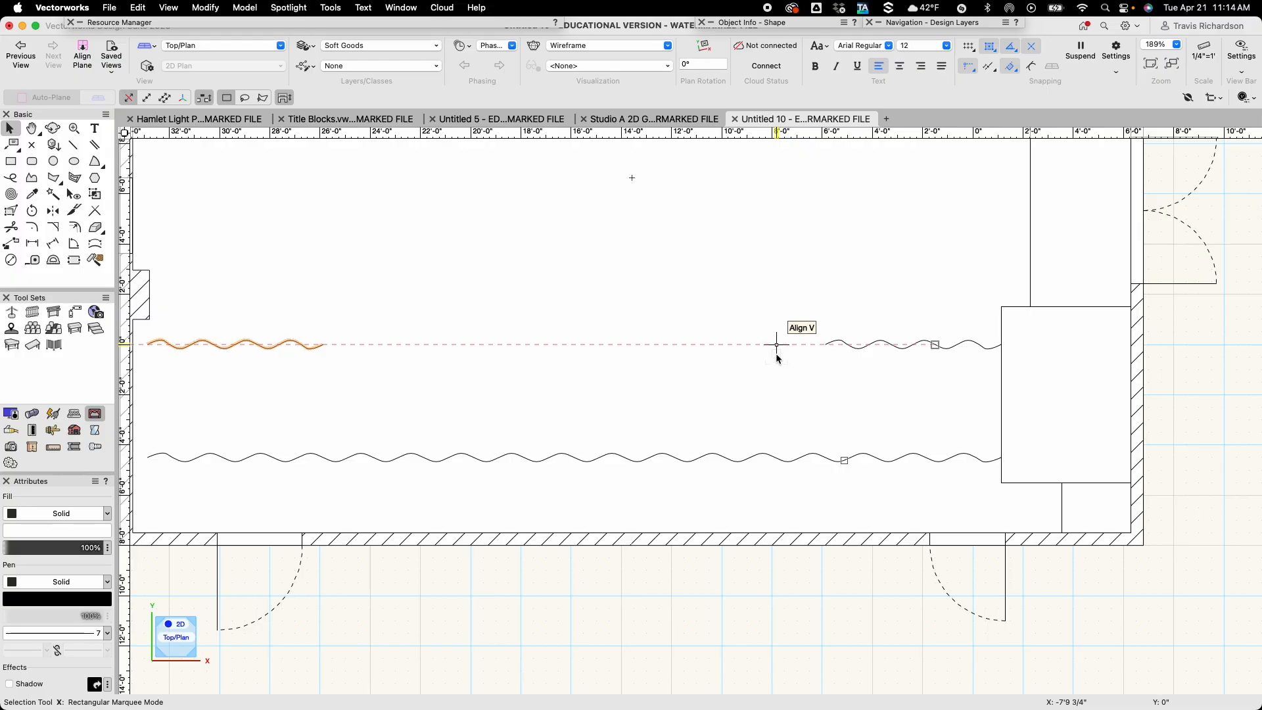
scroll(776, 353, down, 2)
key(h)
scroll(700, 421, down, 3)
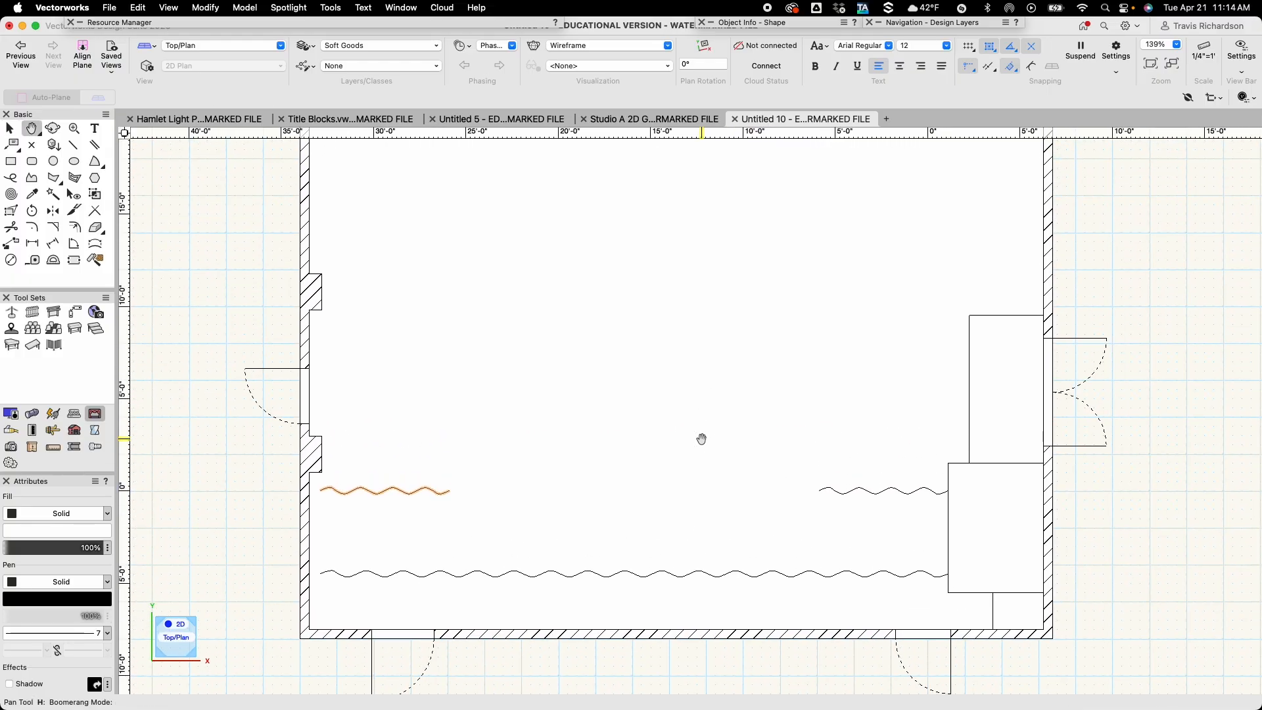
drag(681, 409, 708, 423)
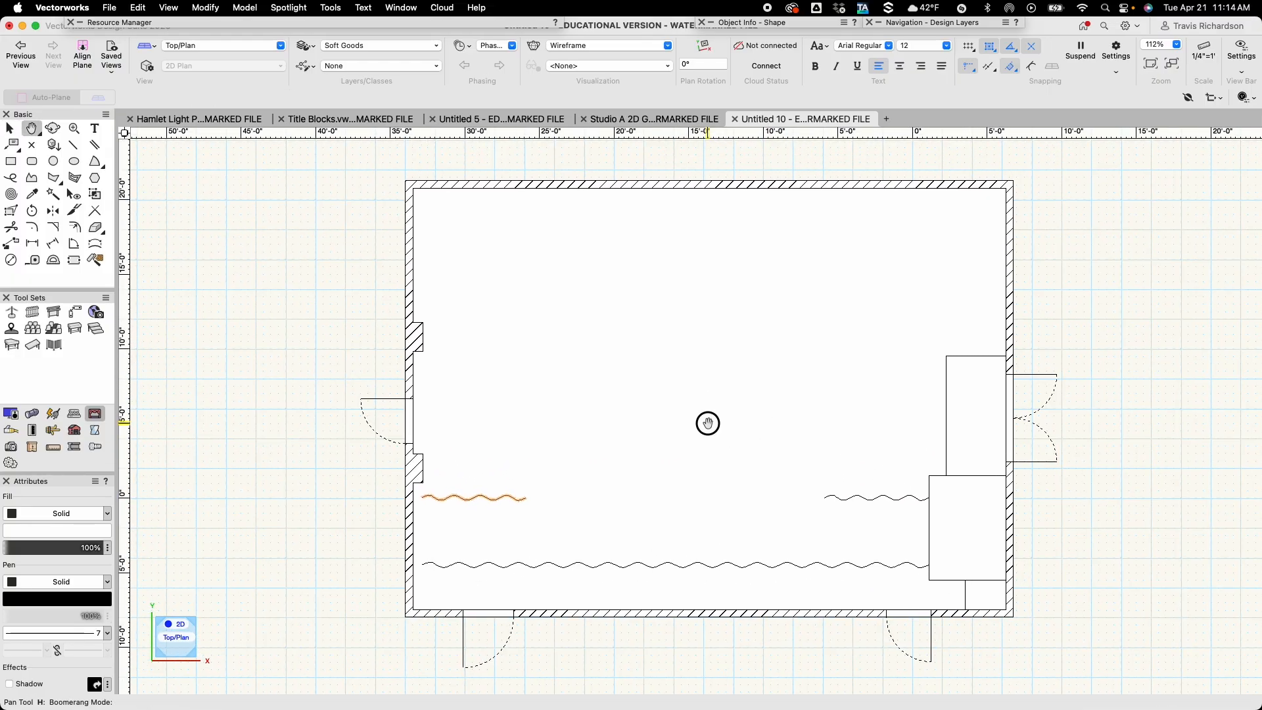
key(x)
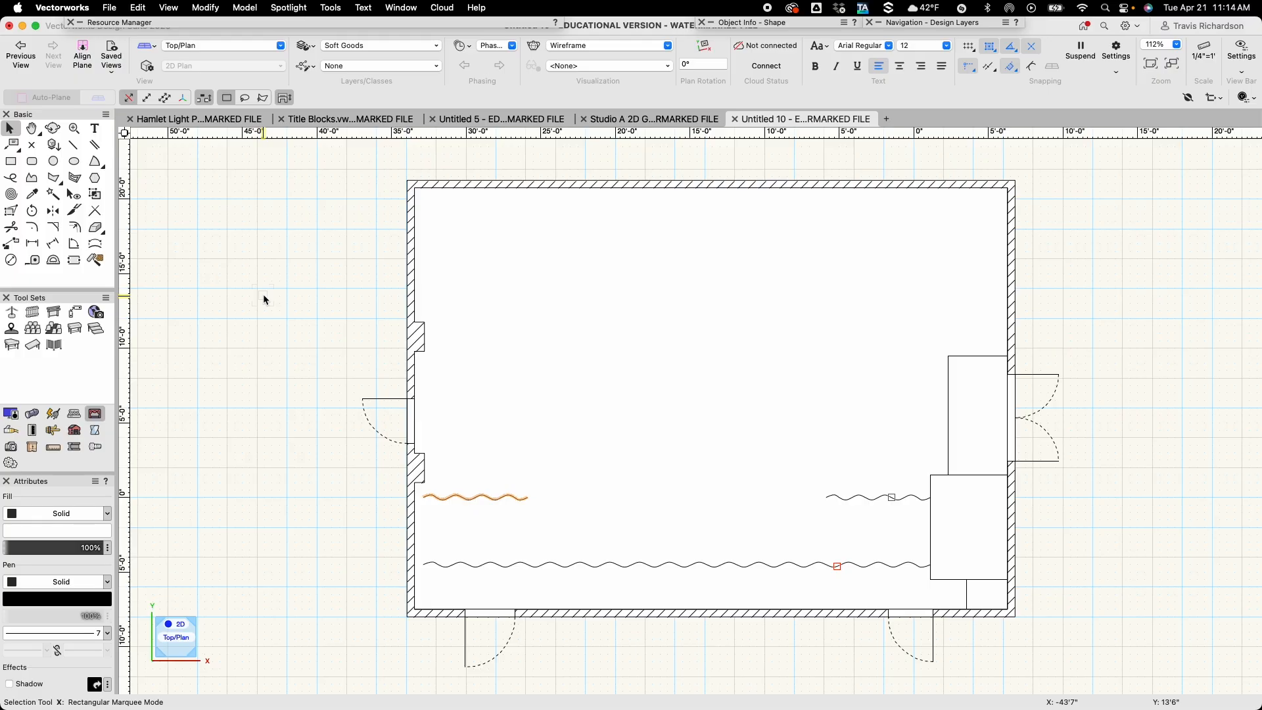
click(263, 297)
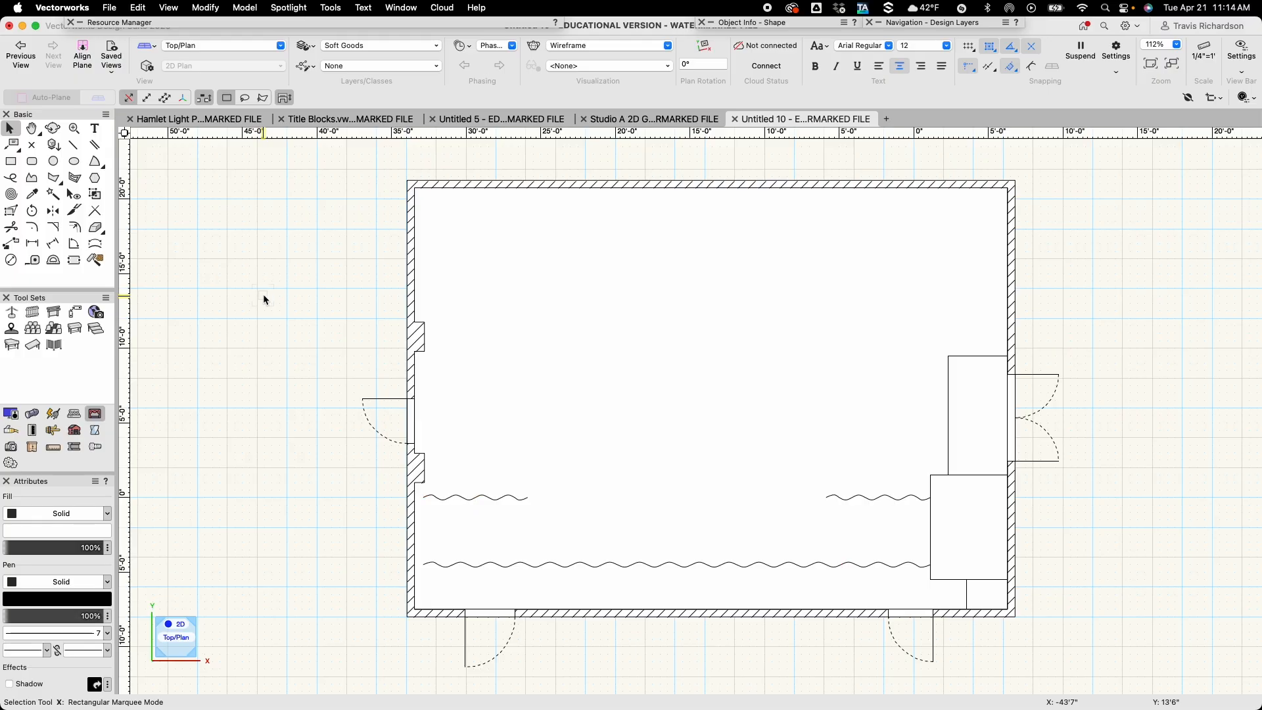
Save the drawing as "Studio A 2D TR" in the Studio A folder, replacing the existing file.
click(109, 7)
click(132, 136)
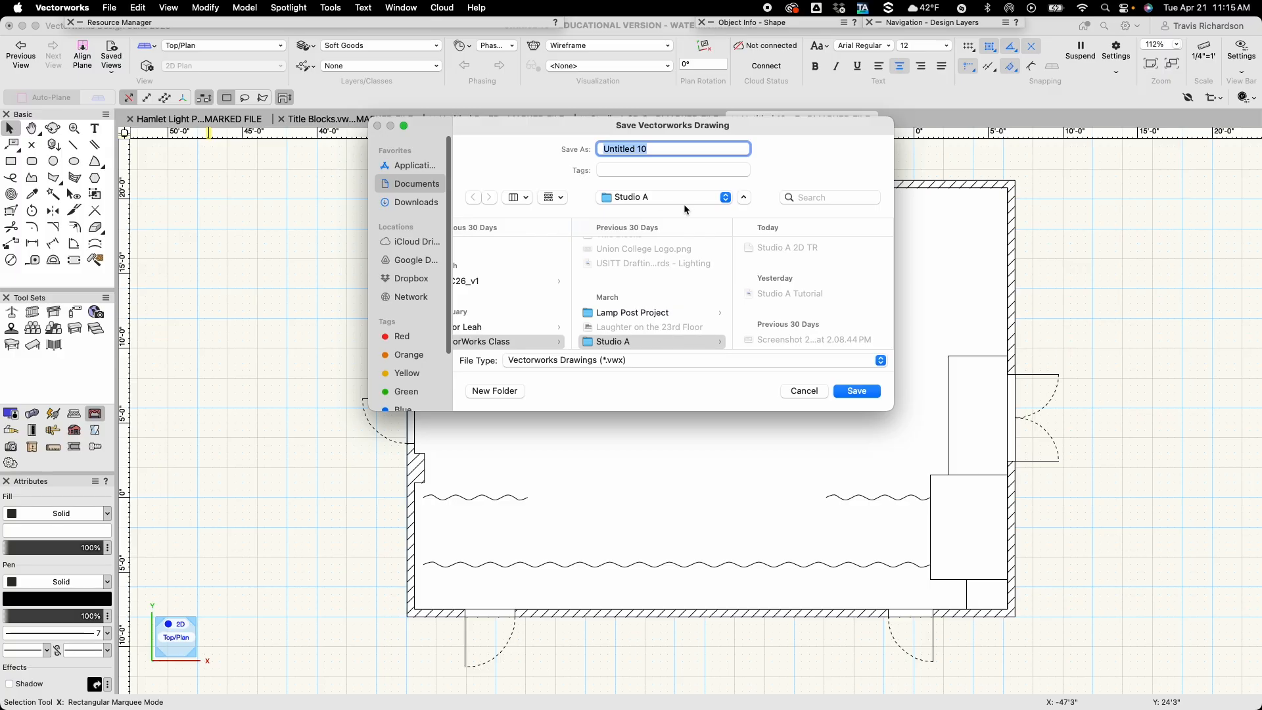
text(Sru)
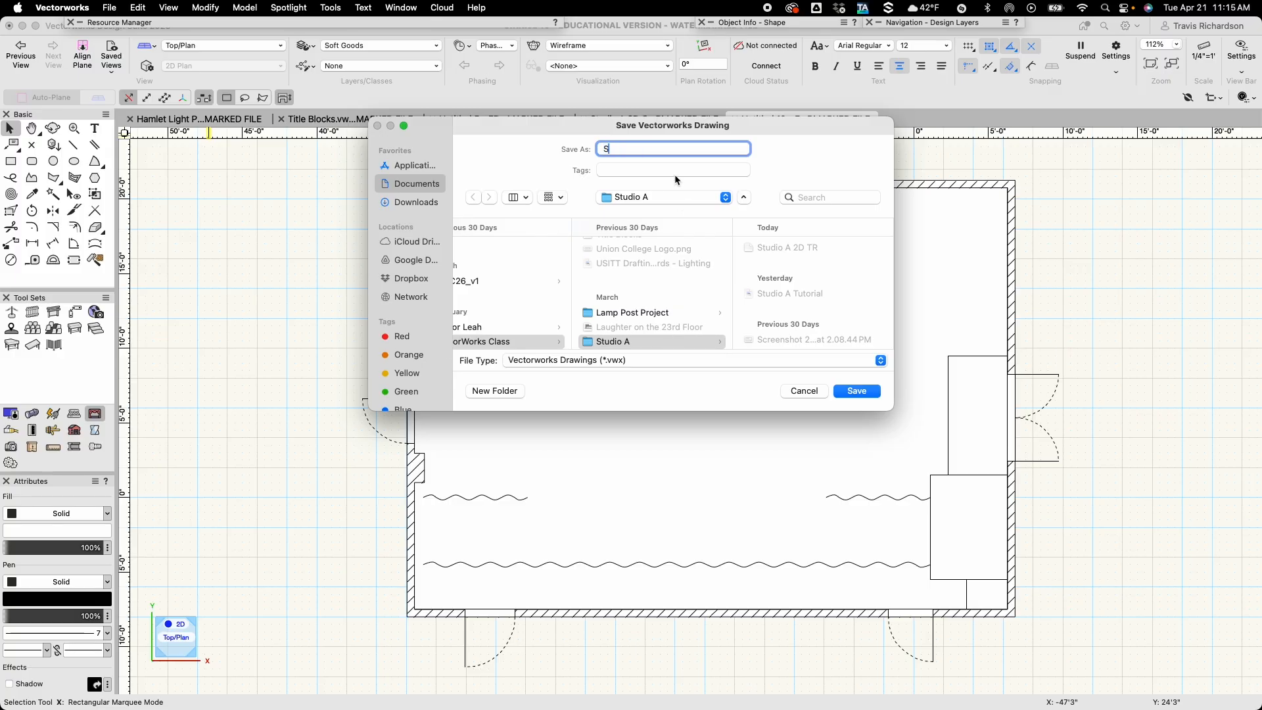
key(BackSpace)
key(BackSpace)
text(tudio A 2D TR)
key(Return)
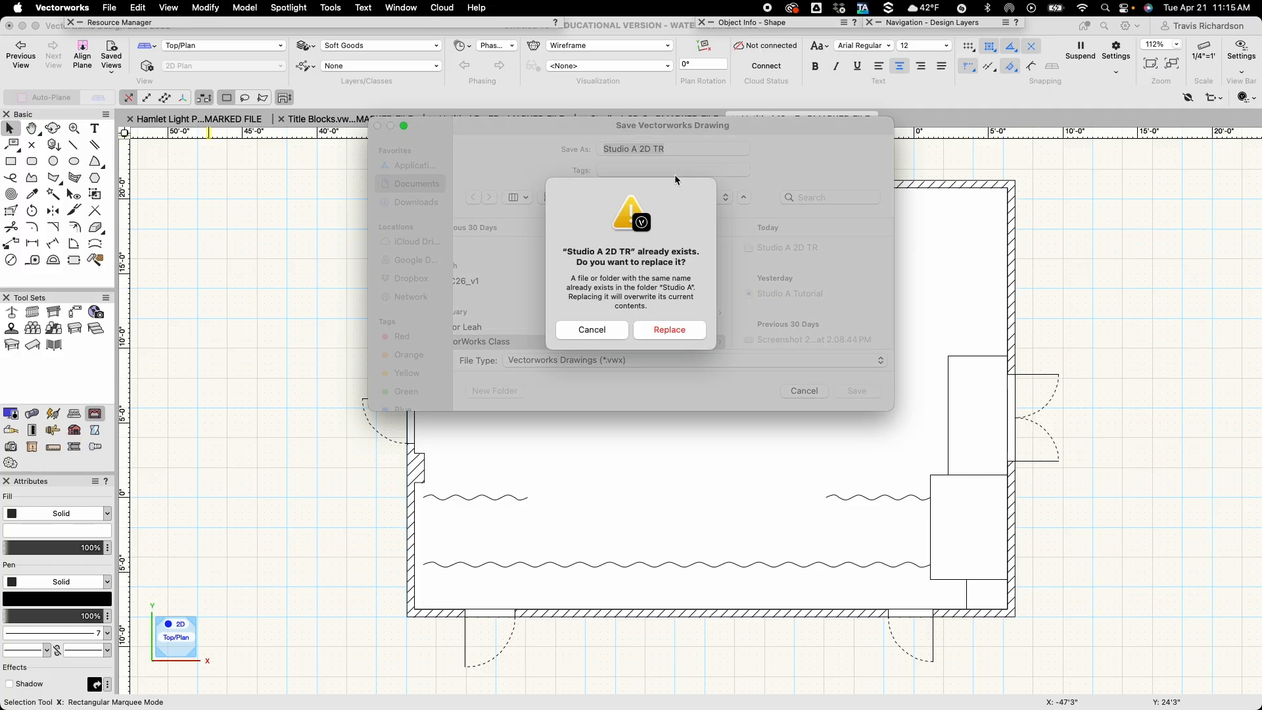
click(665, 329)
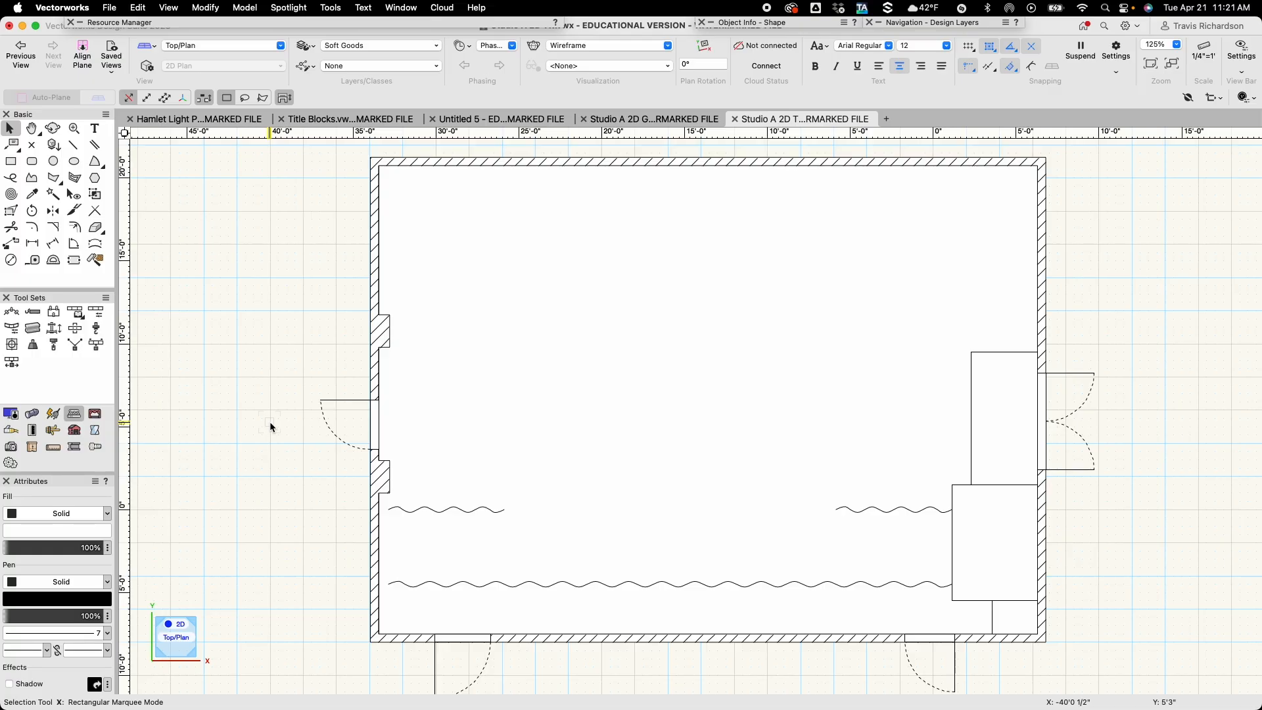
Make Lighting Positions the active design layer and set its elevation to 18'0".
mouse_move(269, 421)
mouse_move(949, 24)
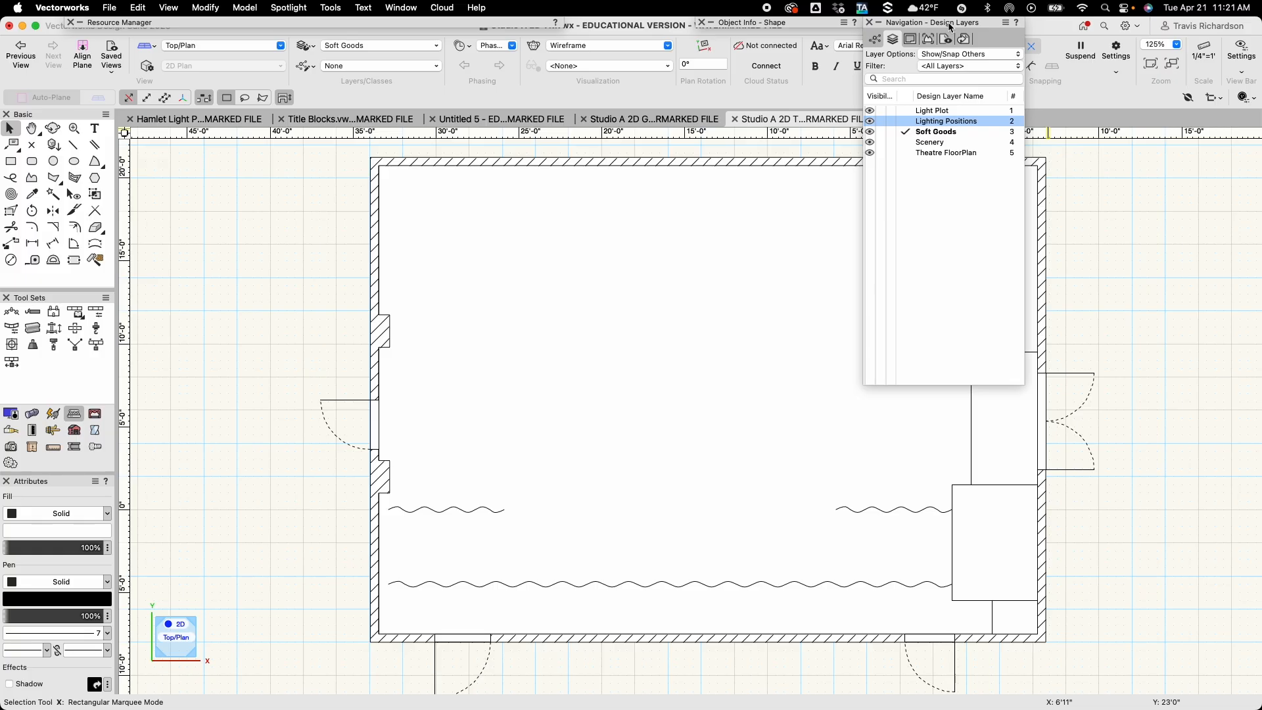
click(907, 123)
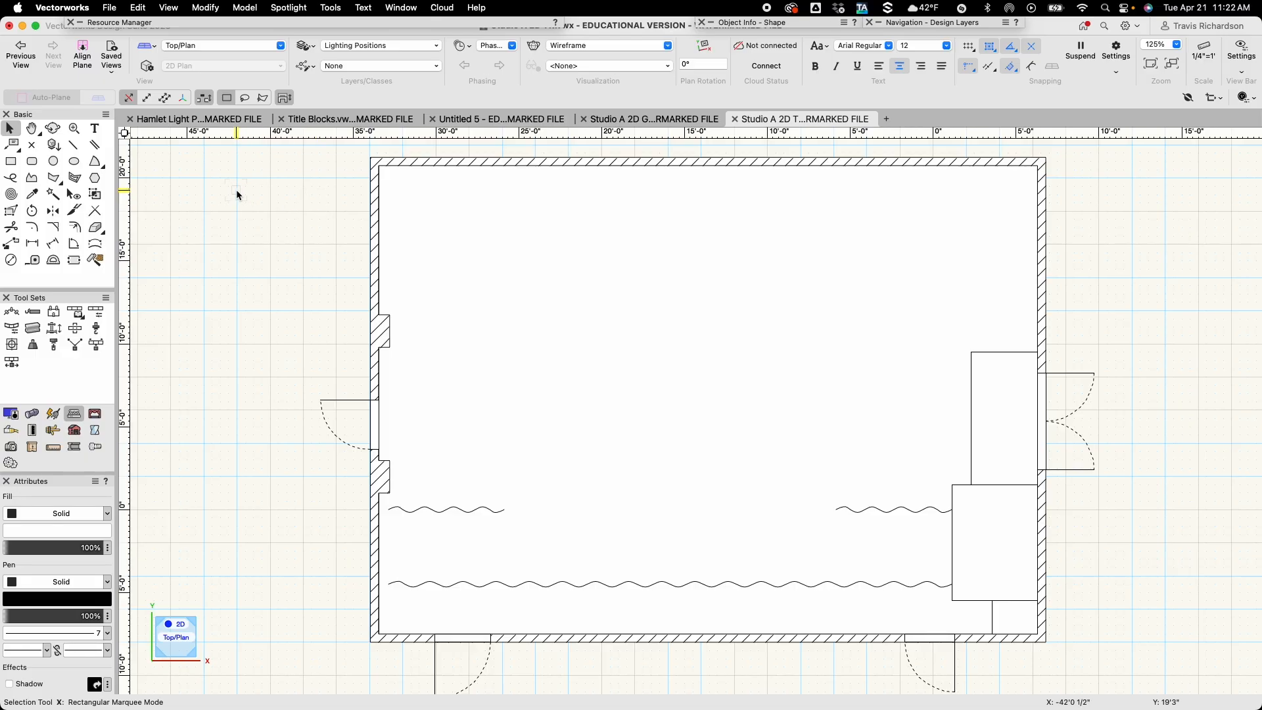
click(306, 47)
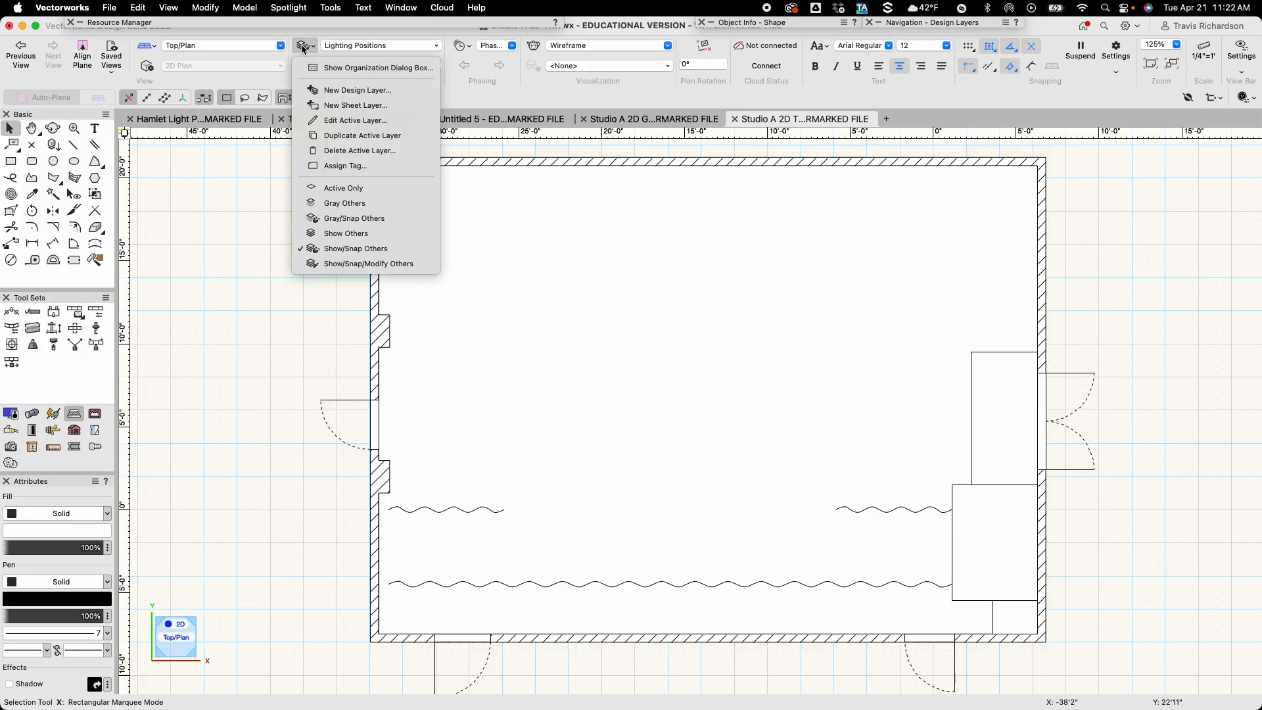
click(333, 68)
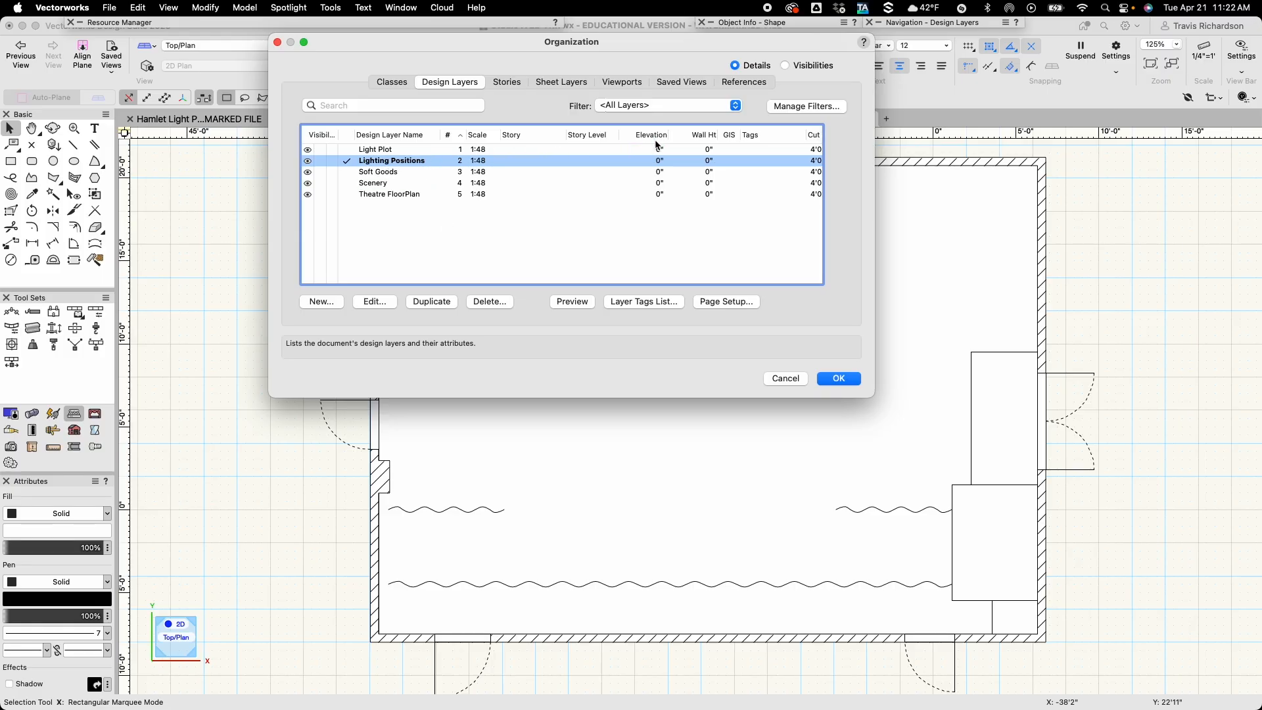
click(655, 163)
text(18'0)
key(Return)
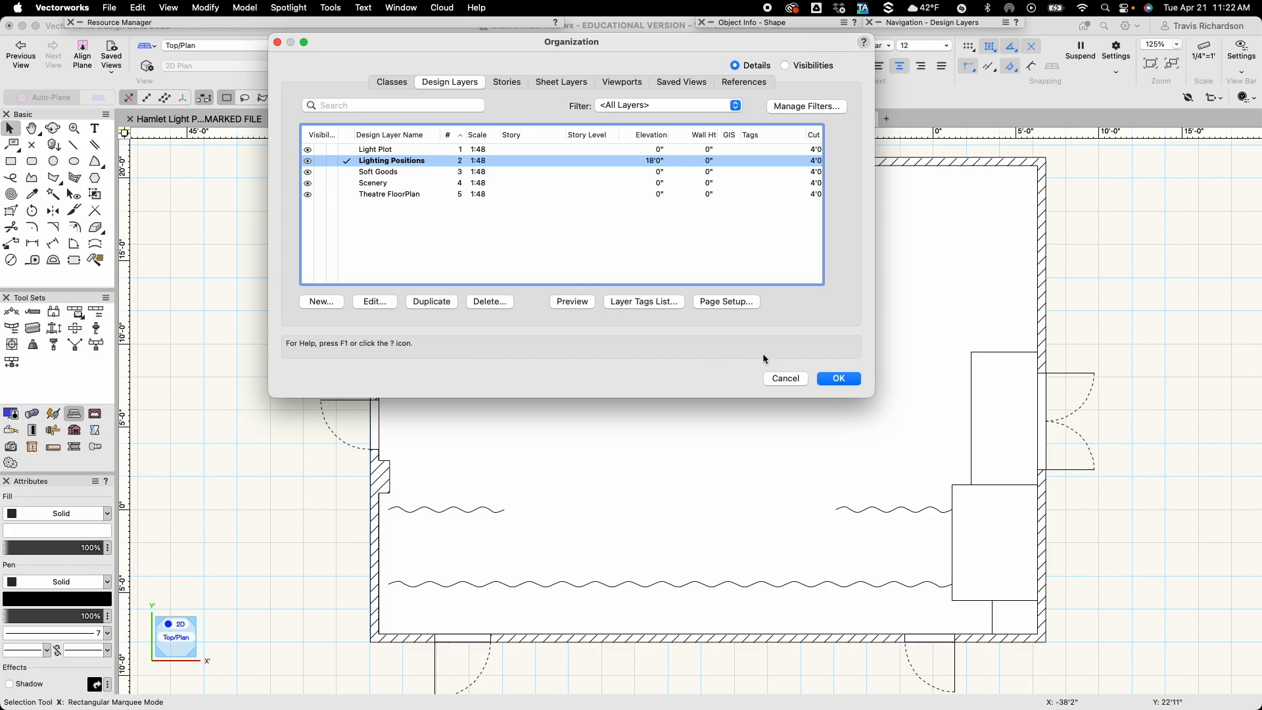
click(838, 380)
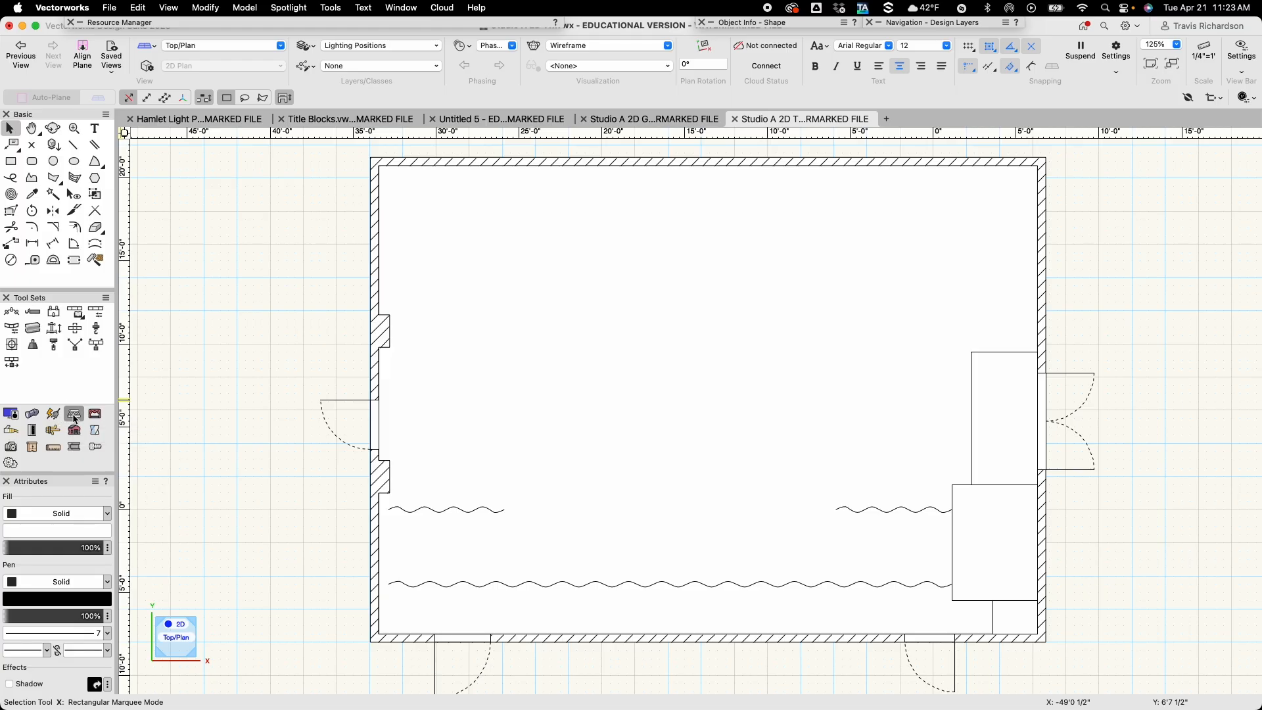
Start the Lighting Pipe tool and set the pipe's line type to Double in its preferences.
click(15, 317)
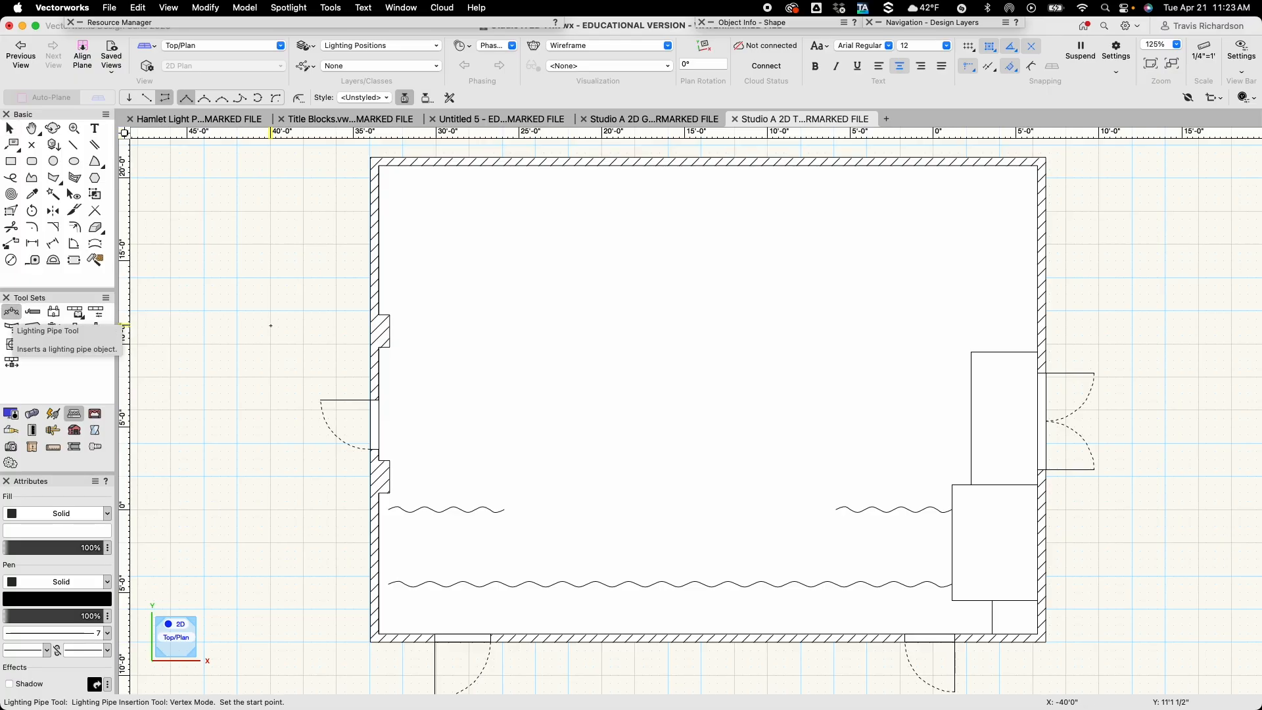
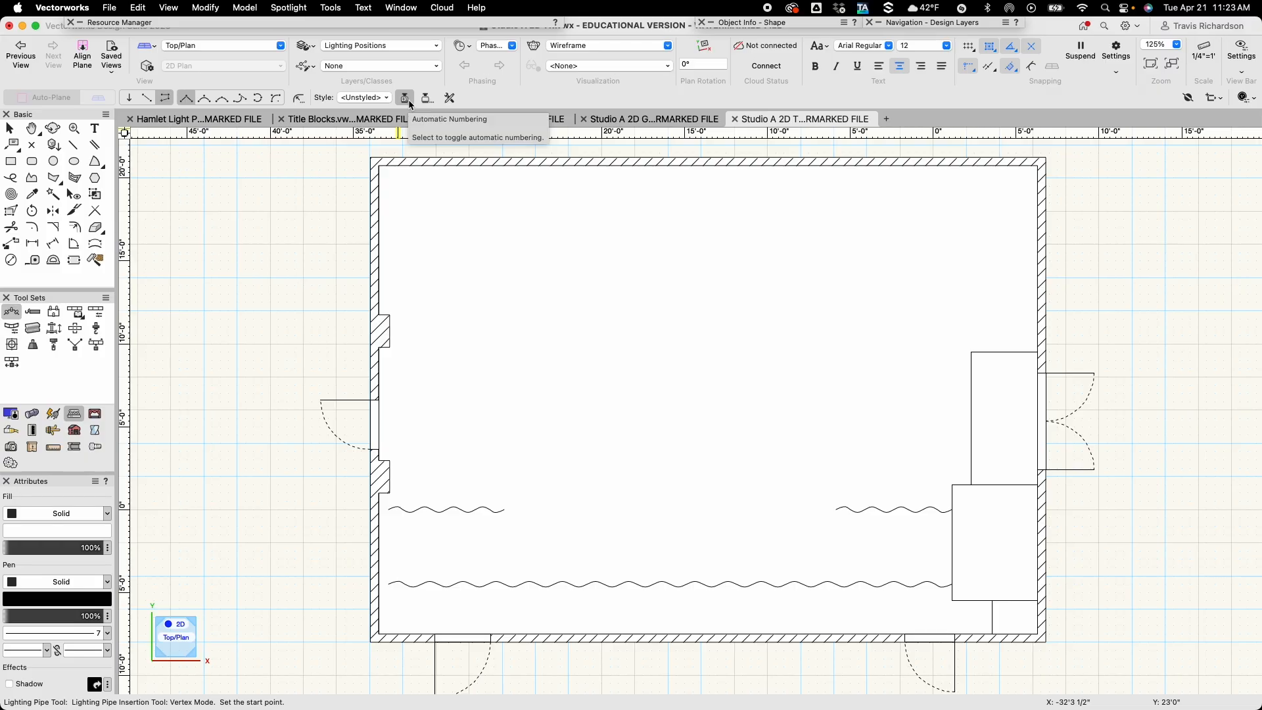
click(451, 99)
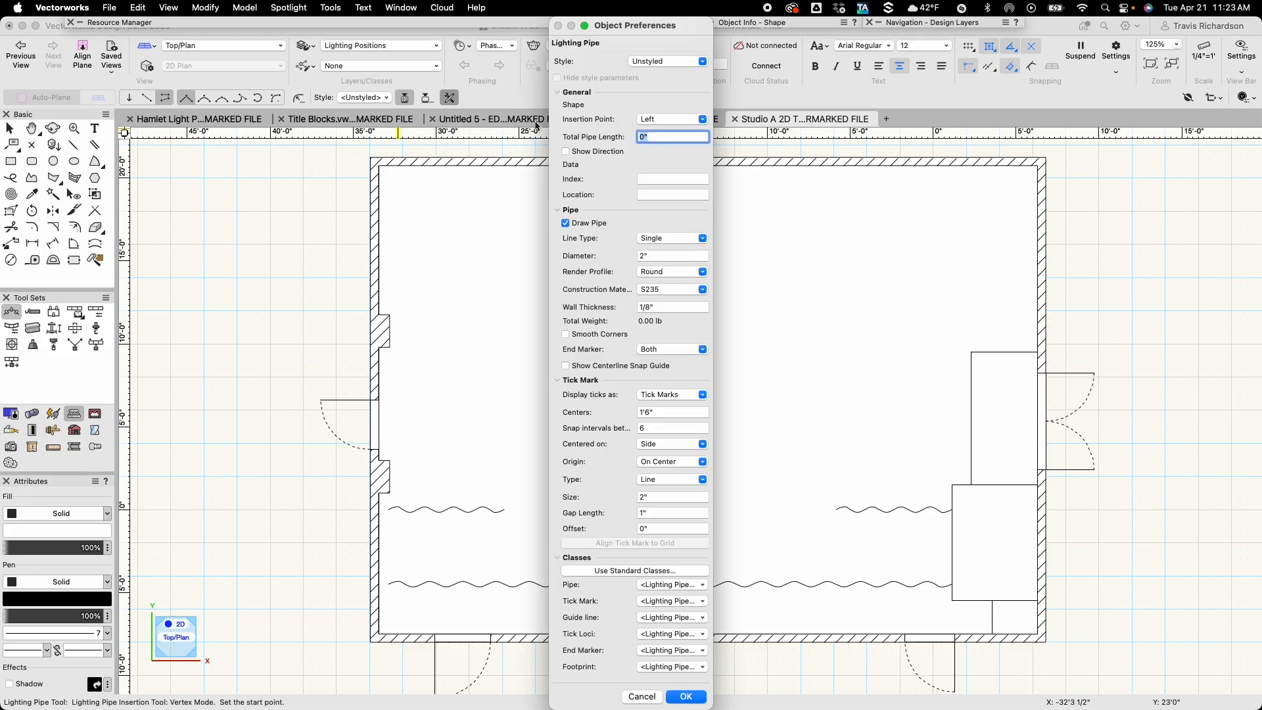
click(679, 242)
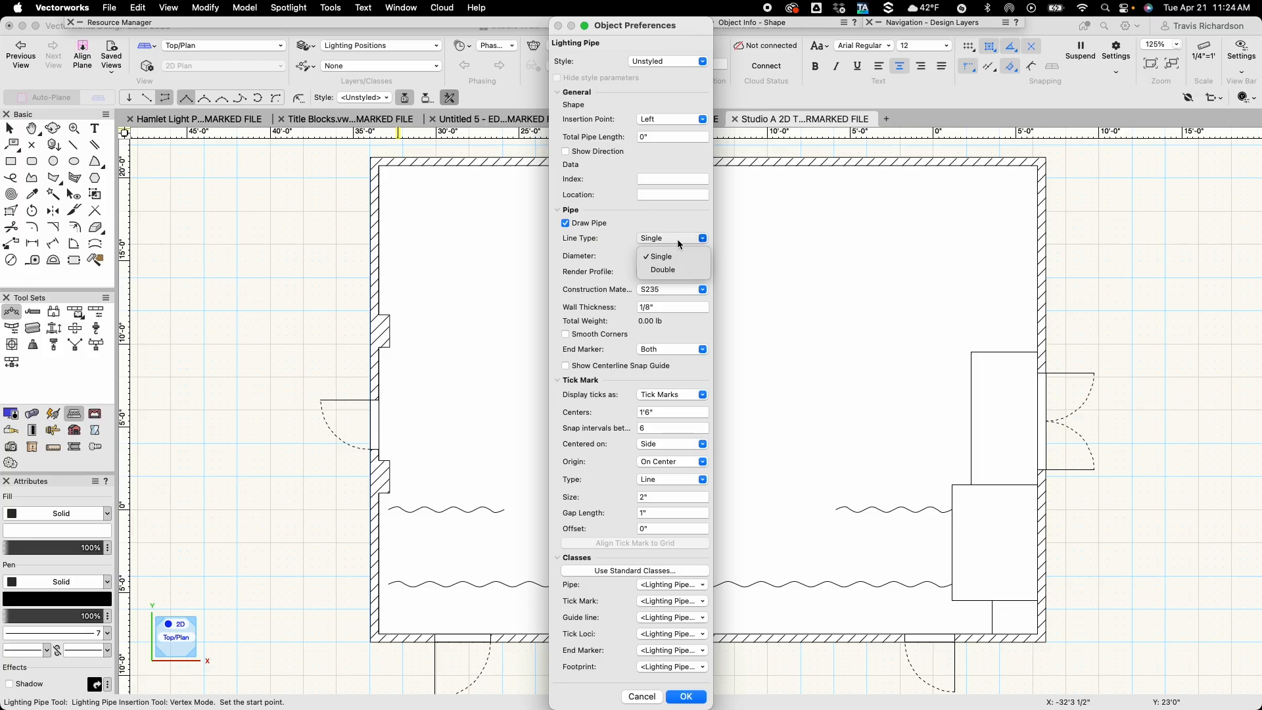
click(664, 270)
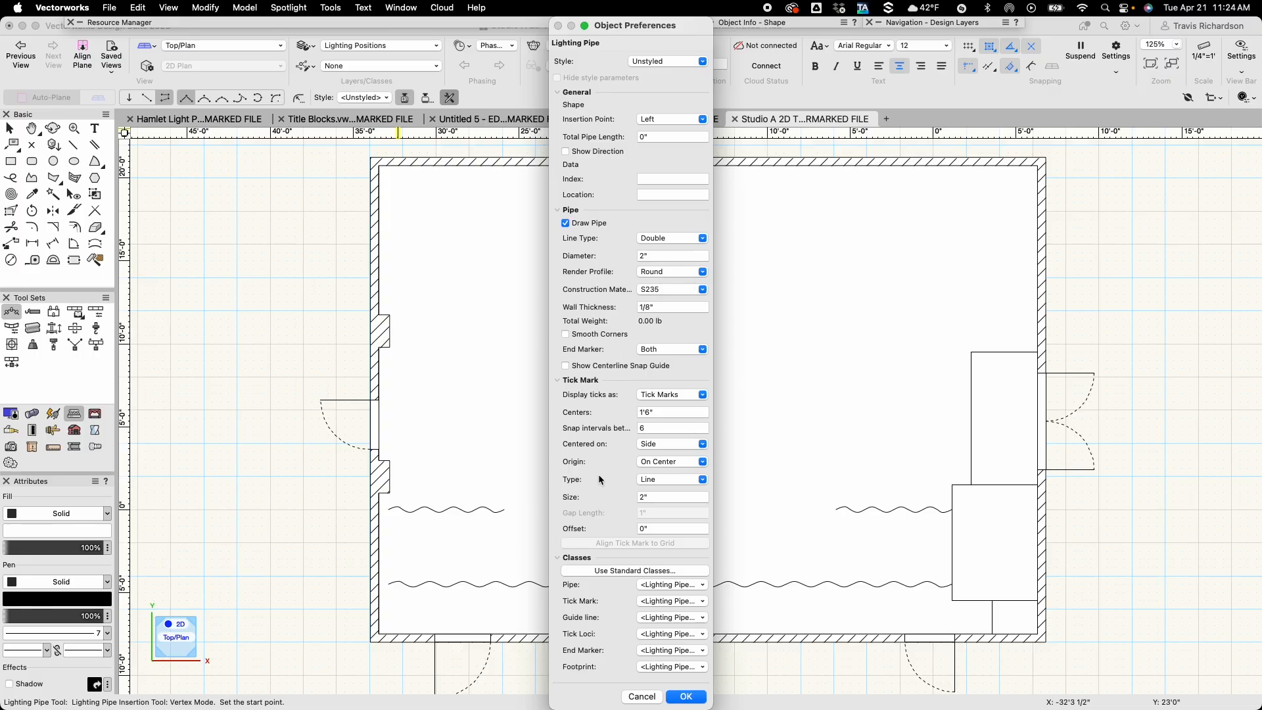
click(687, 697)
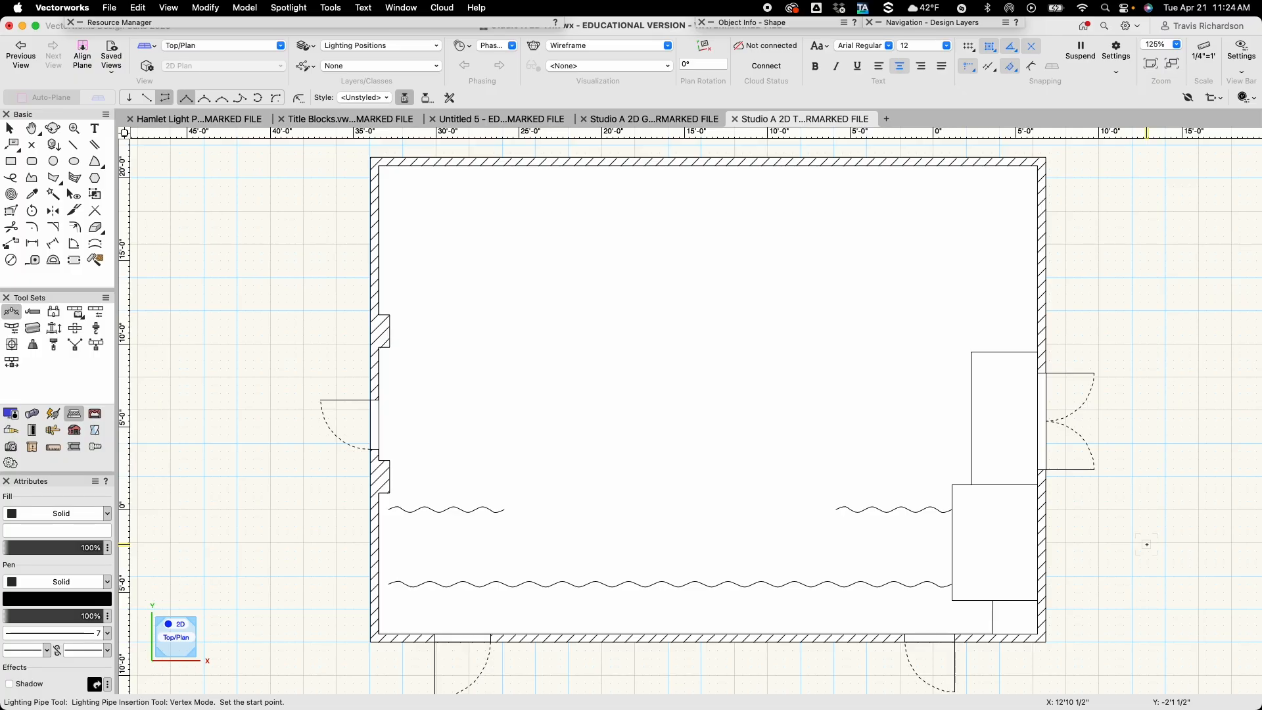
Draw a 21'3" lighting pipe vertically upward from the room's lower-right inner corner.
click(1038, 635)
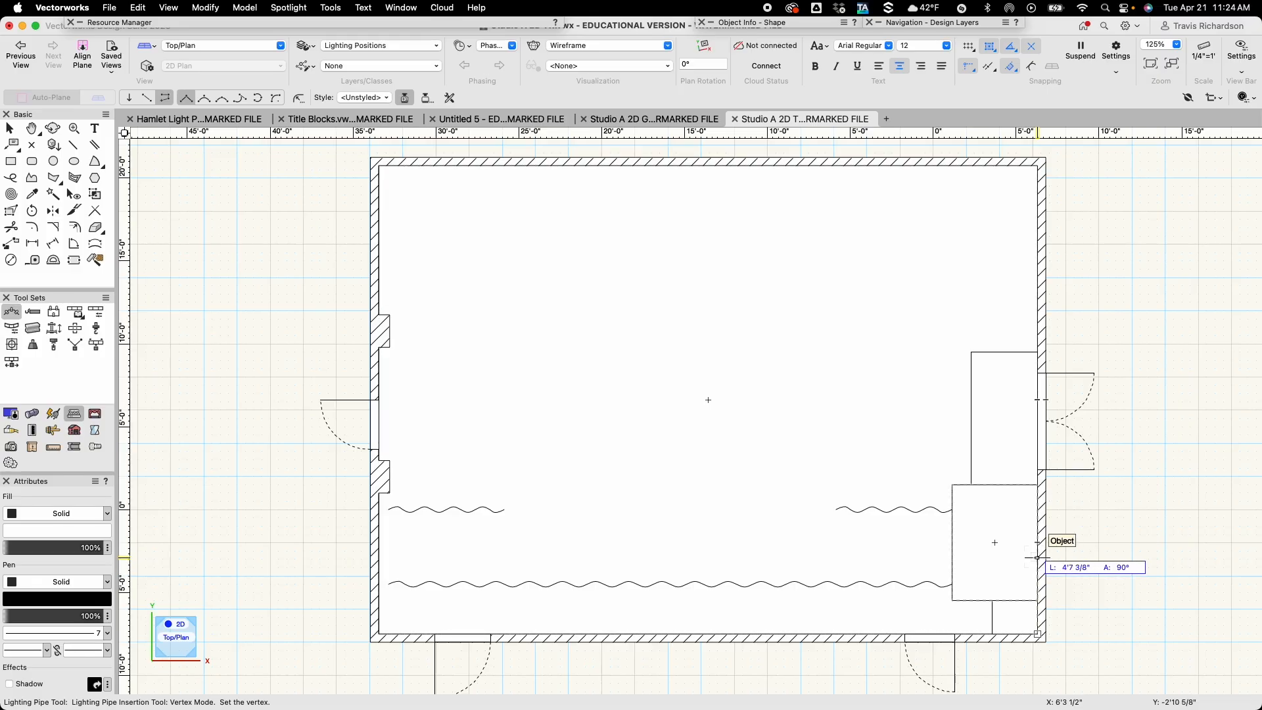
key(Tab)
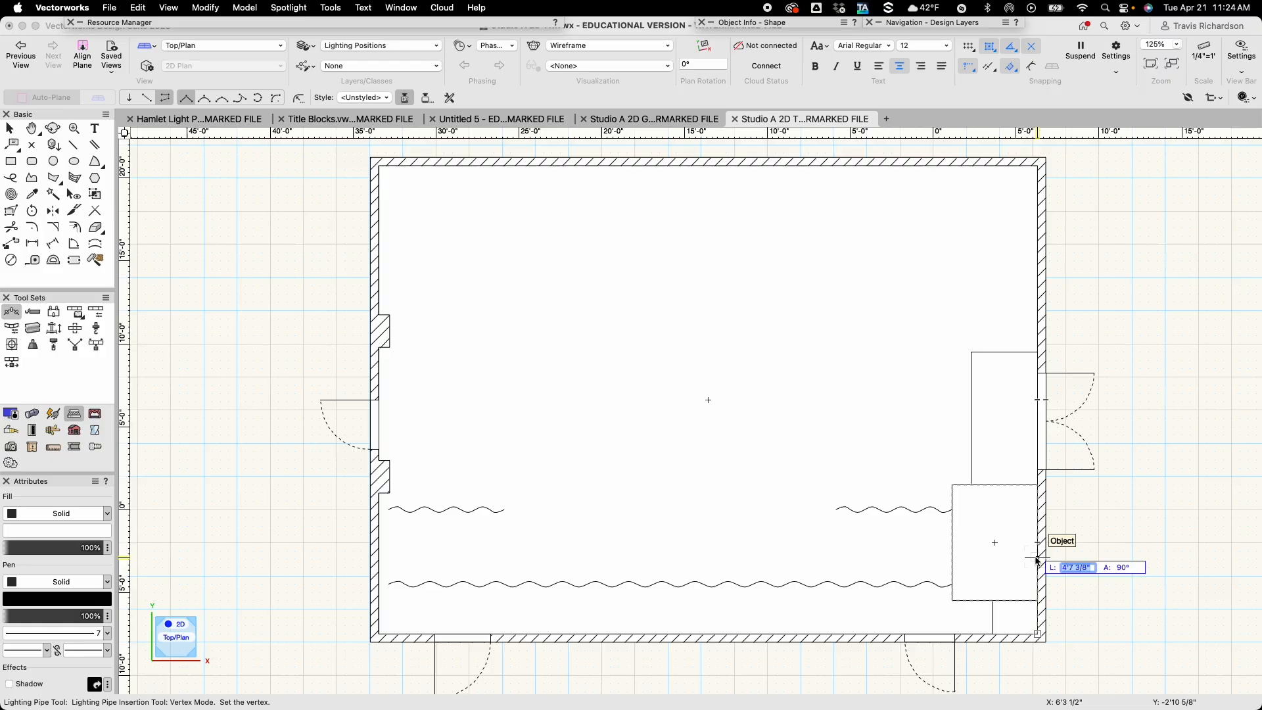
text(21'3)
key(Return)
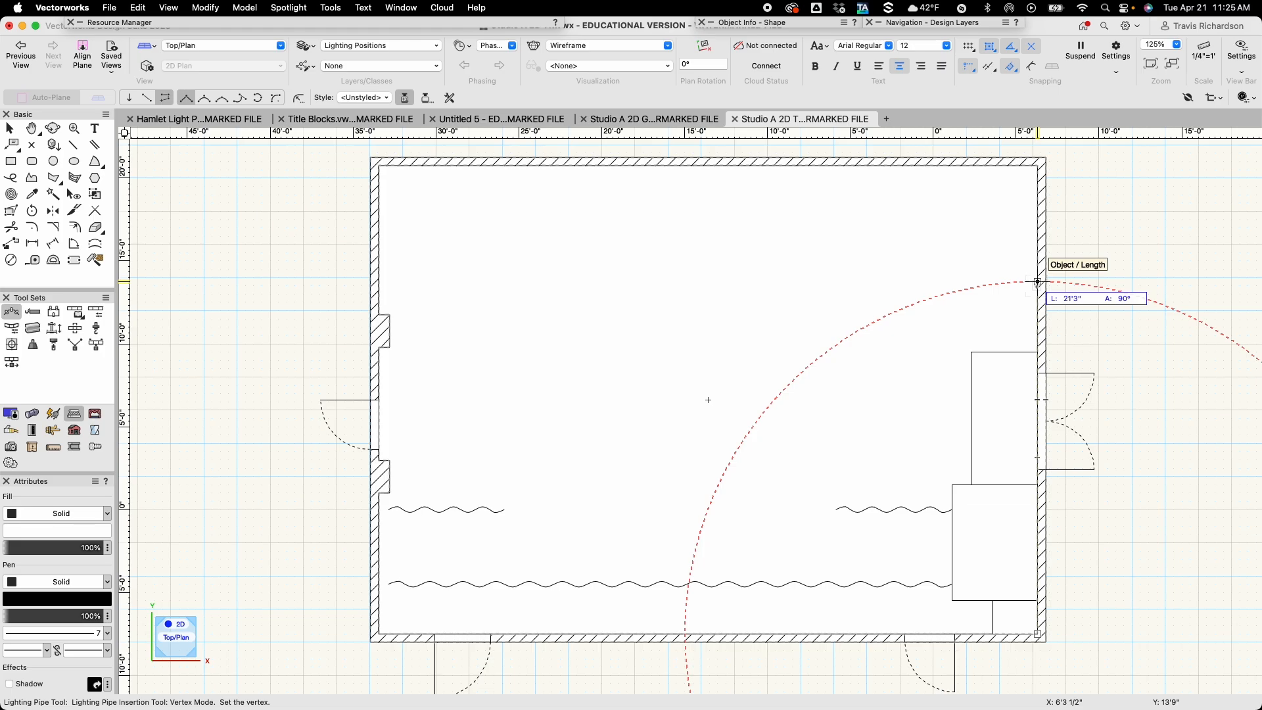
key(u)
scroll(1037, 282, down, 2)
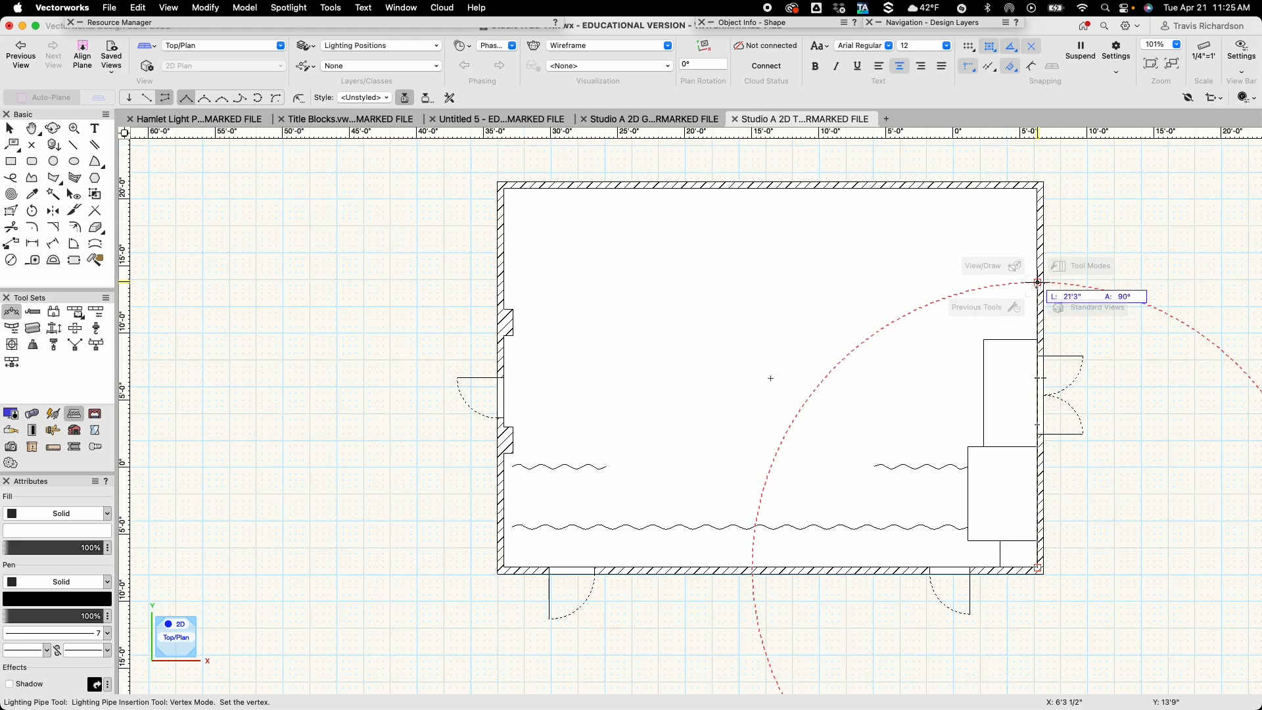
double_click(1037, 282)
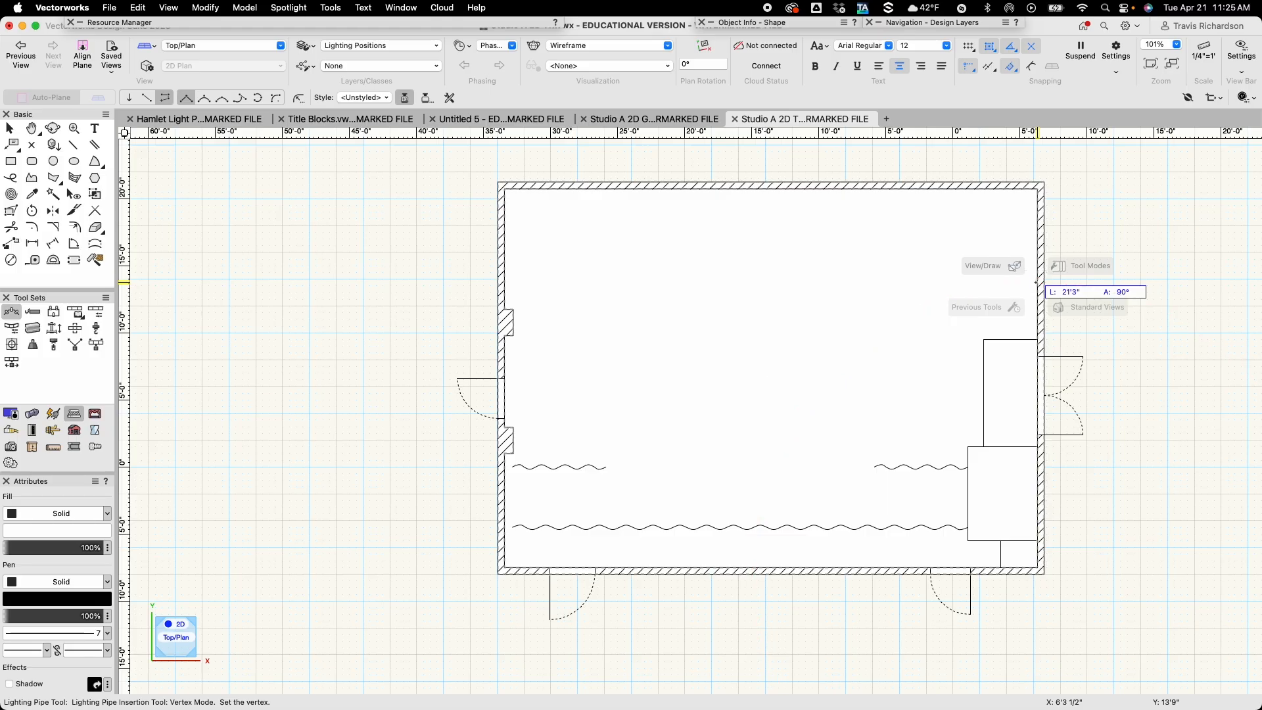
Move the lighting pipe by an X offset of -2'6" and a Y offset of 3'6".
scroll(1044, 409, up, 3)
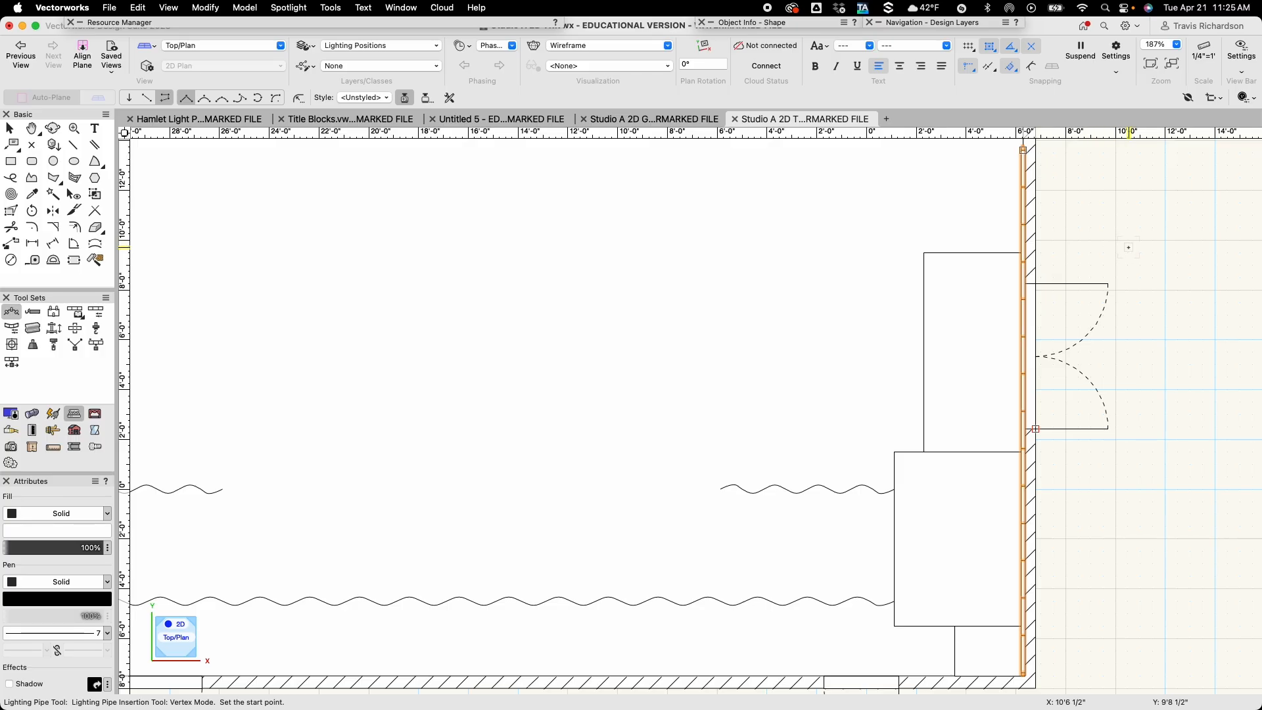
scroll(1128, 247, down, 3)
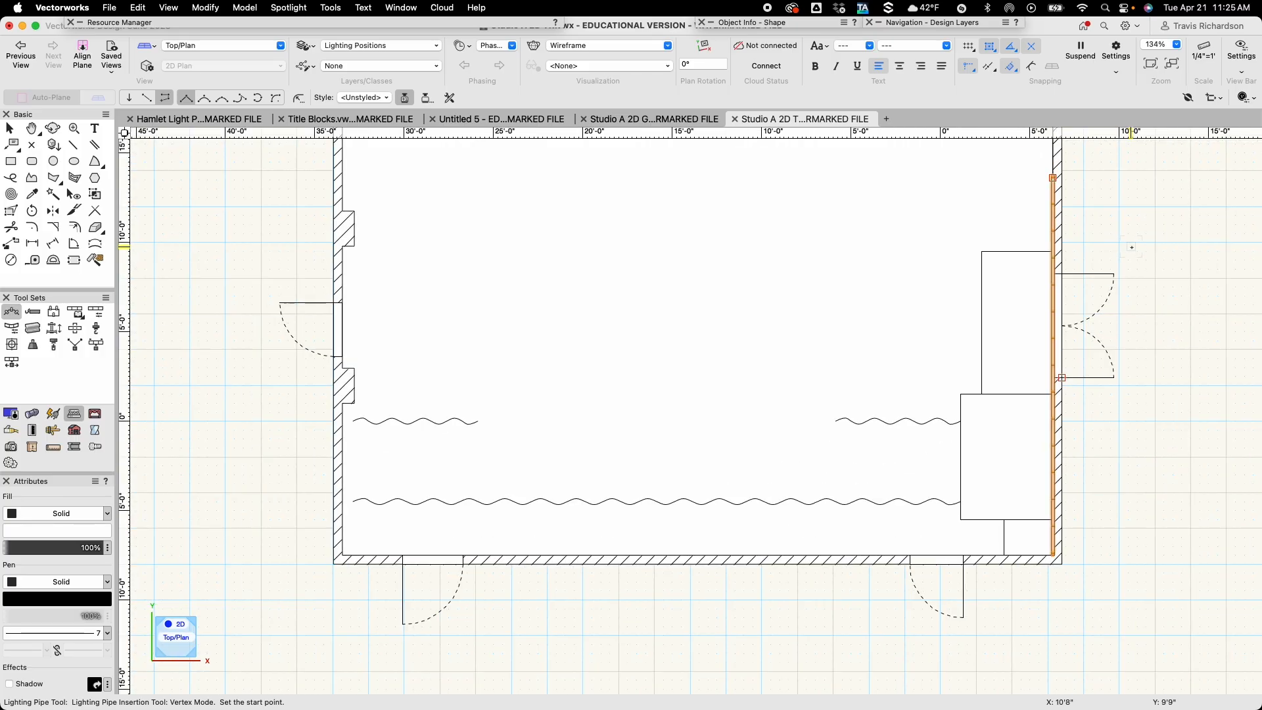
key(x)
mouse_move(1141, 251)
middle_down()
mouse_move(1065, 241)
mouse_move(1035, 263)
middle_up()
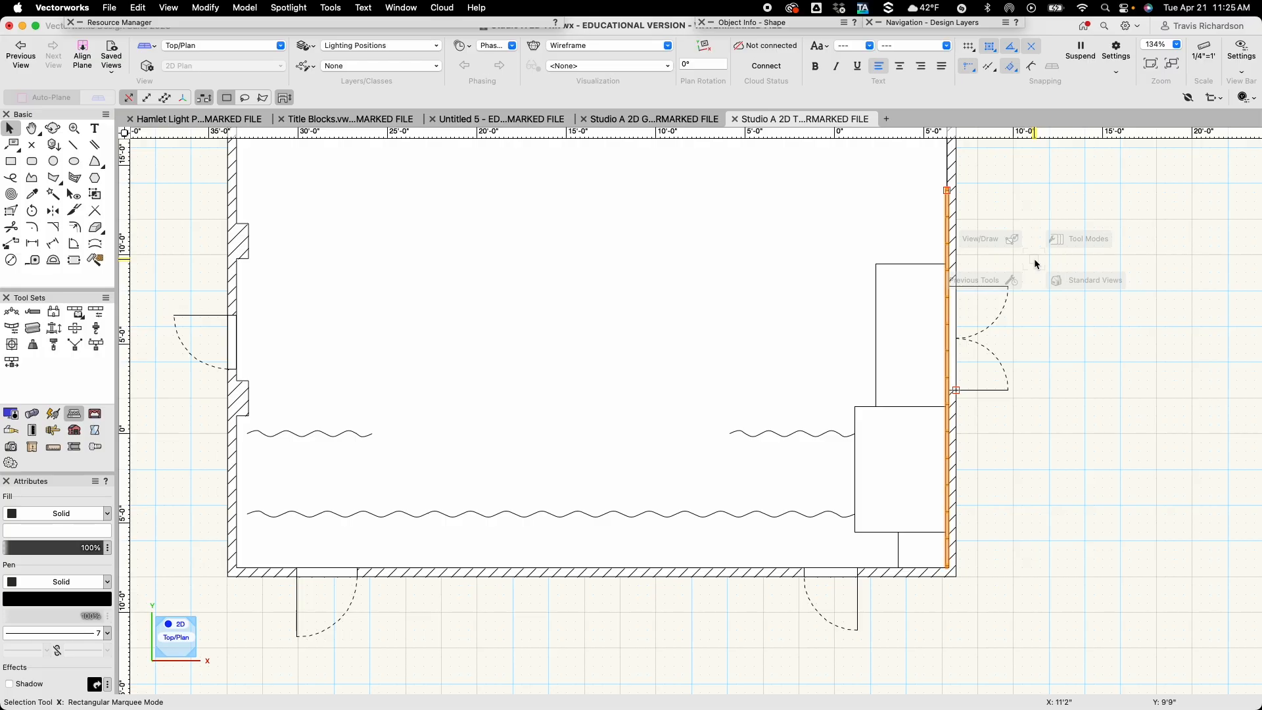
key(super+m)
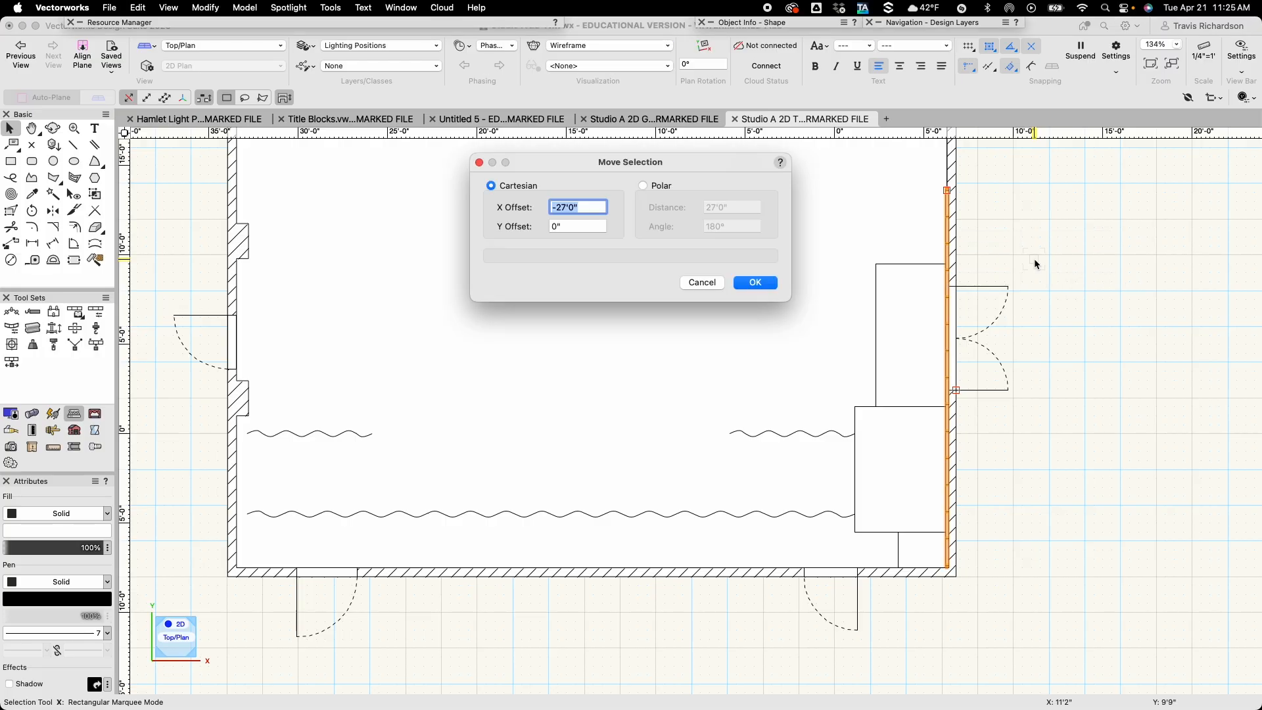
text(-2'6)
key(Tab)
text(3'6)
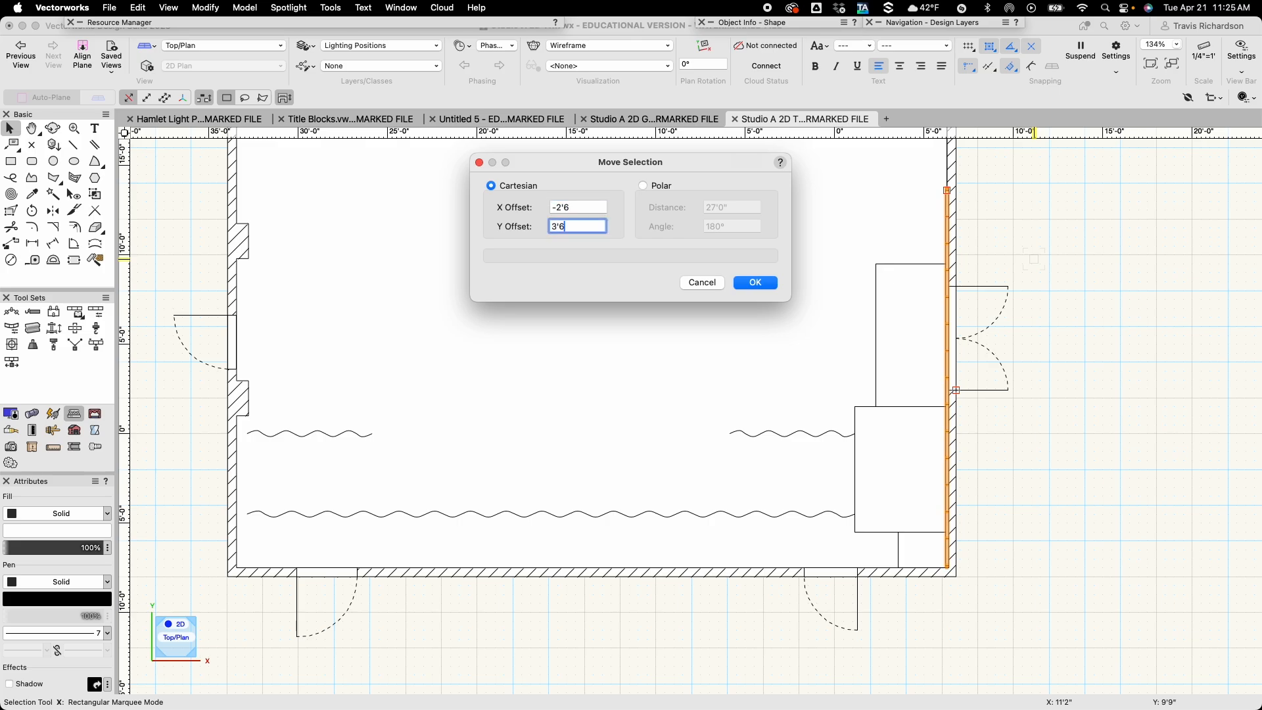
key(Return)
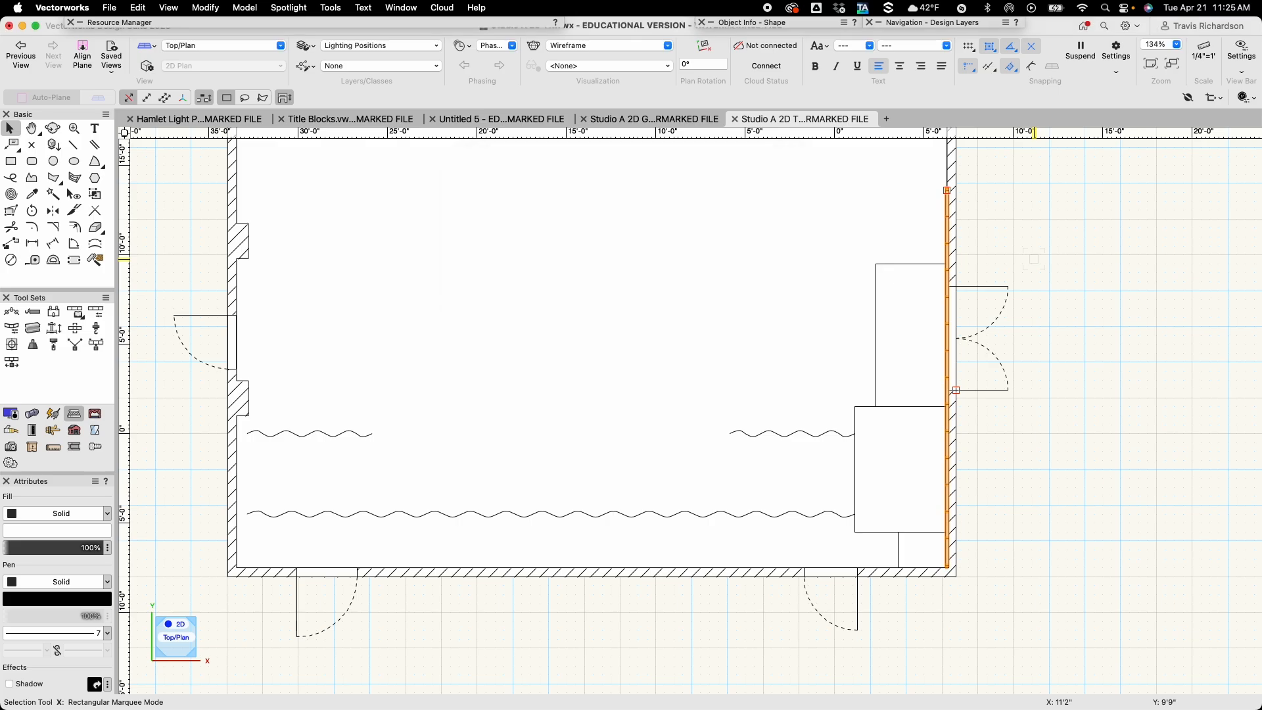
Draw a 28'3" line along the left wall's inner face from the lower-left to the upper-left inner corner.
scroll(1034, 258, down, 4)
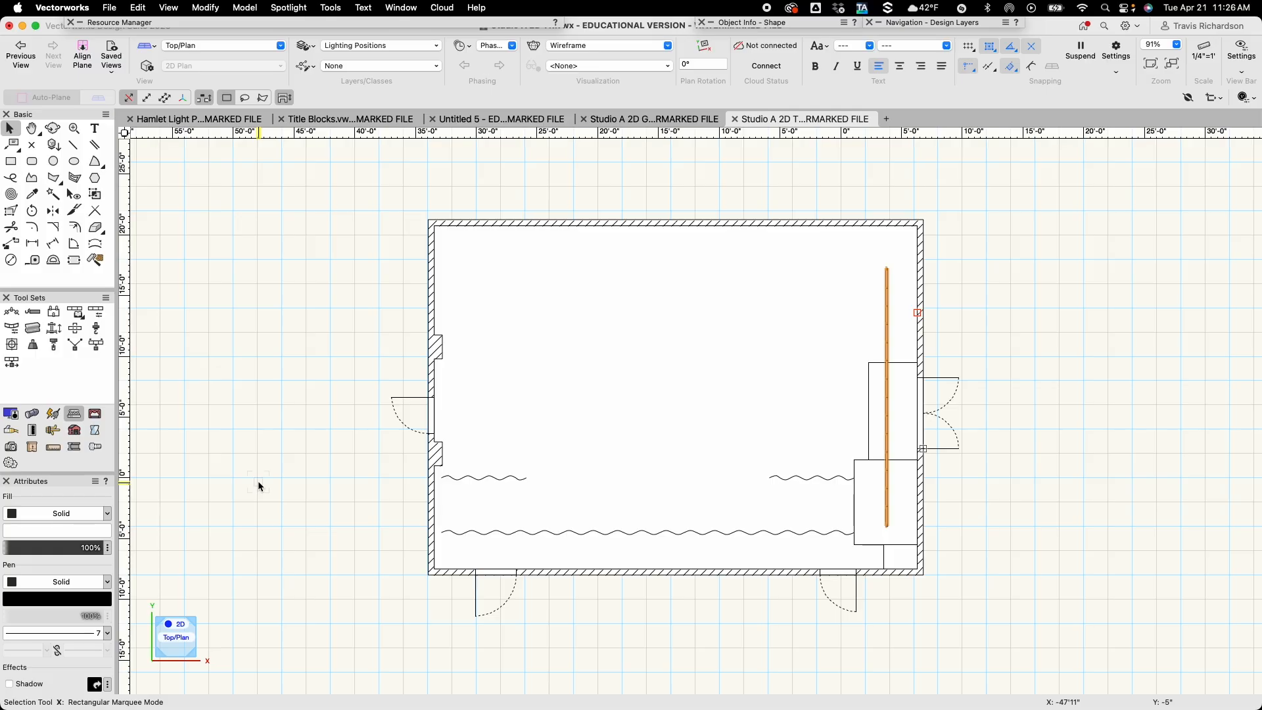
key(u)
scroll(422, 625, up, 5)
middle_drag(423, 609, 362, 655)
middle_drag(326, 546, 300, 611)
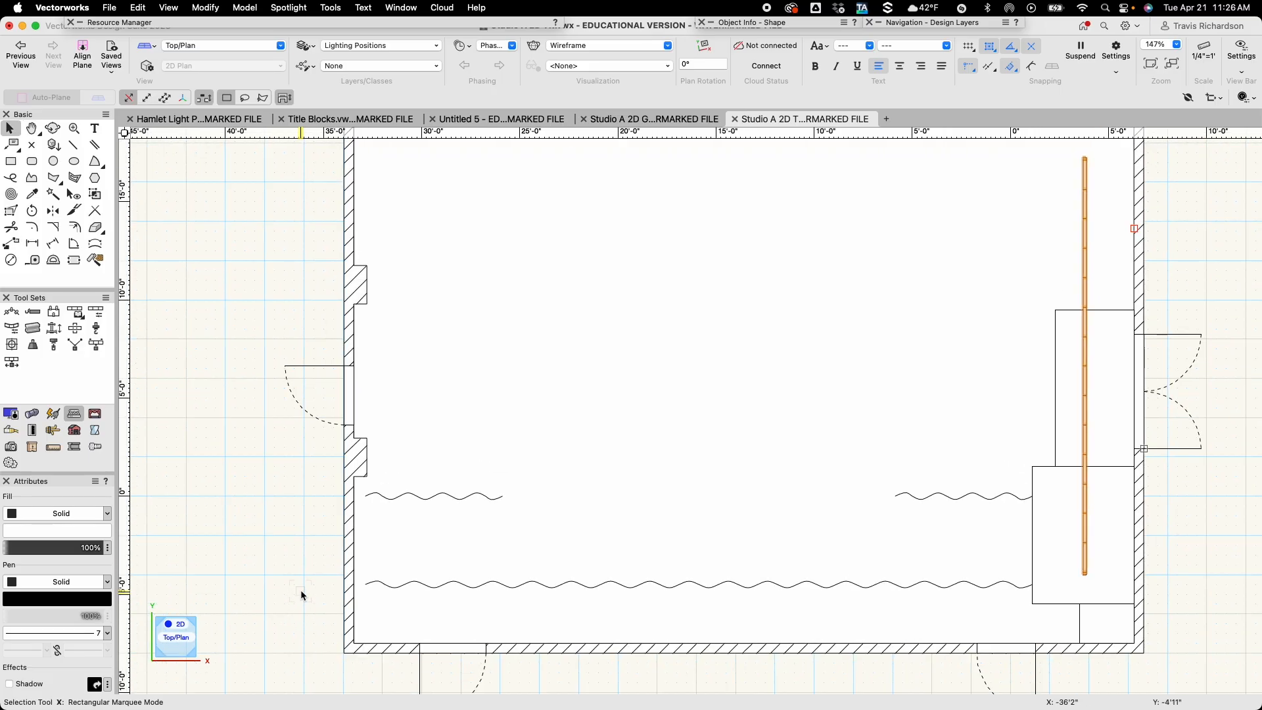
key(2)
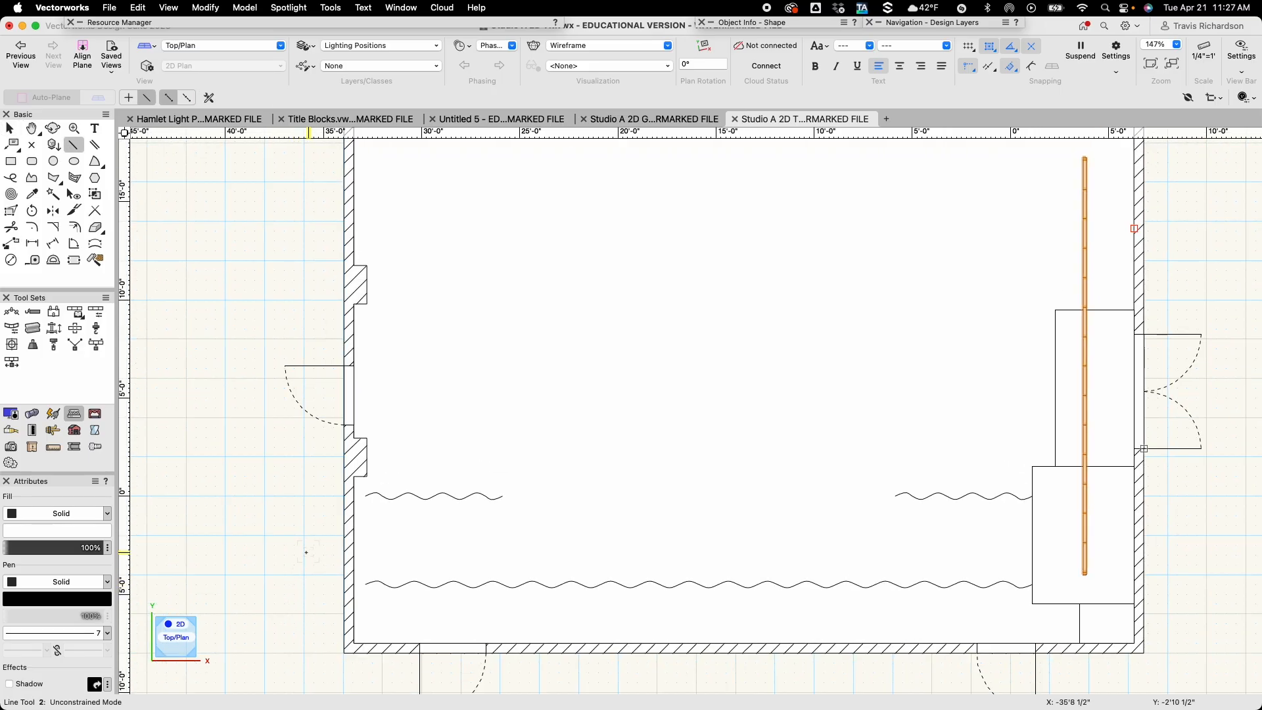
click(354, 643)
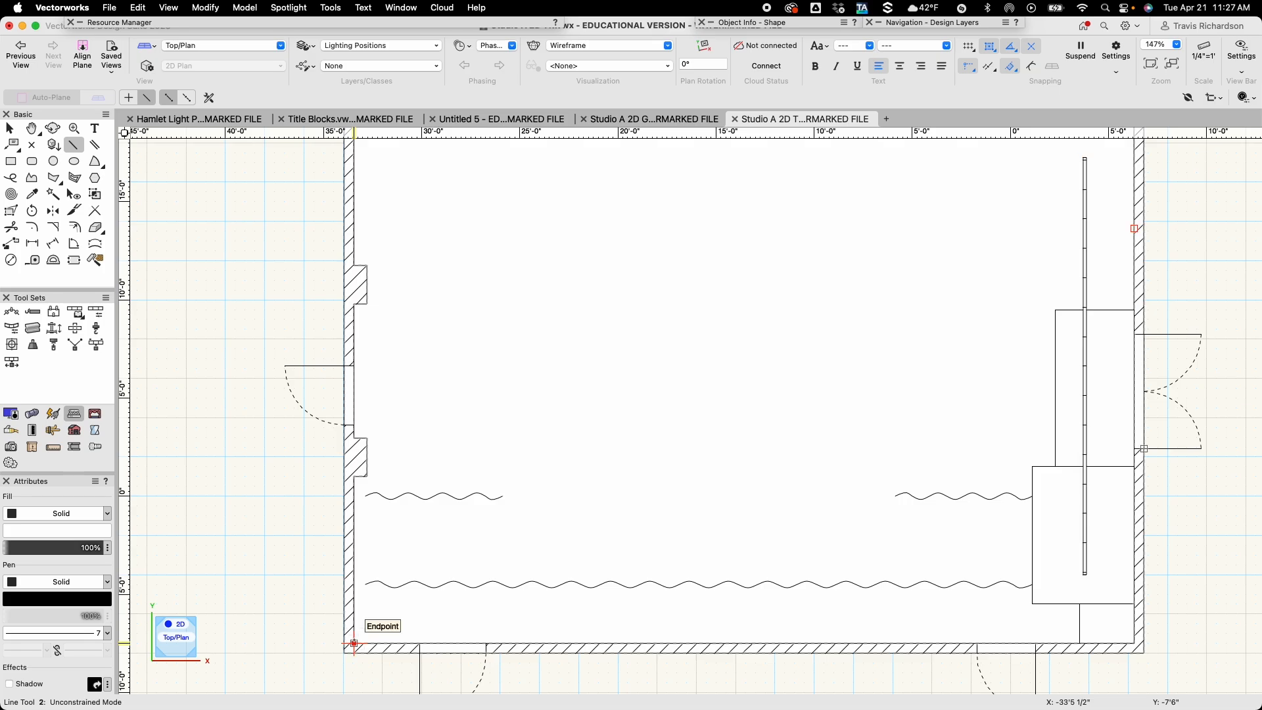
key(h)
drag(414, 288, 418, 503)
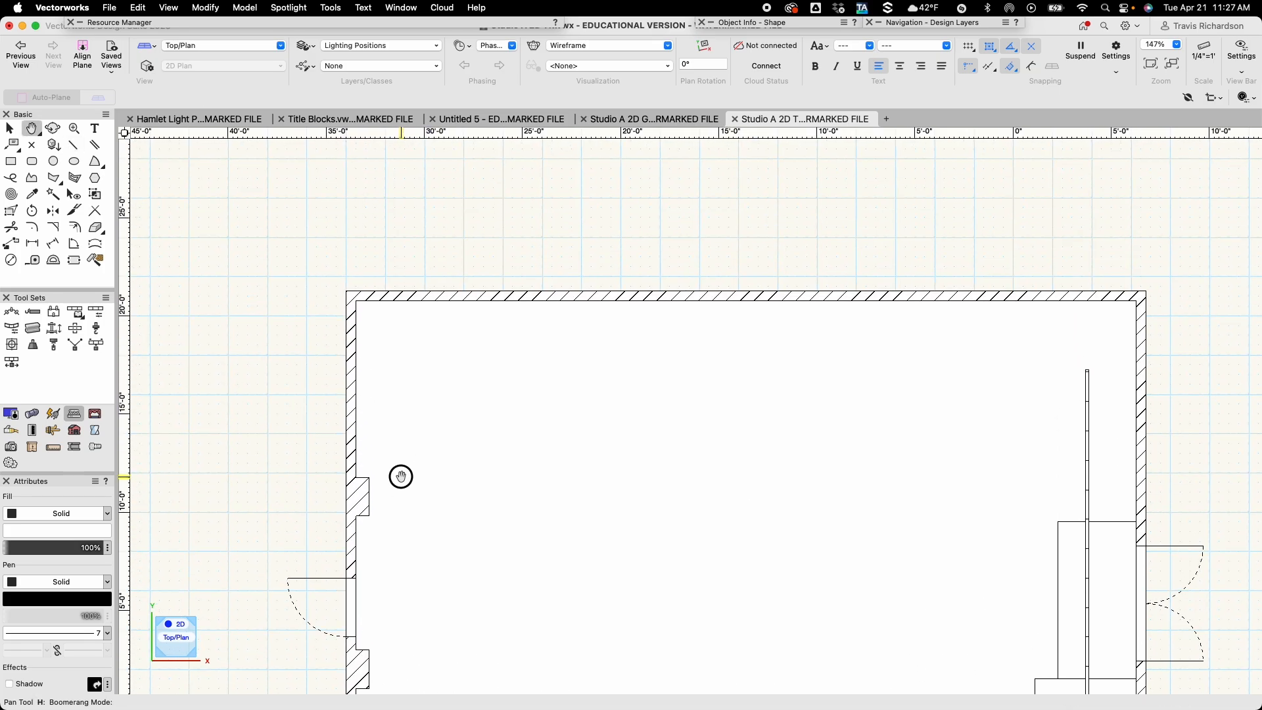
click(357, 305)
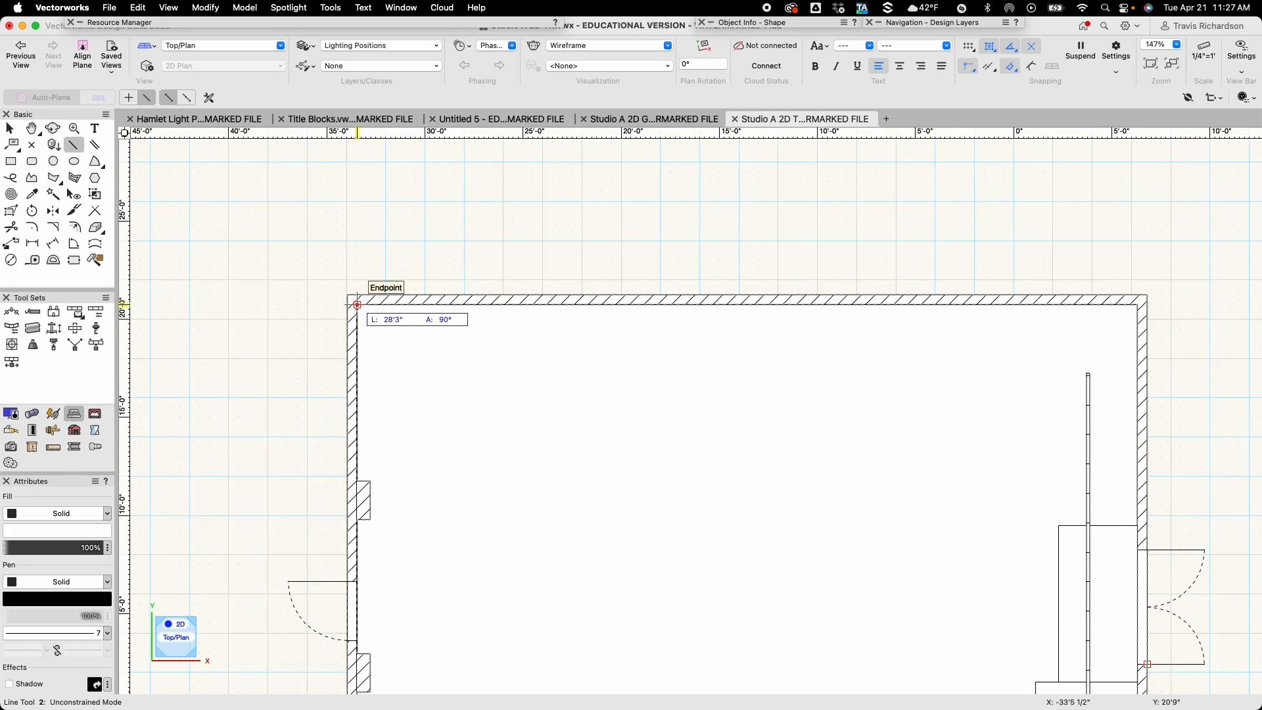
click(357, 305)
Move the vertical line drawn on the left wall's inner face by an X offset of 2'6" and a Y offset of 0.
key(x)
middle_drag(262, 436, 260, 295)
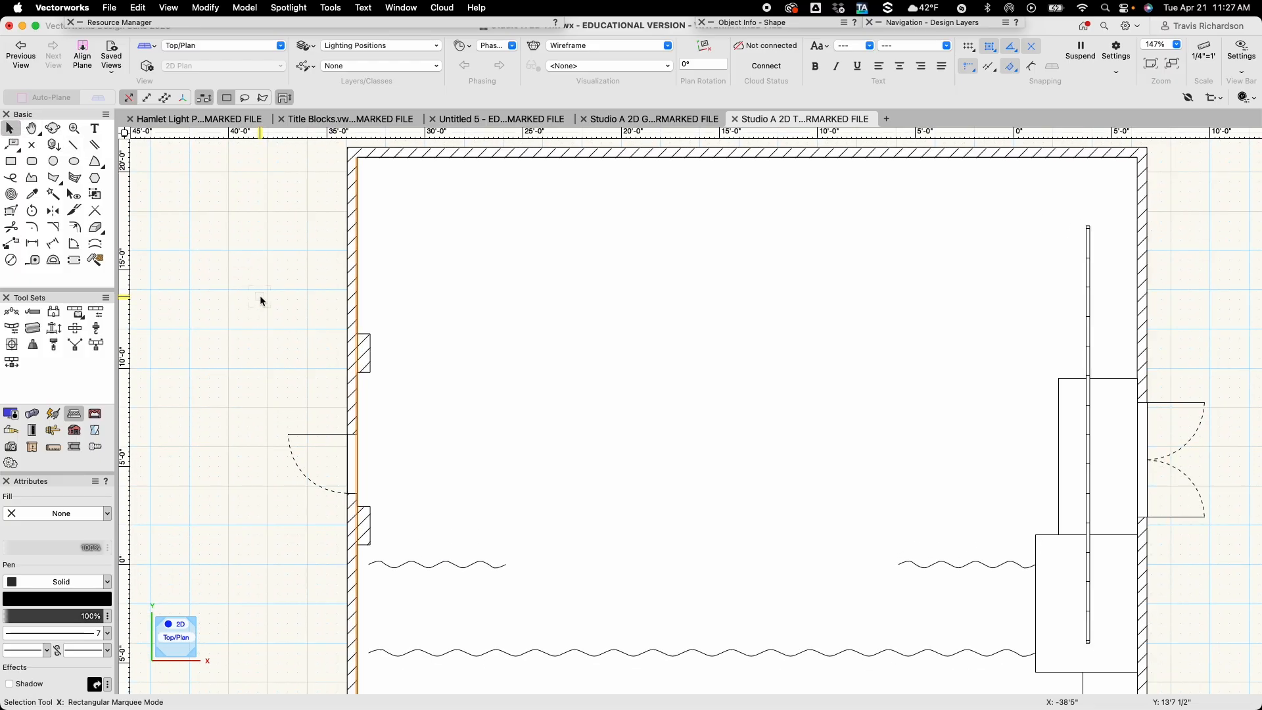
key(super+m)
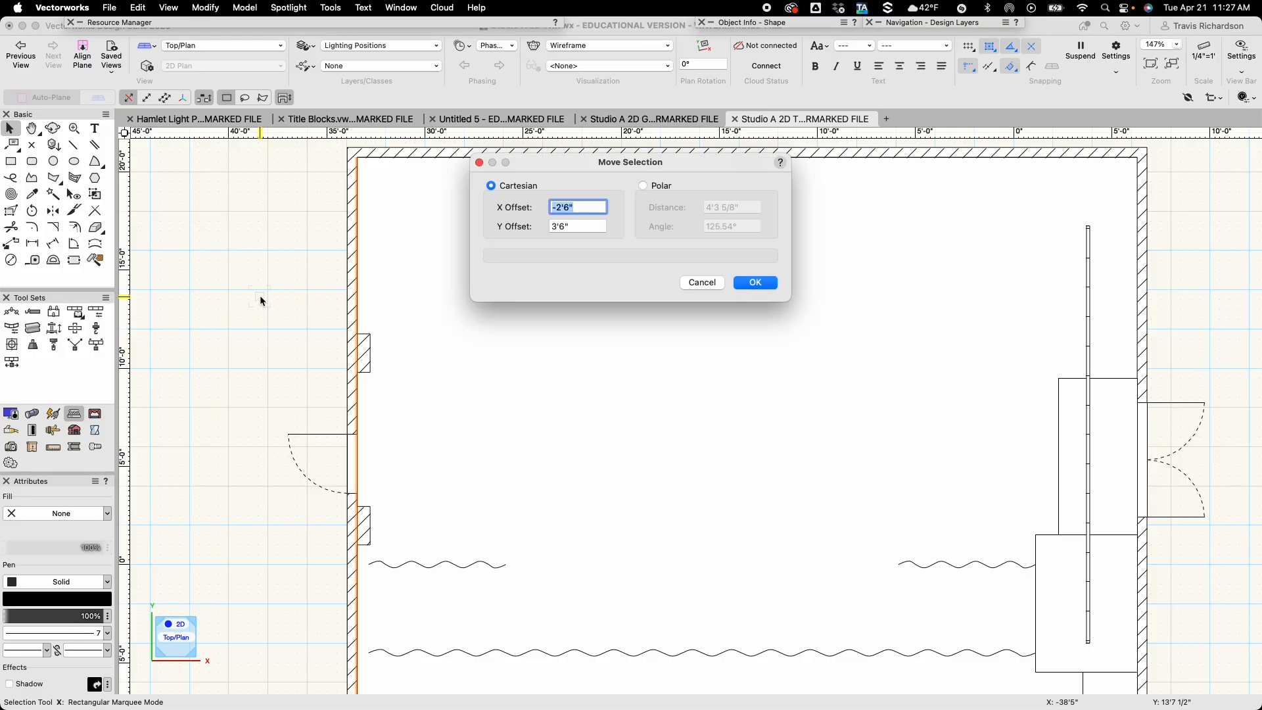
key(BackSpace)
text(2'6)
key(Tab)
text(0)
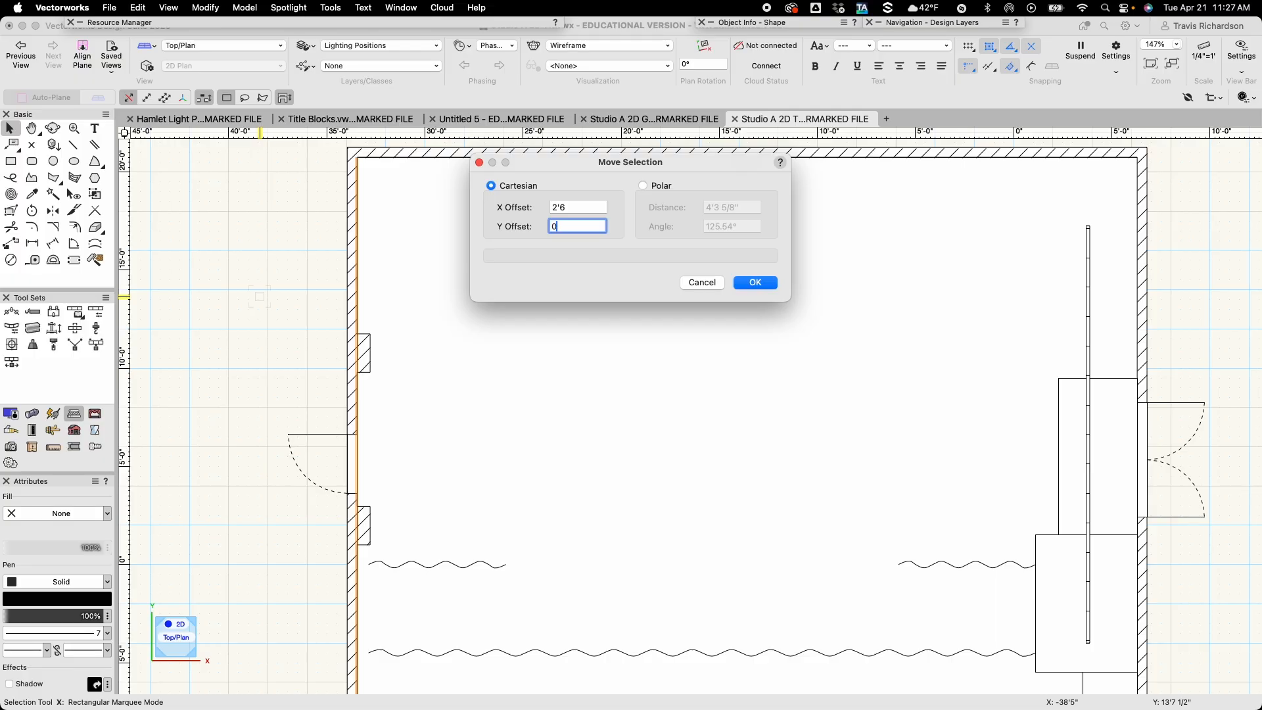
key(Return)
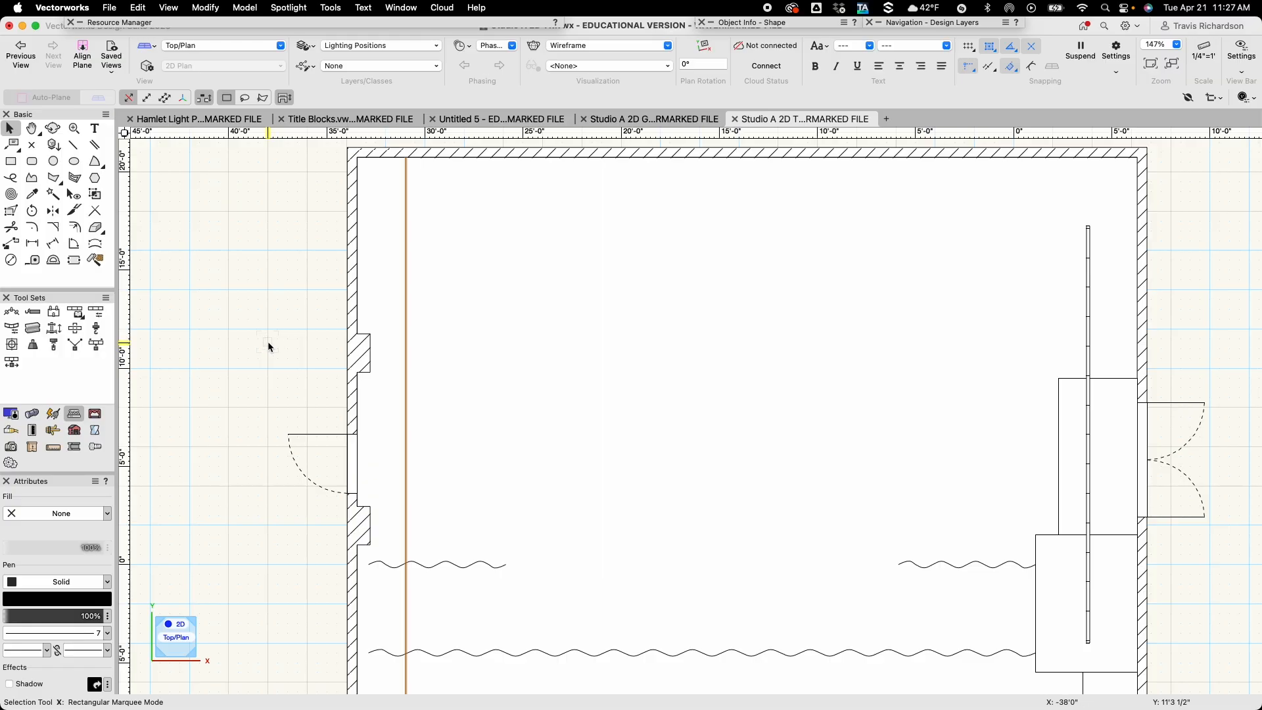
Copy the lighting pipe with Move by Points as 8 duplicates toward the left wall, spaced about 4'4" apart horizontally, ending at the guide line.
click(1089, 430)
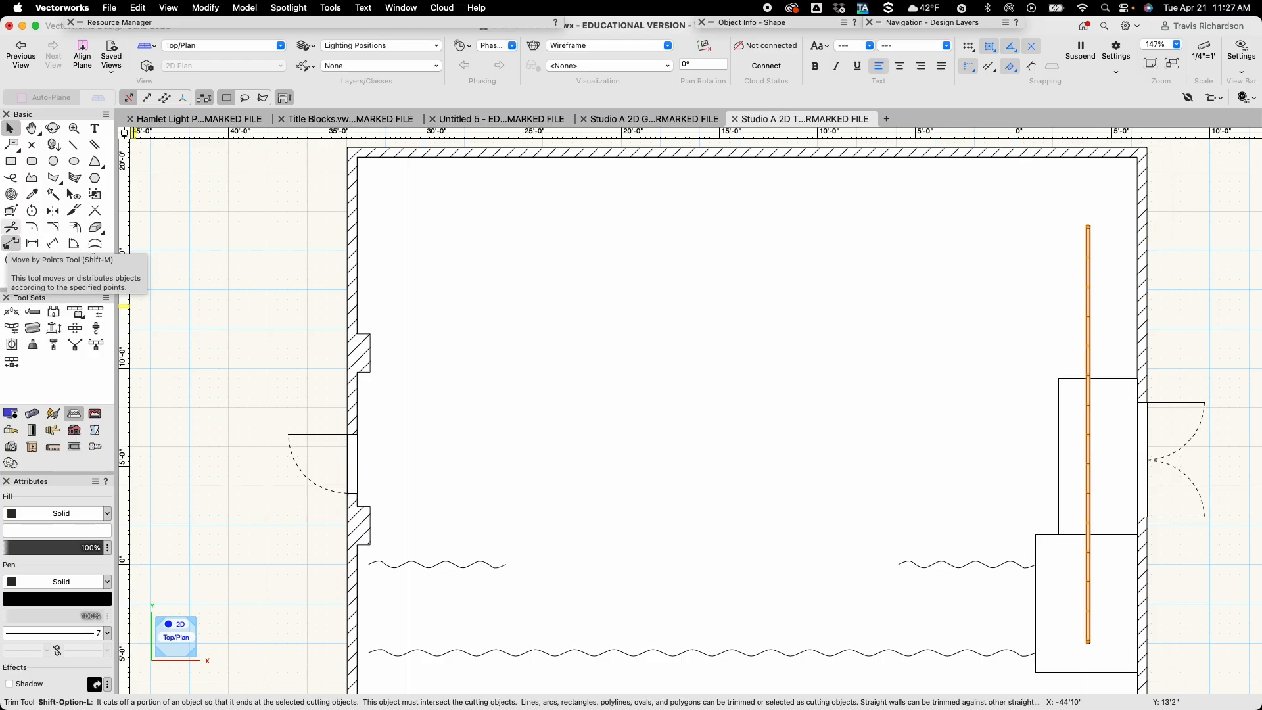
click(9, 246)
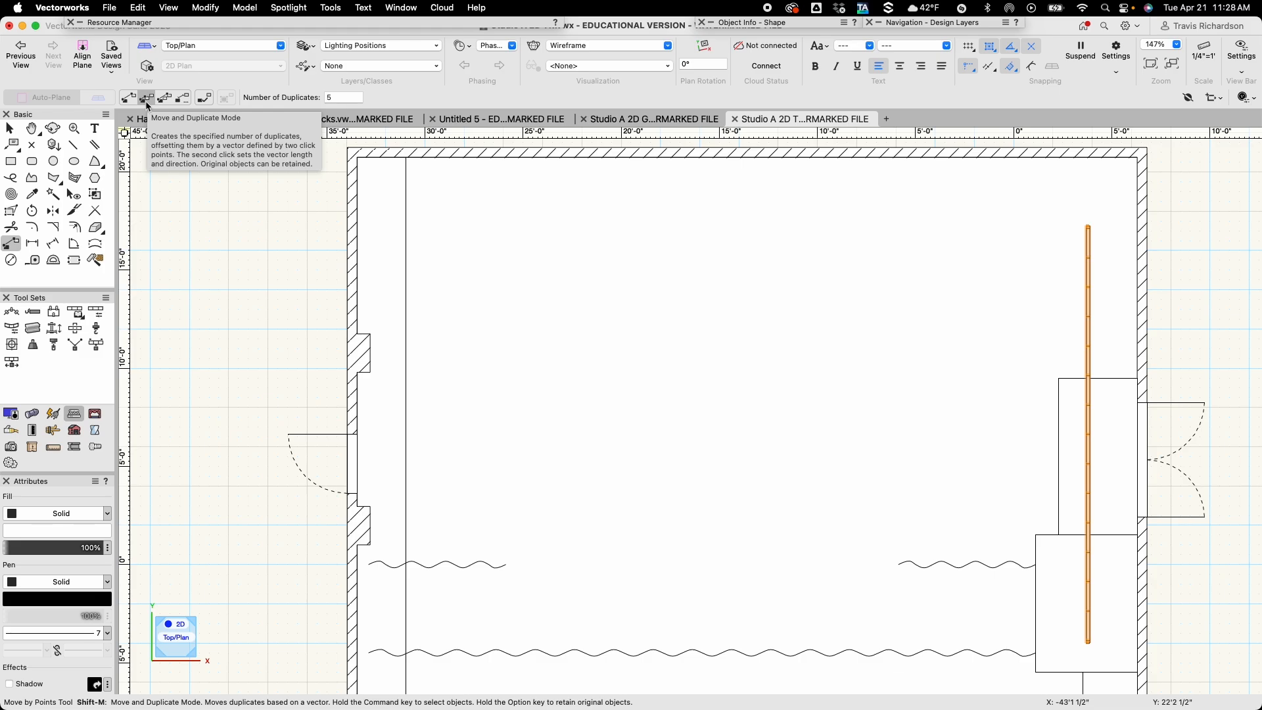
click(341, 98)
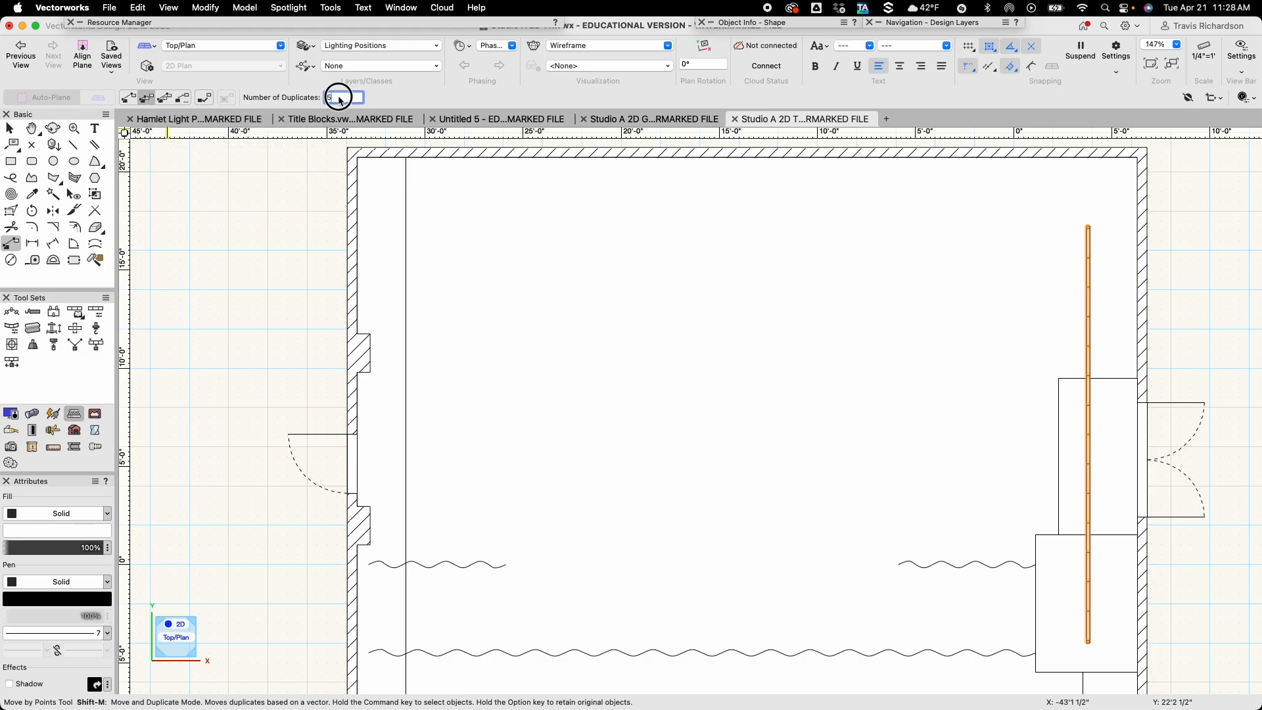
text(8)
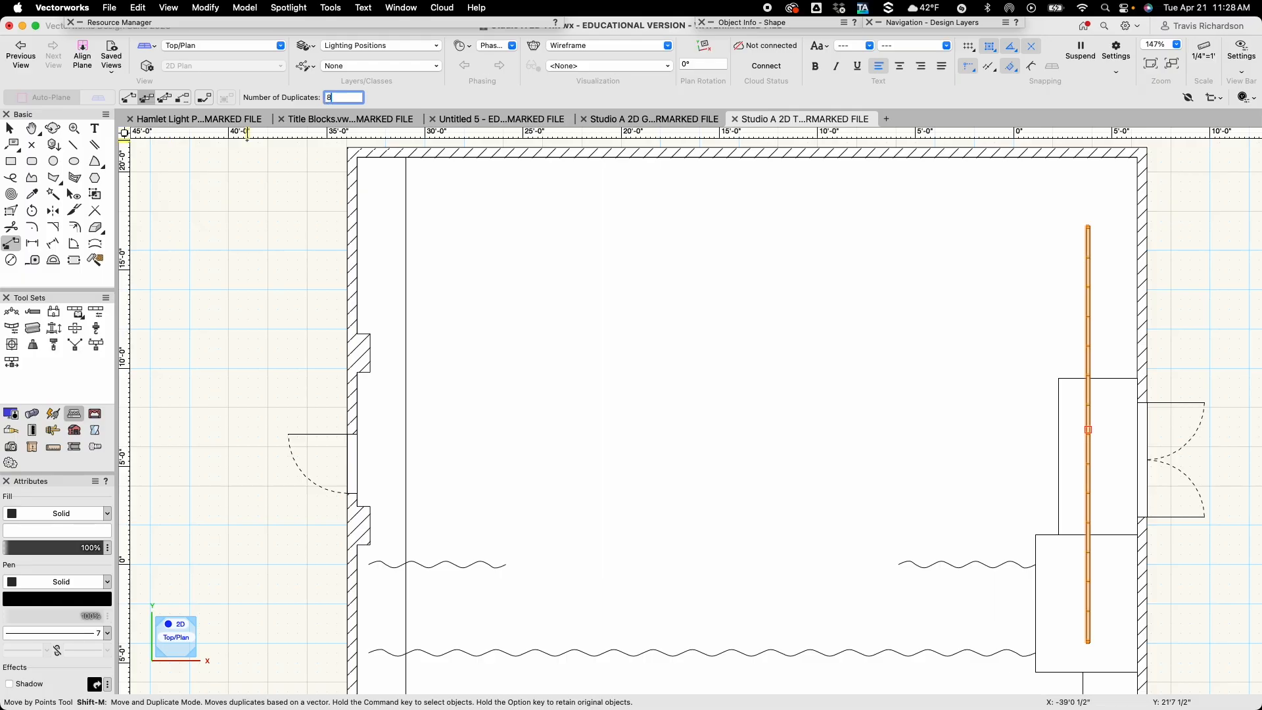
key(Return)
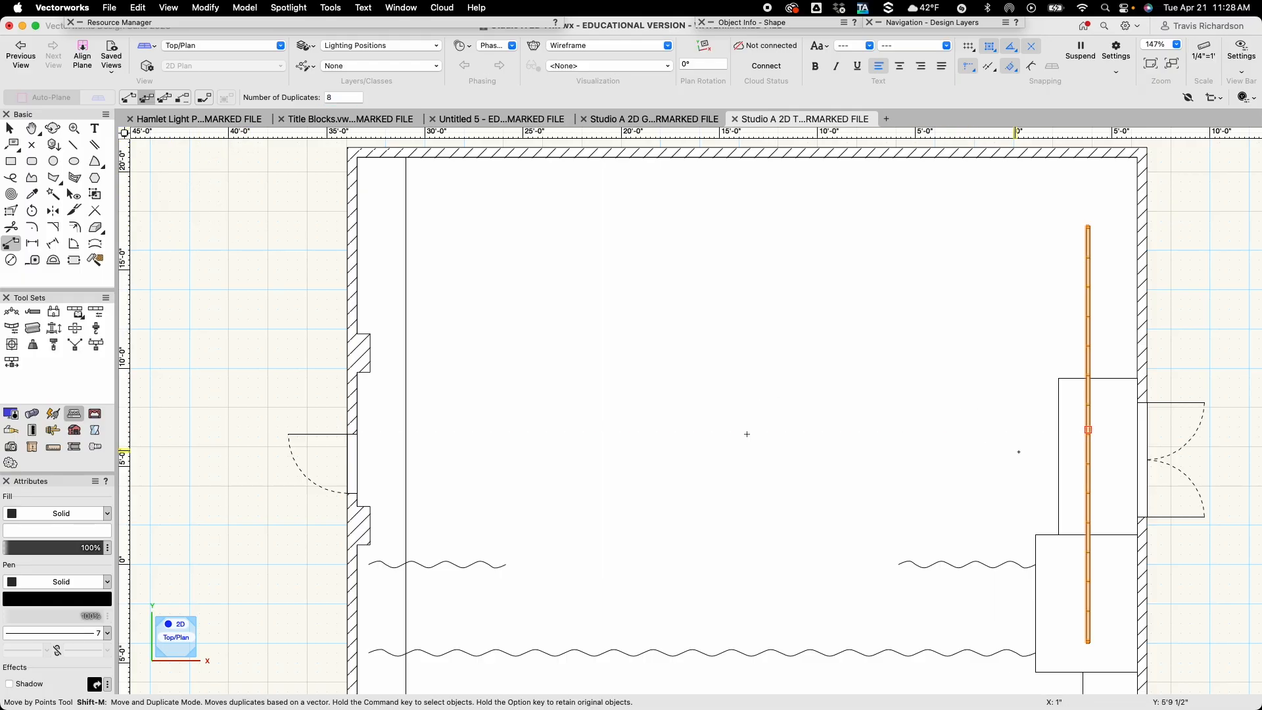
click(1088, 430)
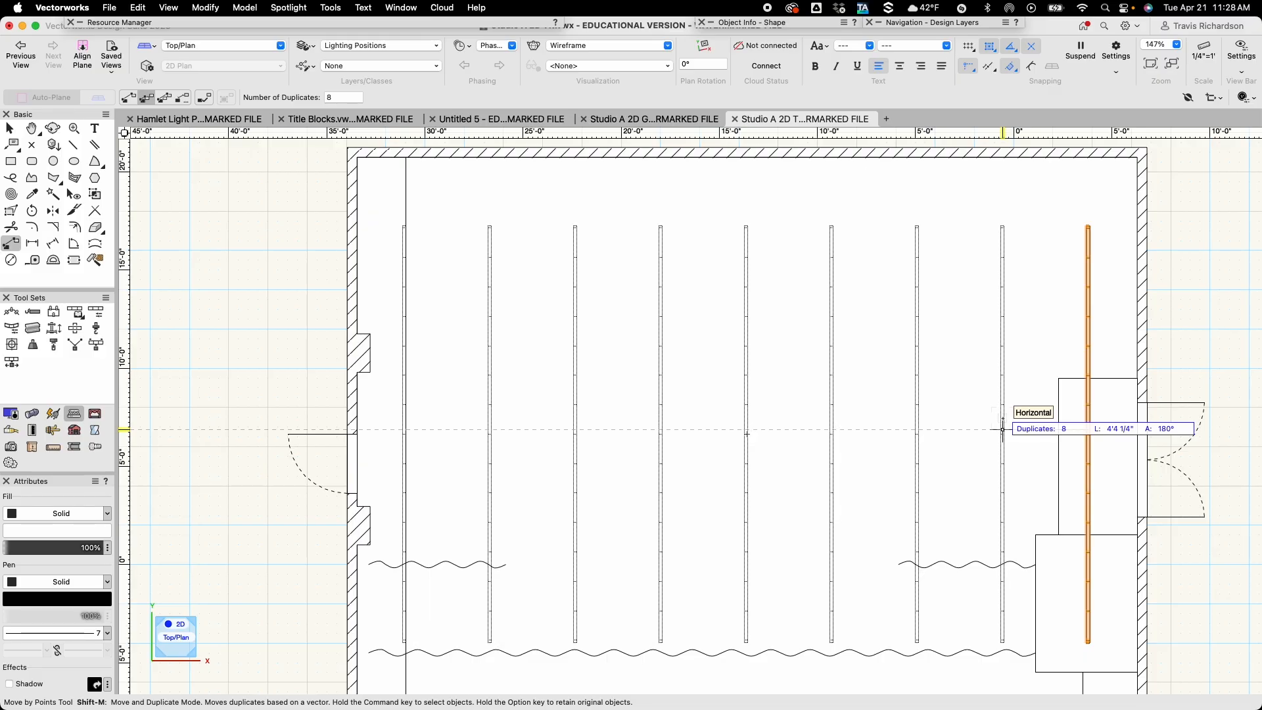
scroll(1003, 430, up, 3)
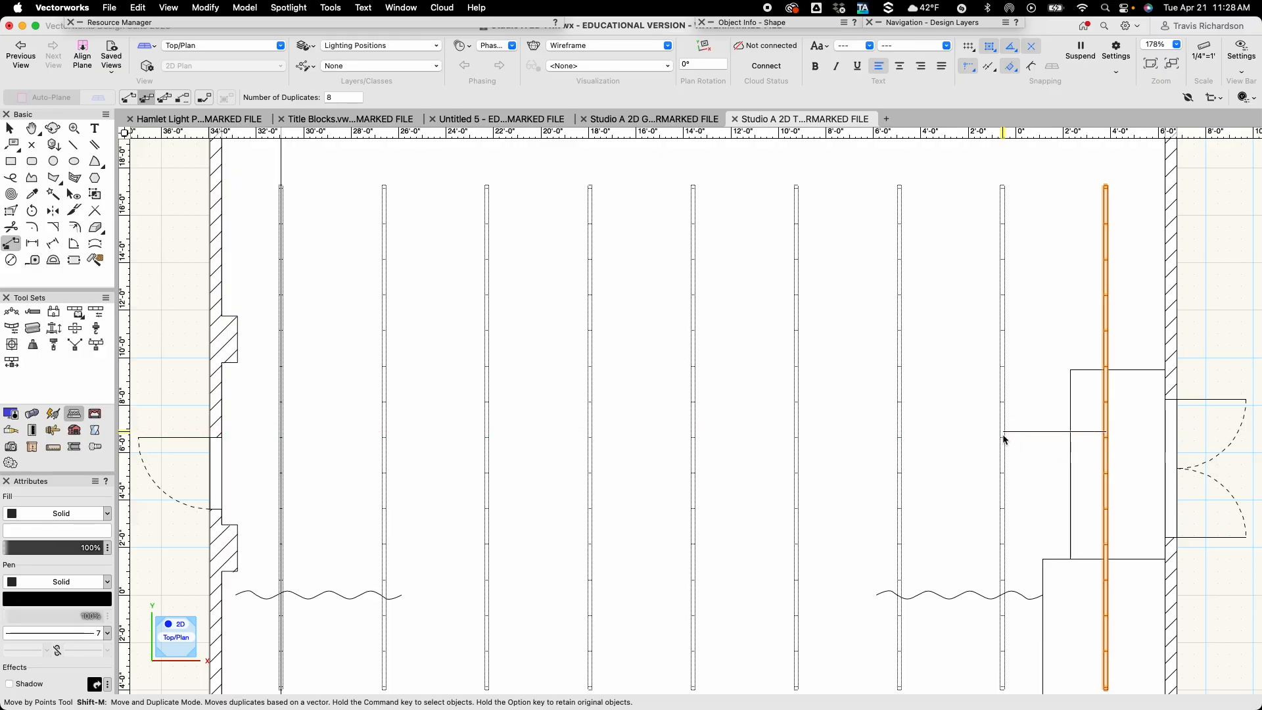
click(1004, 433)
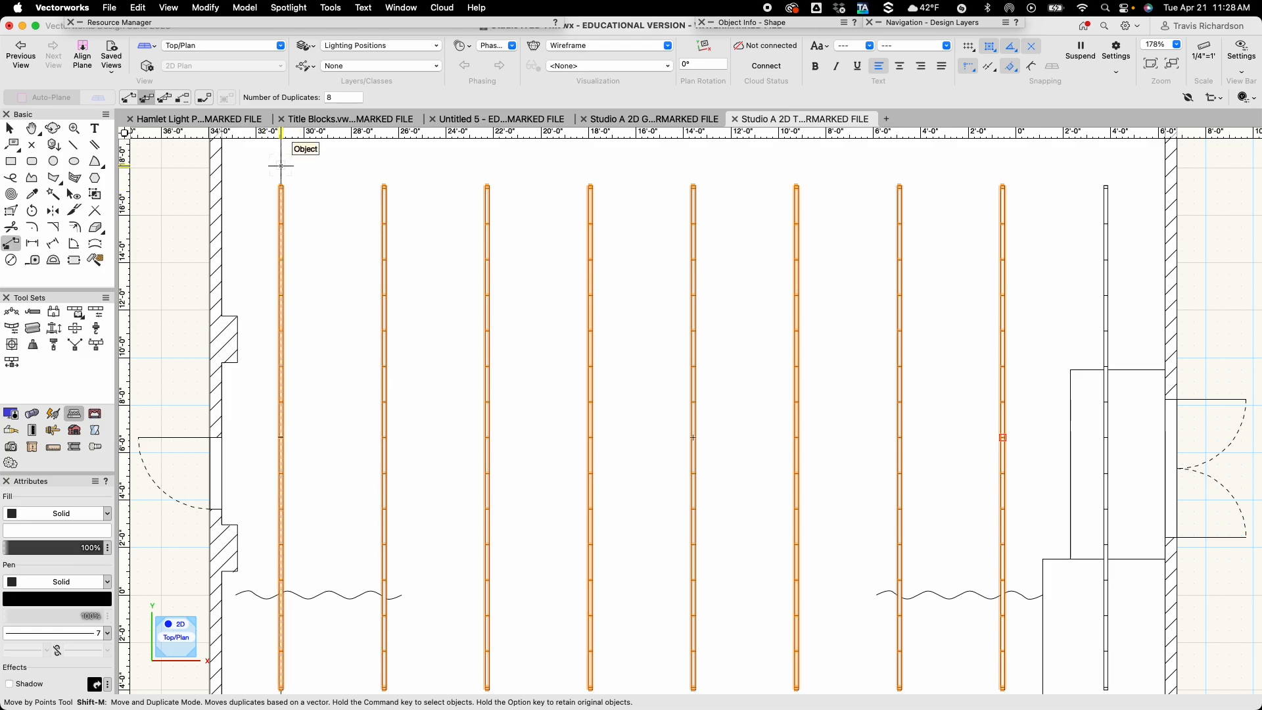
Delete the vertical guide line running through the leftmost lighting pipe.
scroll(283, 305, down, 4)
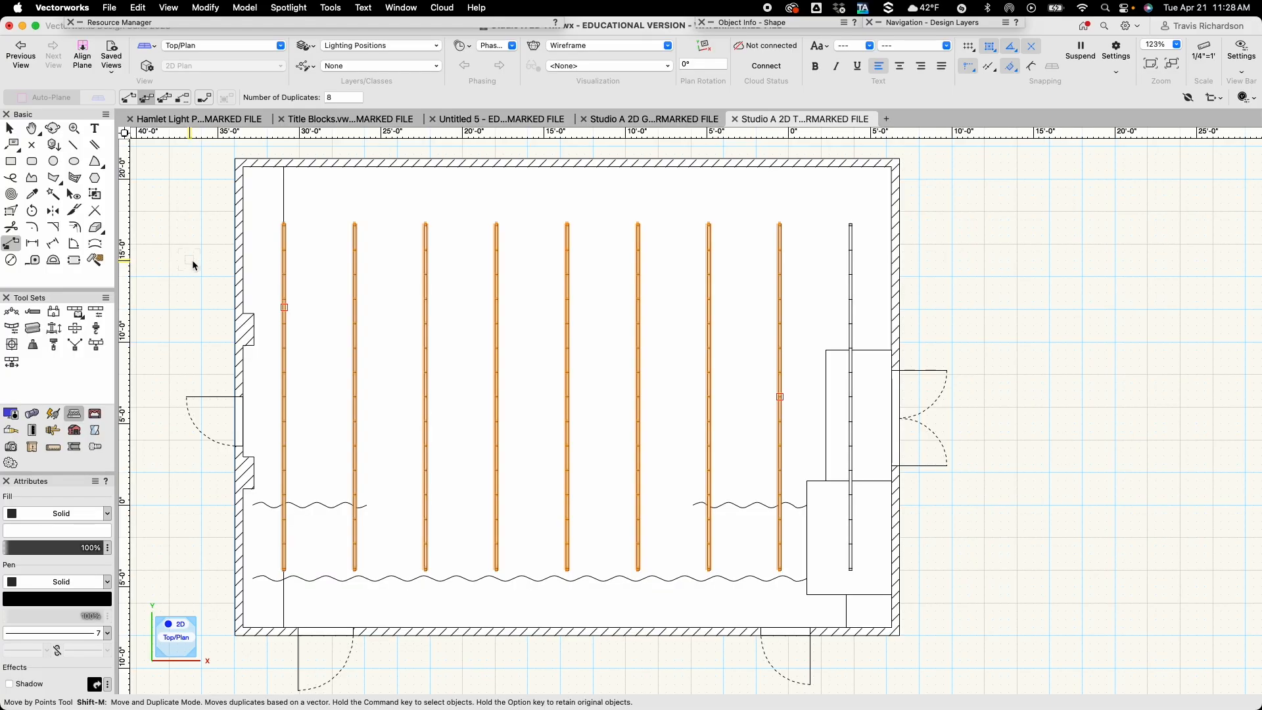
key(x)
key(x)
click(284, 191)
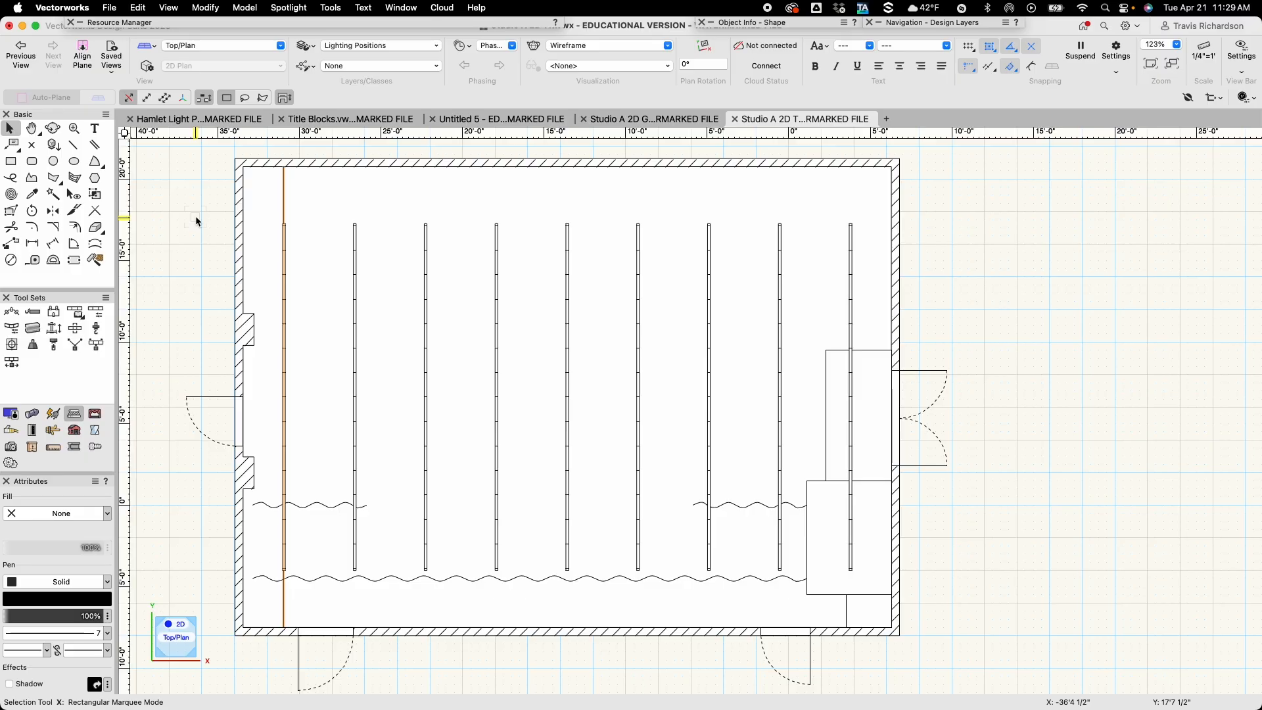
click(195, 216)
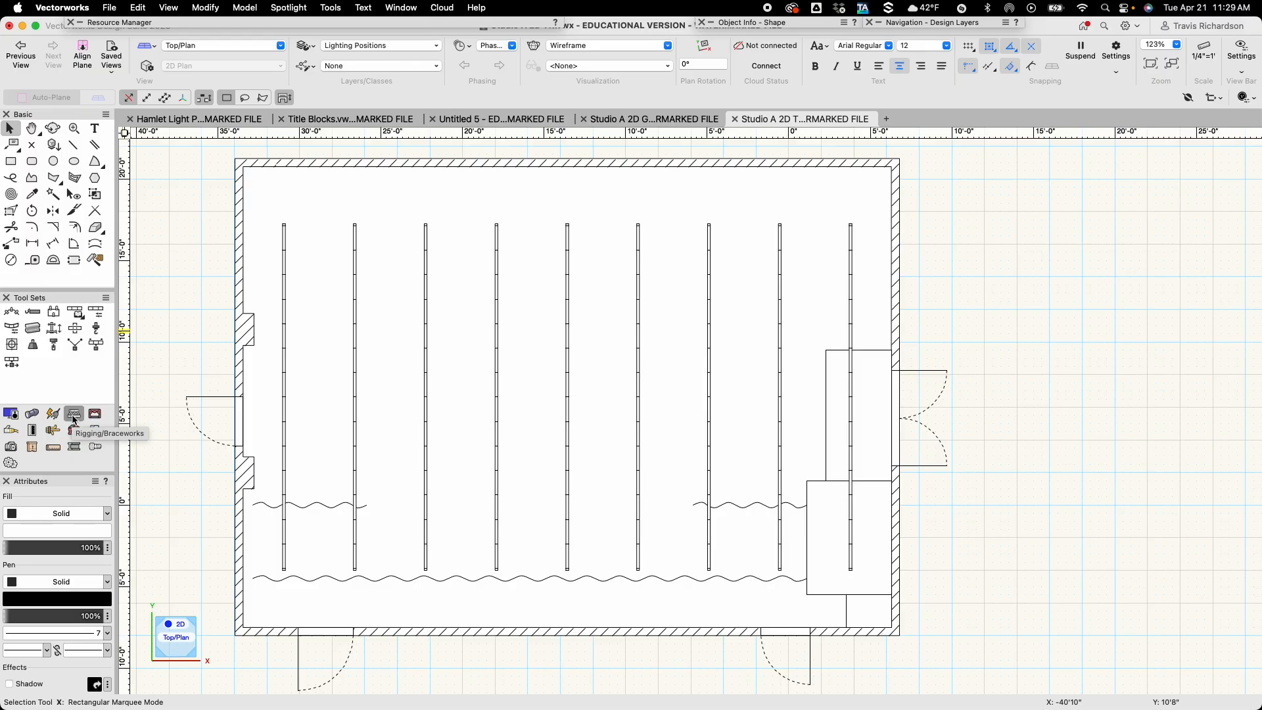
Draw a horizontal lighting pipe joining the lower ends of the vertical pipes, from the leftmost to the rightmost.
click(10, 313)
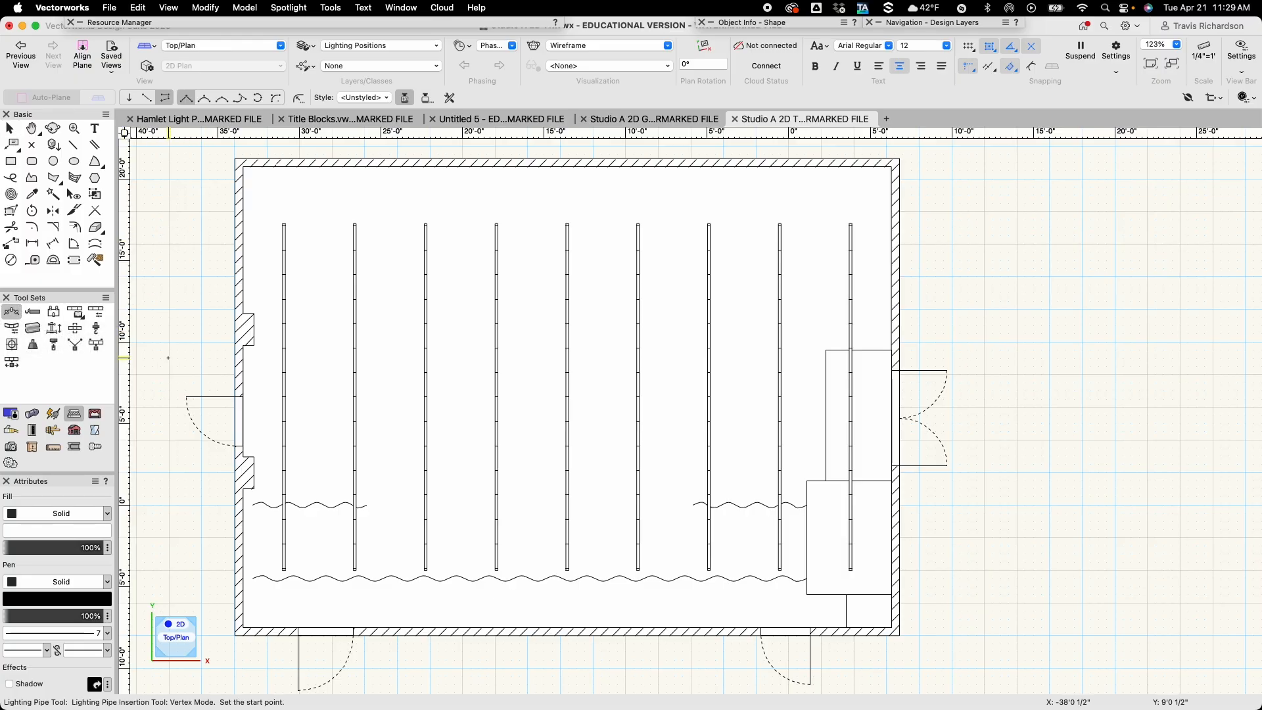
click(284, 568)
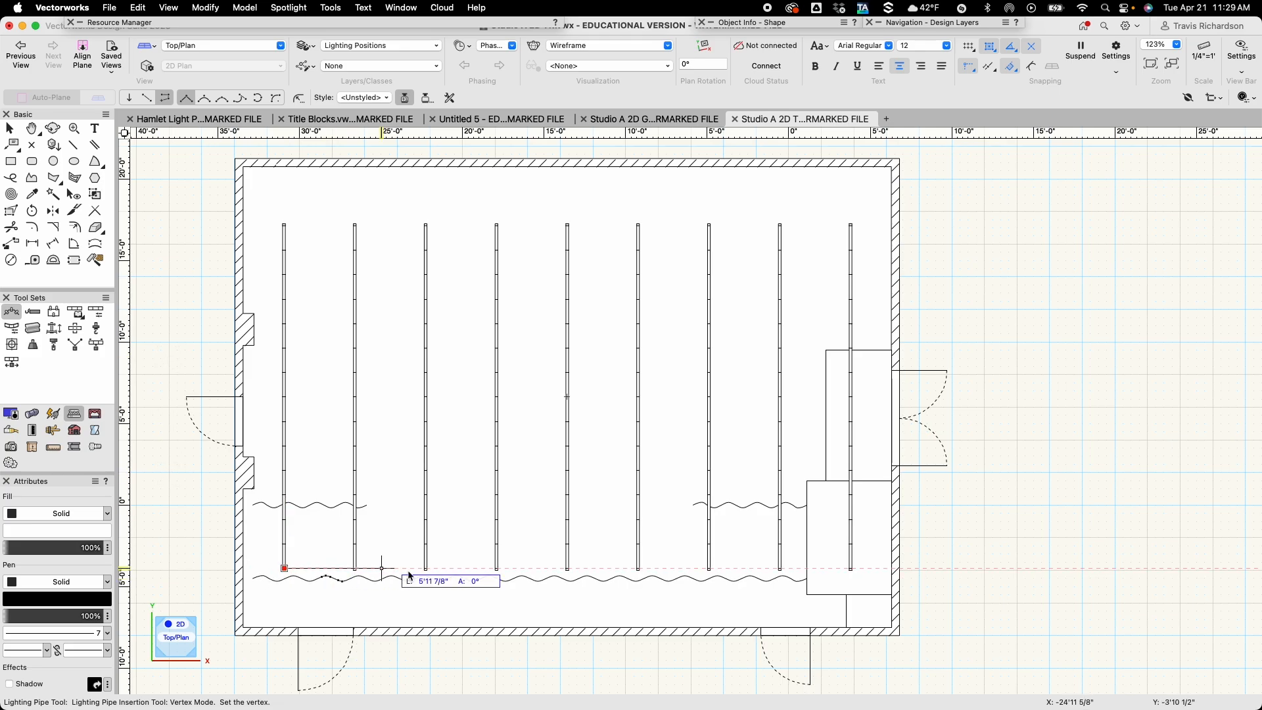
double_click(851, 568)
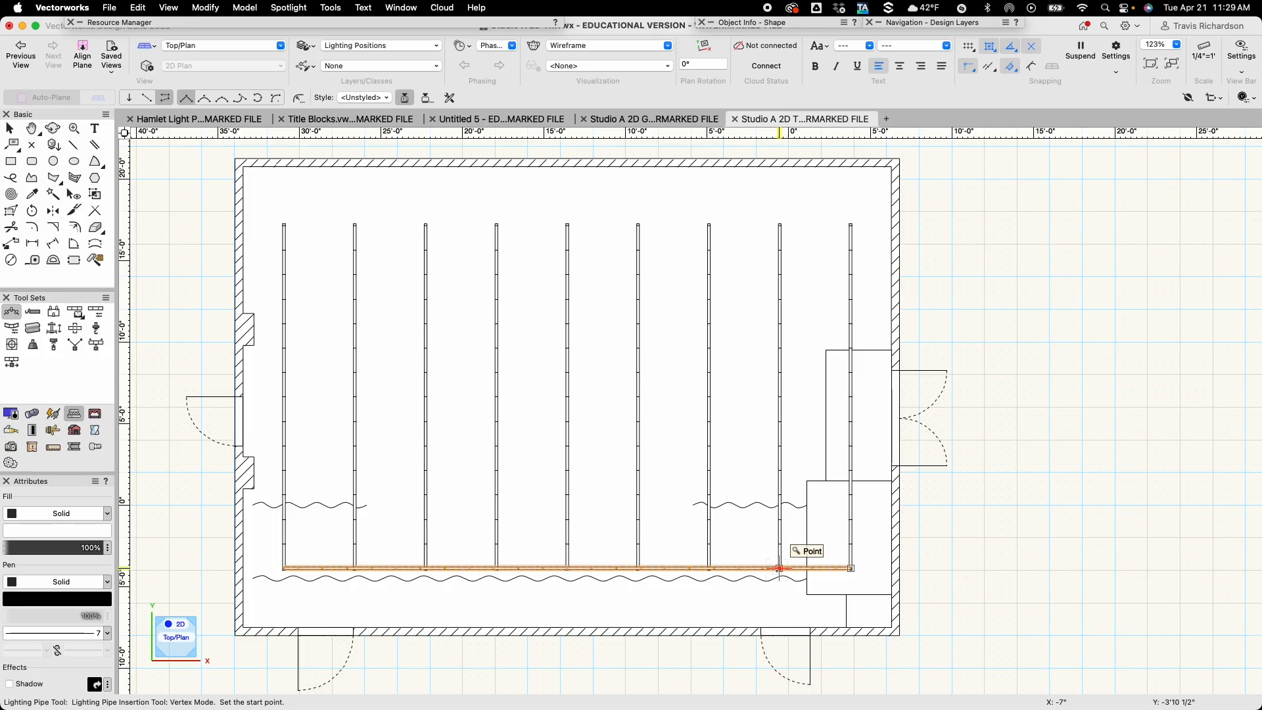
Set Move by Points to make 5 duplicates of the selected horizontal lighting pipe across the bottom of the grid.
key(x)
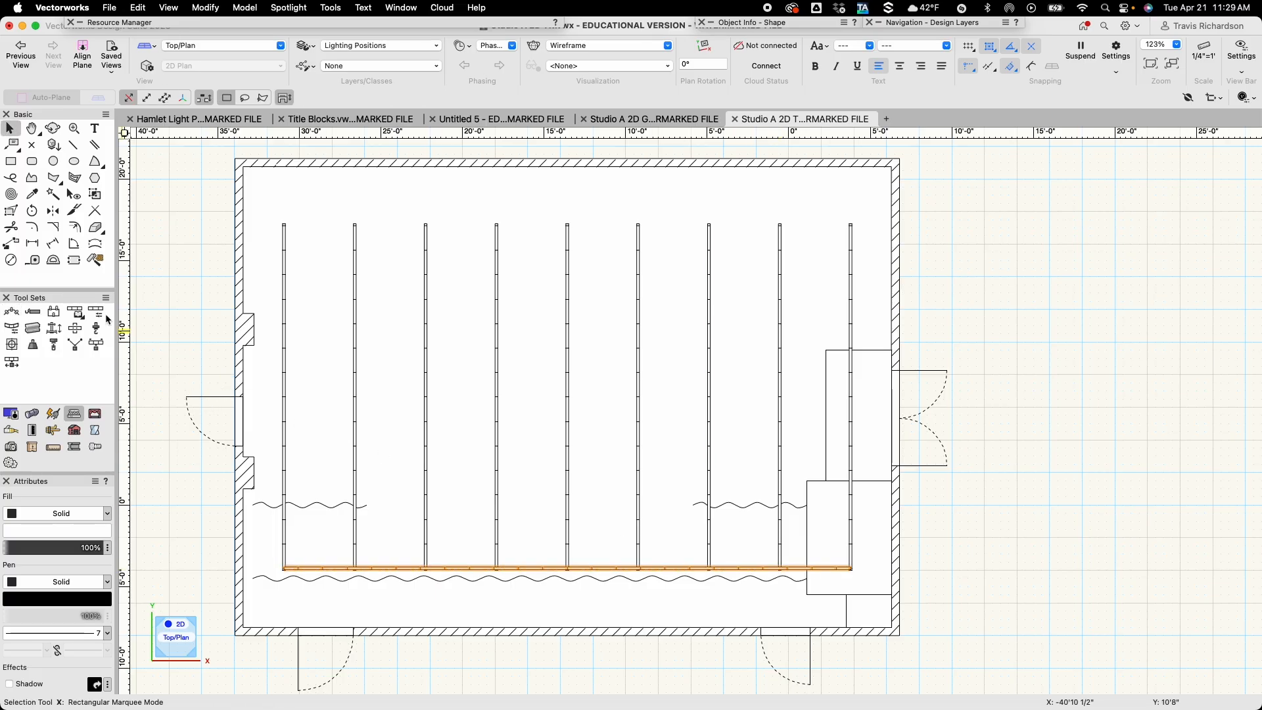
click(16, 247)
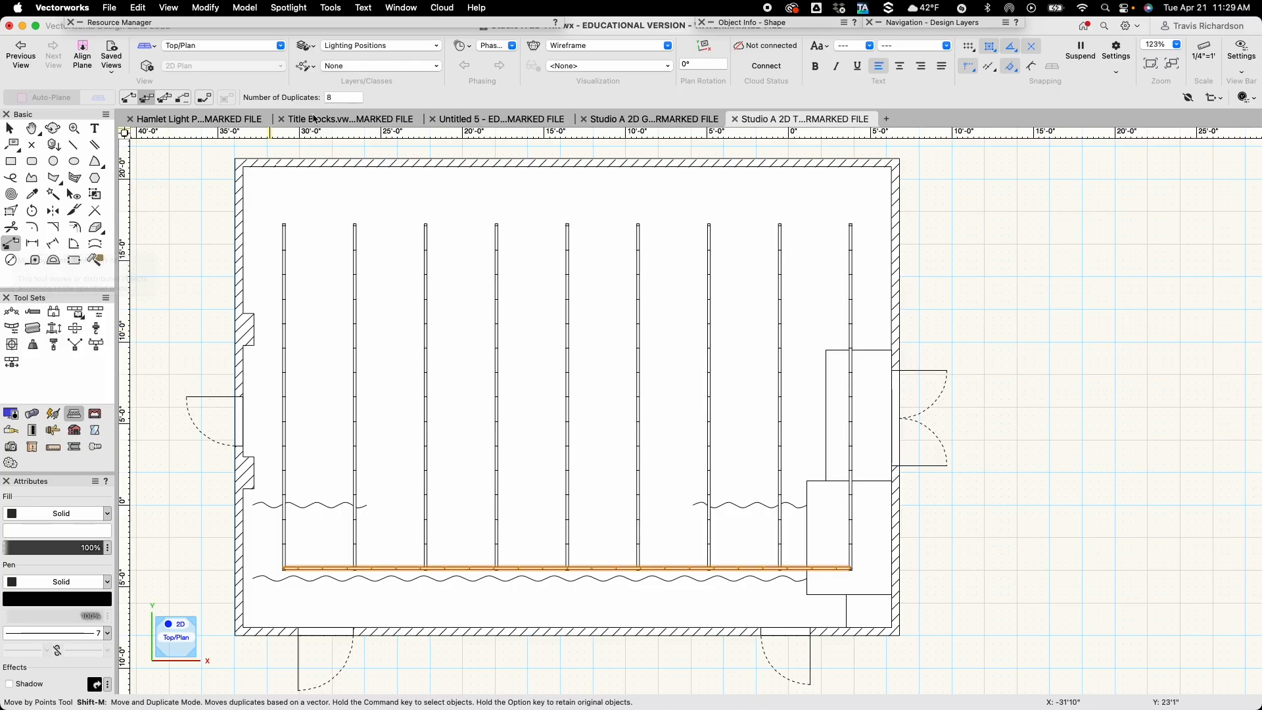
click(346, 99)
text(5)
key(Return)
click(527, 523)
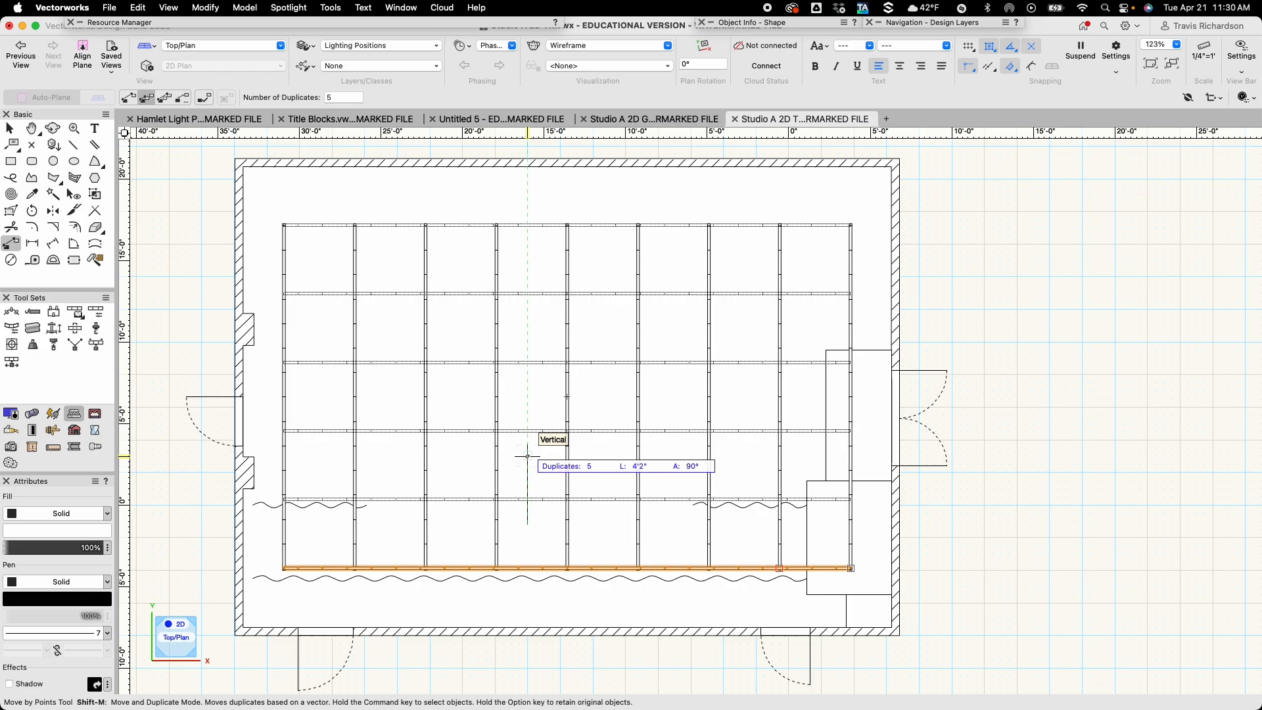
click(527, 455)
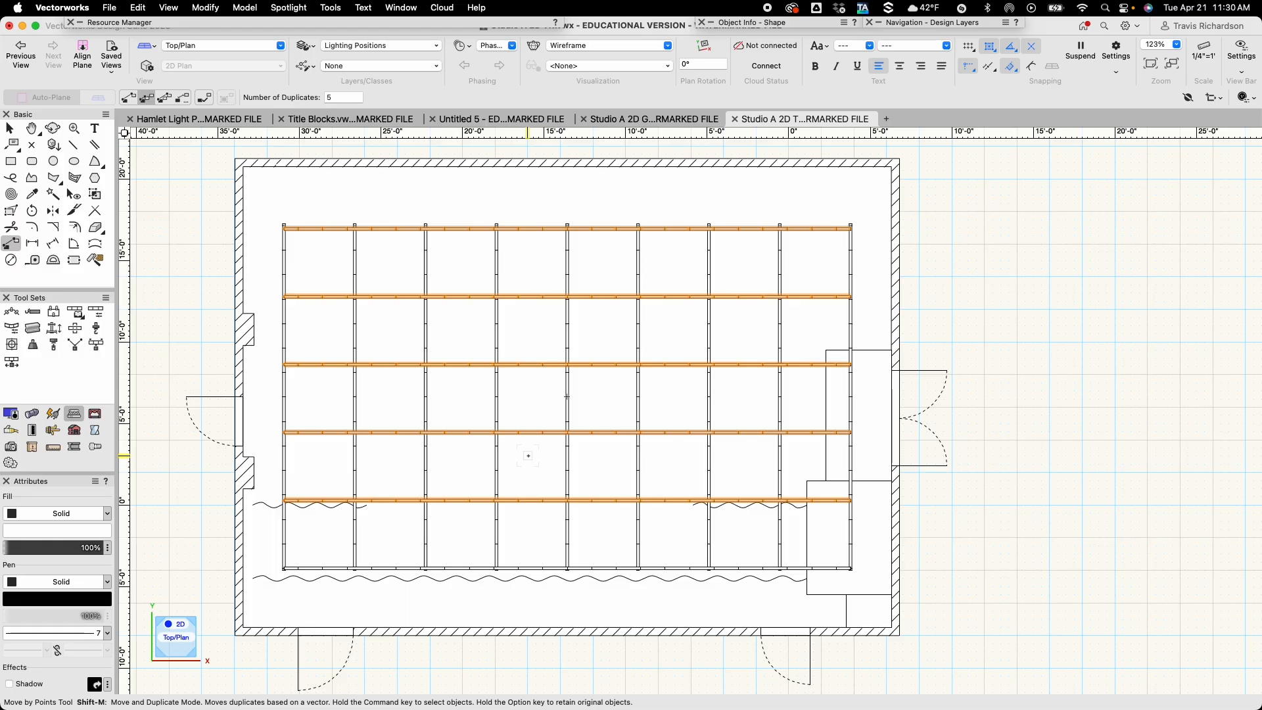
key(super+z)
Duplicate the bottom pipe upward at even spacing so the last copy meets the upper ends of the vertical pipes, and deselect the copies.
click(534, 528)
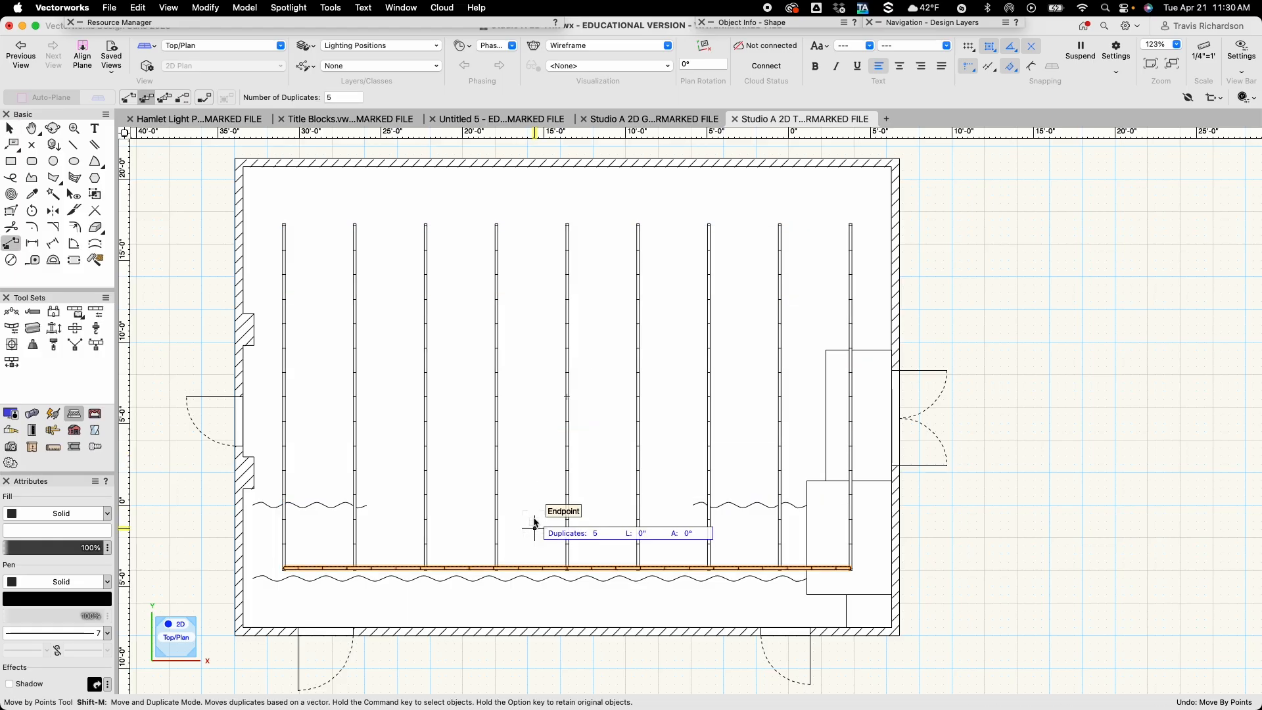
click(532, 460)
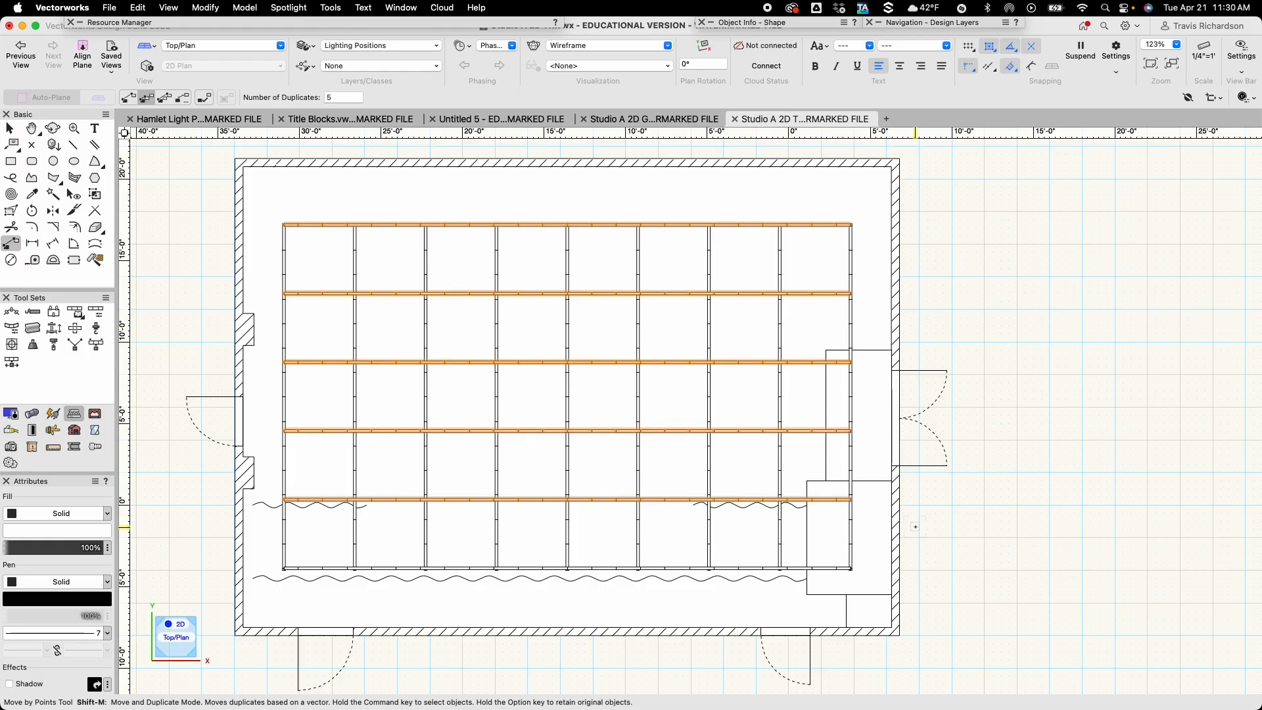
key(x)
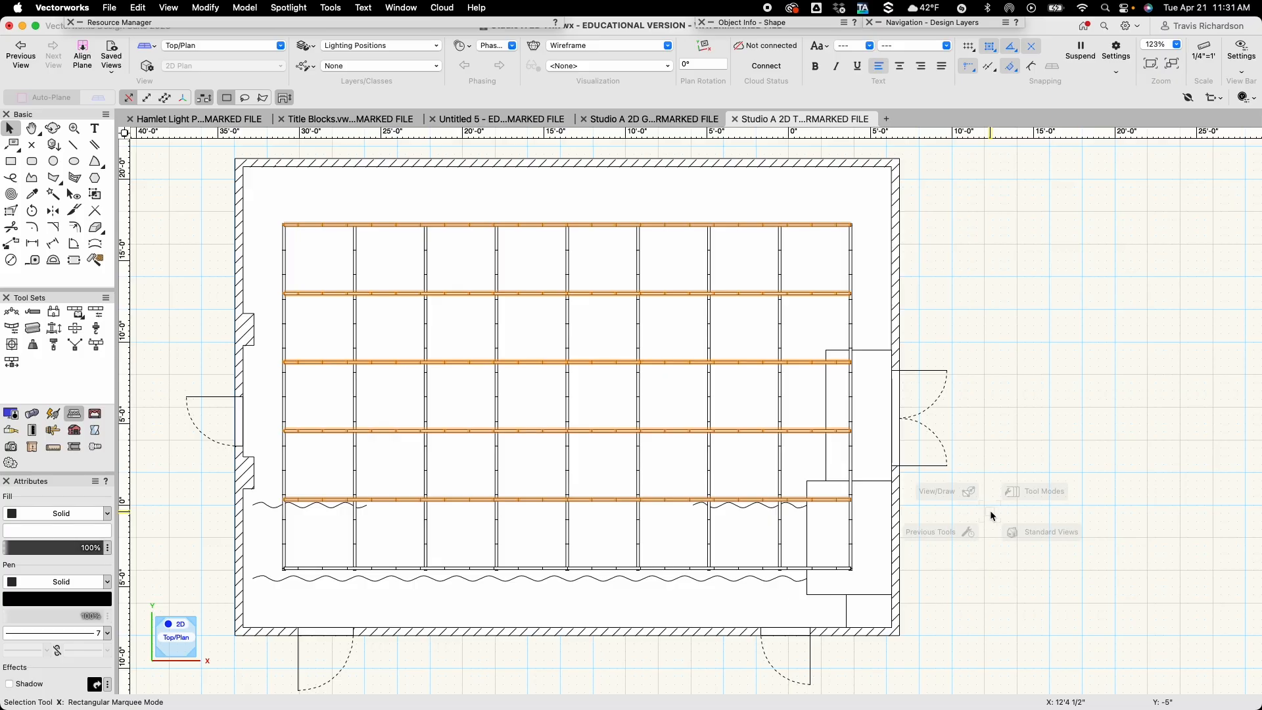
click(1047, 401)
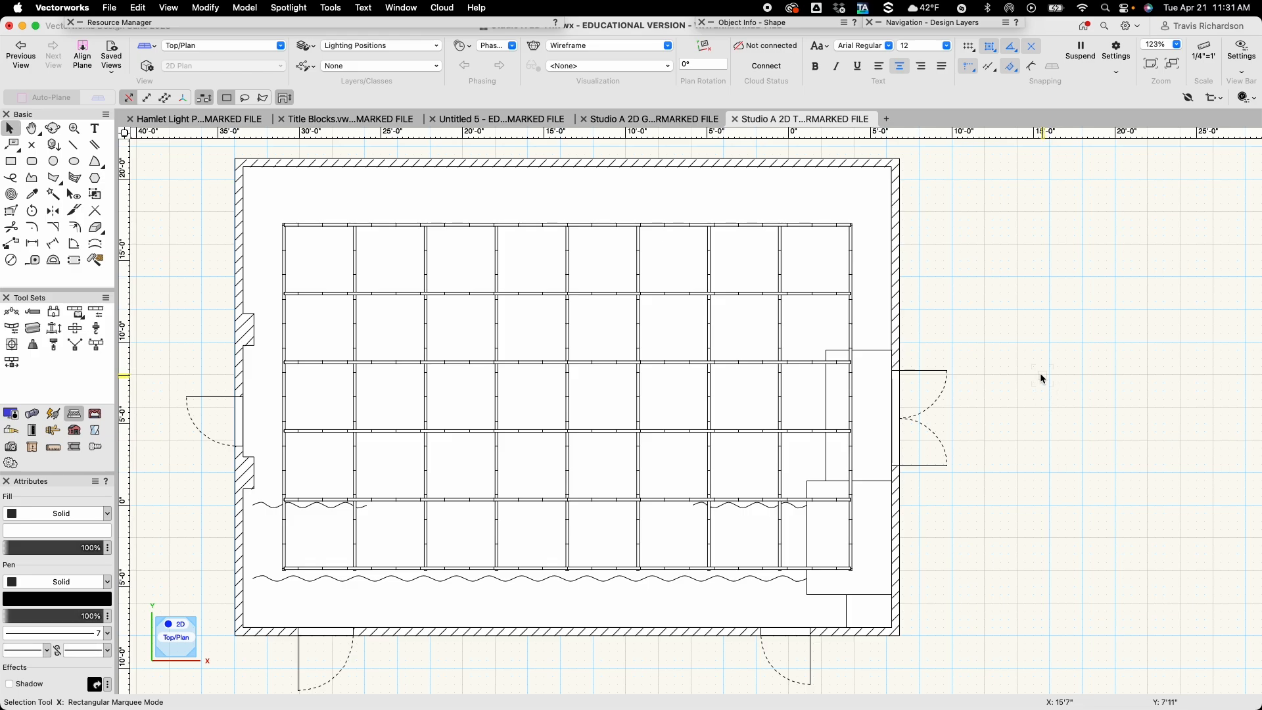
Convert the topmost horizontal pipe to a hanging position named PIPE 1, creating a symbol from its geometry.
click(739, 225)
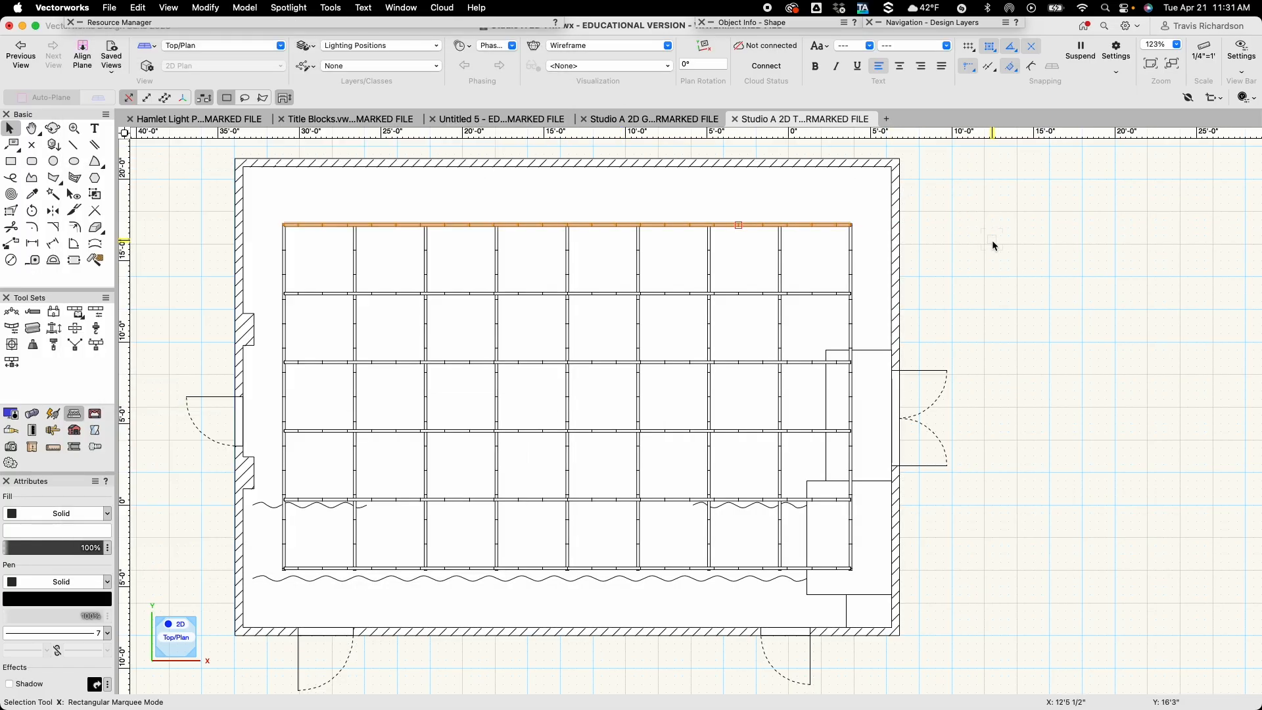
click(293, 9)
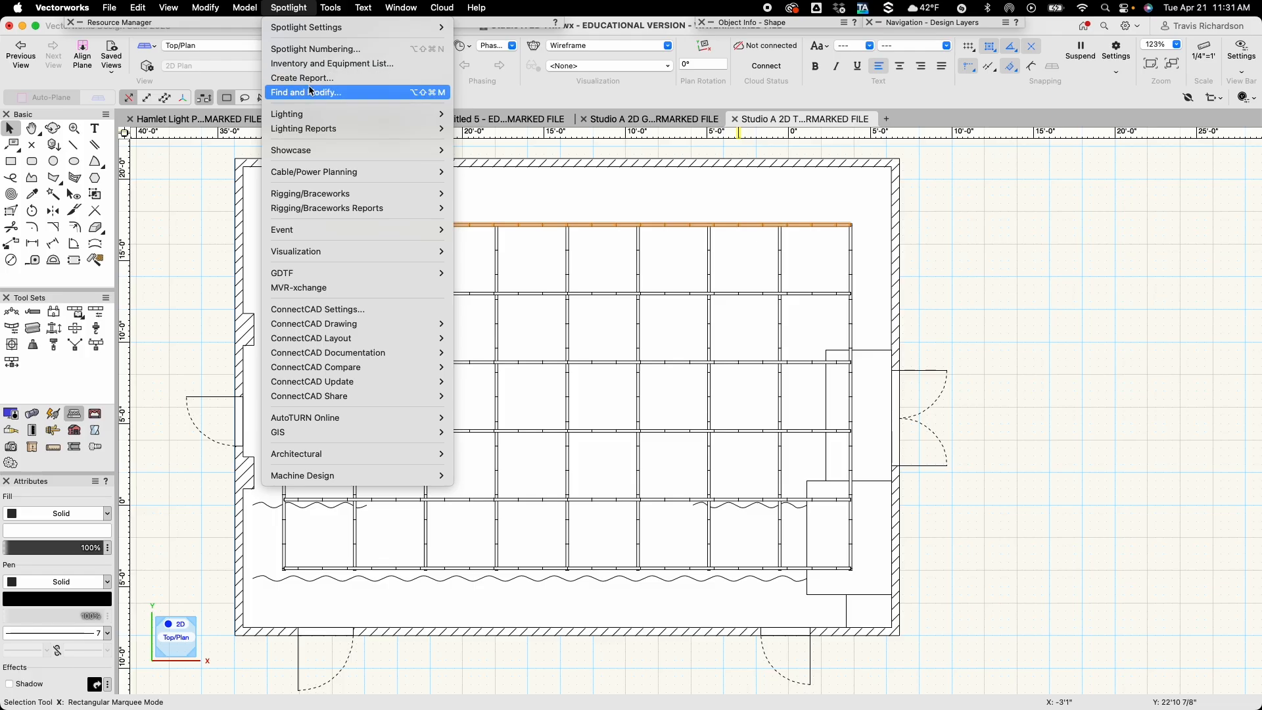
mouse_move(308, 115)
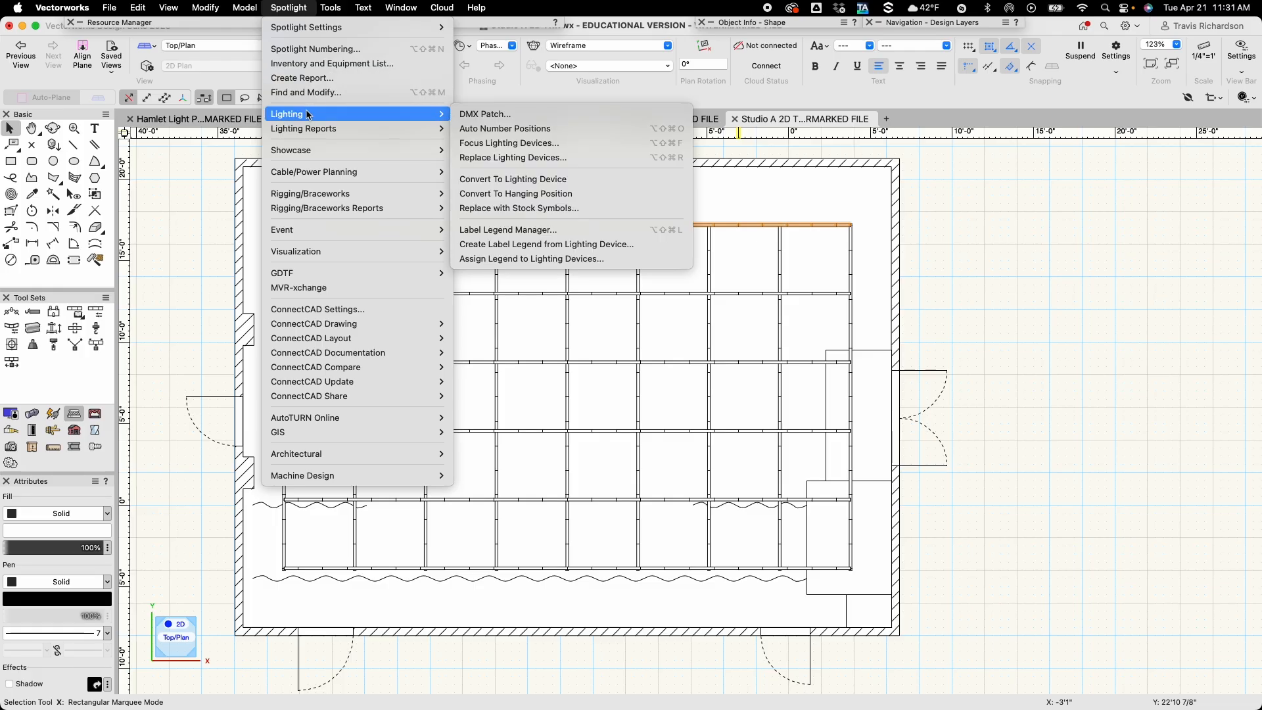
click(519, 198)
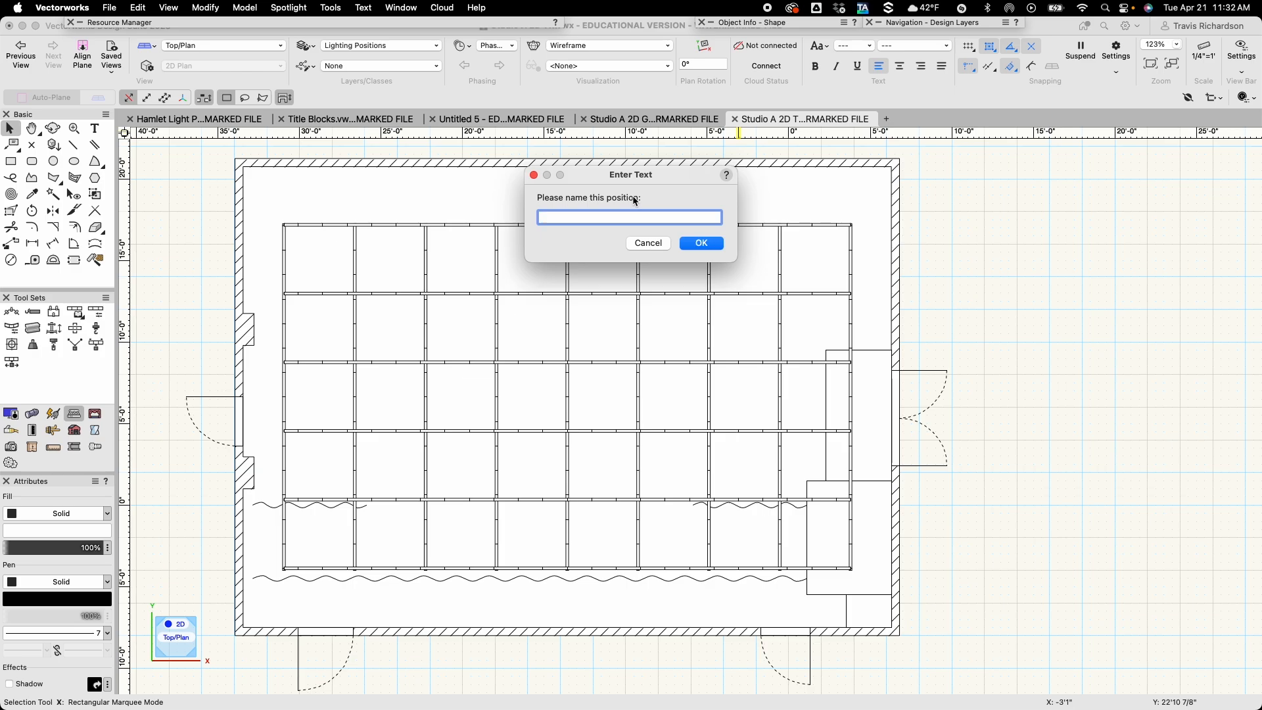
text(PIPE 1)
click(705, 244)
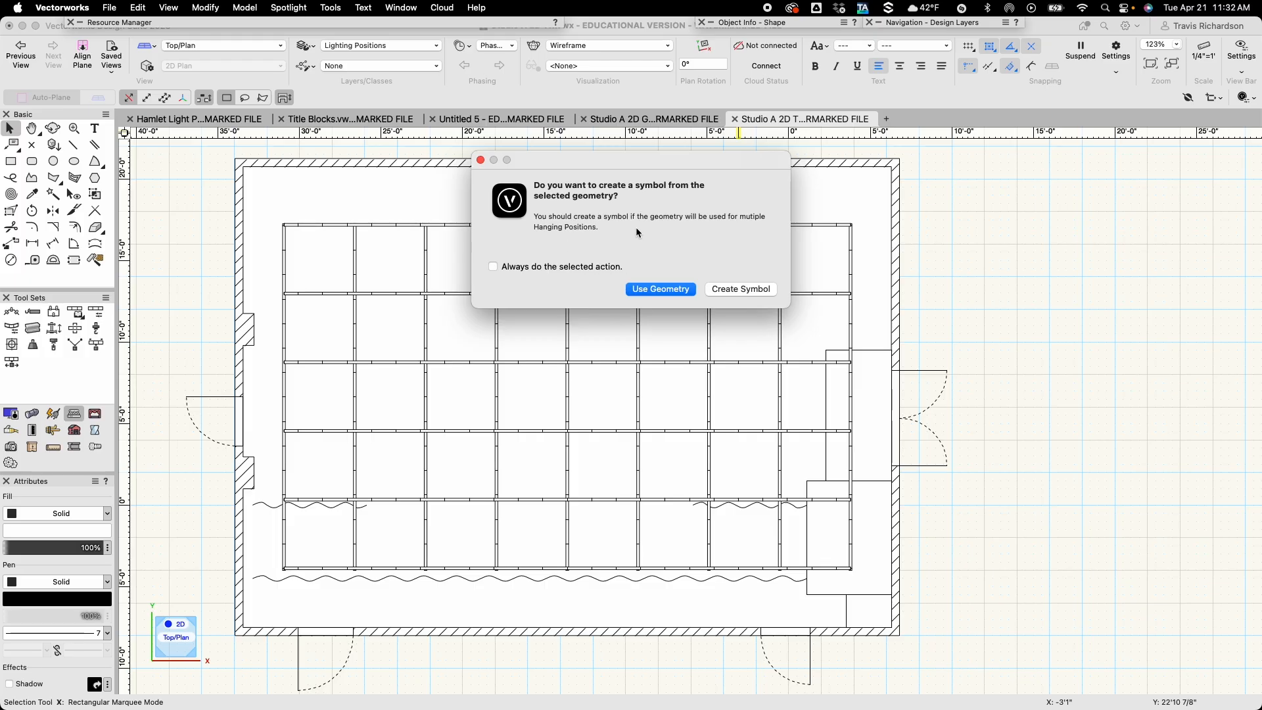
click(733, 294)
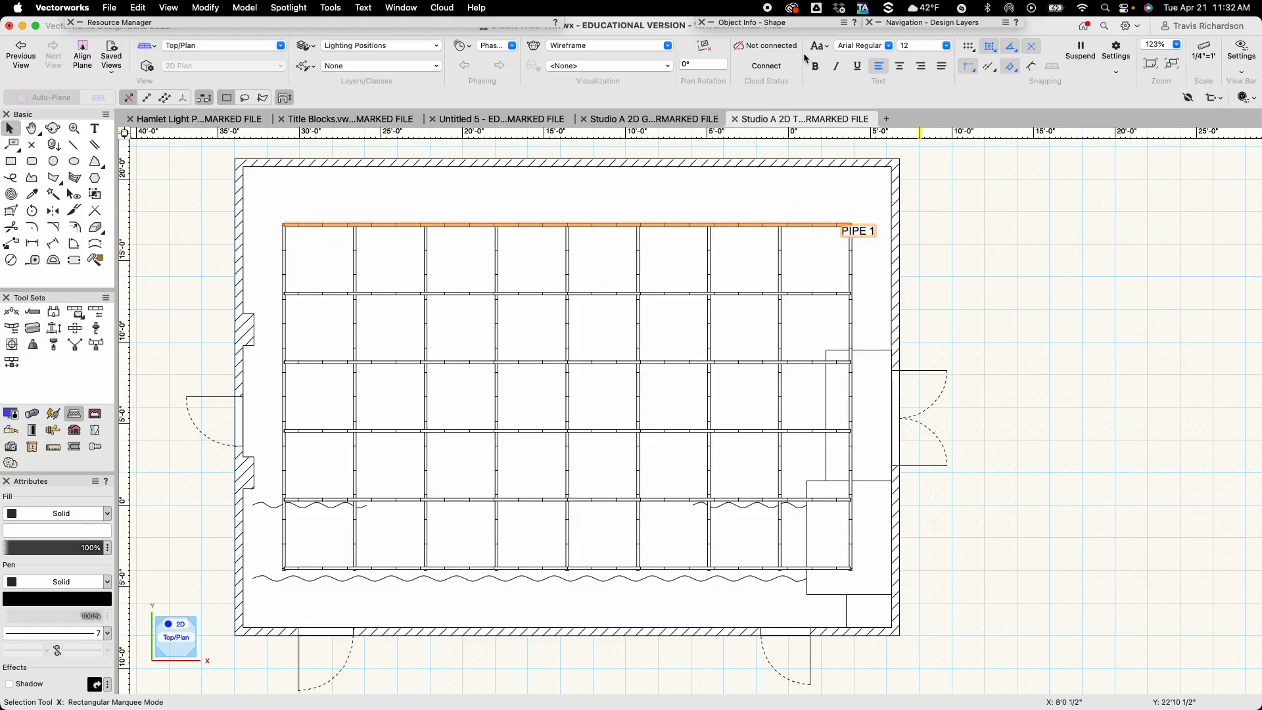
mouse_move(778, 26)
key(u)
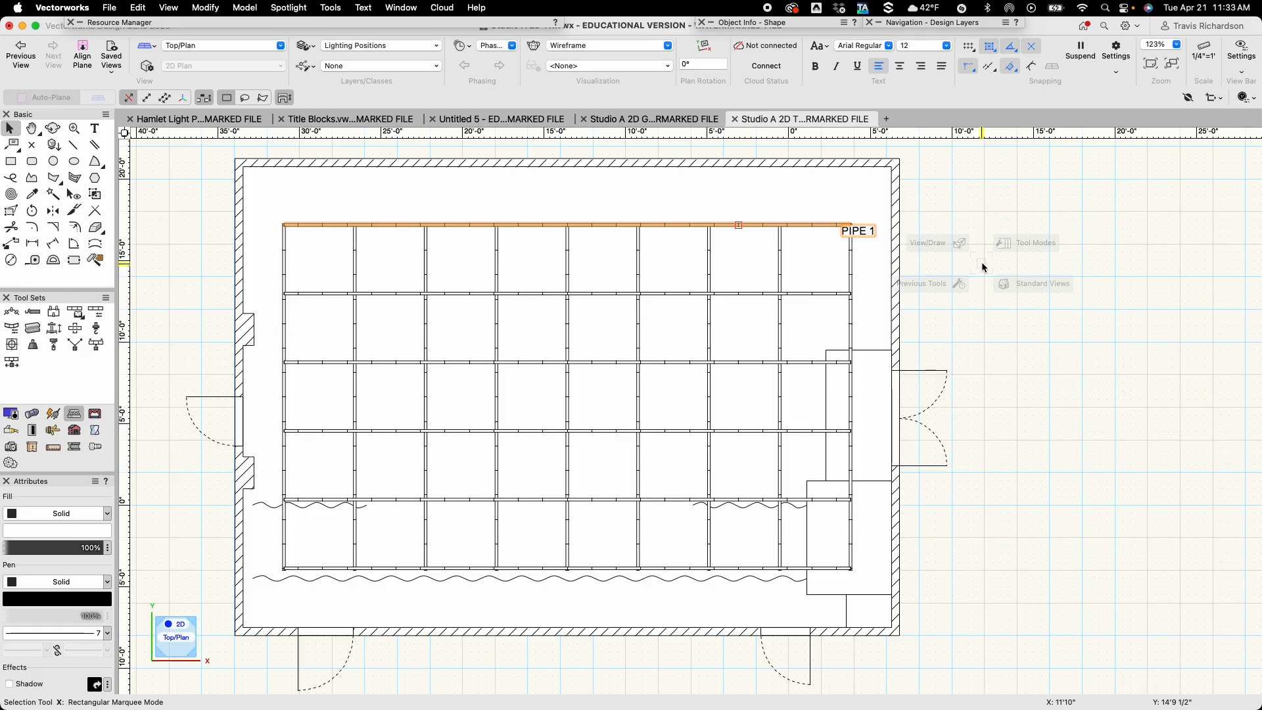
Convert the second horizontal pipe from the top to a hanging position named PIPE 2, creating a symbol from its geometry.
click(803, 294)
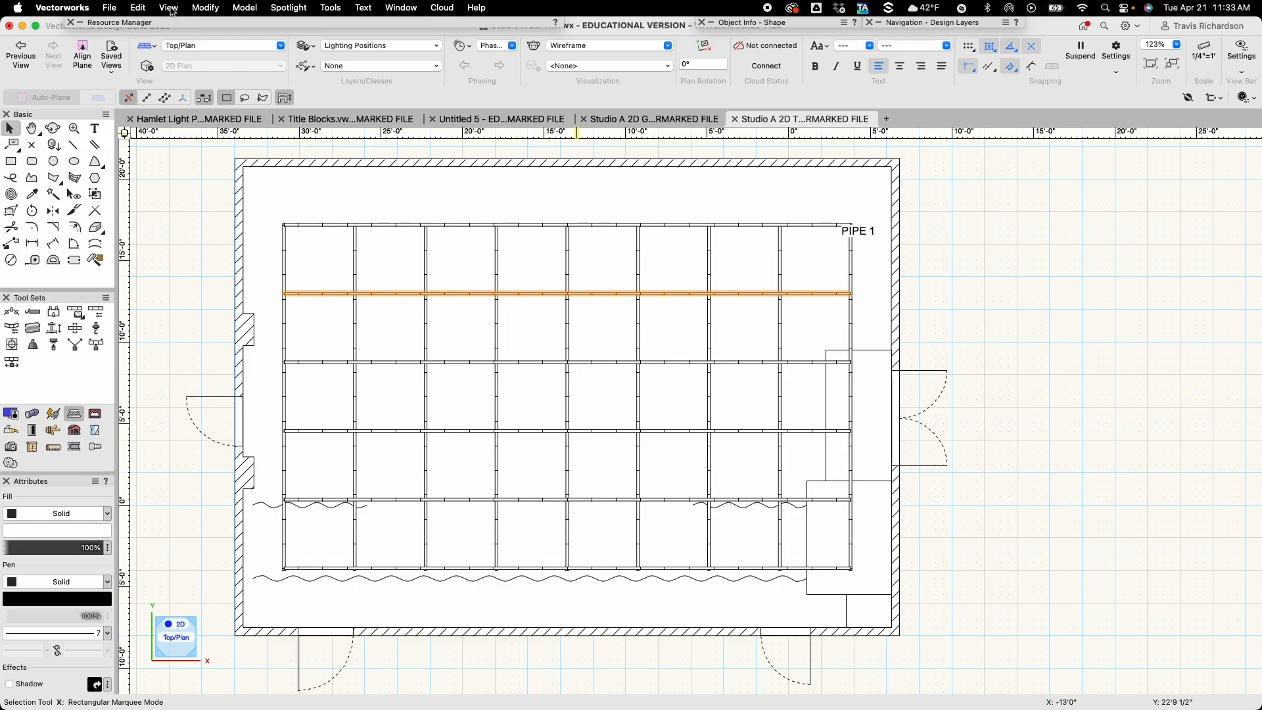
mouse_move(200, 22)
click(289, 8)
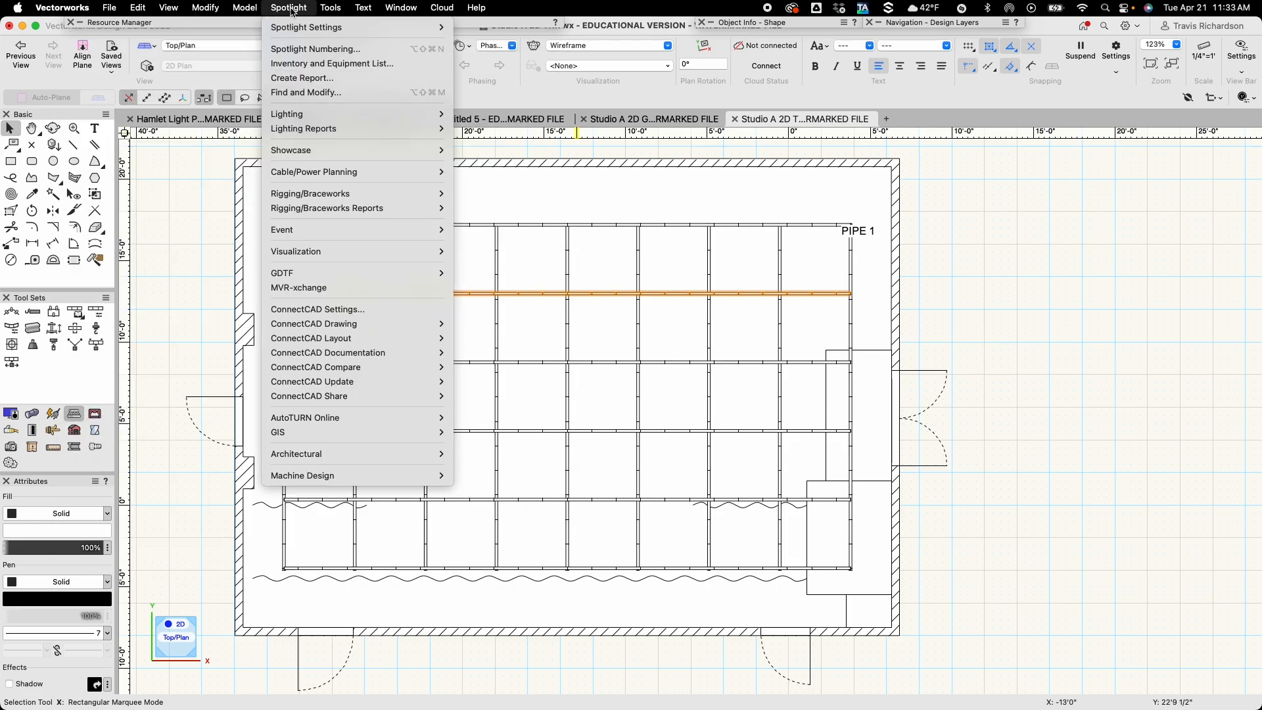
mouse_move(307, 118)
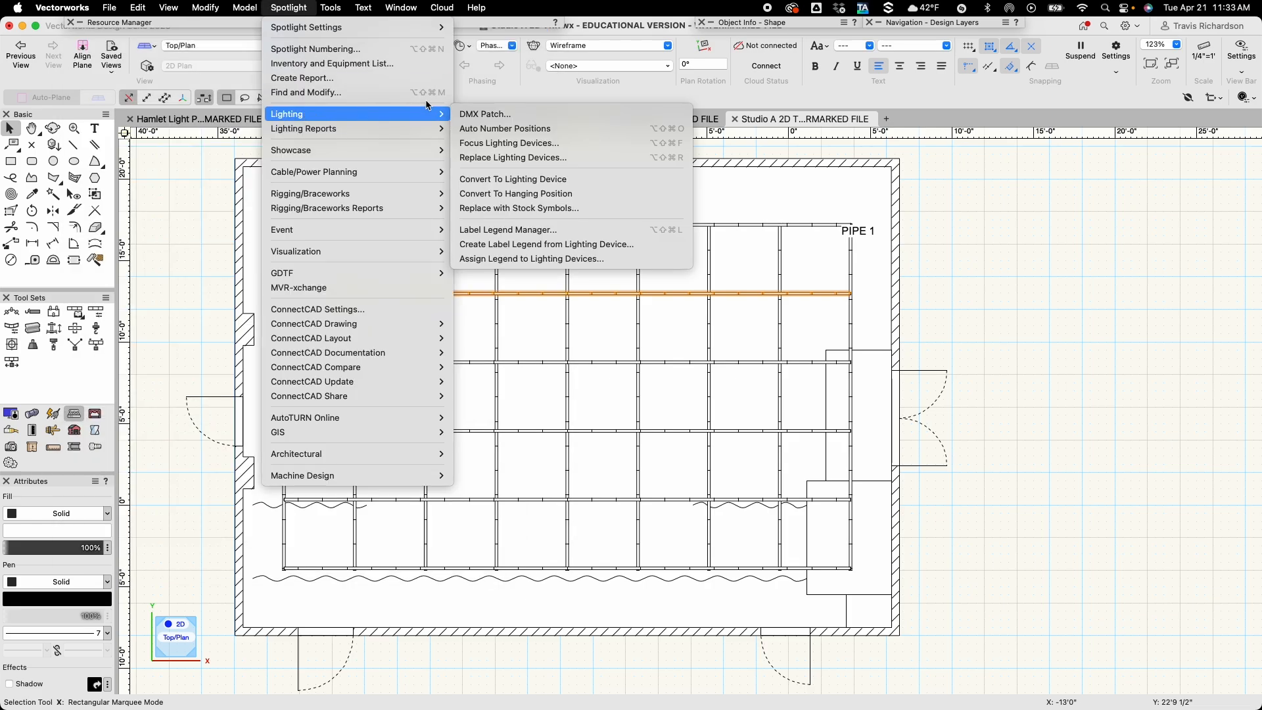
click(514, 194)
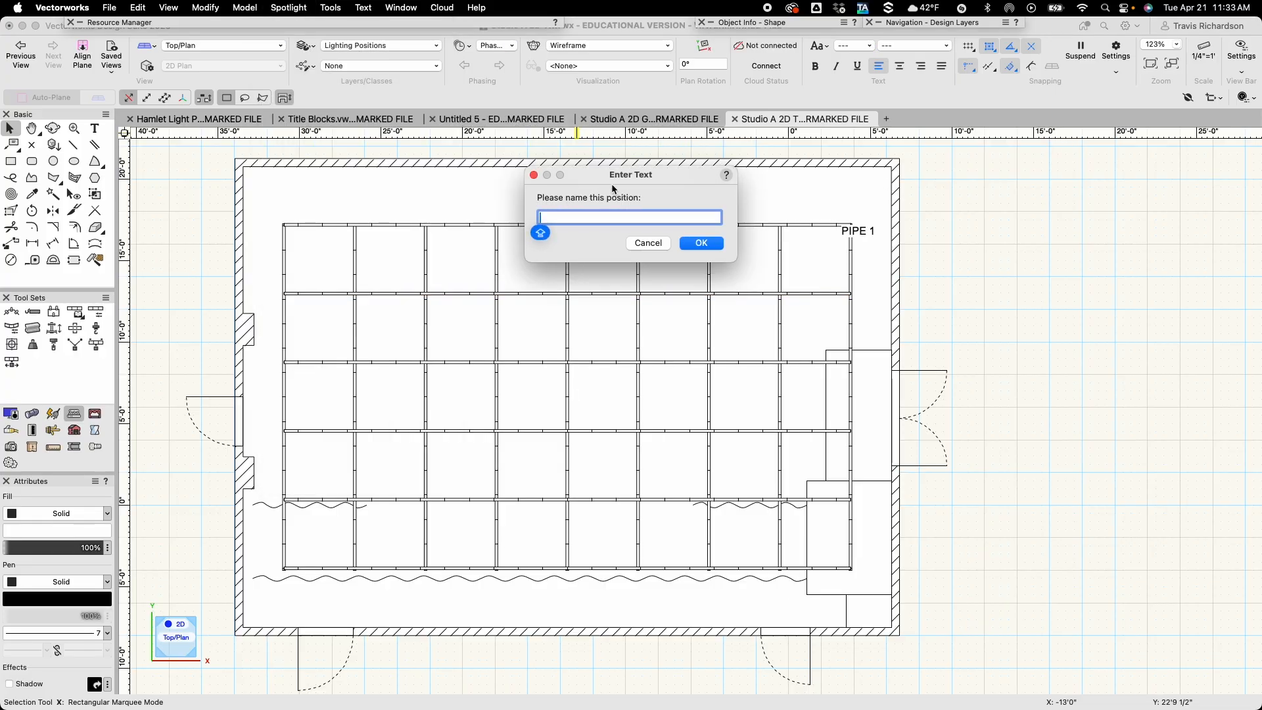
text(PIPE 2)
key(Return)
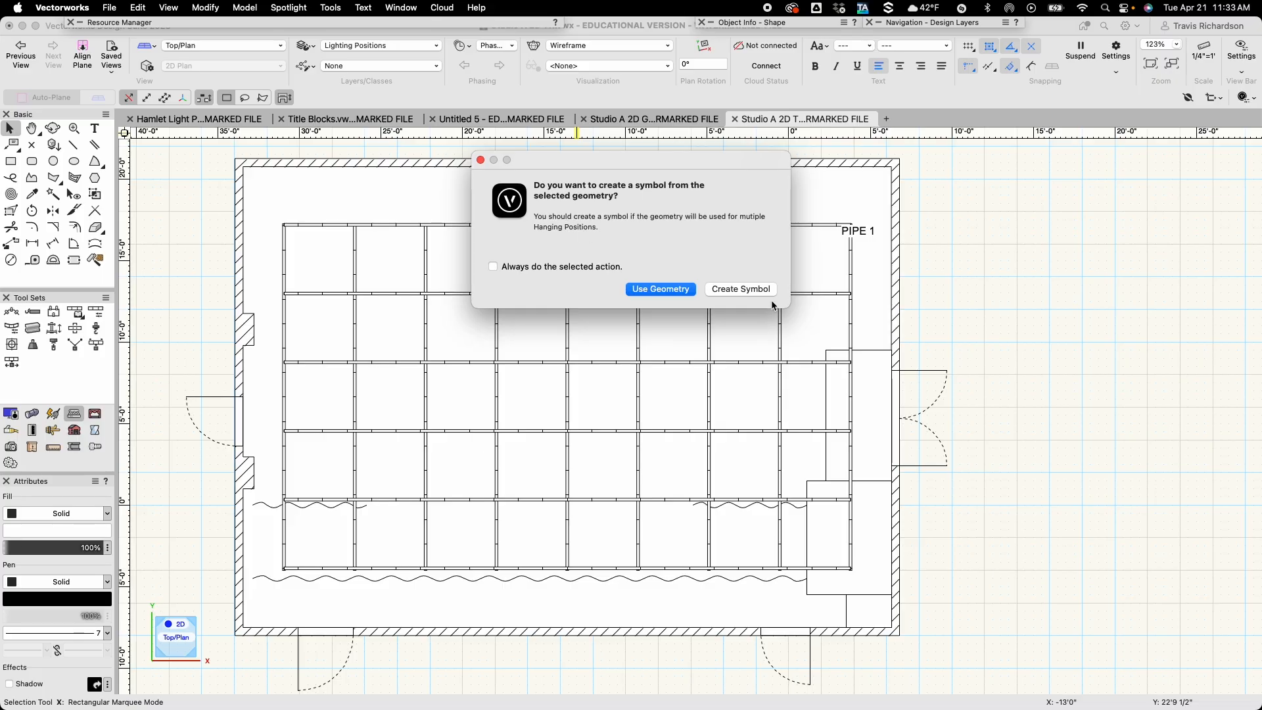
click(741, 290)
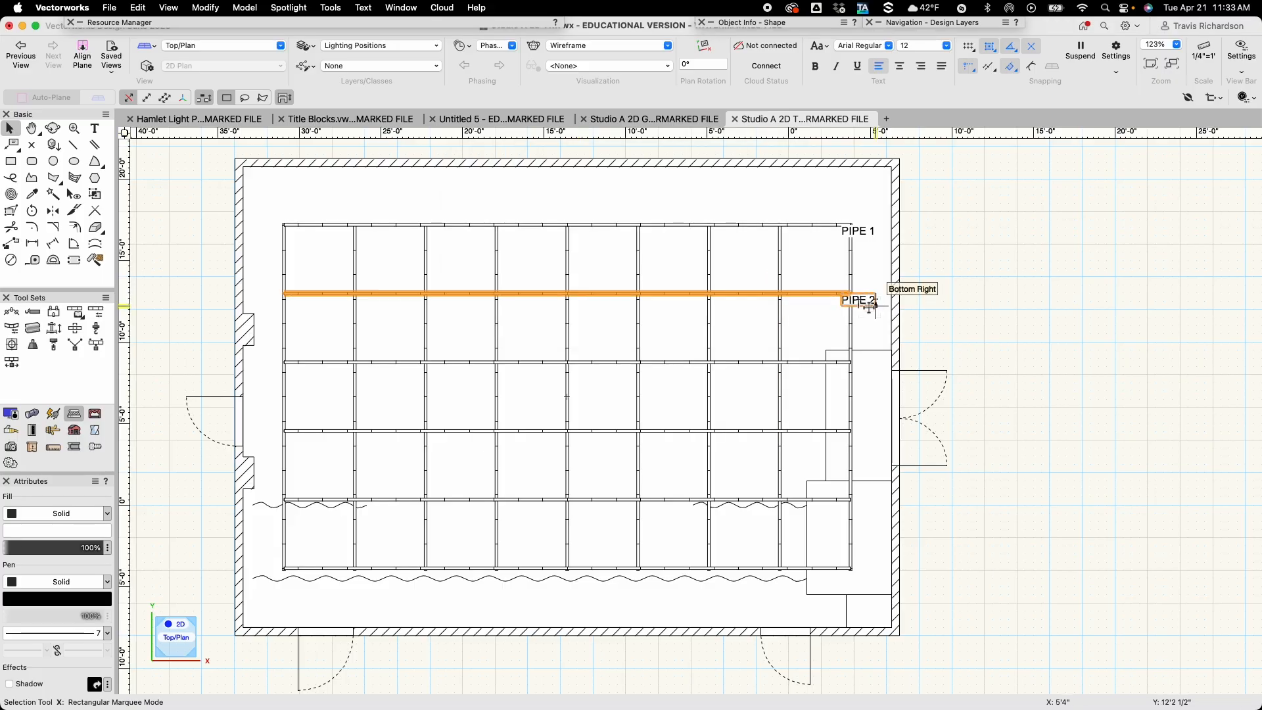
Convert the third horizontal pipe from the top to a hanging position named PIPE 3, creating a symbol from its geometry.
click(827, 363)
click(288, 7)
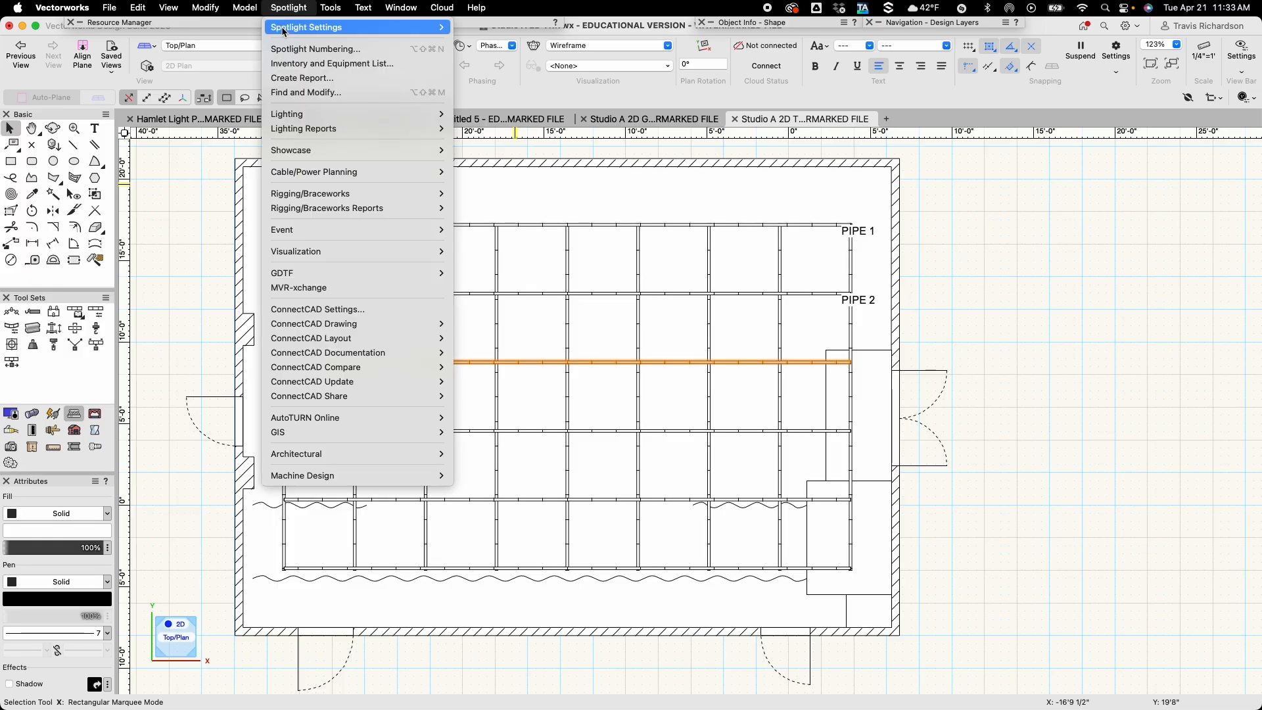
mouse_move(297, 117)
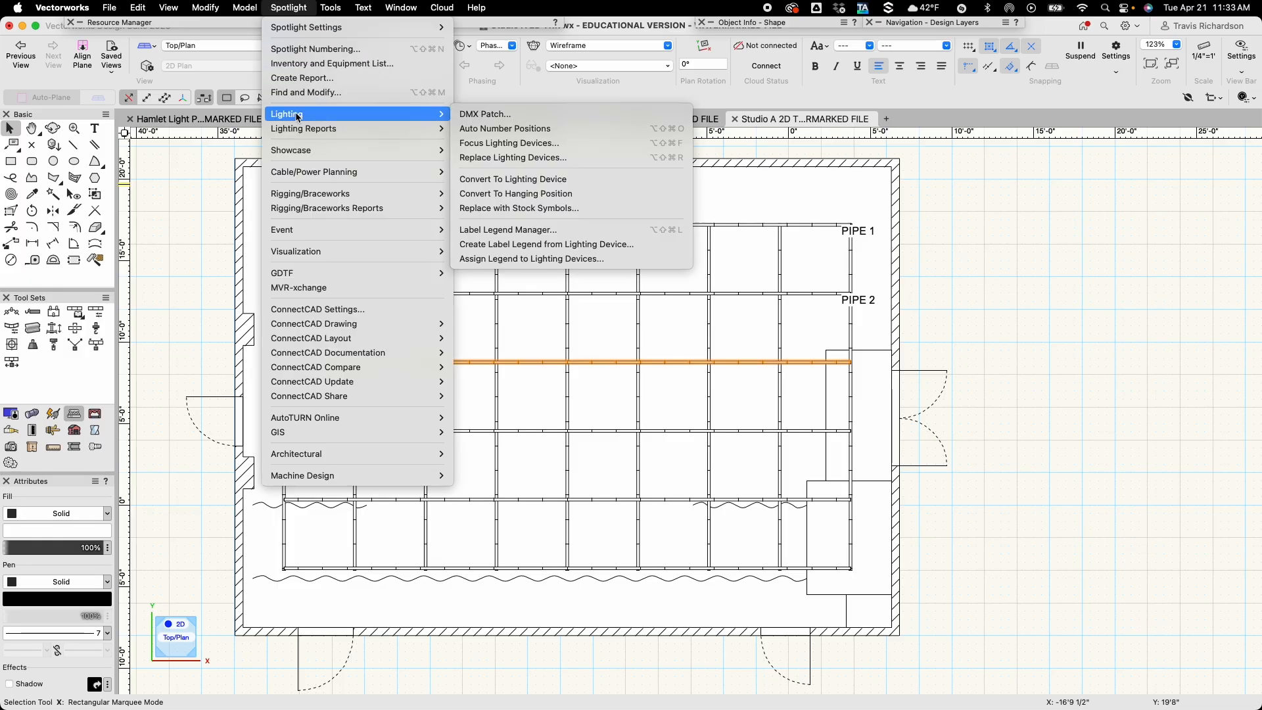
click(514, 194)
text(PIPE 3)
key(Return)
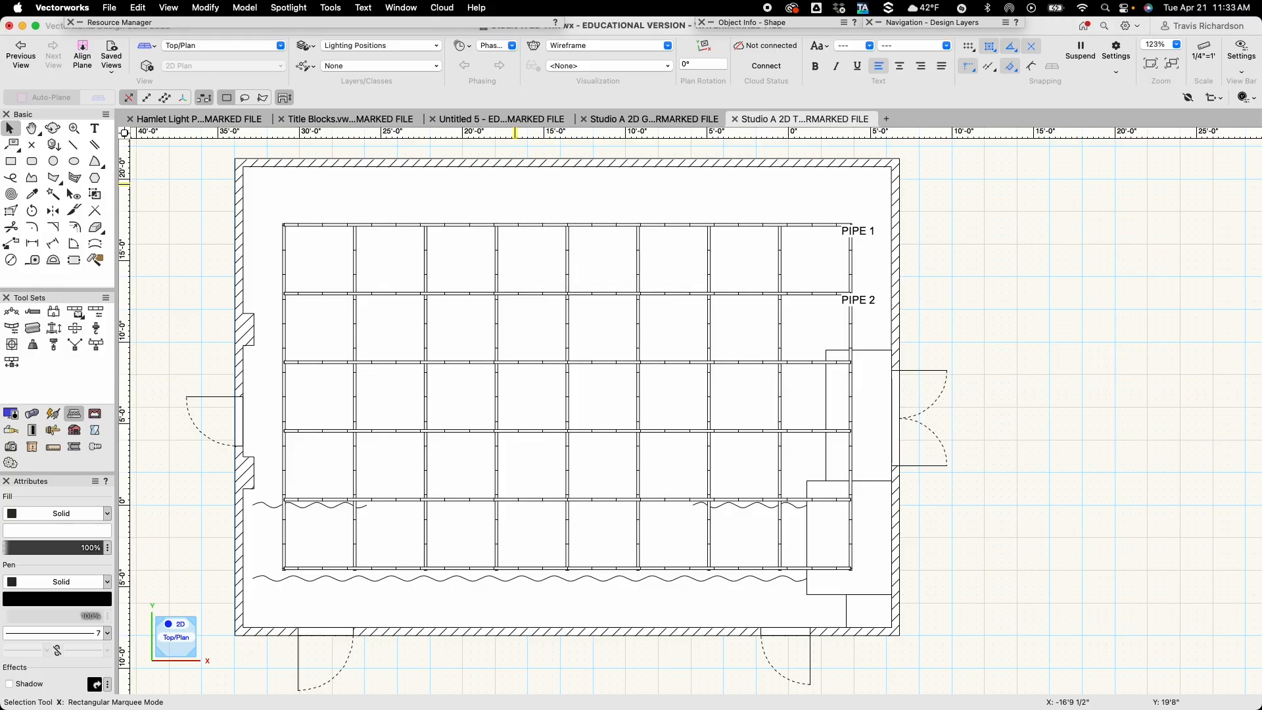
click(756, 290)
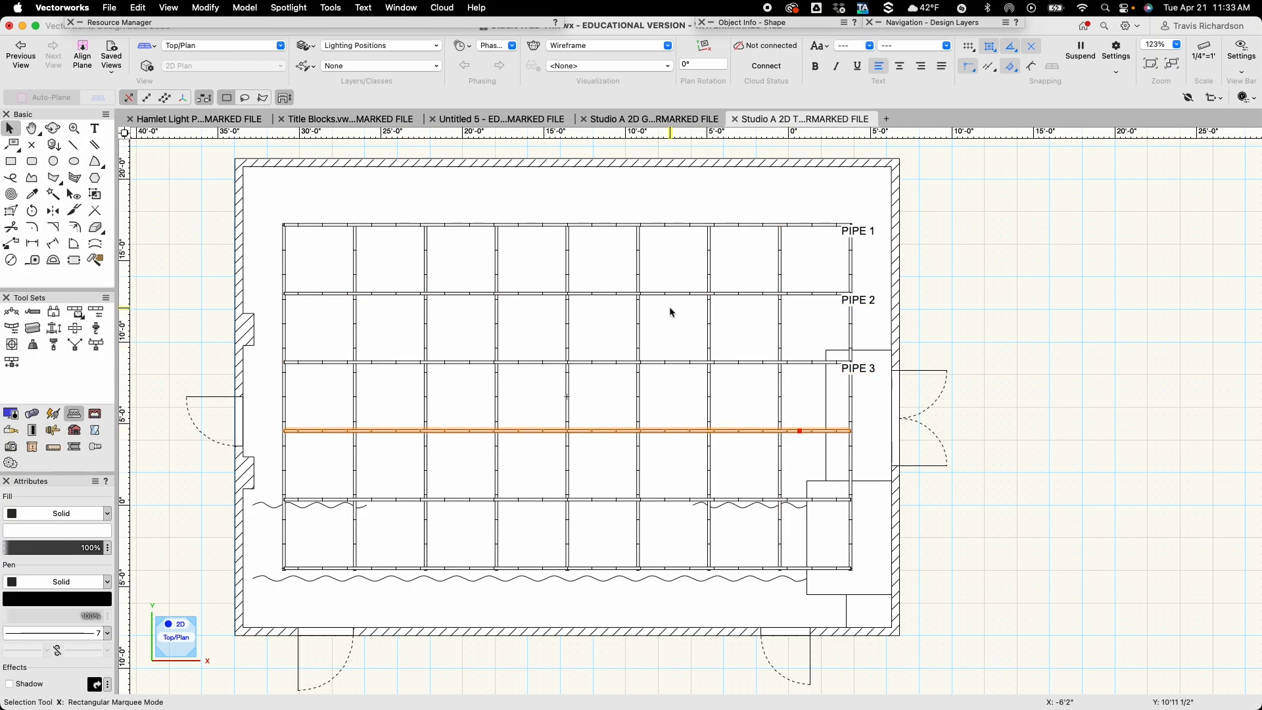
Convert the fourth horizontal pipe from the top to a hanging position named PIPE 4, creating a symbol from its geometry.
click(331, 8)
mouse_move(289, 7)
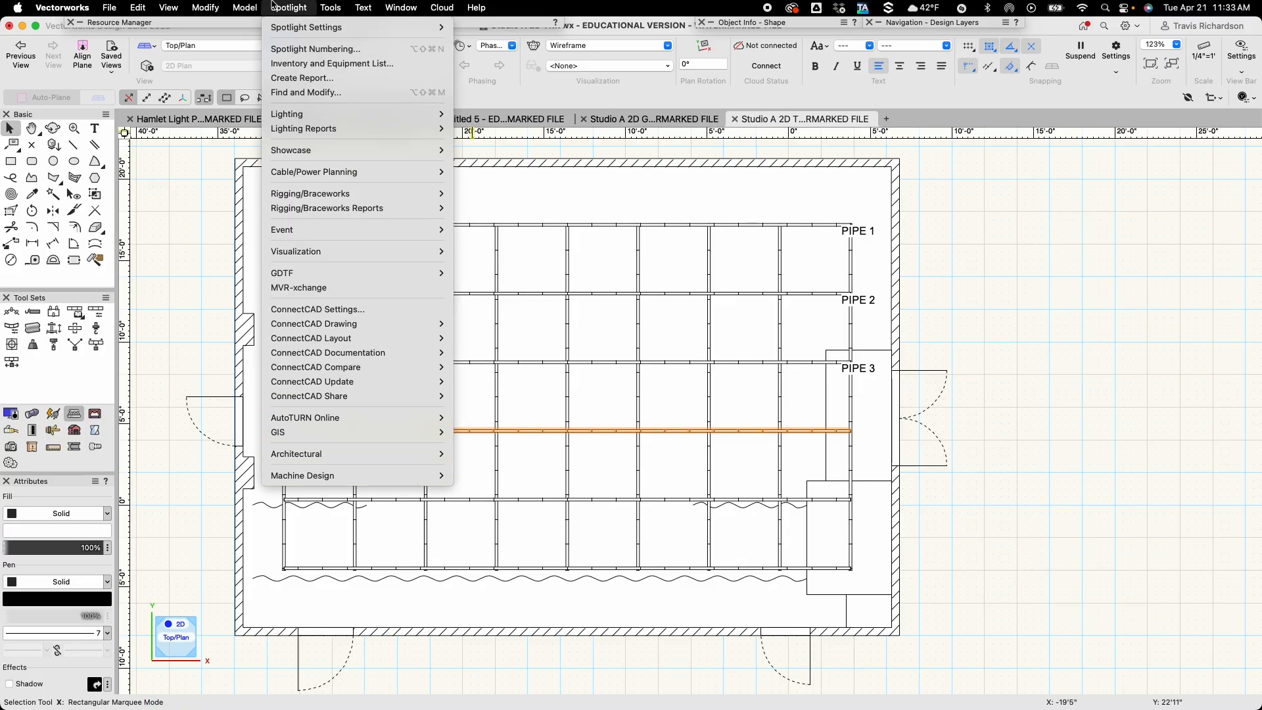
mouse_move(313, 115)
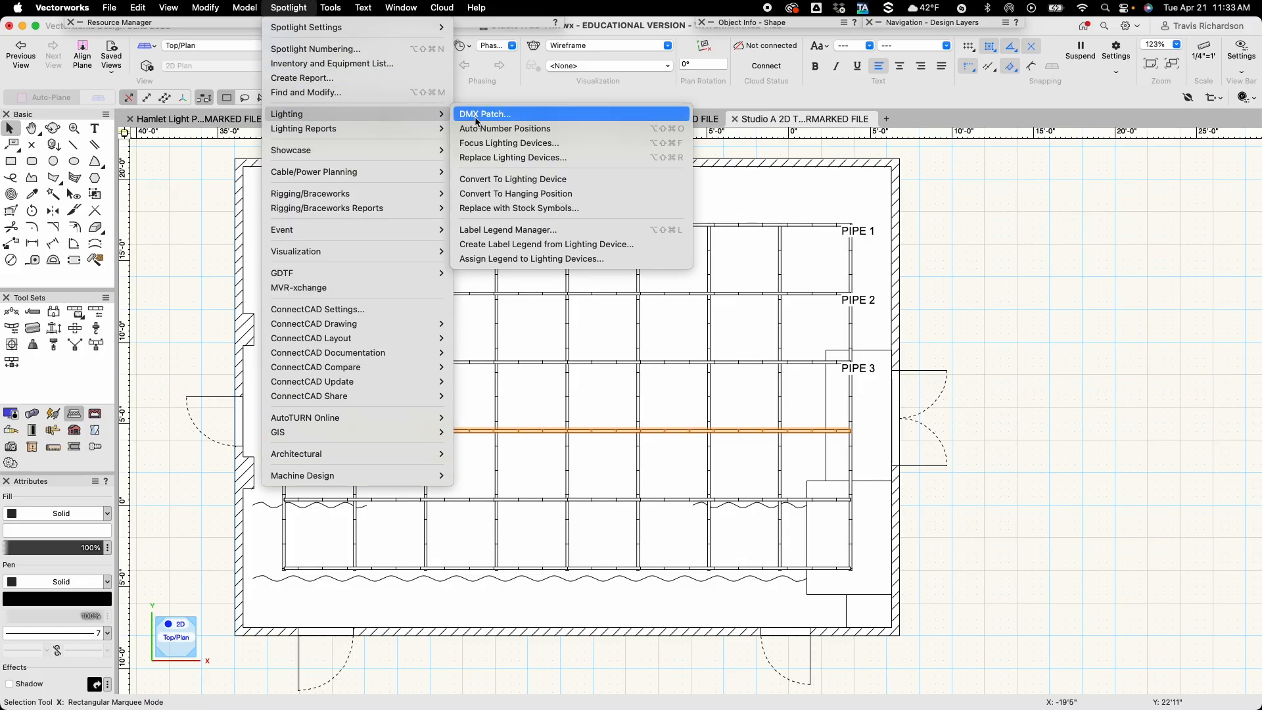
click(511, 195)
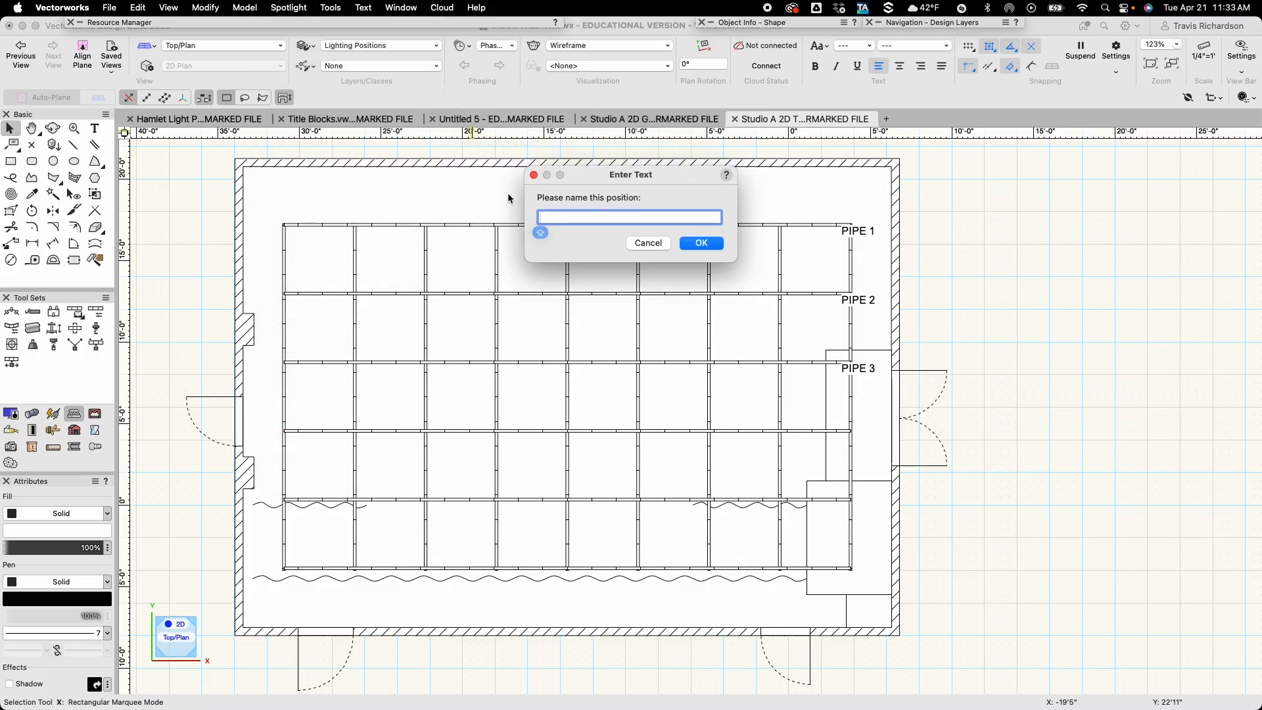
text(PIPE 4)
click(690, 244)
click(770, 293)
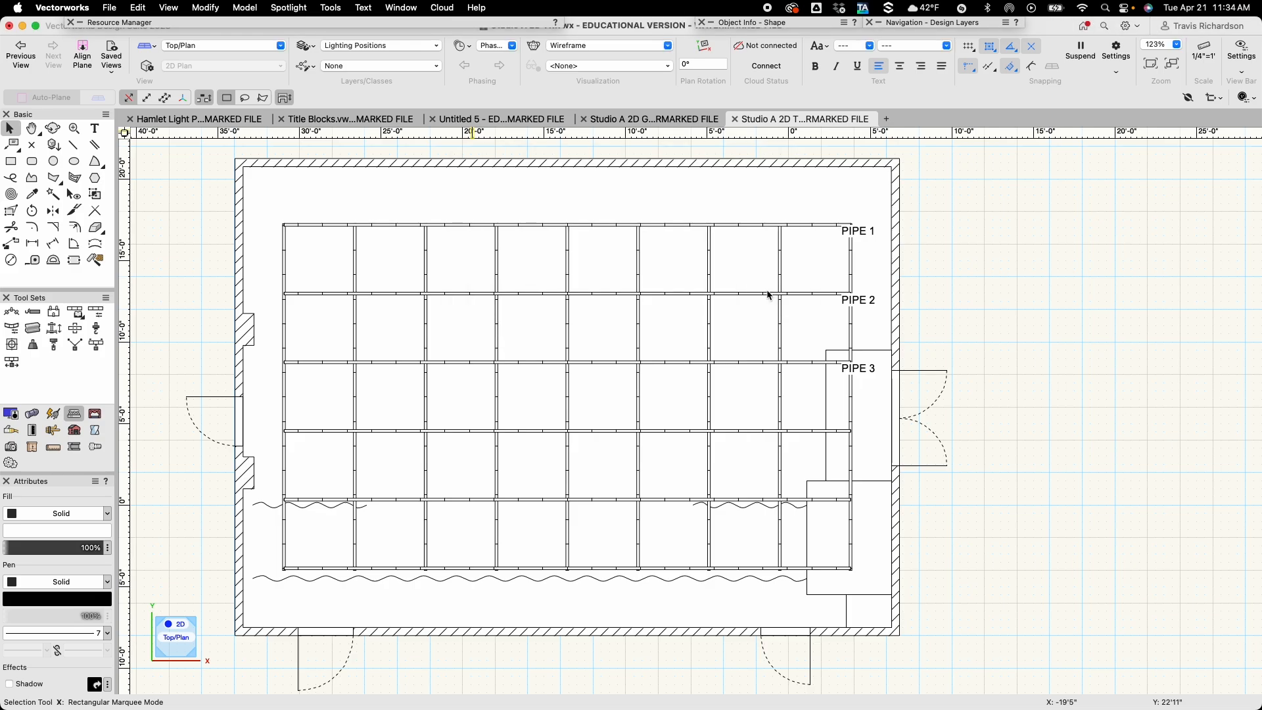
Convert the fifth horizontal pipe from the top to a hanging position named PIPE 5, creating a symbol from its geometry.
click(832, 499)
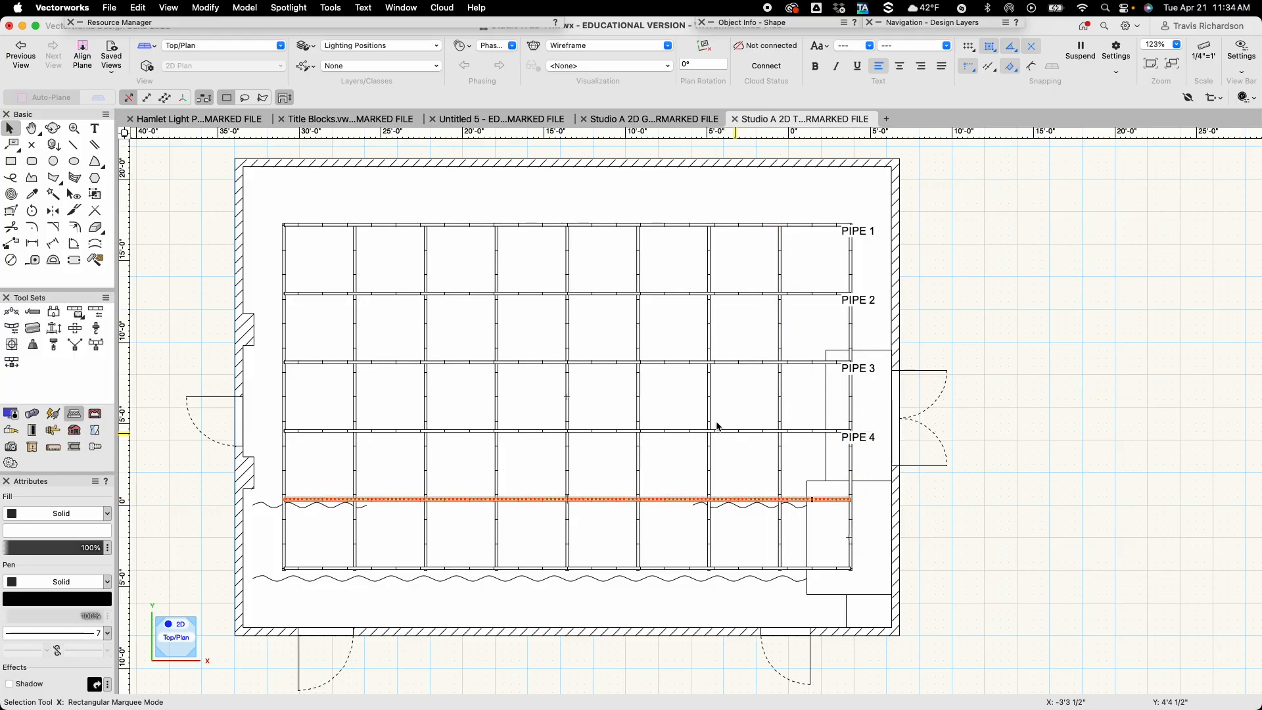
click(294, 8)
mouse_move(303, 113)
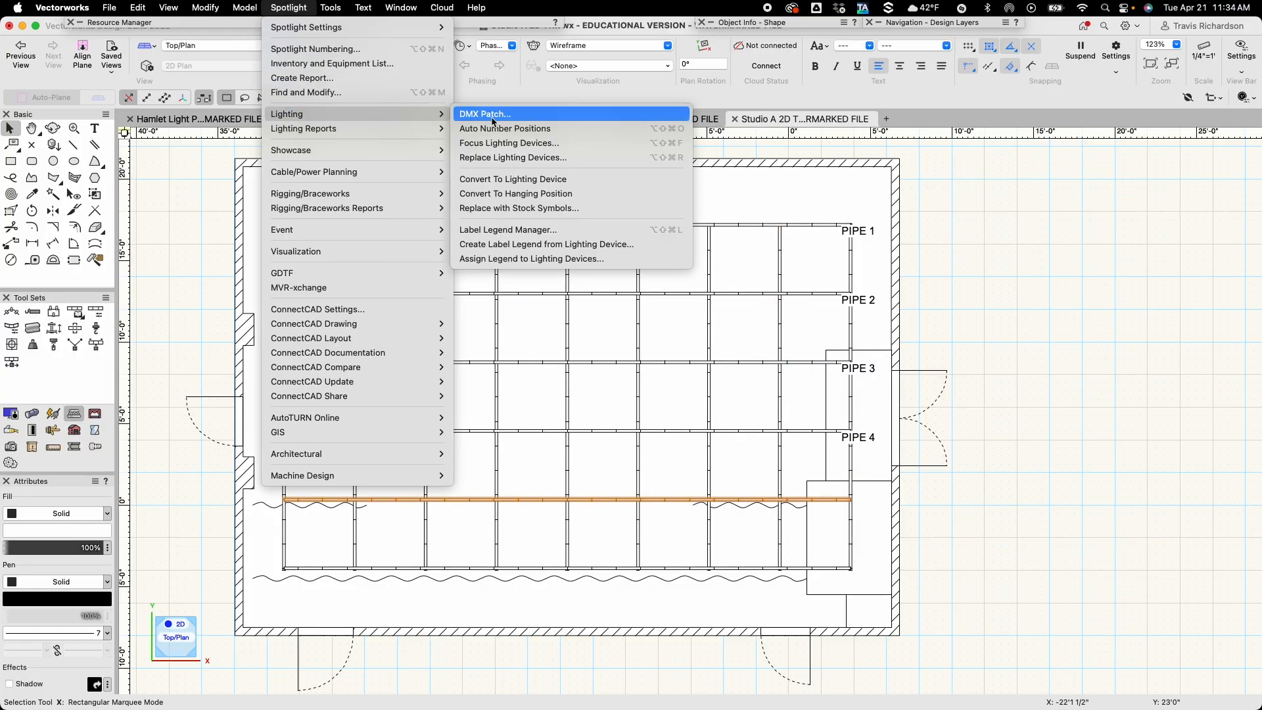
click(548, 195)
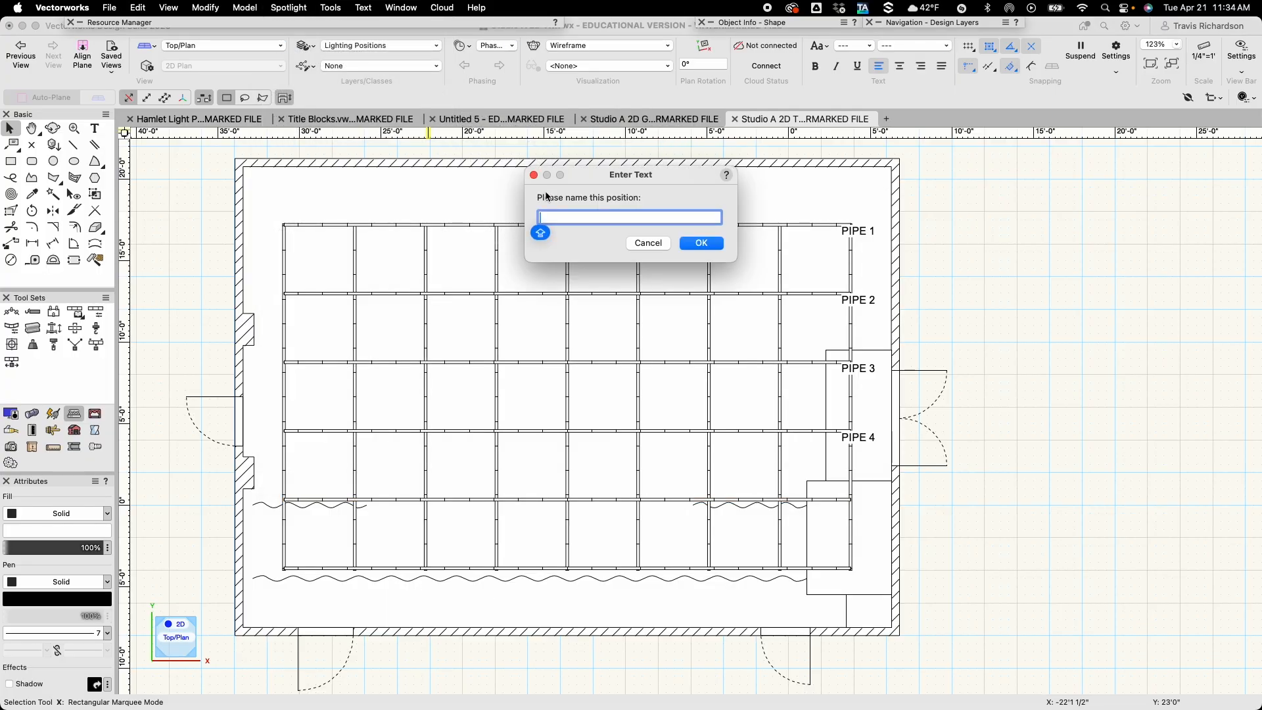
text(PIPE 5)
key(Return)
click(740, 289)
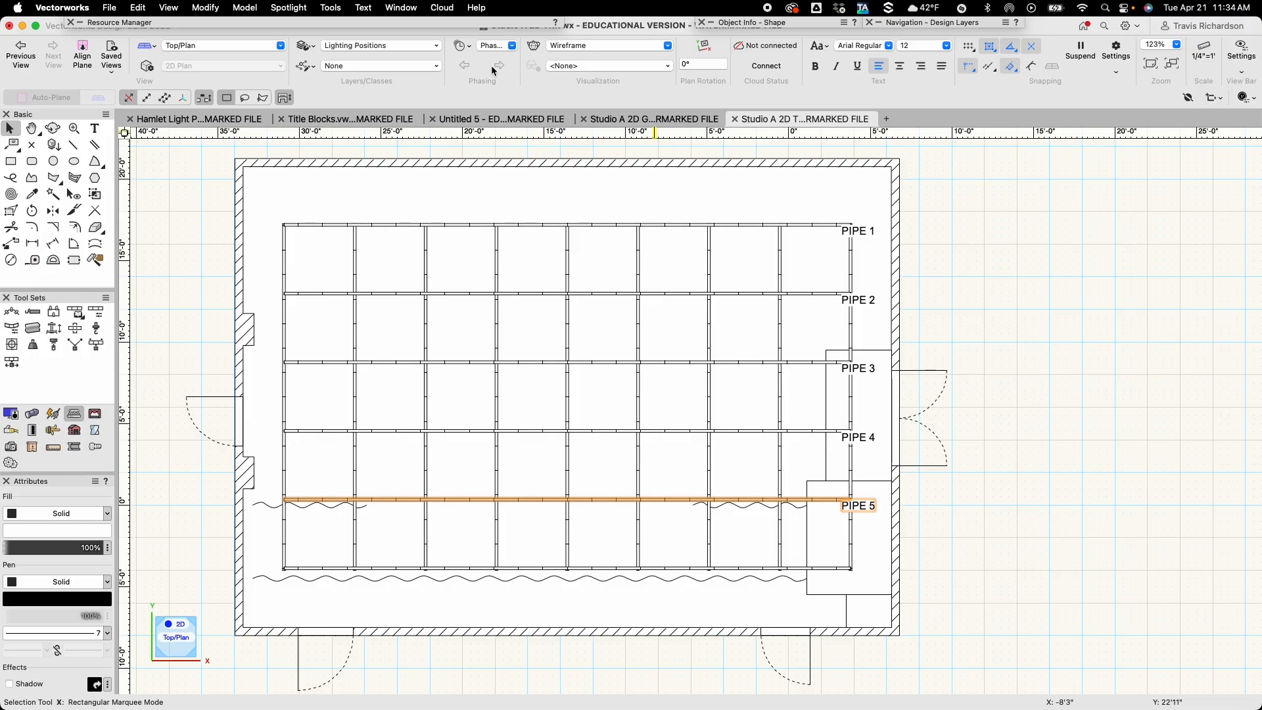
Convert the bottom horizontal pipe to a hanging position named PIPE 6, creating a symbol from its geometry.
drag(677, 500, 676, 569)
click(287, 8)
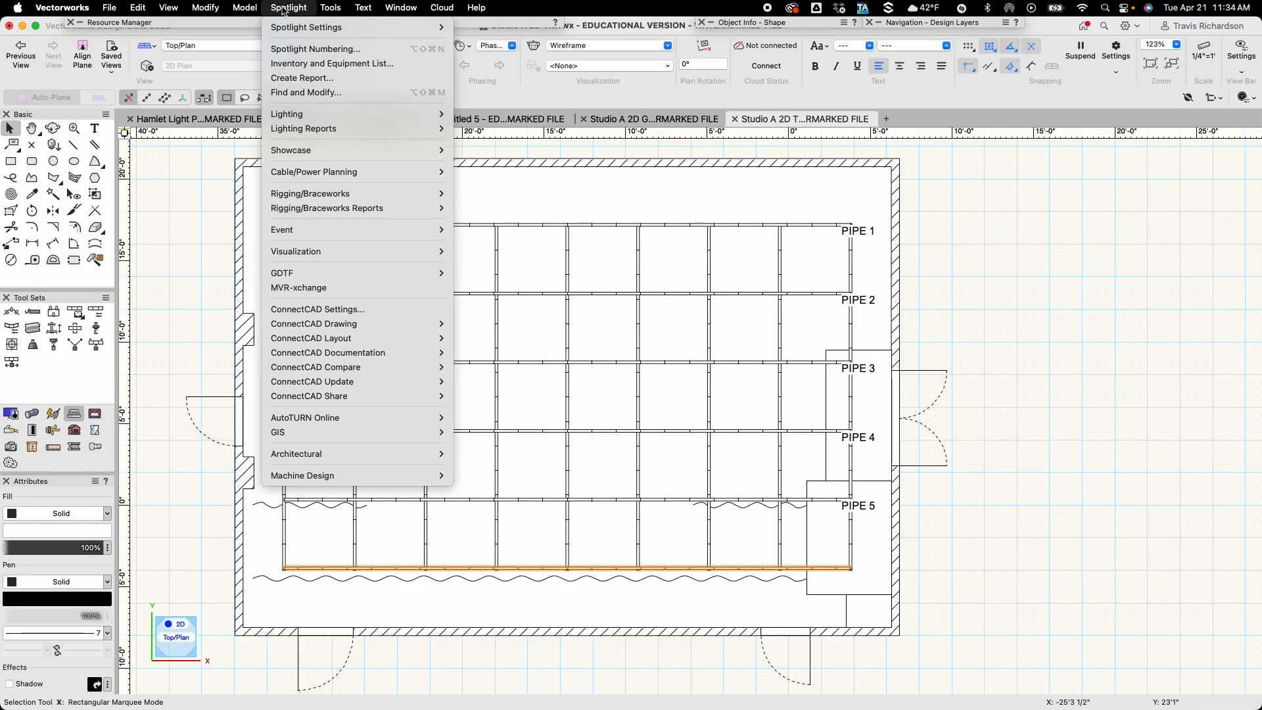
mouse_move(322, 116)
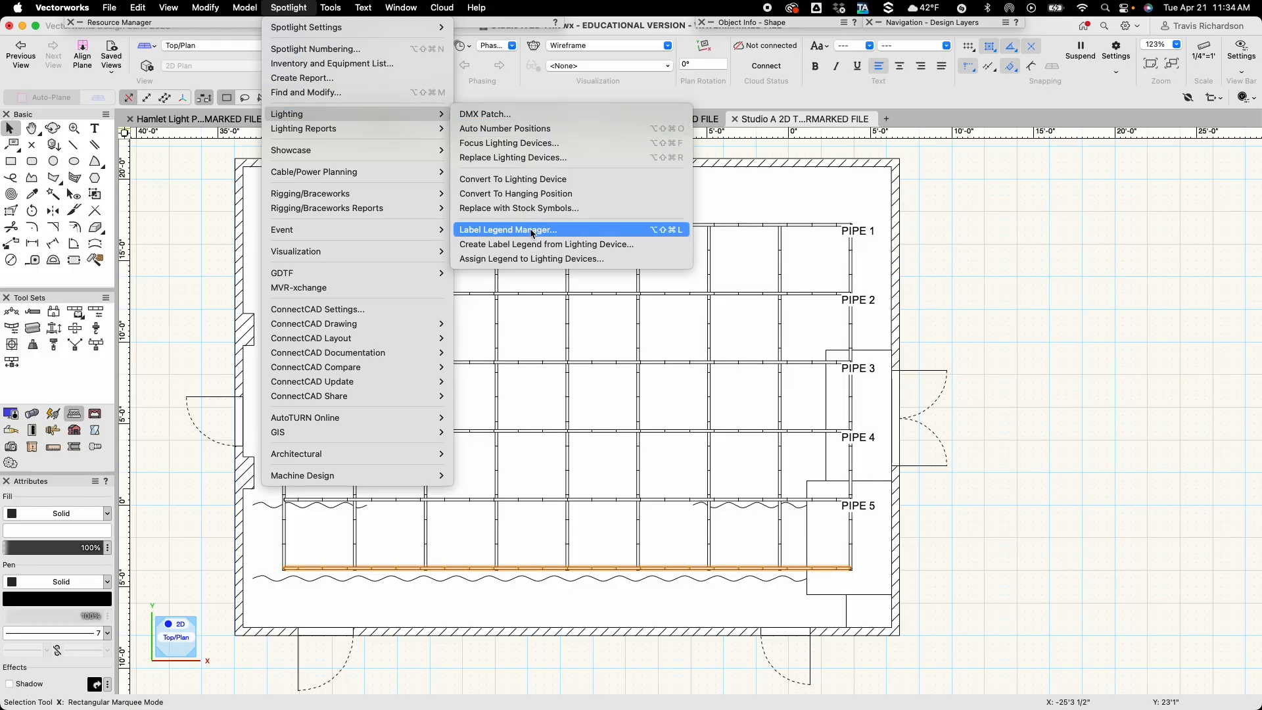
click(521, 194)
key(Caps_Lock)
text(PIPE 6)
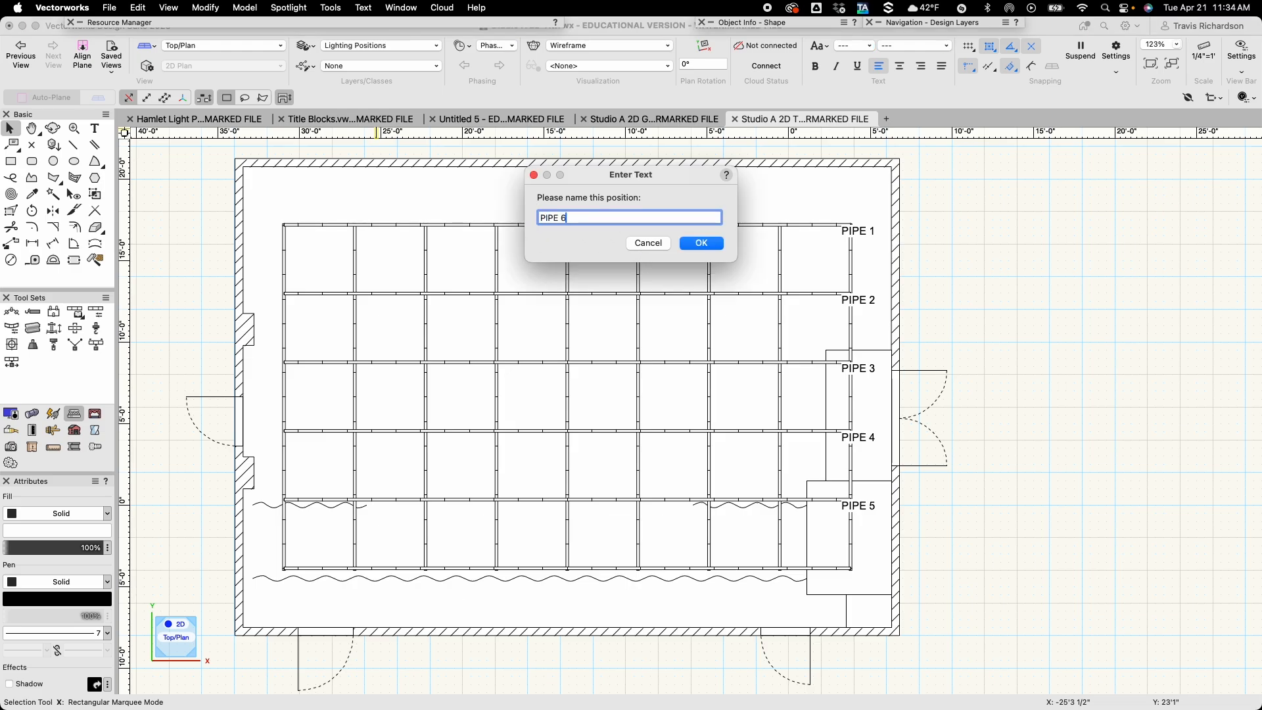
key(Return)
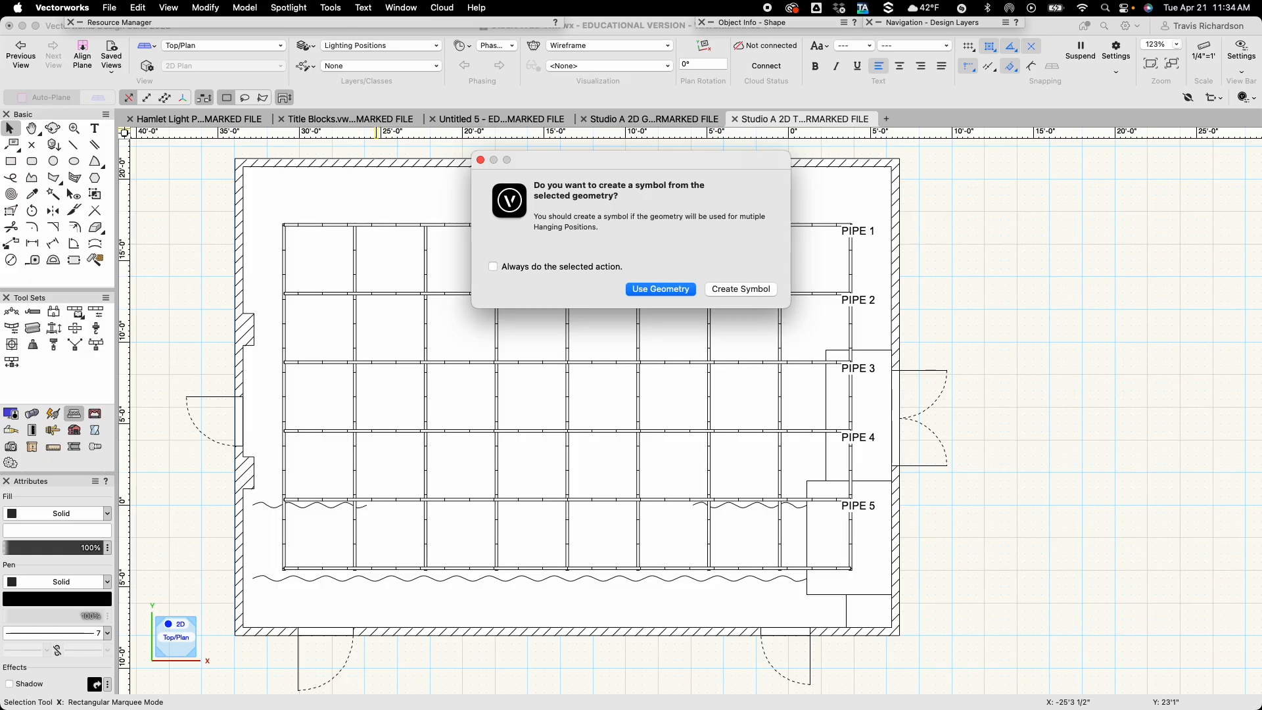
click(763, 290)
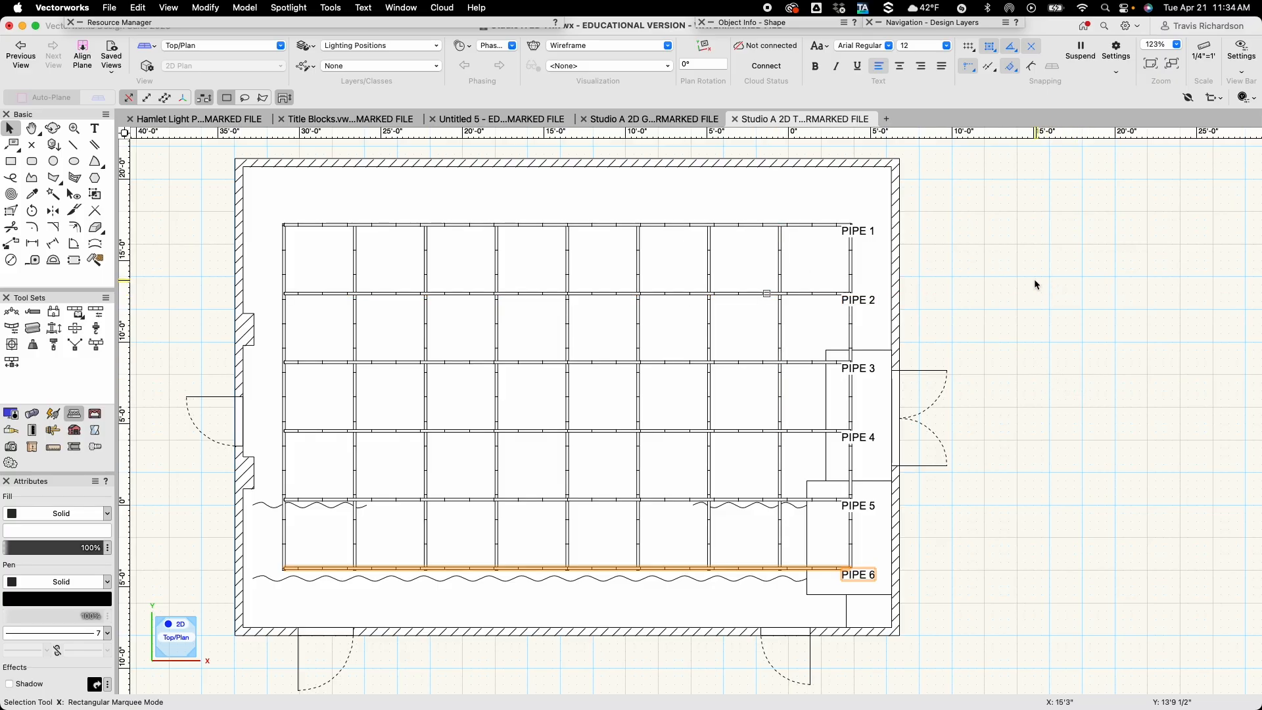
Convert the rightmost vertical pipe to a hanging position named PIPE A, creating a symbol from its geometry.
click(851, 265)
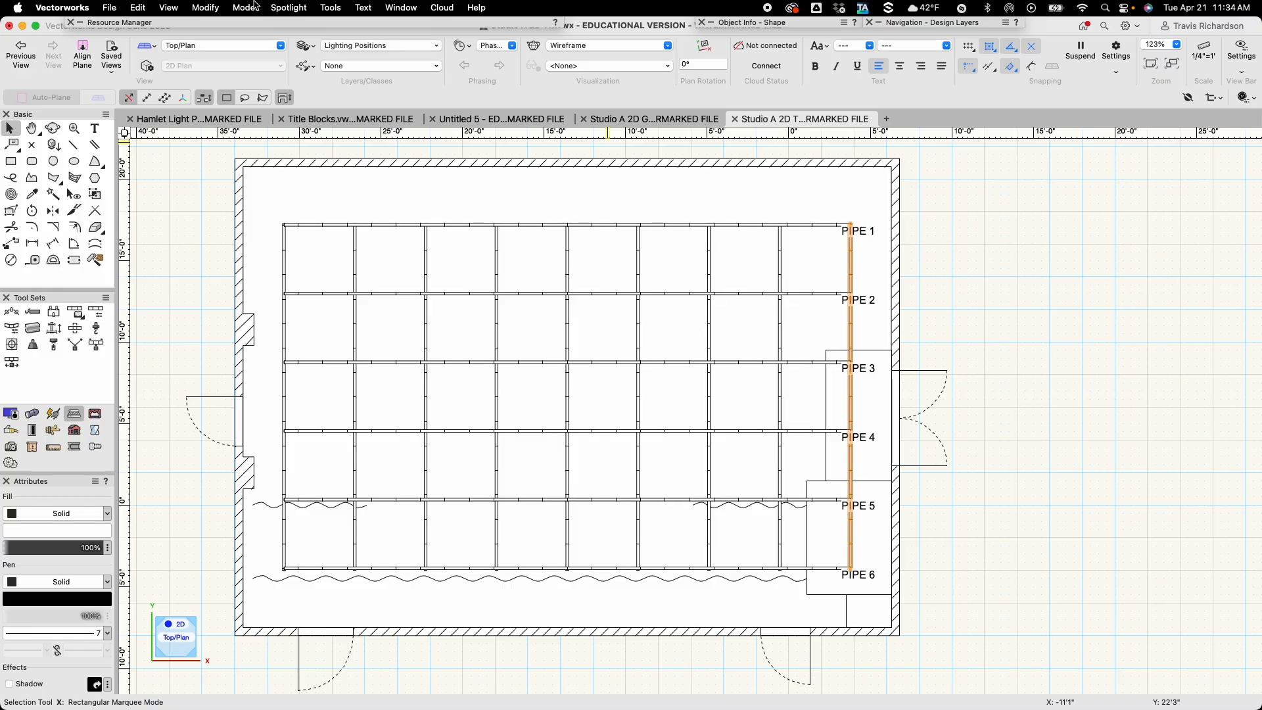
click(290, 8)
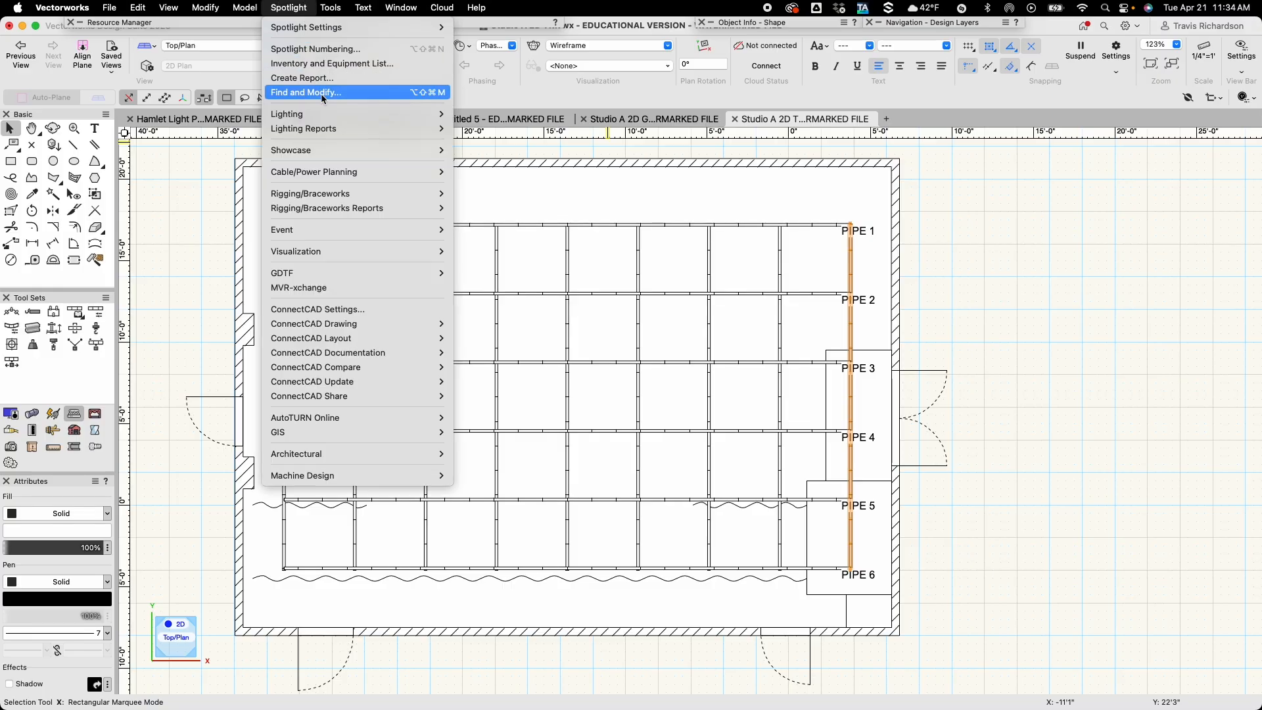
mouse_move(339, 116)
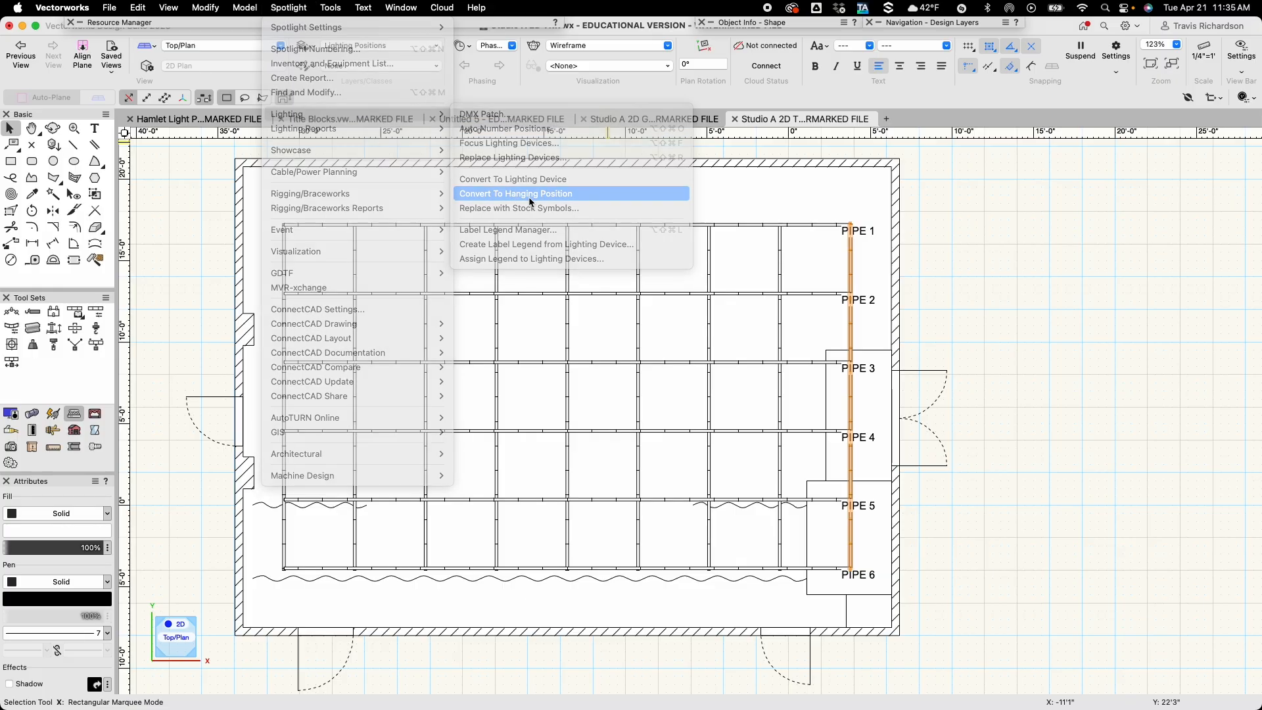
click(530, 201)
text(Pl)
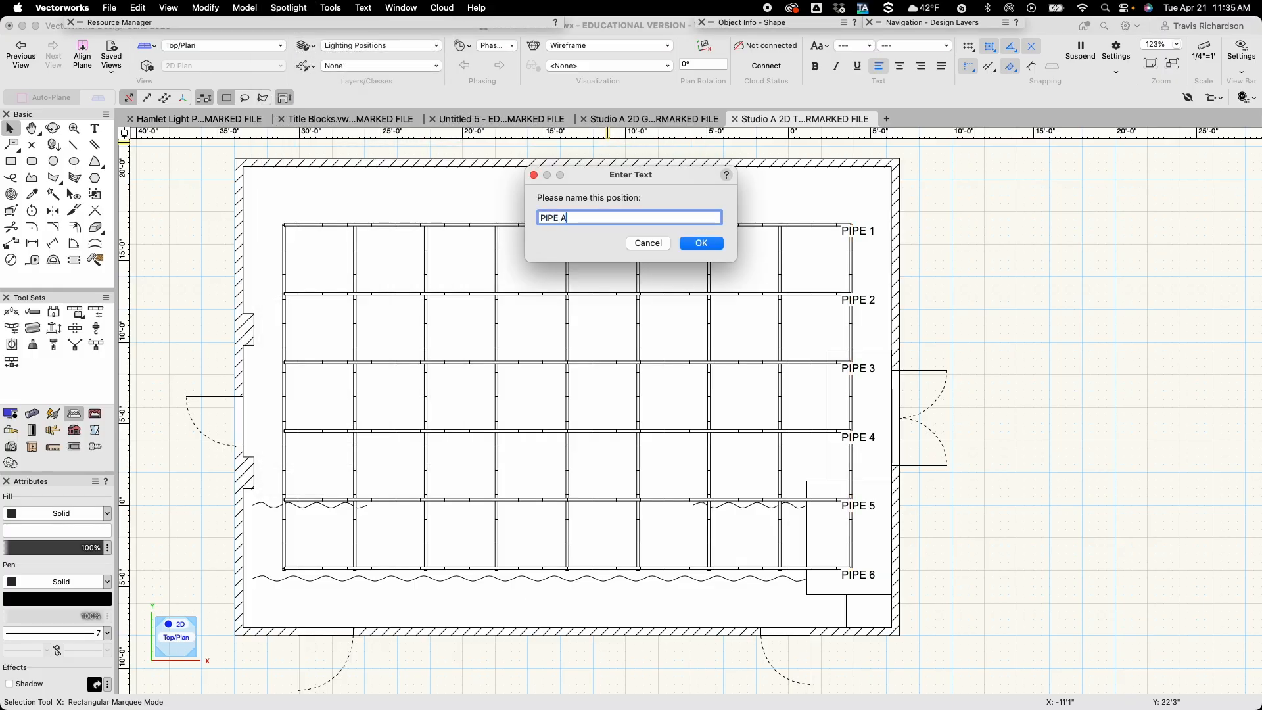
click(714, 243)
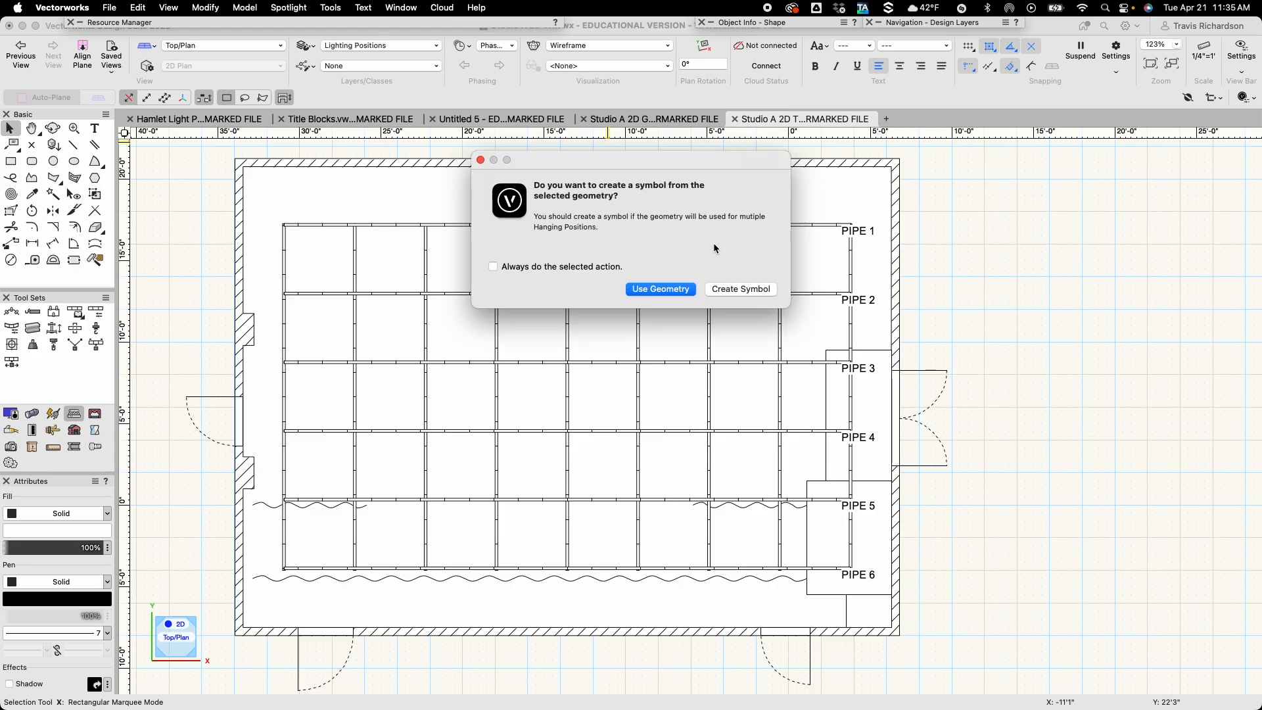
click(730, 295)
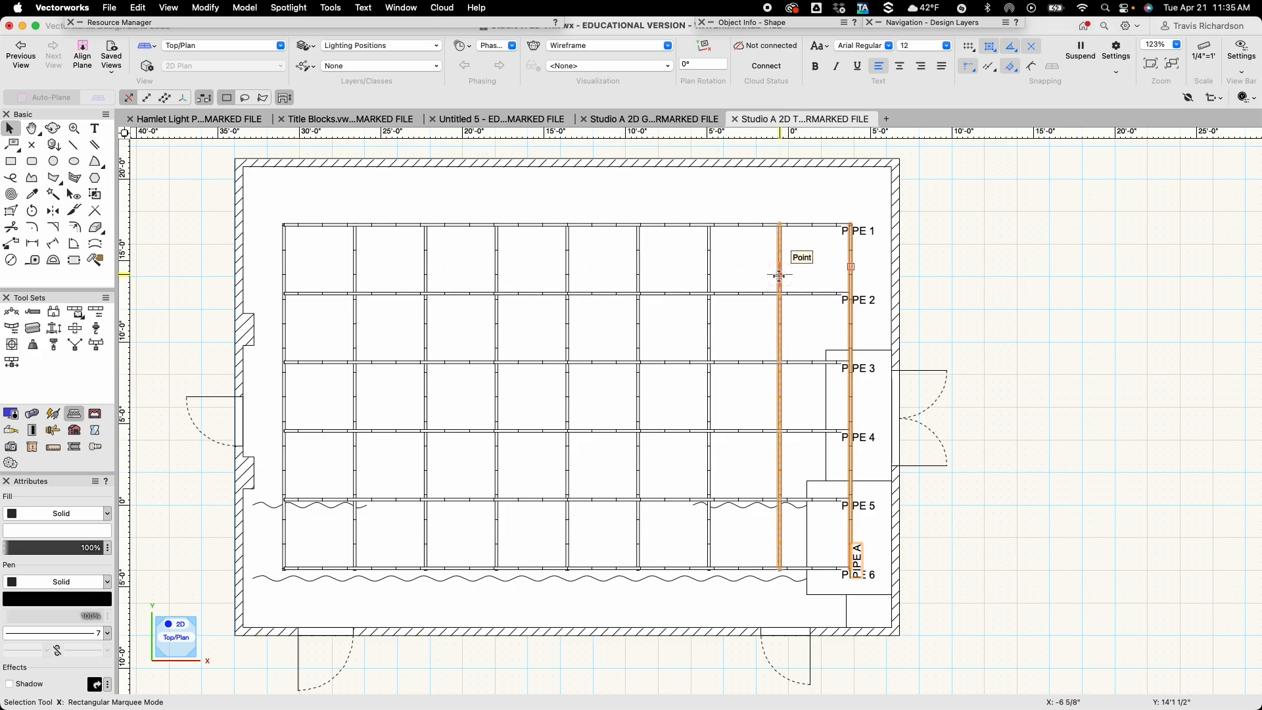
Convert the second vertical pipe from the right to a hanging position named PIPE B, creating a symbol from its geometry.
click(290, 7)
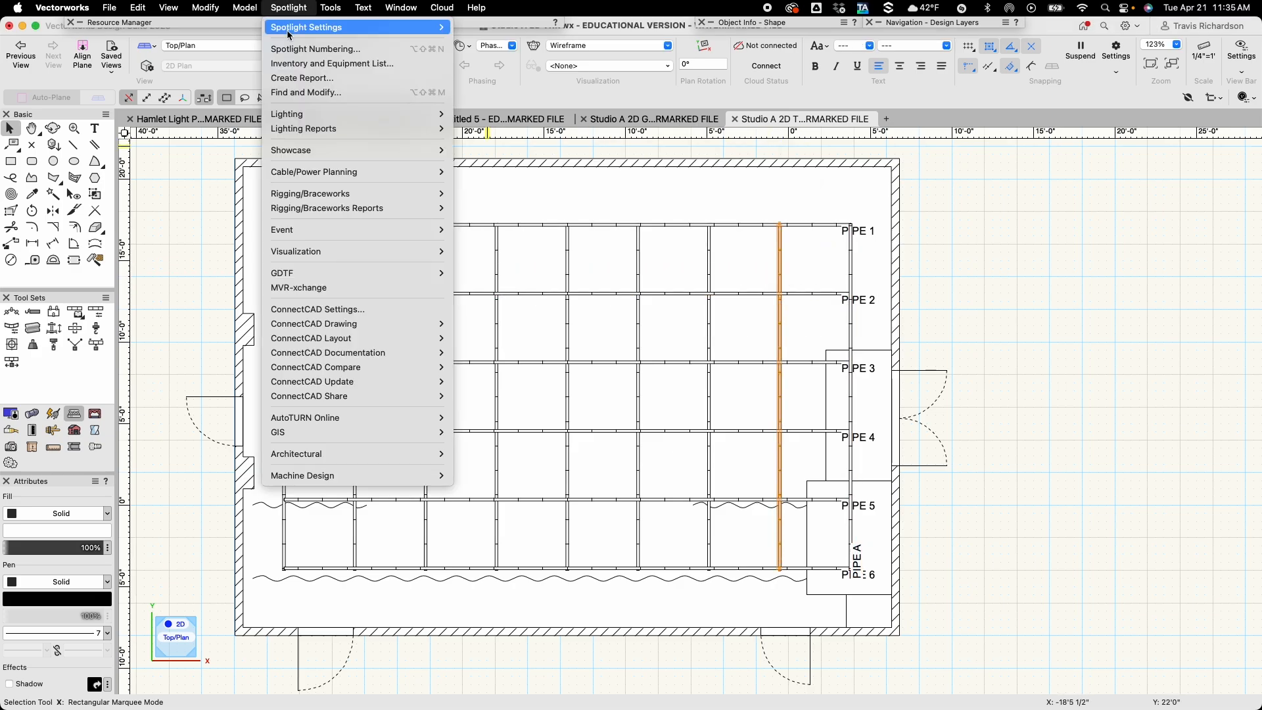
mouse_move(320, 114)
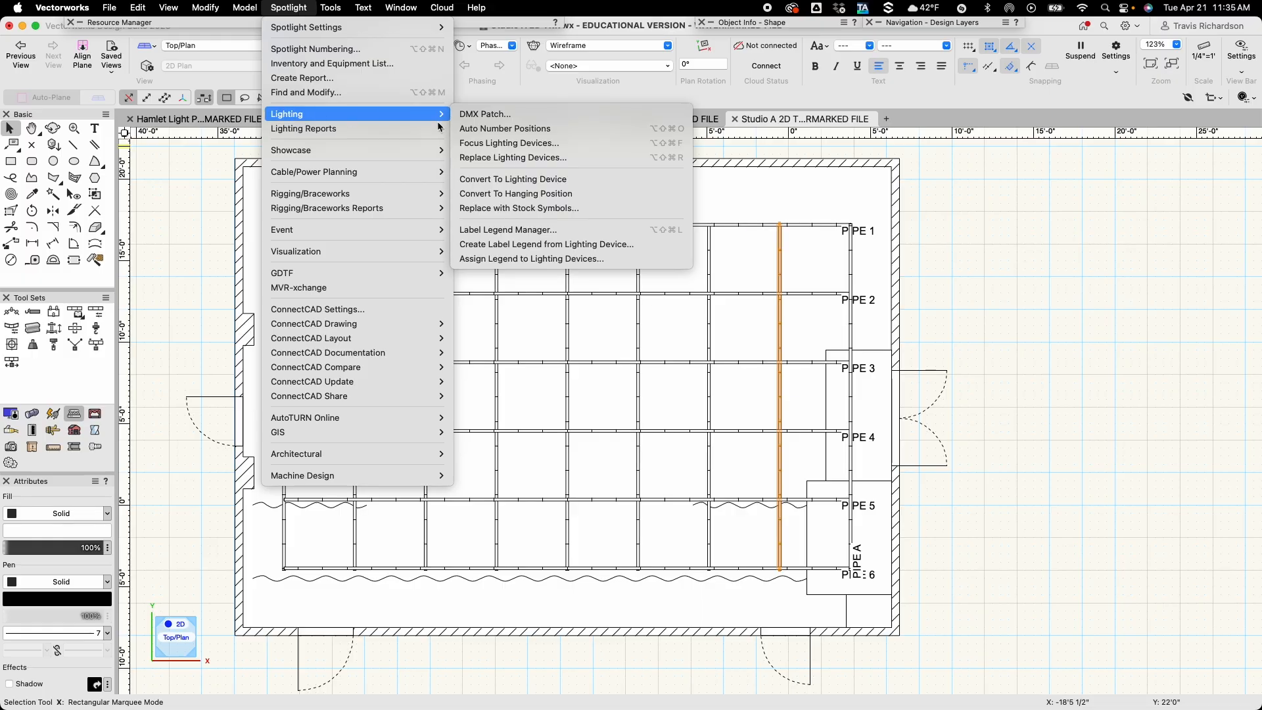
click(486, 194)
text(PIPE)
key(Return)
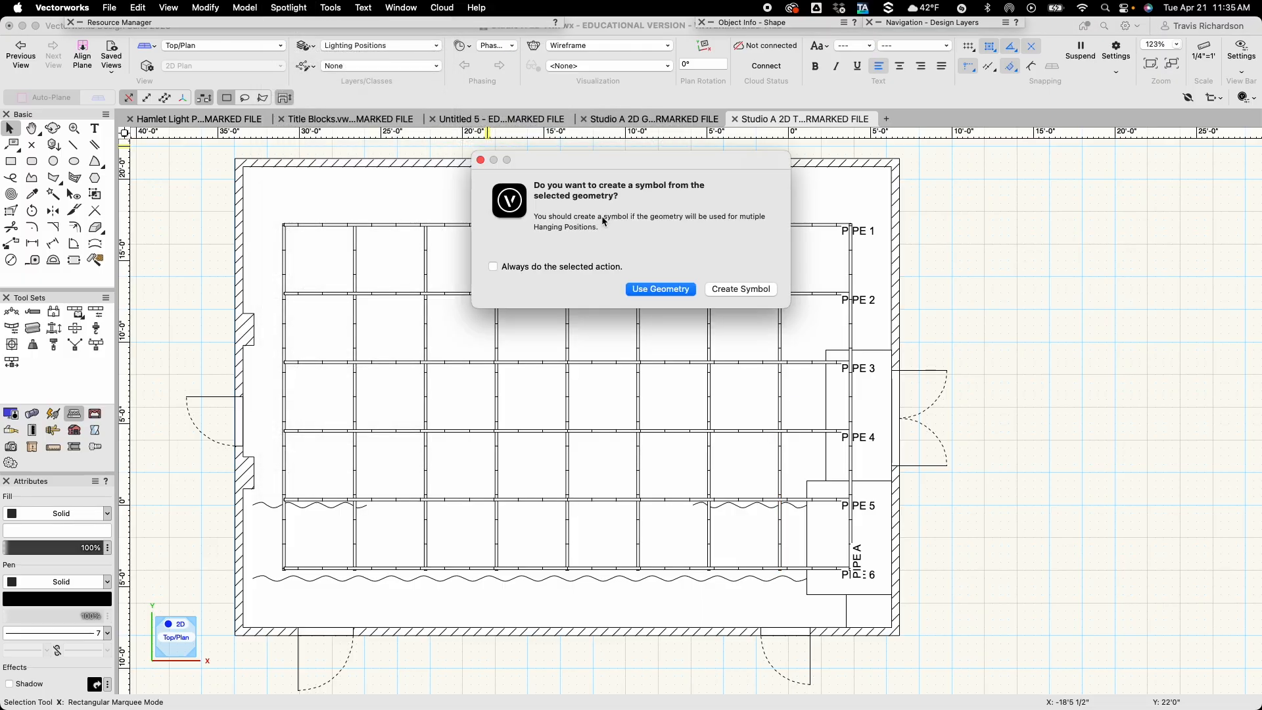
click(722, 292)
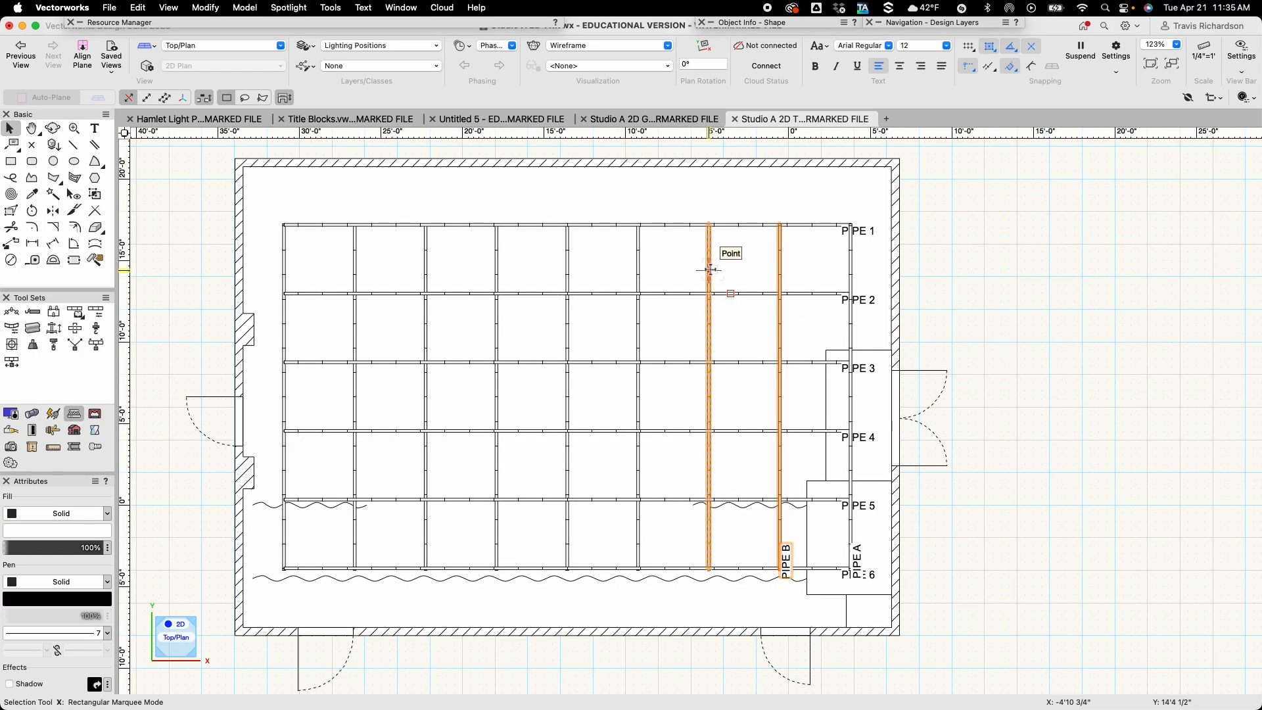
Convert the third vertical pipe from the right to a hanging position named PIPE C, creating a symbol from its geometry.
click(709, 266)
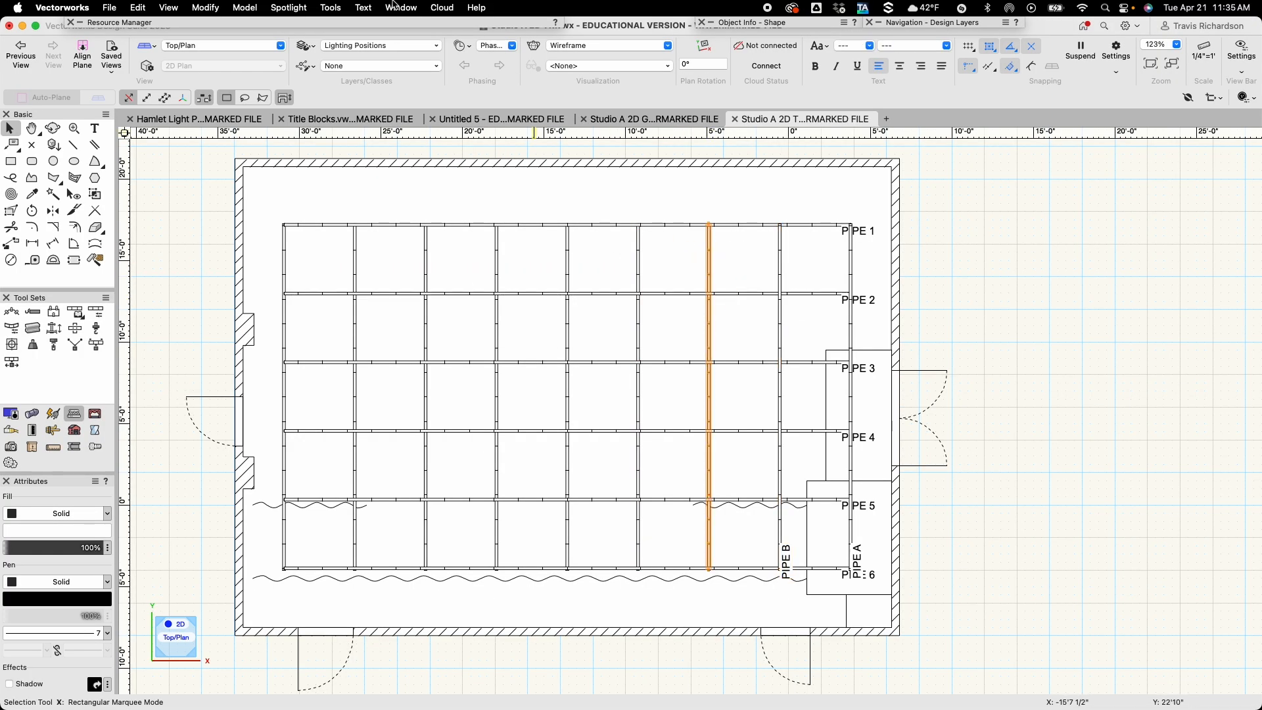
click(277, 10)
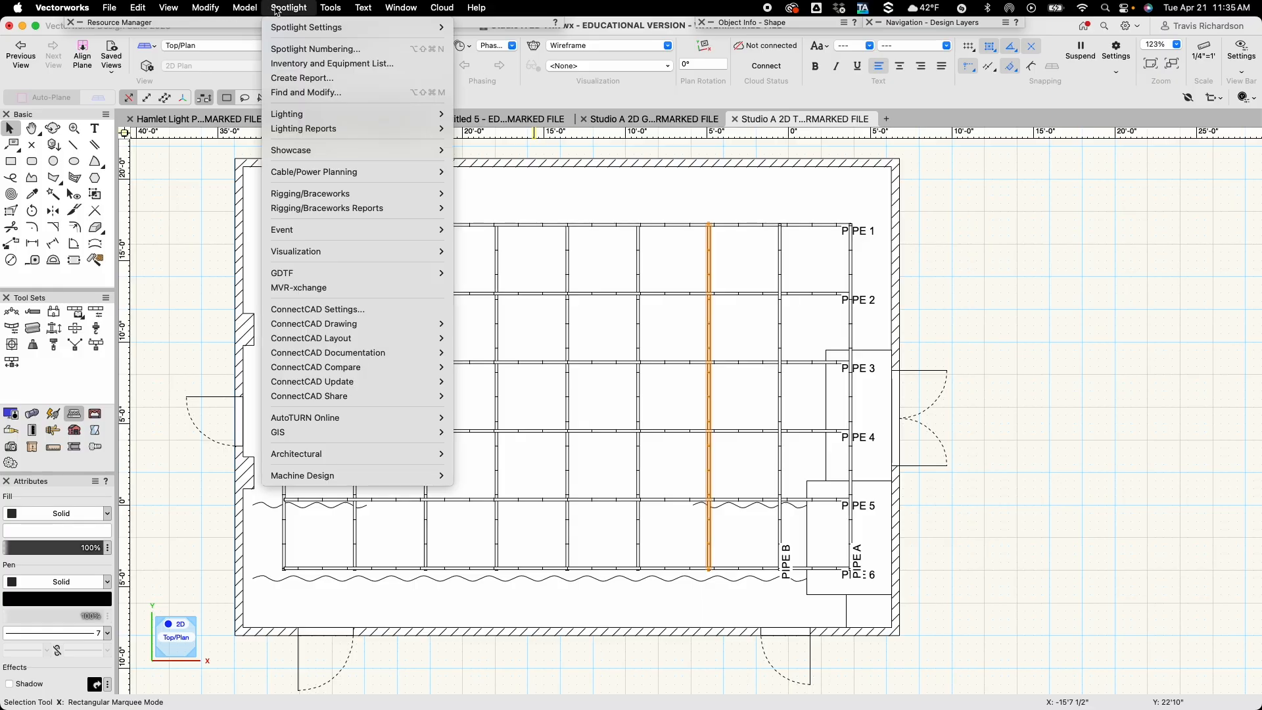
mouse_move(328, 121)
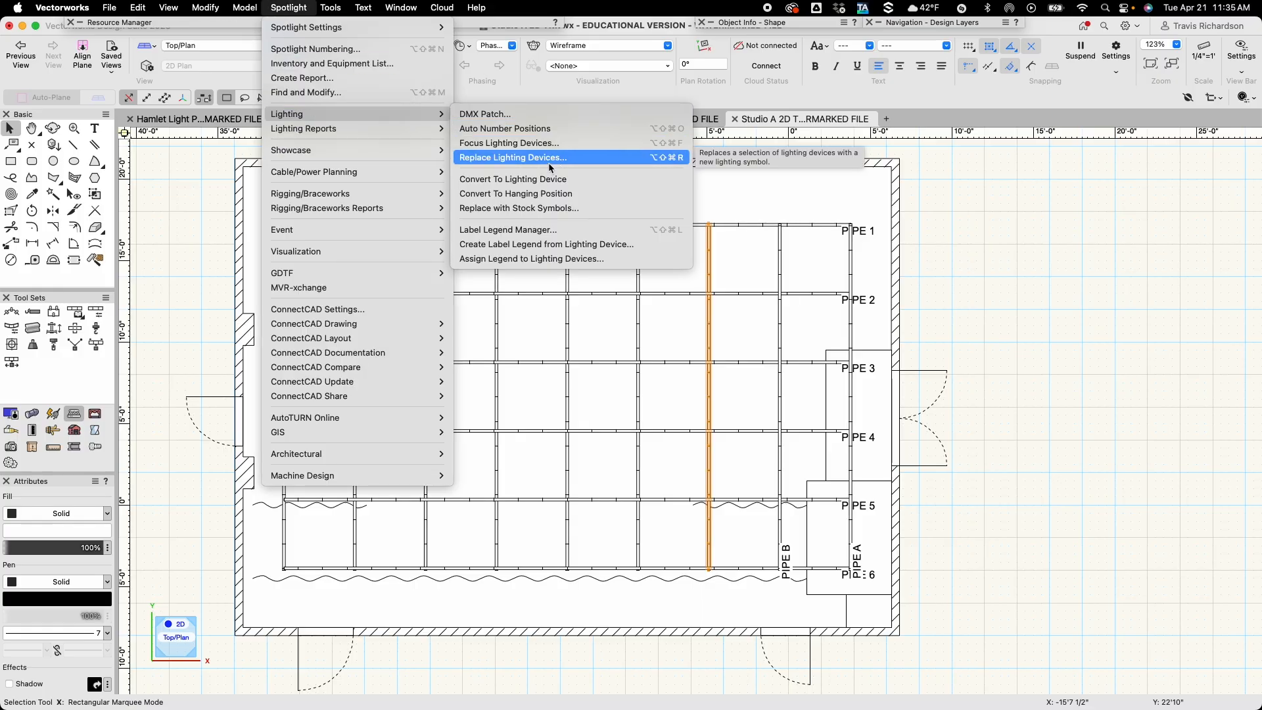
click(550, 194)
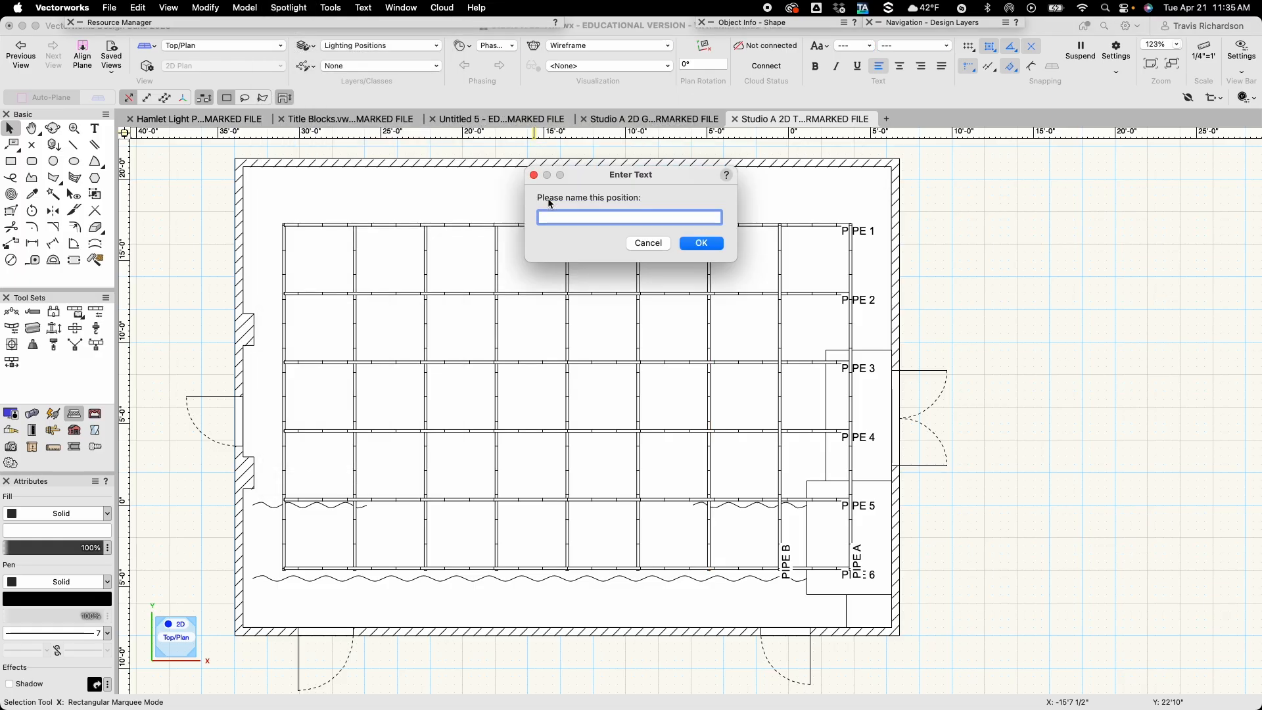
text(PIPE C)
key(Return)
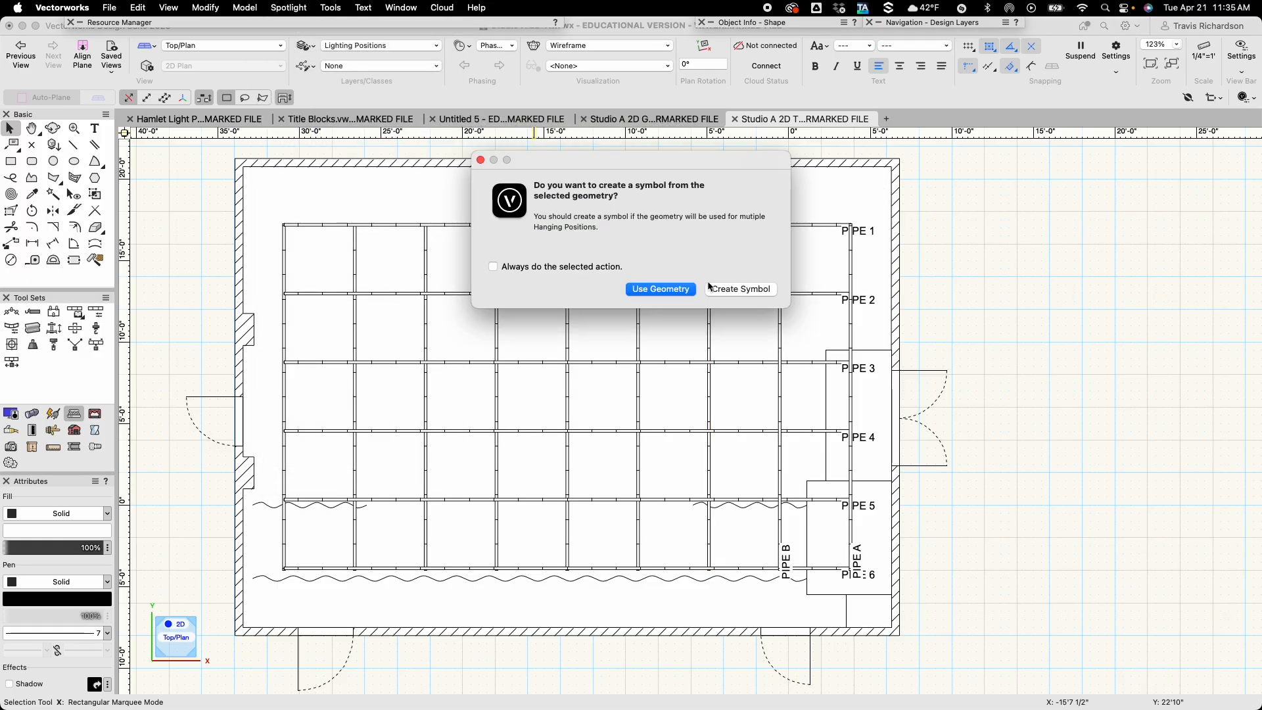
click(752, 287)
Convert the fourth vertical pipe from the right to a hanging position named PIPE D, creating a symbol from its geometry.
click(637, 267)
click(294, 7)
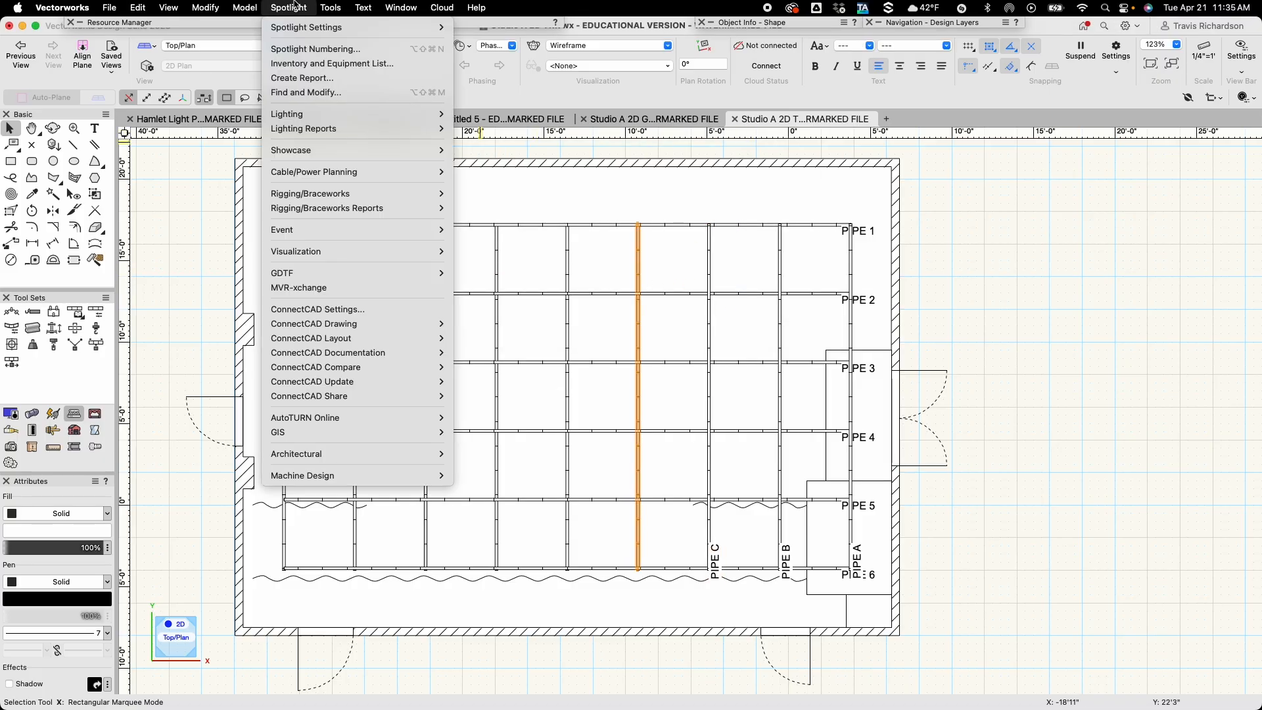
mouse_move(323, 116)
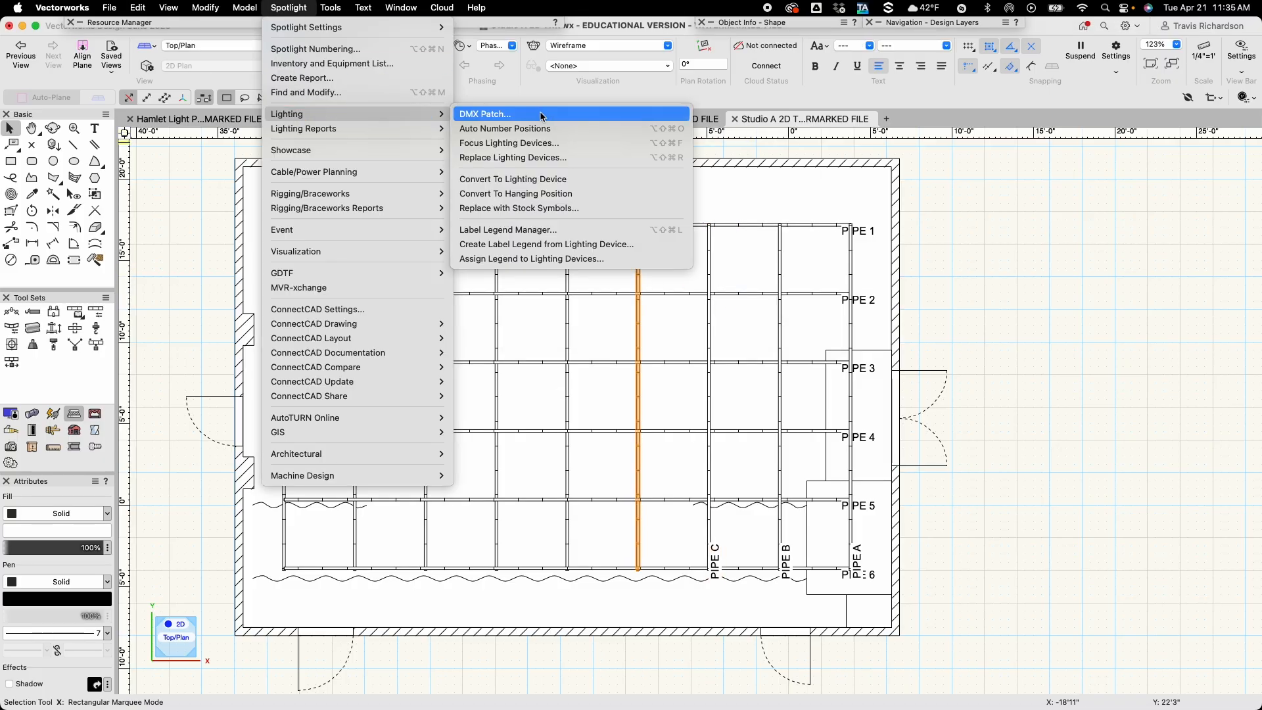
click(527, 196)
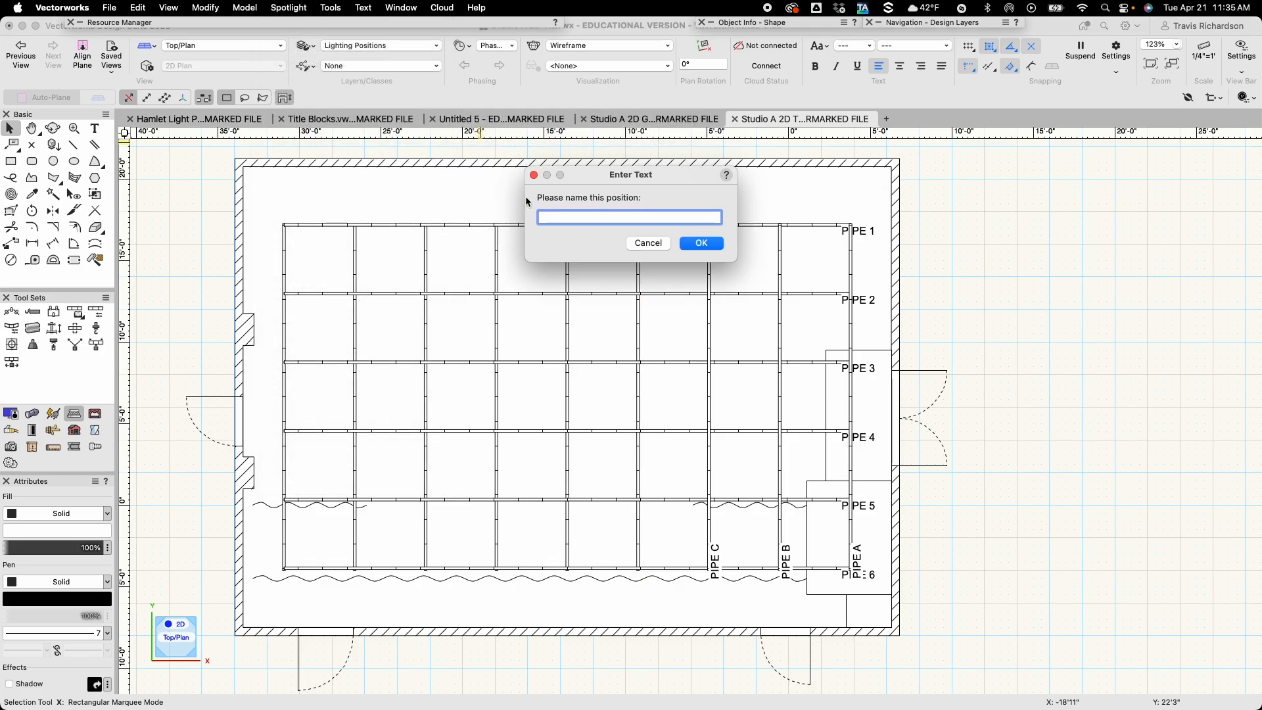
text(PI)
key(Return)
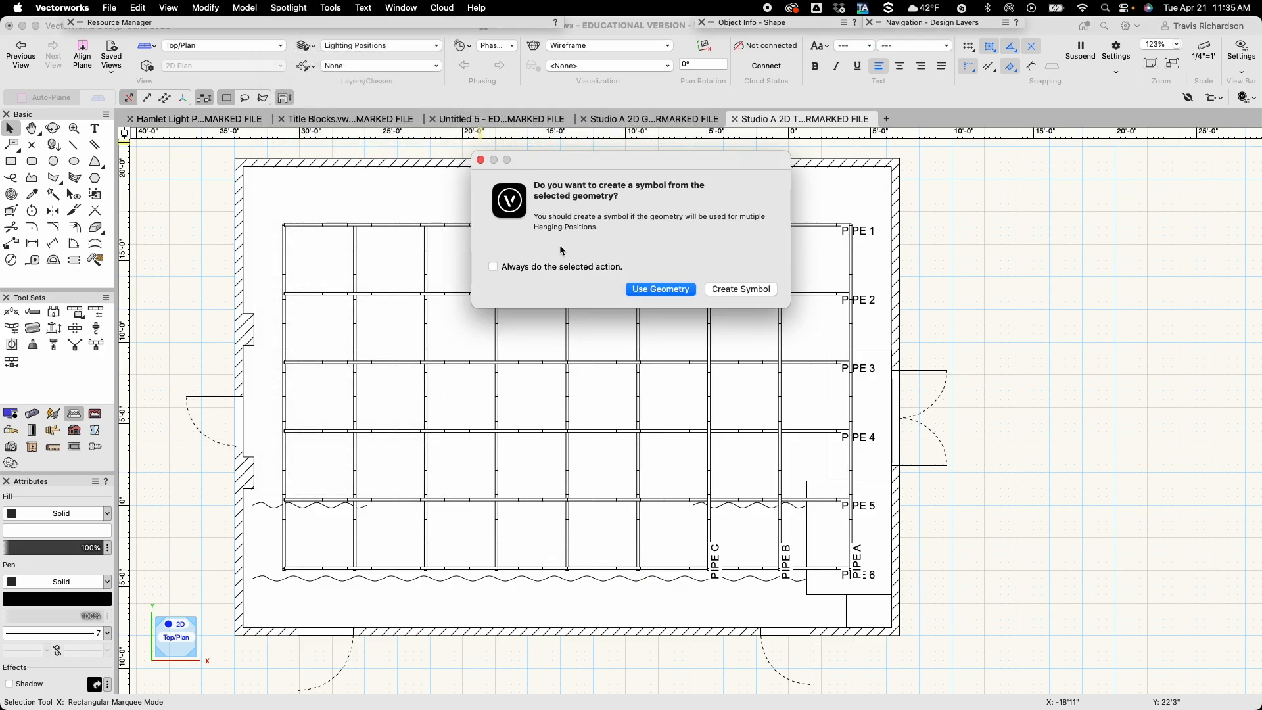
click(736, 289)
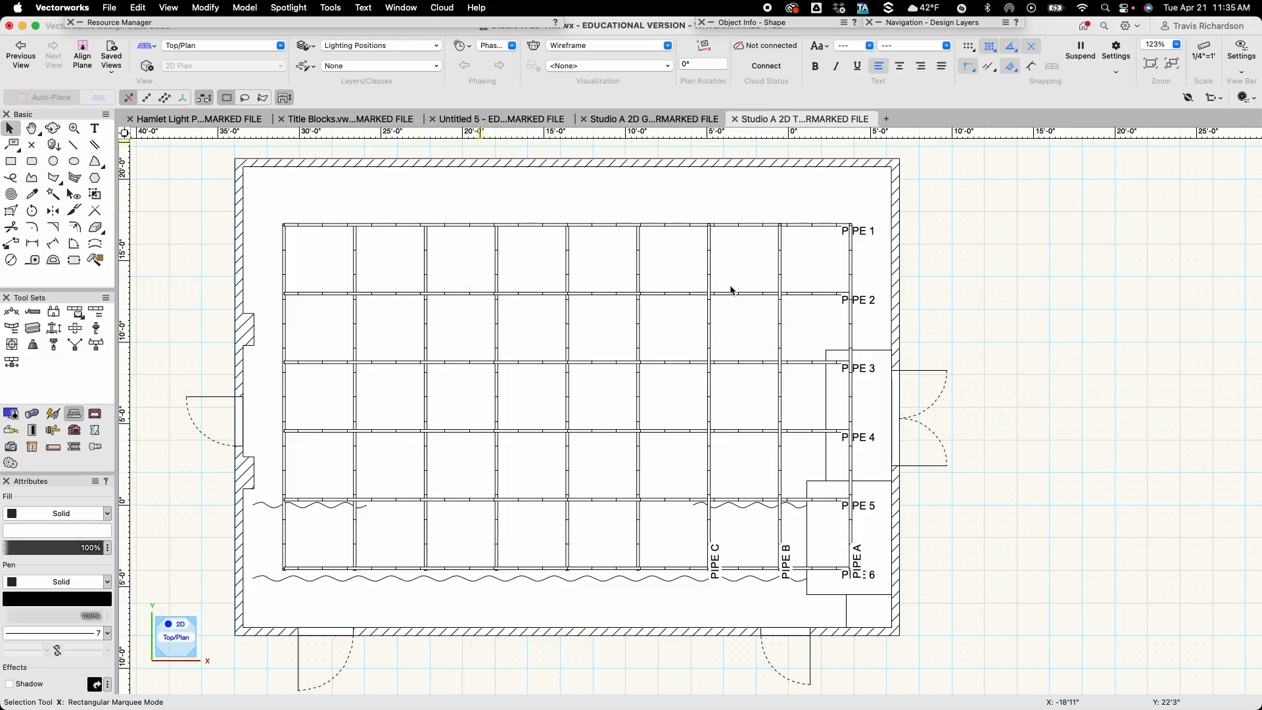
click(277, 7)
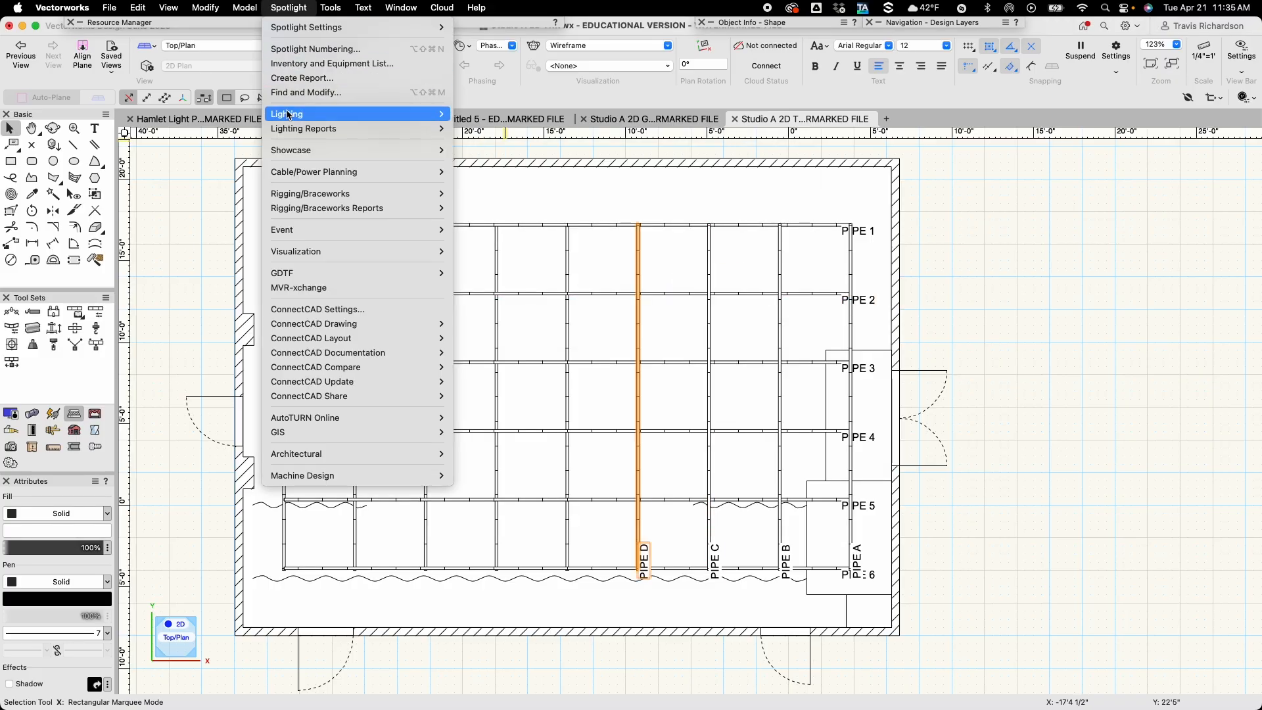
mouse_move(392, 113)
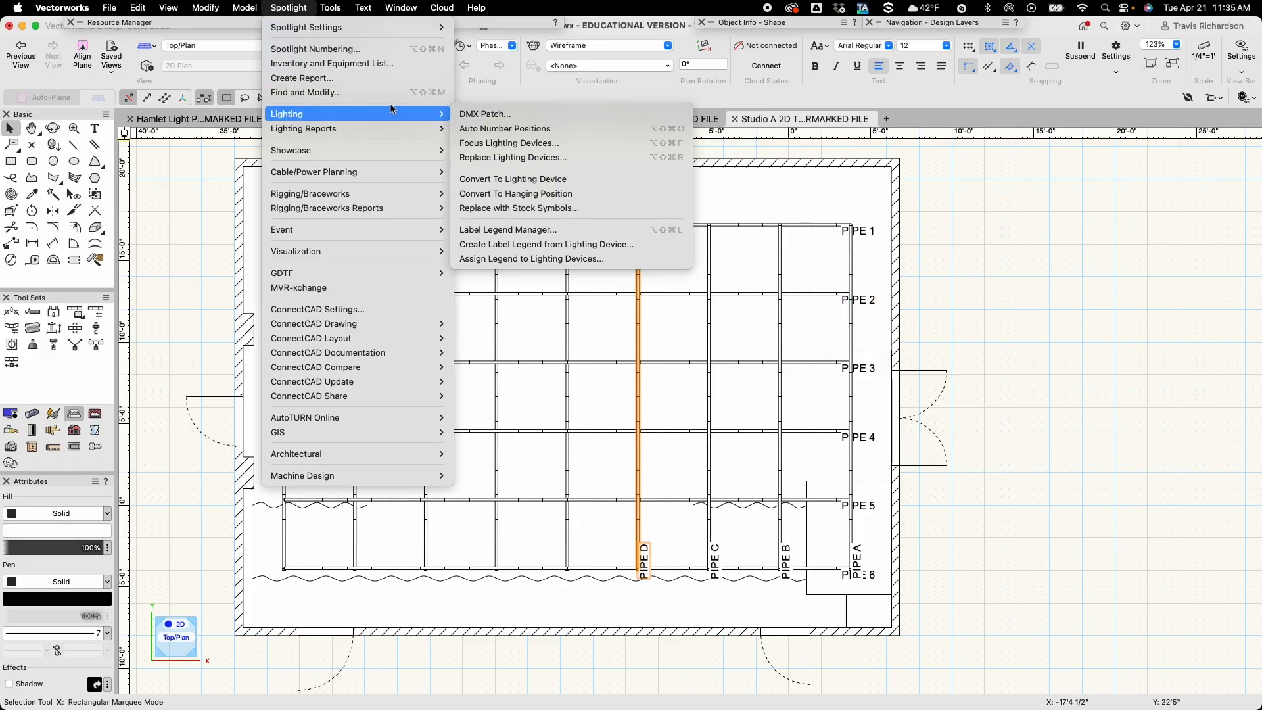
click(497, 194)
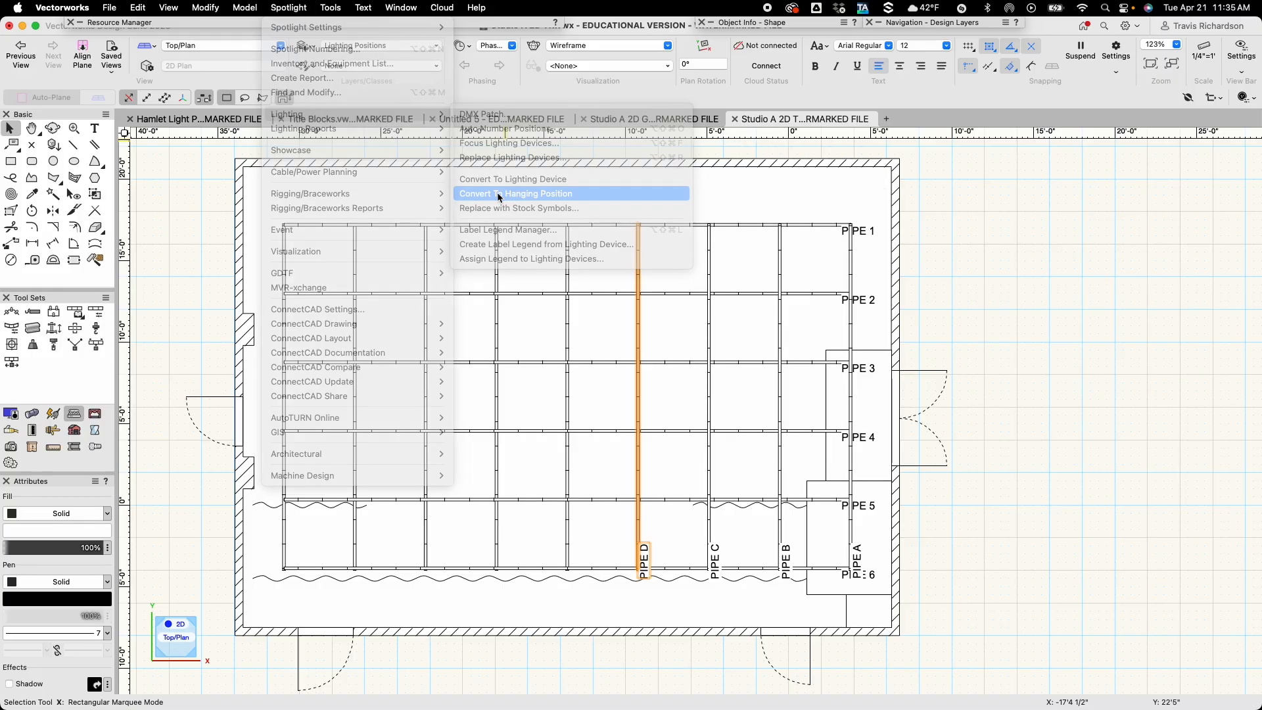
click(646, 243)
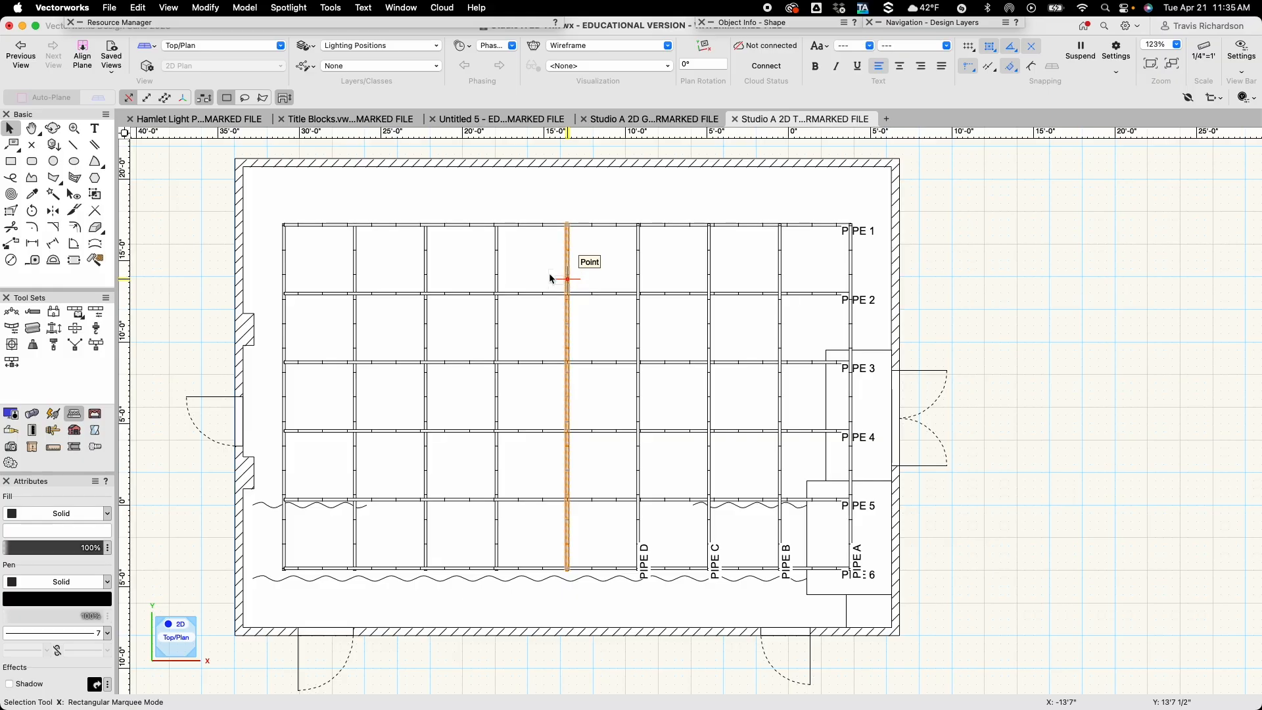
Convert the fifth vertical pipe from the right to a hanging position named PIPE E, creating a symbol from its geometry.
click(288, 7)
mouse_move(299, 114)
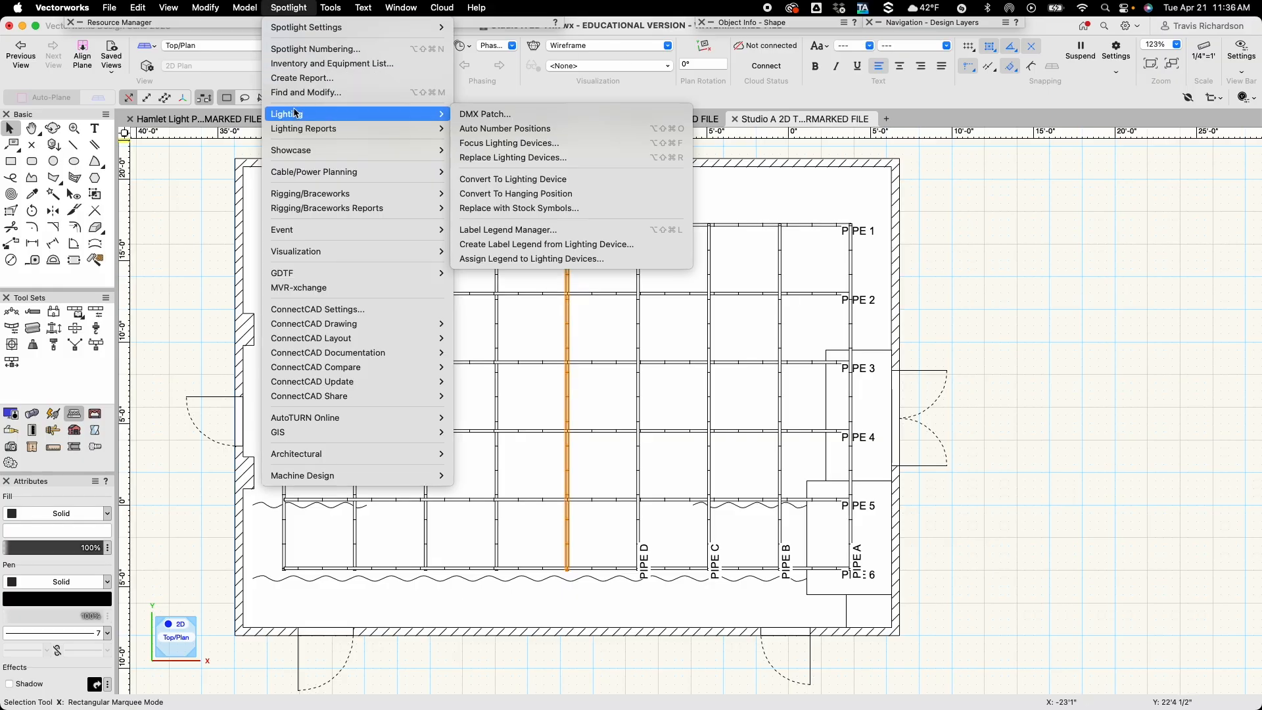
click(503, 193)
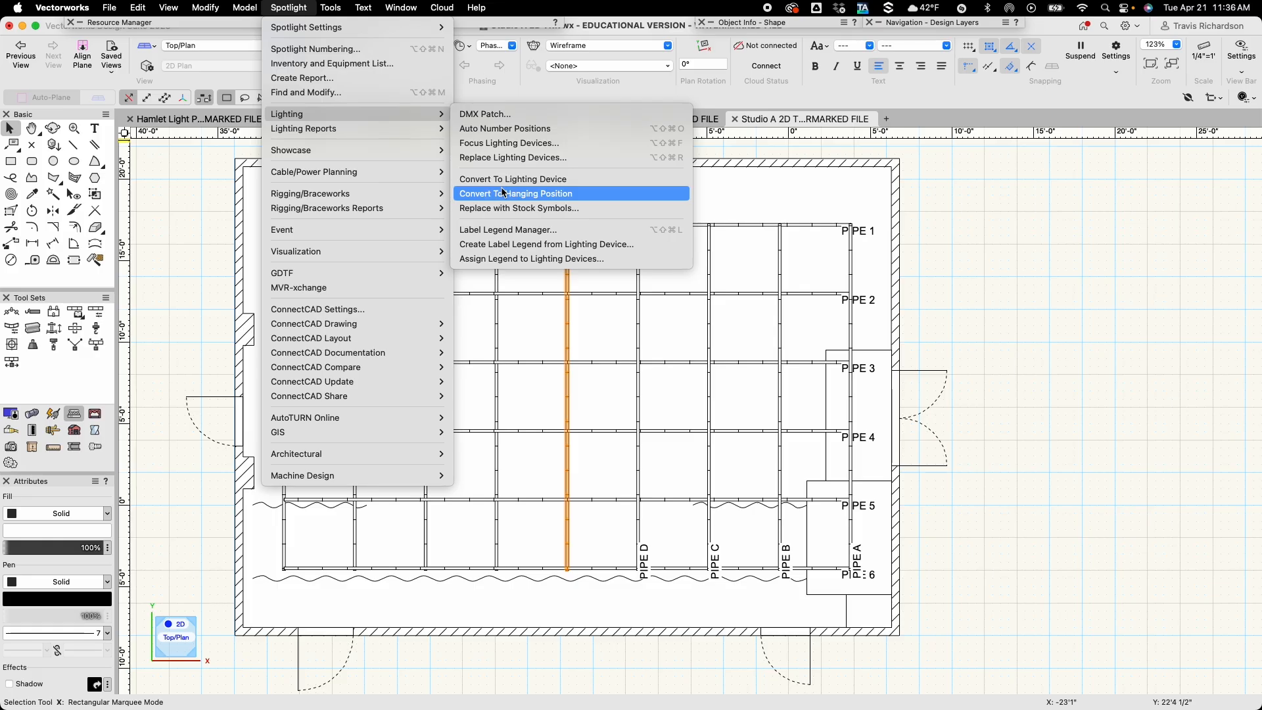
text(PIP)
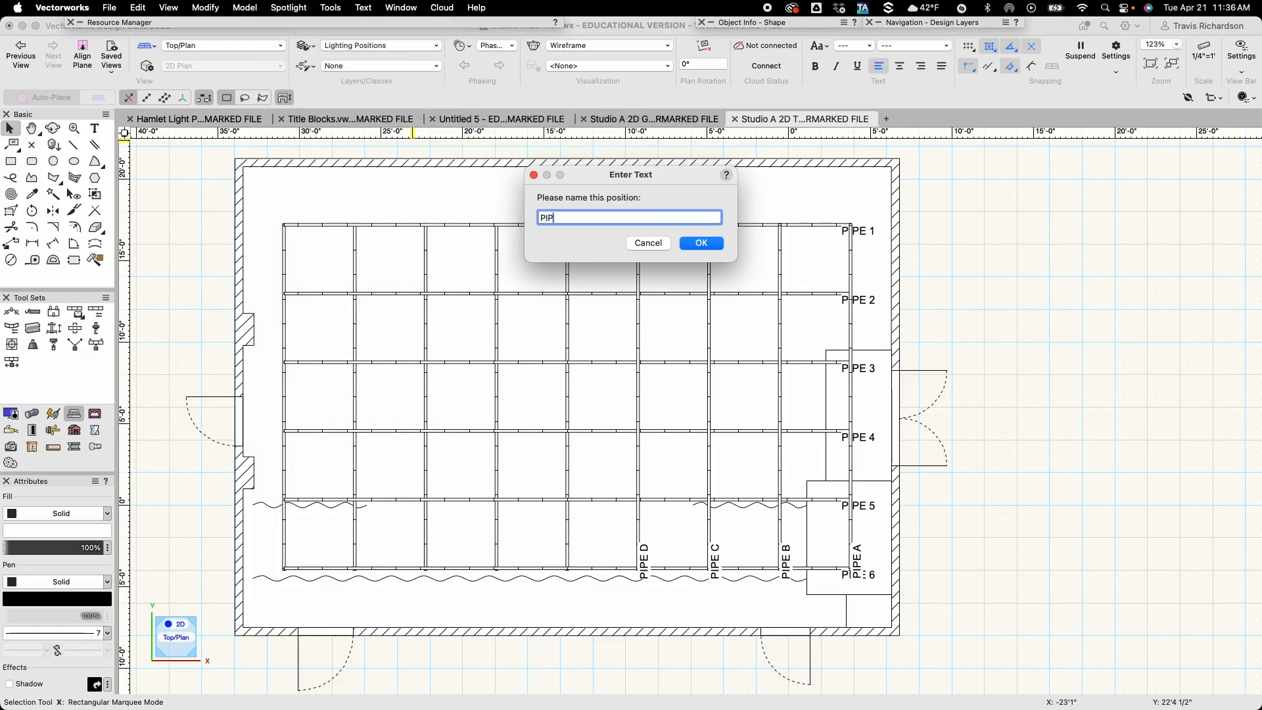
text(E)
key(Return)
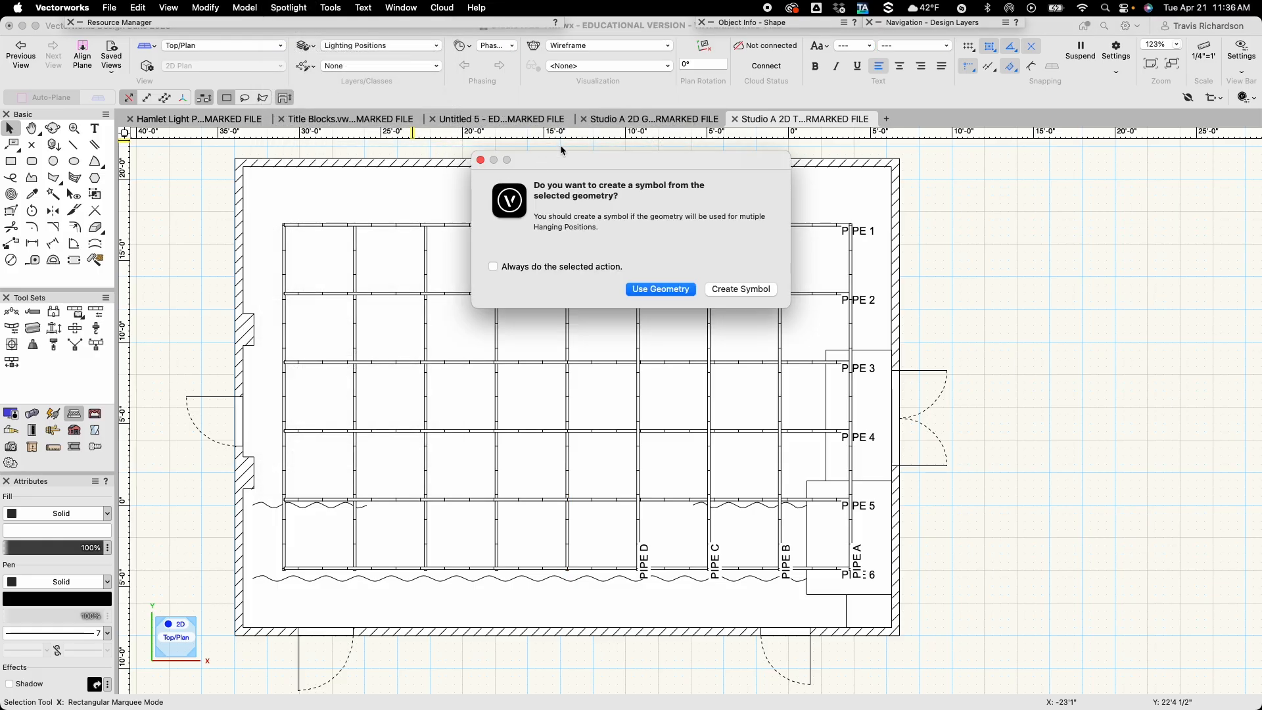
click(755, 296)
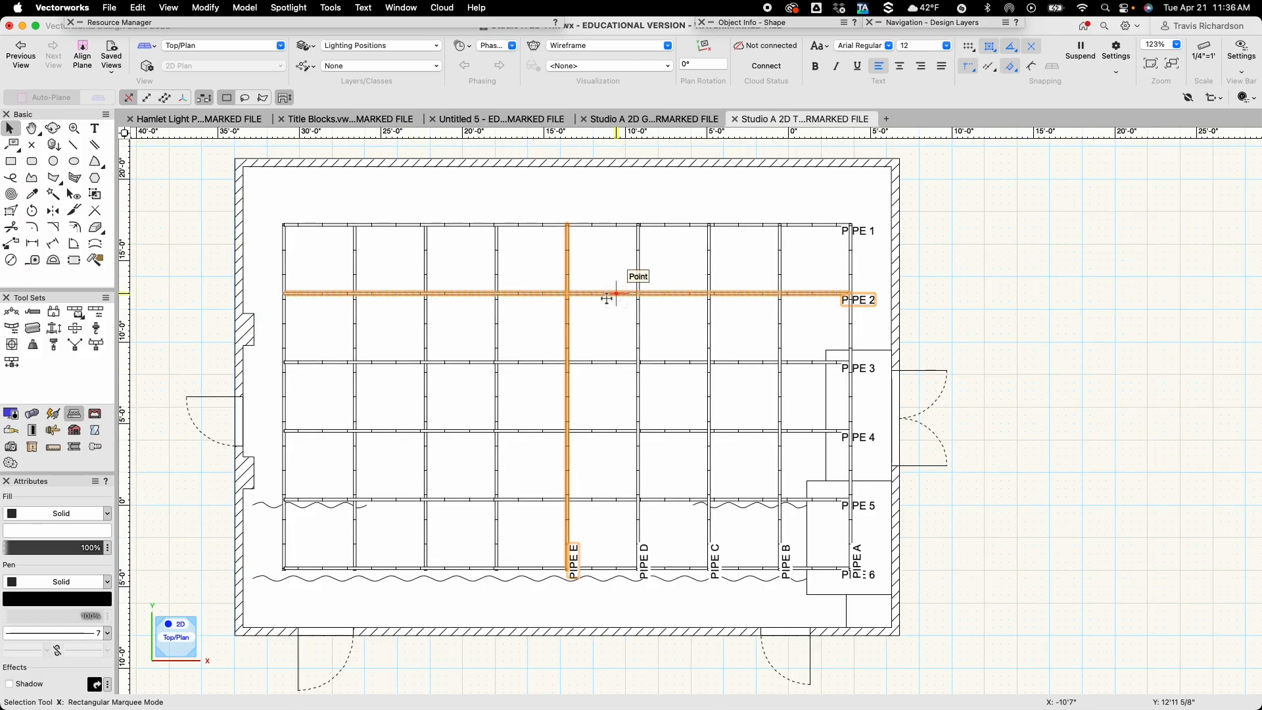
Convert the sixth vertical pipe from the right to a hanging position named PIPE F, creating a symbol from its geometry.
click(501, 280)
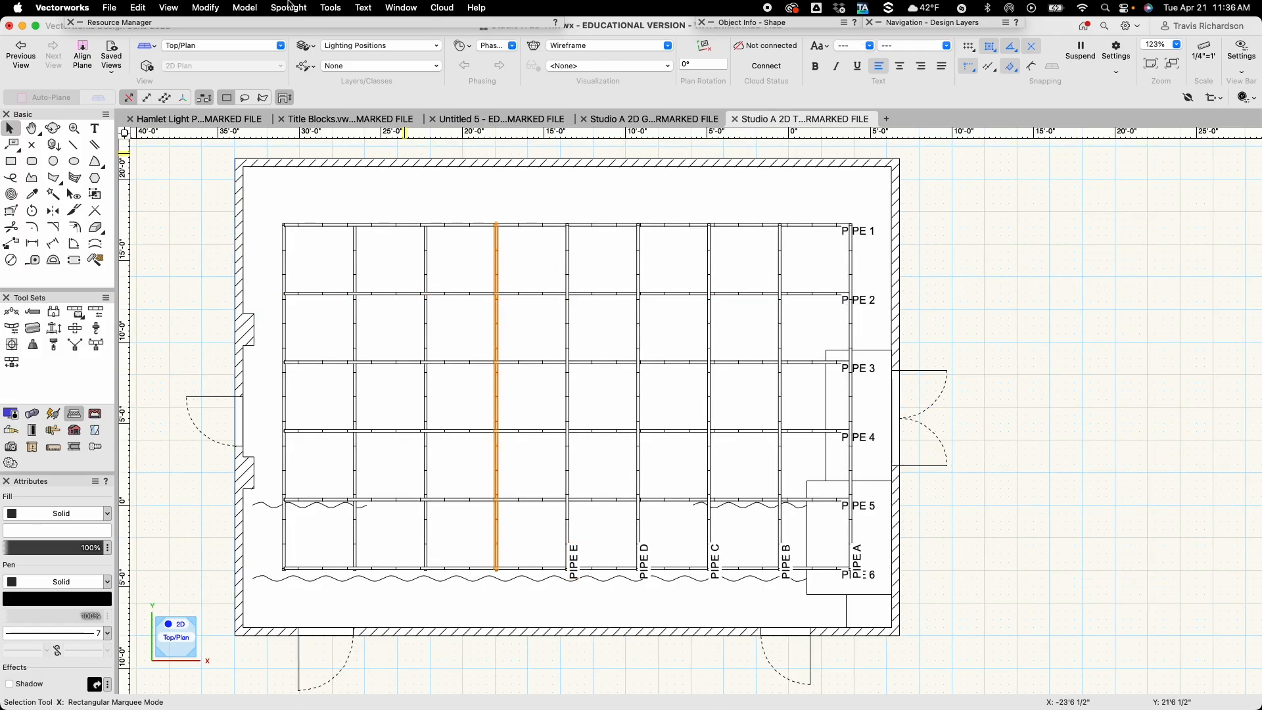
click(290, 8)
mouse_move(289, 114)
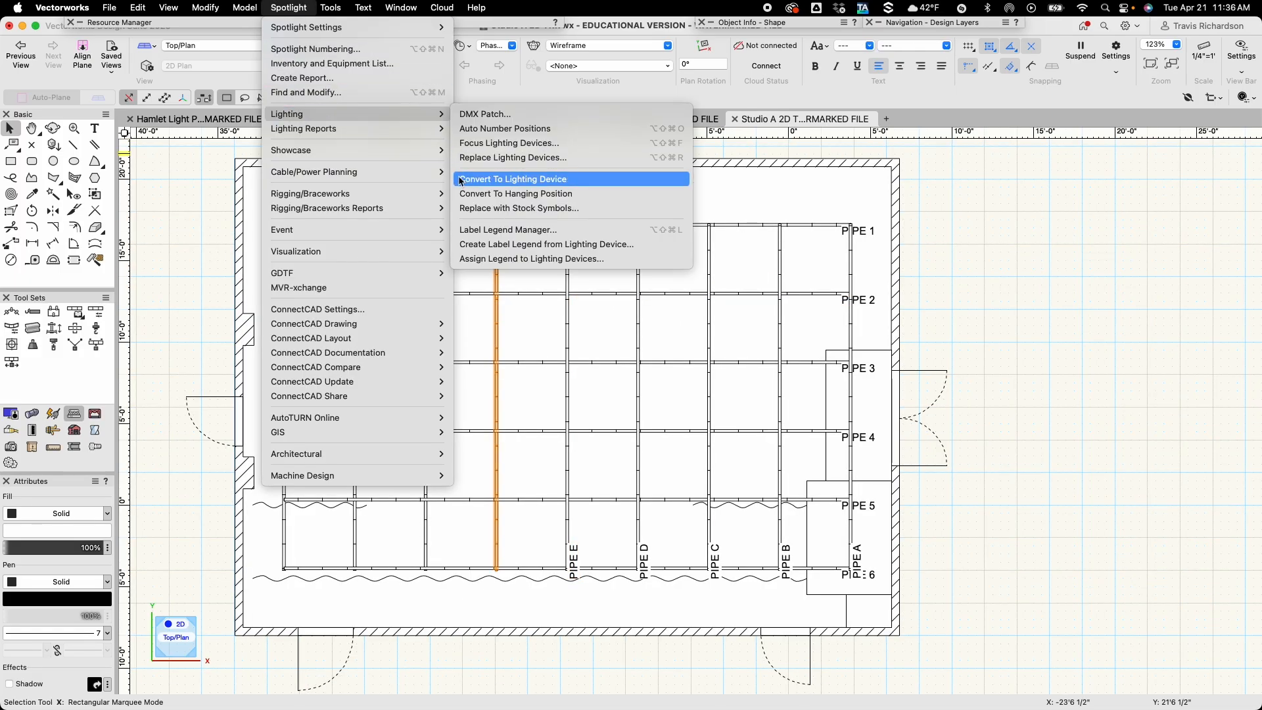
click(483, 195)
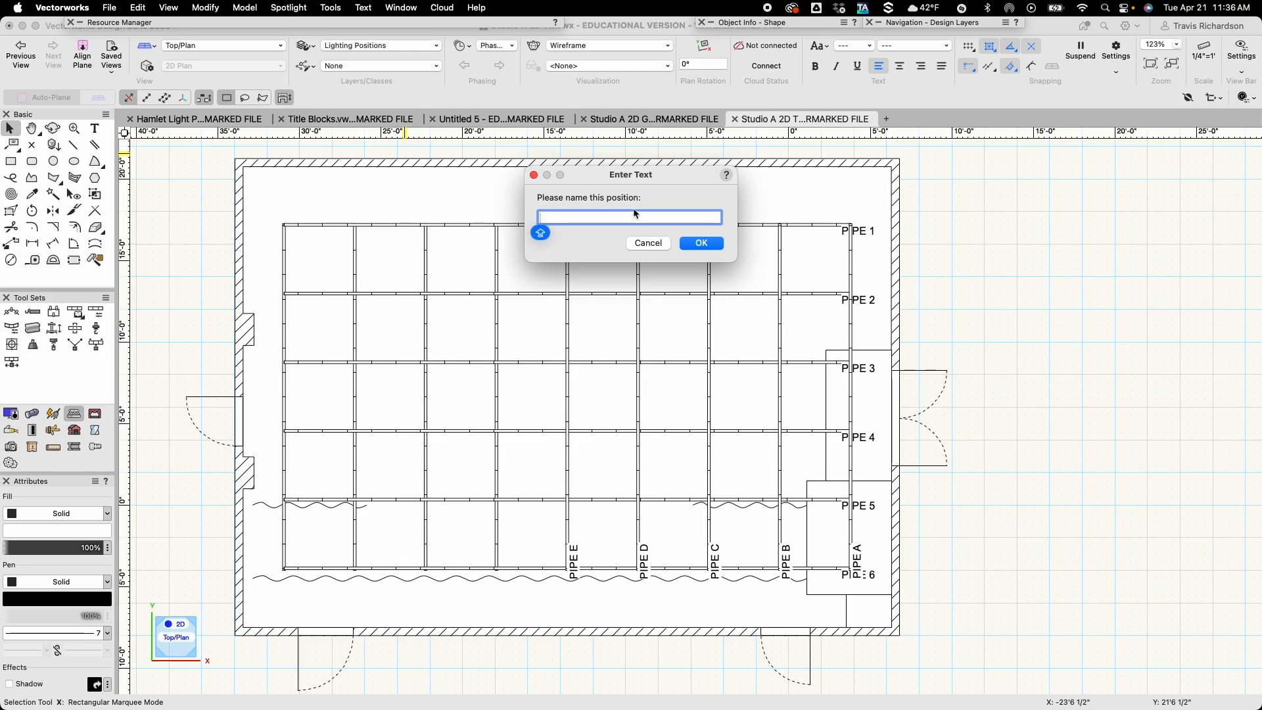
text(PIE)
key(BackSpace)
text(PE)
key(Return)
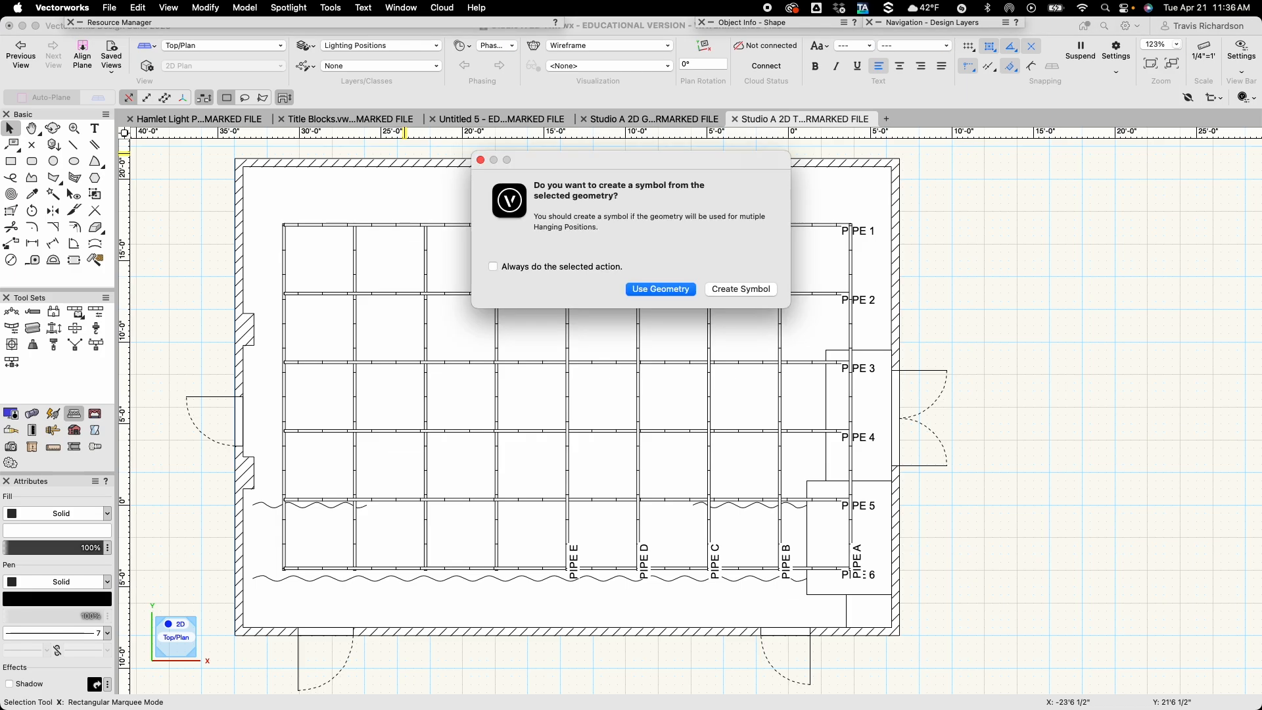
click(733, 290)
Convert the seventh vertical pipe from the right to a hanging position named PIPE G, creating a symbol from its geometry.
click(426, 352)
click(298, 9)
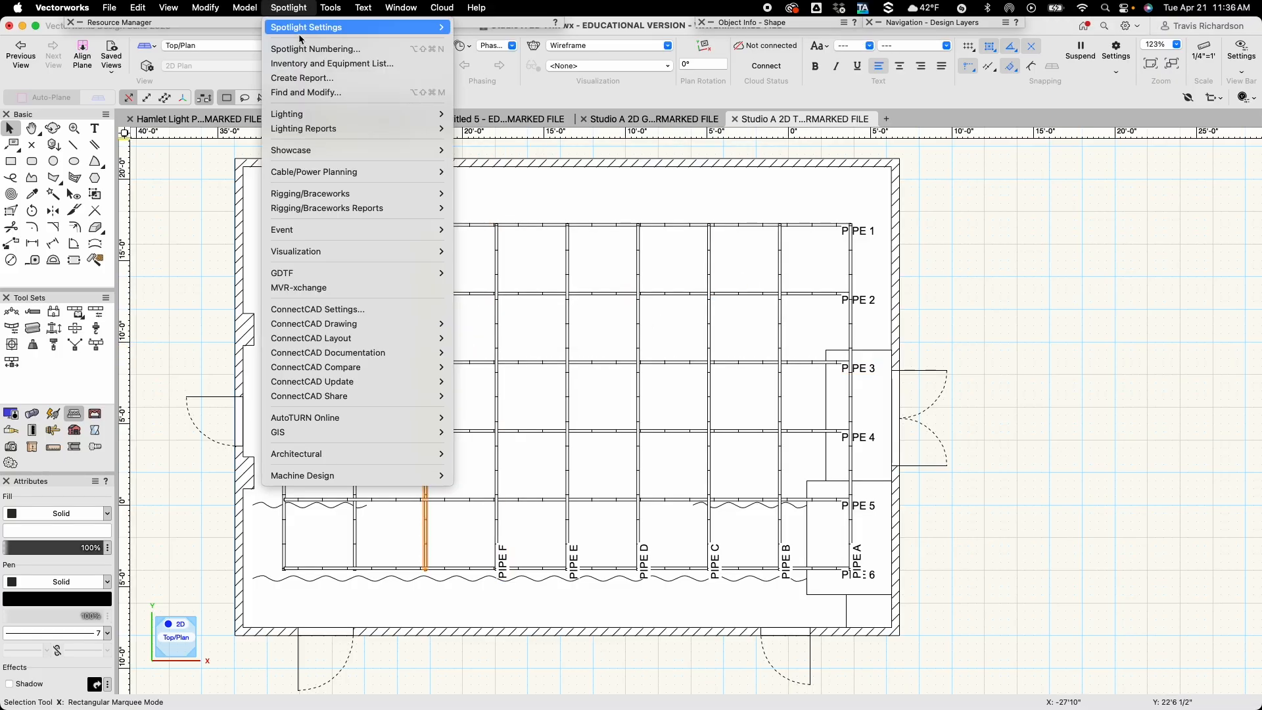
mouse_move(303, 123)
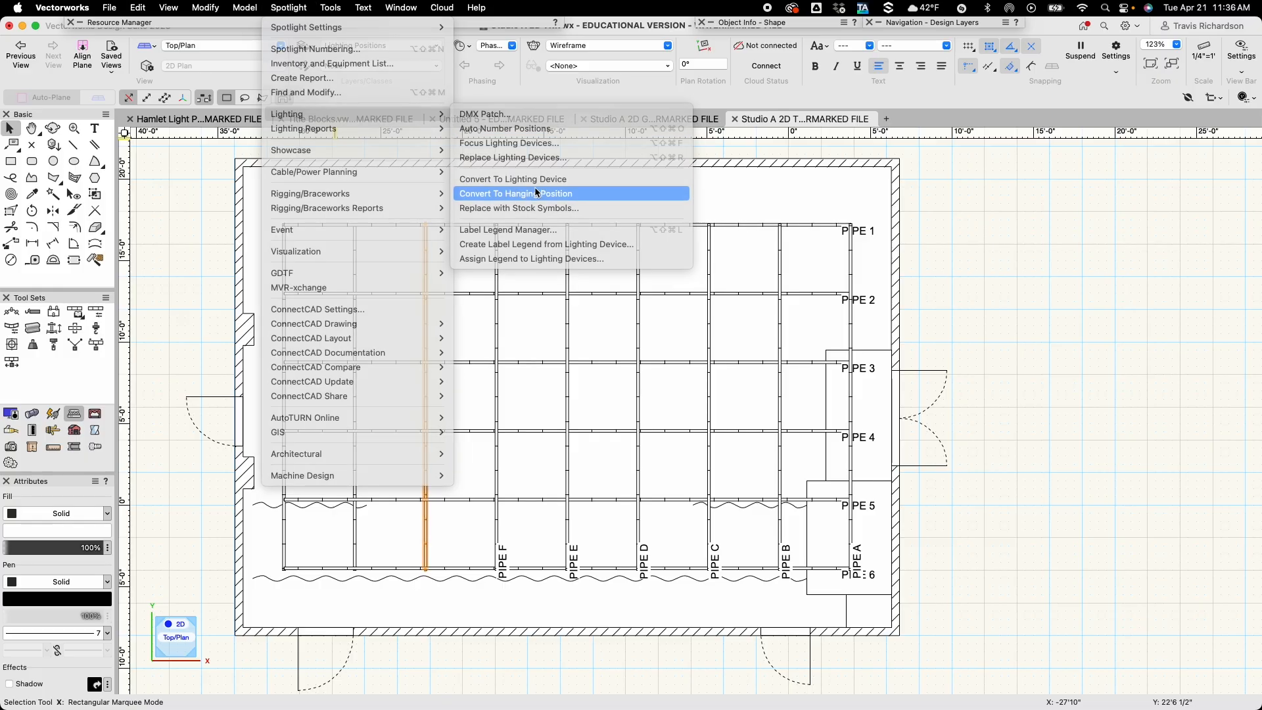
click(579, 197)
text(PIE)
text(P)
key(BackSpace)
key(BackSpace)
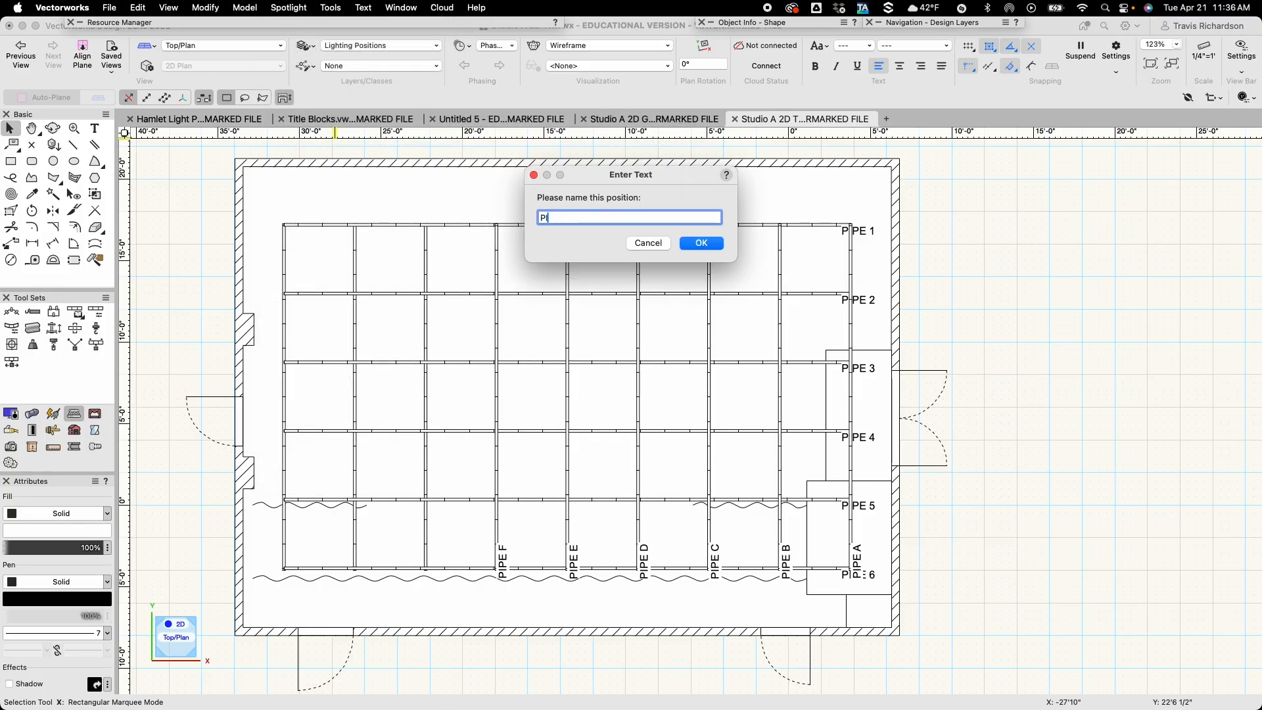
text(PE )
text(6)
key(Return)
click(737, 294)
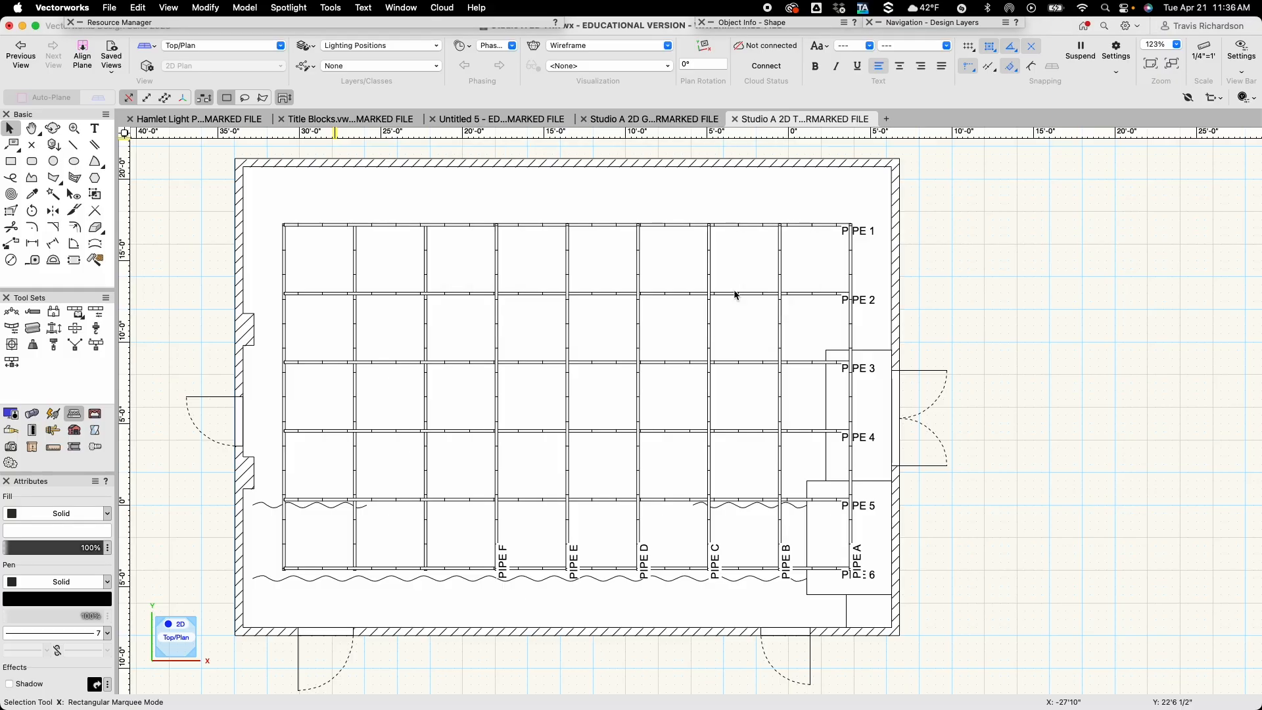
Convert the eighth vertical pipe from the right to a hanging position named PIPE H, creating a symbol from its geometry.
click(355, 330)
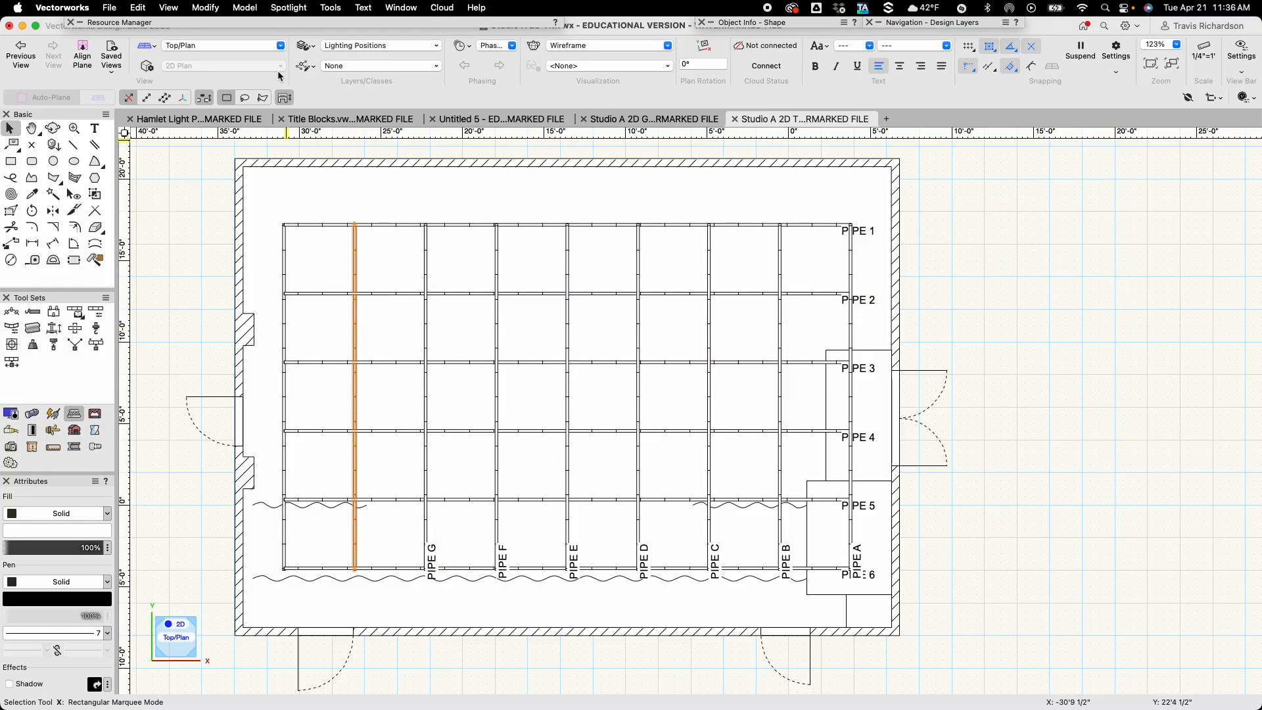
click(288, 8)
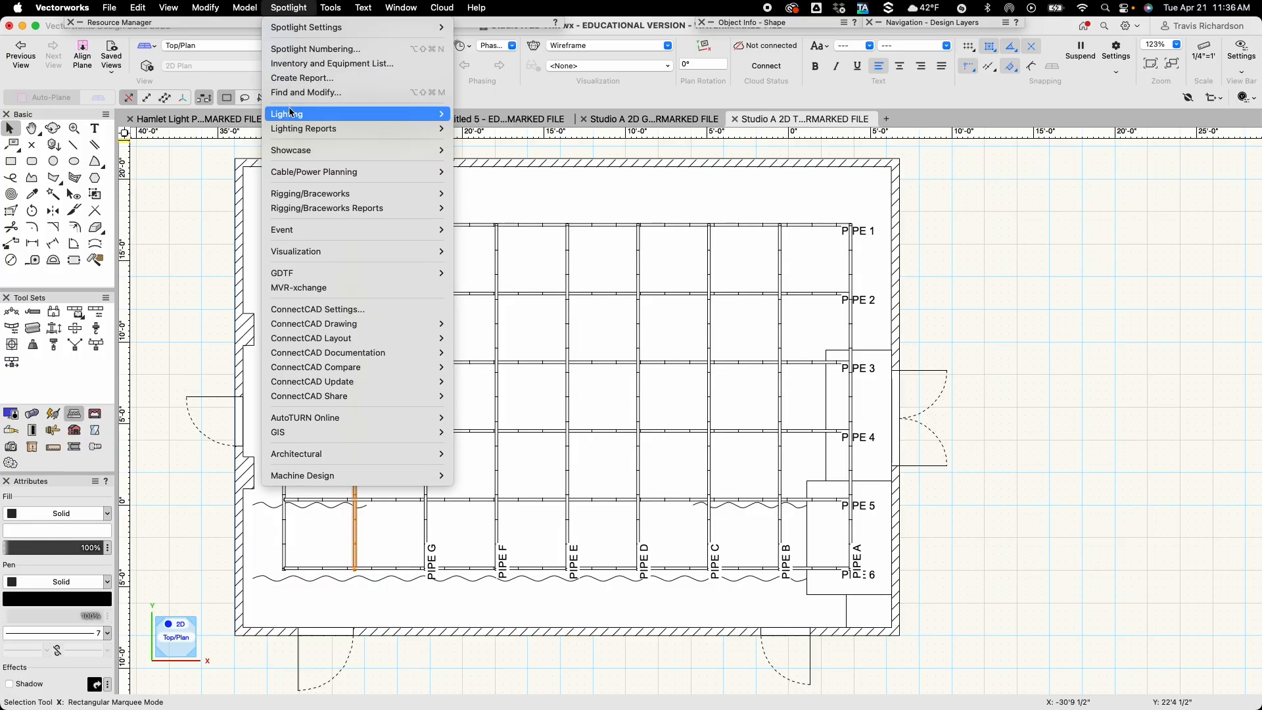
mouse_move(292, 113)
click(511, 195)
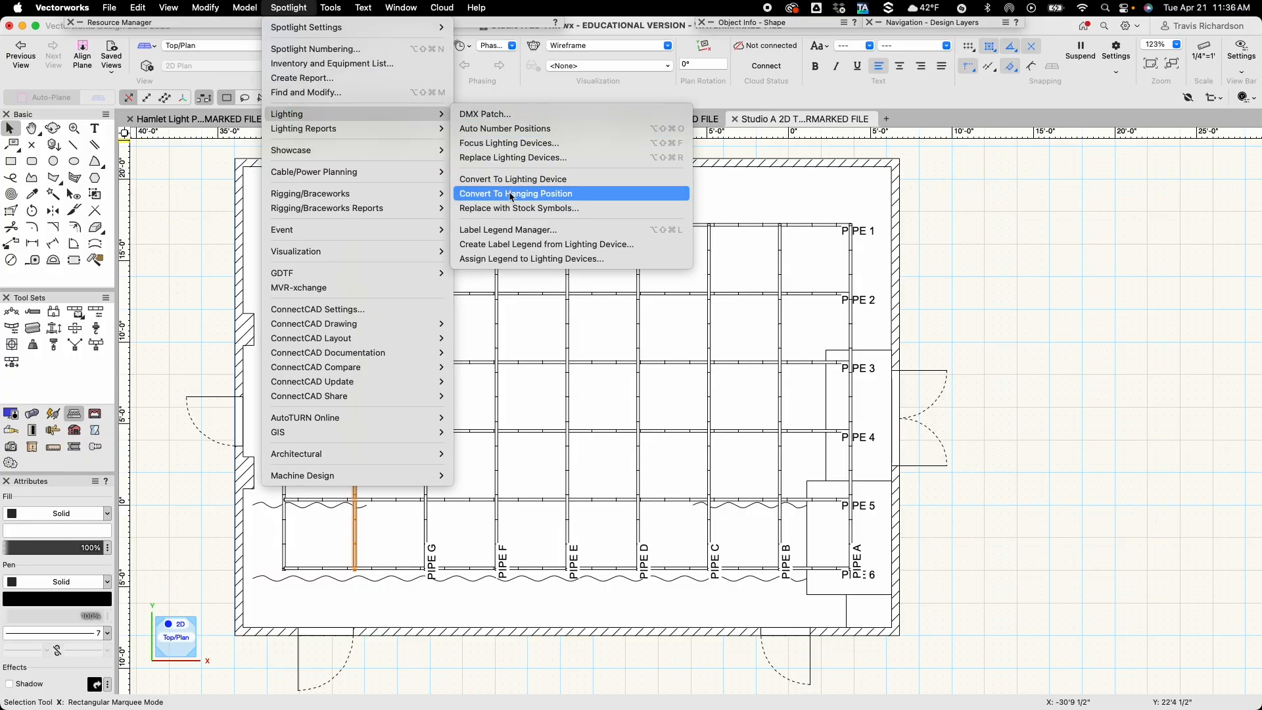
text(PIPE H)
key(Return)
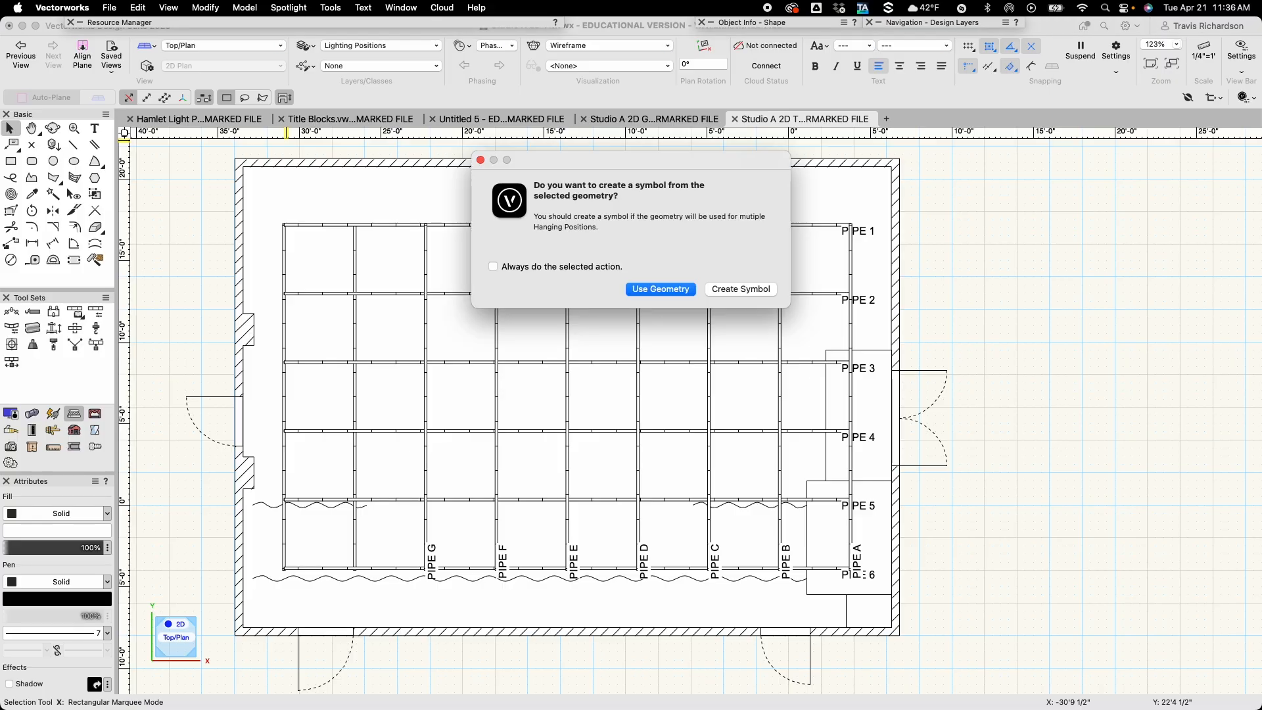
click(739, 289)
Convert the leftmost vertical pipe to a hanging position named PIPE I, creating a symbol from its geometry.
click(283, 323)
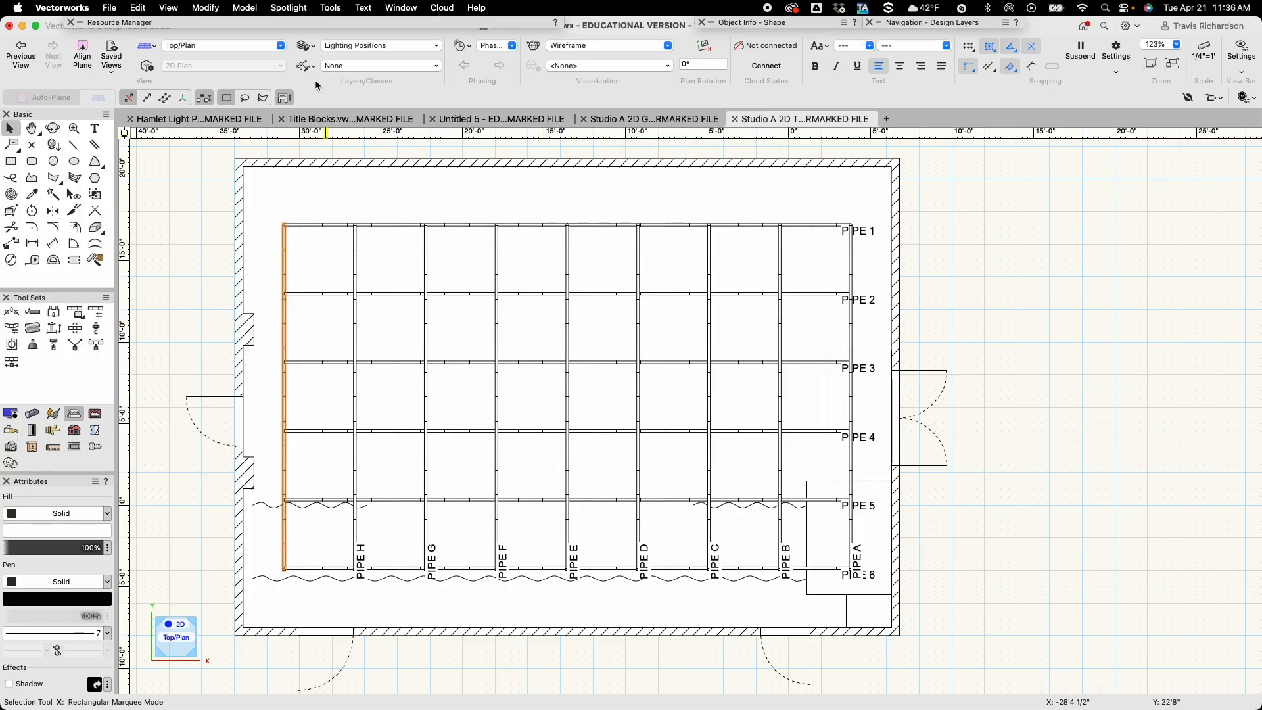
click(291, 10)
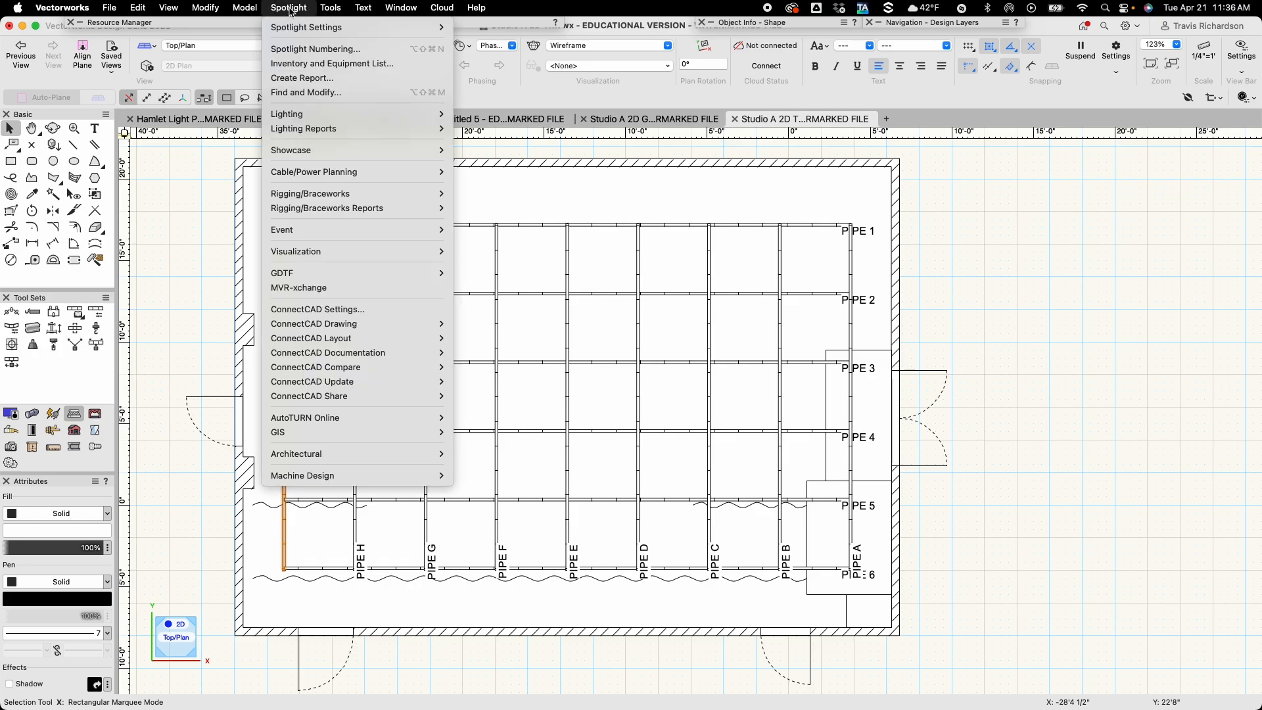
mouse_move(394, 115)
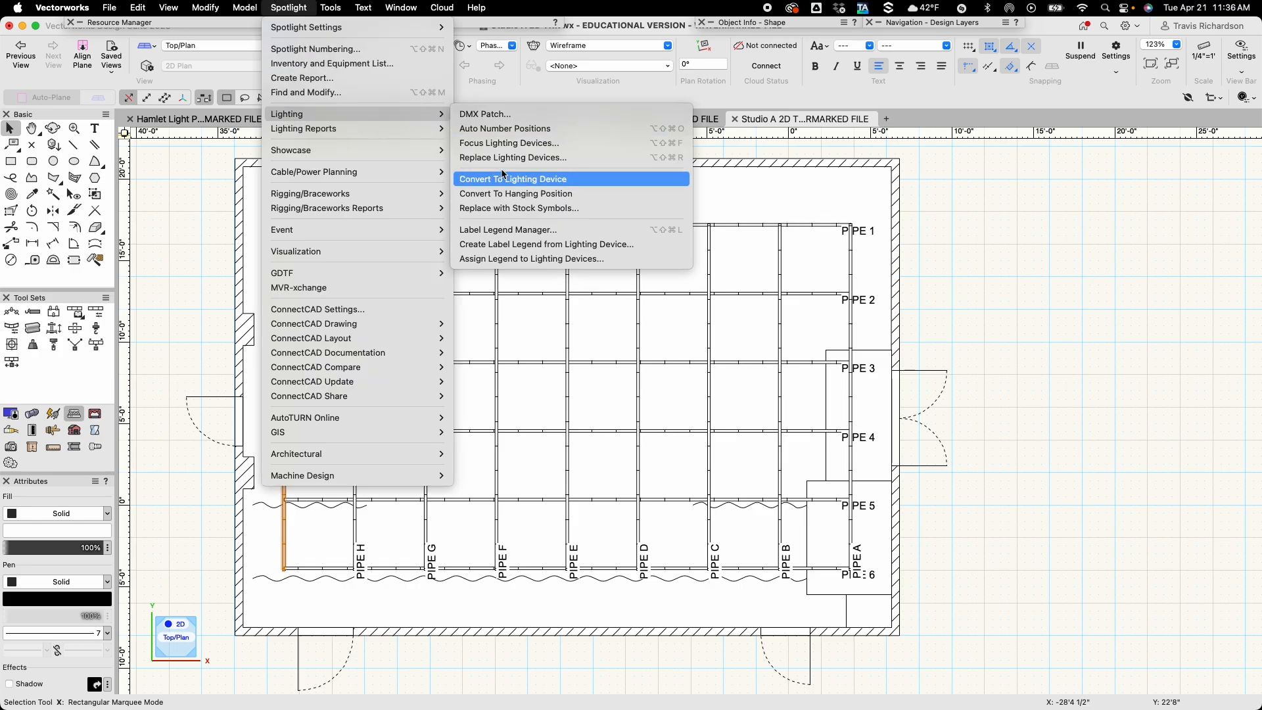
click(504, 193)
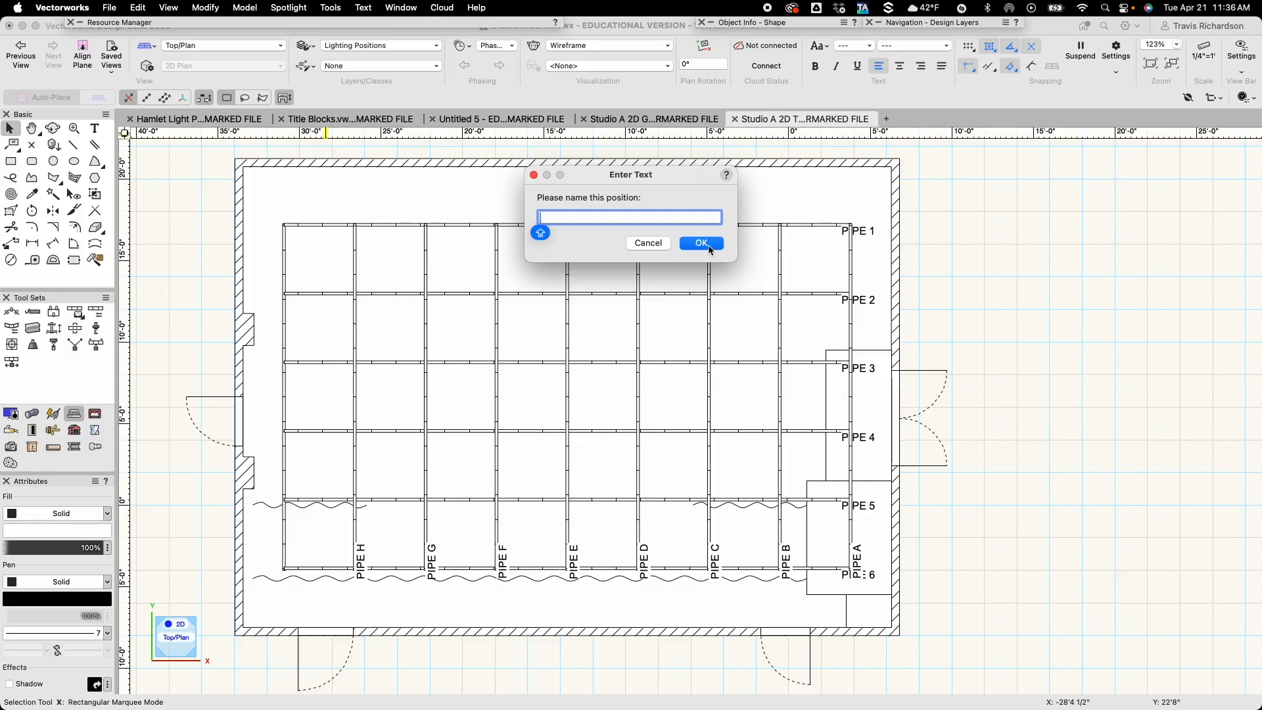
text(PIPE I)
click(702, 243)
click(733, 289)
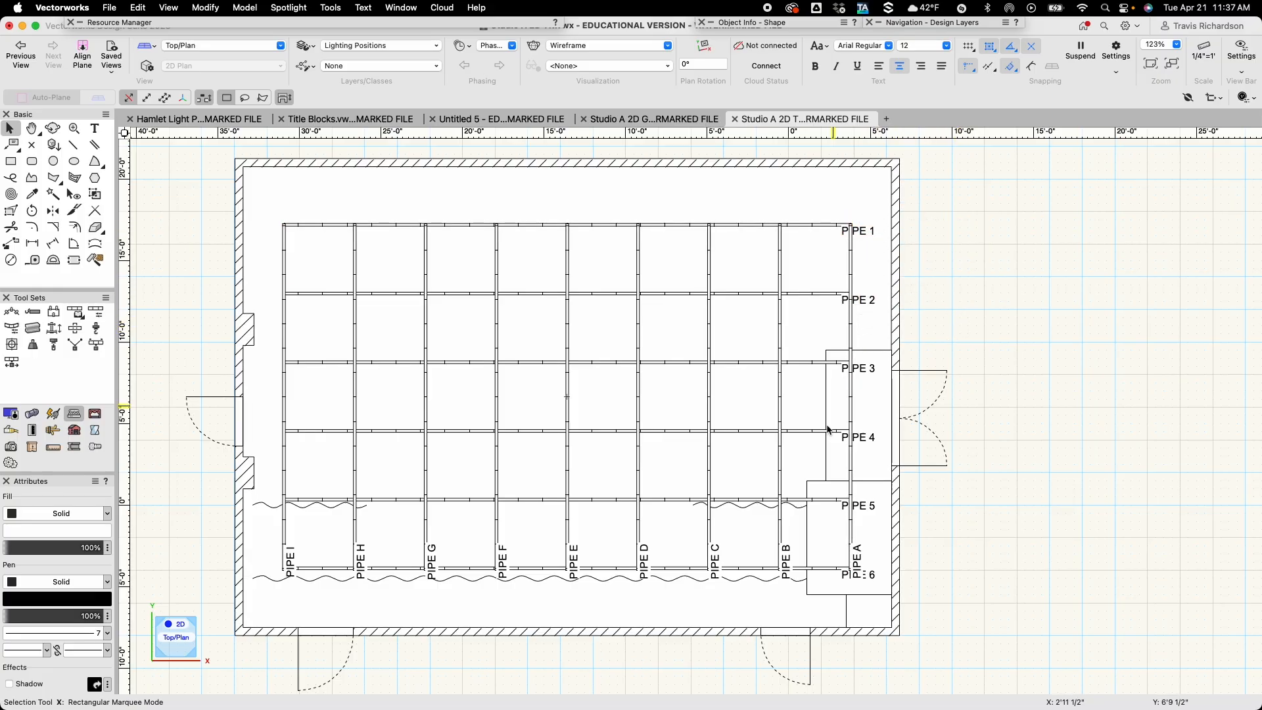
Select all hanging positions, PIPE 1–6 and PIPE A–I, and turn off Show Name for them together.
scroll(848, 519, down, 3)
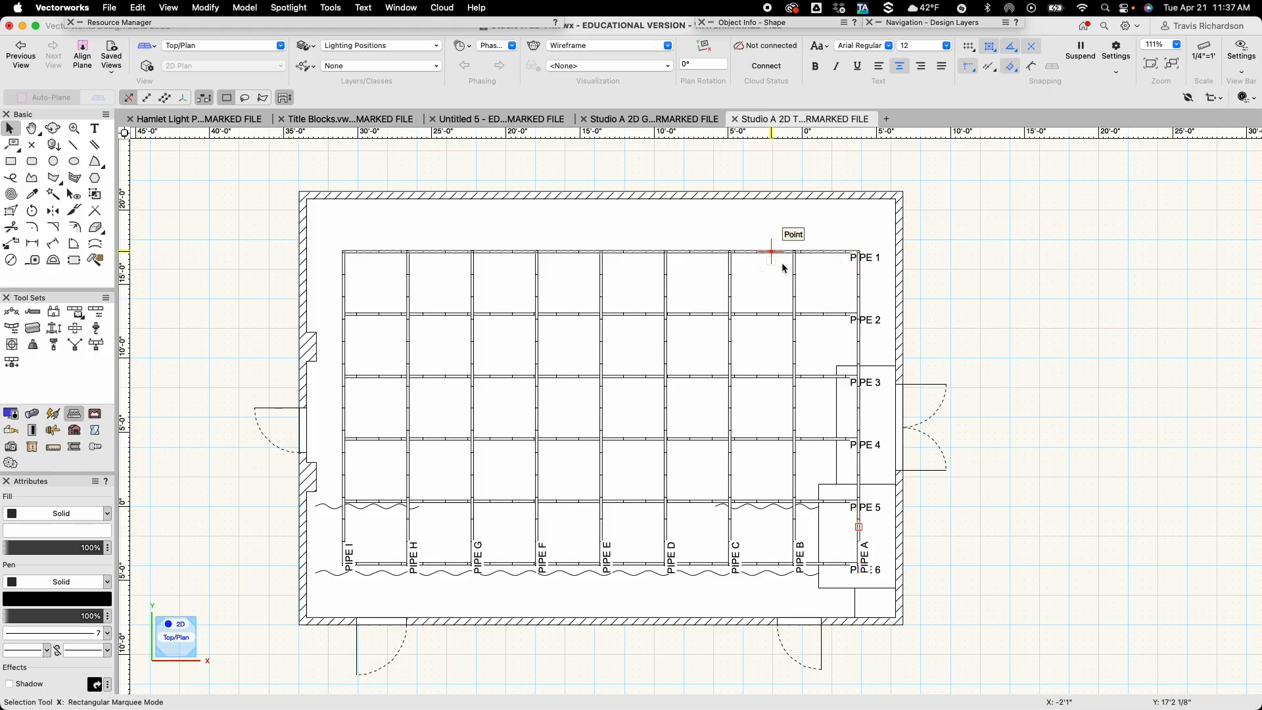
click(872, 256)
shift+click(874, 318)
shift+click(873, 382)
shift+click(873, 442)
shift+click(870, 505)
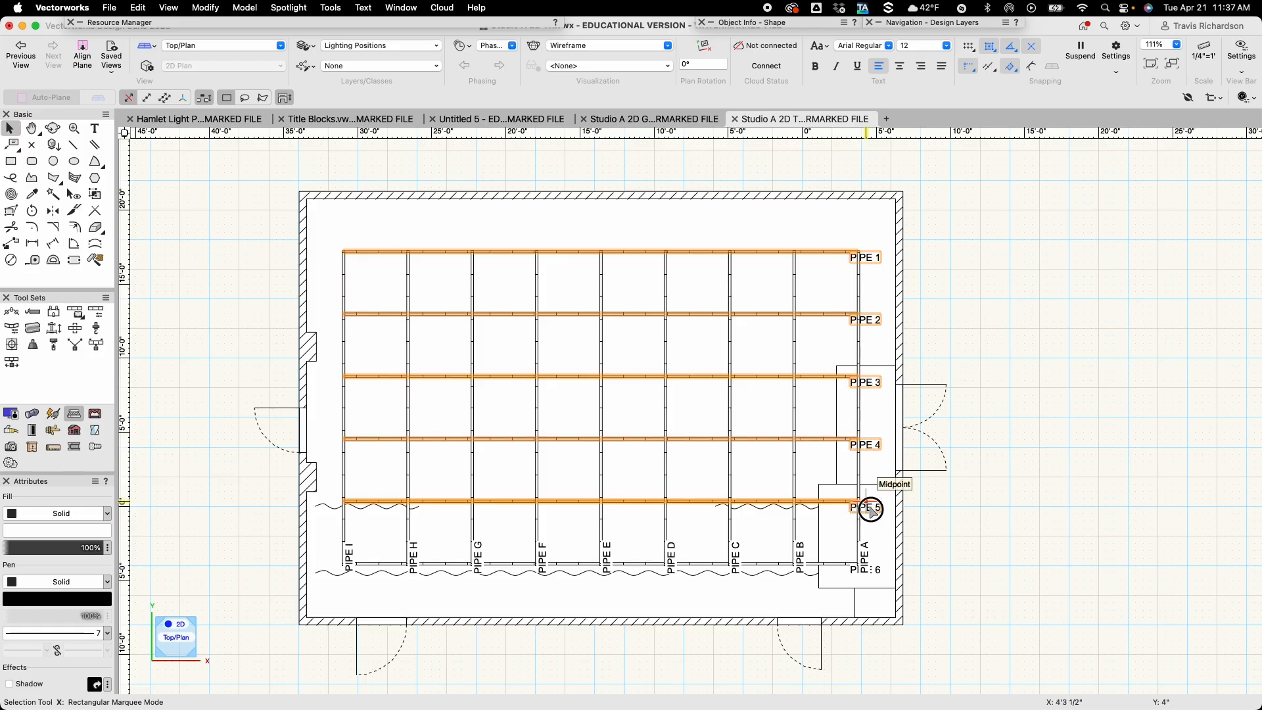
shift+click(858, 526)
shift+click(826, 564)
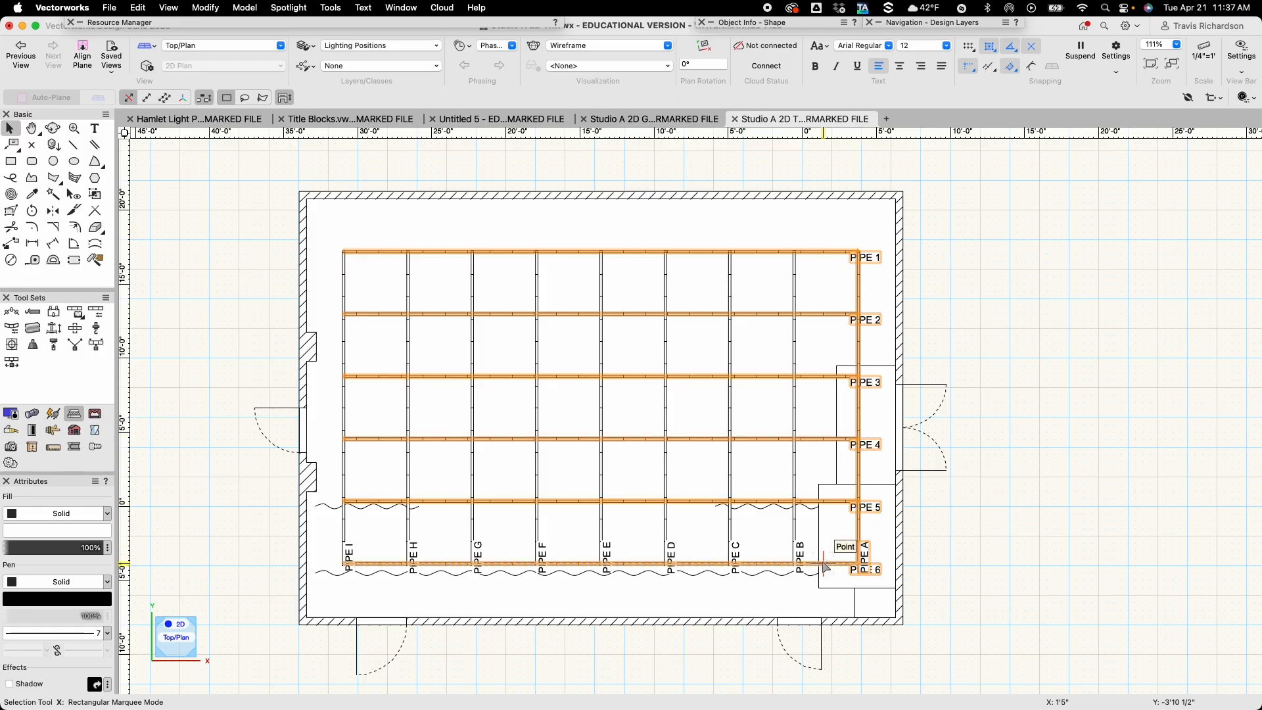
shift+click(796, 531)
shift+click(732, 538)
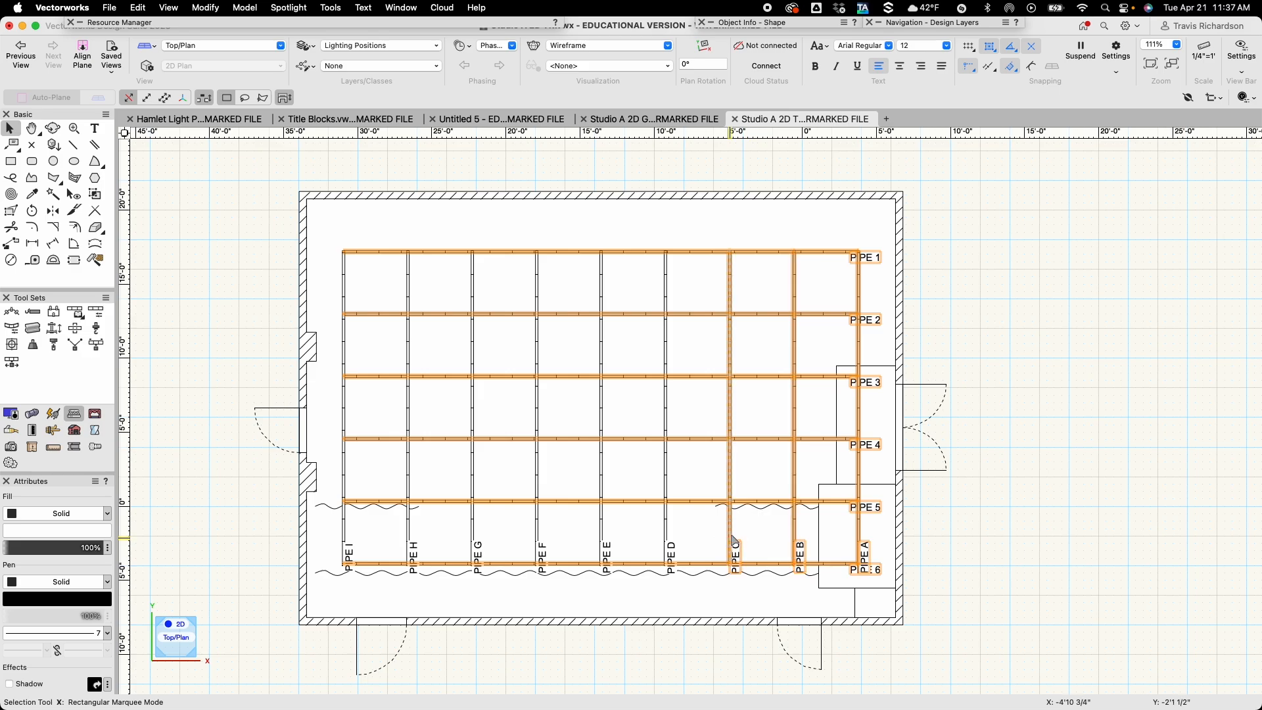
shift+click(670, 554)
shift+click(603, 549)
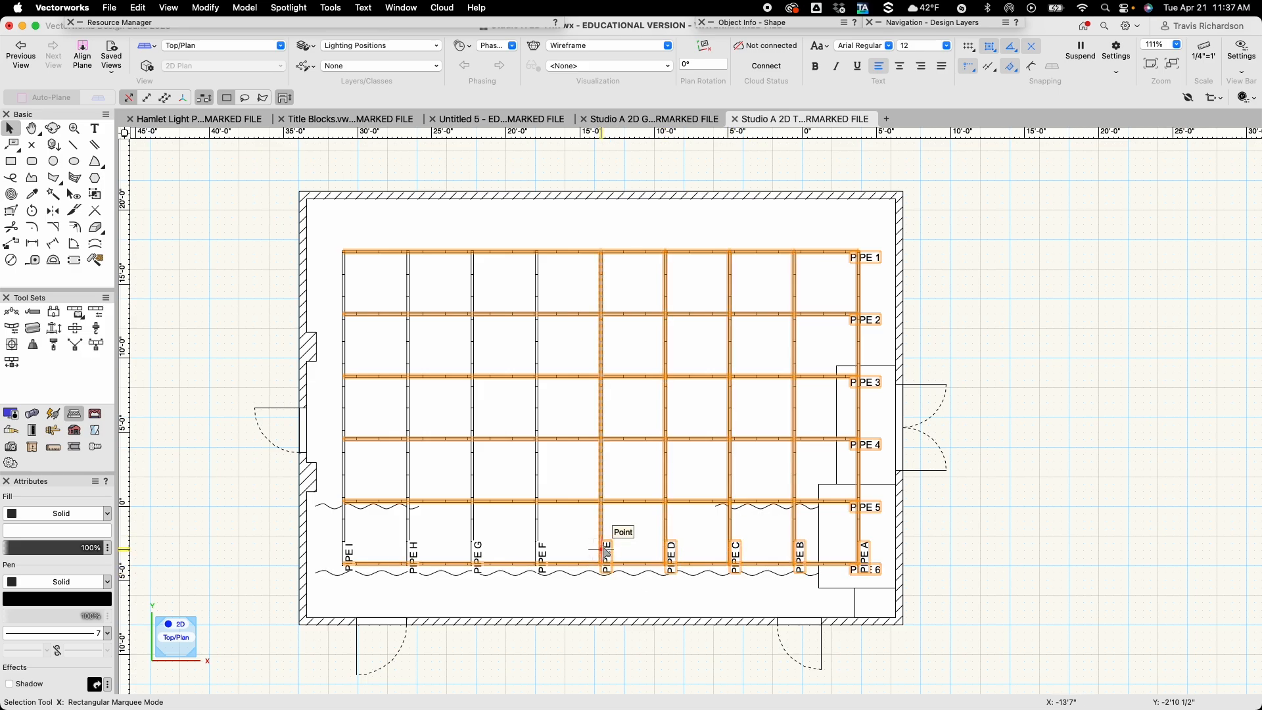
shift+click(538, 549)
shift+click(475, 551)
shift+click(412, 550)
shift+click(347, 551)
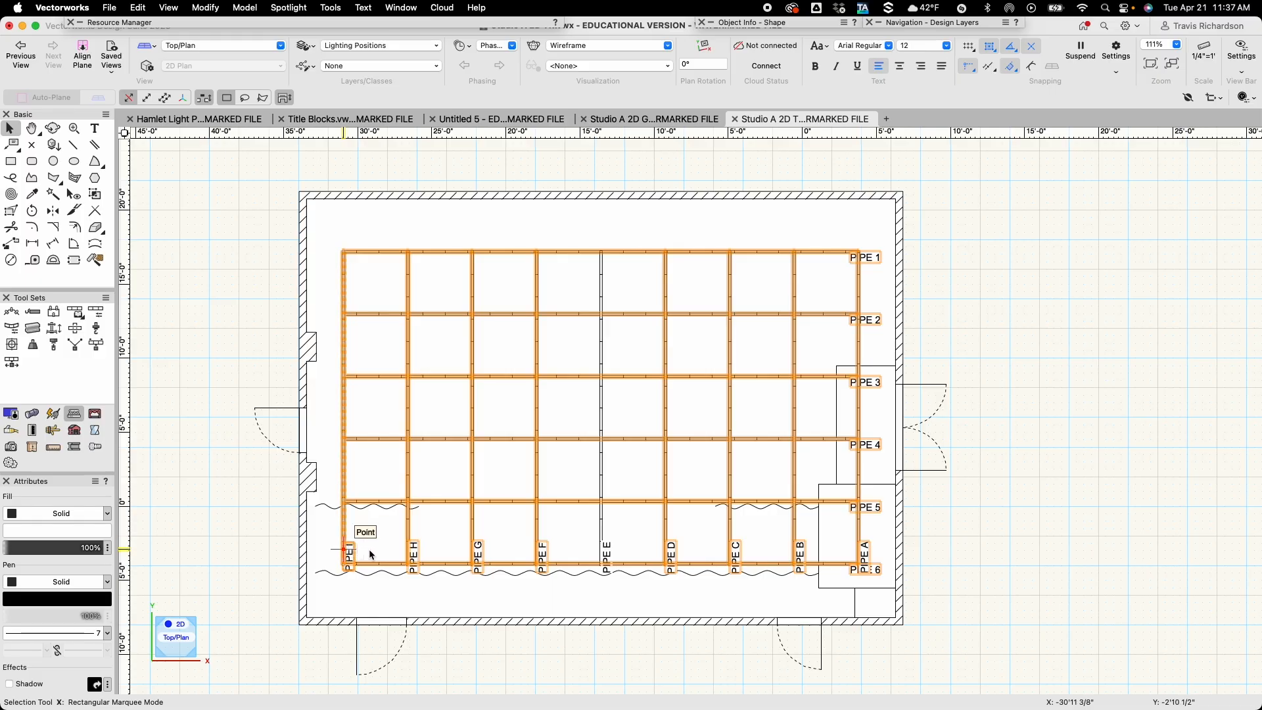
shift+click(604, 552)
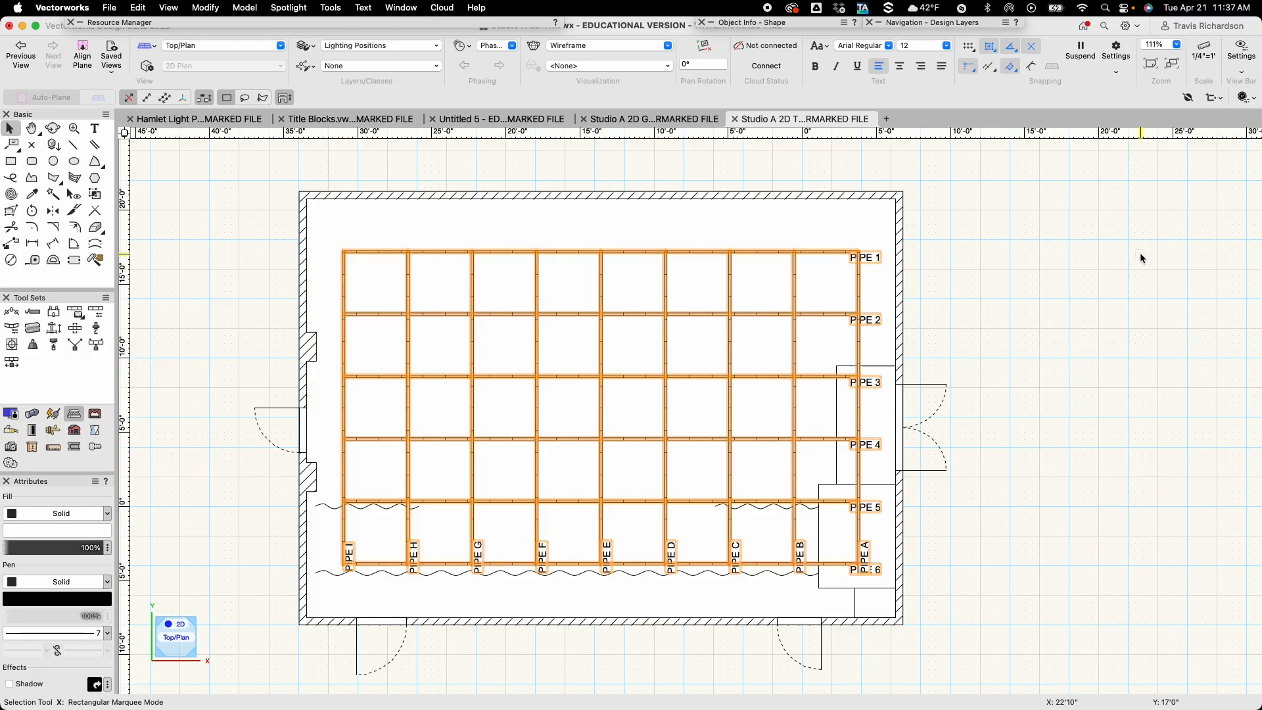
click(785, 25)
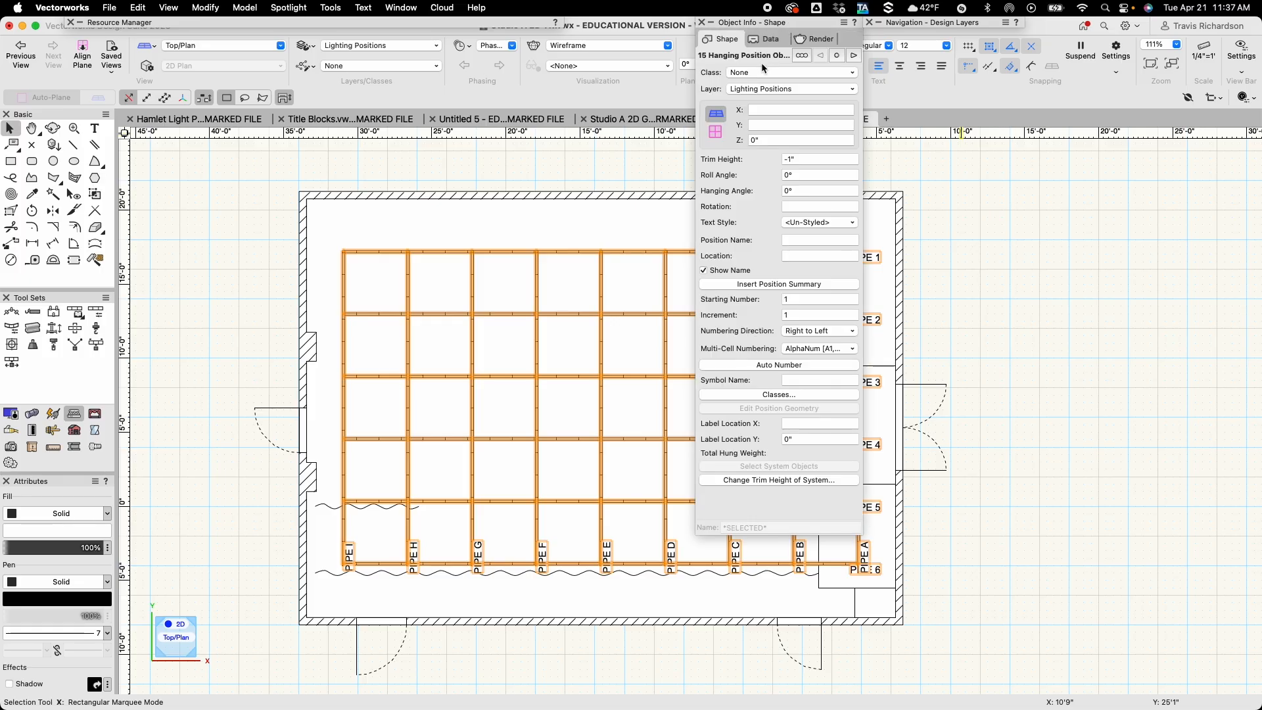
click(704, 270)
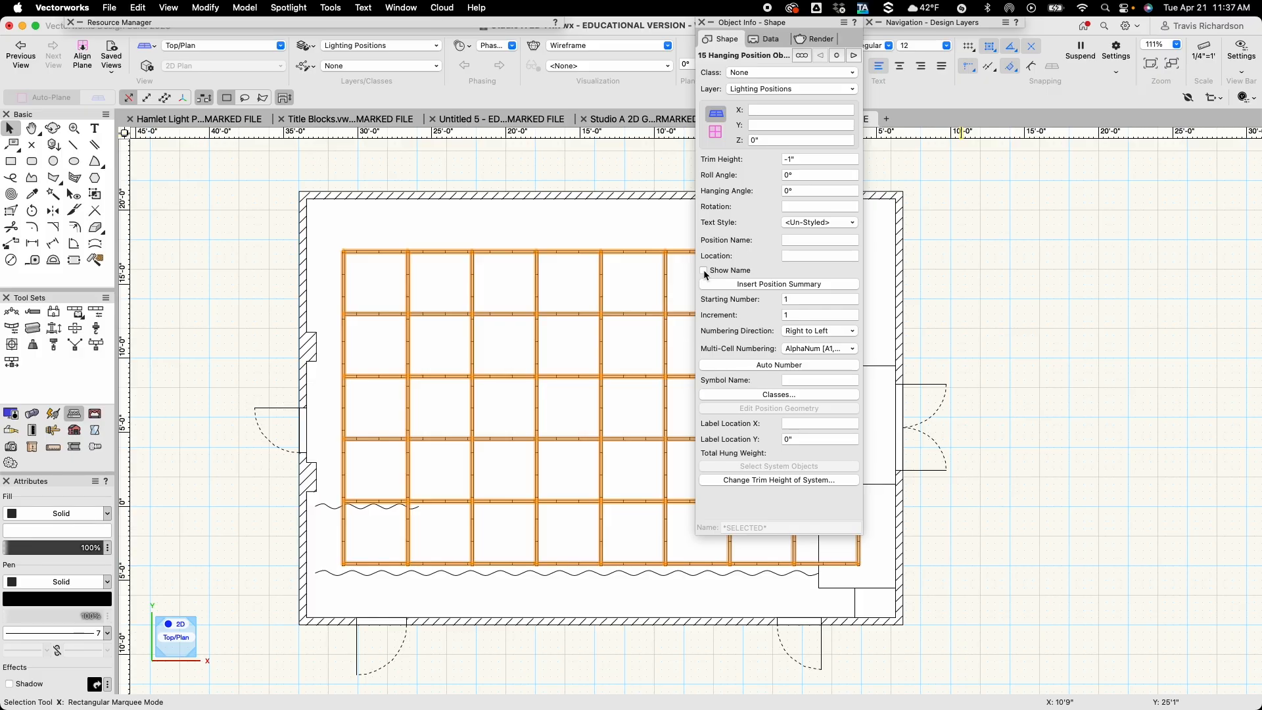
click(1001, 312)
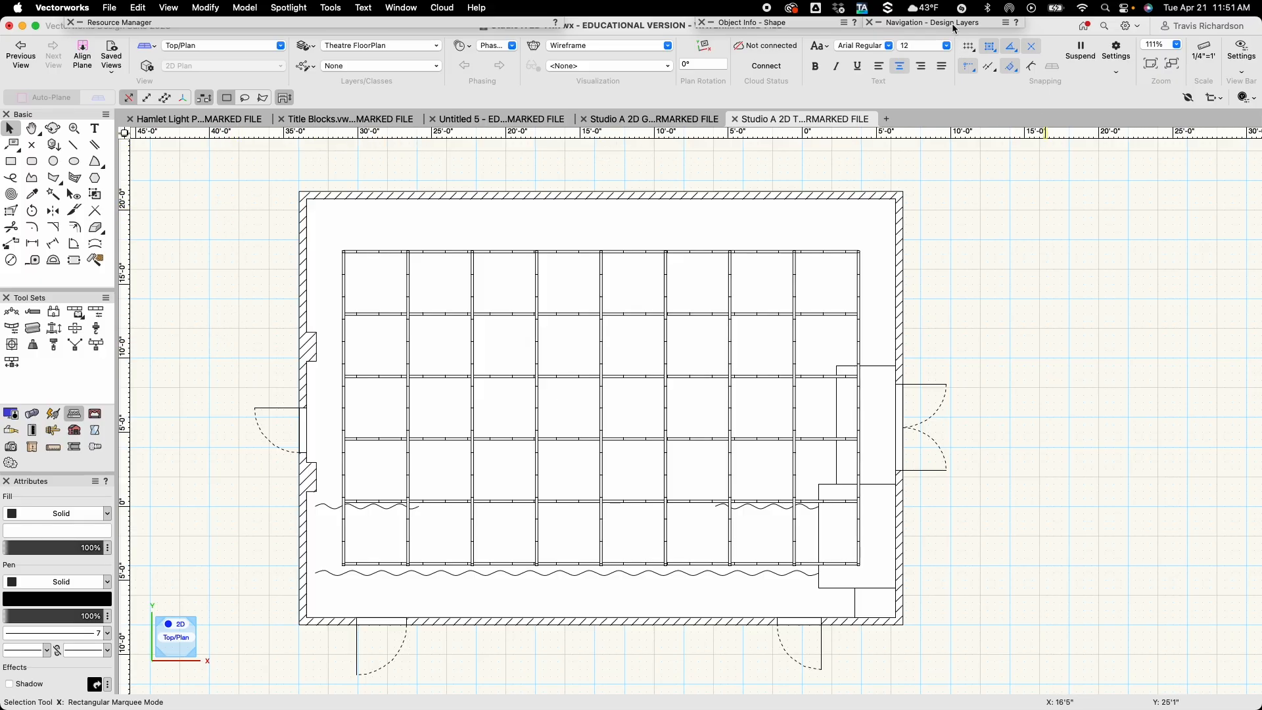
Switch the active design layer to Lighting Positions and back to Theatre FloorPlan.
mouse_move(953, 24)
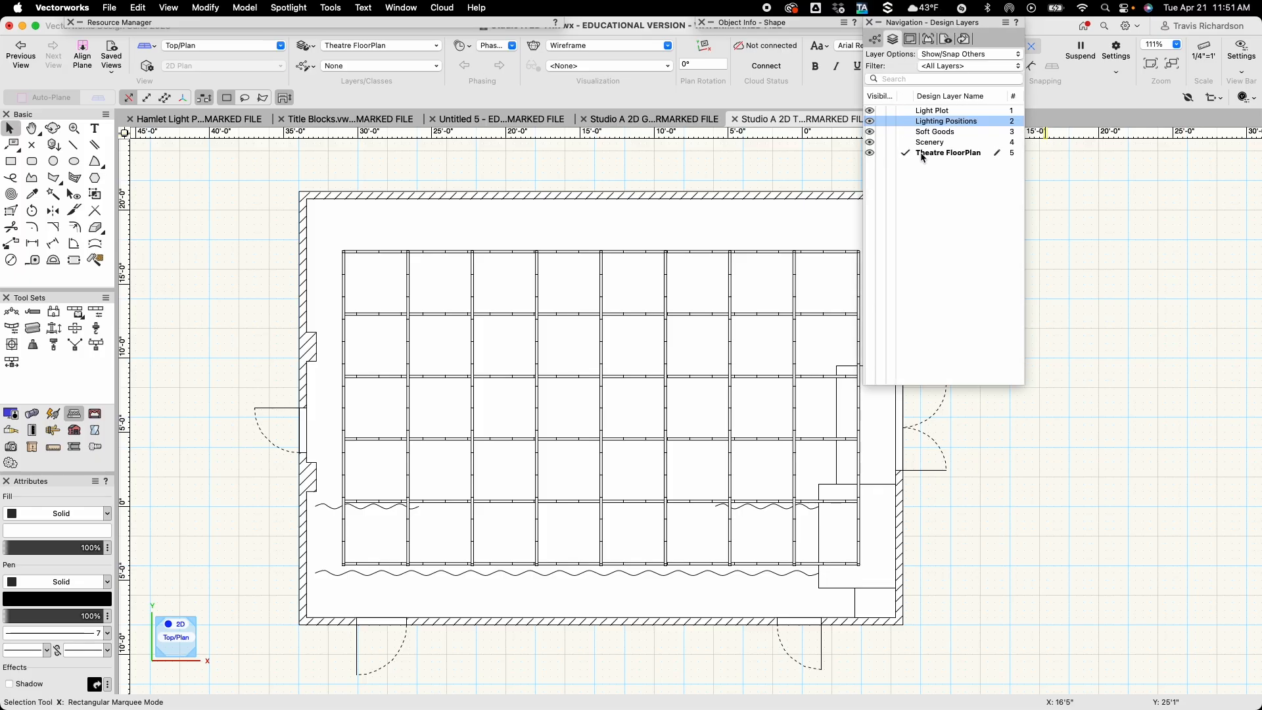
click(904, 121)
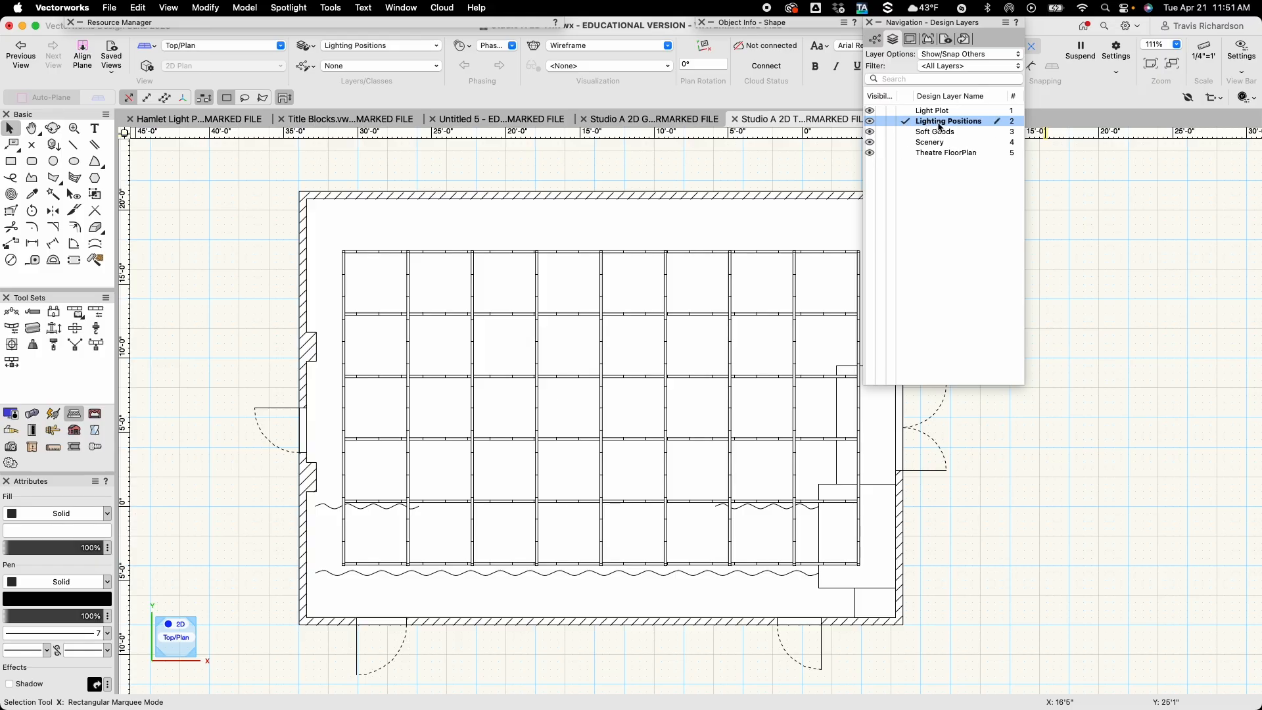
click(906, 153)
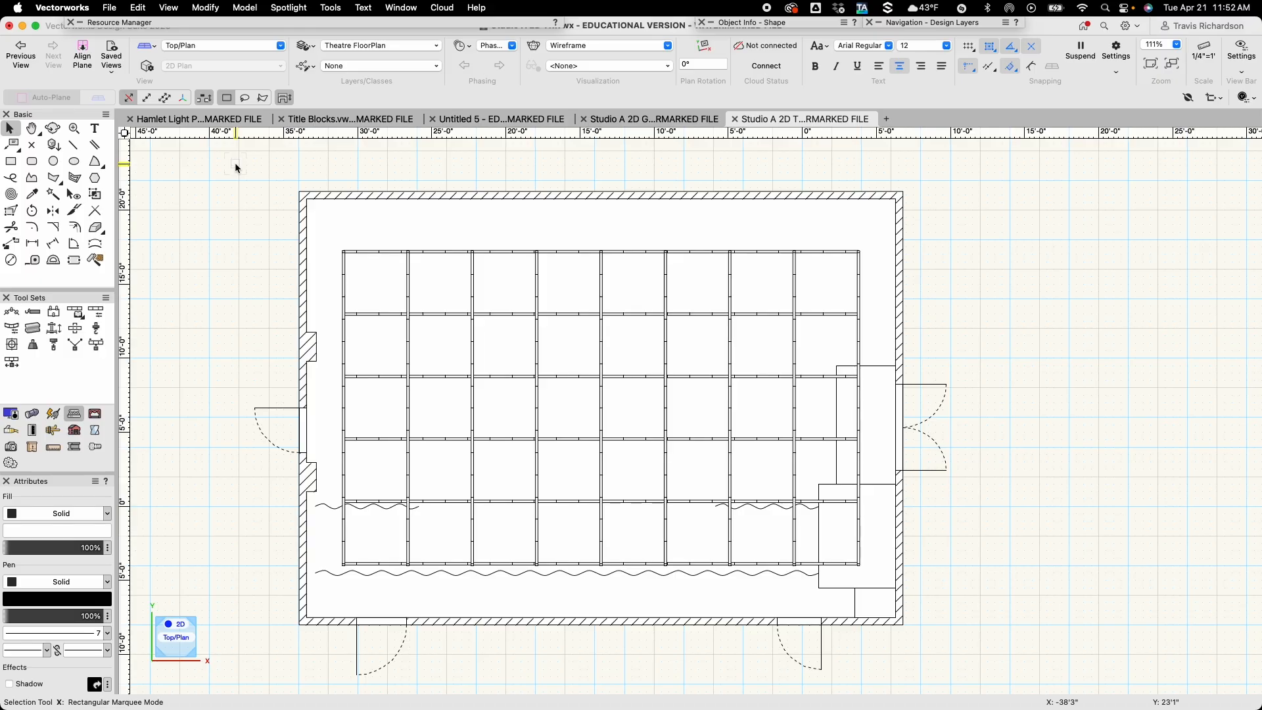
Draw a 37' by 3' rectangle along the inside of the upper wall, starting at the room's upper-left inner corner.
key(4)
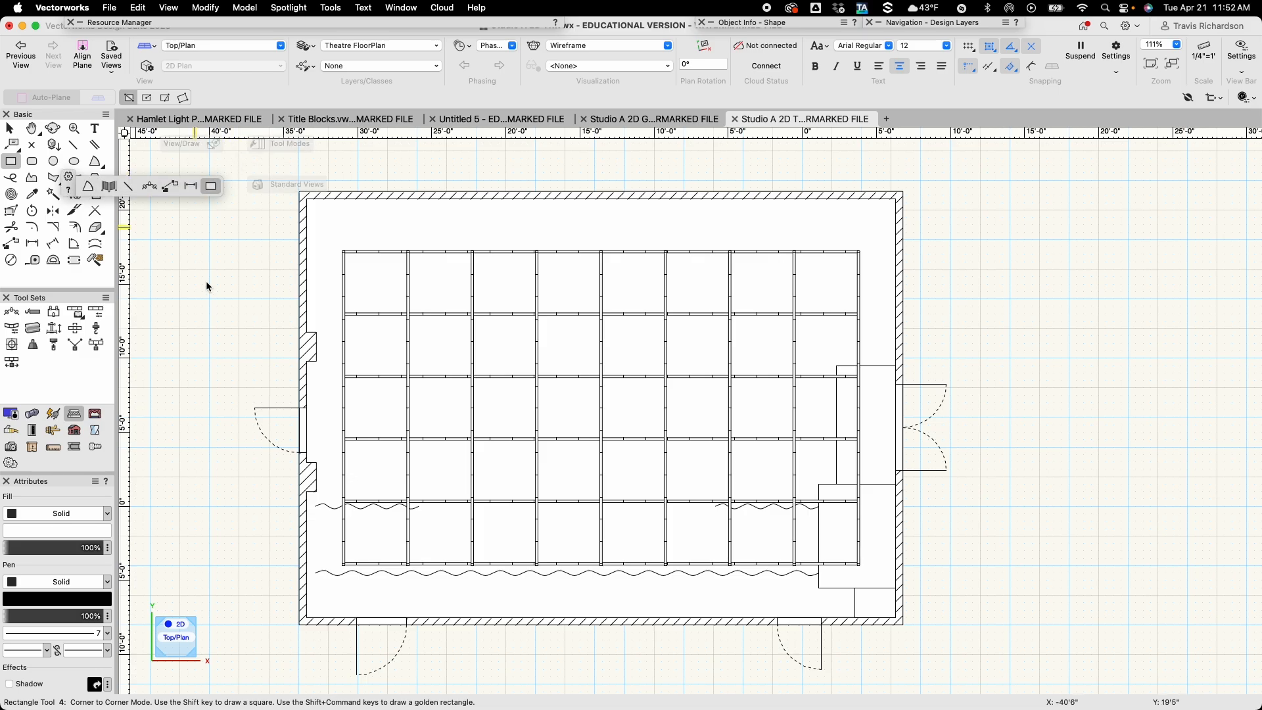
click(306, 198)
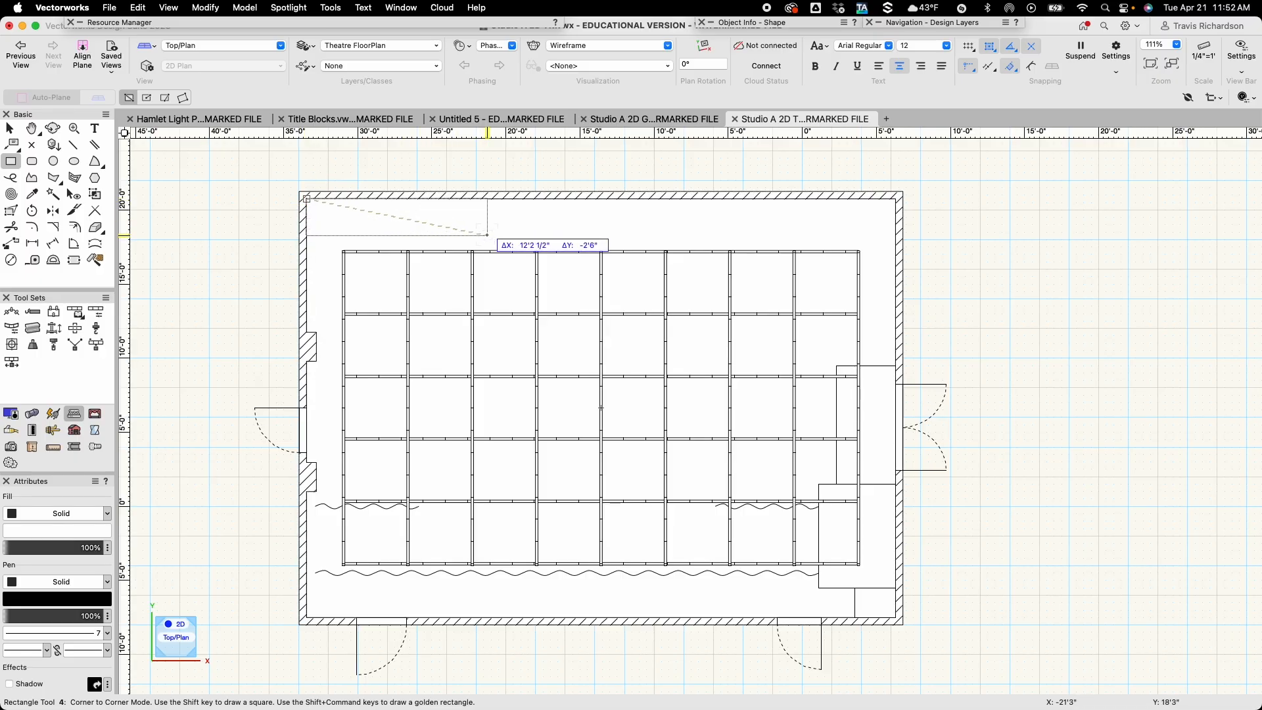
key(Tab)
text(37)
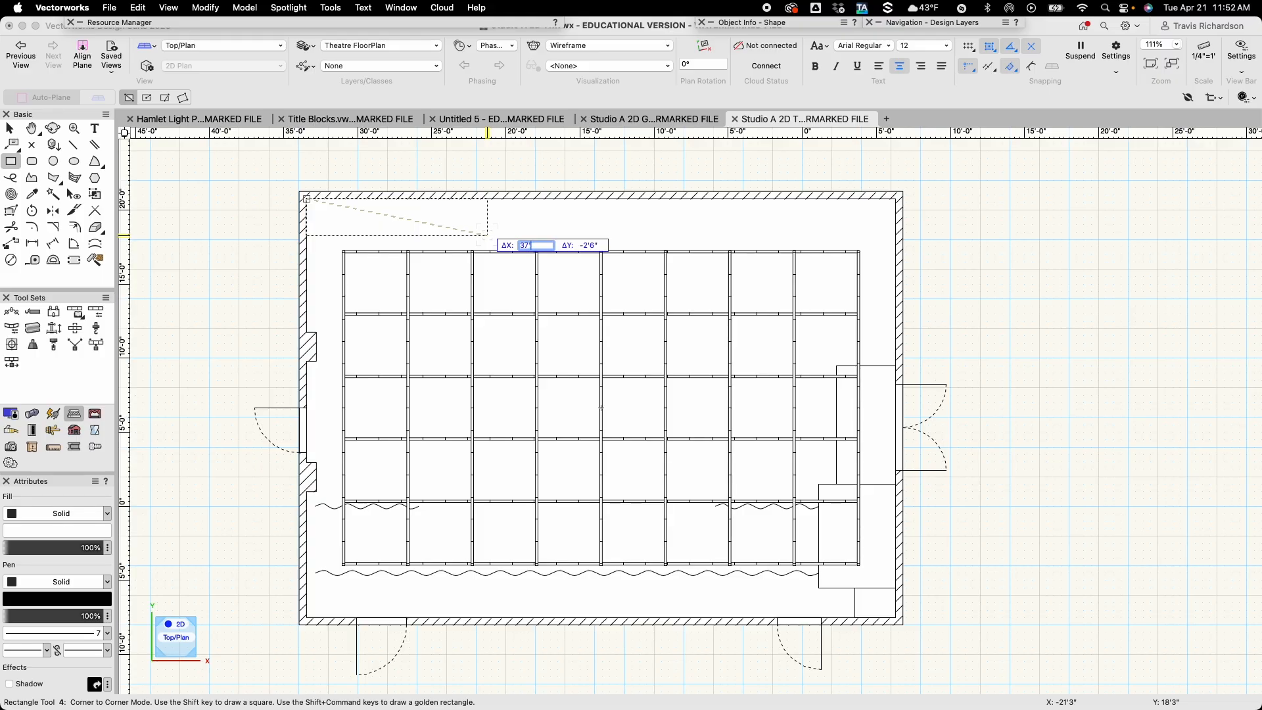
key(Tab)
text(-)
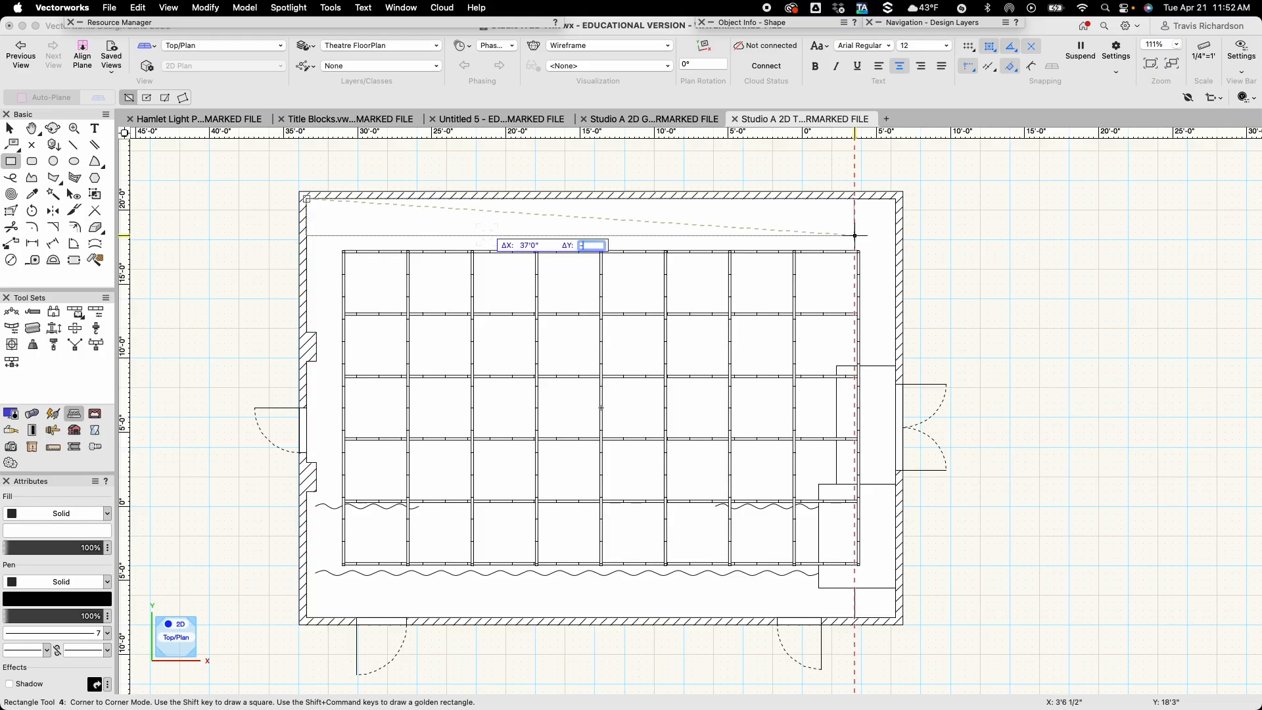
text(31)
key(Return)
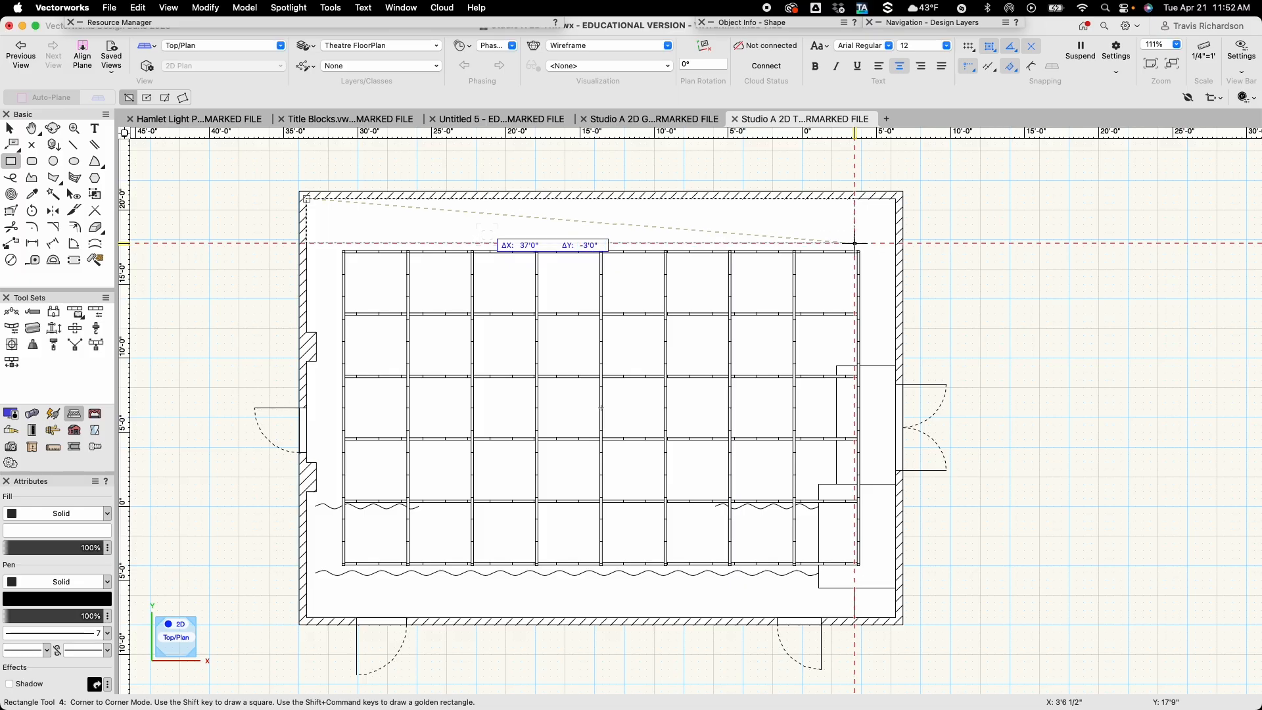
click(487, 230)
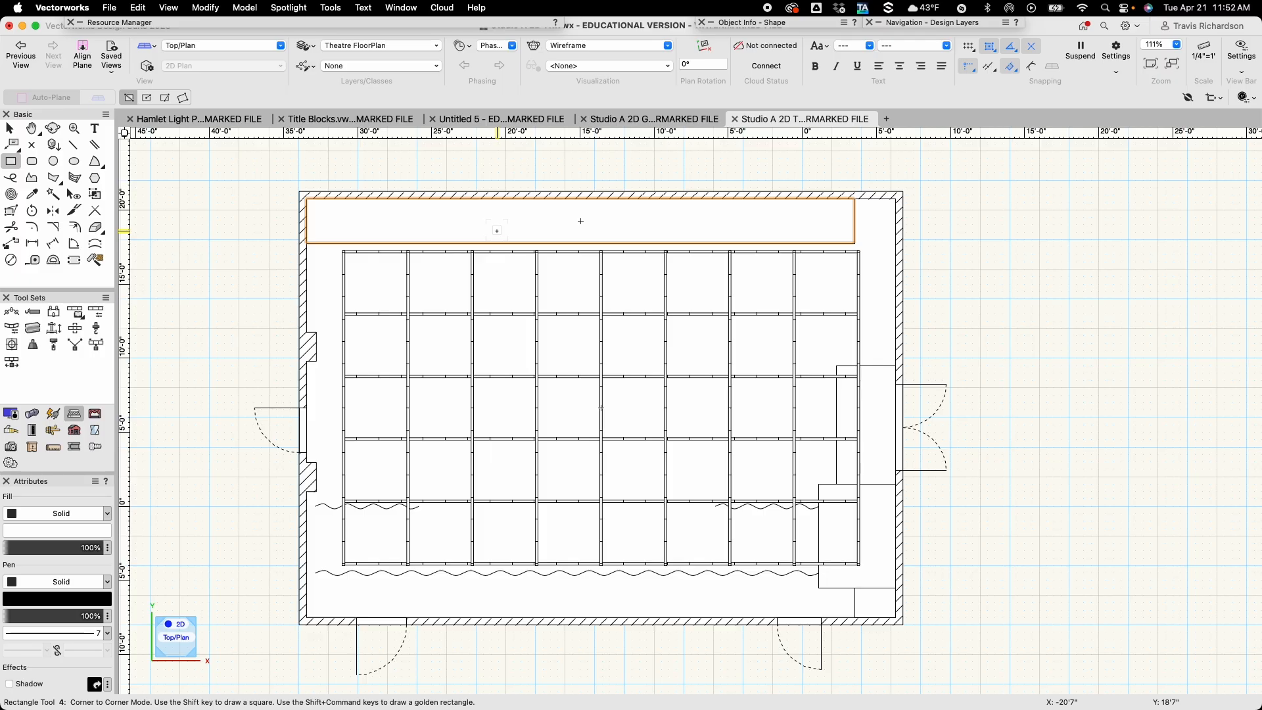
Draw a 3' by 6' rectangle against the left wall, starting at the lower-left corner of the 37' rectangle.
click(307, 243)
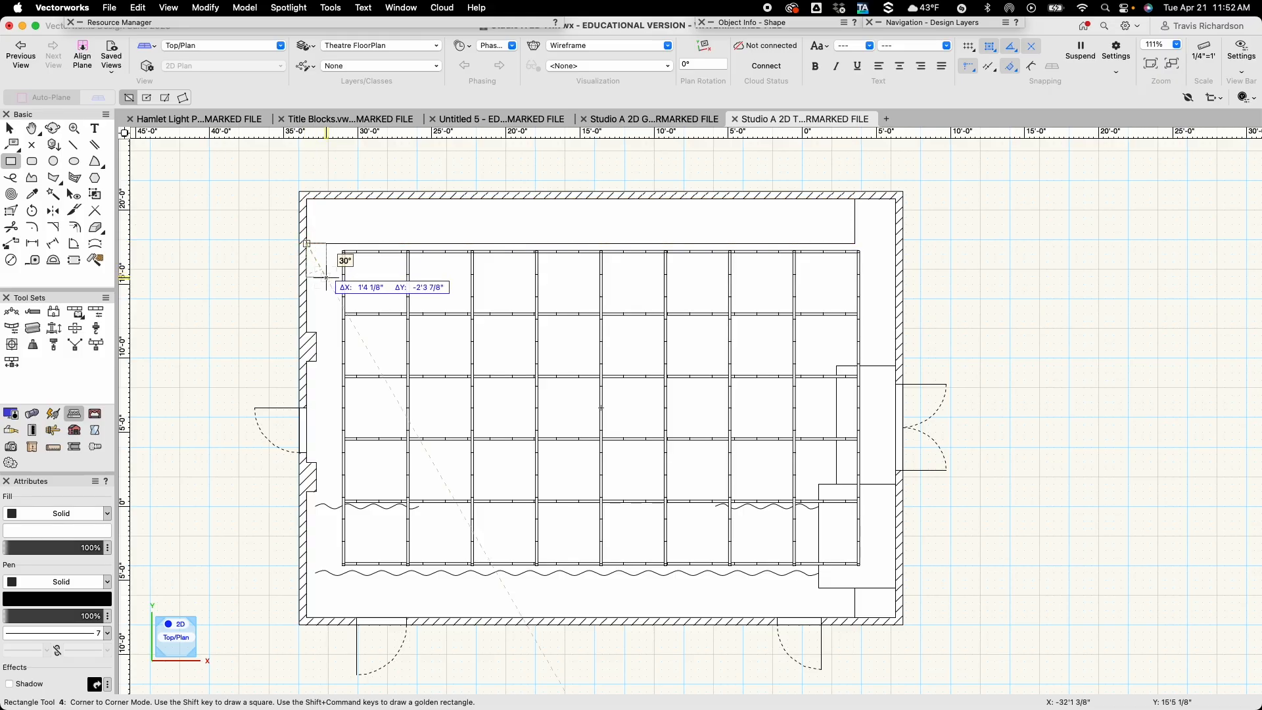
key(Tab)
text(3')
key(Tab)
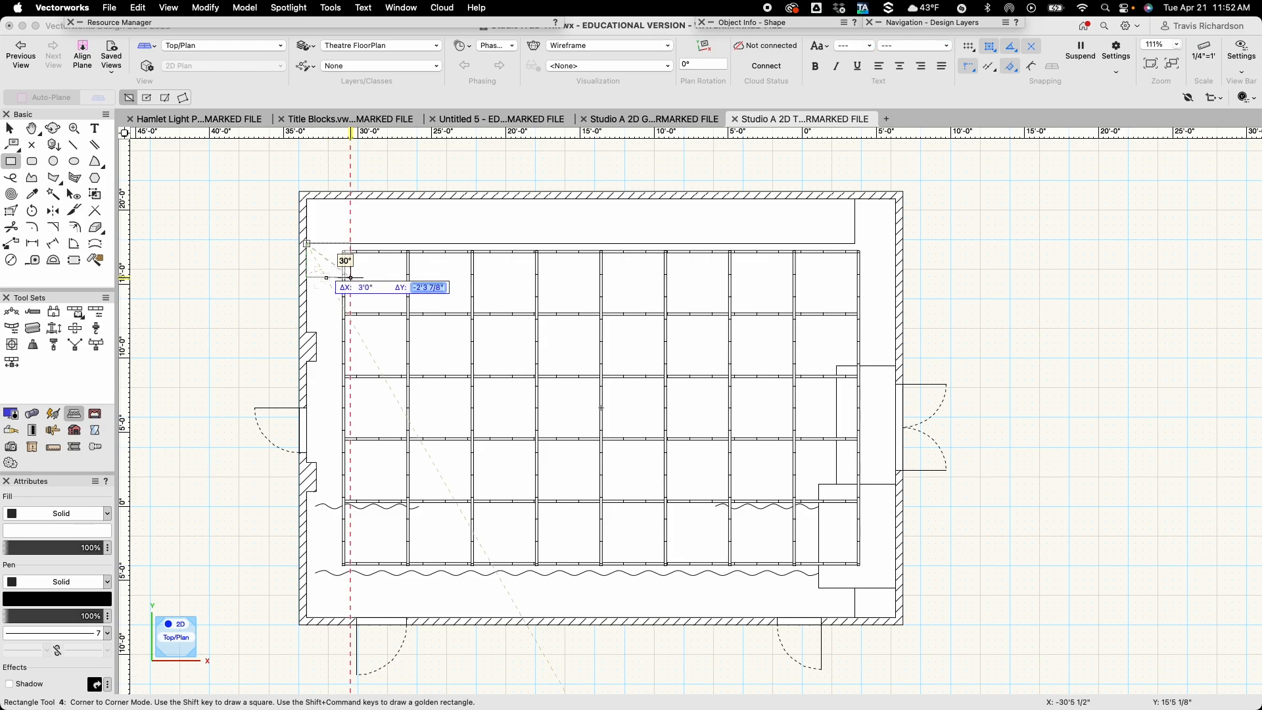
text(-6')
key(Tab)
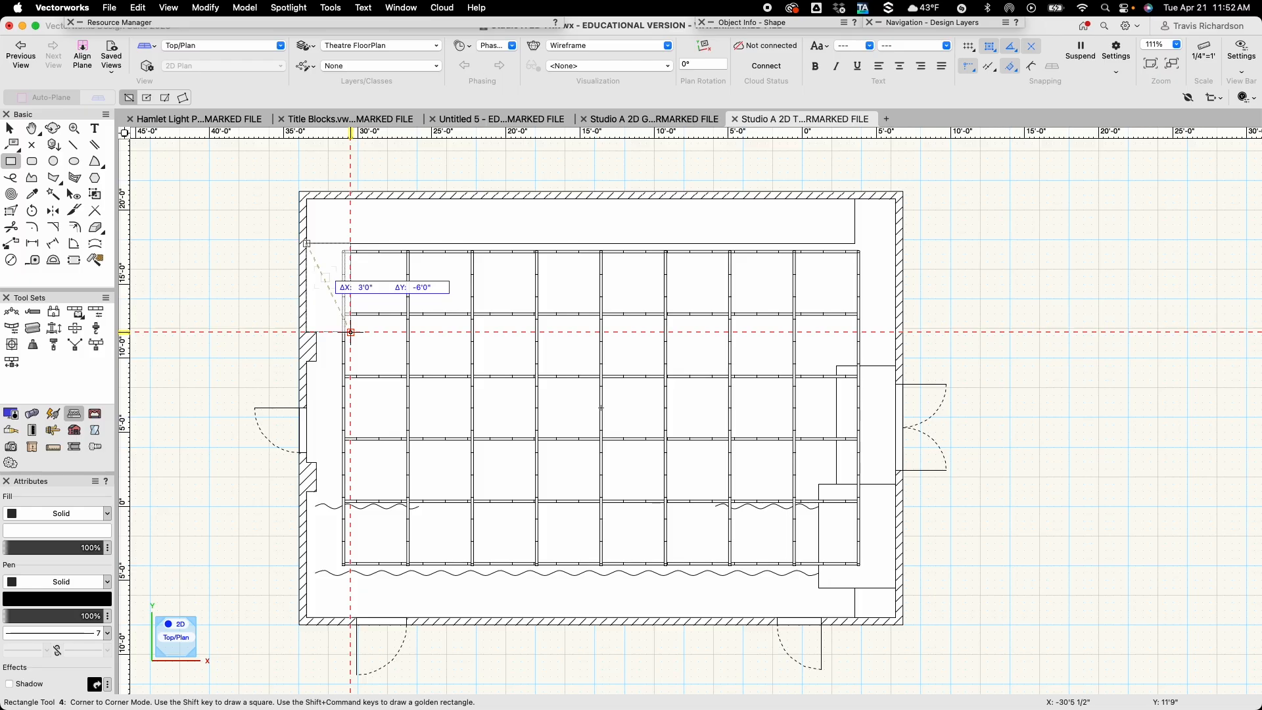
click(351, 332)
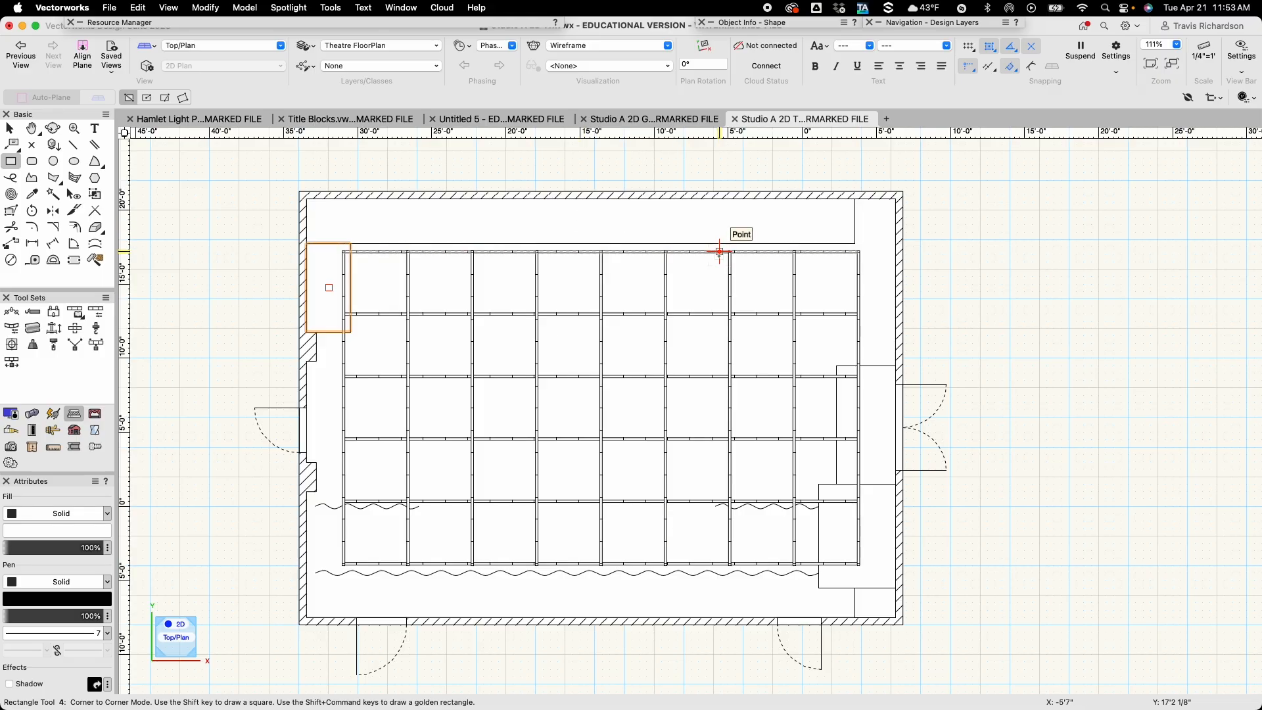
Draw a 3'9" by 1' rectangle extending left and down from the lower-right corner of the 37' rectangle.
scroll(719, 251, up, 2)
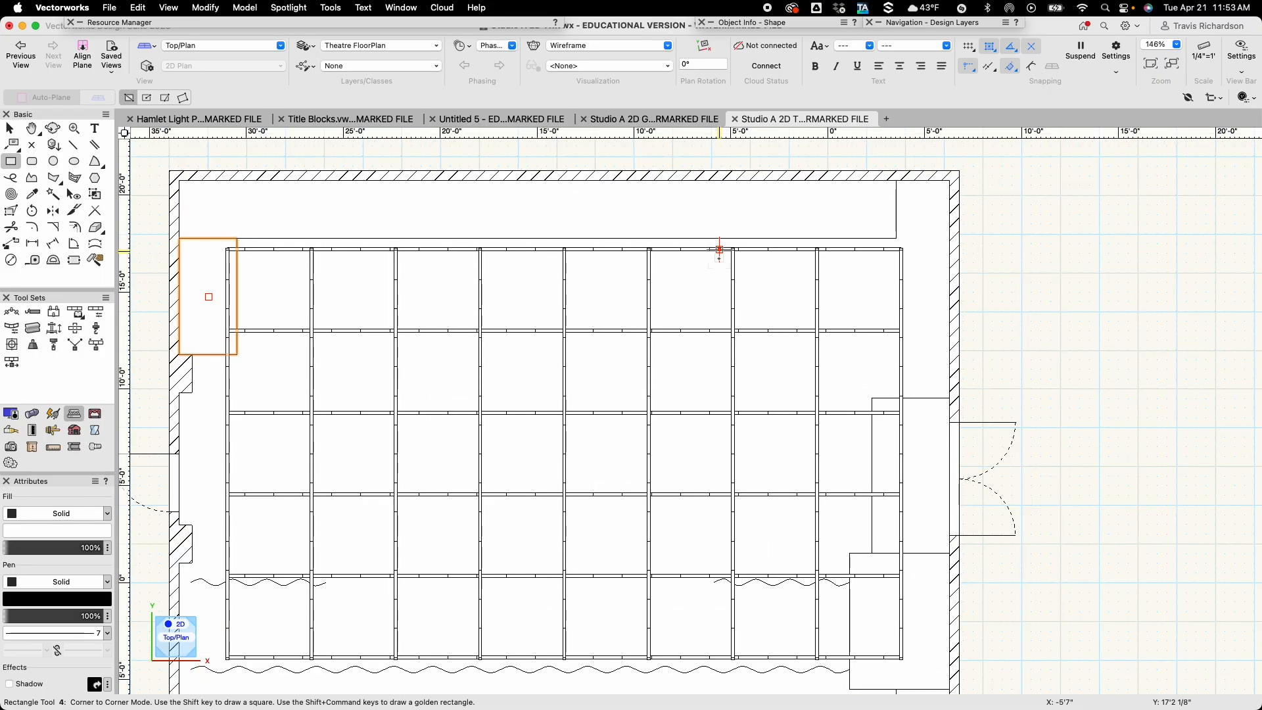
click(896, 238)
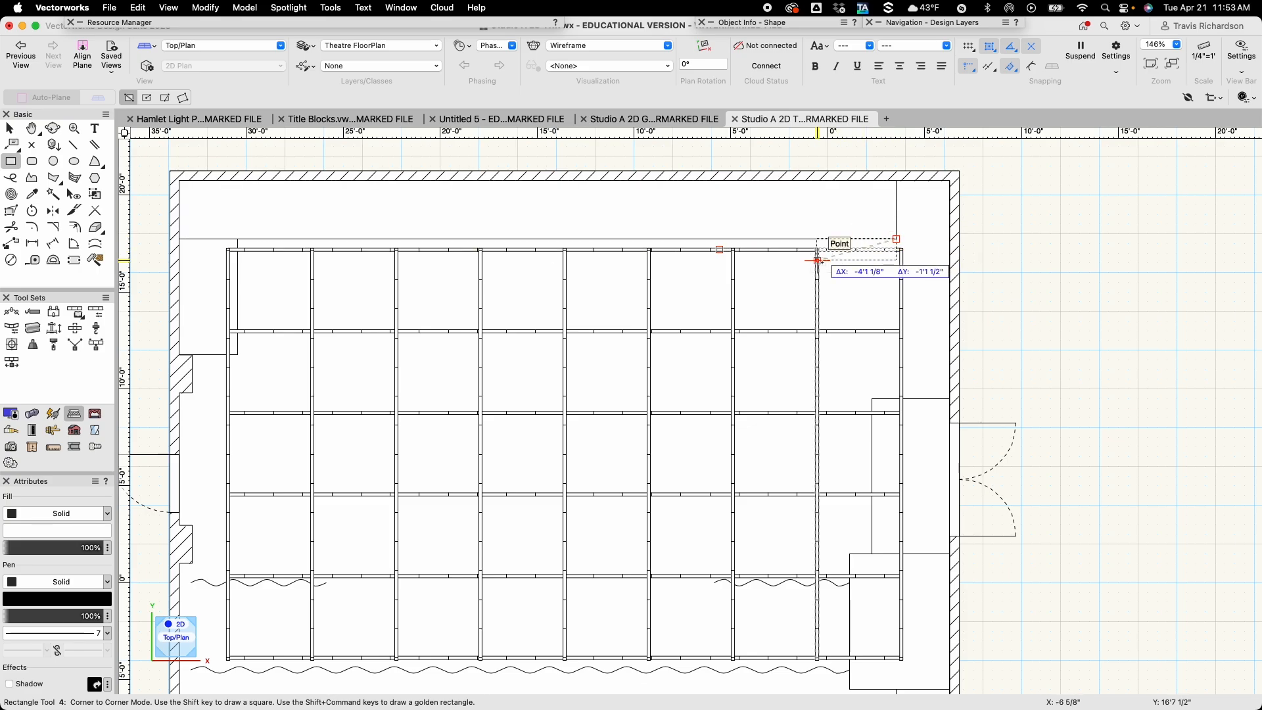
key(Tab)
text(-)
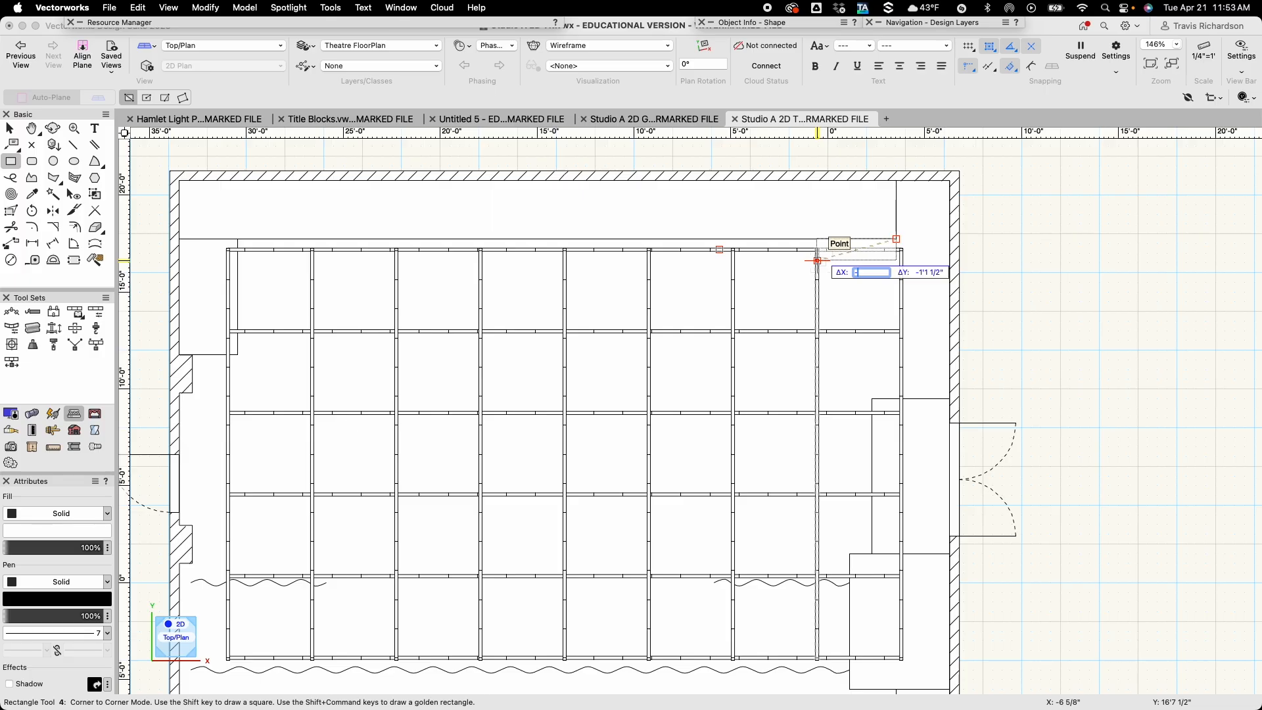
text(3'9)
key(Tab)
text(-1)
key(Tab)
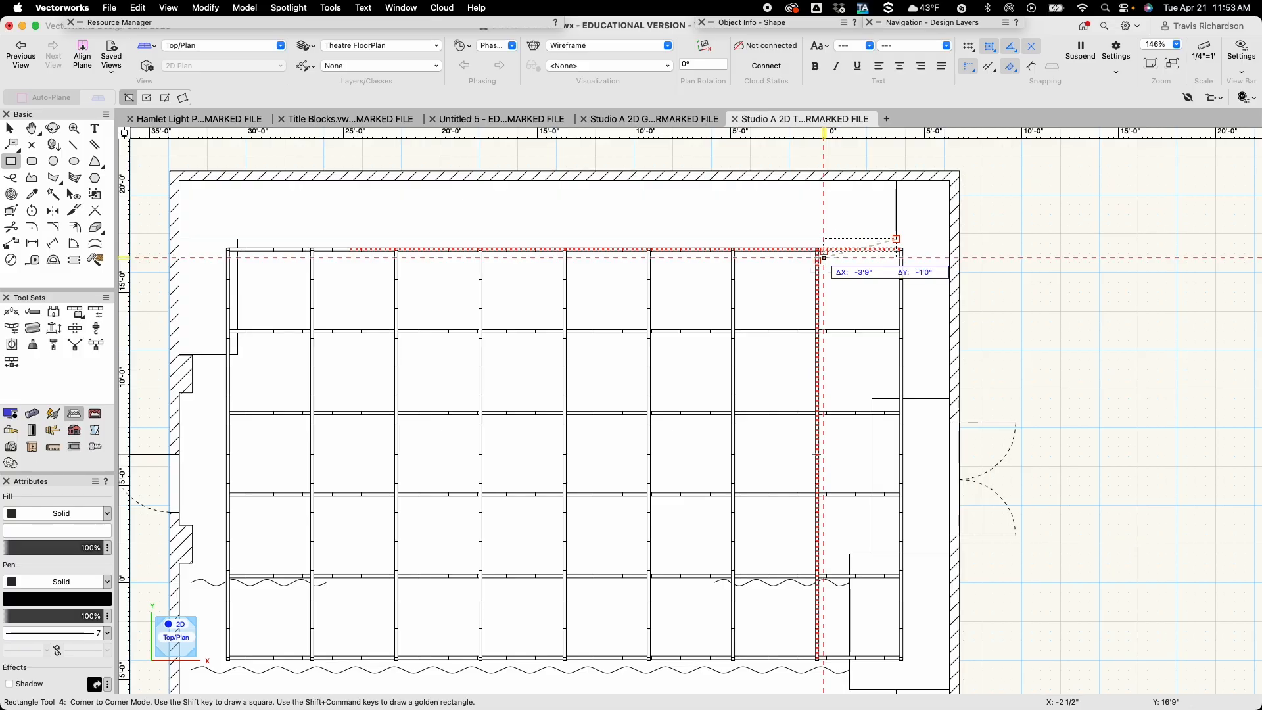
key(Return)
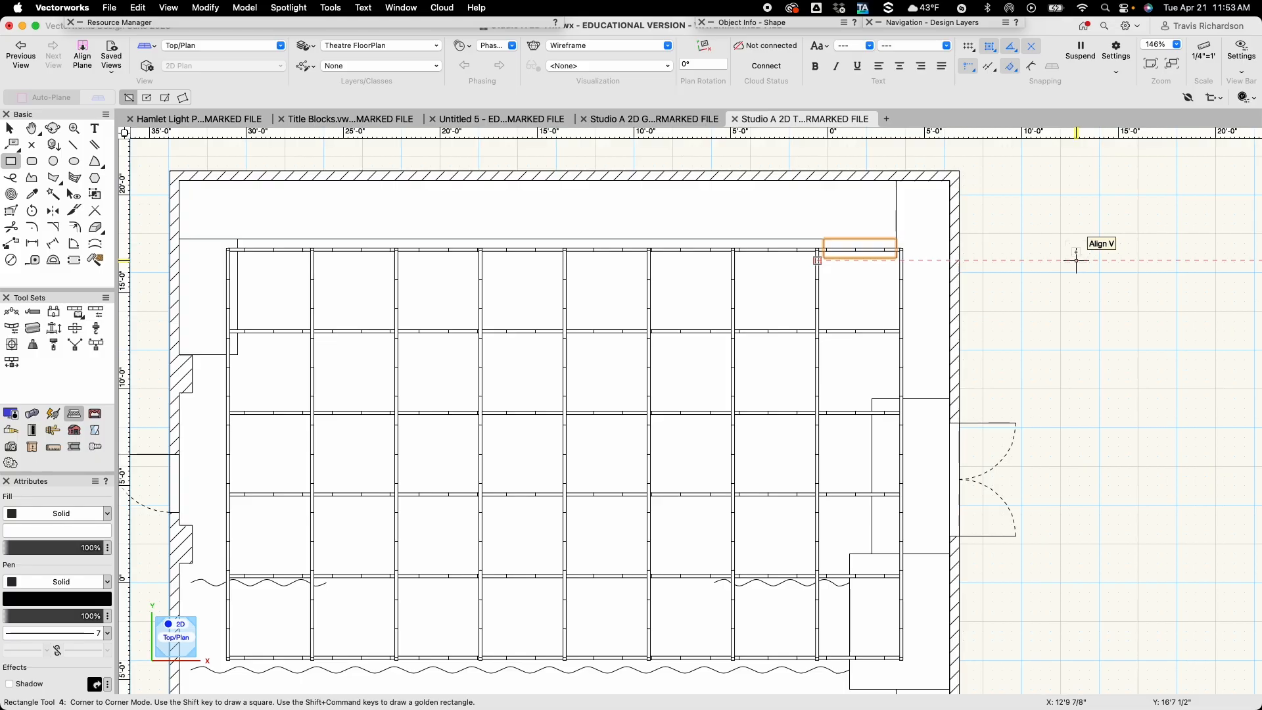
Duplicate the 3'9" by 1' rectangle and offset the copy by X 0, Y -1'.
key(super+m)
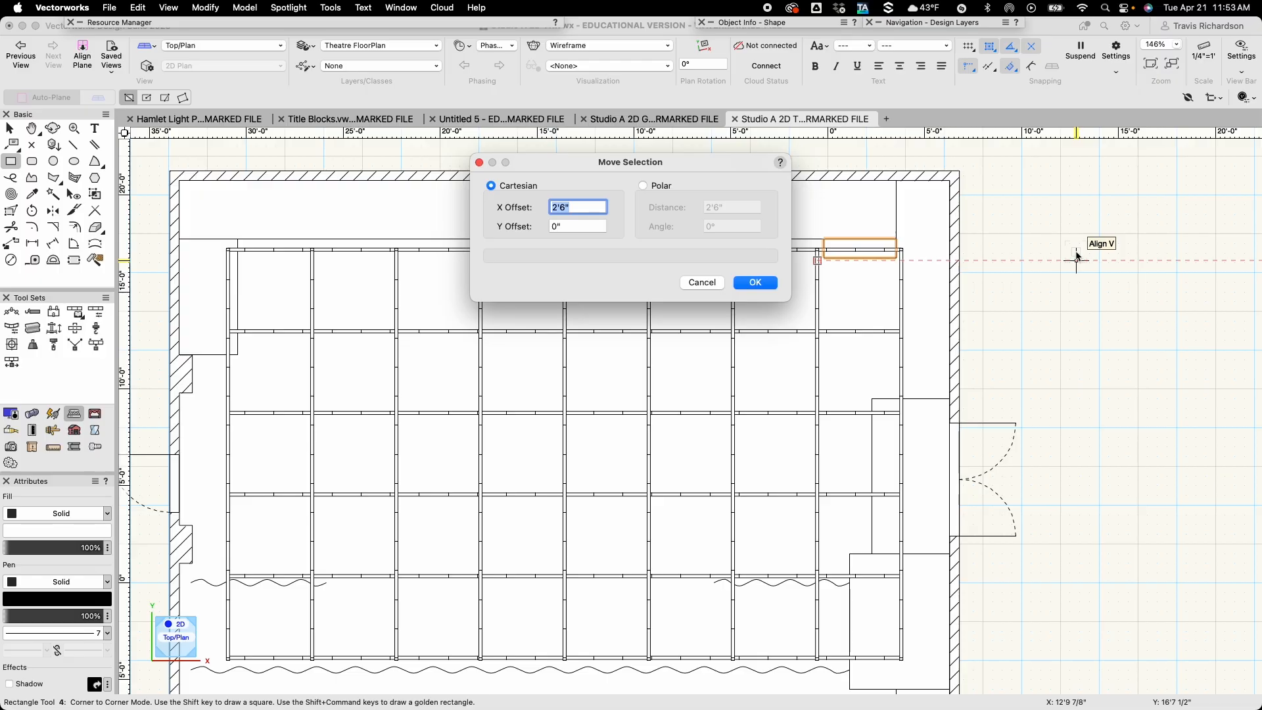
text(0)
key(Tab)
text(1)
text(-1)
text(')
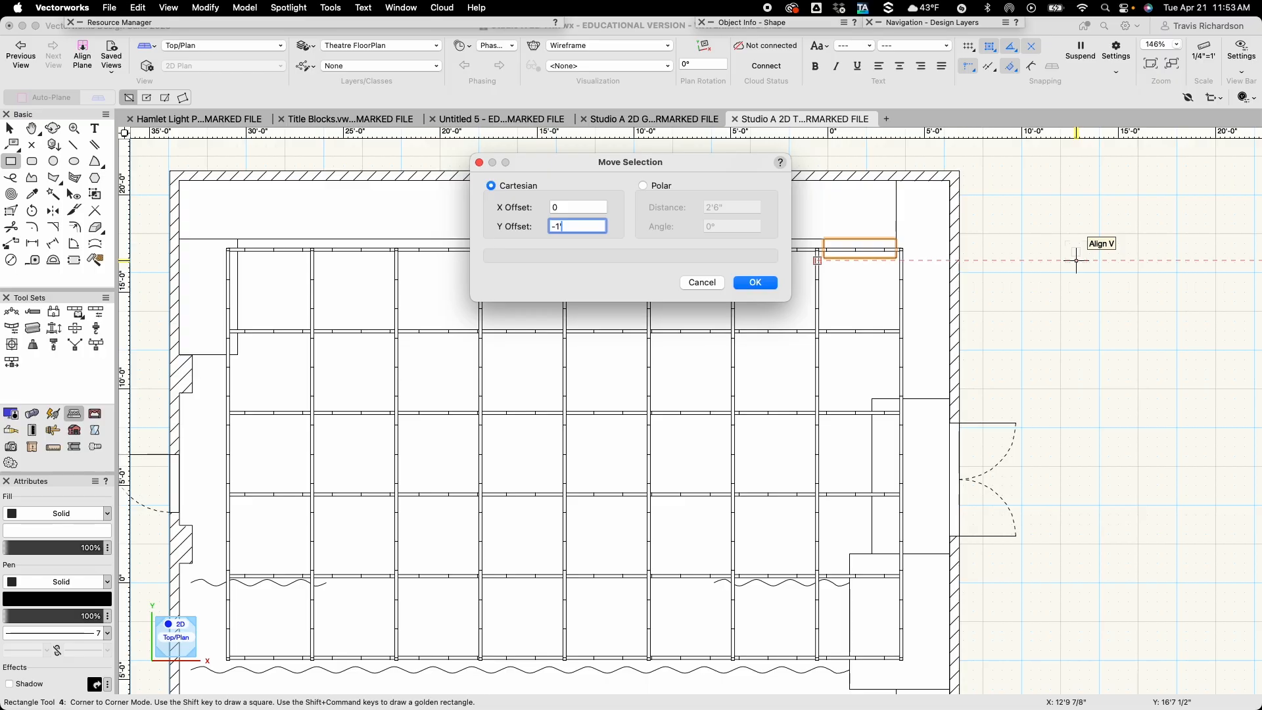
key(Return)
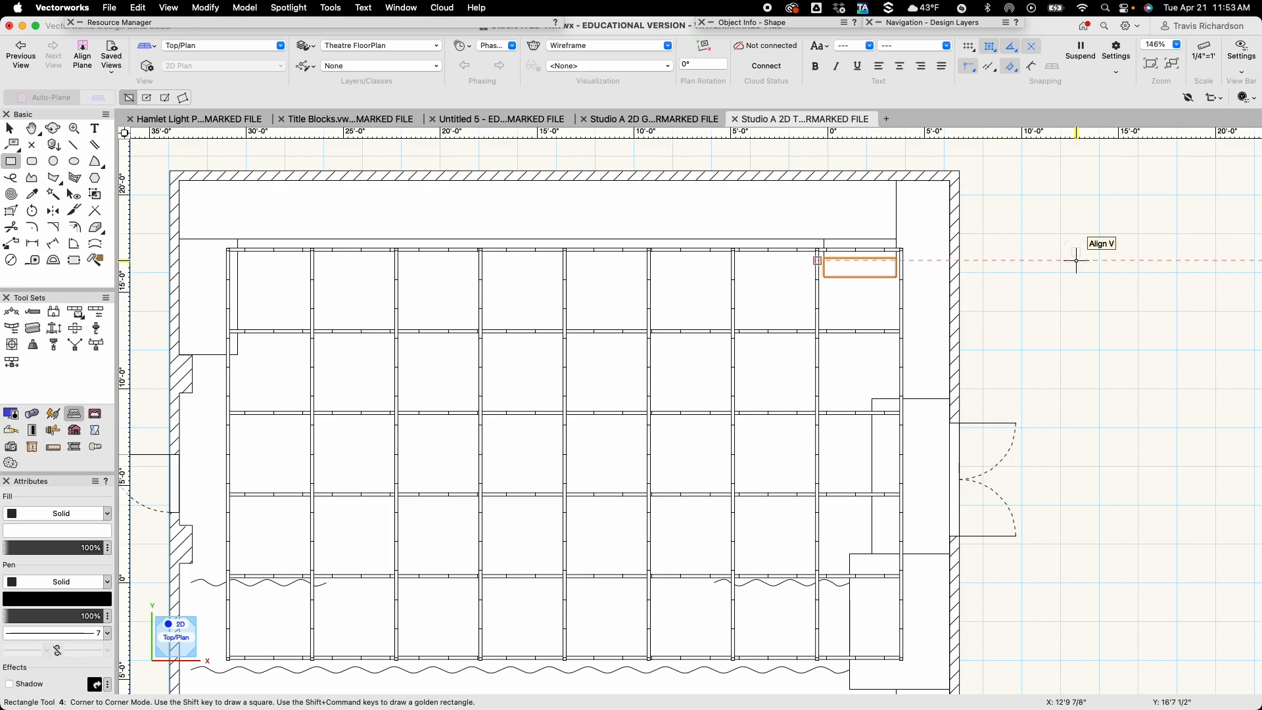
Select both 3'9" by 1' rectangles and move them together by X -13'5", Y 0.
key(x)
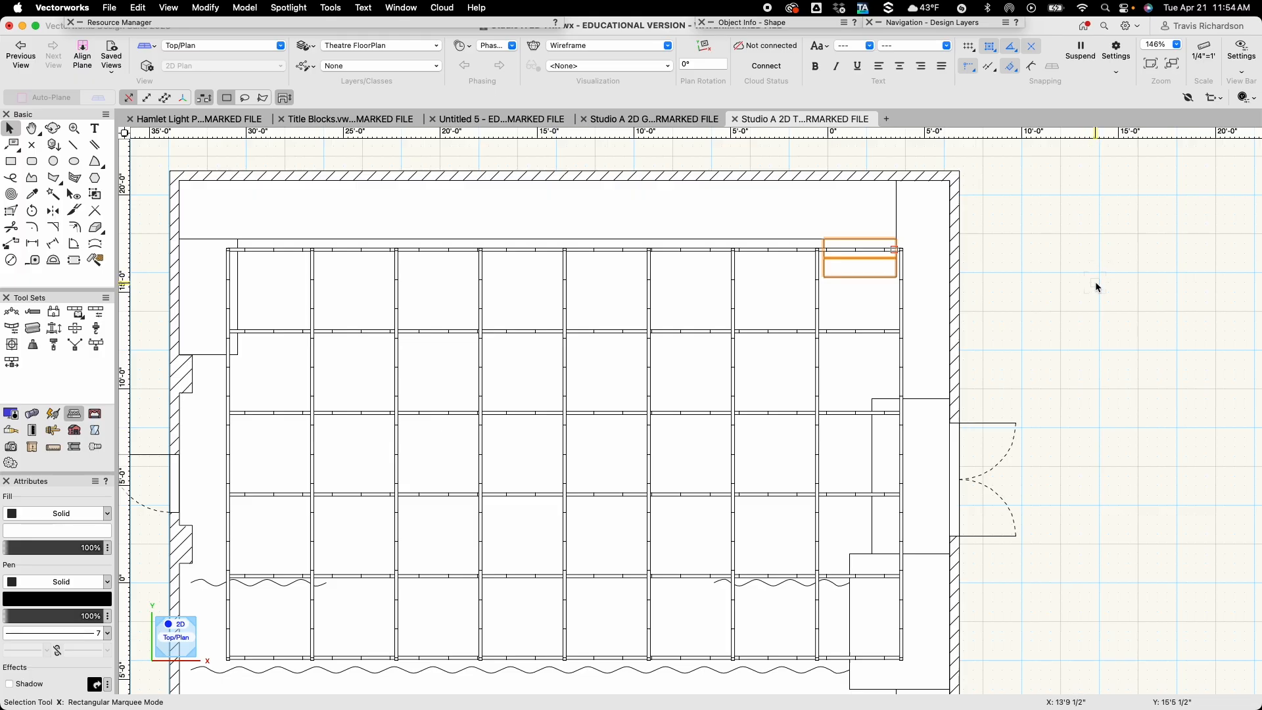
key(super+m)
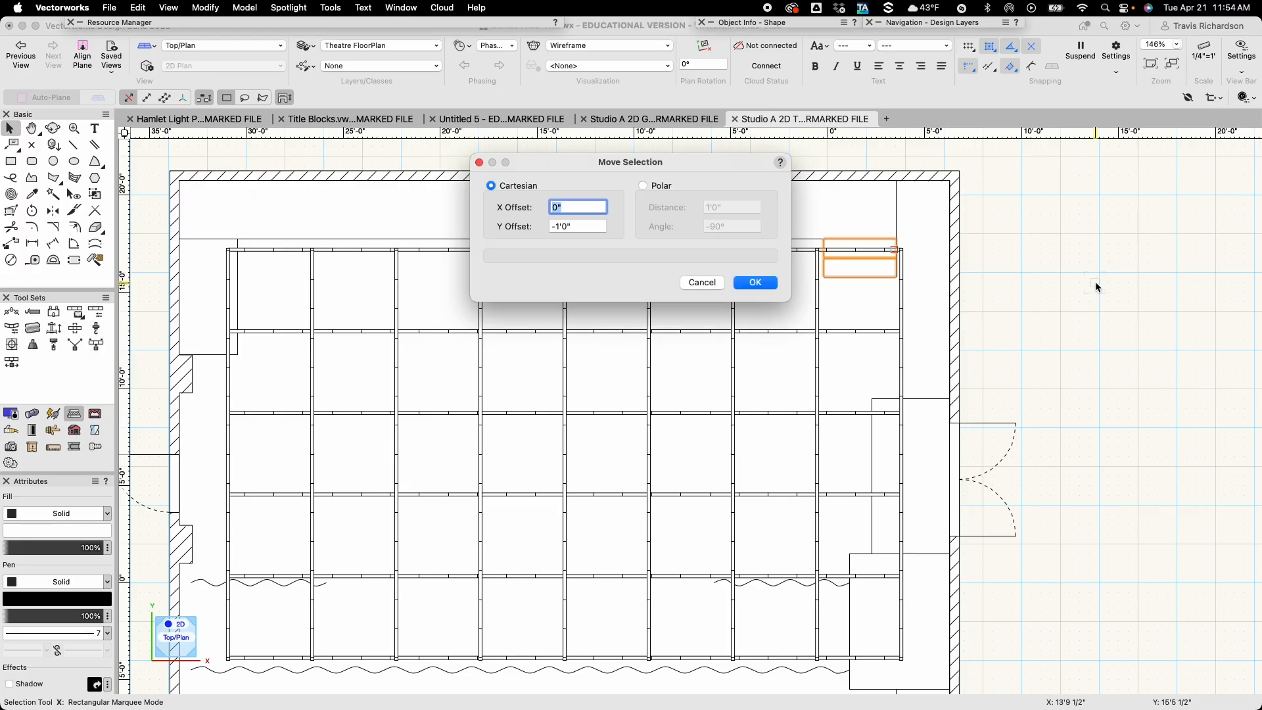
text(-13'5)
key(Tab)
text(0)
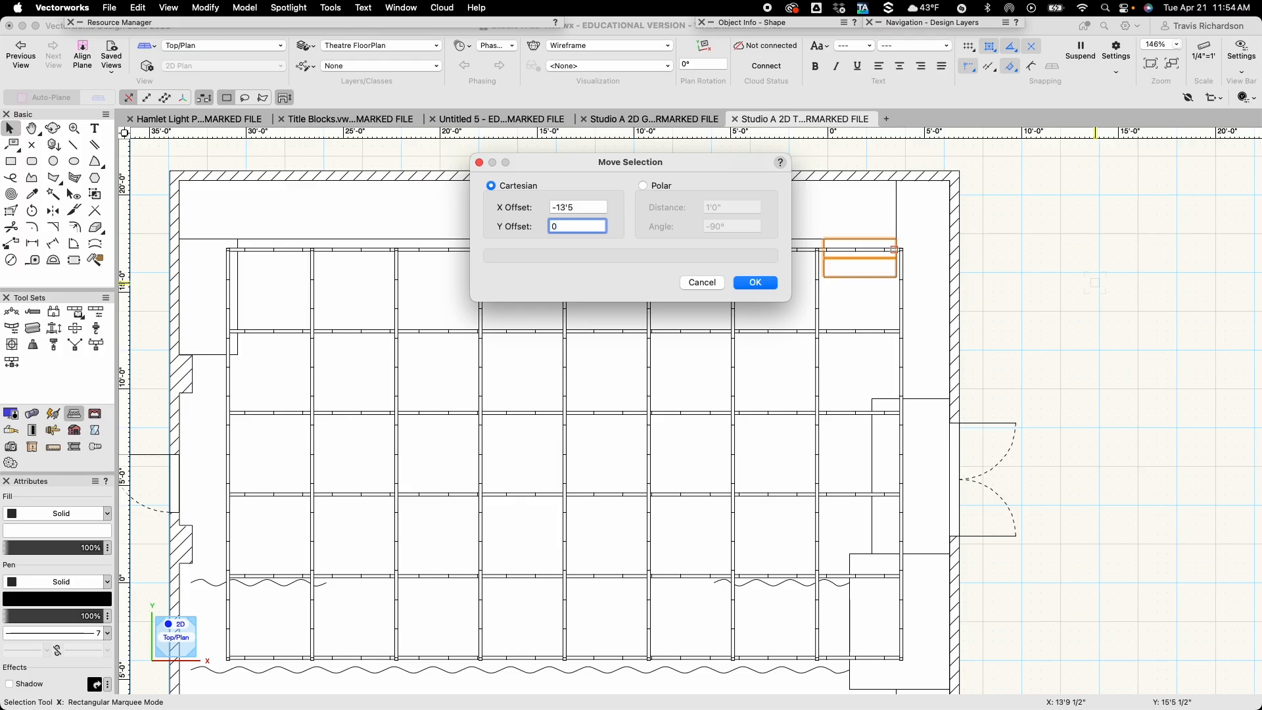
key(Return)
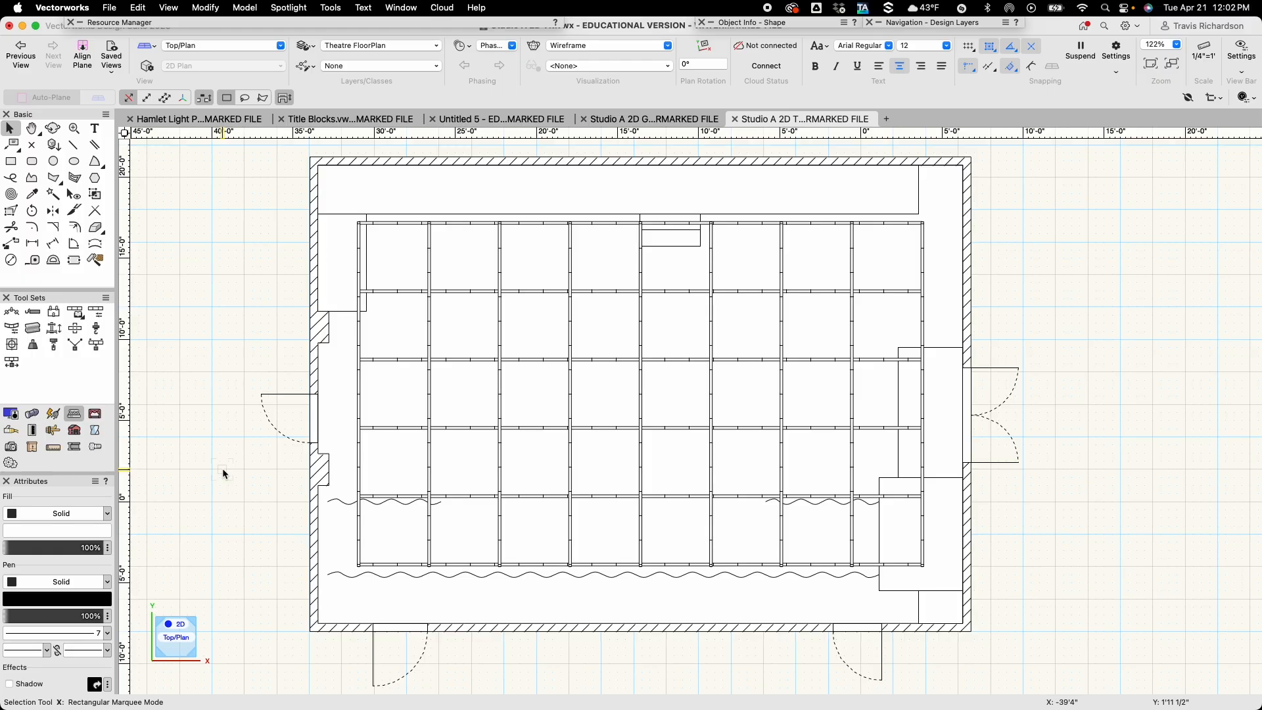
Place a text label reading 6 outside the right wall, level with the upper row of the grid.
key(u)
click(95, 129)
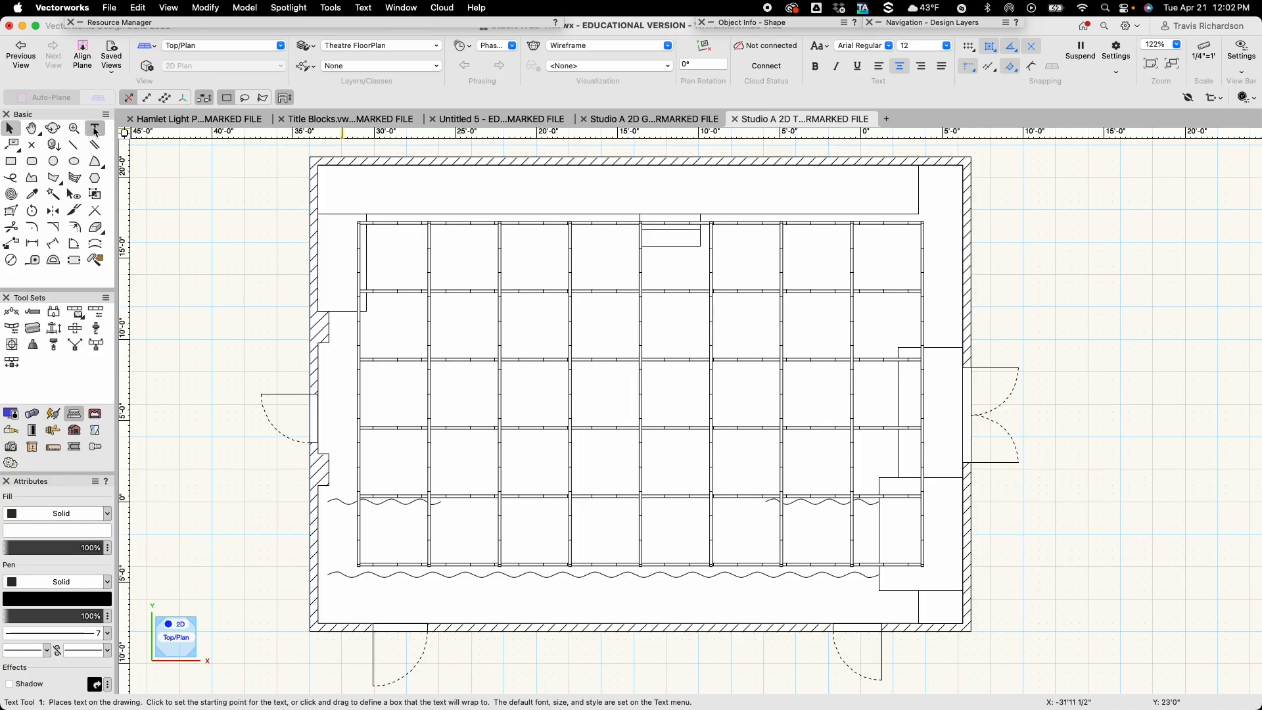
click(96, 130)
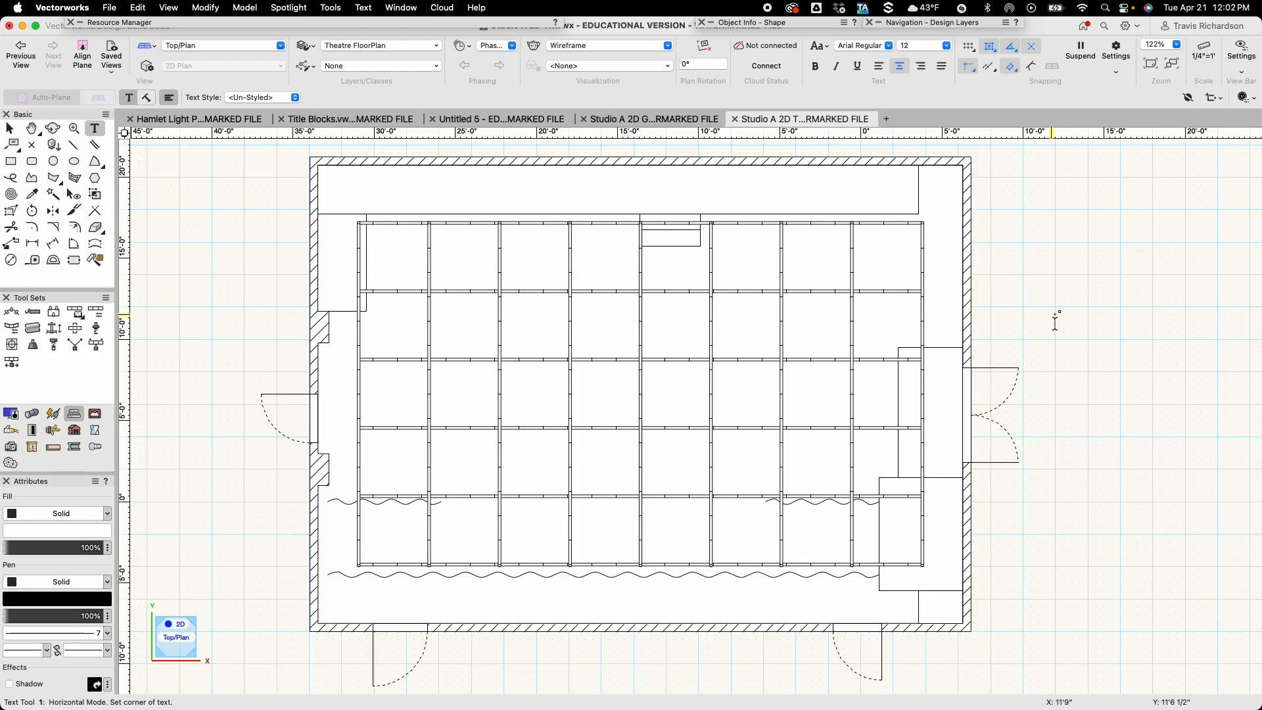
click(1012, 256)
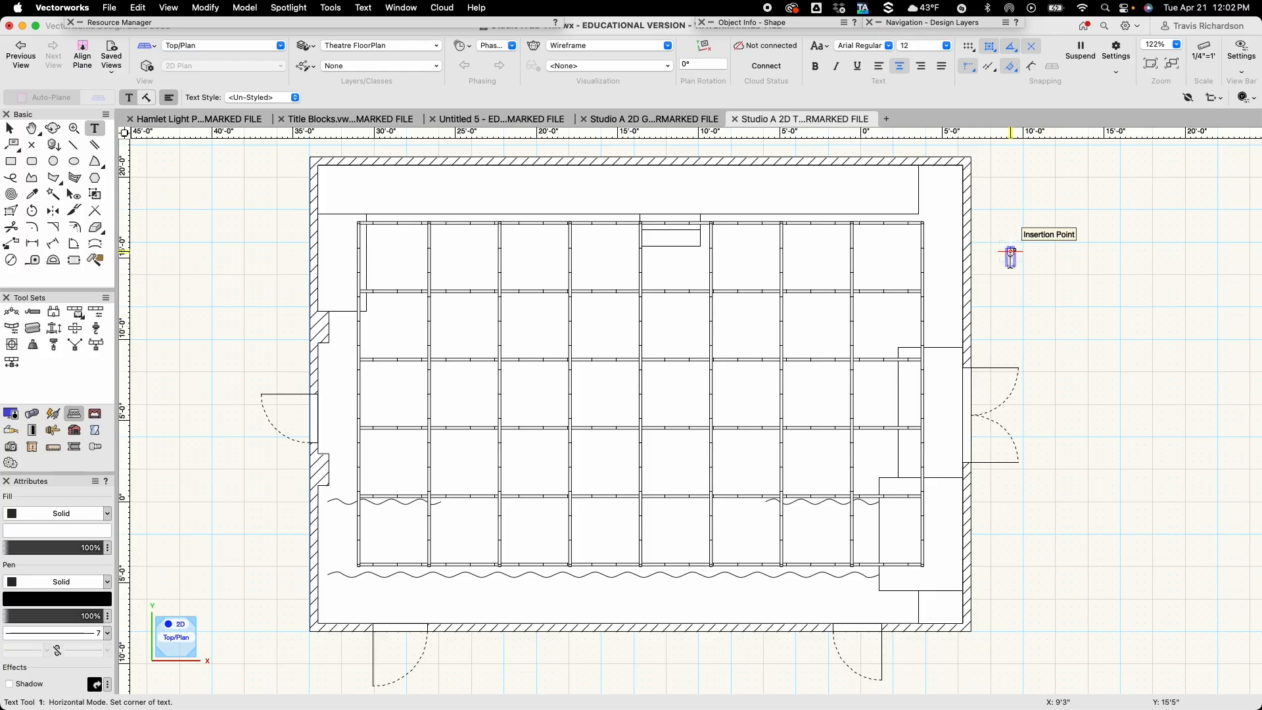
scroll(1011, 256, up, 5)
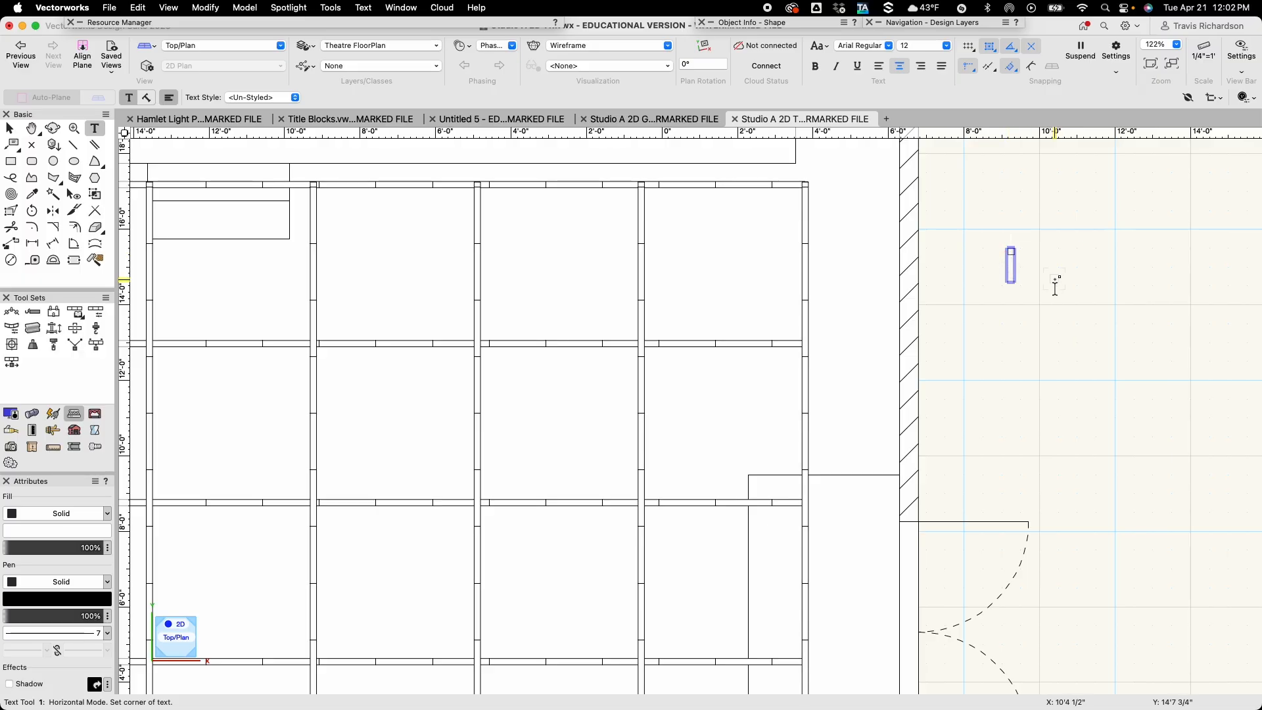
text(6)
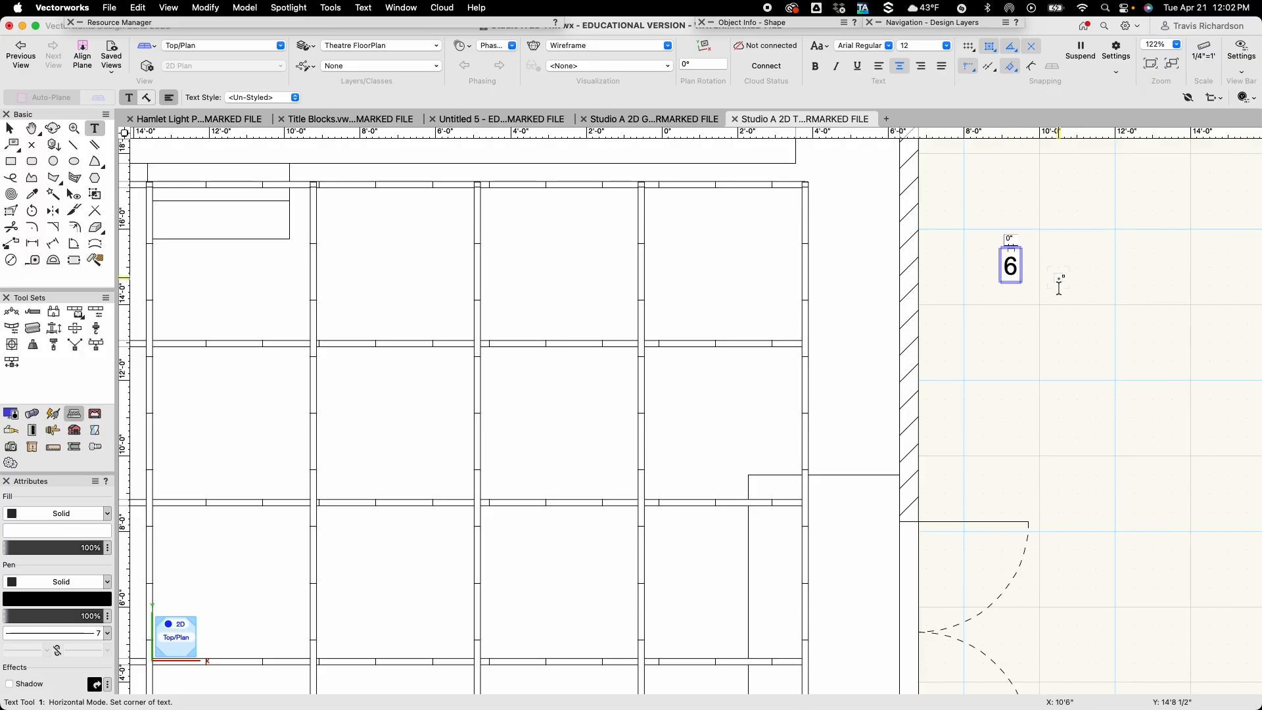
key(Escape)
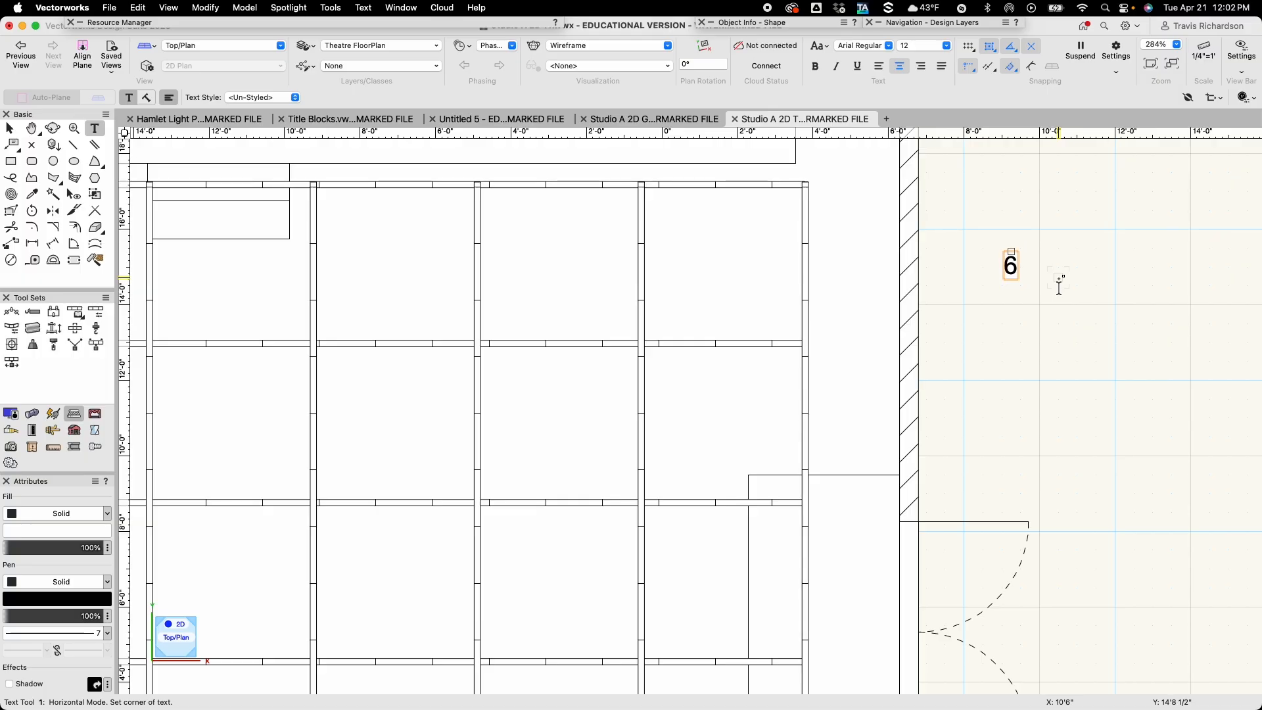
Set the 6 label's font size to 8 and its fill to None.
key(x)
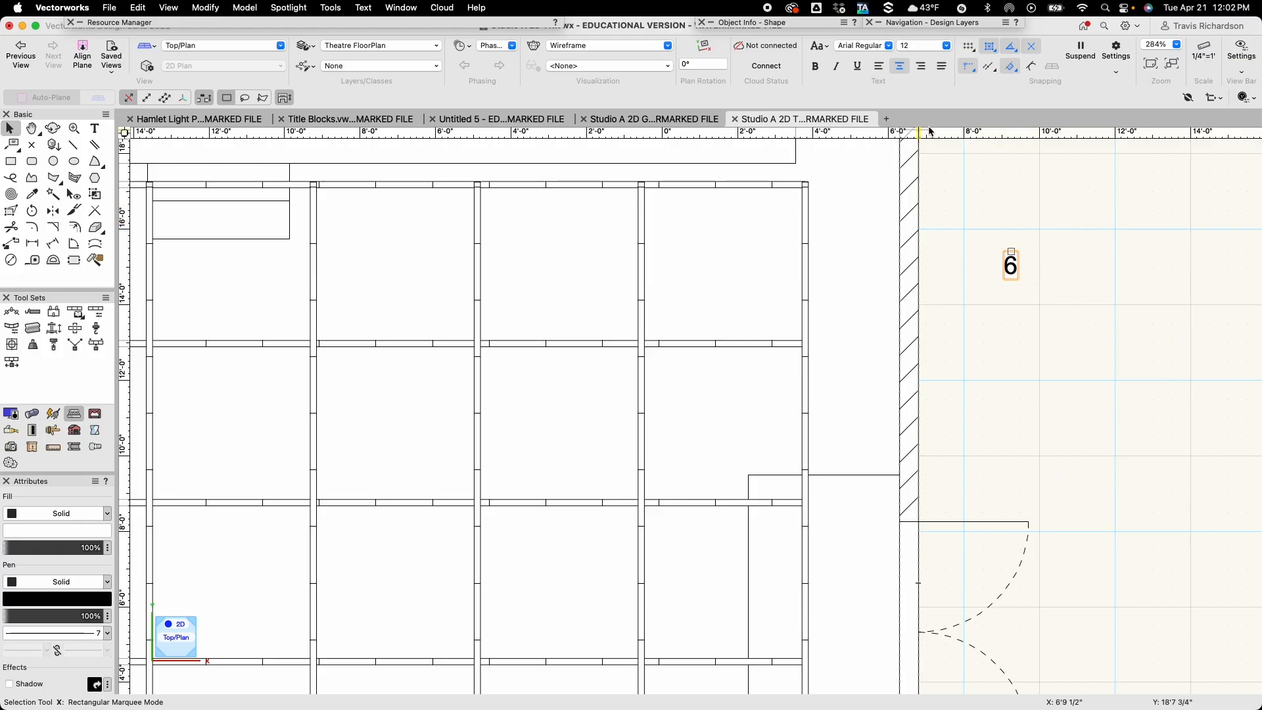
click(927, 45)
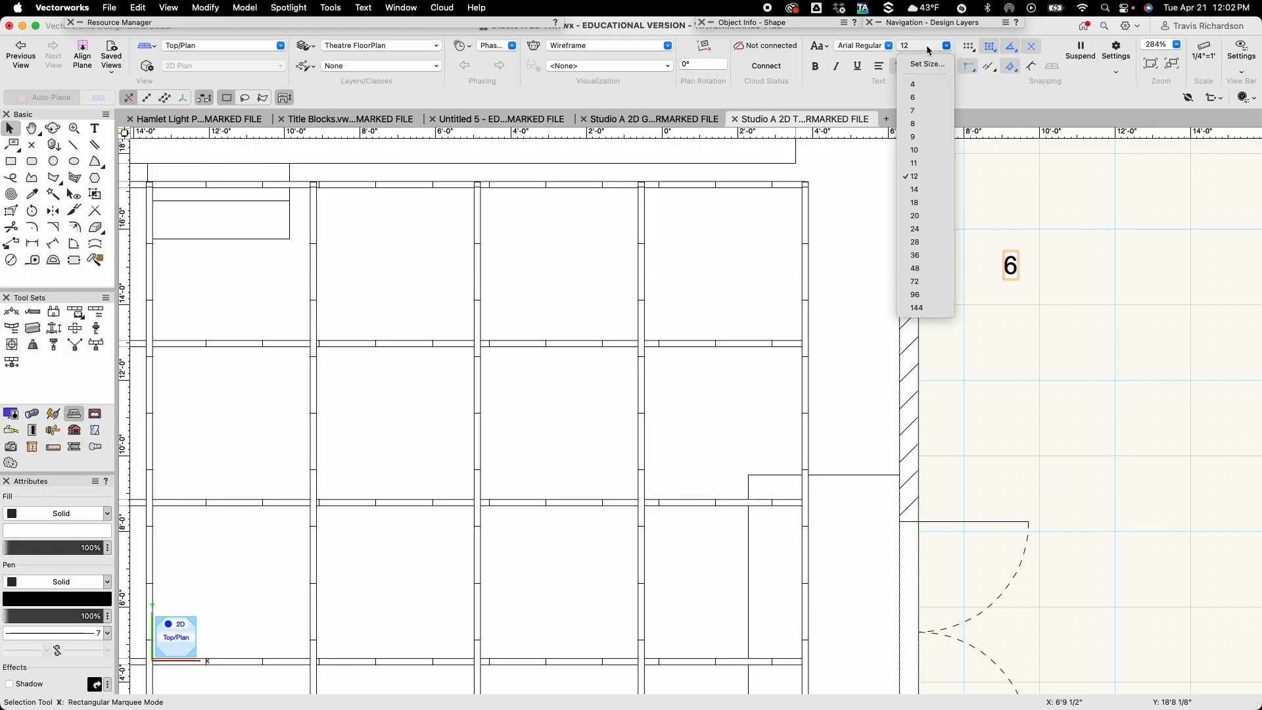
click(927, 129)
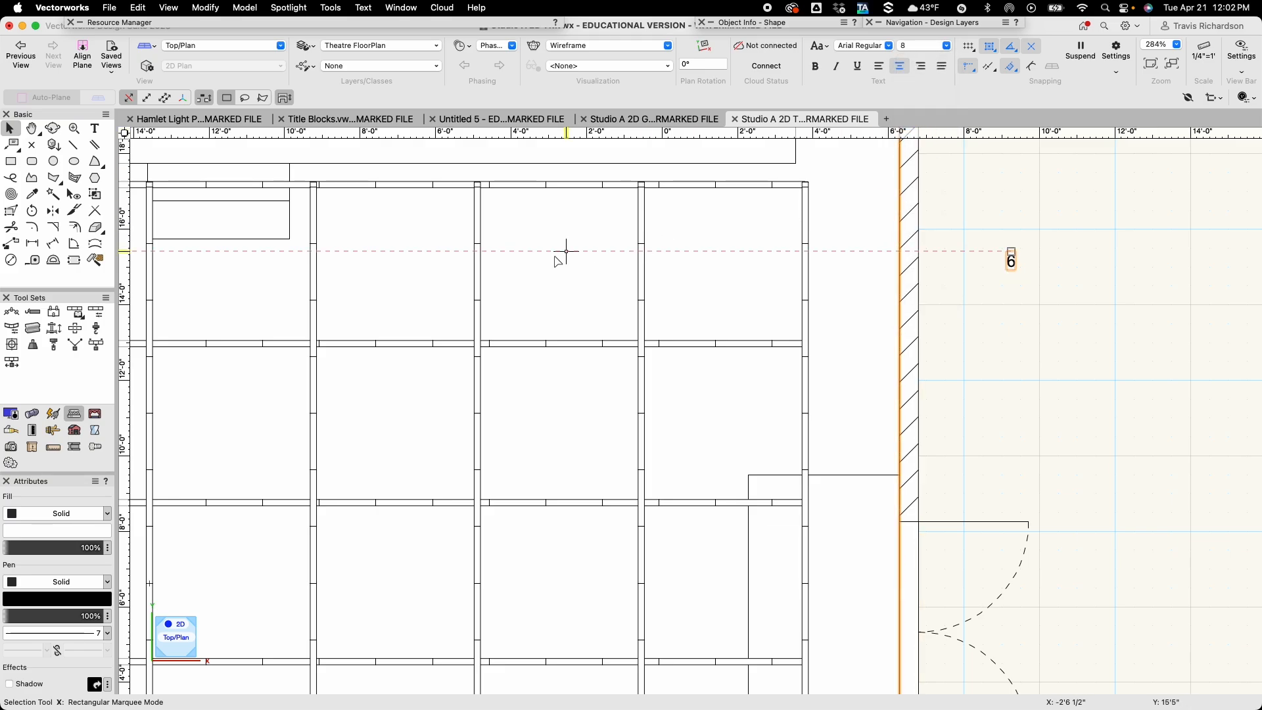
click(64, 515)
click(53, 501)
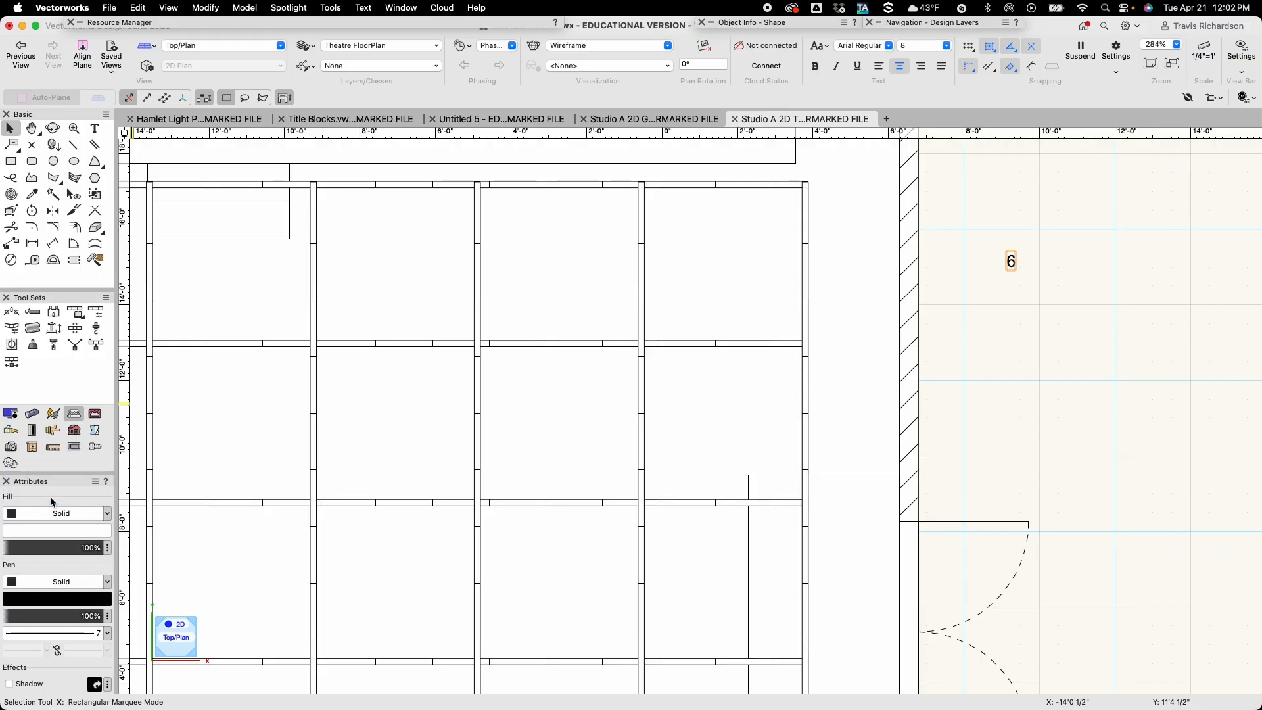
scroll(1033, 255, up, 8)
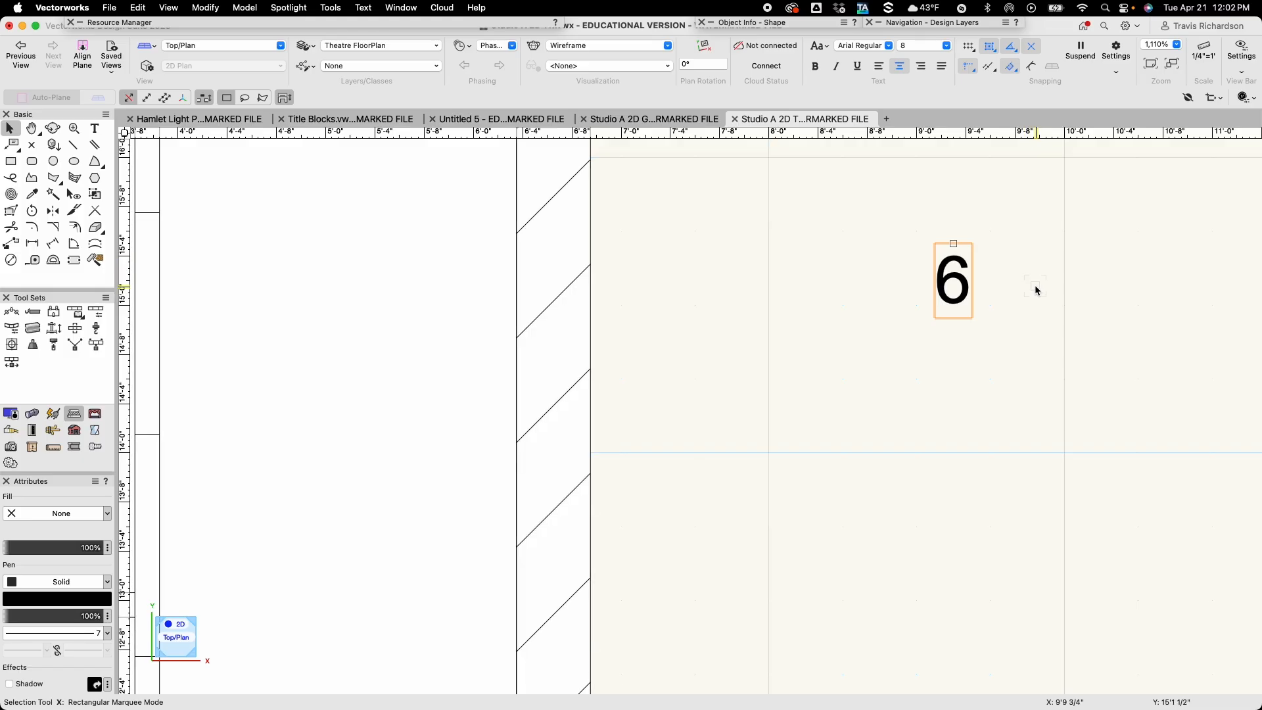
click(1034, 294)
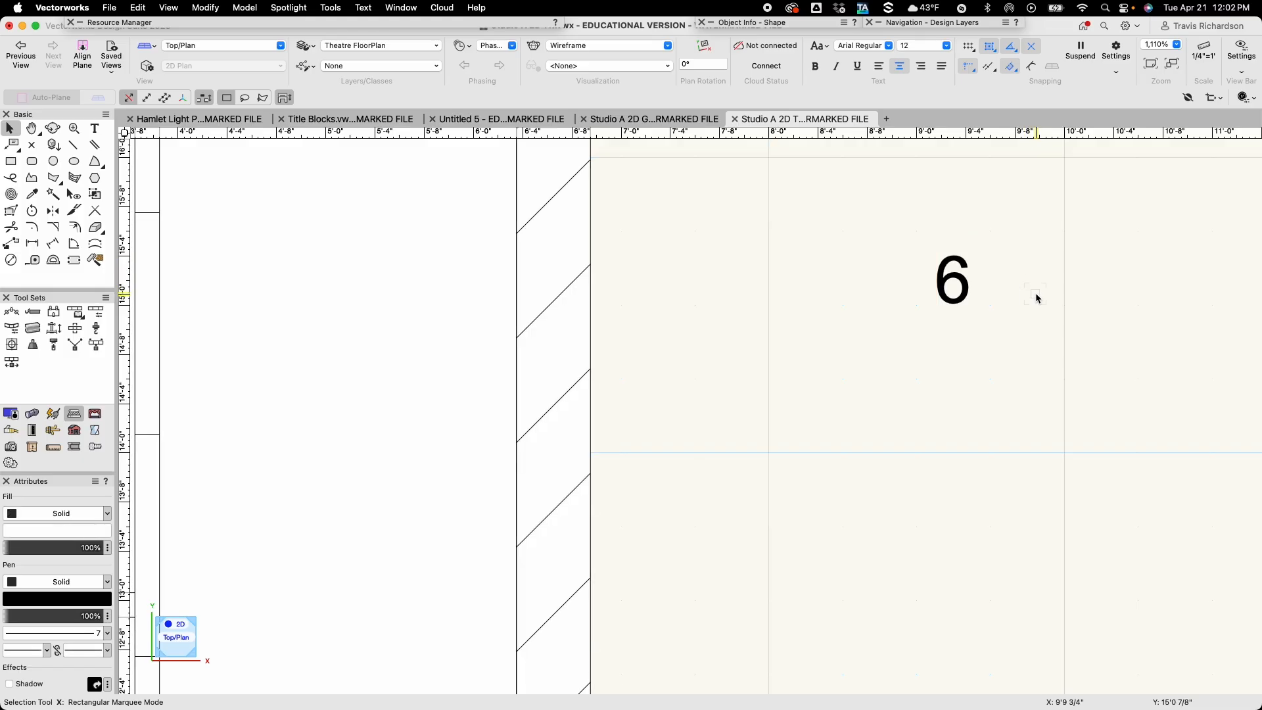
Draw a circle with a 4" radius centred on the 6 label.
click(55, 162)
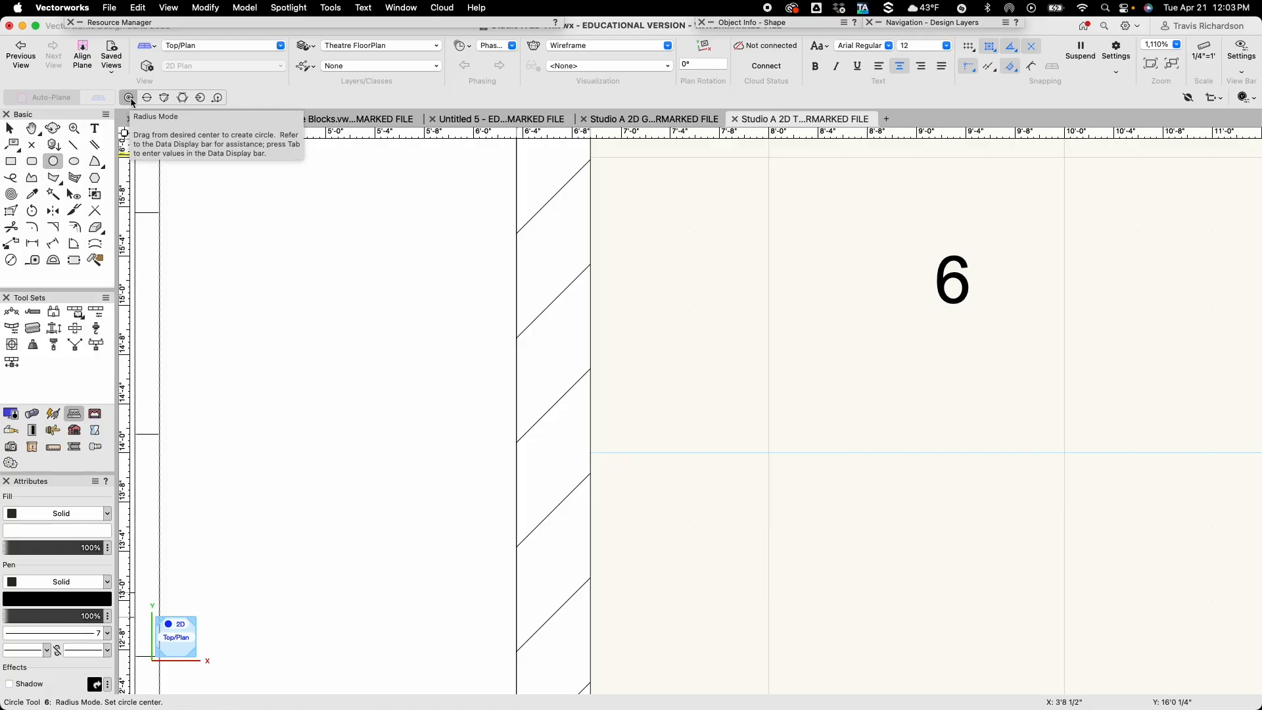
click(954, 282)
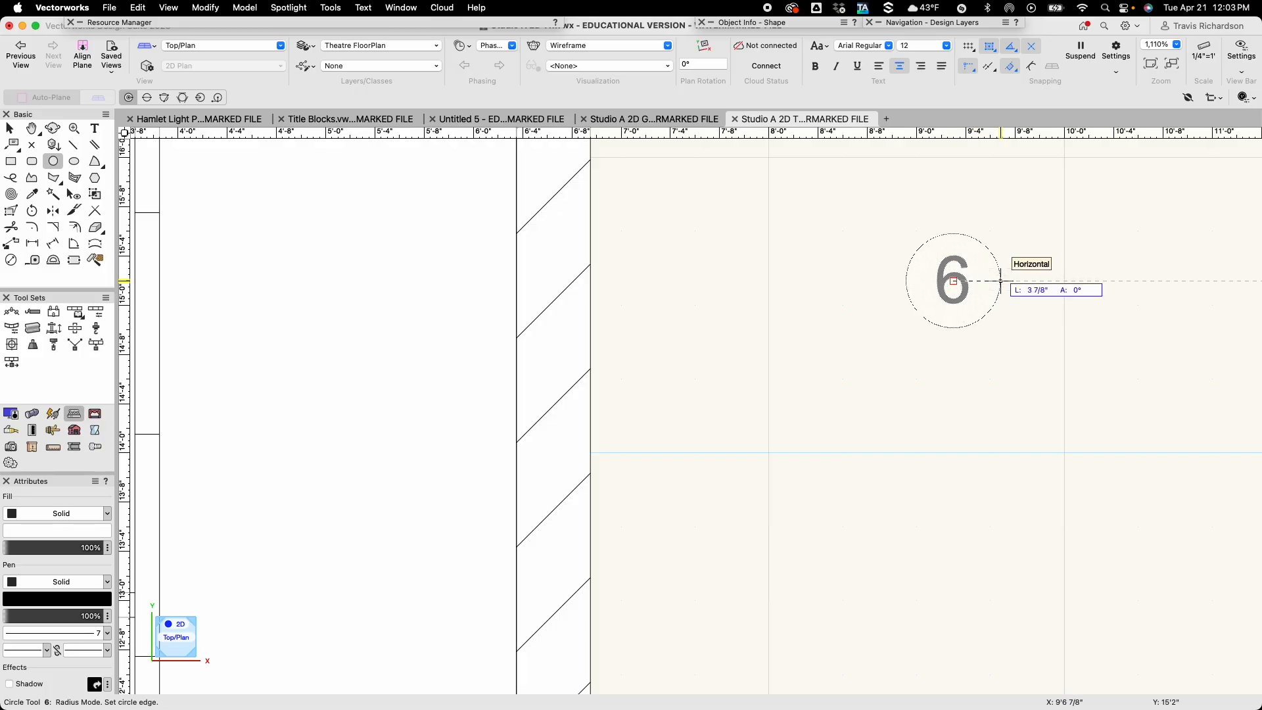
key(Tab)
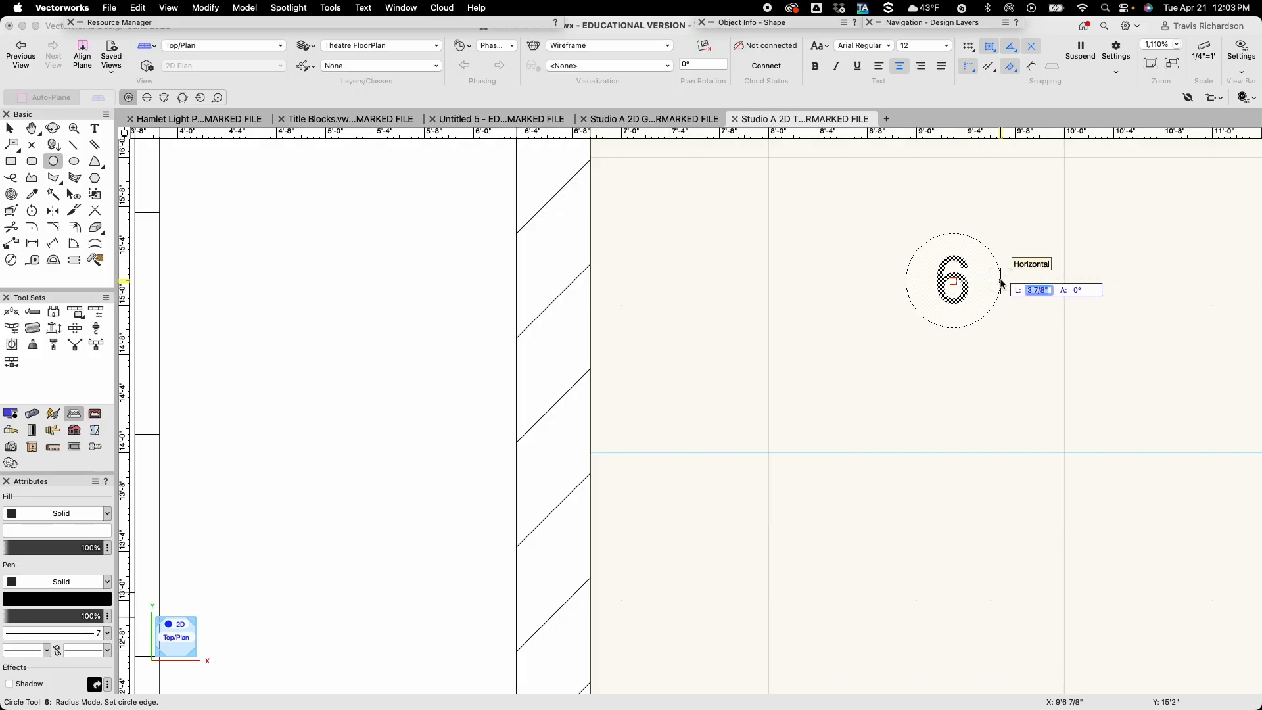
text(4)
key(Return)
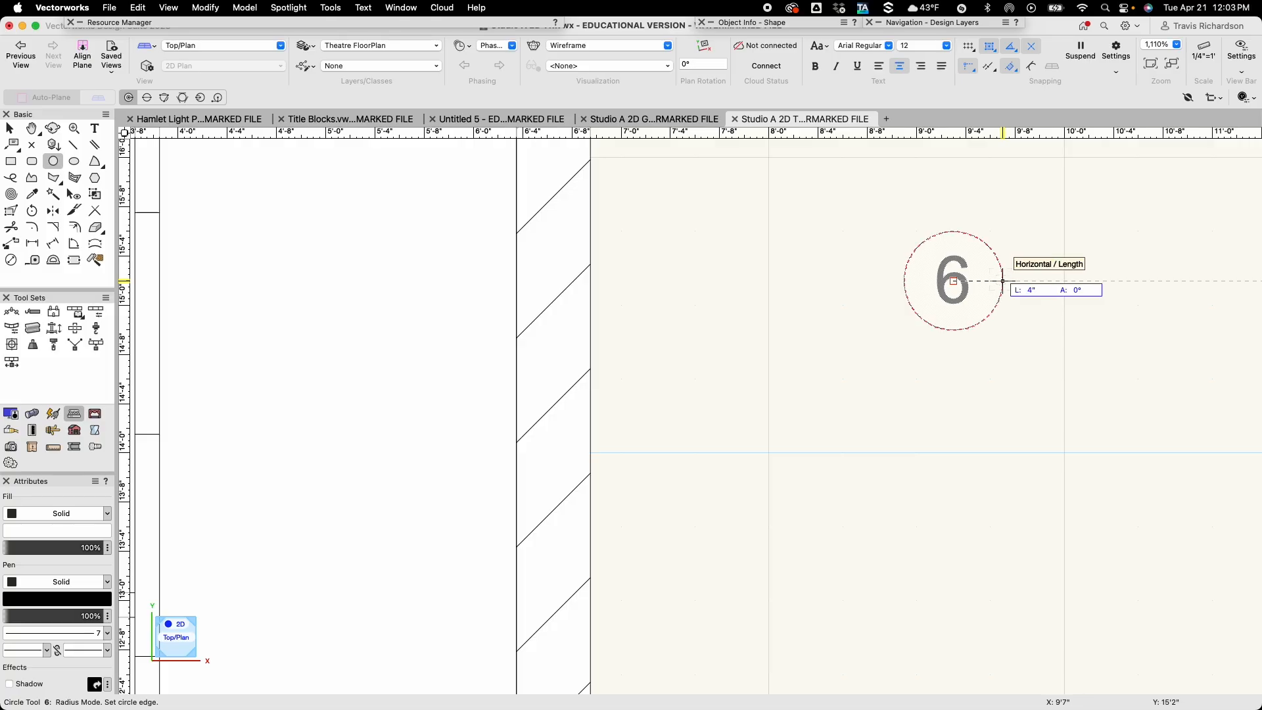
click(1002, 281)
key(x)
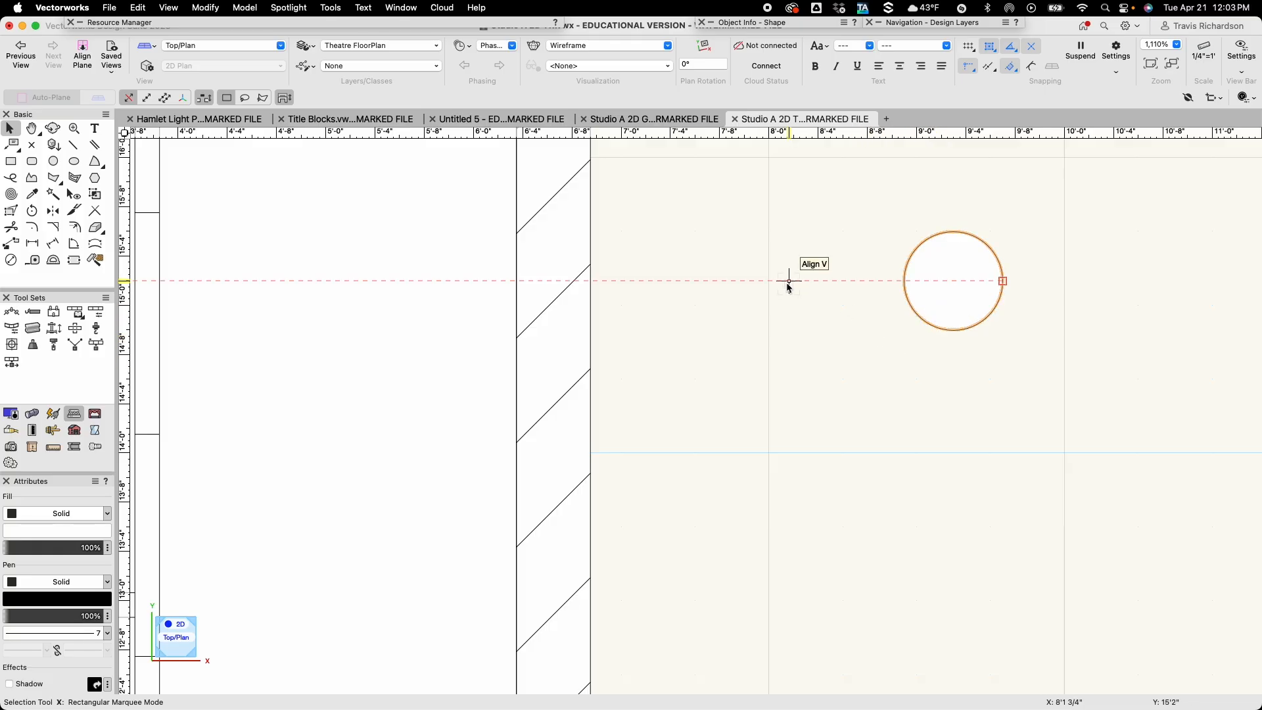
Send the circle to the back behind the 6, and group the circle with the number.
click(205, 8)
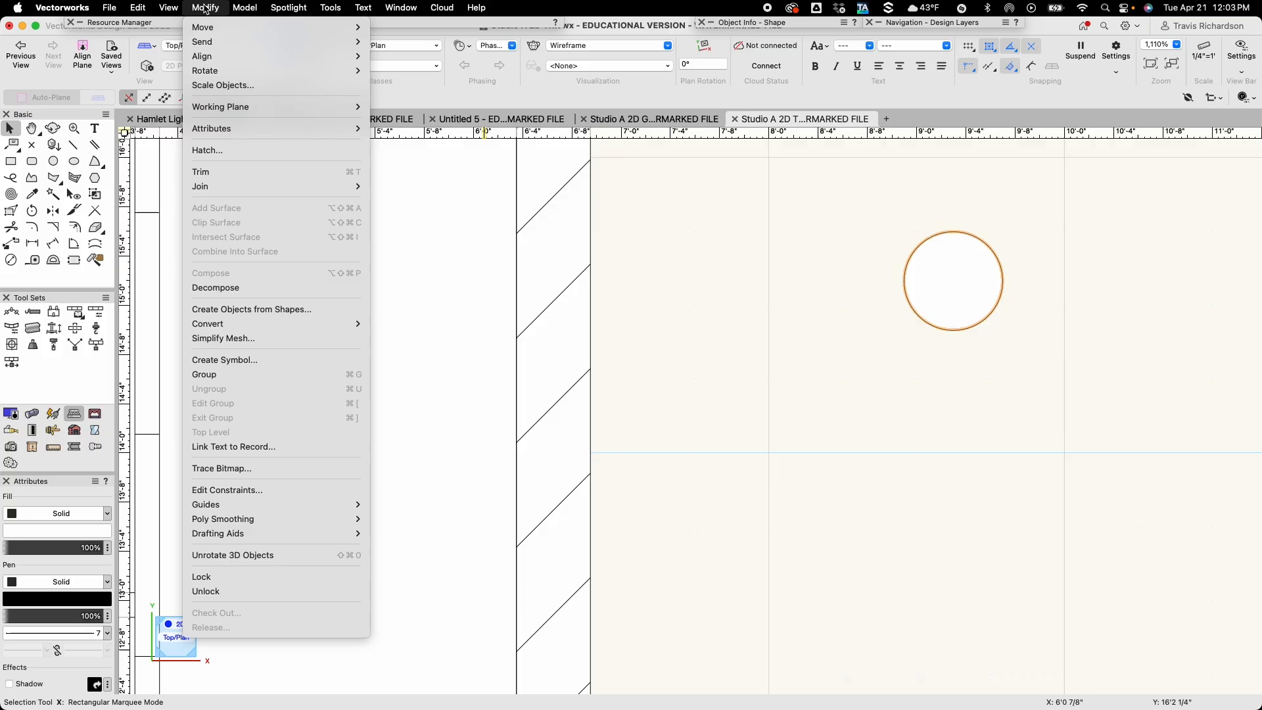
mouse_move(216, 44)
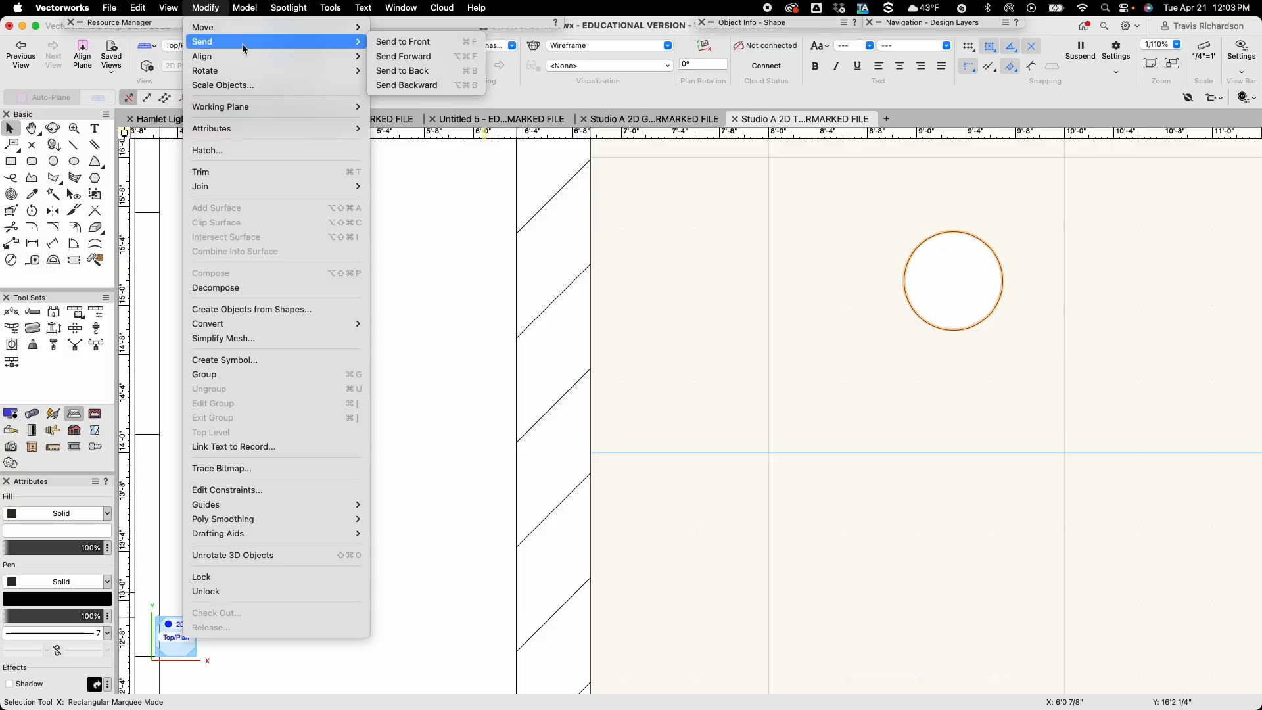
click(418, 72)
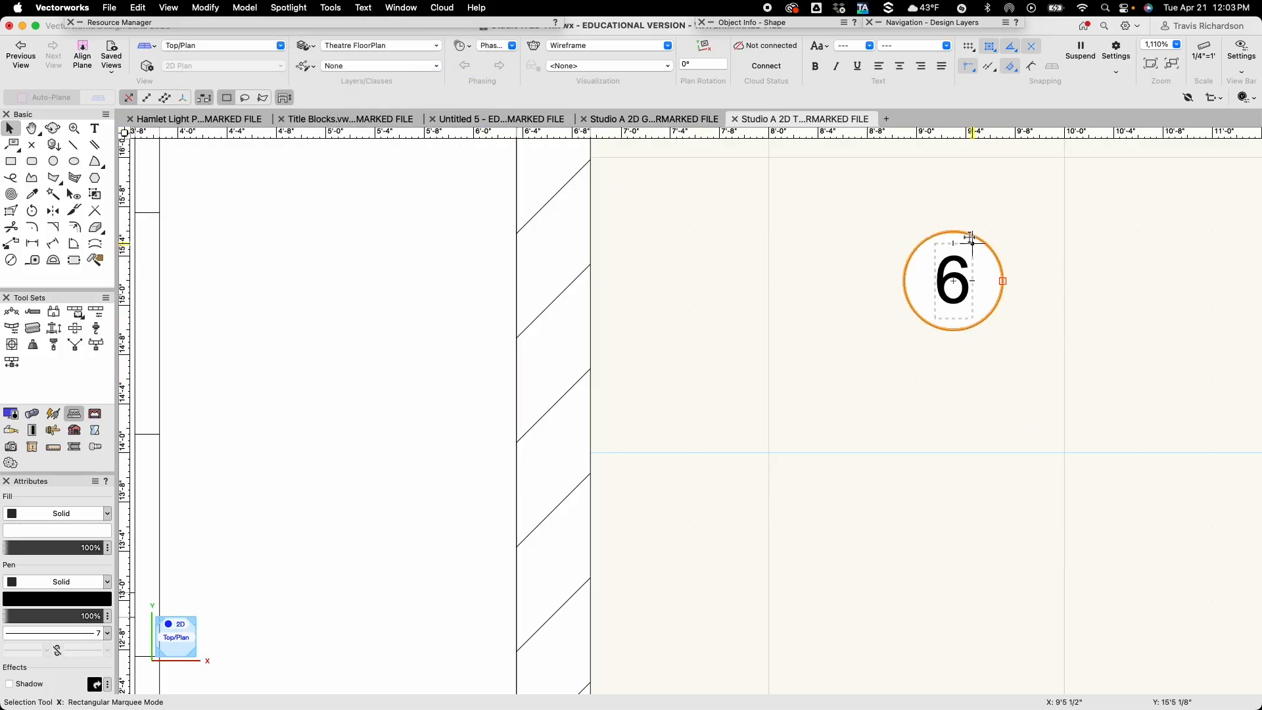
click(870, 236)
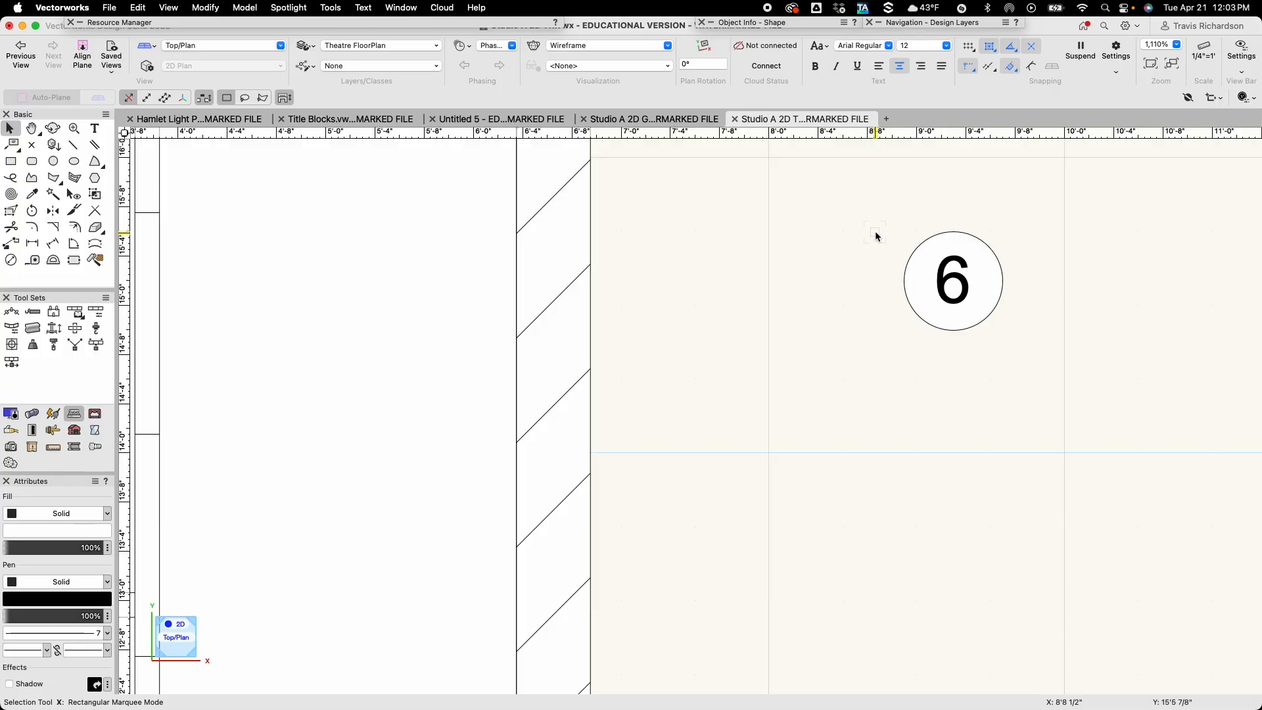
drag(880, 212, 1029, 363)
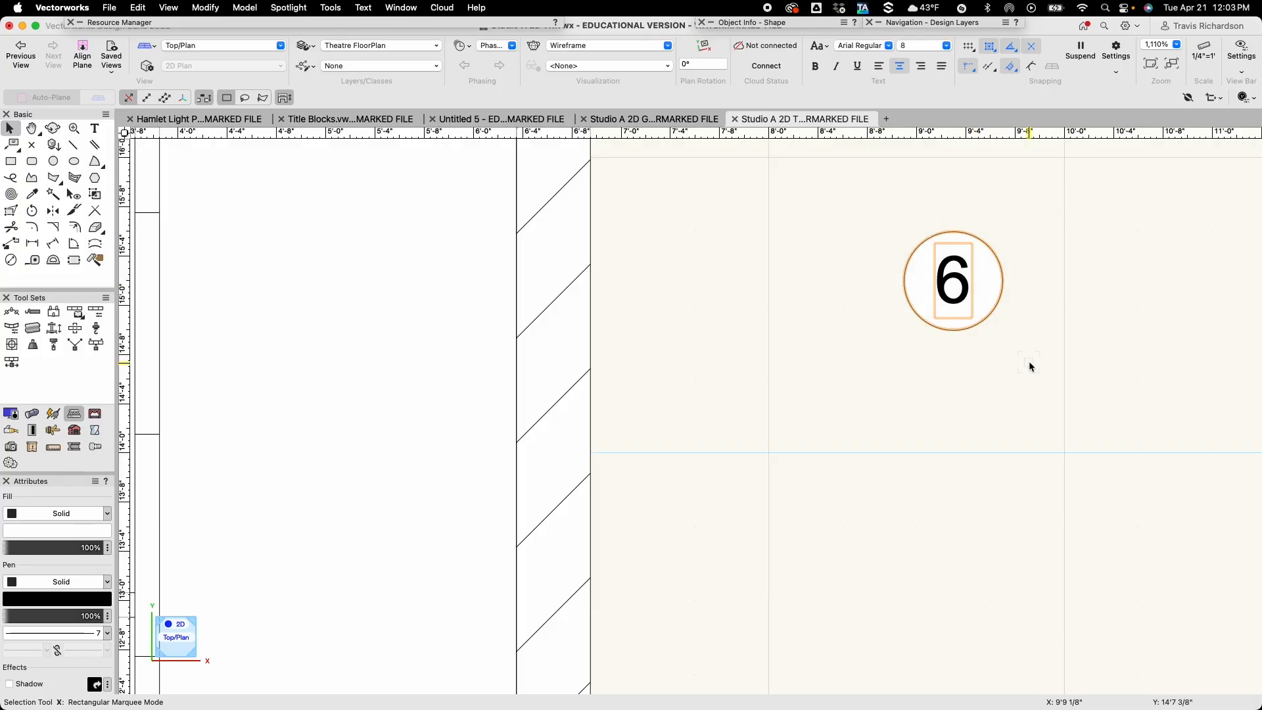
key(super+g)
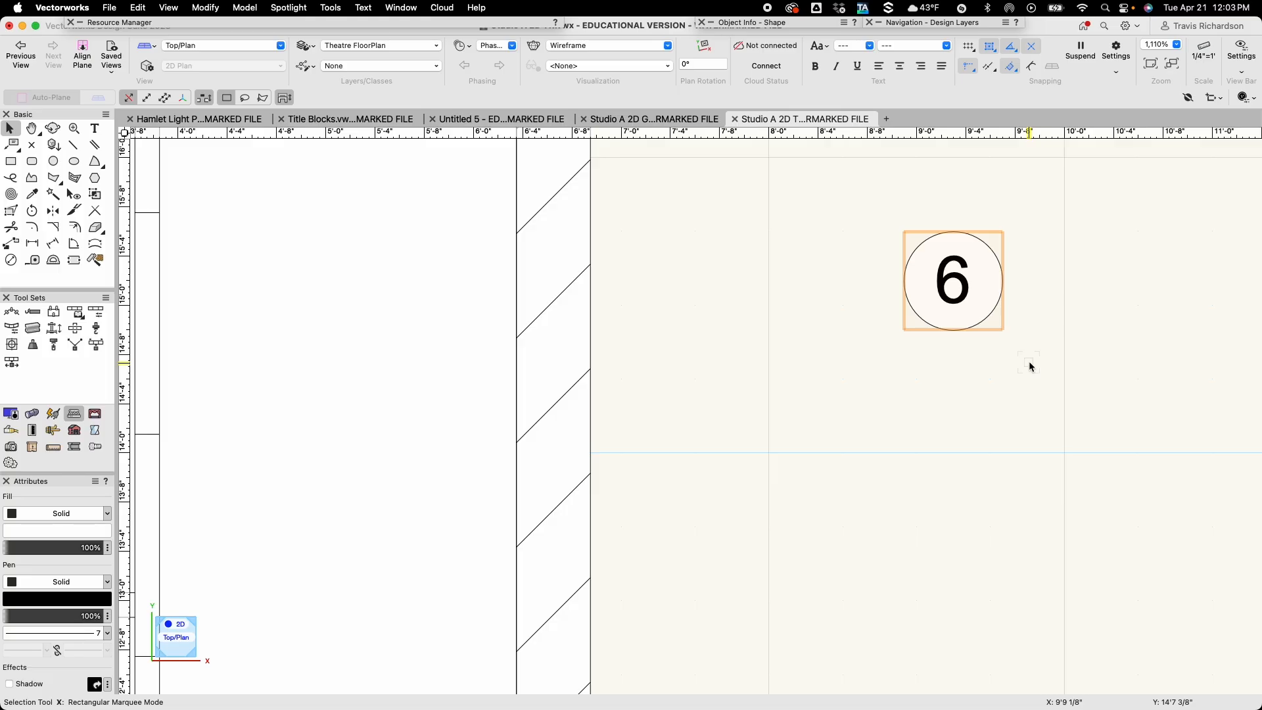
Move the circled 6 group into the right end of the lower 3'9" by 1' rectangle.
scroll(1029, 366, down, 5)
scroll(1029, 365, down, 3)
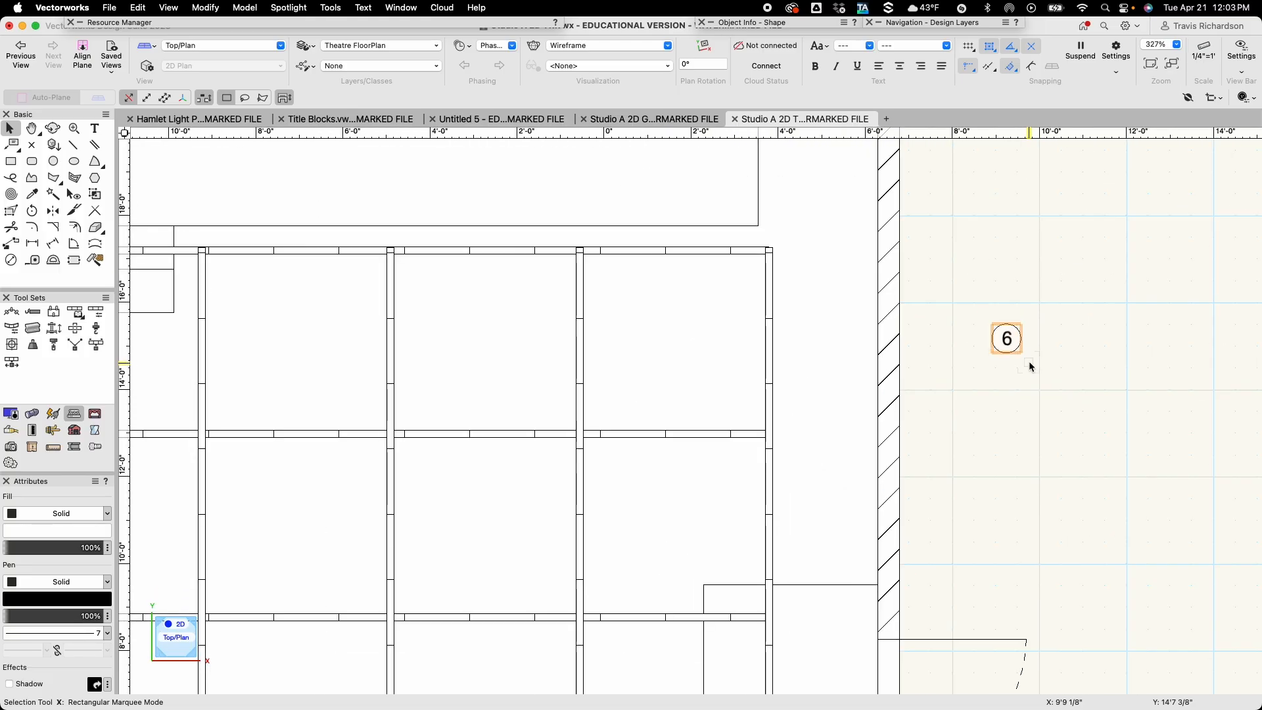
mouse_move(1010, 342)
mouse_down()
mouse_move(361, 350)
mouse_move(296, 303)
mouse_move(349, 388)
mouse_move(516, 437)
mouse_up()
scroll(281, 308, up, 10)
key(h)
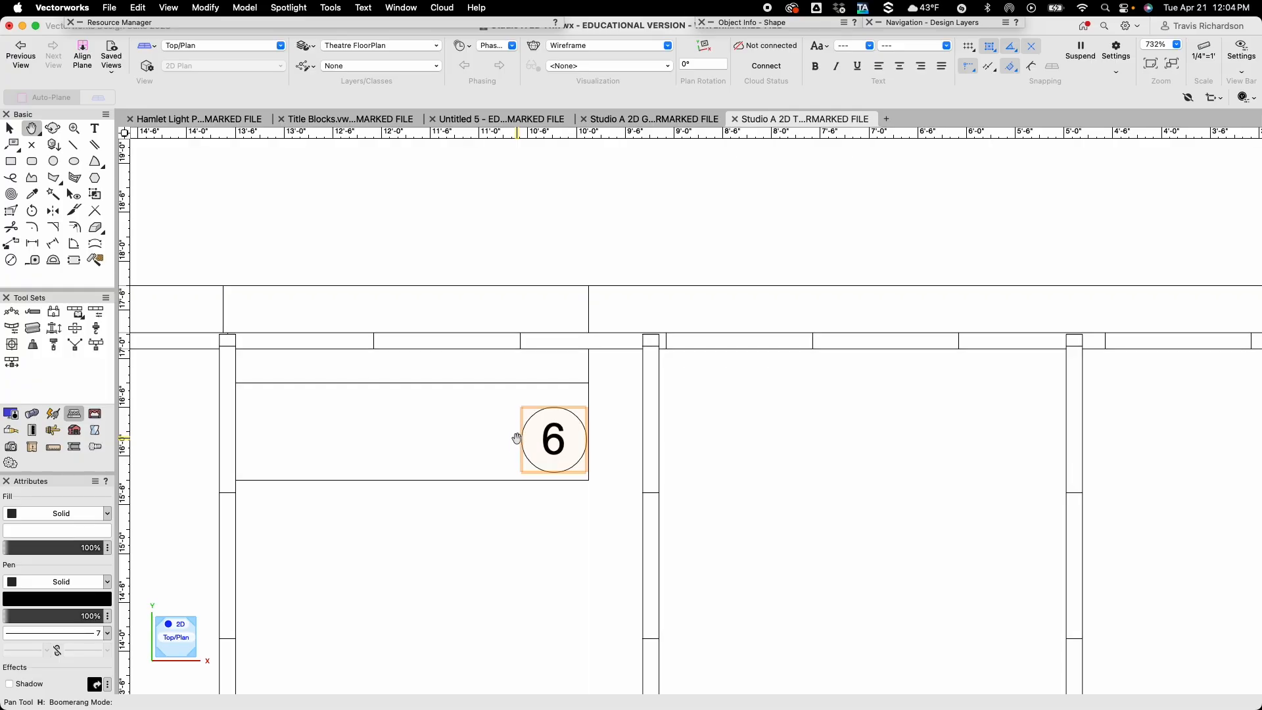
key(x)
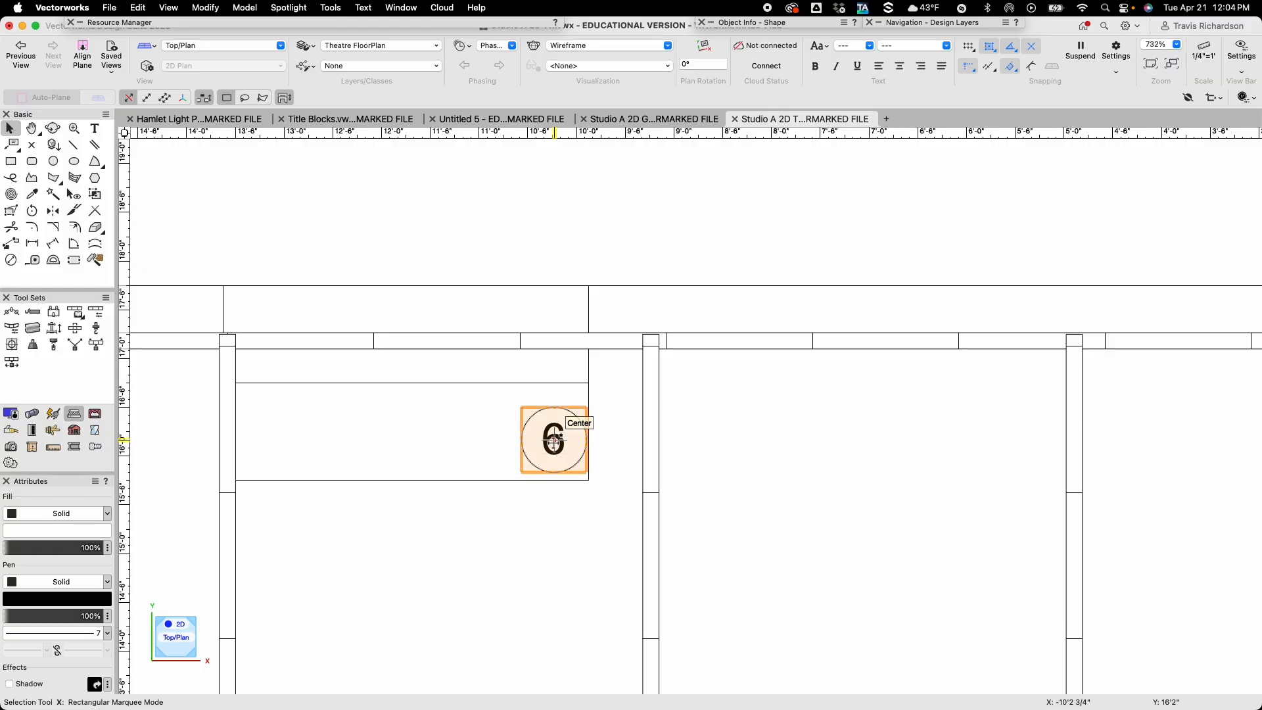
Duplicate the circled 6 straight up into the right end of the upper 3'9" by 1' rectangle.
drag(554, 440, 552, 386)
alt+drag(555, 358, 554, 354)
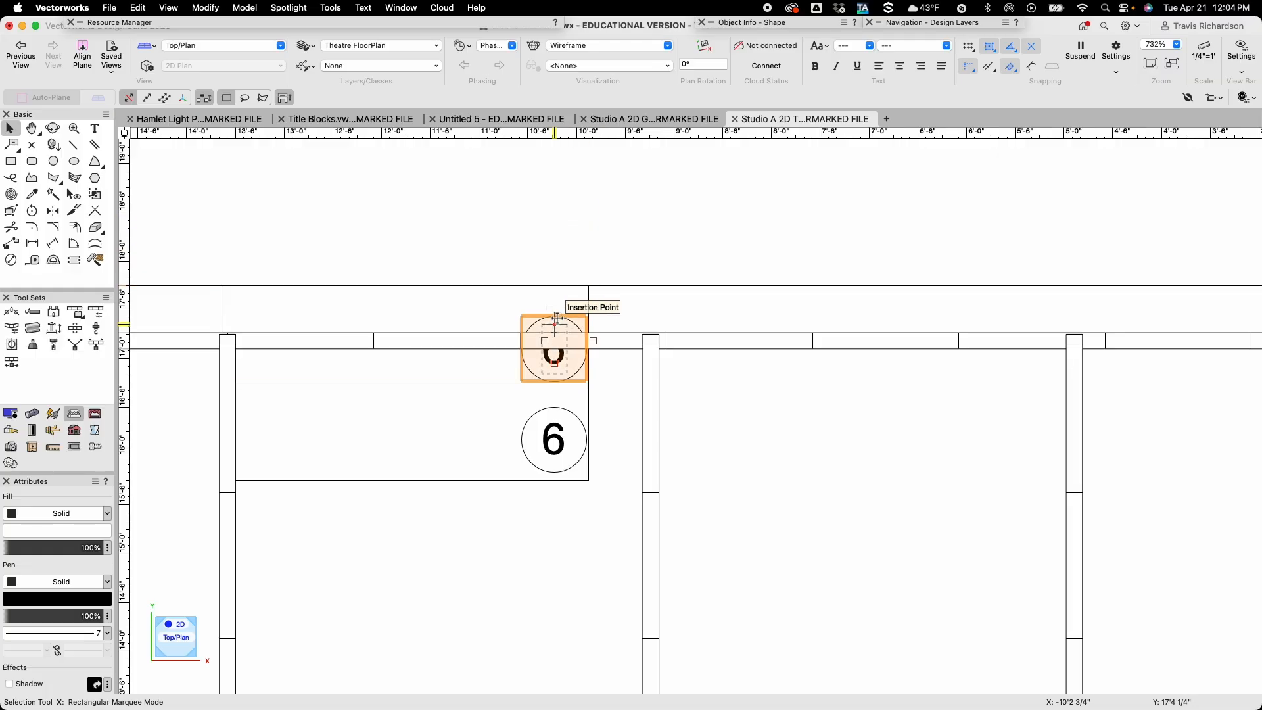
mouse_move(554, 316)
mouse_down()
mouse_move(552, 290)
mouse_move(552, 315)
mouse_up()
scroll(552, 313, up, 3)
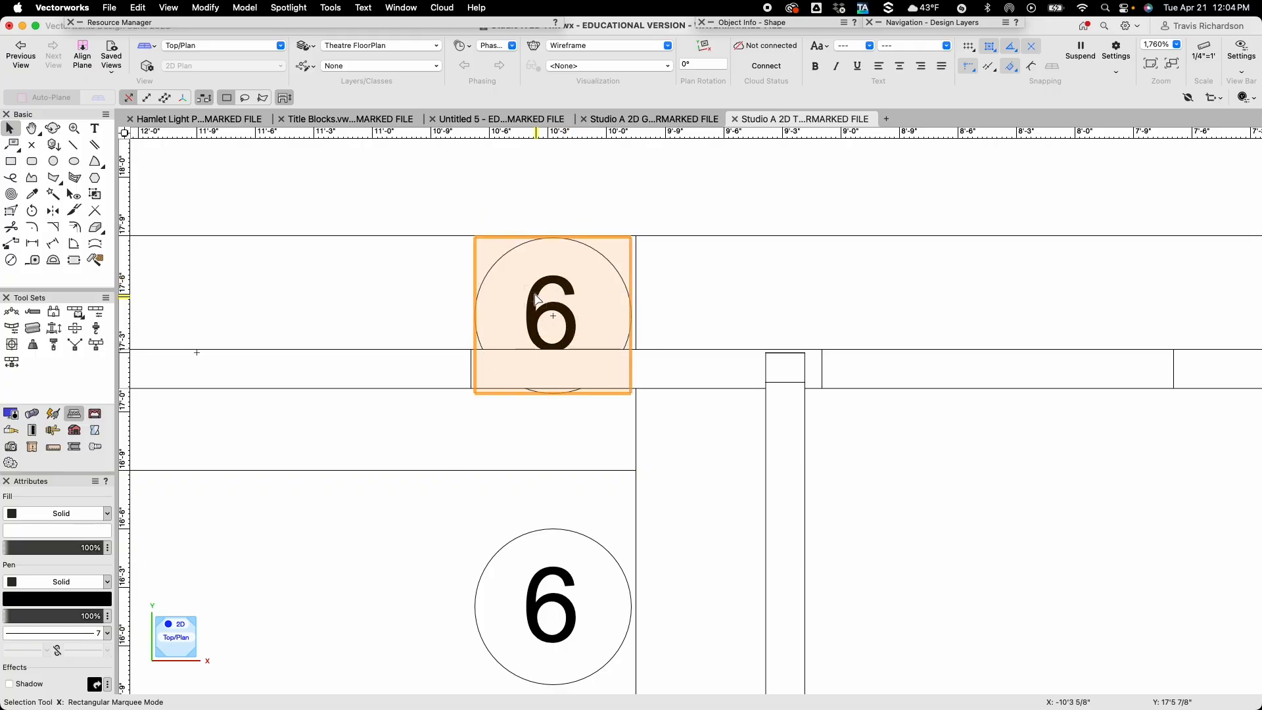
Edit the upper circled label's group to change its number to 12, and exit the group.
double_click(564, 289)
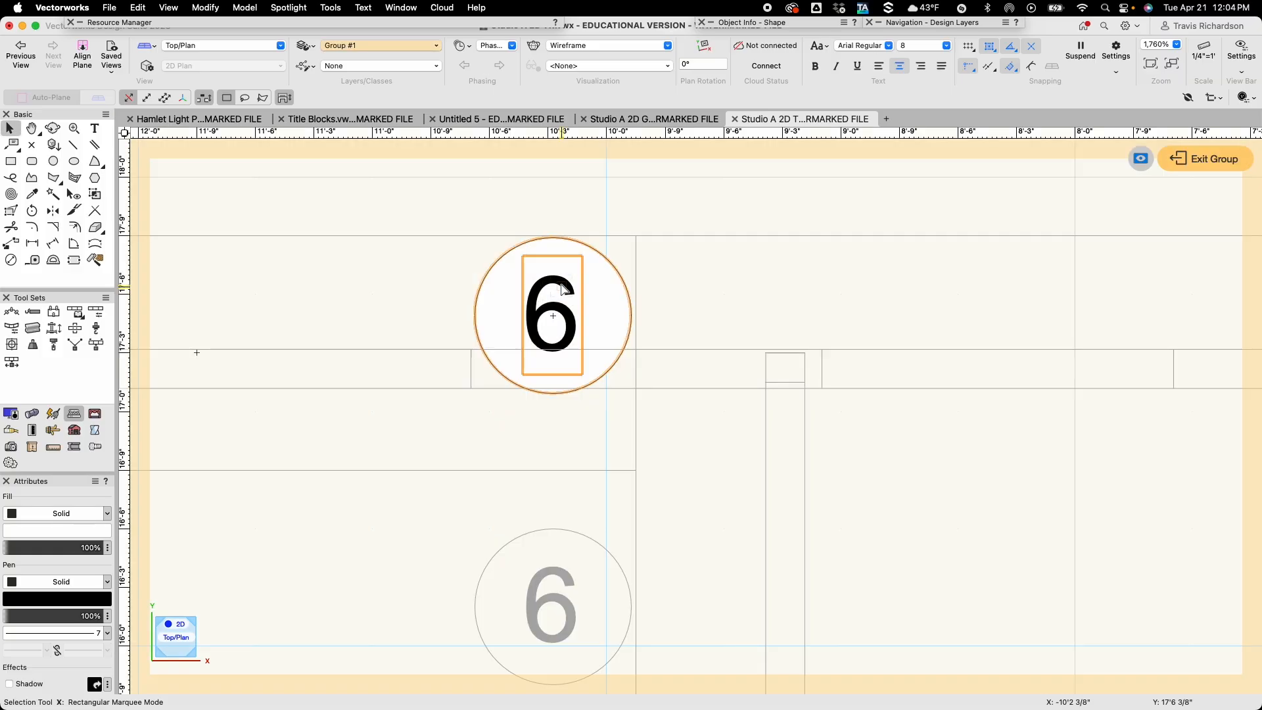
click(787, 298)
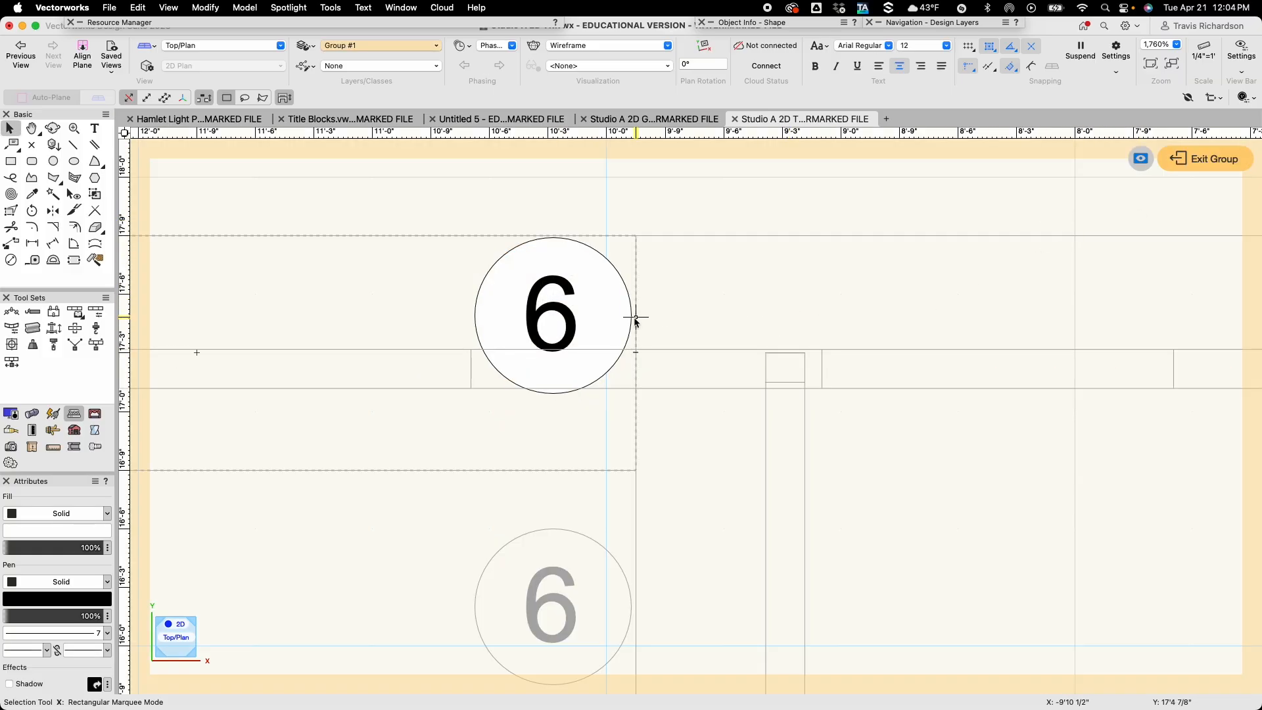
double_click(552, 315)
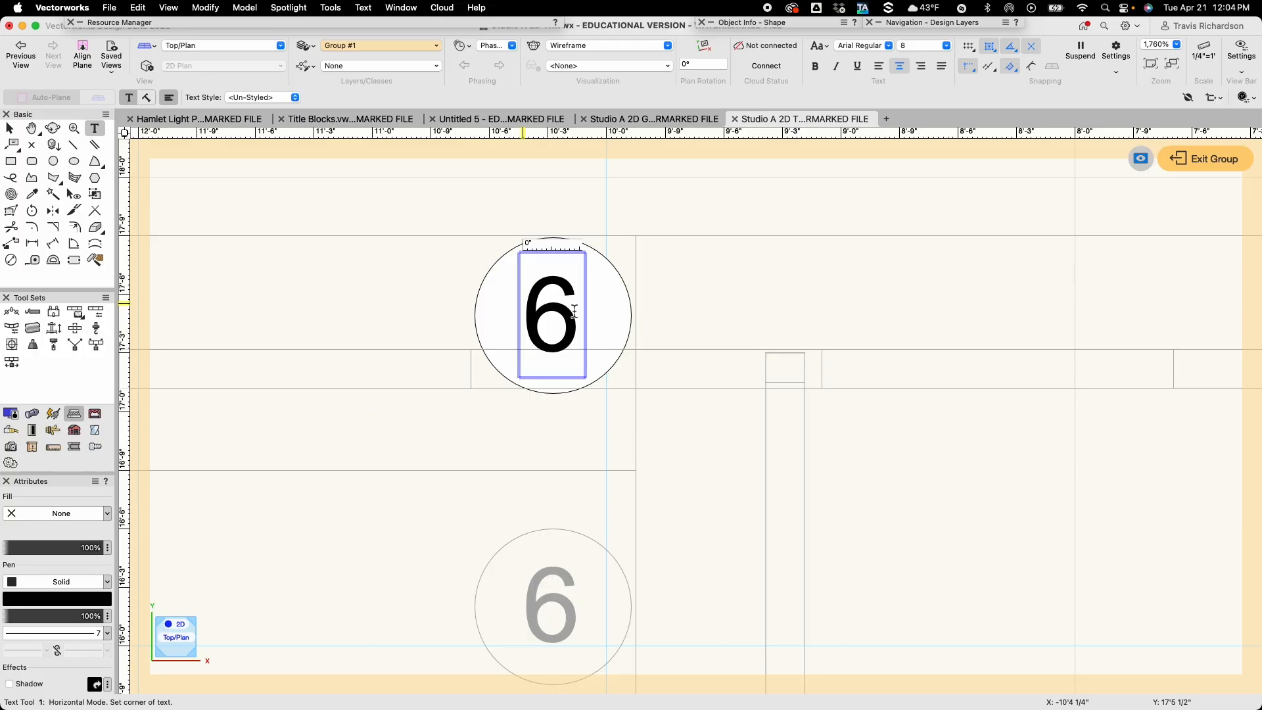
double_click(545, 312)
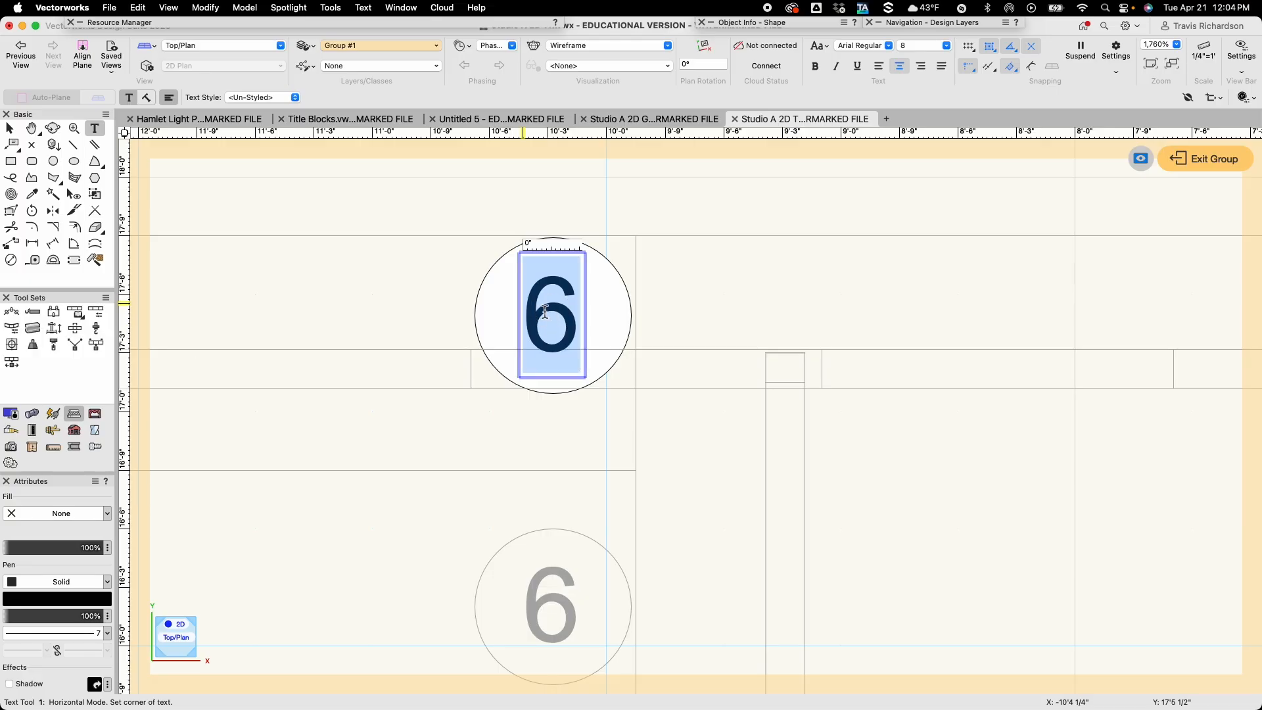
text(12)
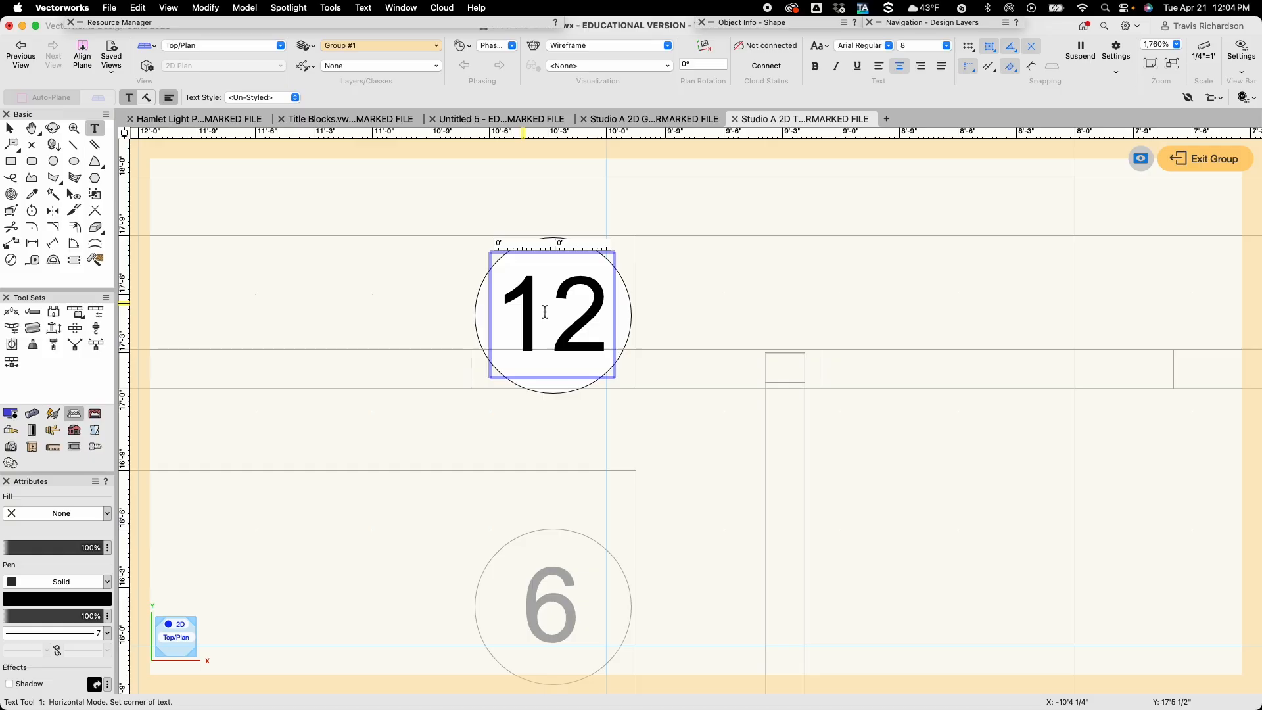
key(Escape)
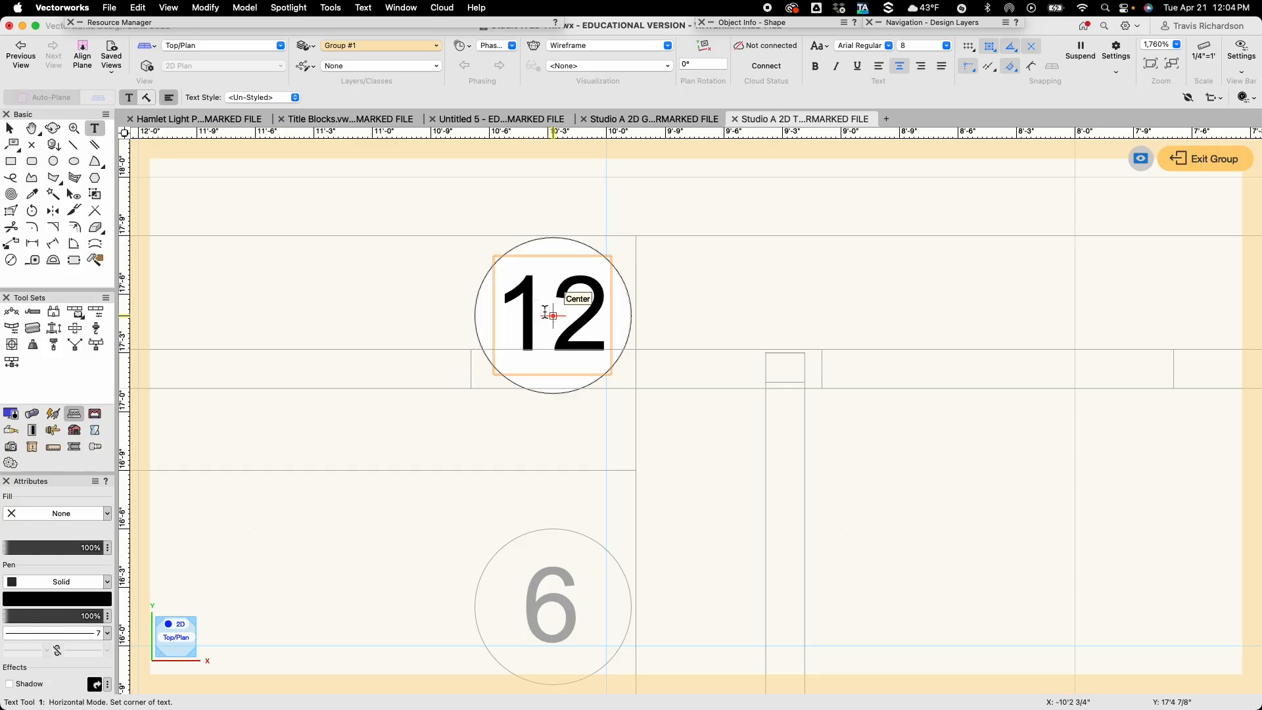
key(x)
click(767, 325)
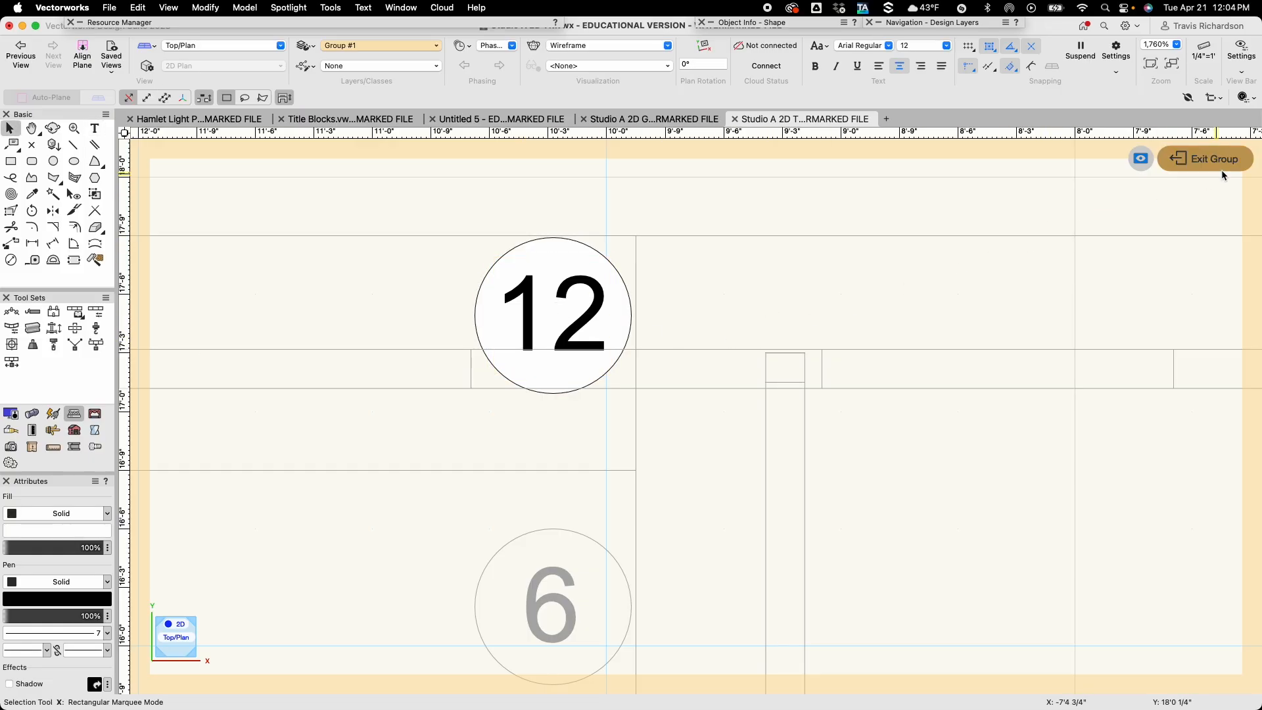
click(1206, 160)
Duplicate the circled 12 straight up, just above the upper 3'9" by 1' rectangle.
scroll(834, 299, down, 3)
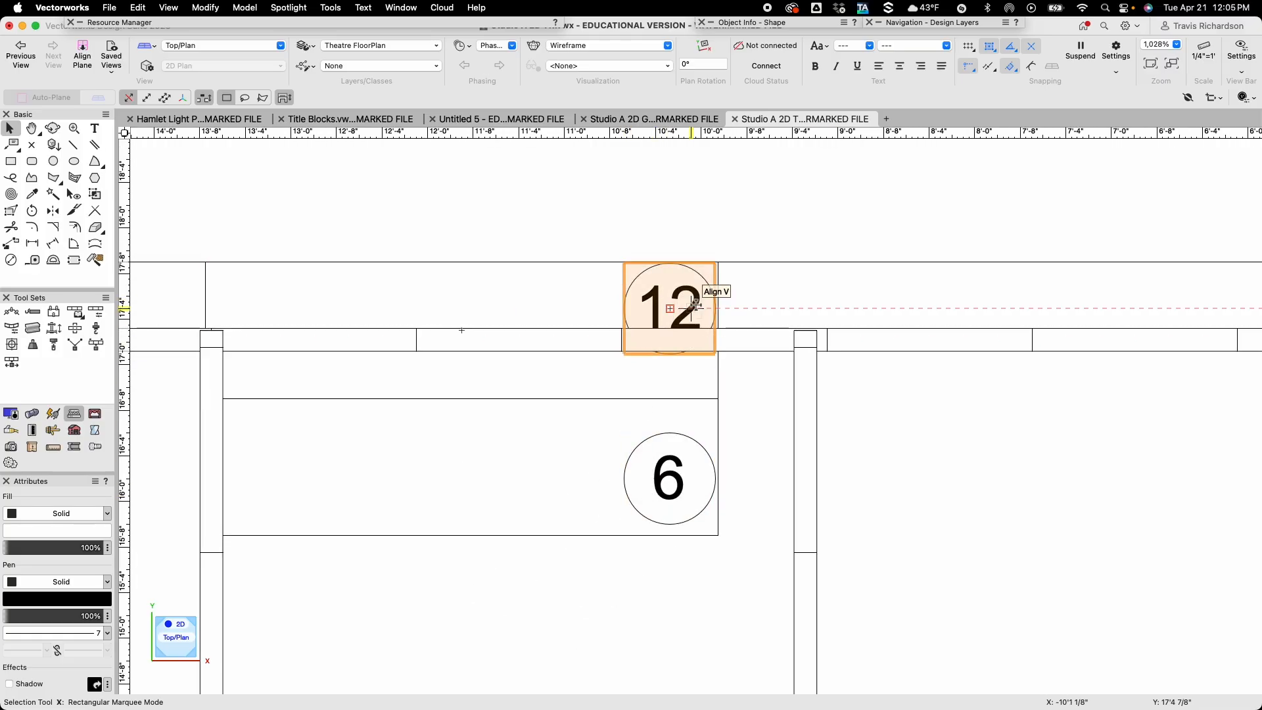
scroll(756, 297, down, 5)
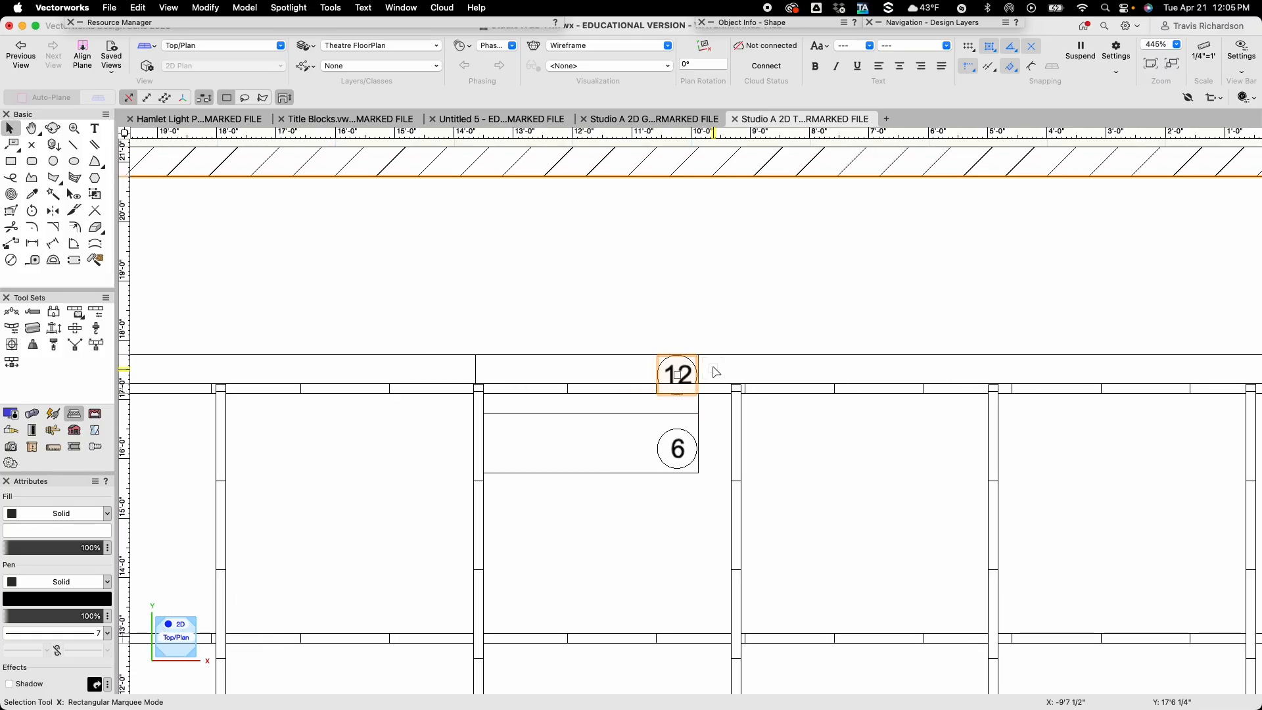
scroll(715, 372, down, 1)
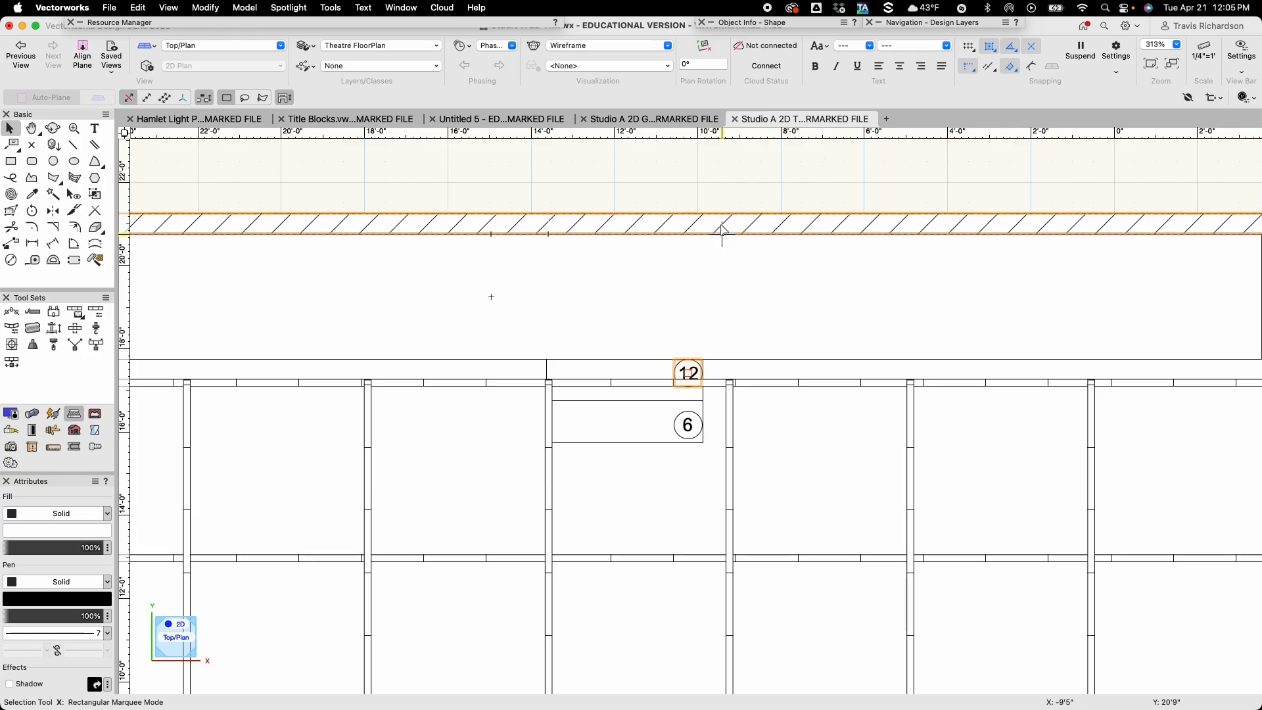
scroll(713, 372, up, 3)
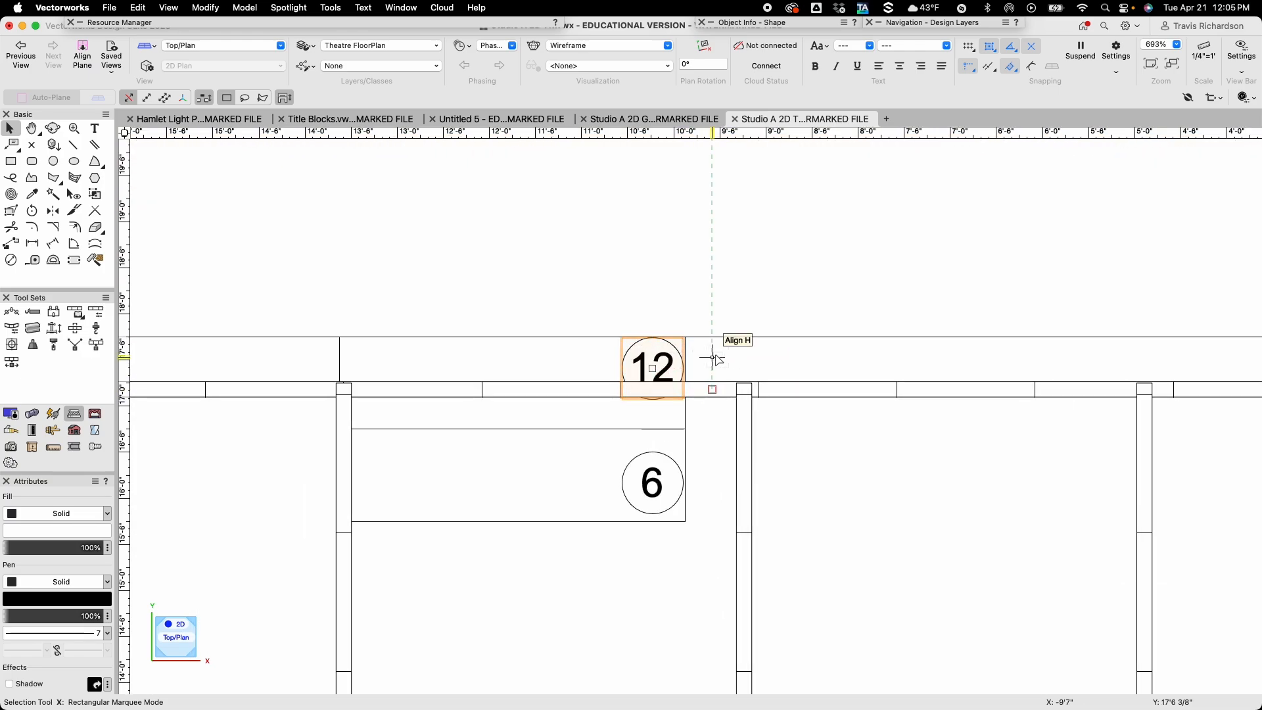
drag(652, 368, 651, 299)
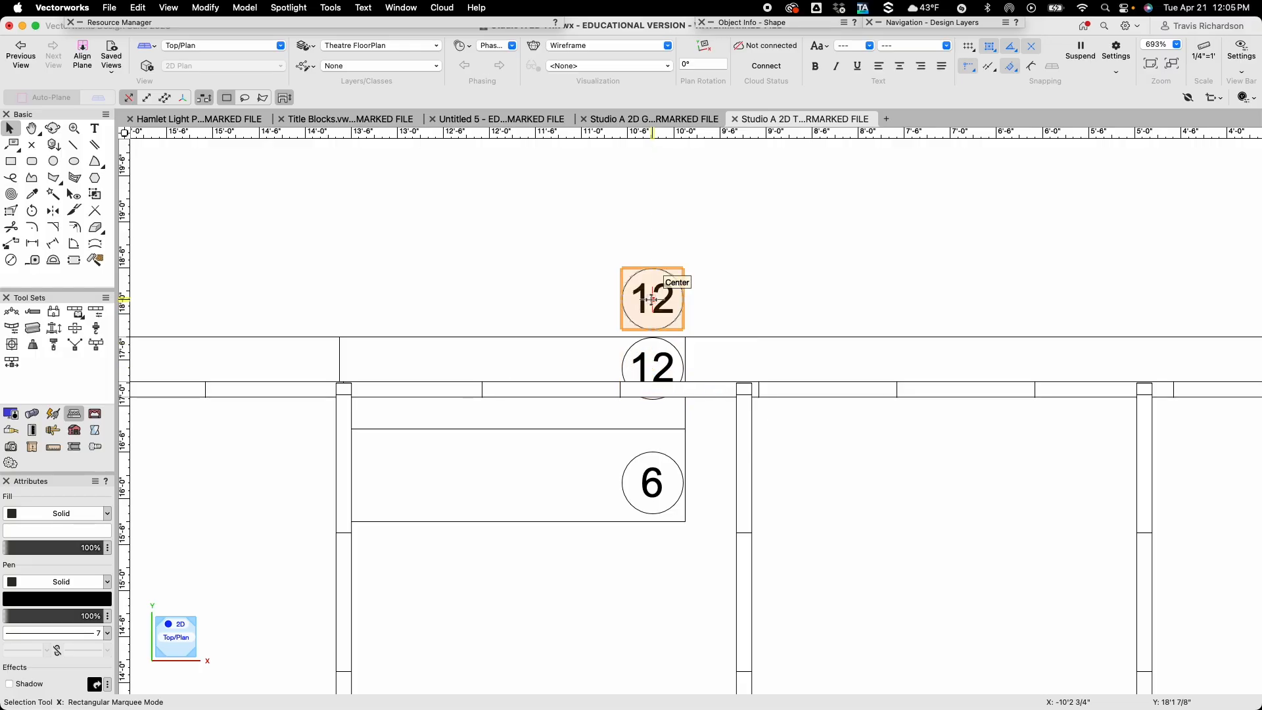
Edit the topmost circled label's group to change its number to 18, and exit the group.
double_click(652, 300)
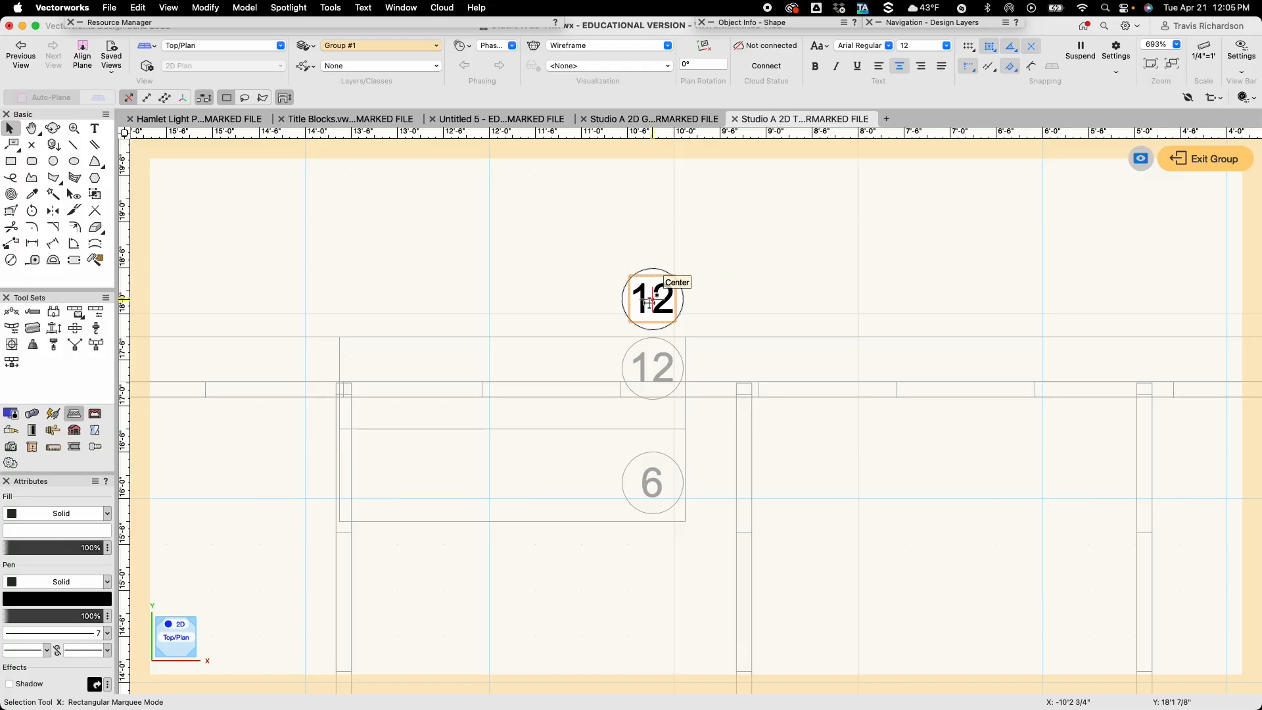
double_click(651, 302)
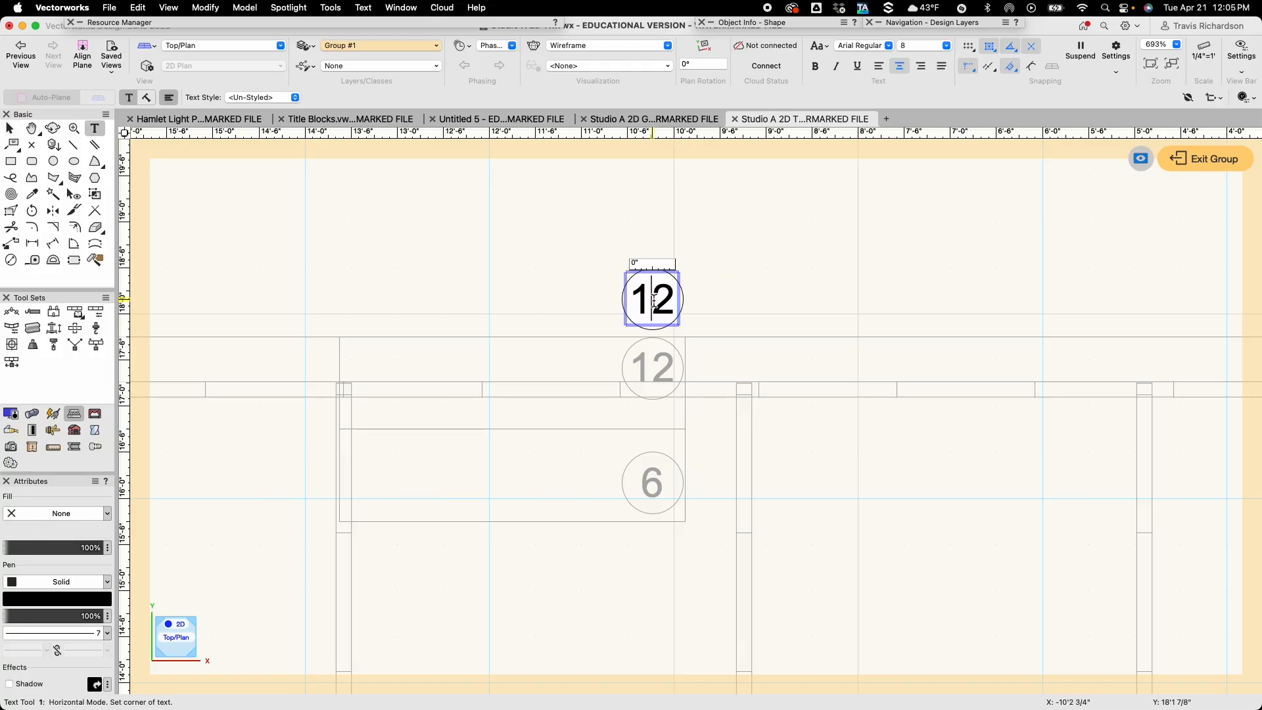
drag(654, 300, 668, 299)
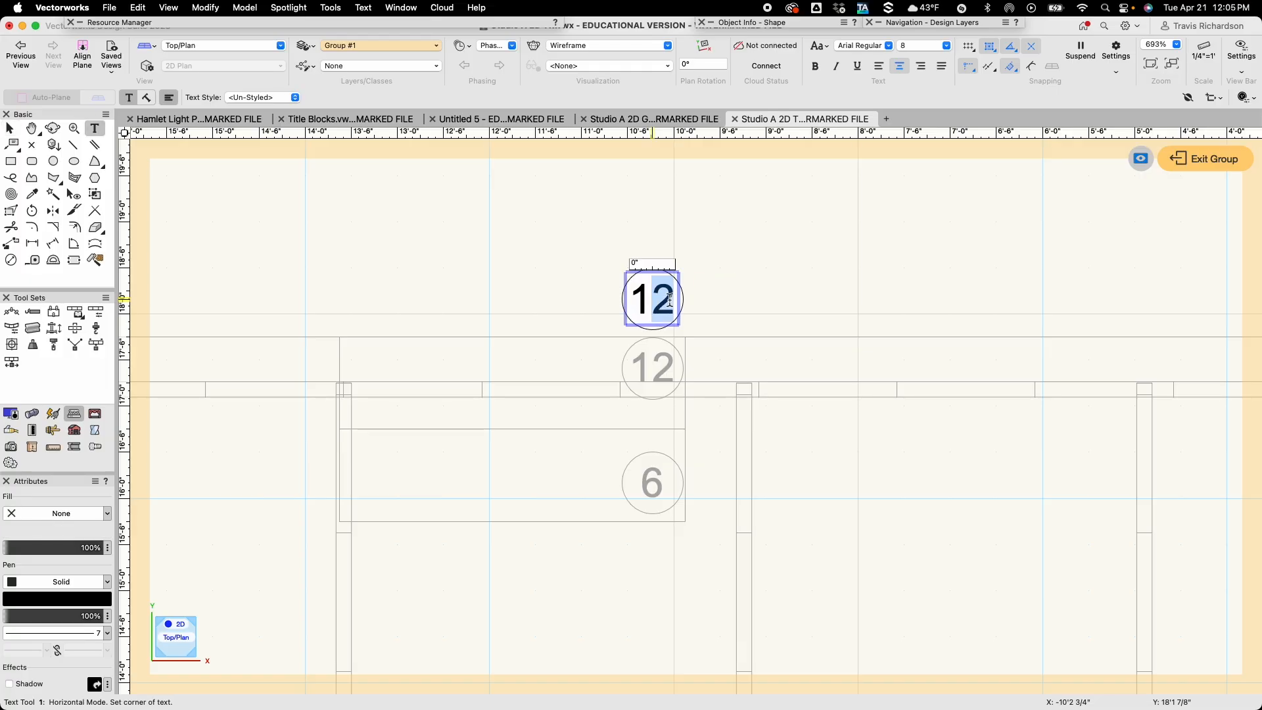
text(8)
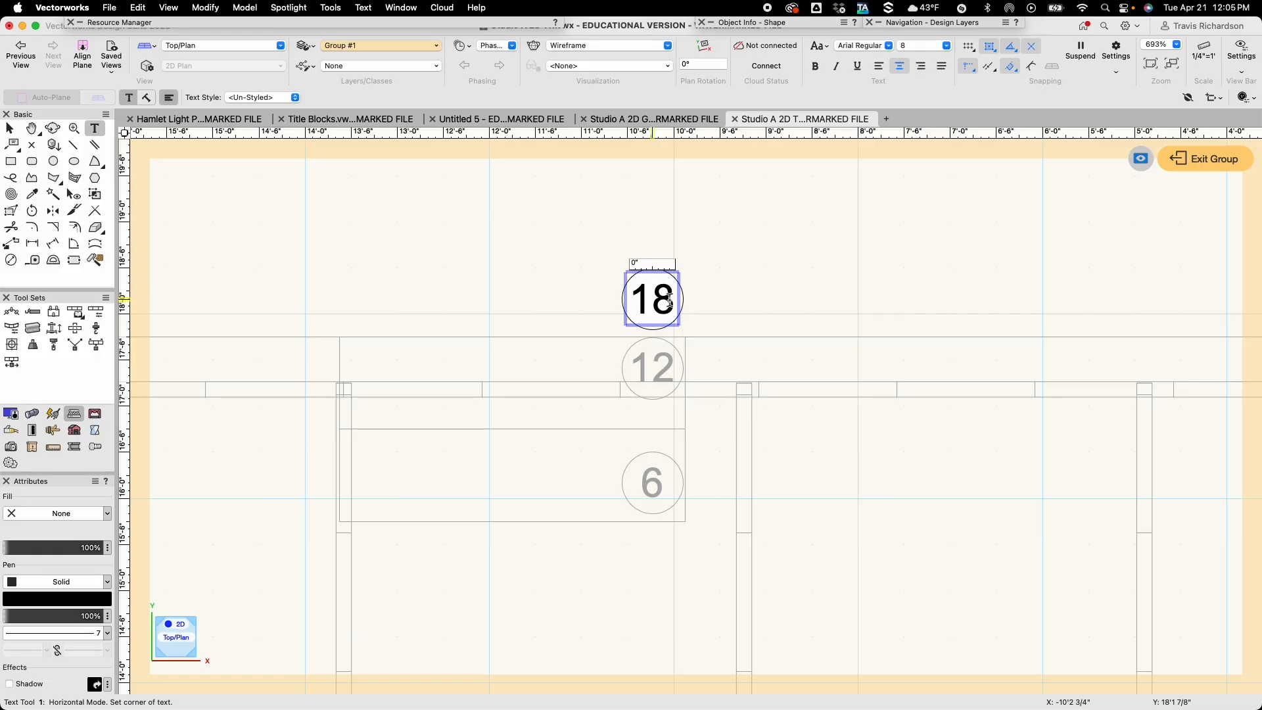
key(Escape)
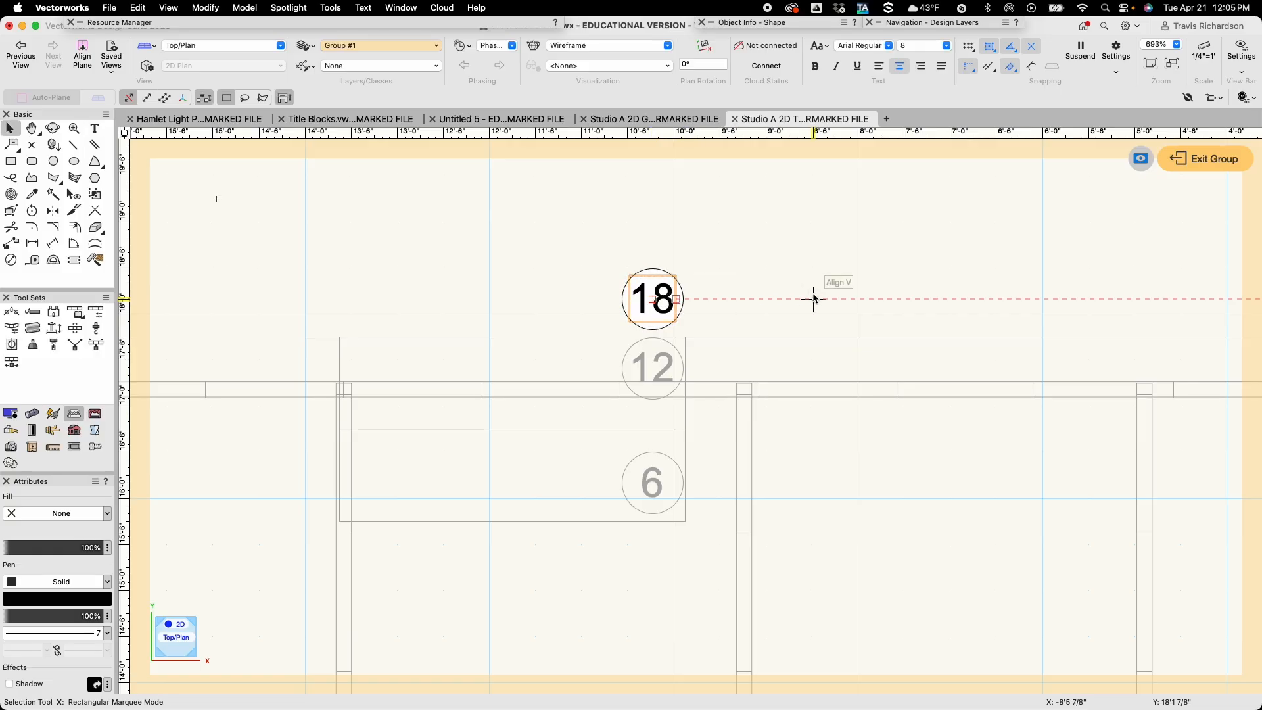
click(1212, 165)
Duplicate the circled 18 label onto the lower end of the platform along the left wall, just above its bottom edge.
scroll(795, 451, down, 5)
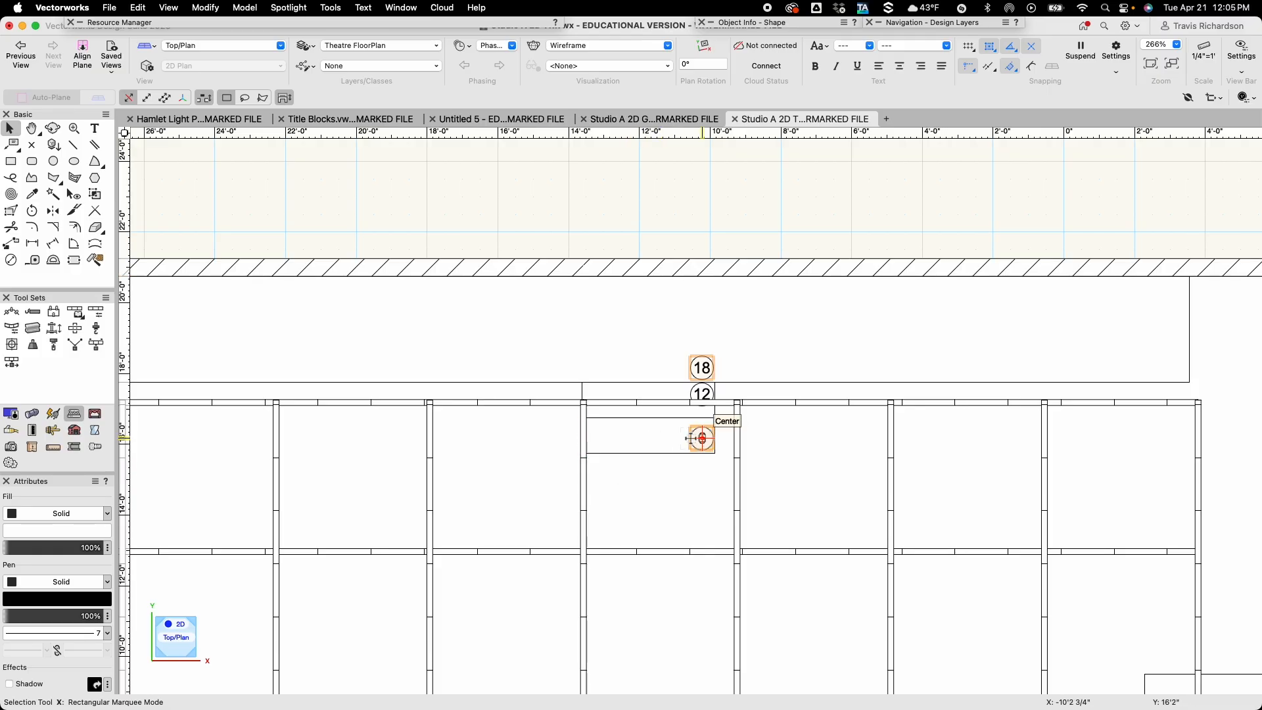
key(h)
drag(627, 216, 873, 181)
key(x)
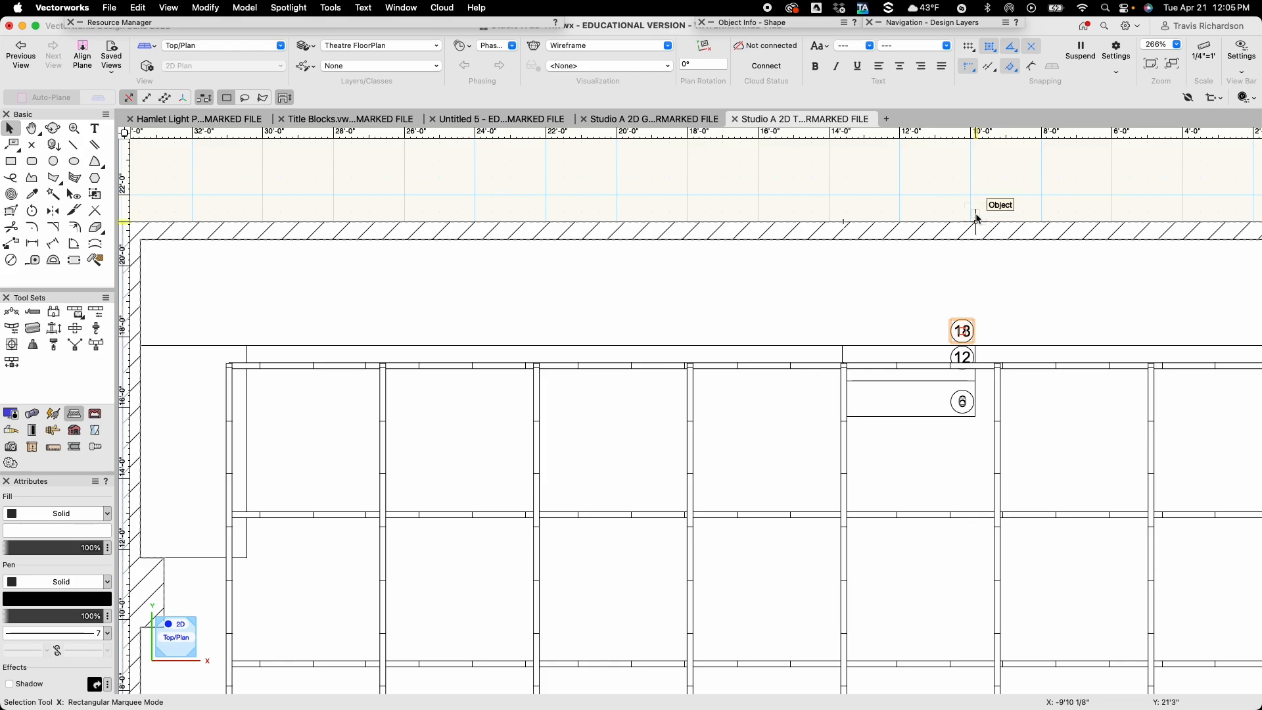
drag(949, 333, 189, 543)
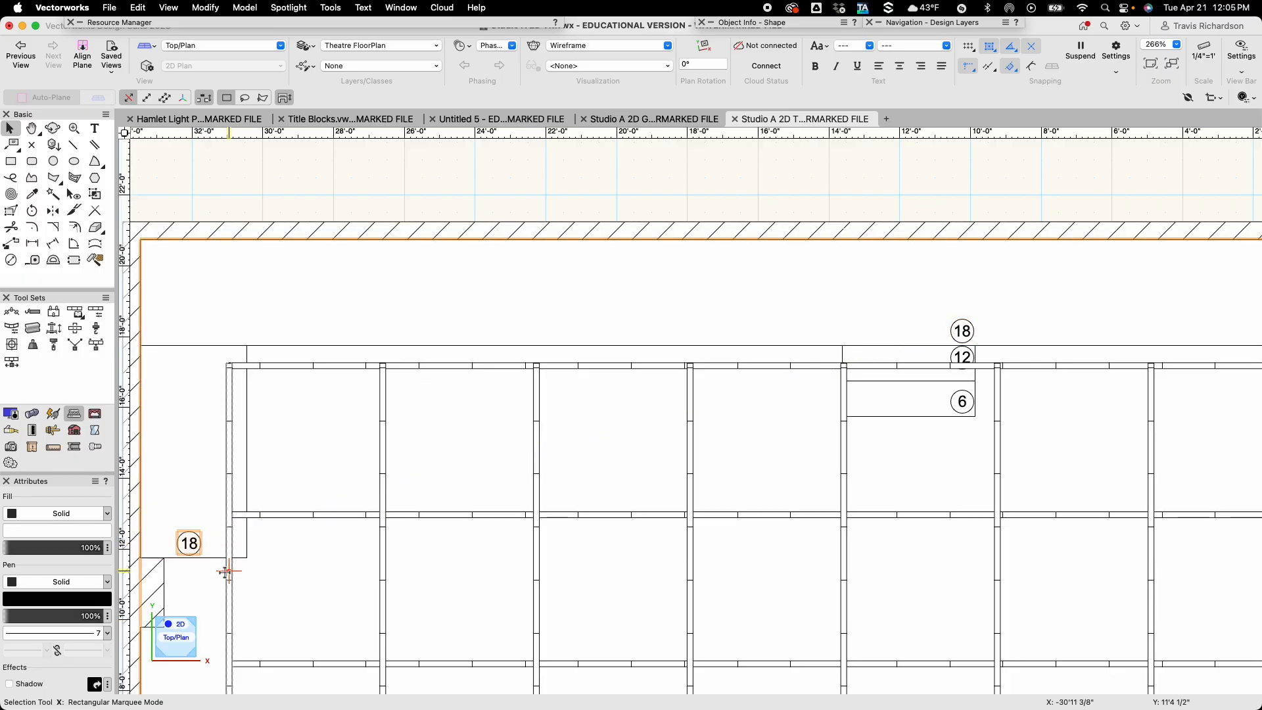
Draw a rectangle enclosing the whole Studio A floor plan, including the outer walls and all door swings.
scroll(788, 174, down, 2)
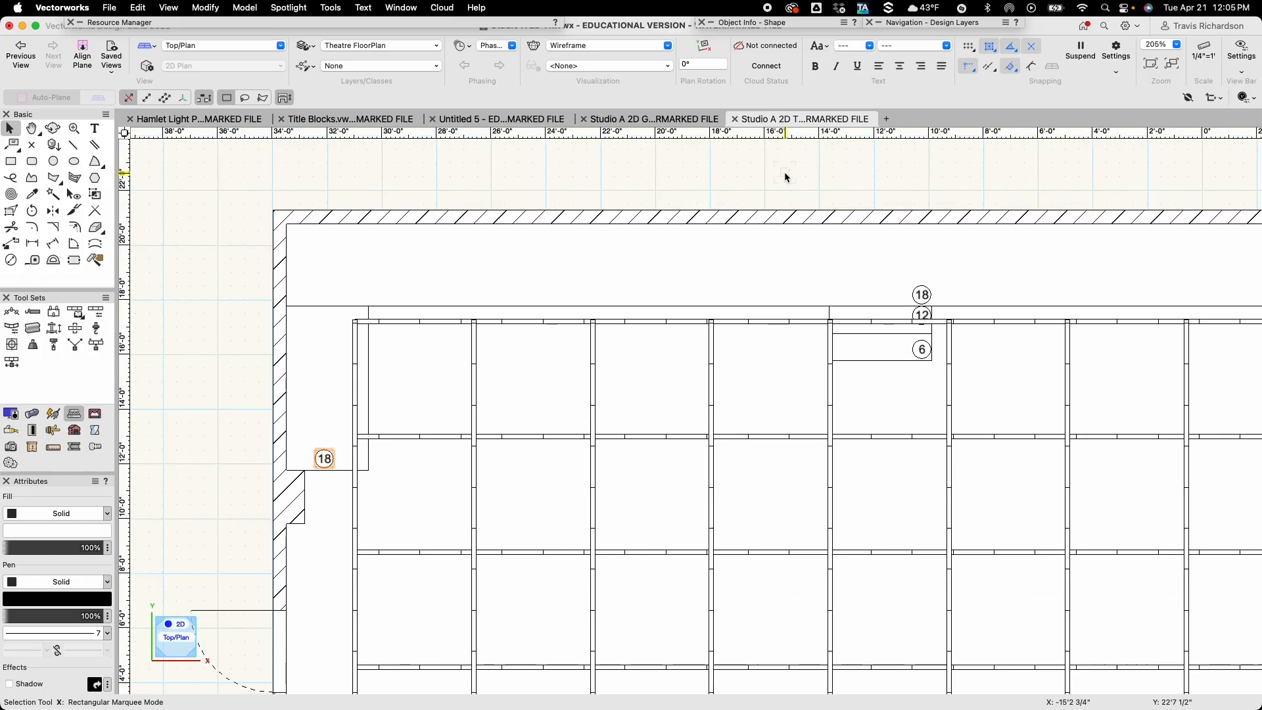
key(h)
drag(805, 173, 651, 160)
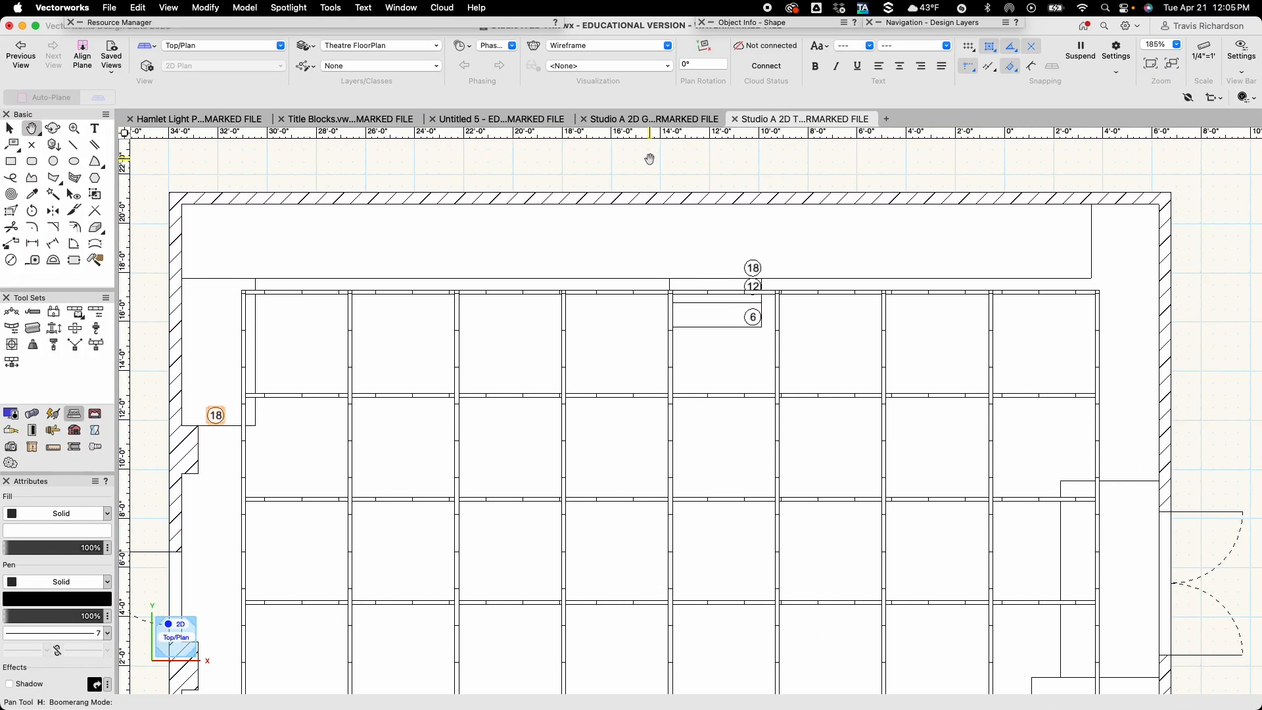
scroll(923, 185, down, 2)
drag(1158, 302, 1050, 277)
scroll(1077, 283, down, 1)
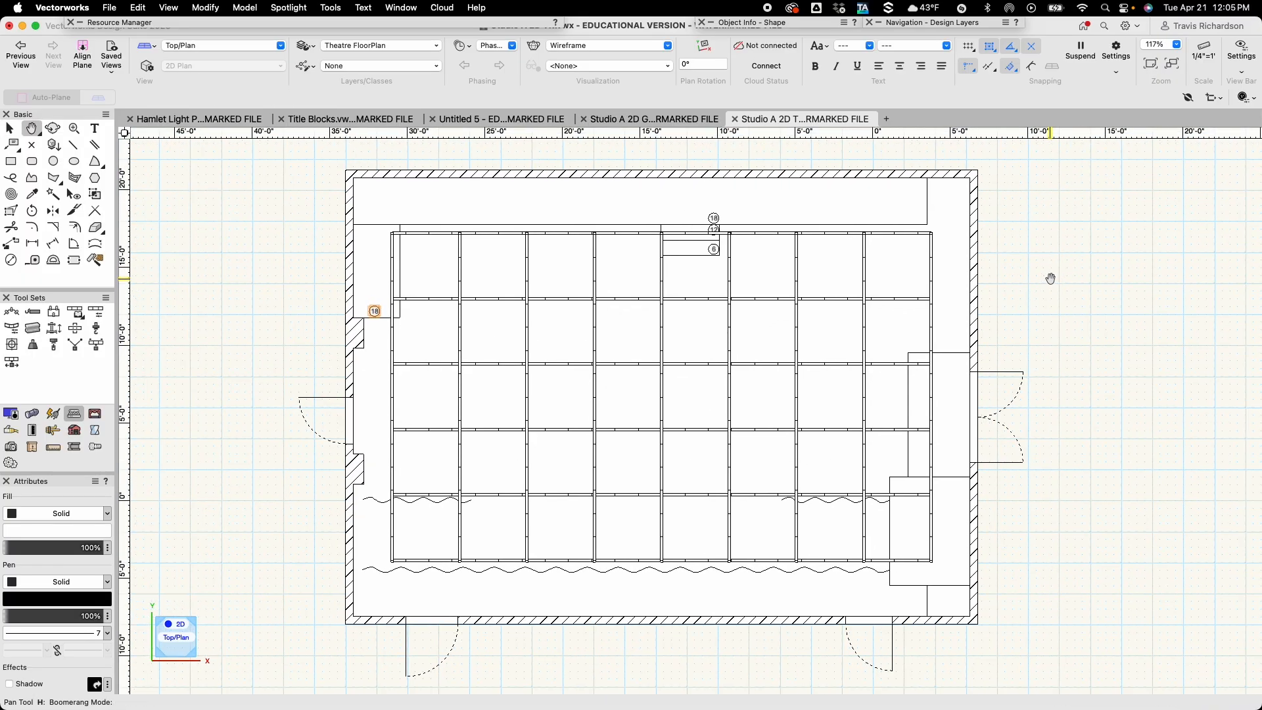
key(x)
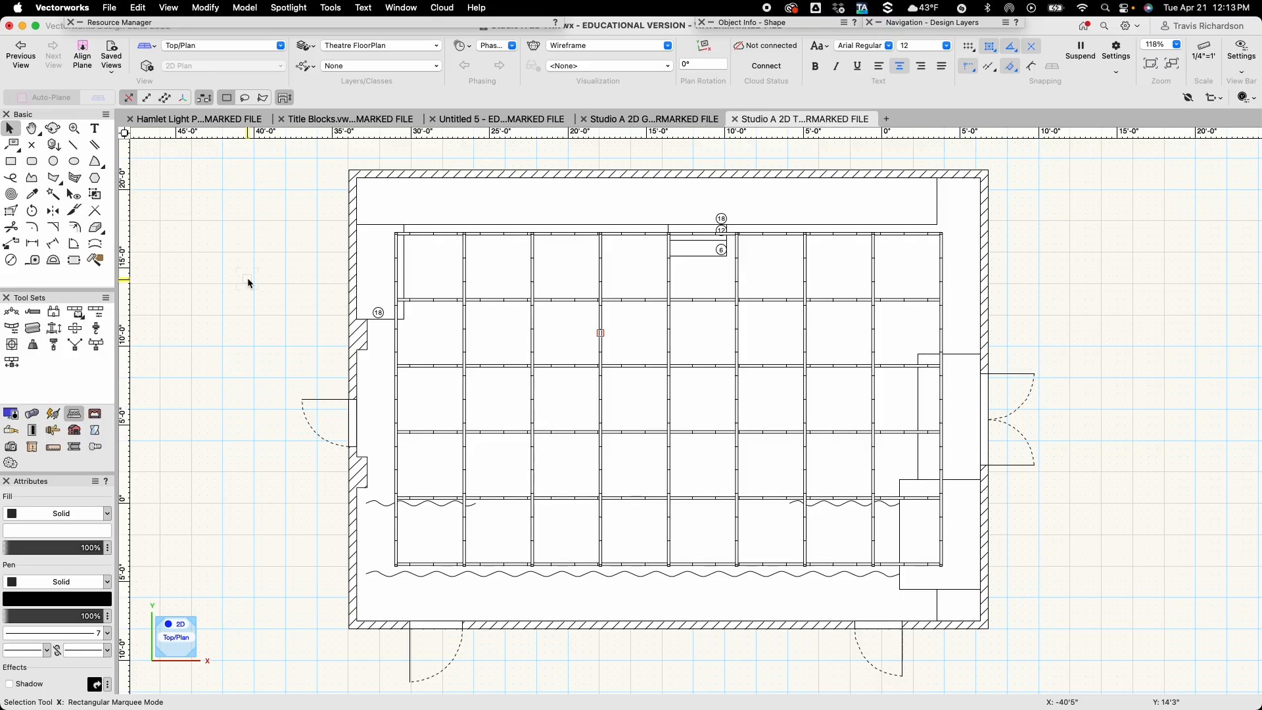
scroll(247, 278, down, 2)
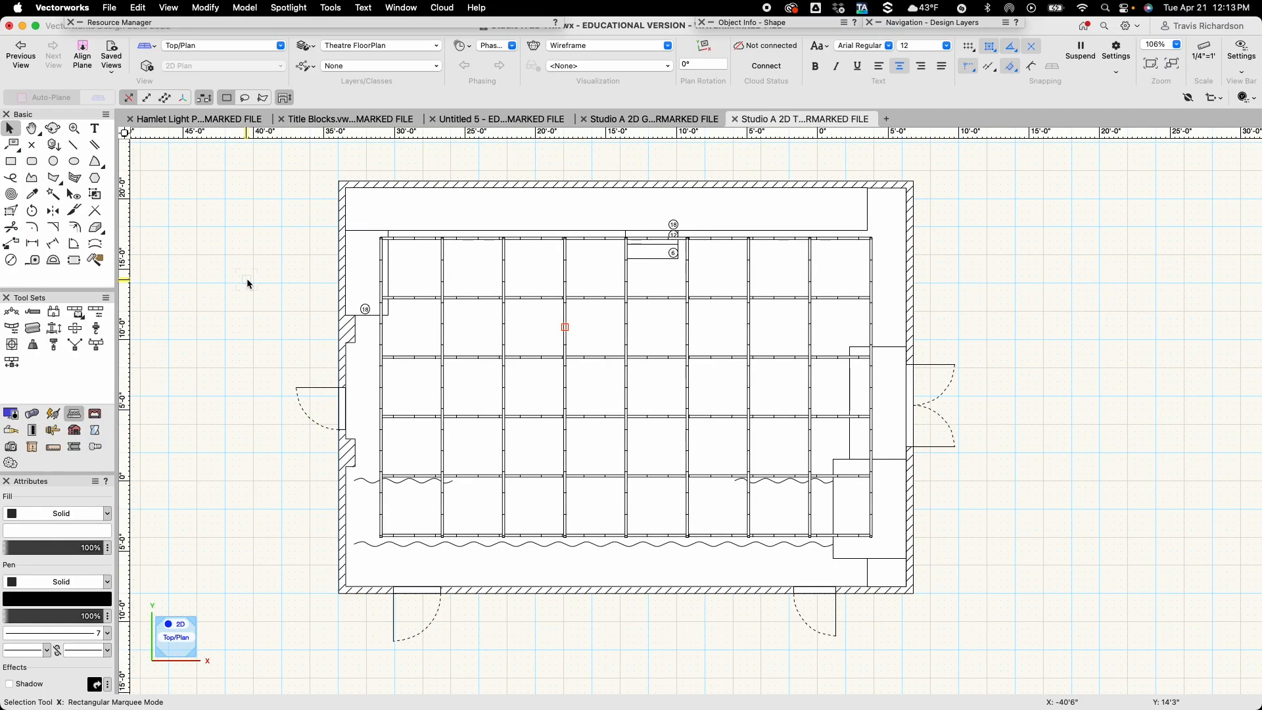
key(4)
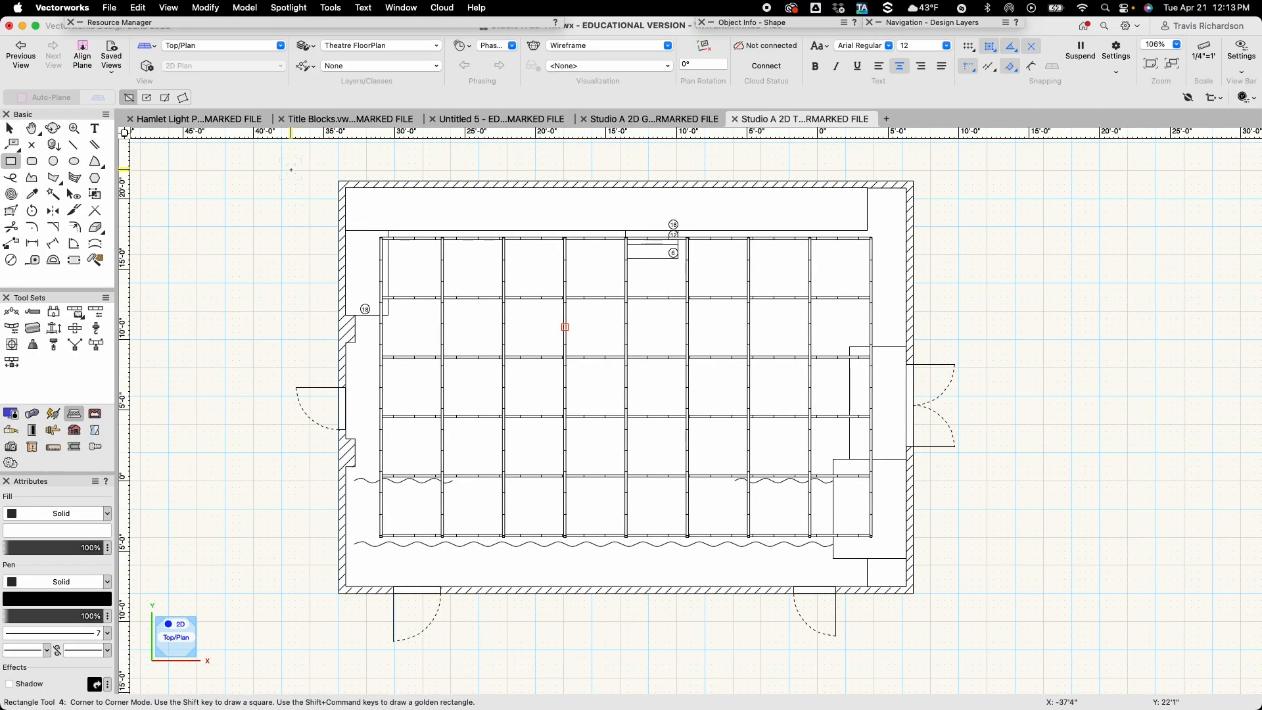
click(291, 169)
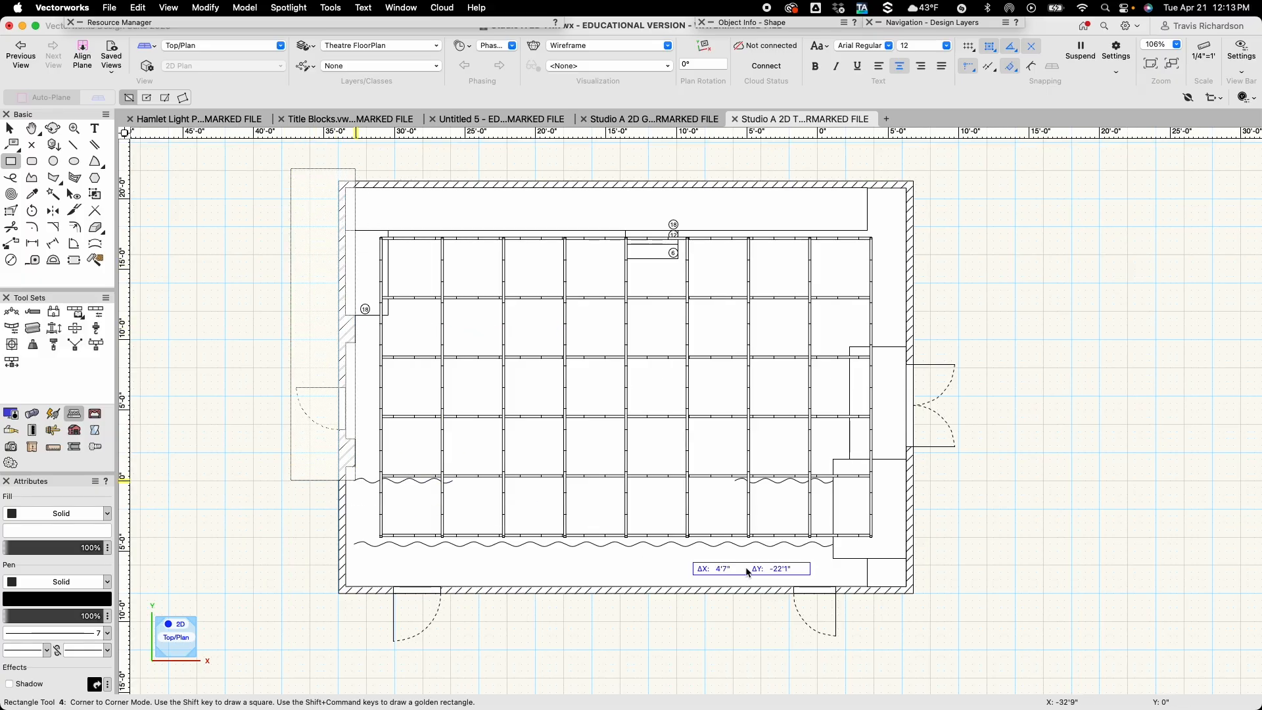
click(964, 645)
key(x)
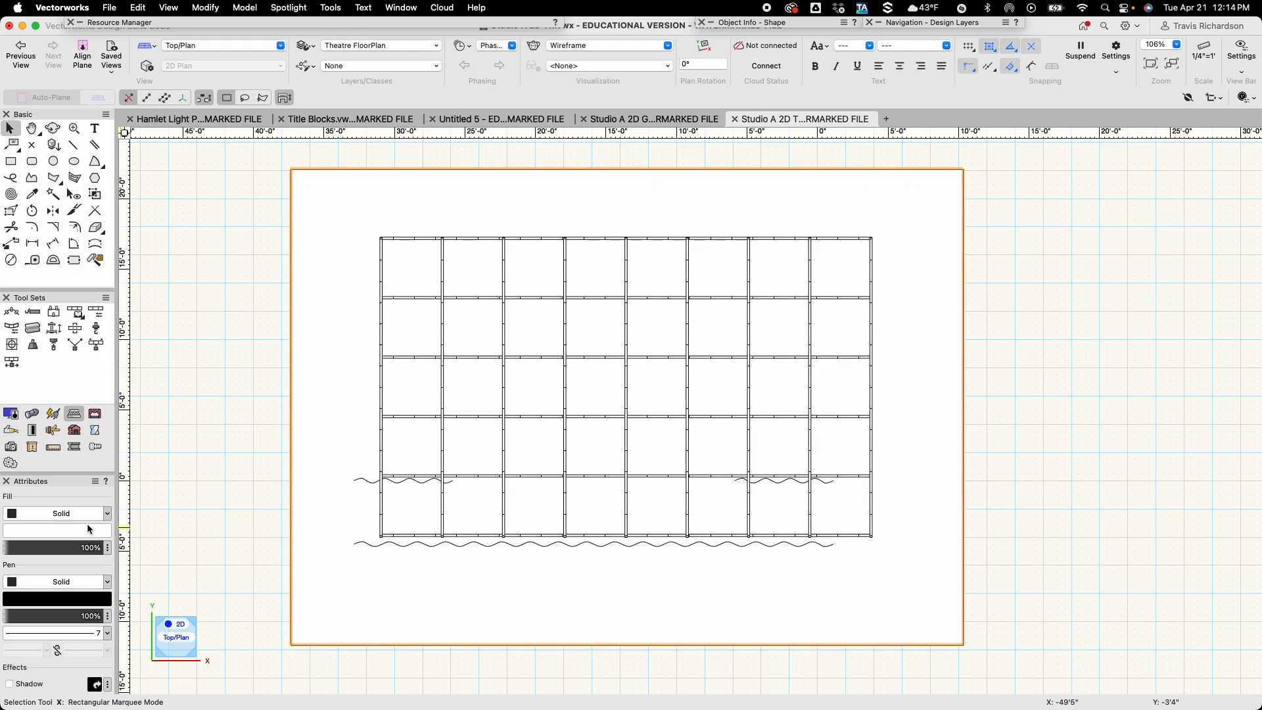
Set both the fill and the pen of the enclosing rectangle to None.
click(85, 513)
click(46, 497)
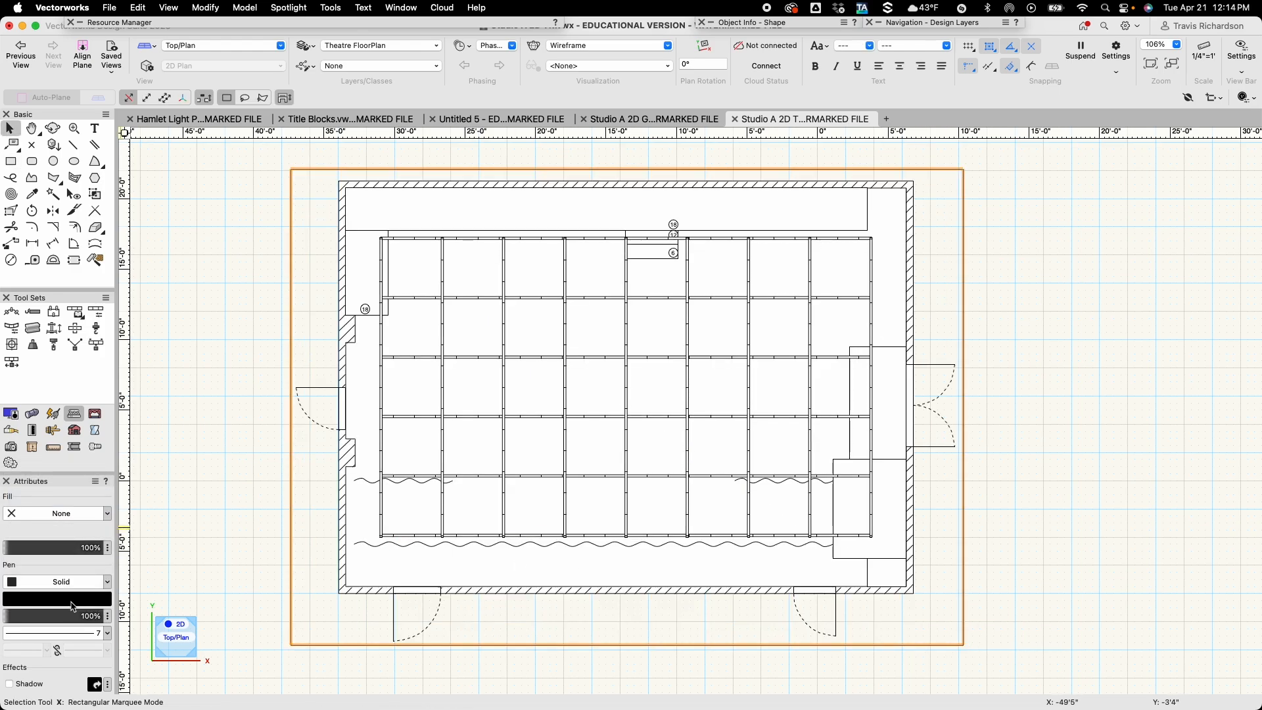
click(63, 582)
click(45, 570)
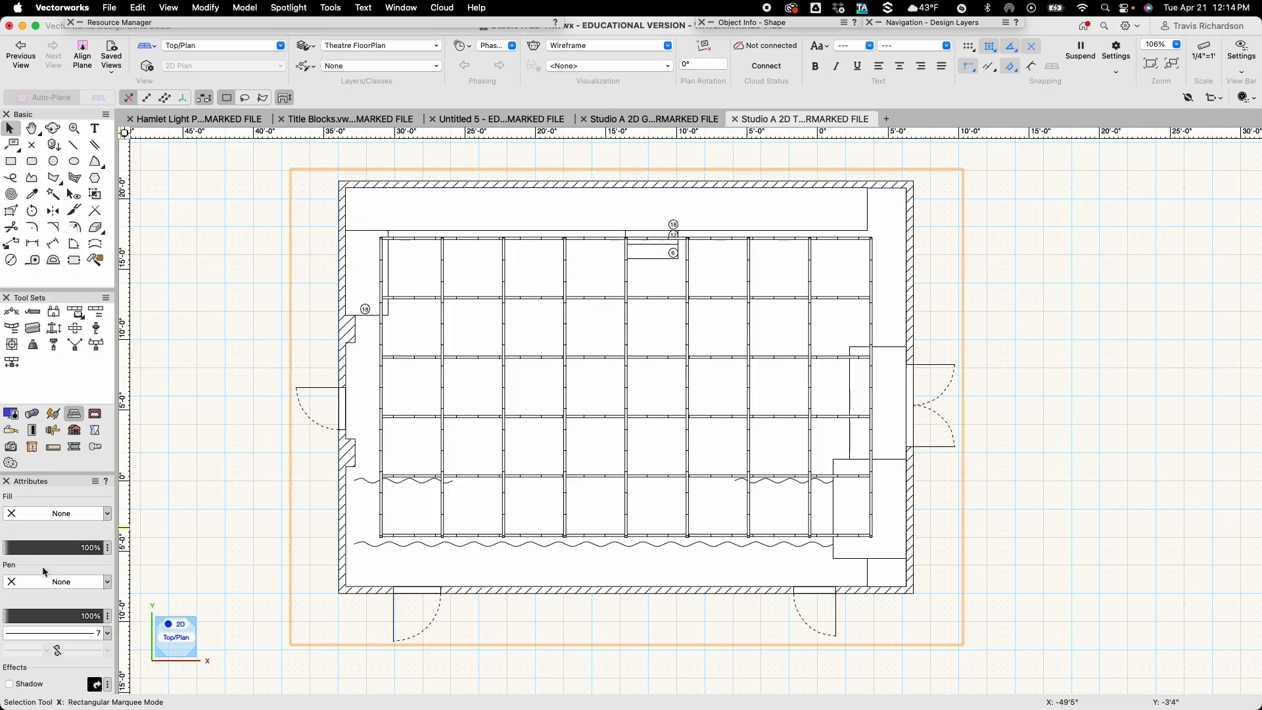
Start creating a viewport of the plan, using the selected enclosing rectangle as its crop.
click(212, 263)
click(176, 9)
click(221, 370)
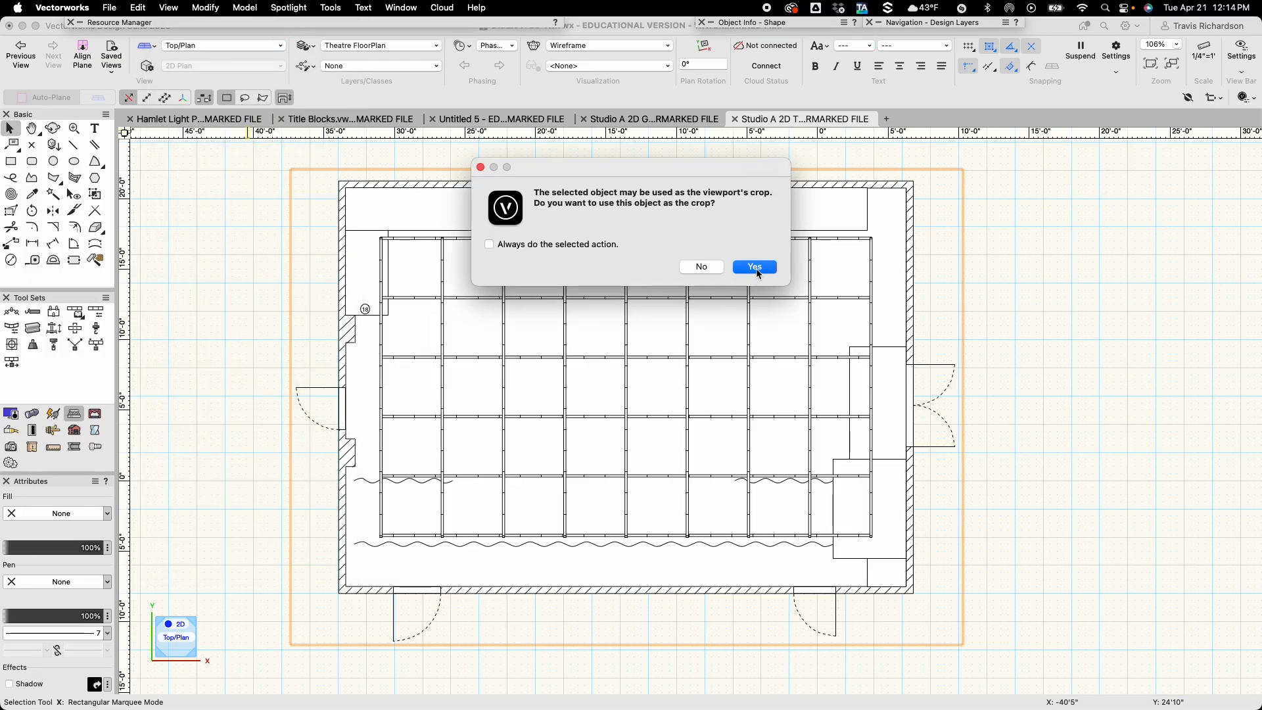
click(756, 267)
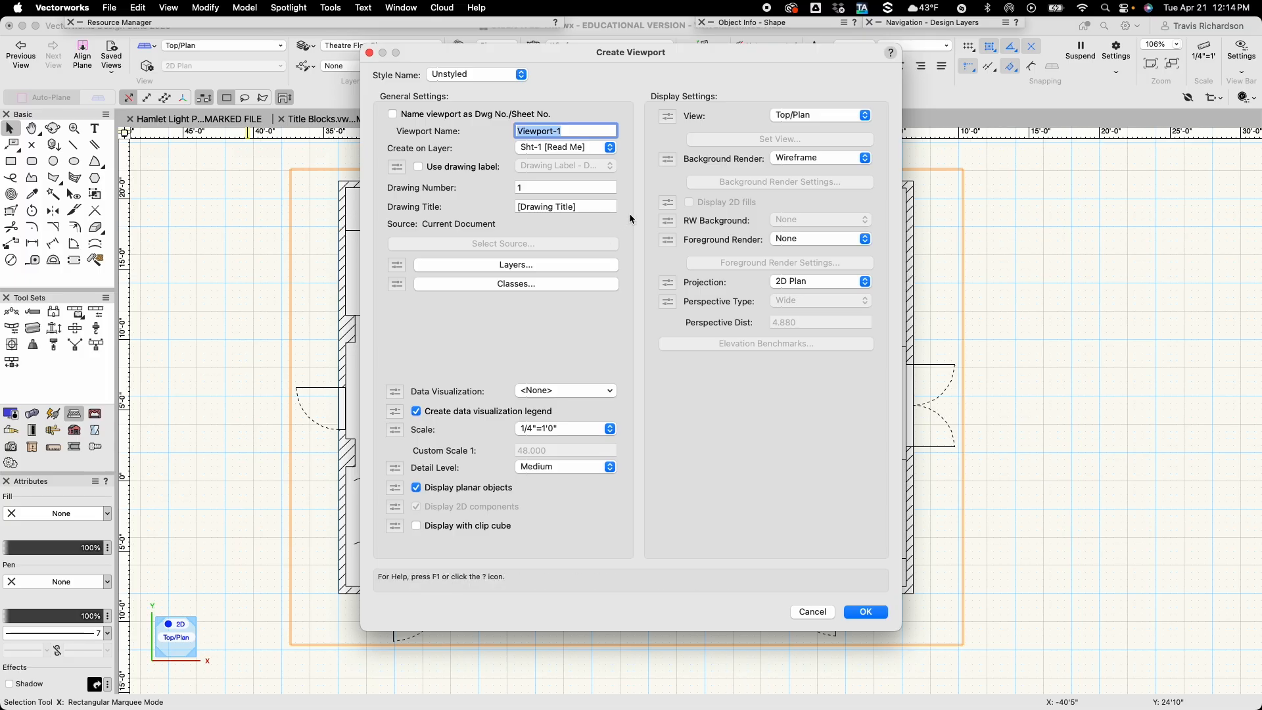
Create the viewport on sheet layer Sht-1 with "Ground Plan" as its name and drawing title and a scale of 1/2"=1'0".
text(Ground Plan)
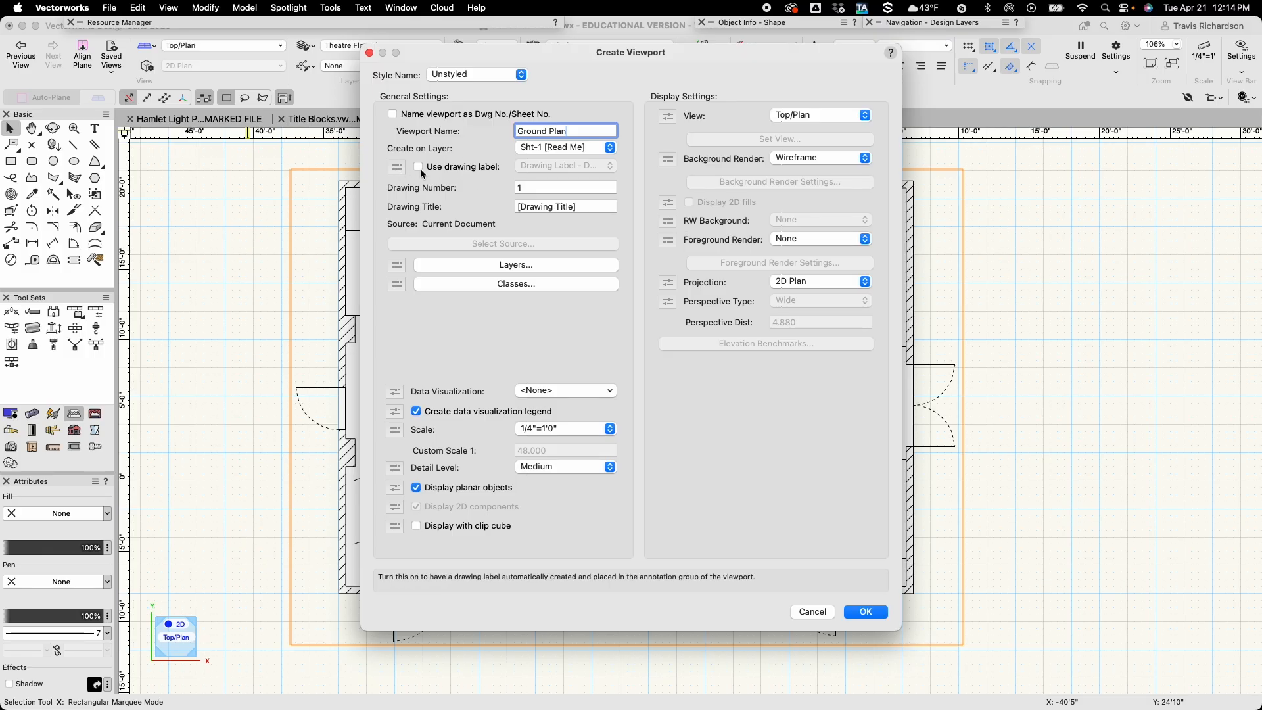
click(586, 207)
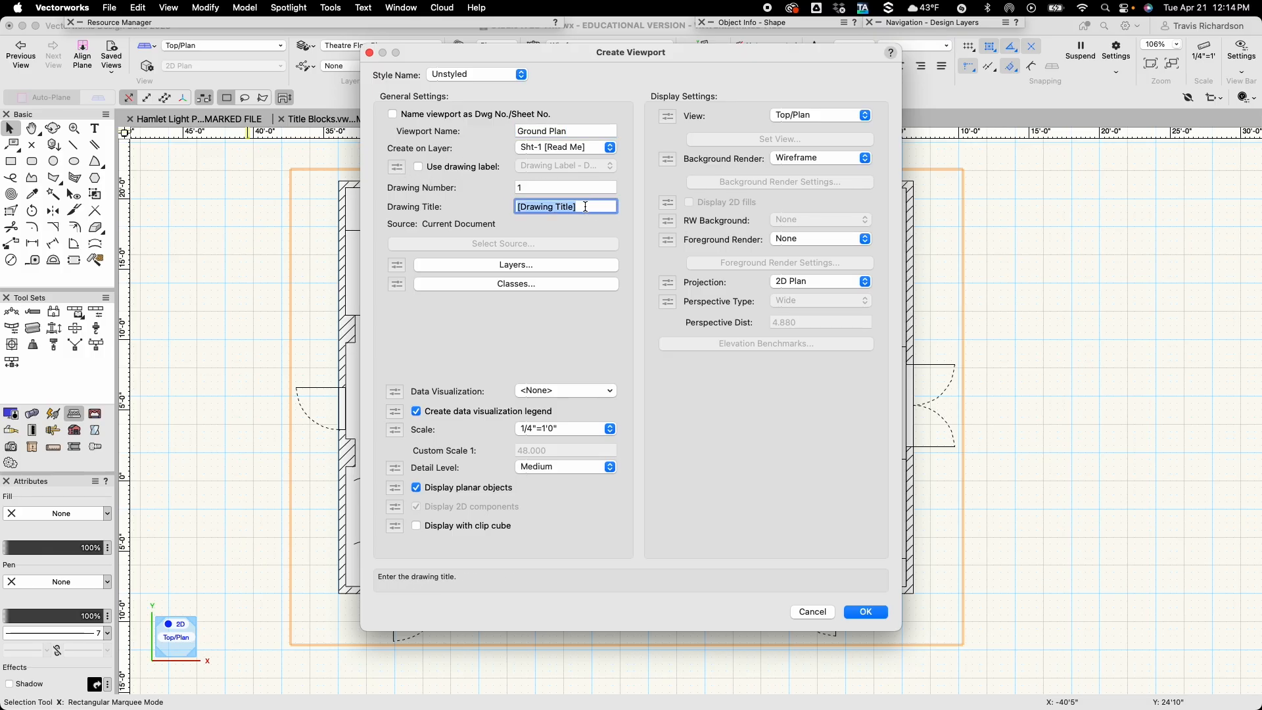
text(Ground Plan)
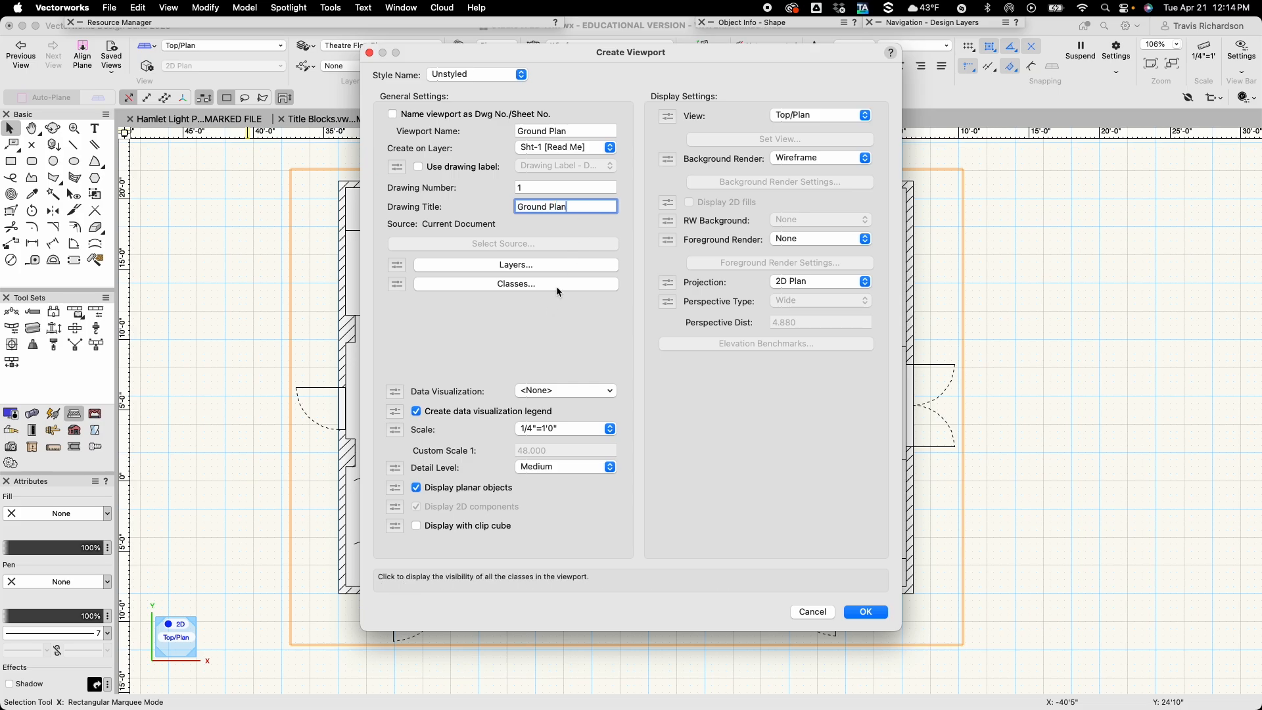
click(559, 428)
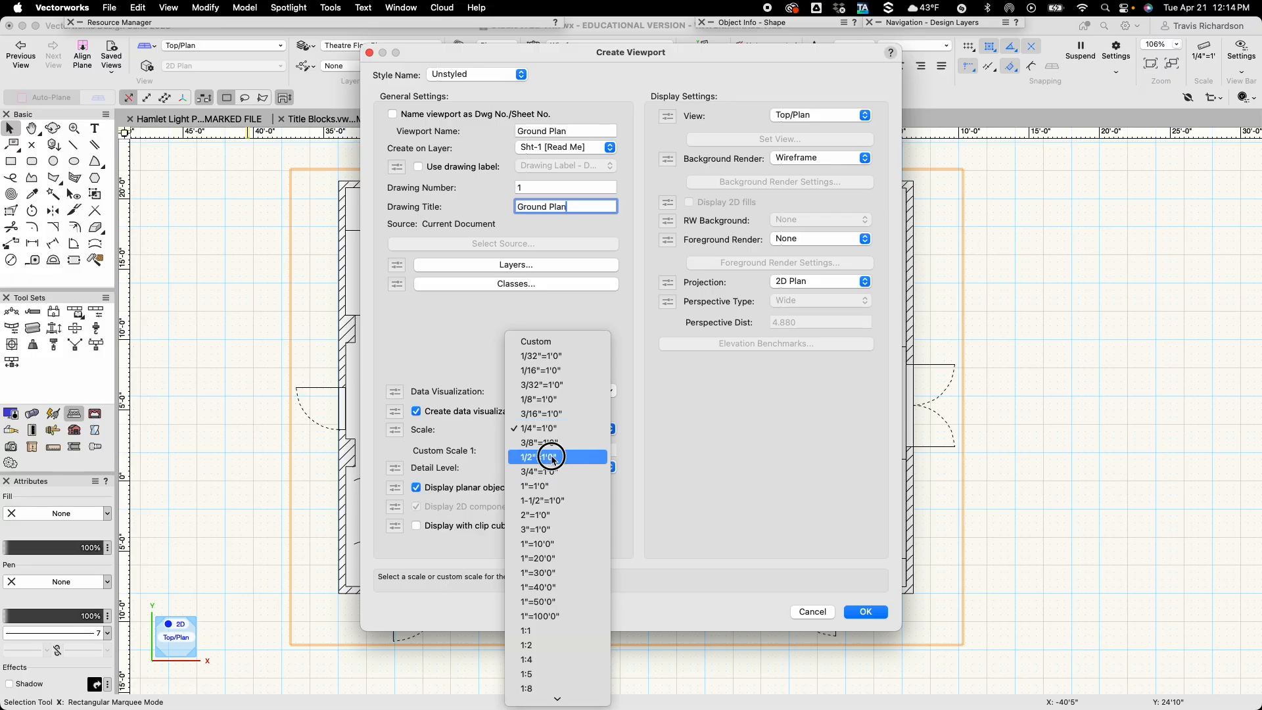
click(551, 457)
click(868, 612)
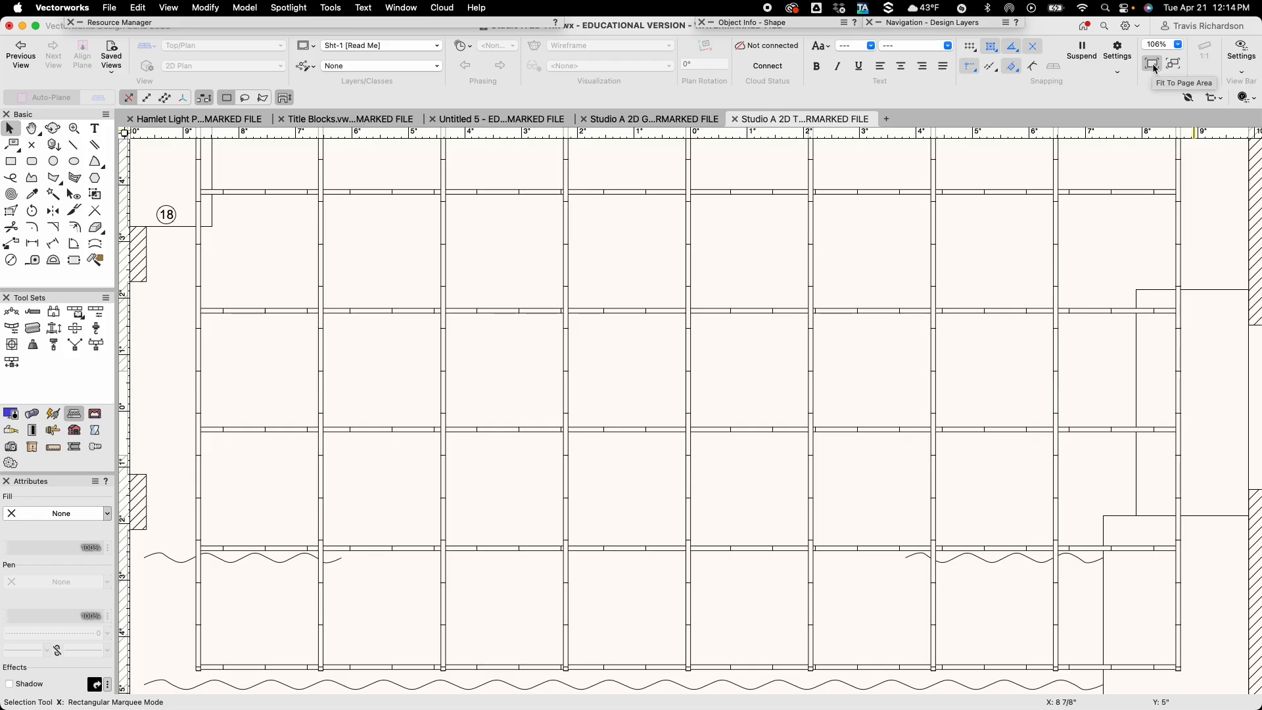
click(1153, 65)
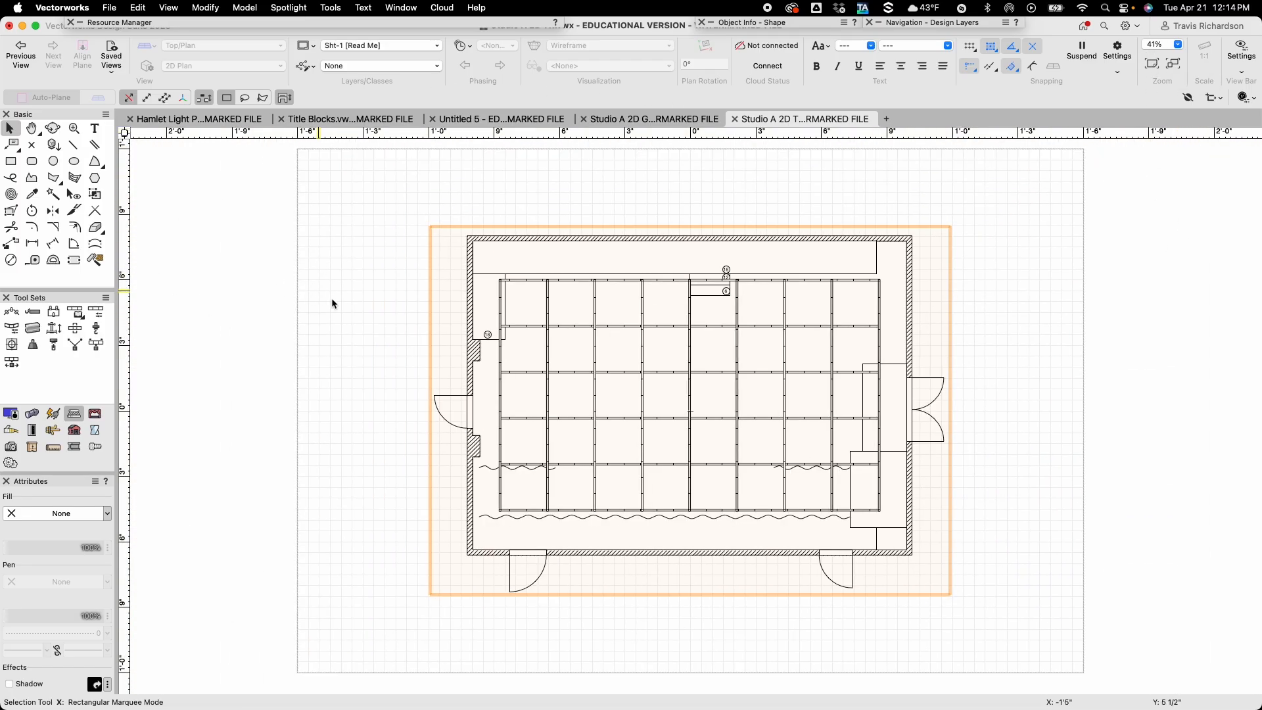
click(231, 309)
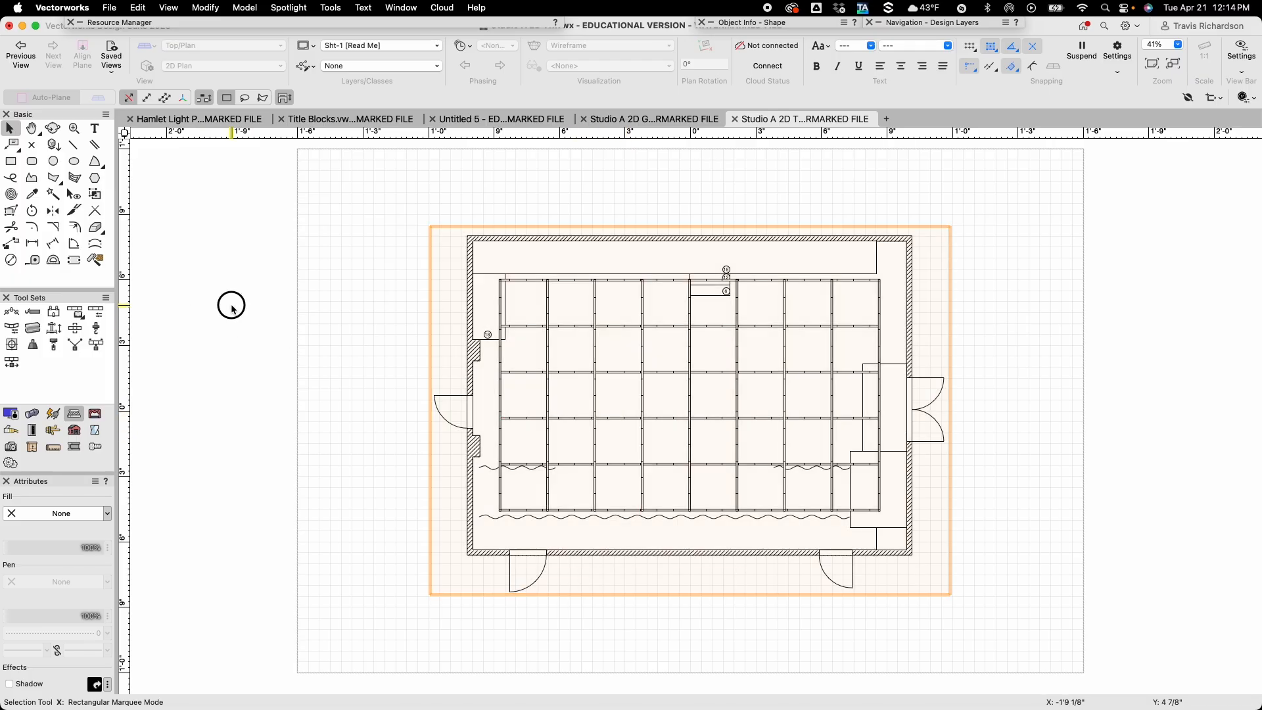
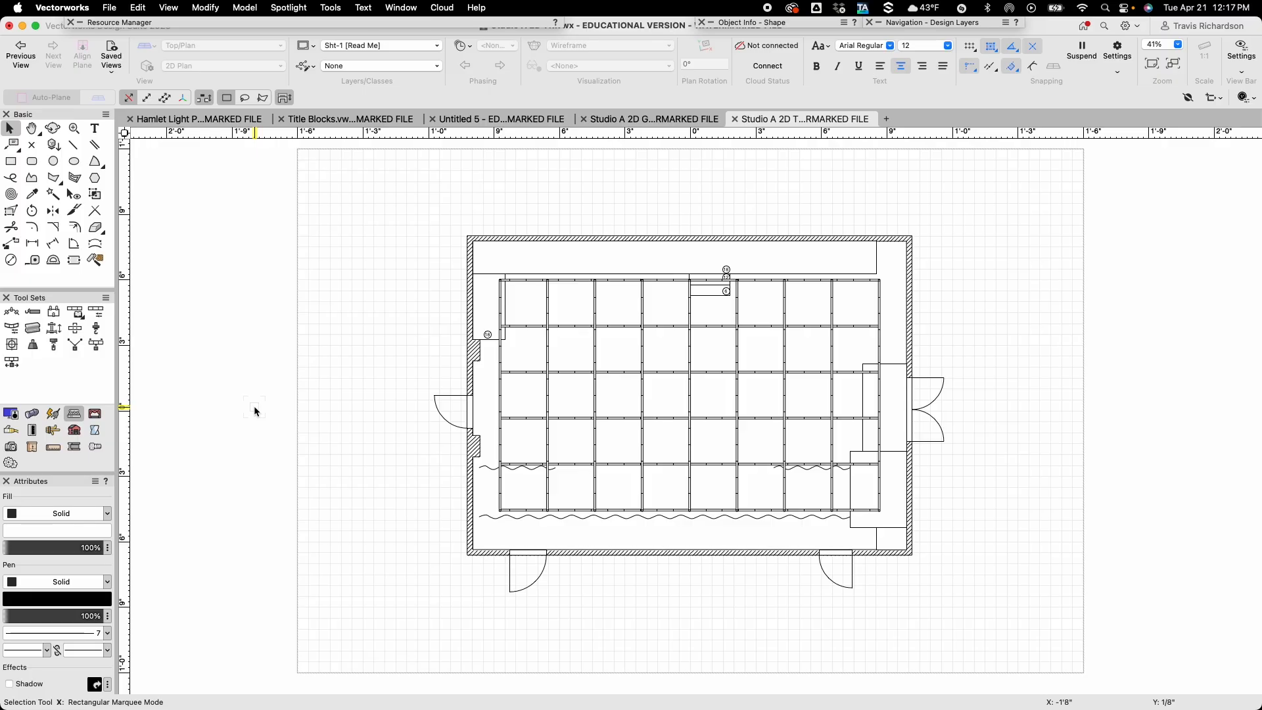
Switch to the Title Blocks file and open its FULL TITLE BLOCK record format for editing.
key(u)
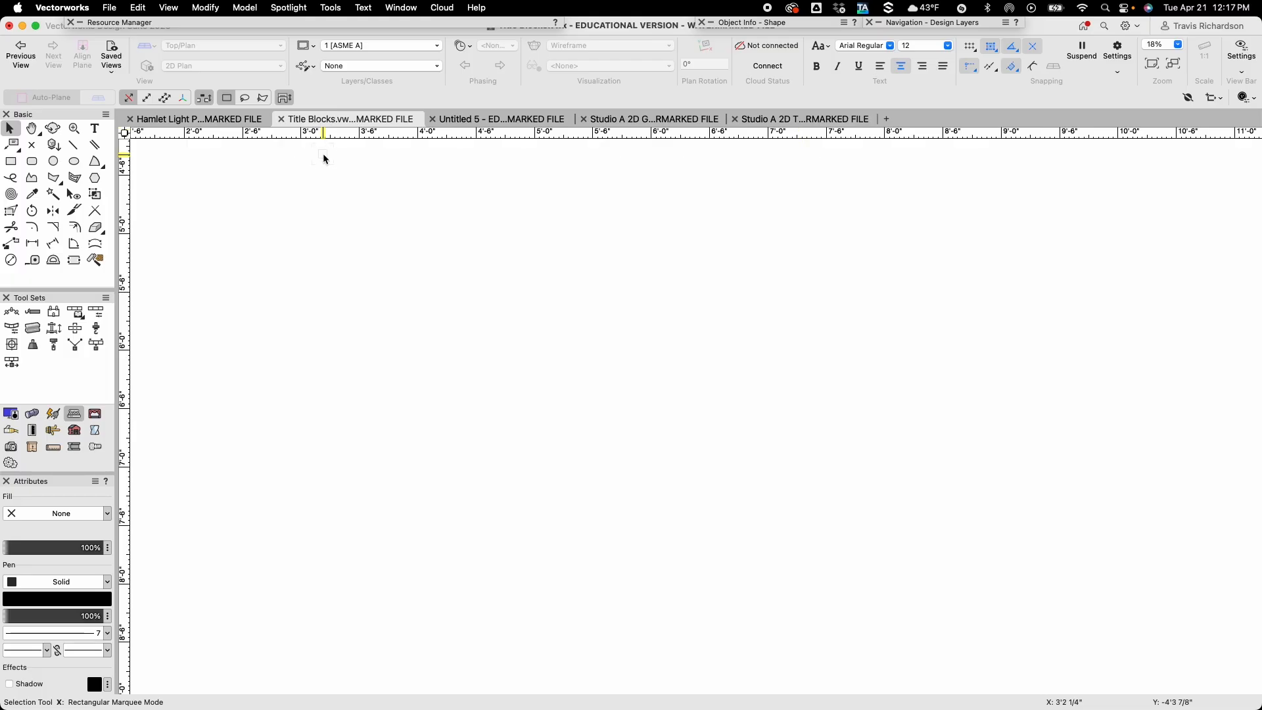
mouse_move(280, 25)
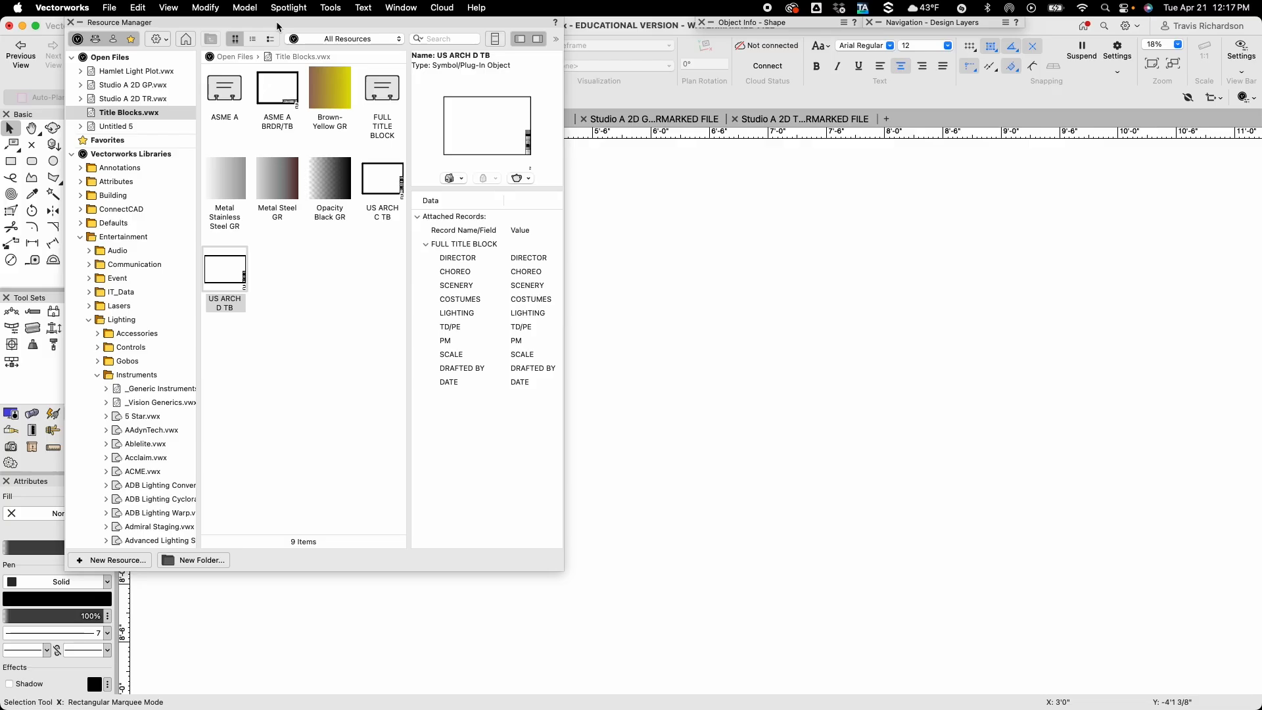
right_click(386, 96)
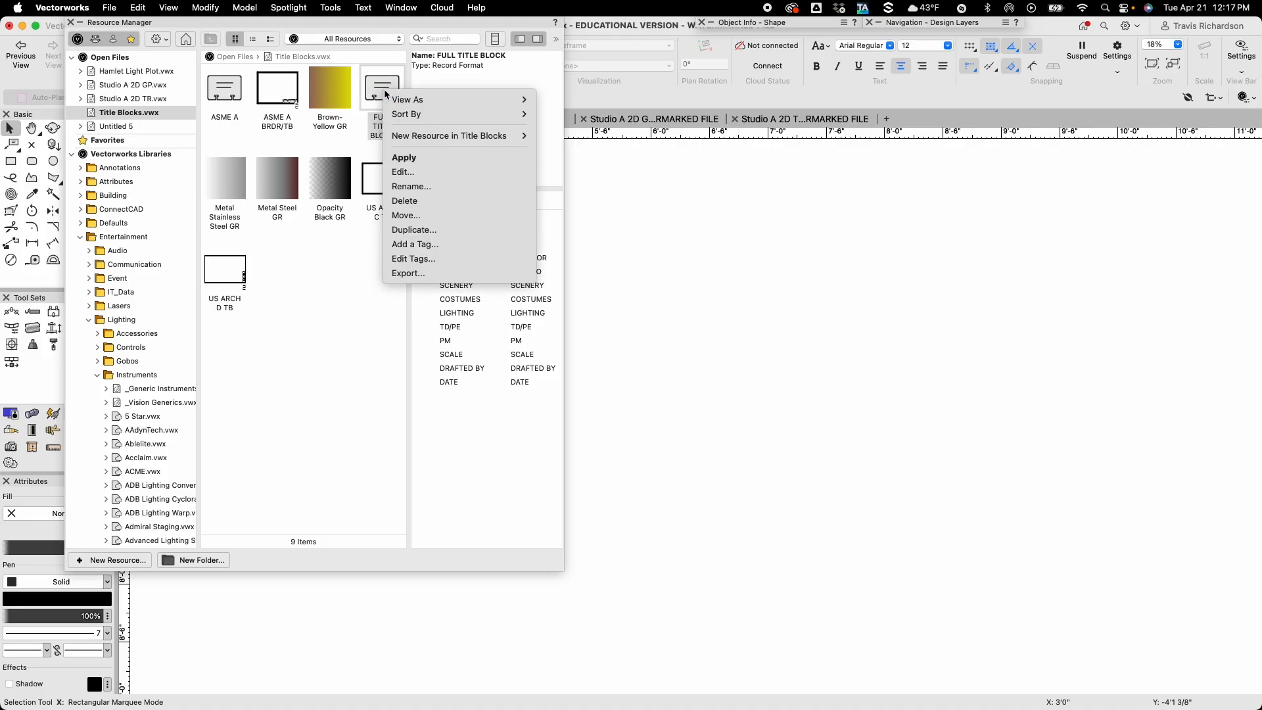
click(403, 172)
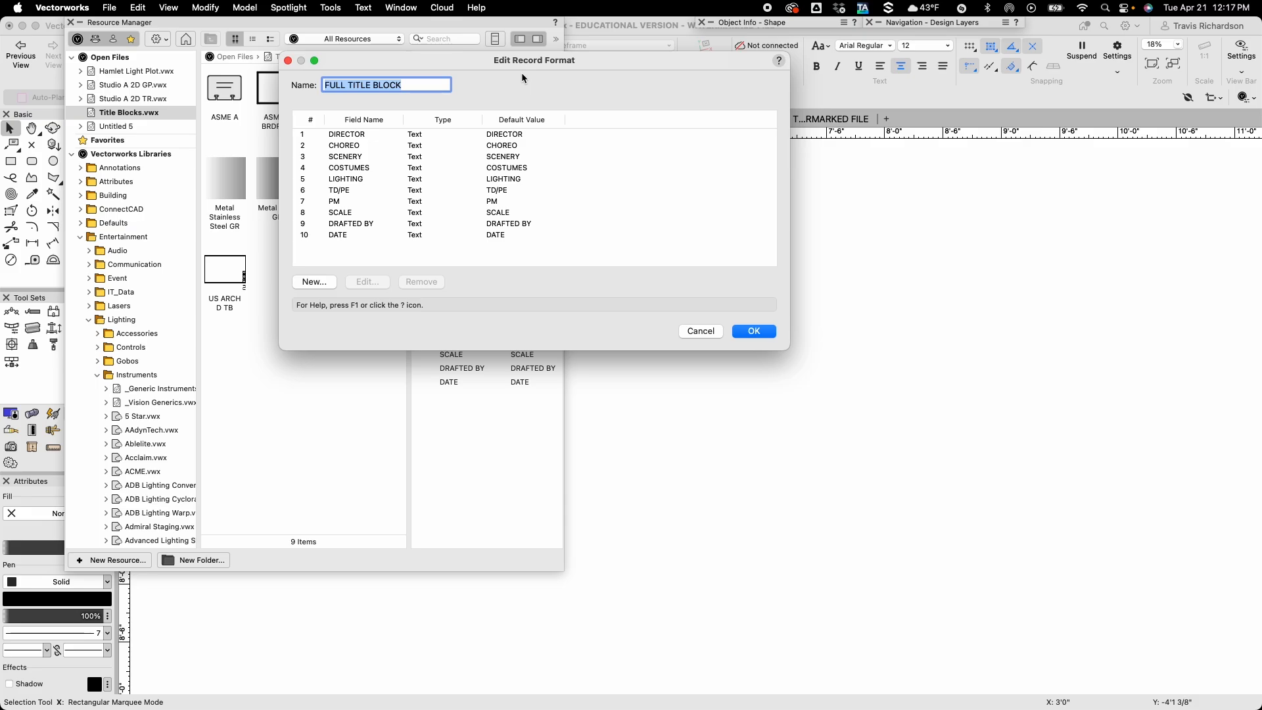
Add a text field named DRAWING TITLE with default value DRAWING TITLE to the record format.
click(316, 283)
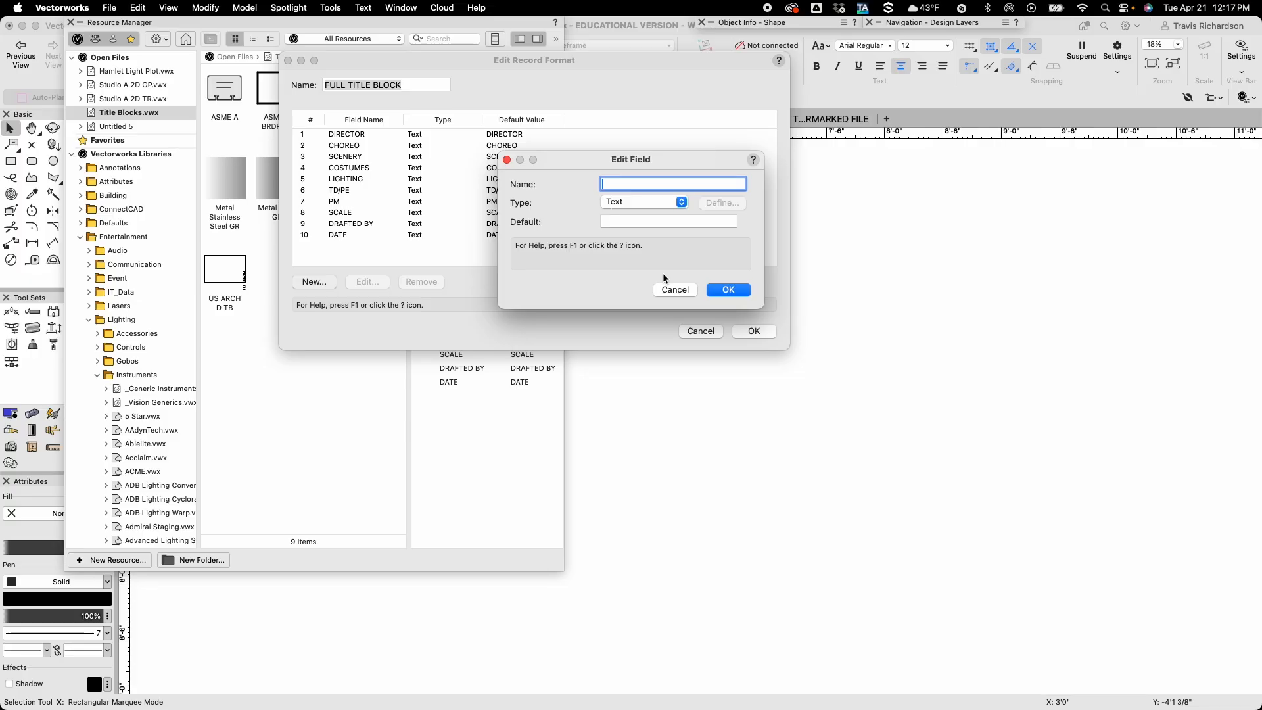
text(DRAWING TITLE)
key(Tab)
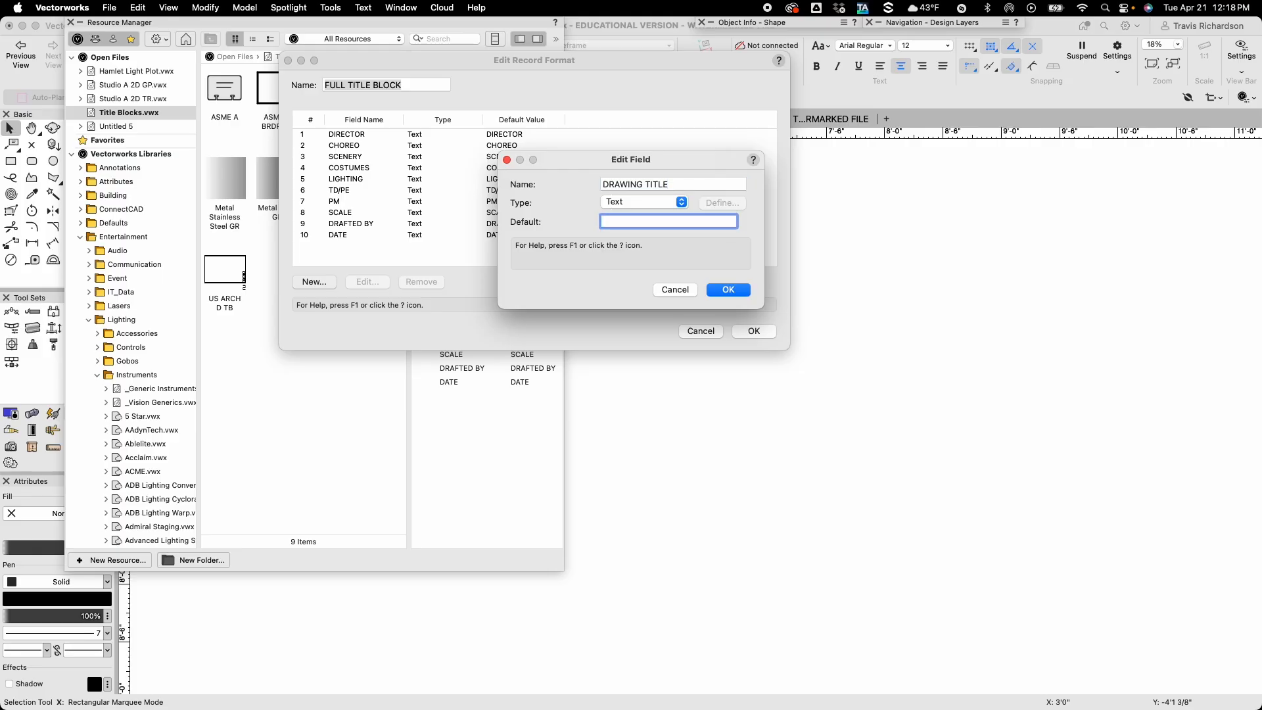
text(DRAWING TITLE)
key(Return)
Add a text field named SHOW LOGO with an empty default value to the record format.
click(310, 284)
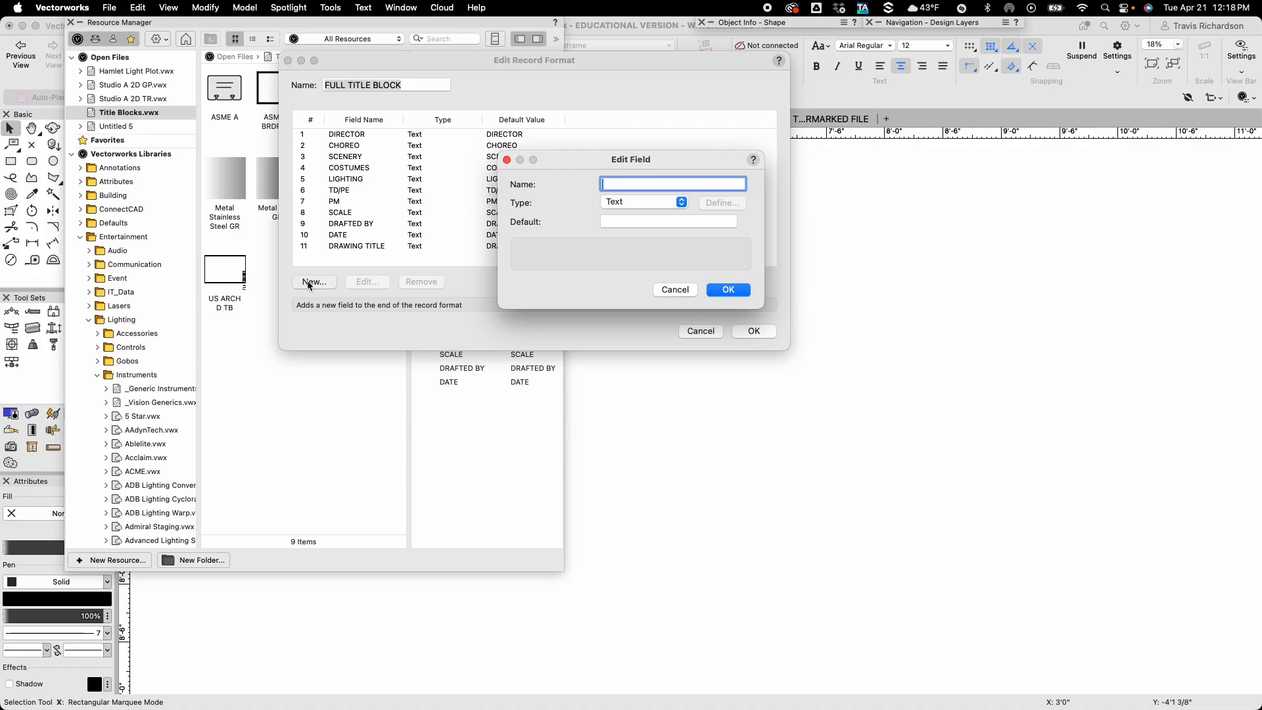
text(SHOW LOGO)
click(727, 290)
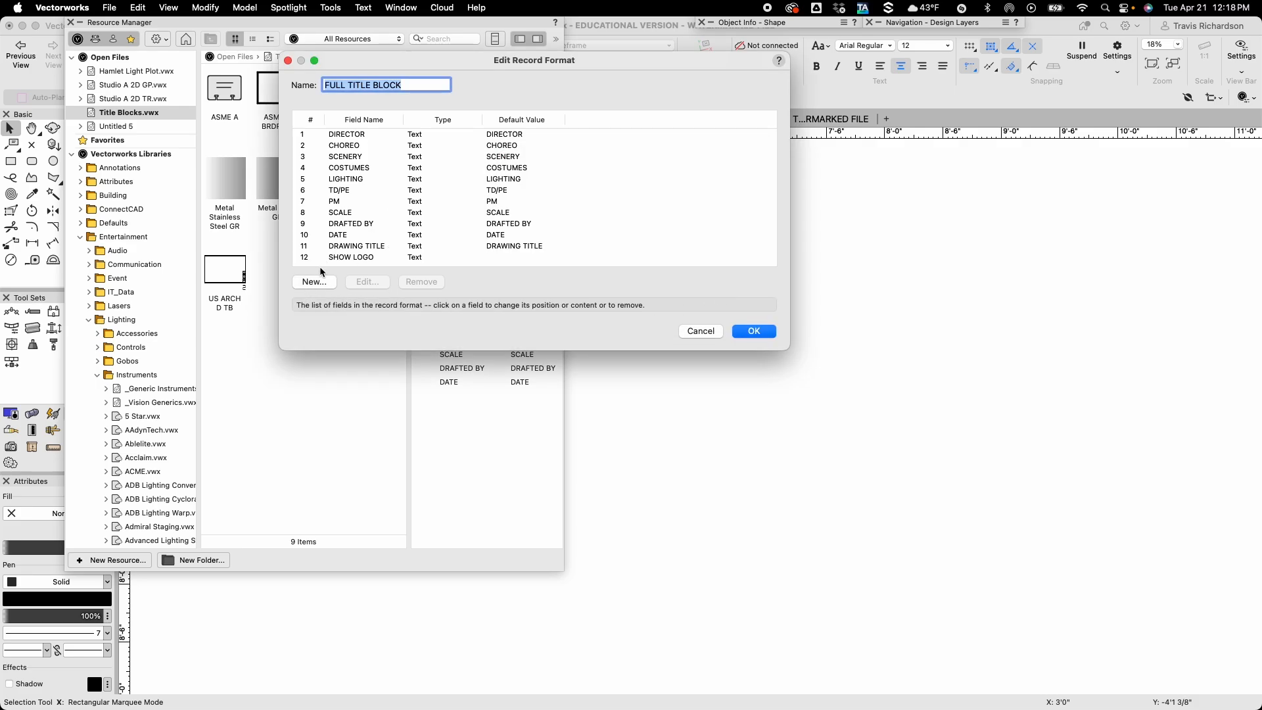
Add a text field named PAGE # with default value 1 to the record format.
click(315, 282)
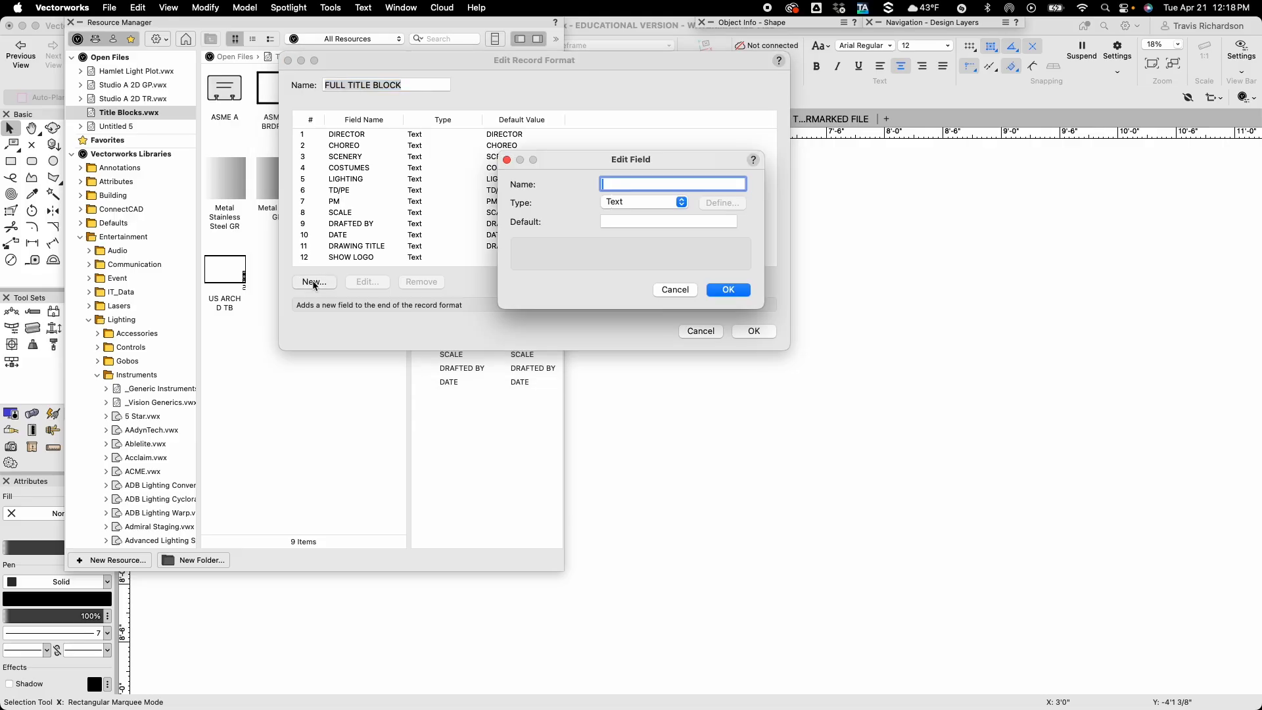
text(PAGE #)
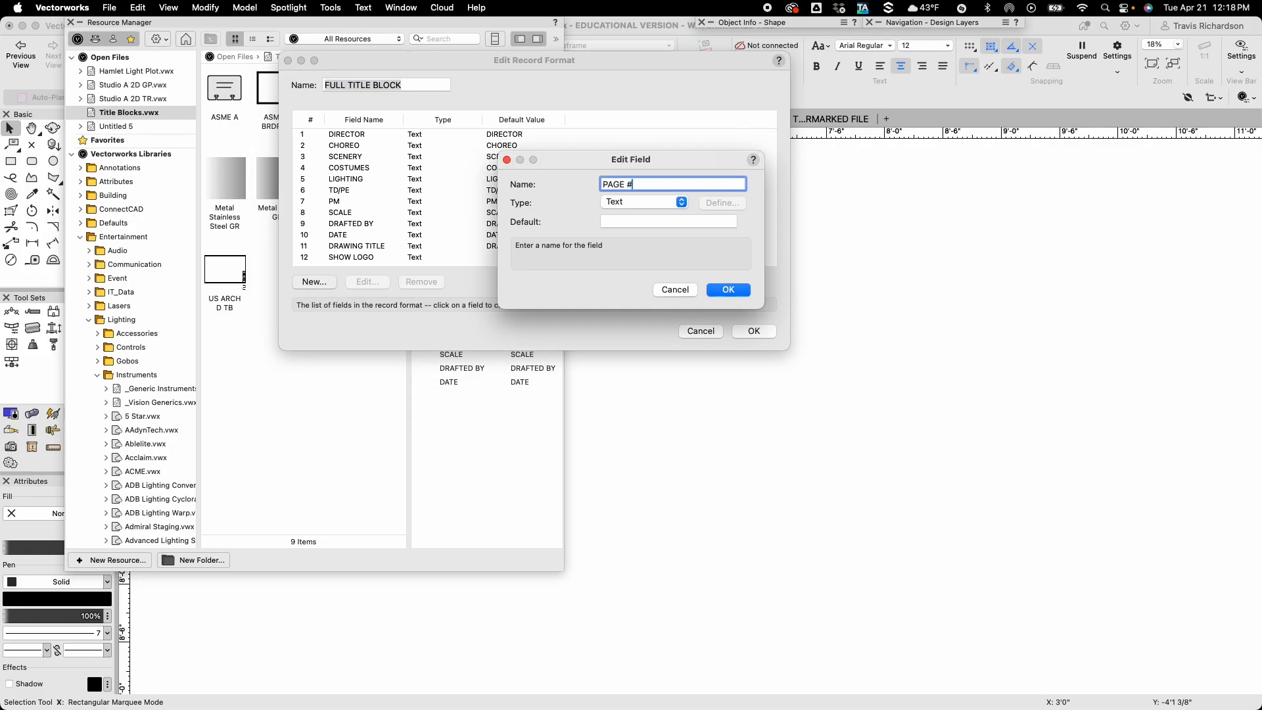
click(603, 221)
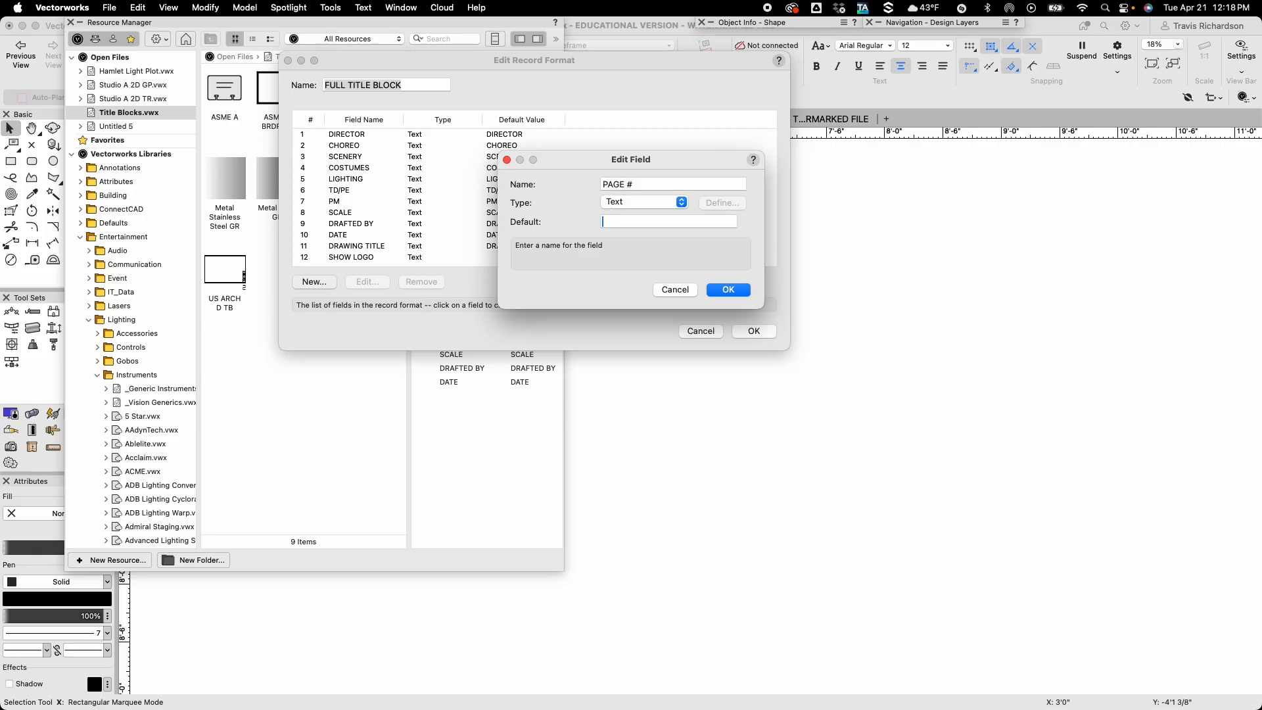
text(1)
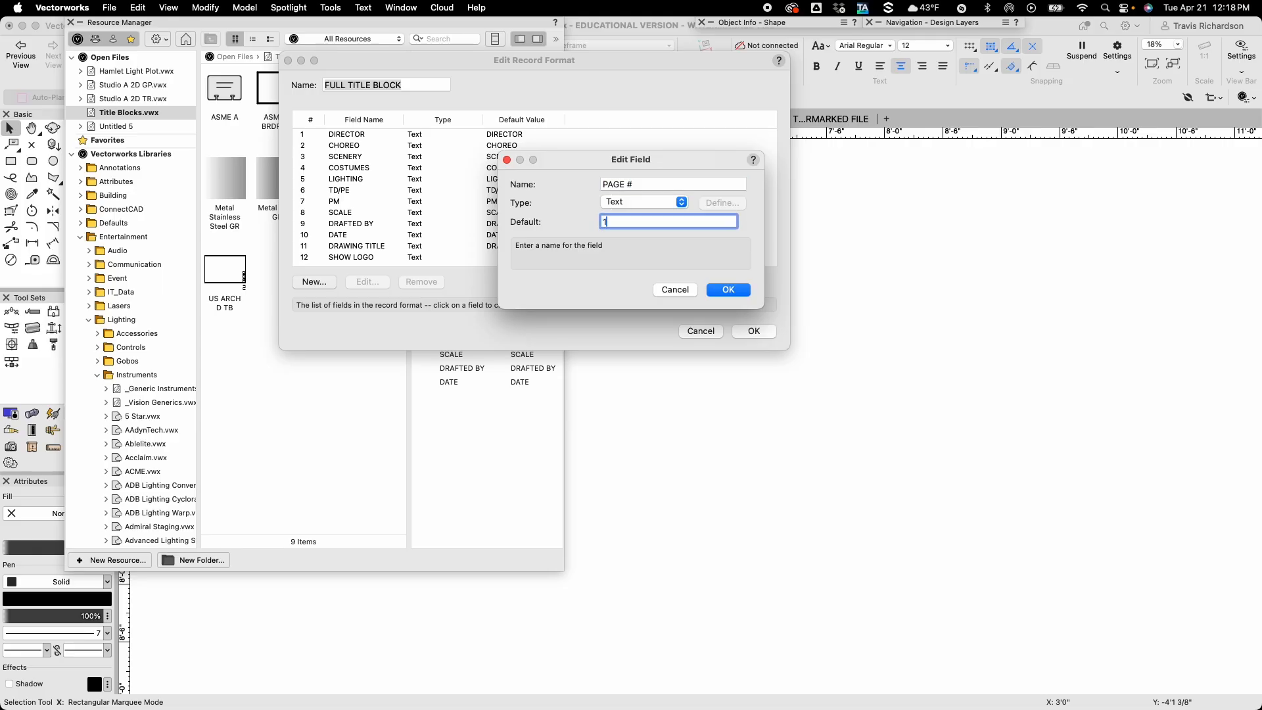
key(Return)
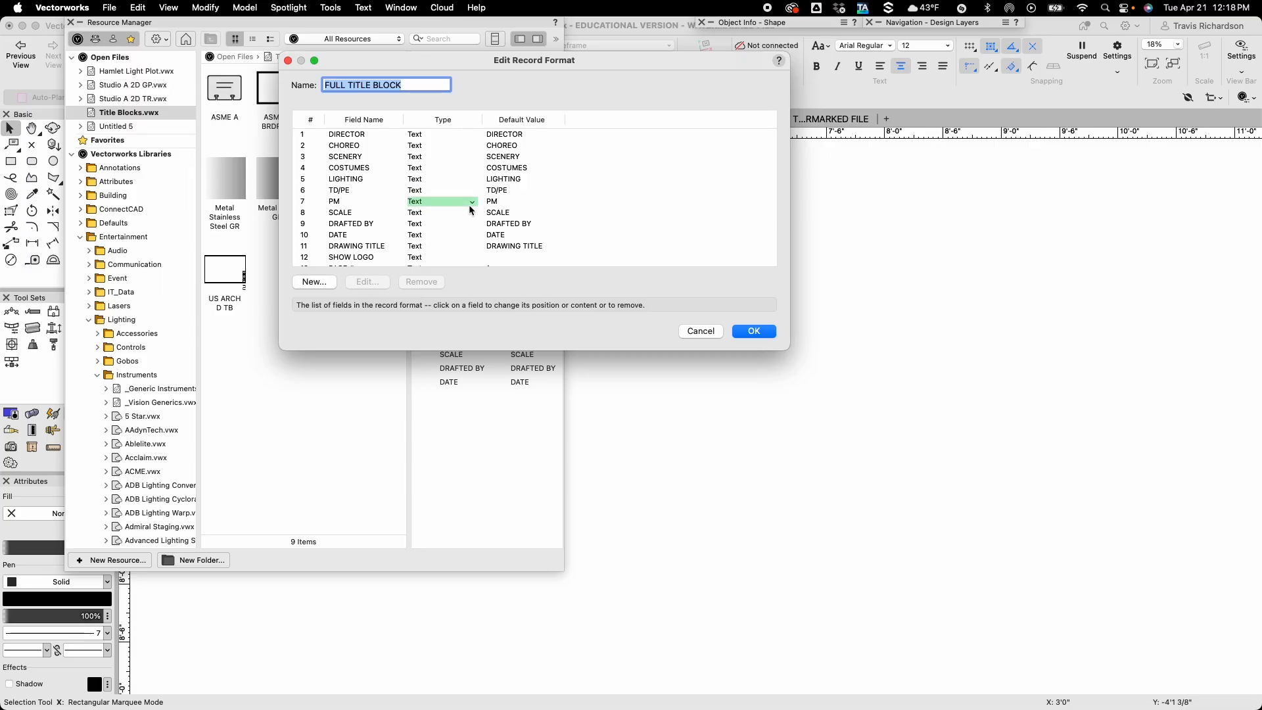
Add a text field named TOTAL PAGE # with default value 1 and save the FULL TITLE BLOCK record format.
scroll(473, 211, down, 1)
click(309, 284)
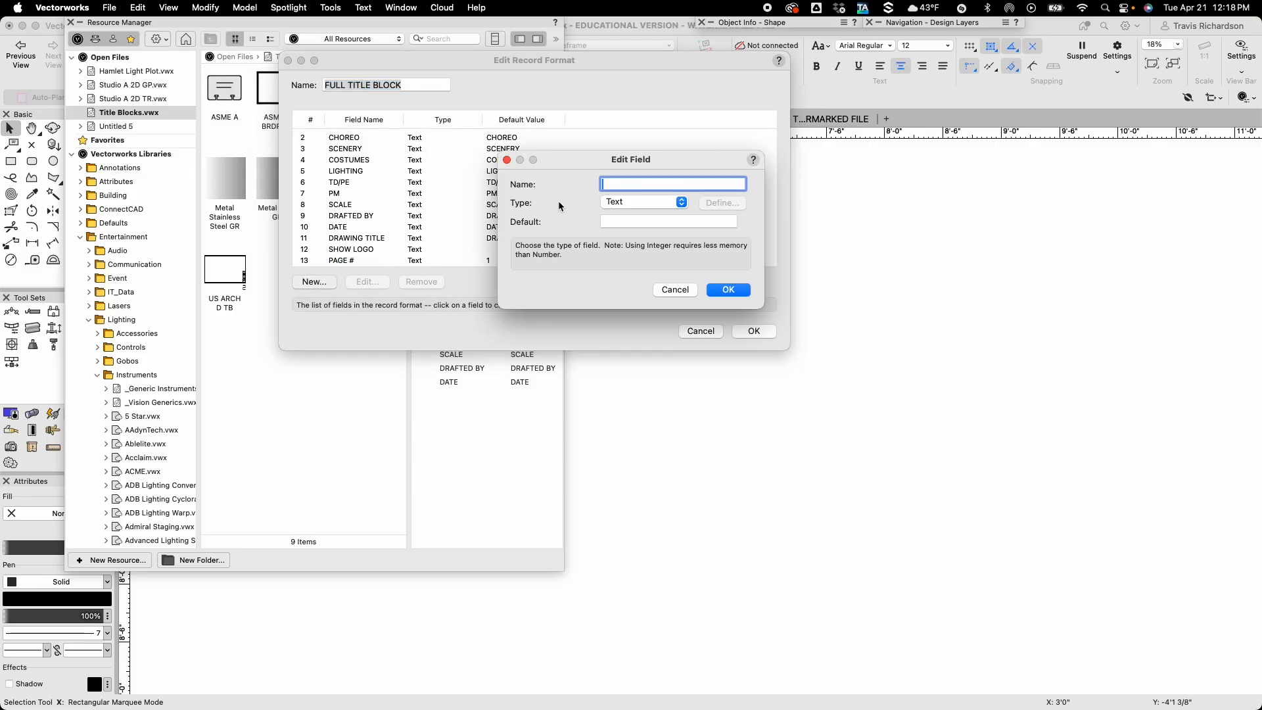
text(TOTAL PAGE 3)
key(BackSpace)
text(#)
key(Tab)
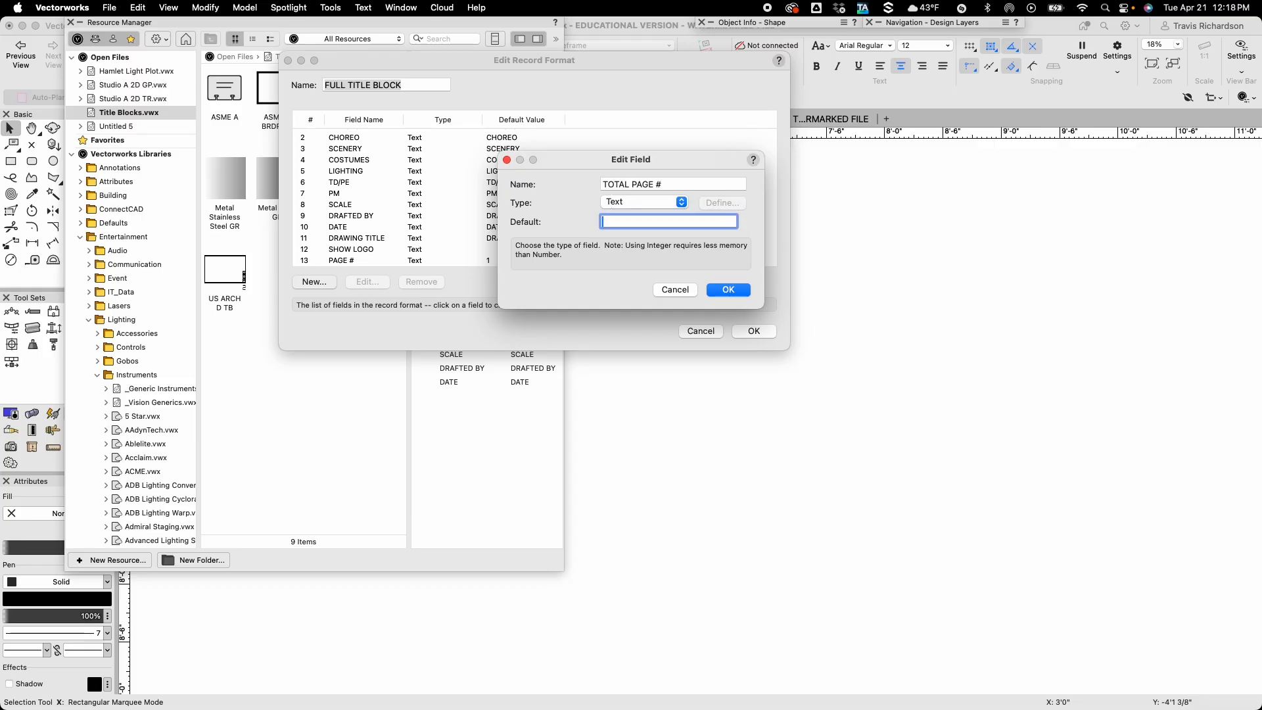
text(1)
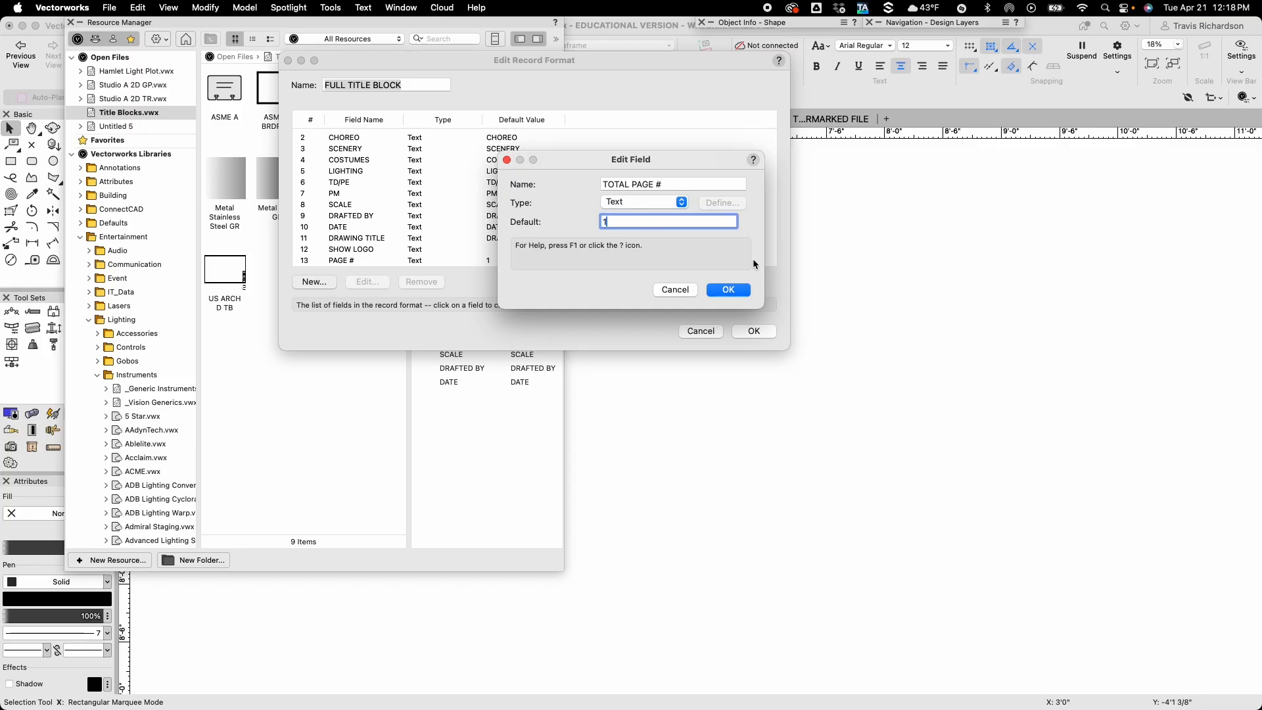
click(724, 292)
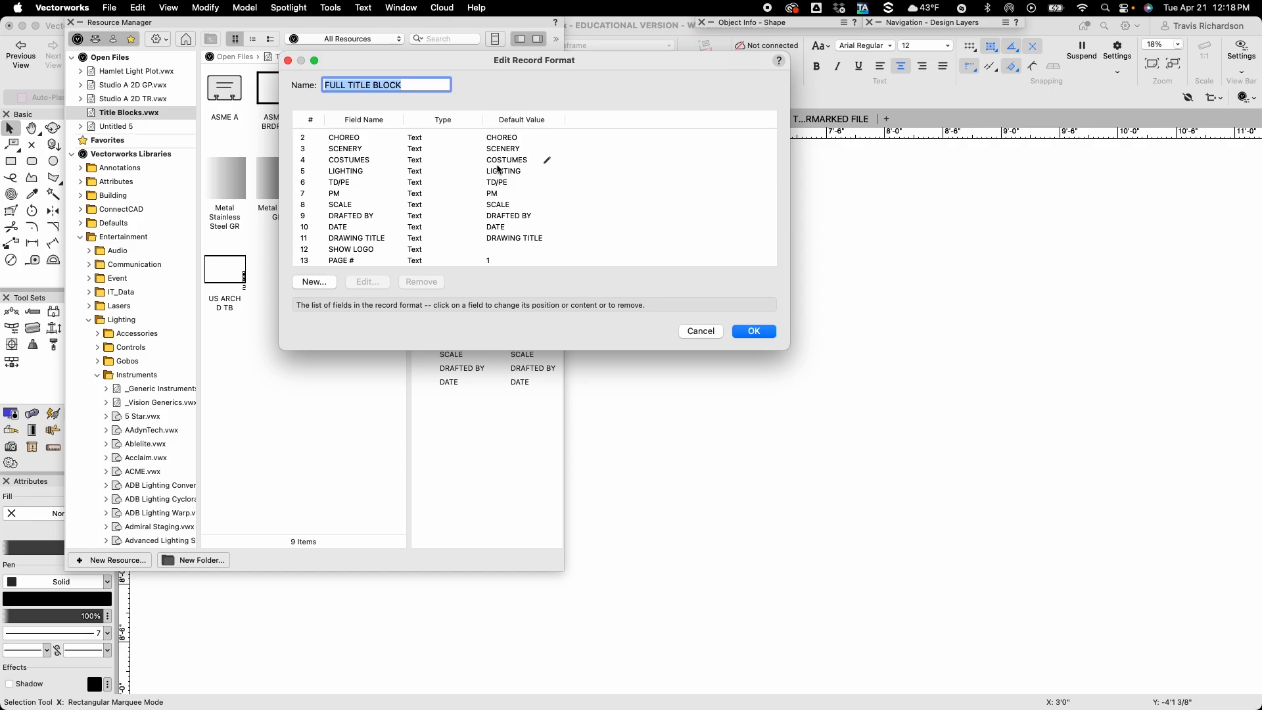
click(755, 332)
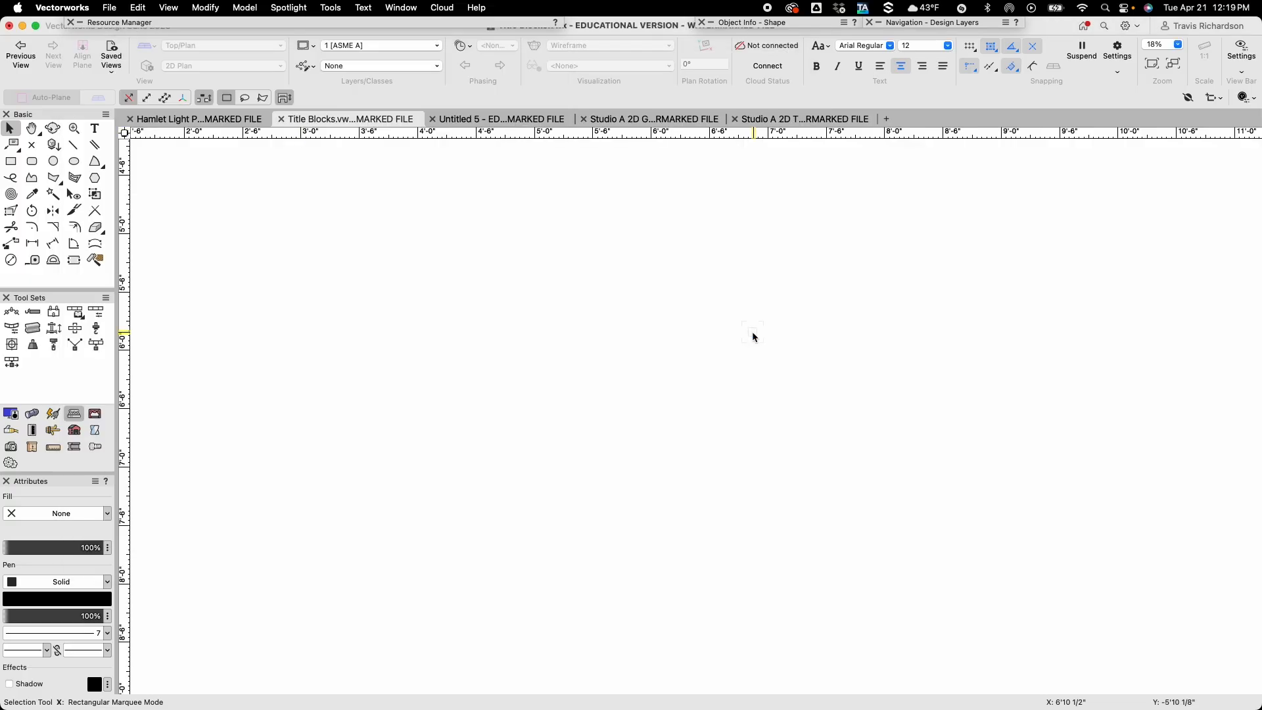
Insert the US ARCH D TB title block symbol into the empty drawing area of the Title Blocks file.
mouse_move(294, 21)
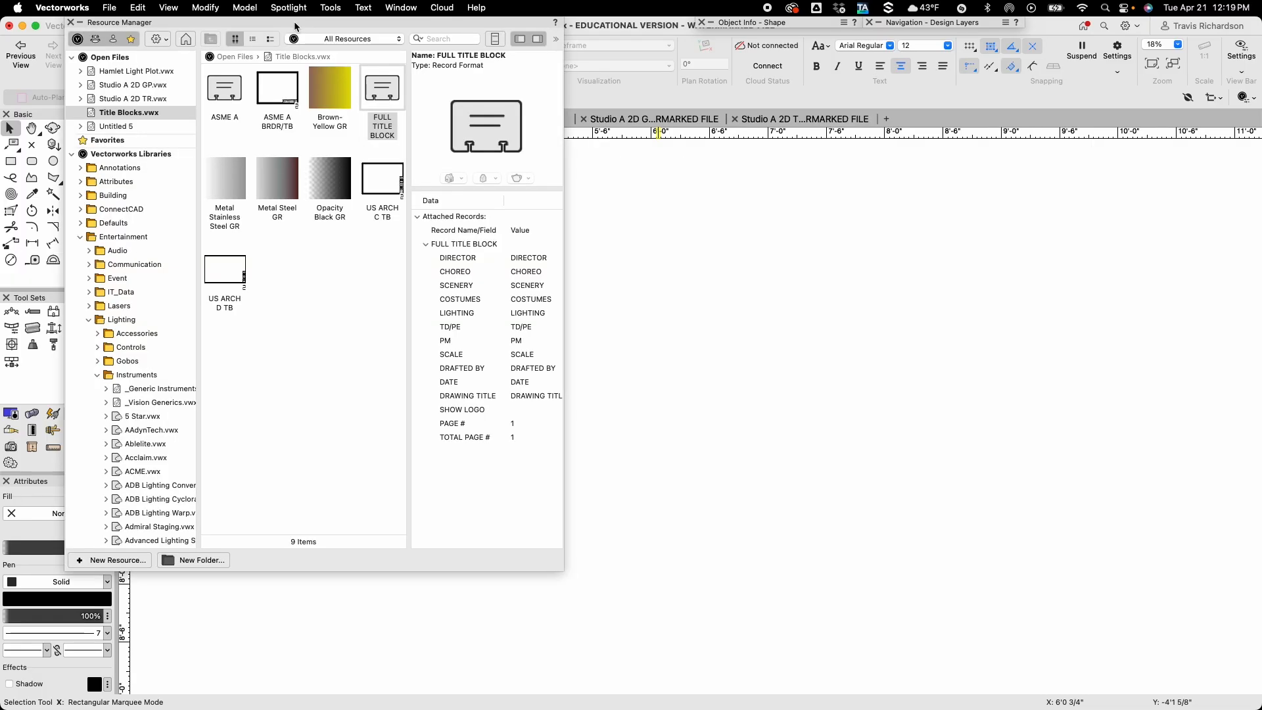
double_click(242, 276)
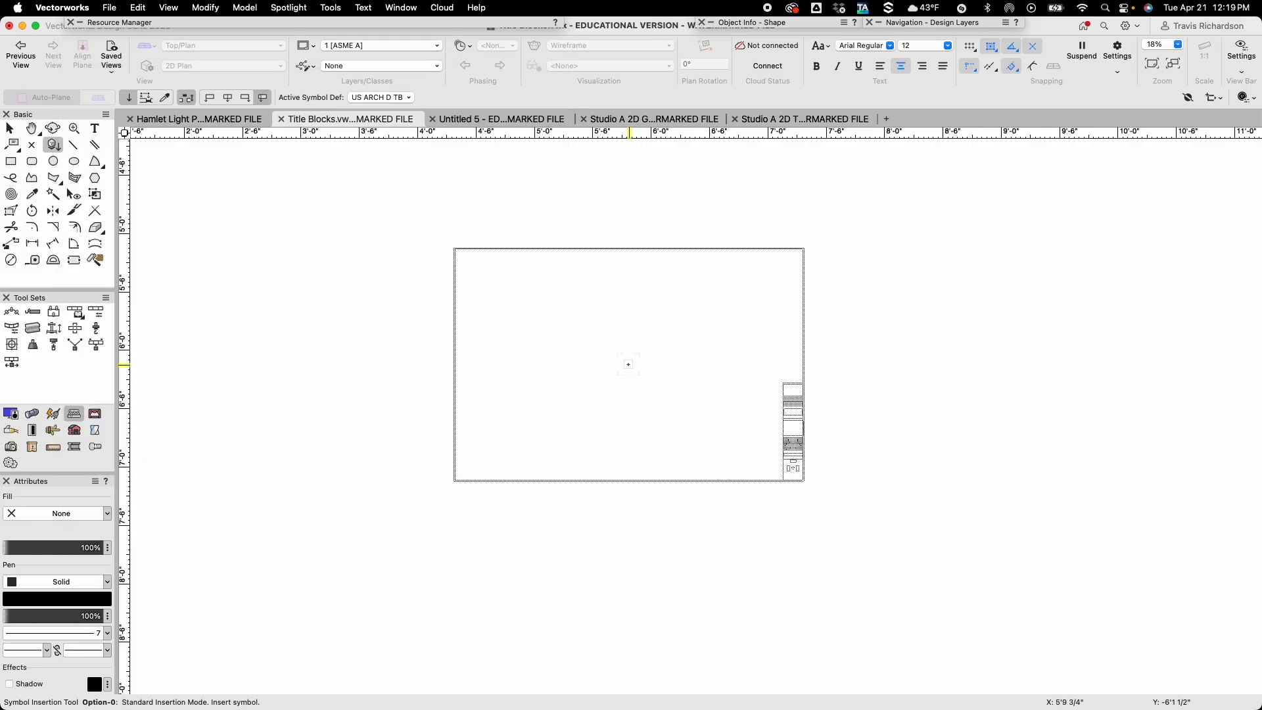
click(628, 364)
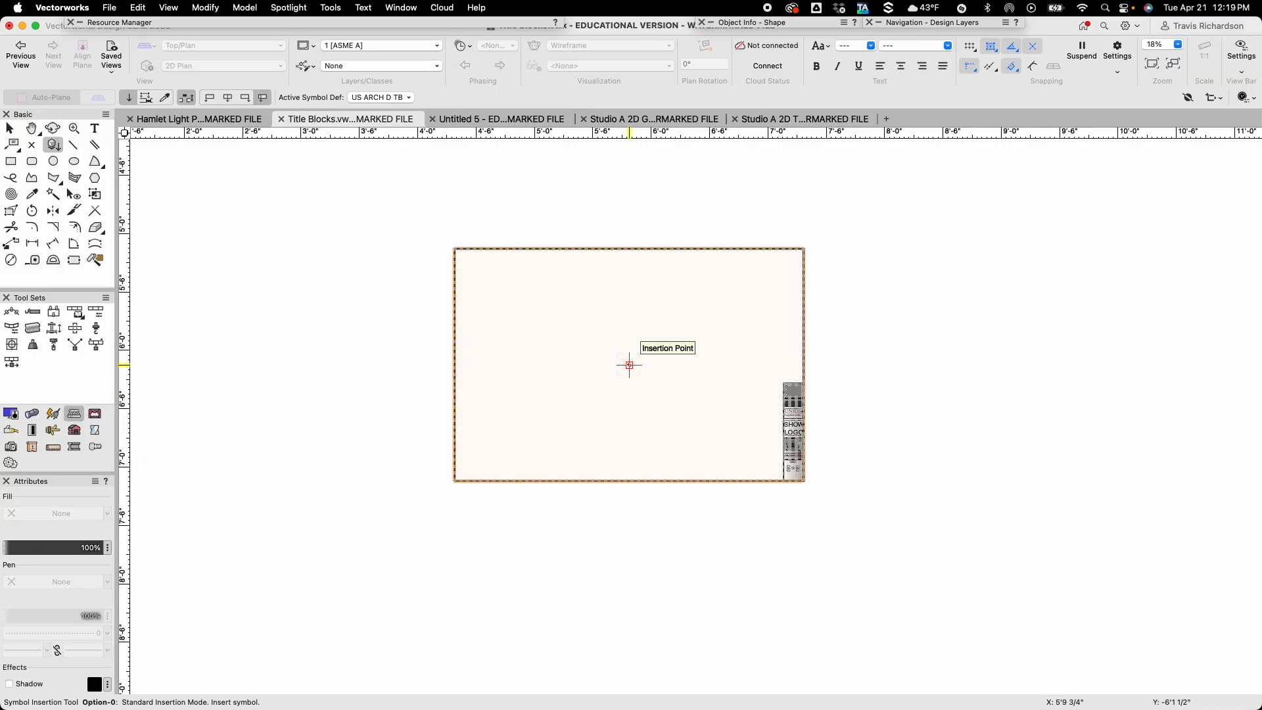
key(x)
Open the 2D components of the placed title block symbol for editing and enter the group containing its text.
scroll(806, 438, up, 6)
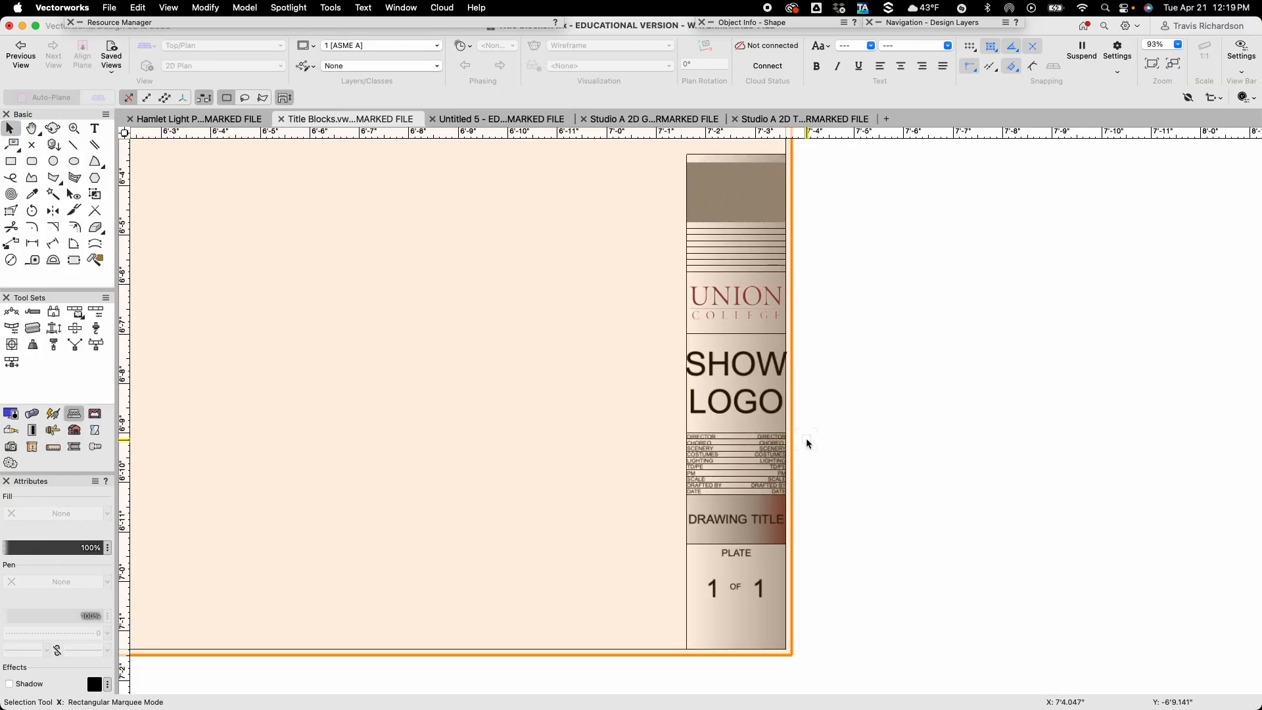
click(806, 440)
key(h)
scroll(844, 387, up, 2)
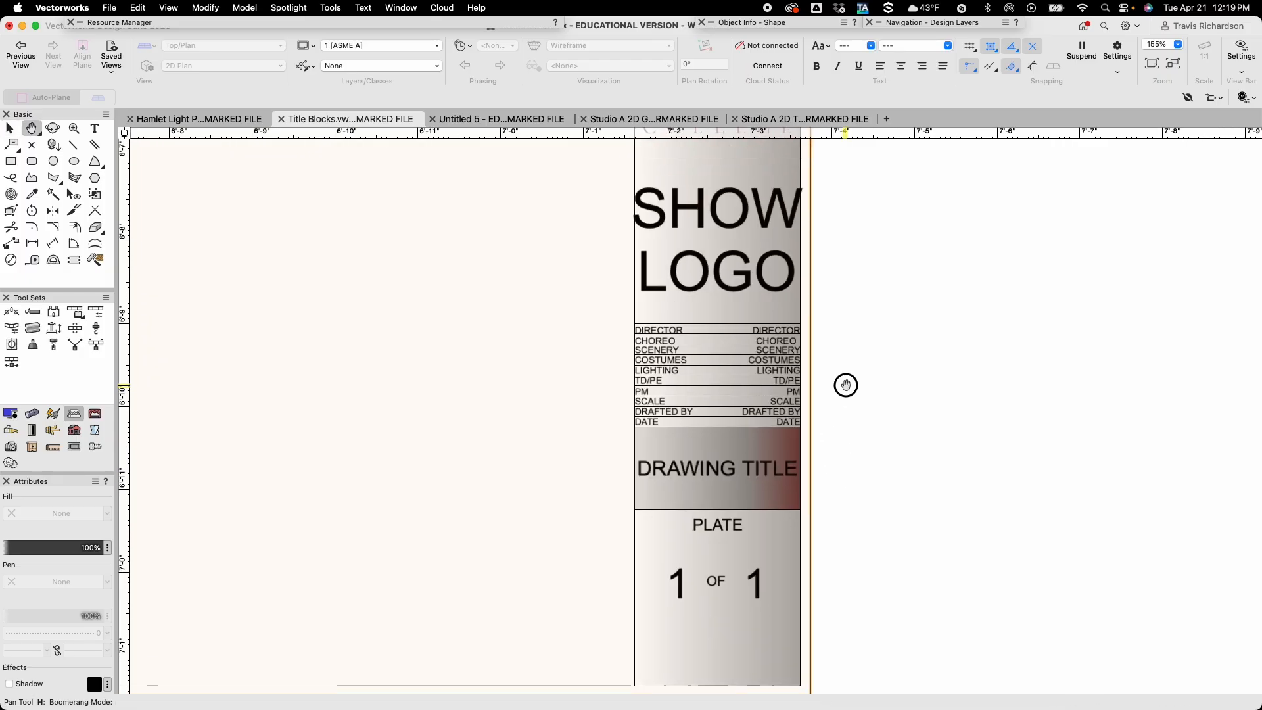
middle_drag(843, 387, 854, 375)
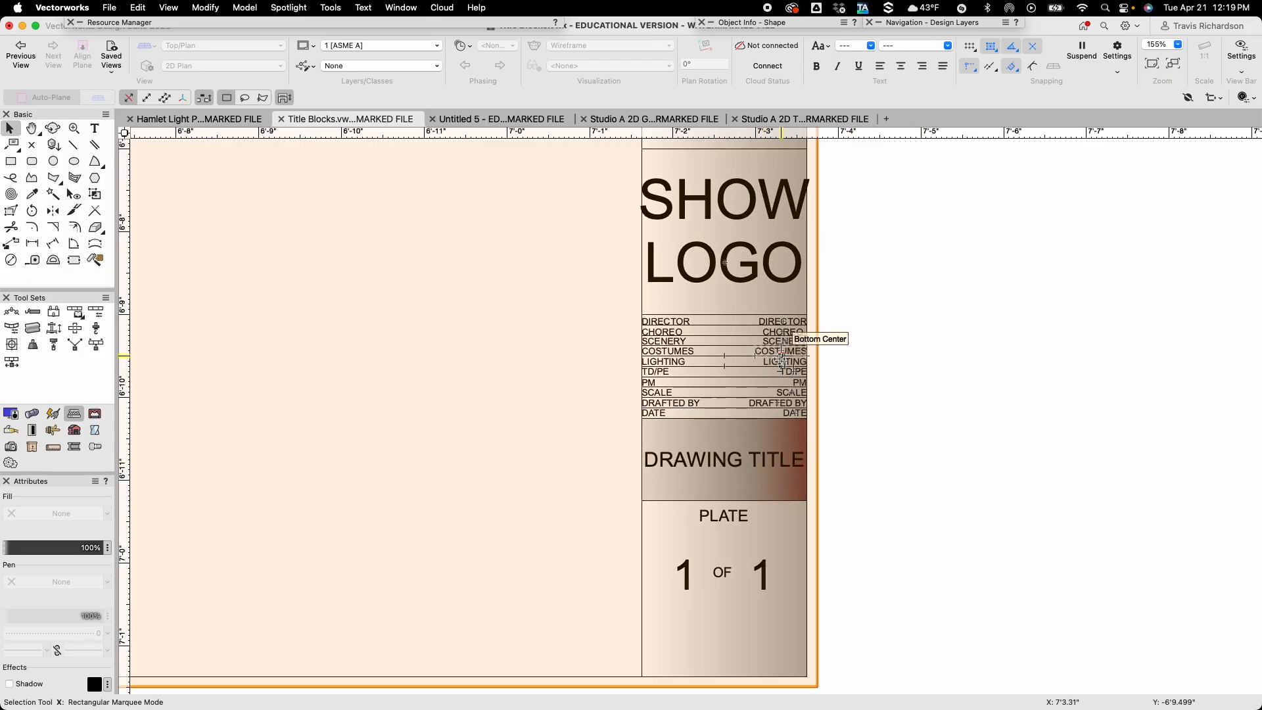
double_click(782, 360)
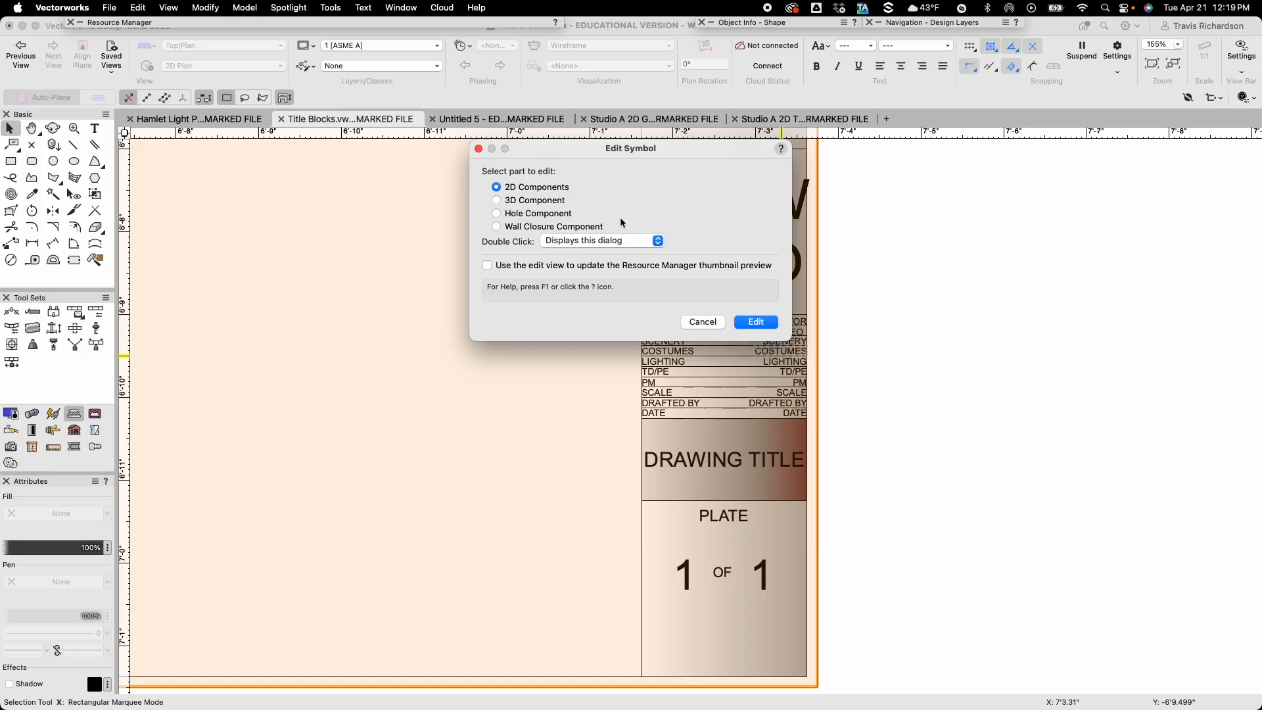
click(757, 323)
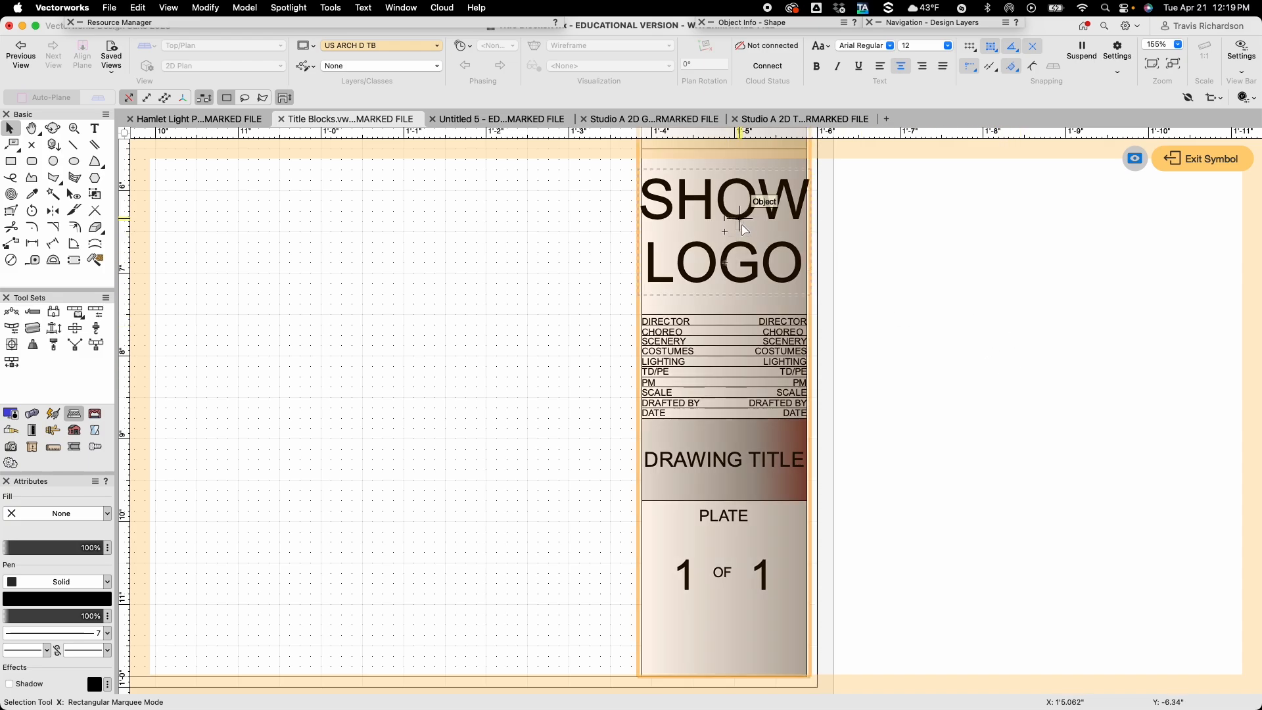
double_click(744, 244)
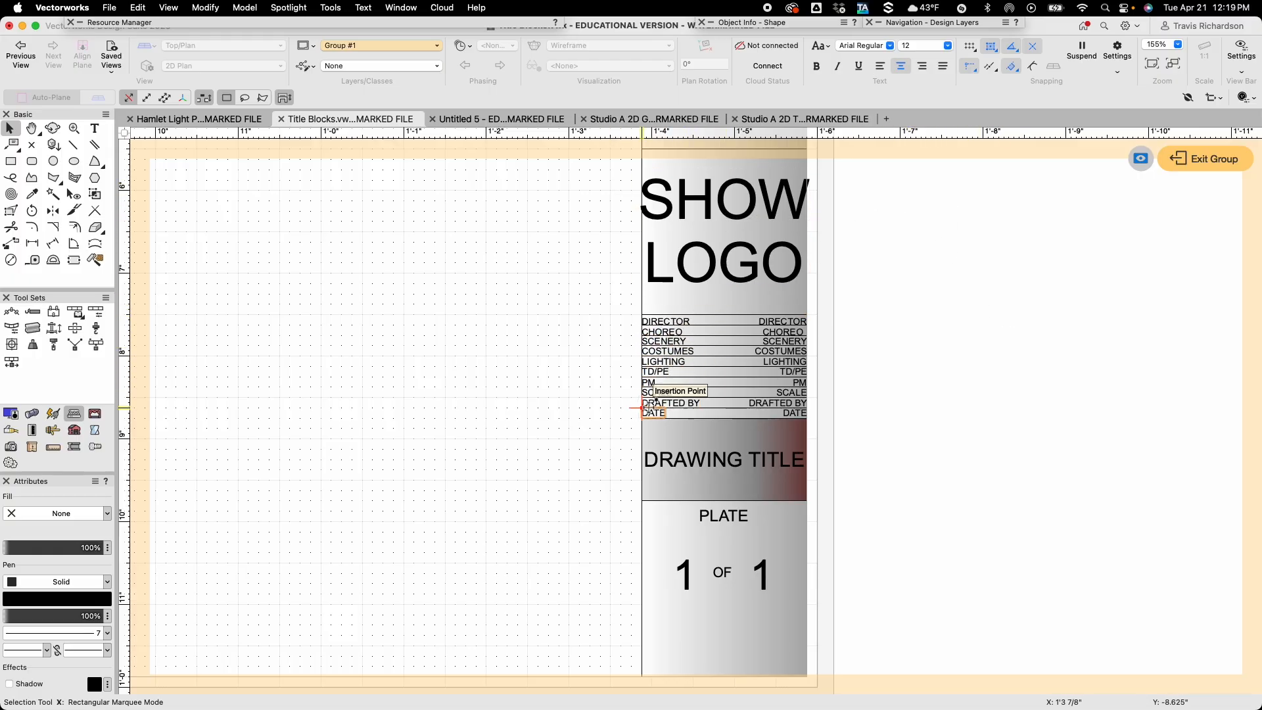
Link the SHOW LOGO text to the SHOW LOGO field of the FULL TITLE BLOCK record format.
click(729, 255)
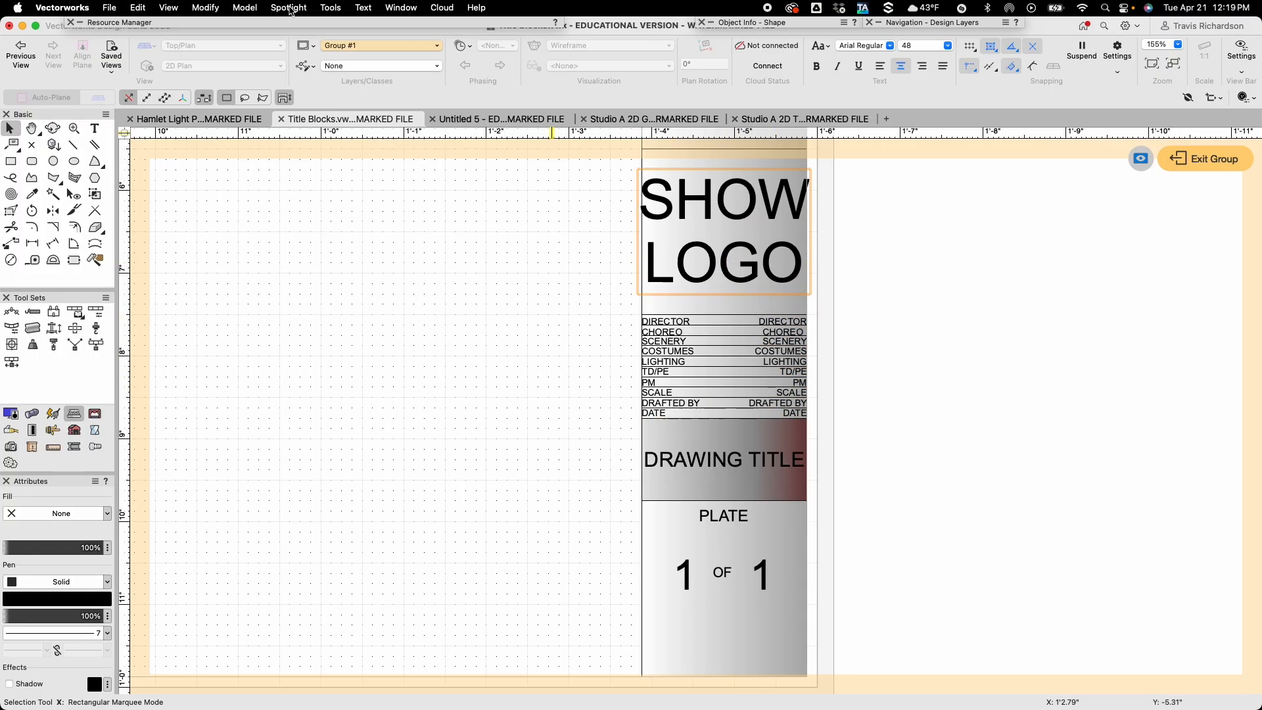
click(330, 8)
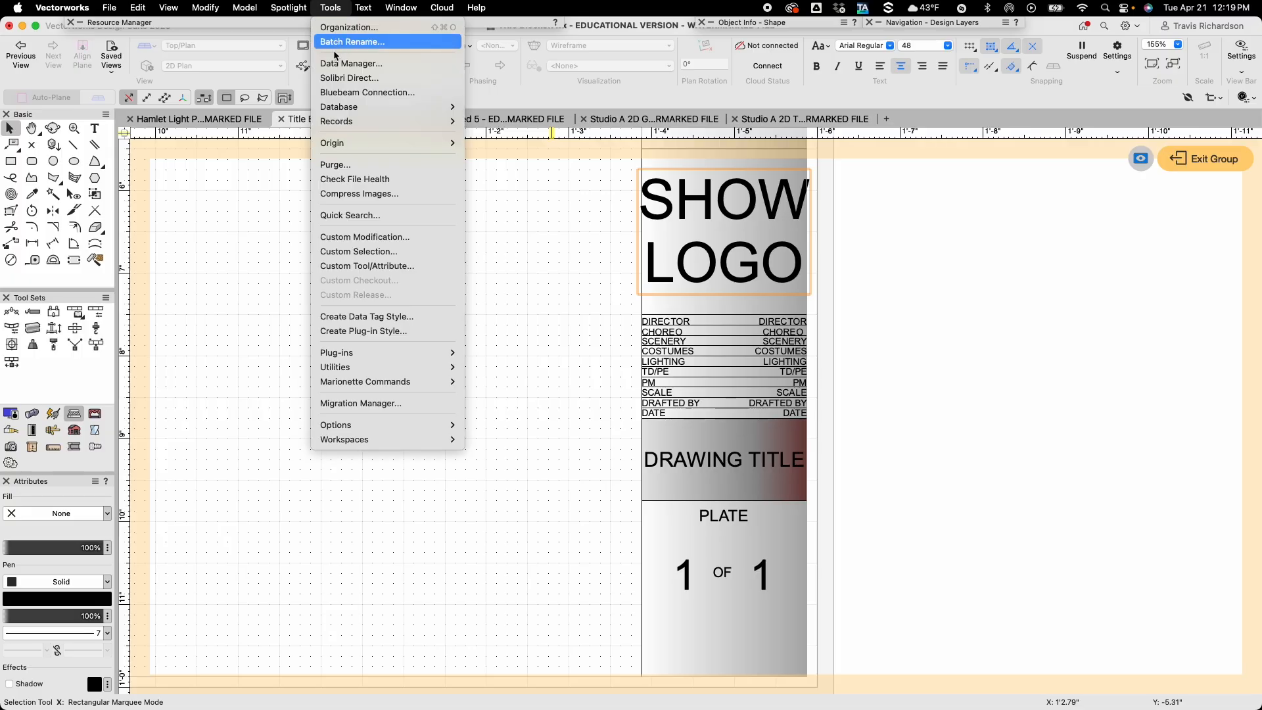
mouse_move(344, 122)
click(502, 121)
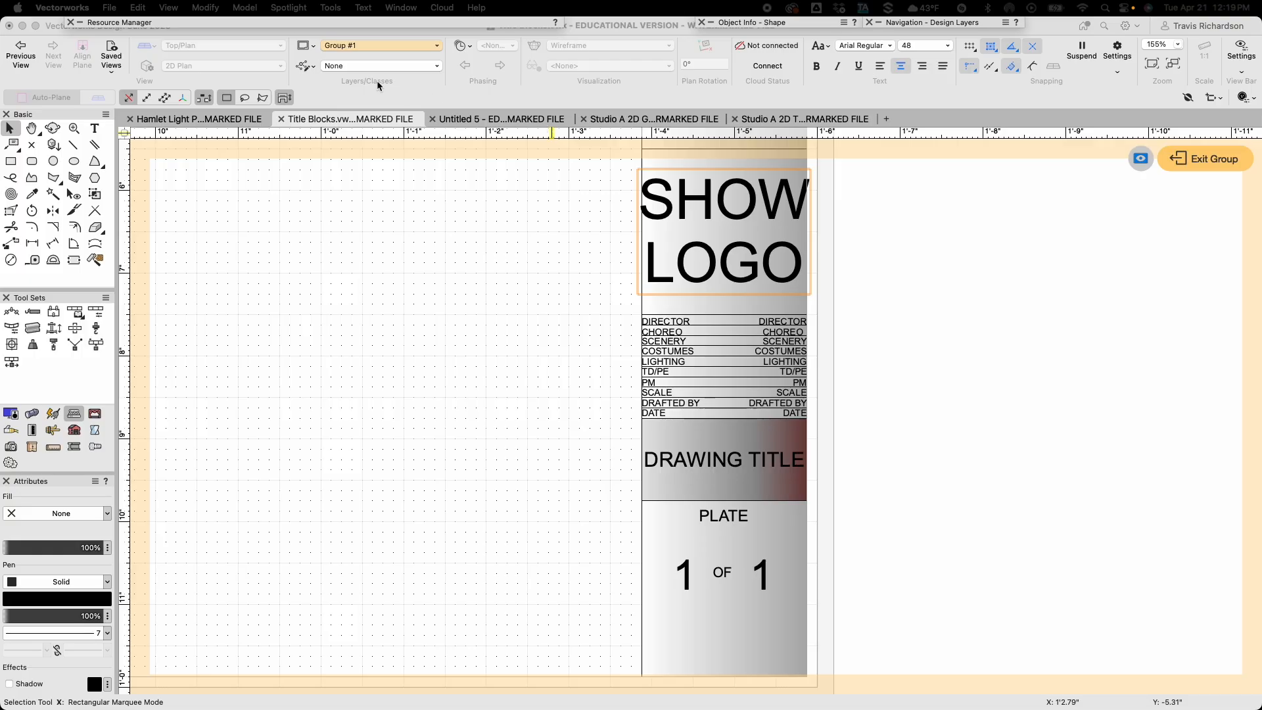
drag(412, 81, 549, 64)
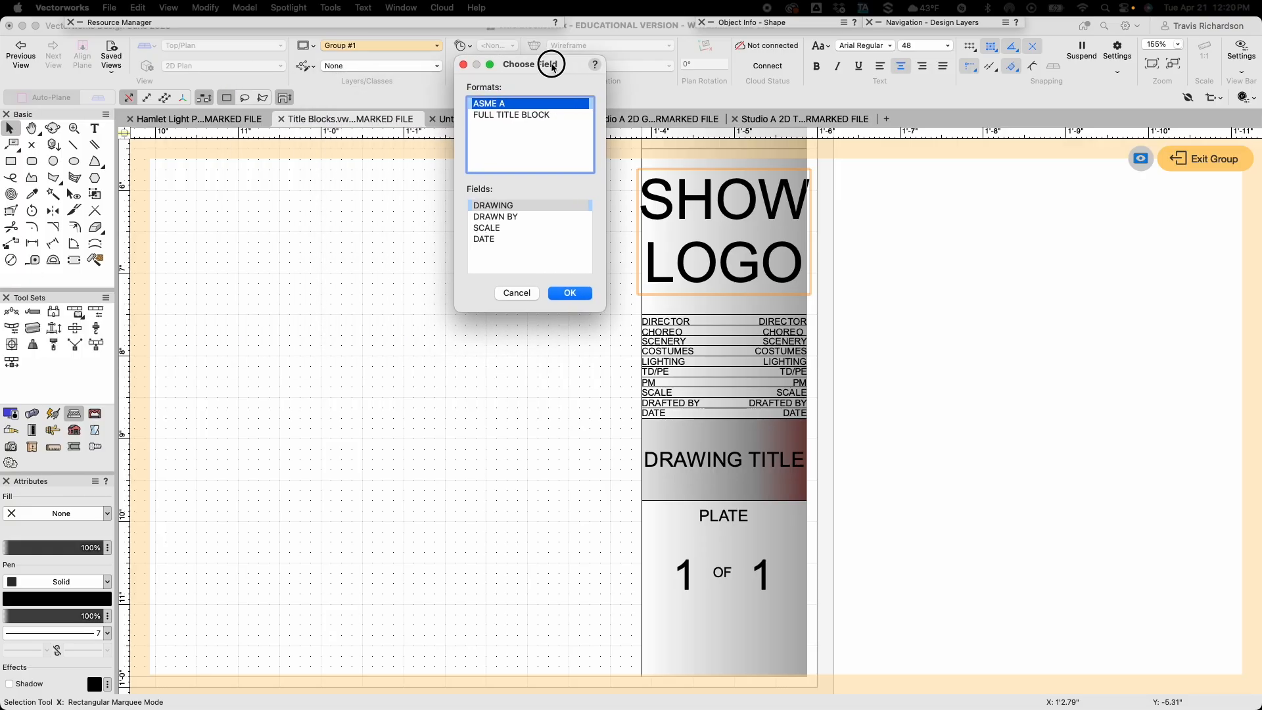
click(511, 117)
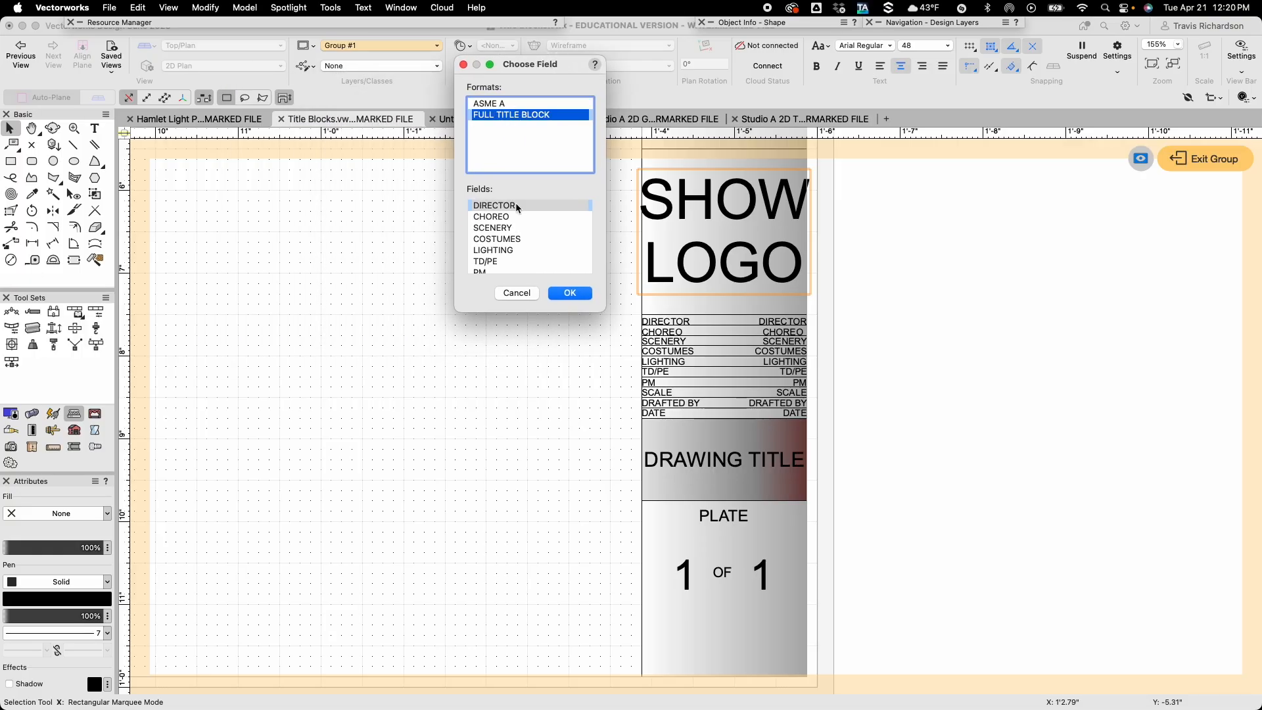
scroll(520, 233, down, 3)
scroll(520, 233, down, 2)
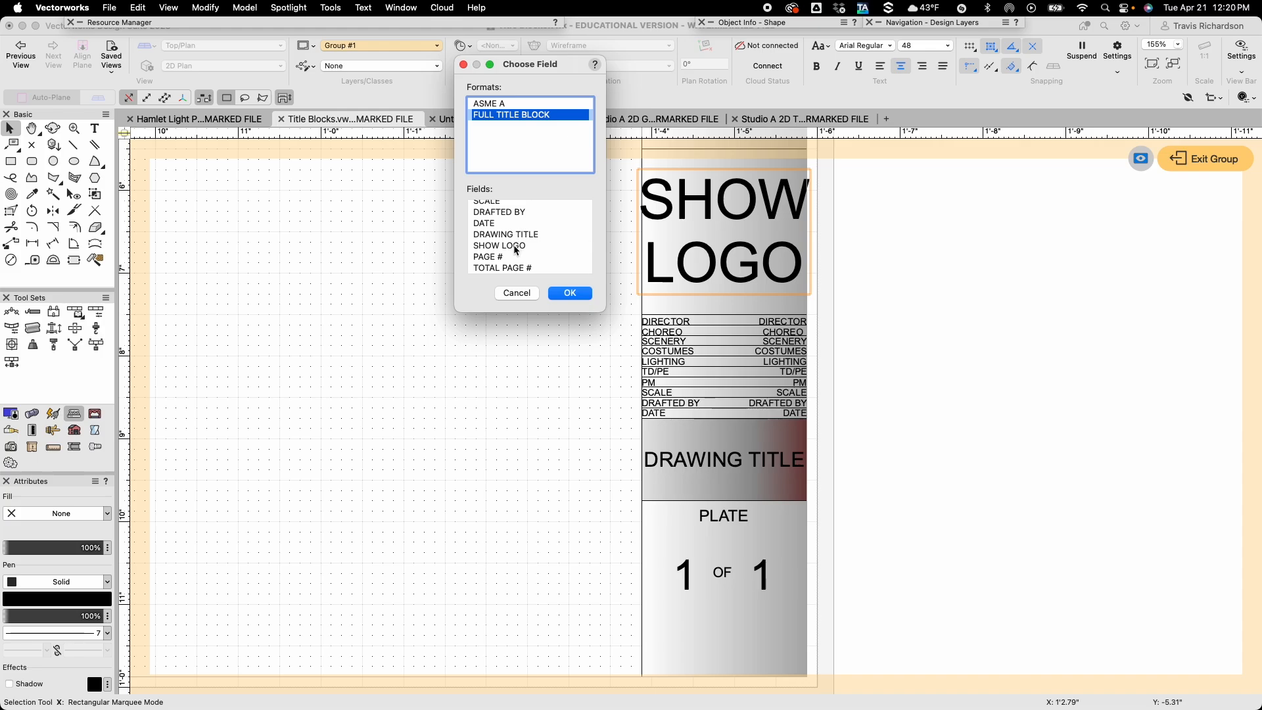
click(517, 248)
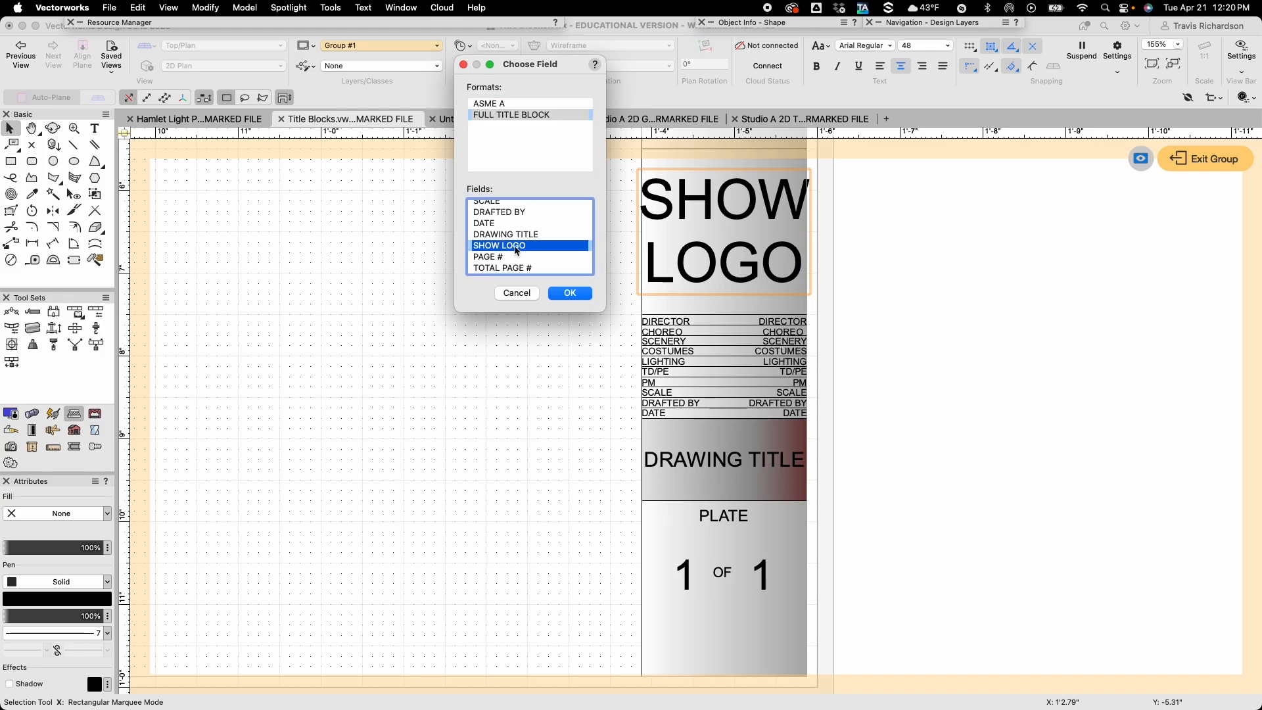
click(576, 293)
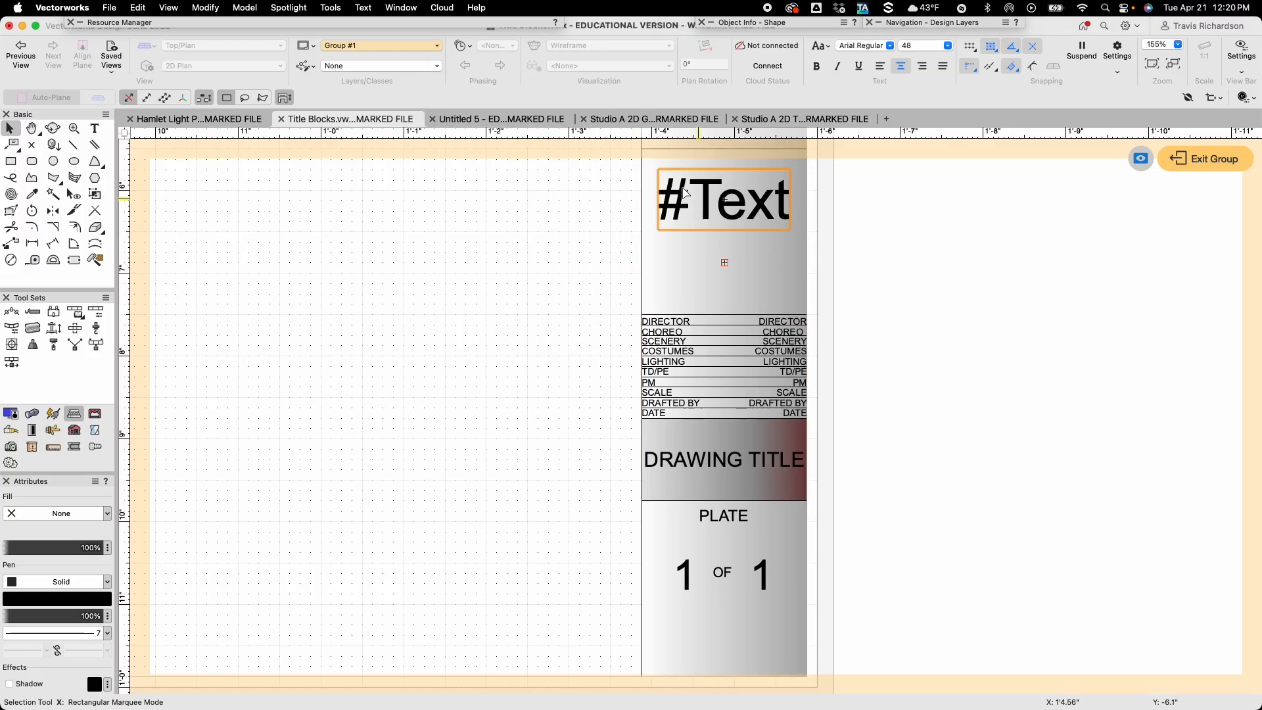
Link the DRAWING TITLE text to the DRAWING TITLE field of the FULL TITLE BLOCK record format.
click(725, 463)
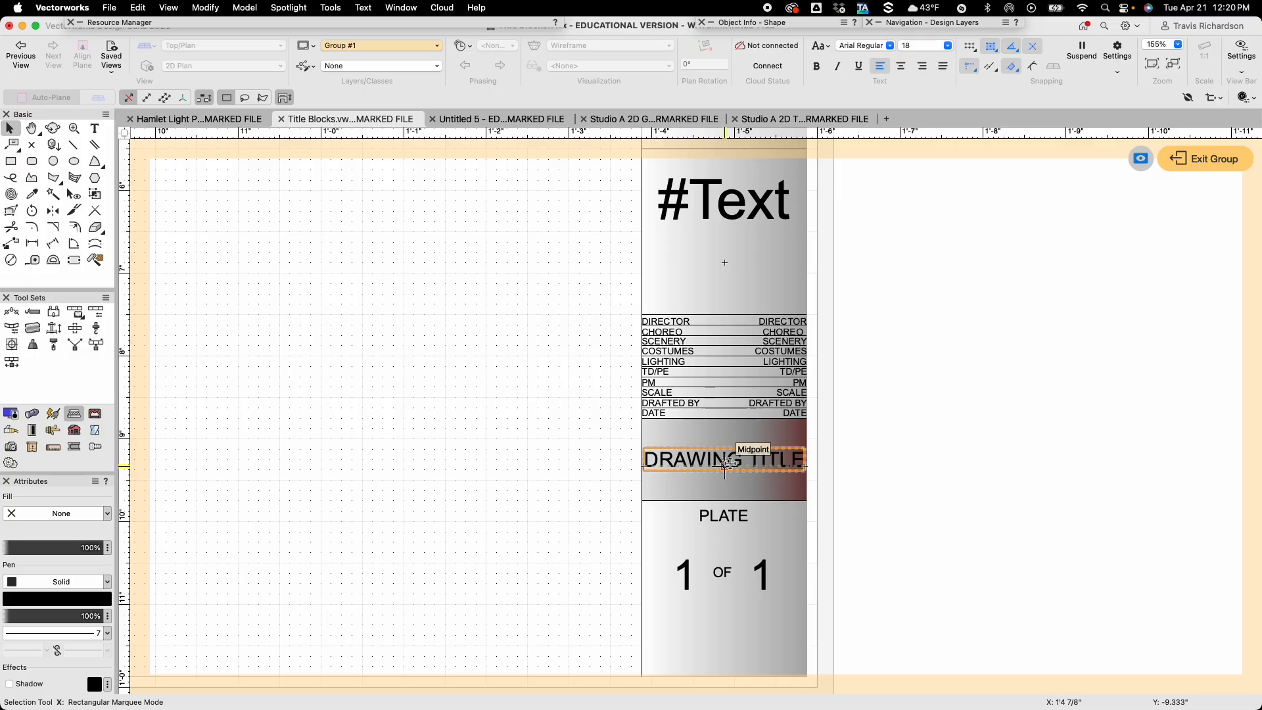
click(331, 8)
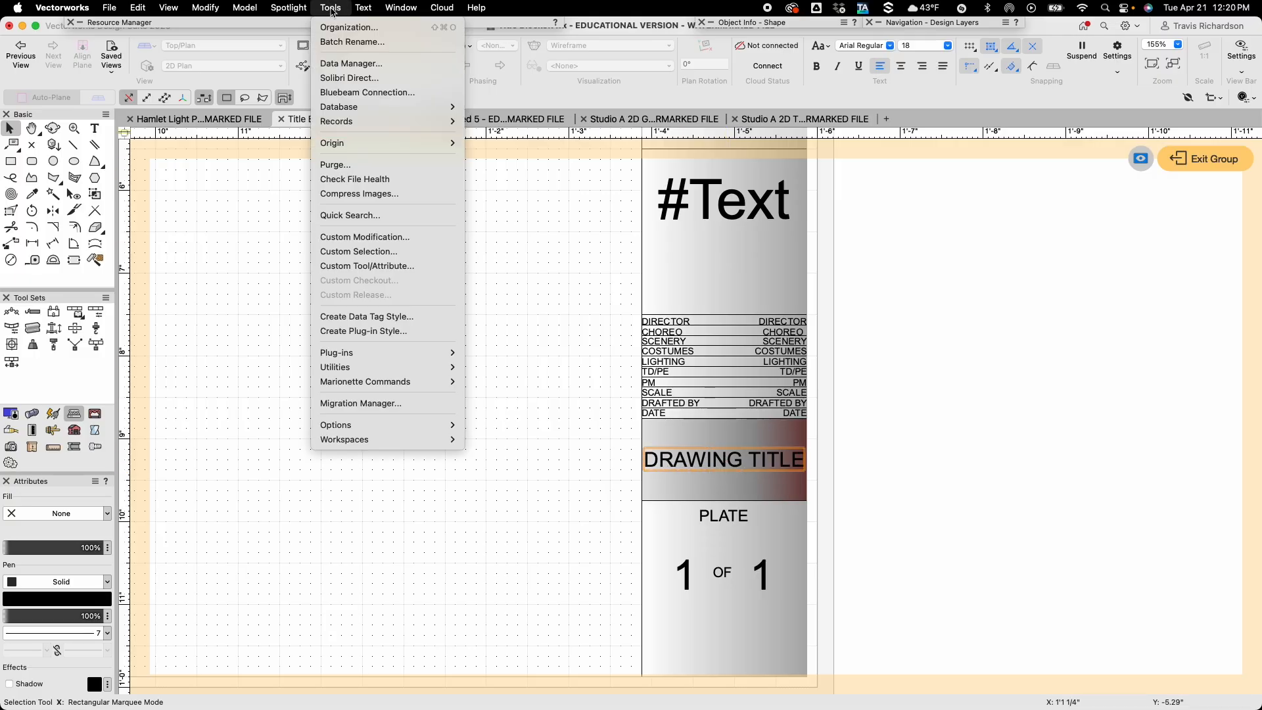
mouse_move(356, 122)
click(503, 121)
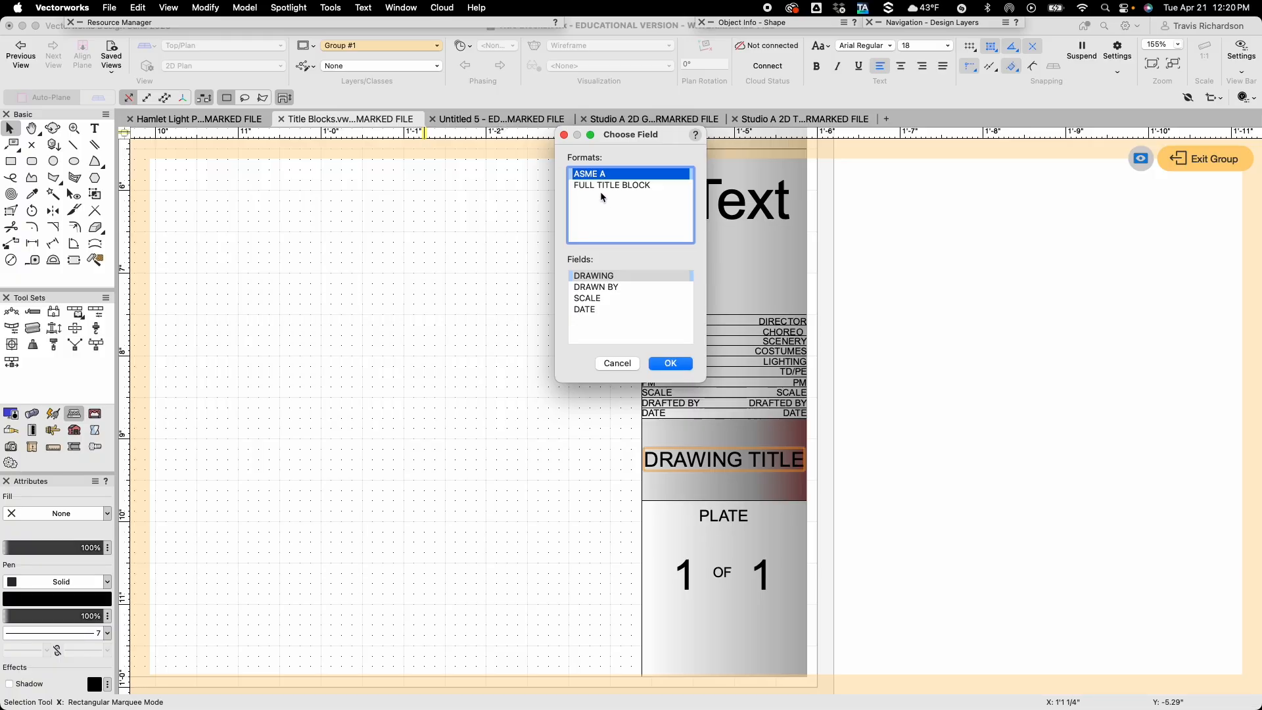
click(601, 186)
scroll(610, 329, down, 4)
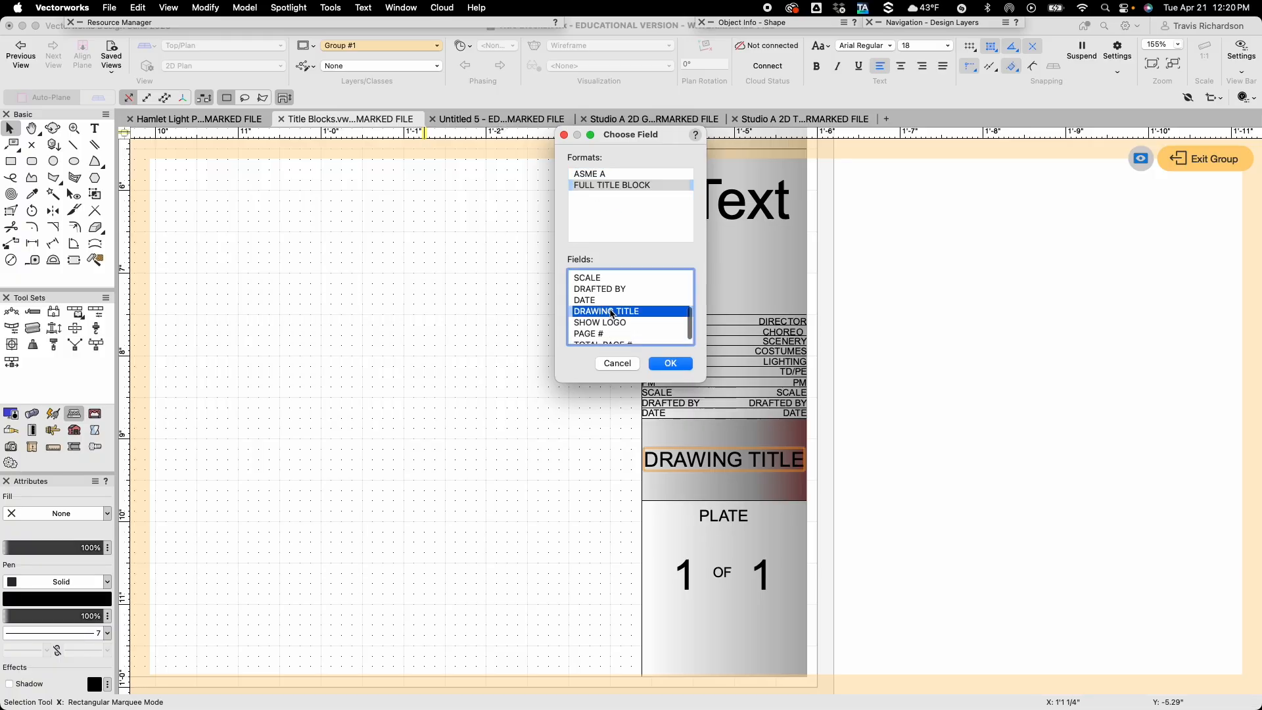
click(671, 364)
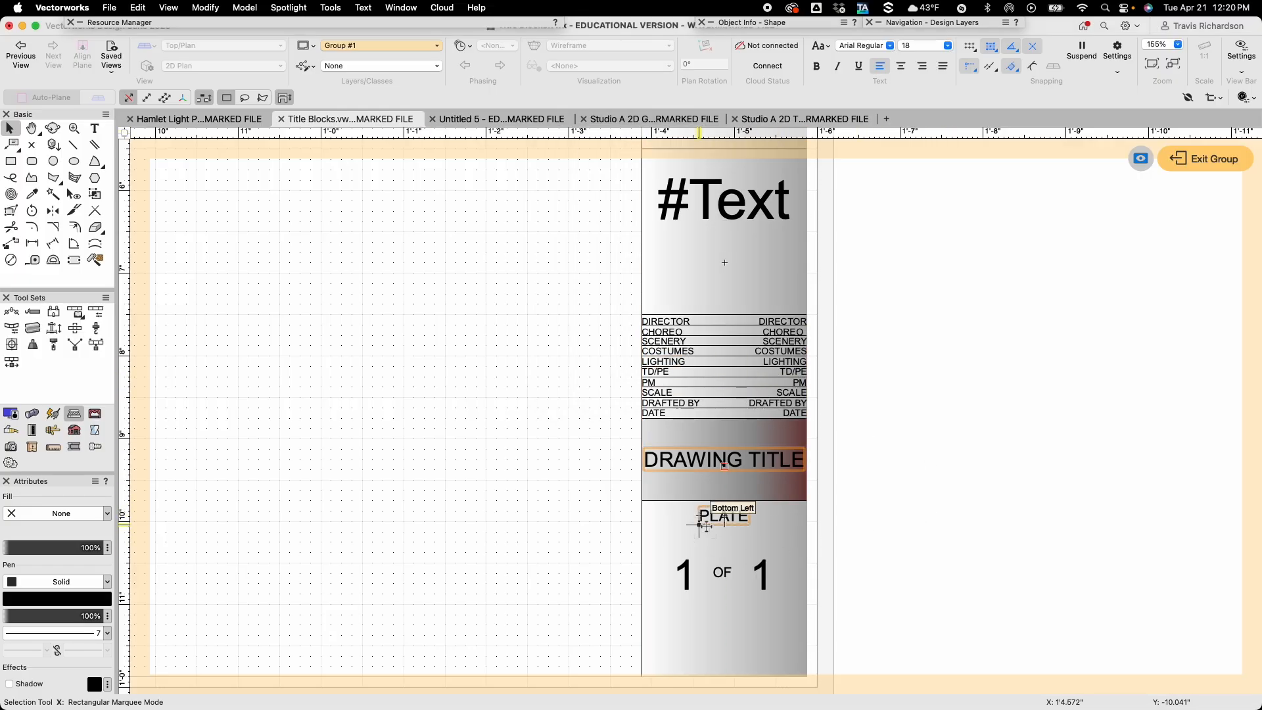
Link the plate number 1 before OF to the PAGE # field of the FULL TITLE BLOCK record format.
click(685, 574)
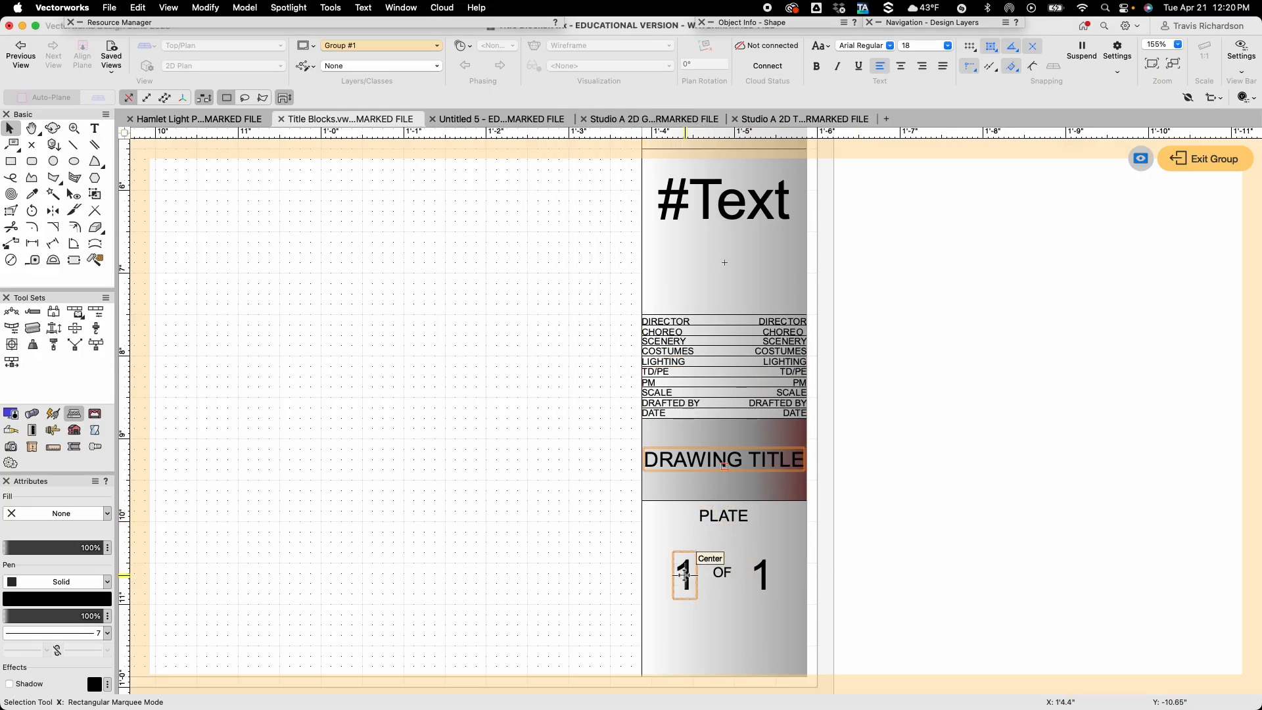
click(331, 8)
mouse_move(340, 125)
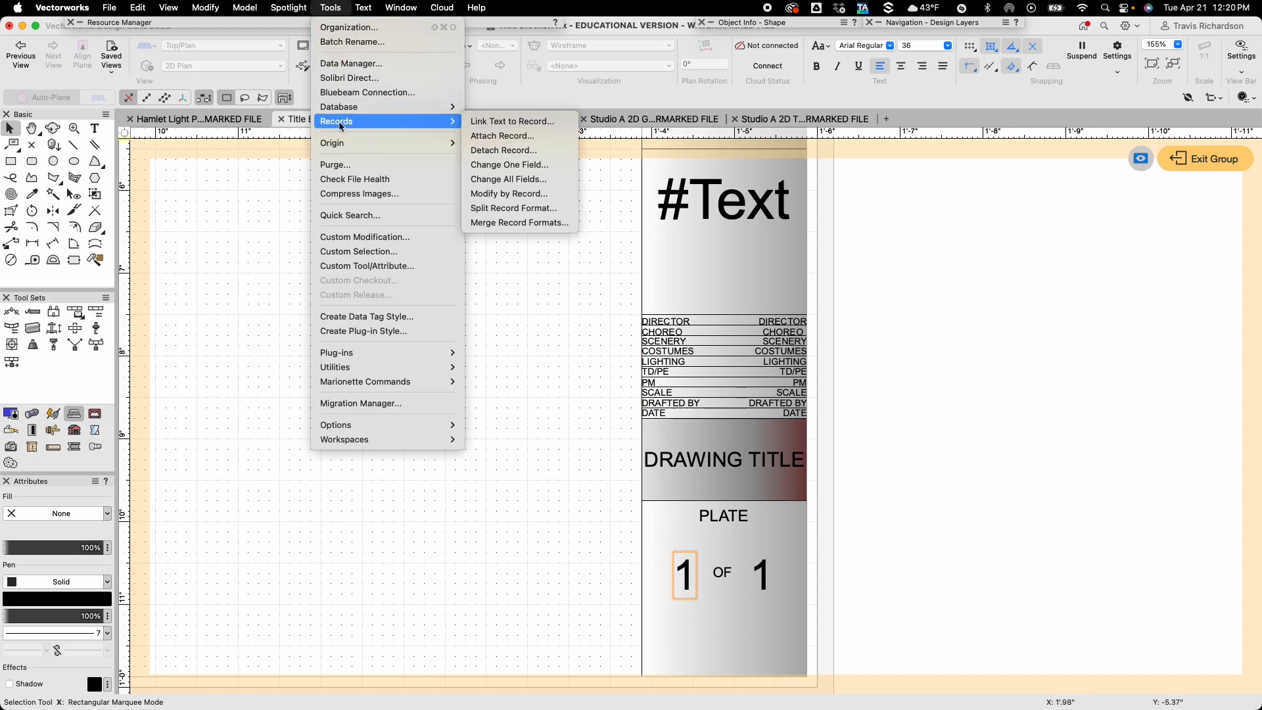
click(535, 123)
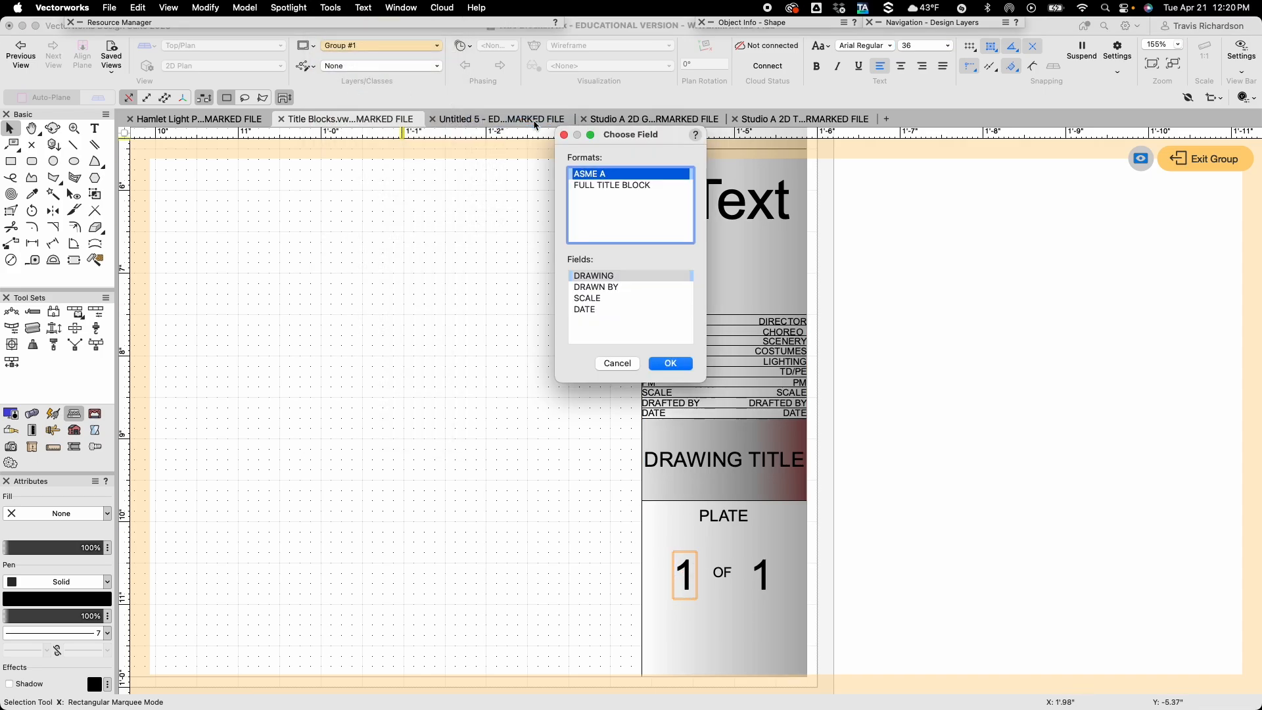
click(620, 186)
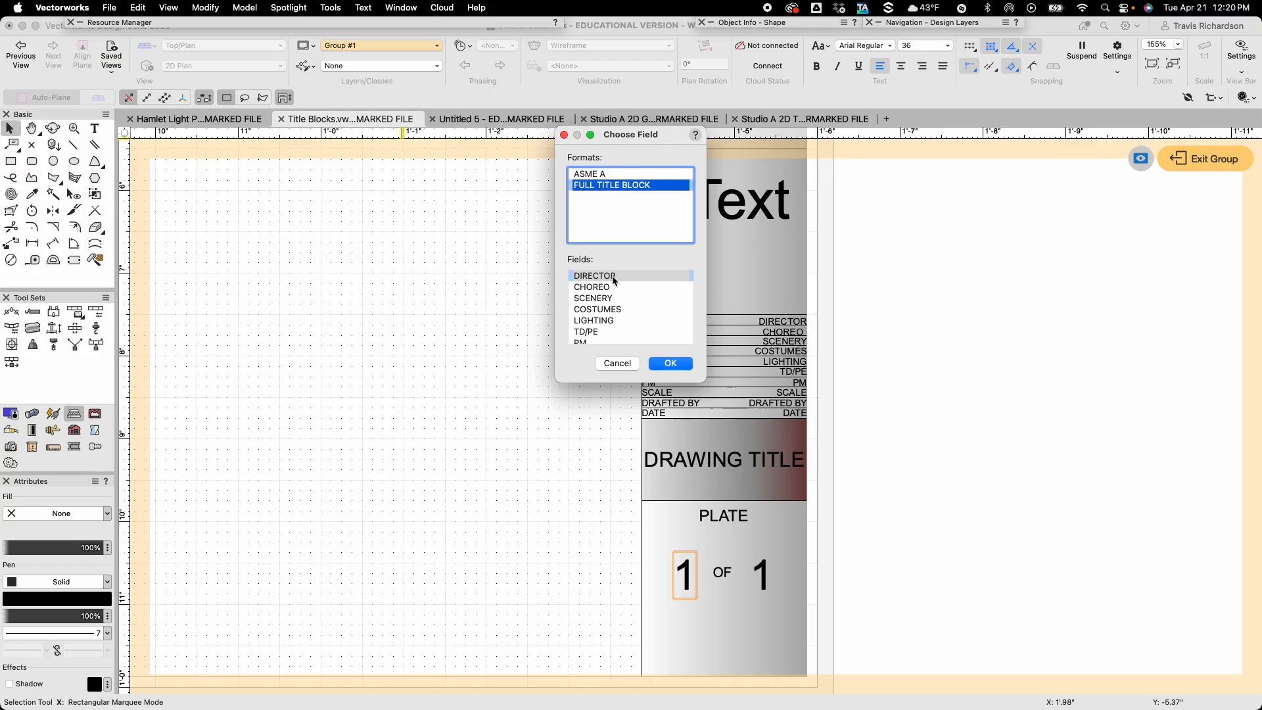
scroll(615, 281, down, 5)
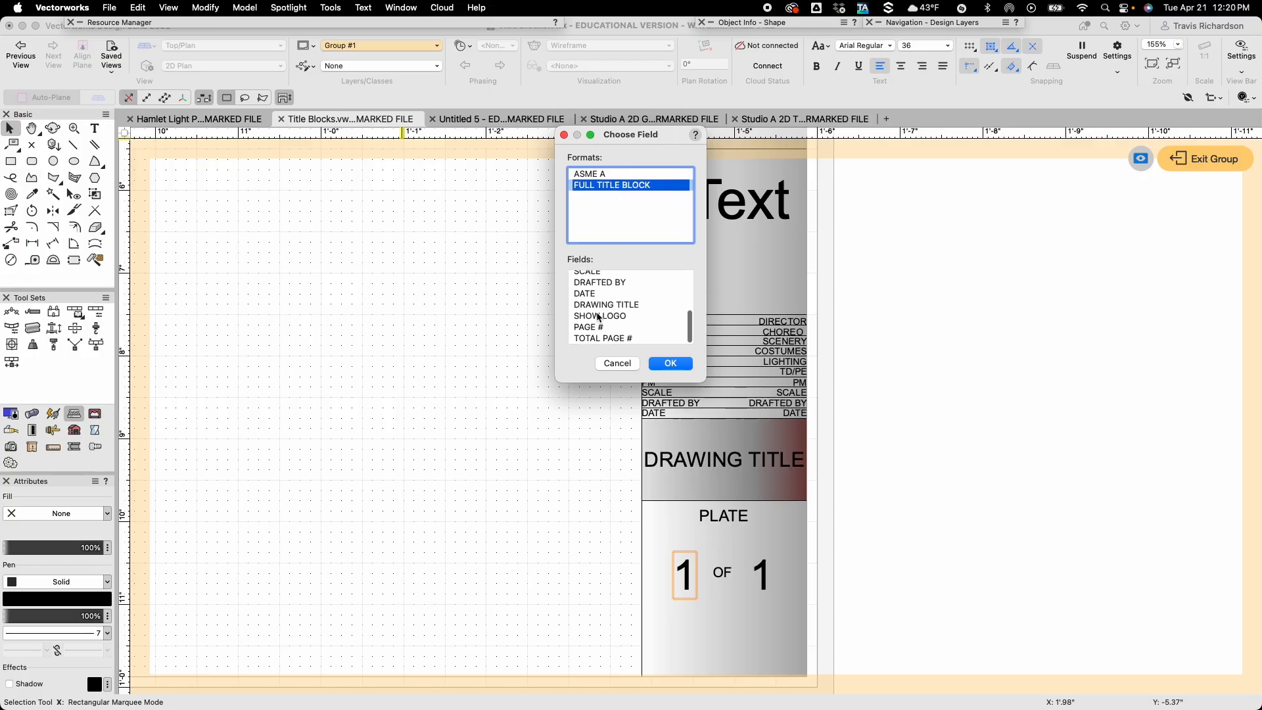
click(590, 328)
click(671, 364)
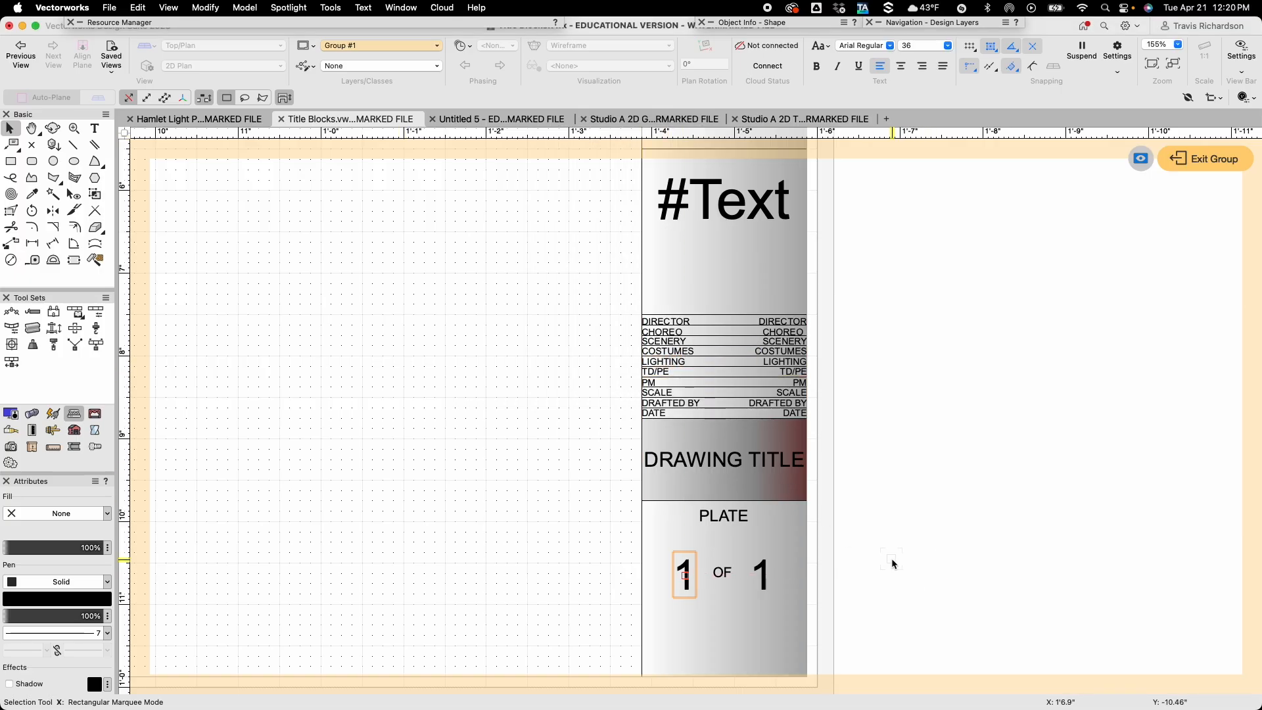
Link the number 1 after OF to the TOTAL PAGE # field of the FULL TITLE BLOCK record format.
click(765, 578)
click(331, 7)
mouse_move(341, 124)
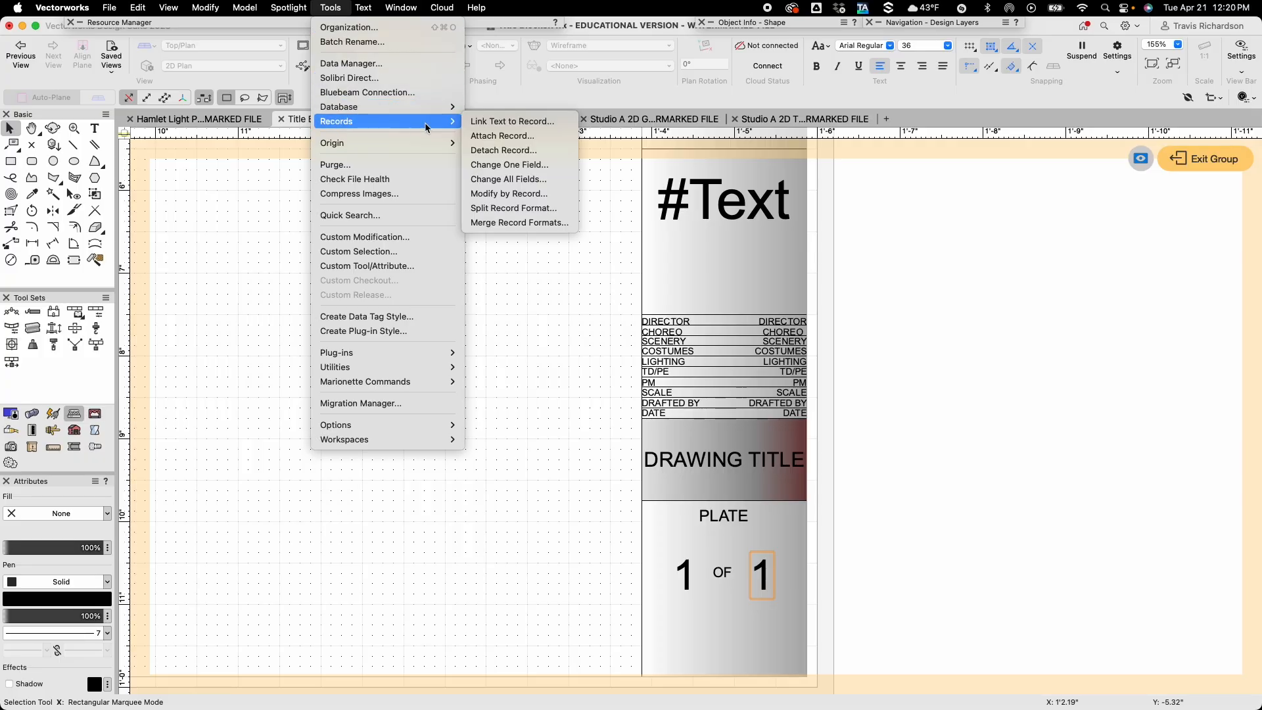
click(485, 121)
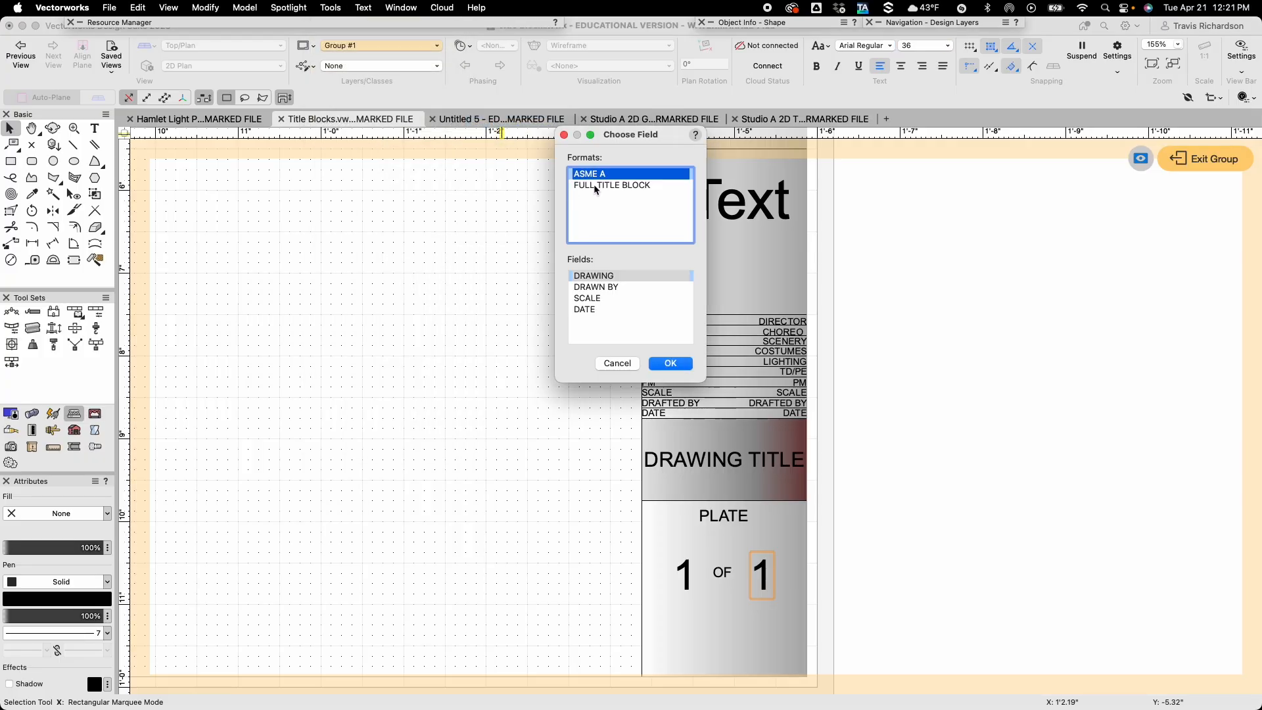
click(596, 186)
scroll(615, 286, down, 5)
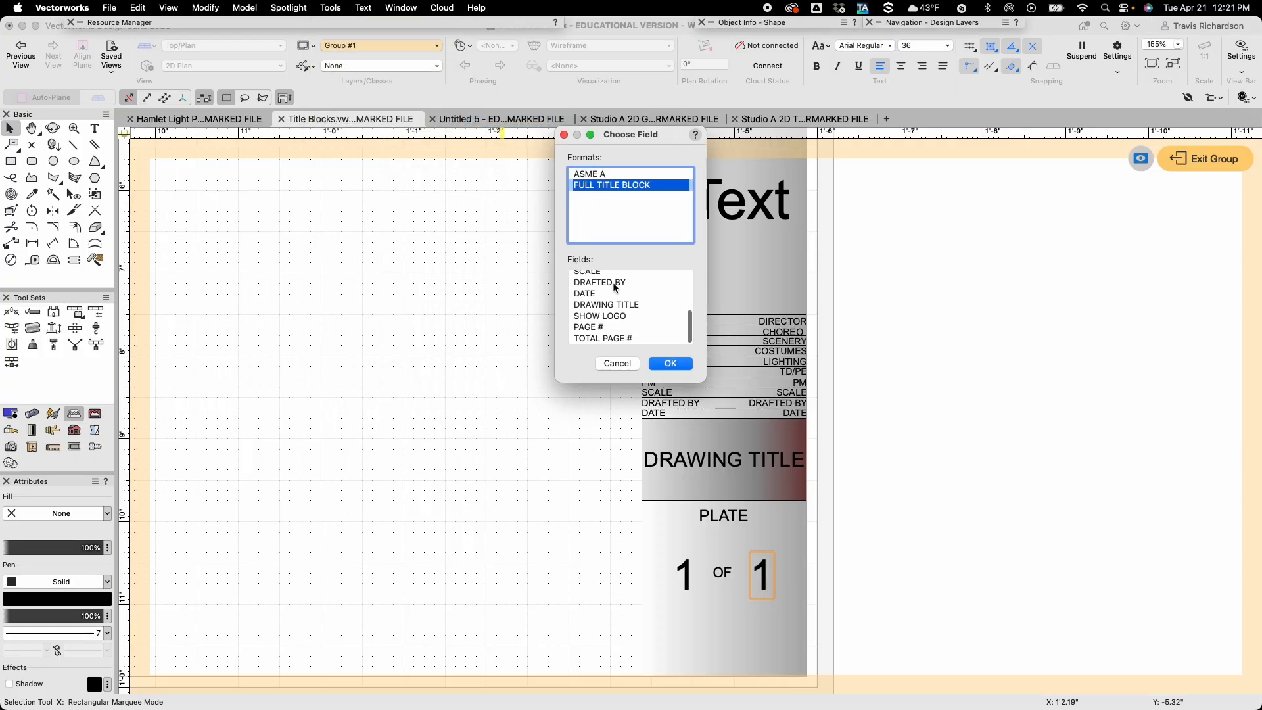
click(619, 339)
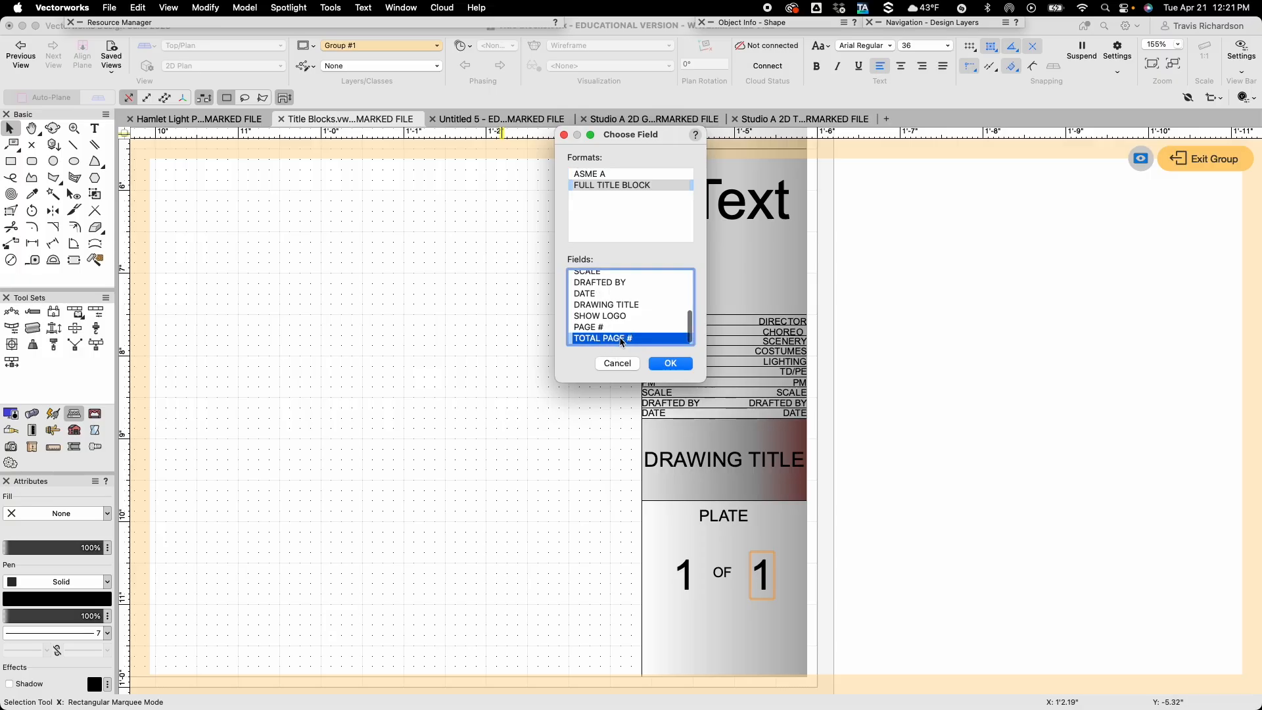
click(670, 364)
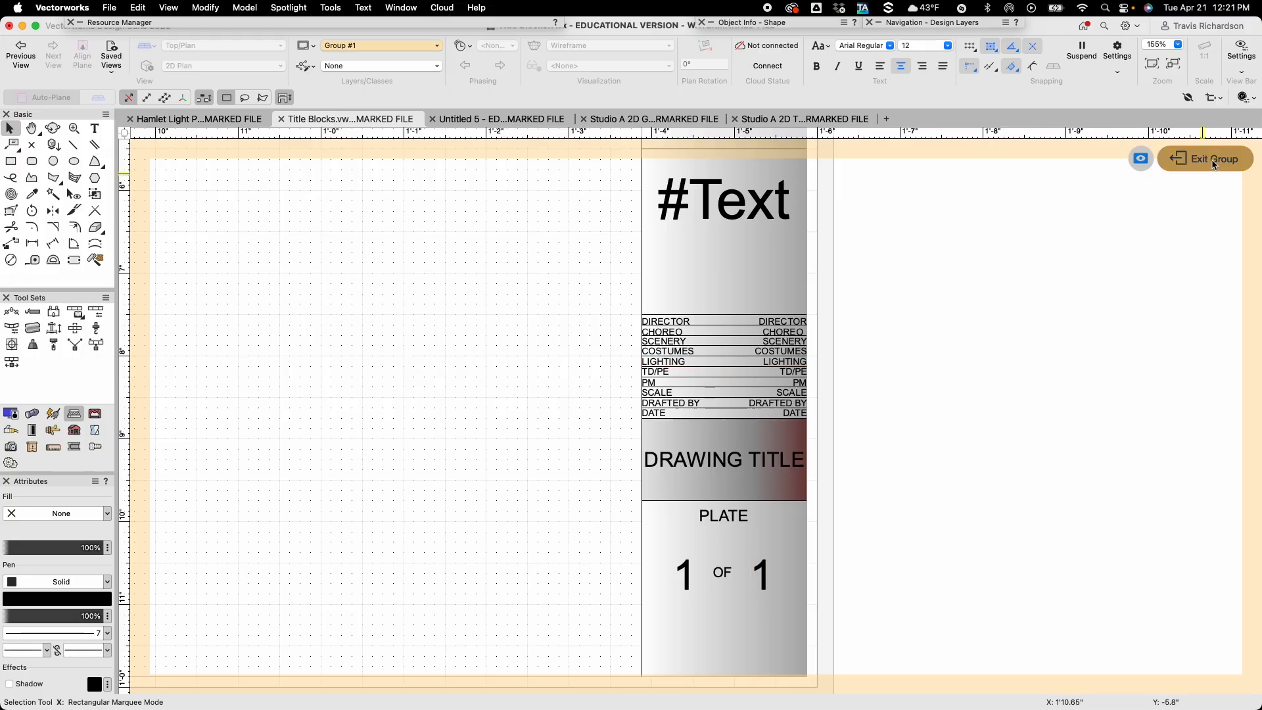
Exit the text group and the title block symbol, and save the Title Blocks file.
double_click(1114, 259)
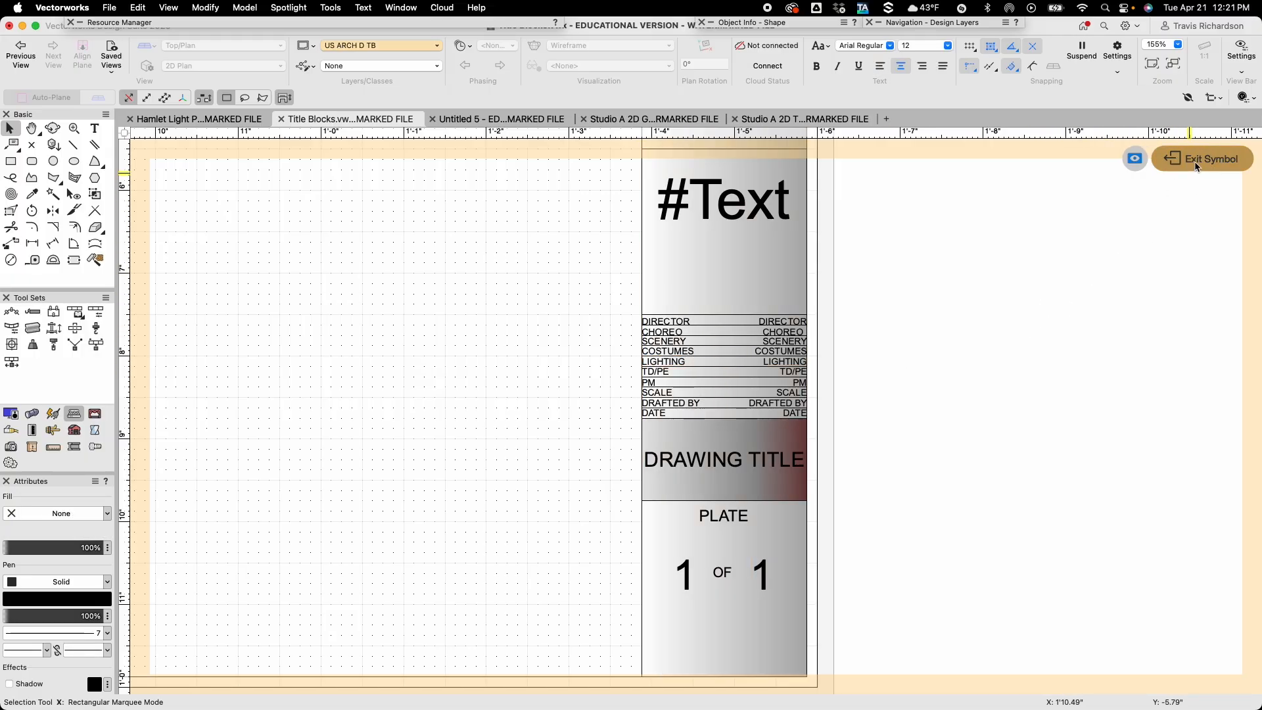
click(1203, 160)
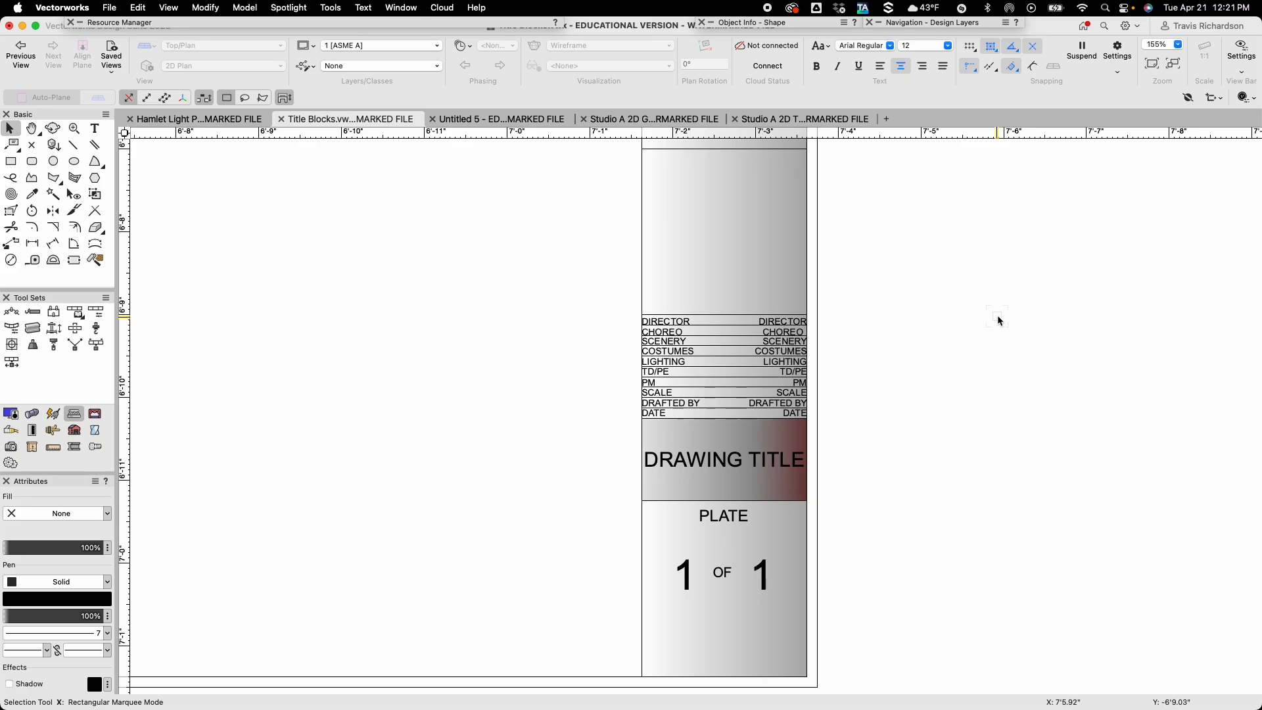
key(super+s)
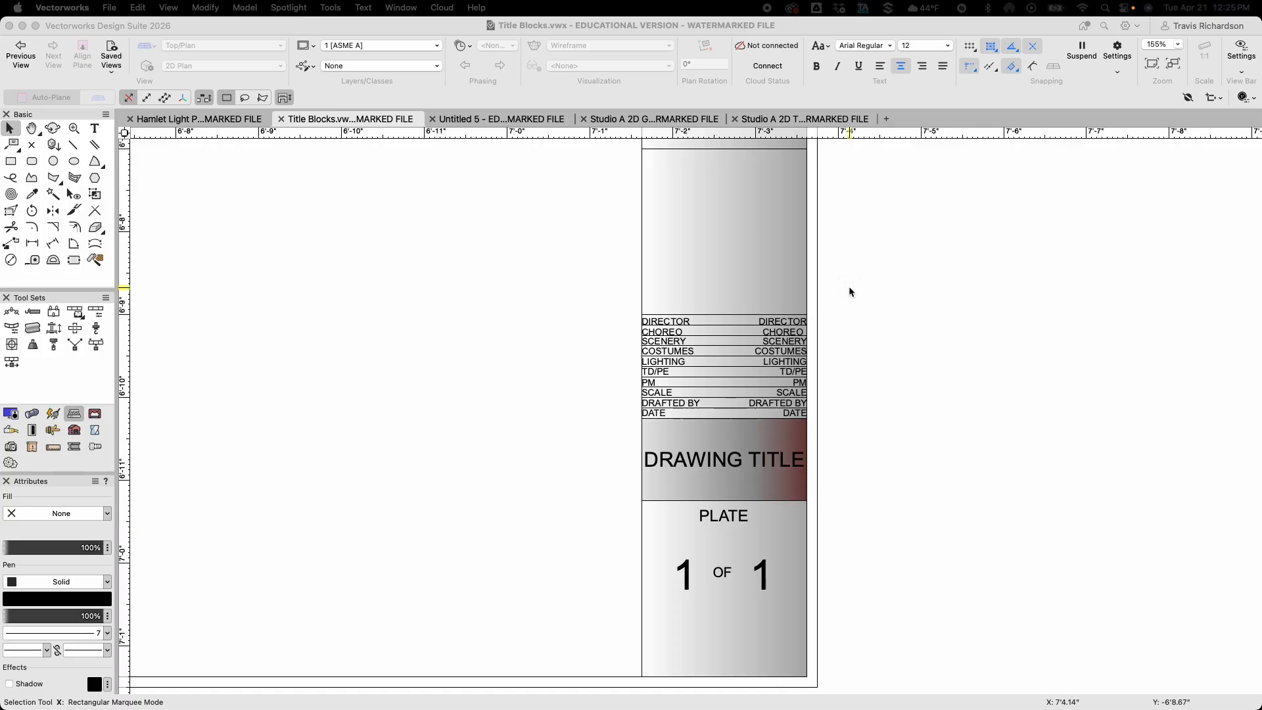
Insert the US ARCH D TB symbol from Title Blocks.vwx at the centre of sheet Sht-1 in the Studio A 2D TR file.
click(875, 285)
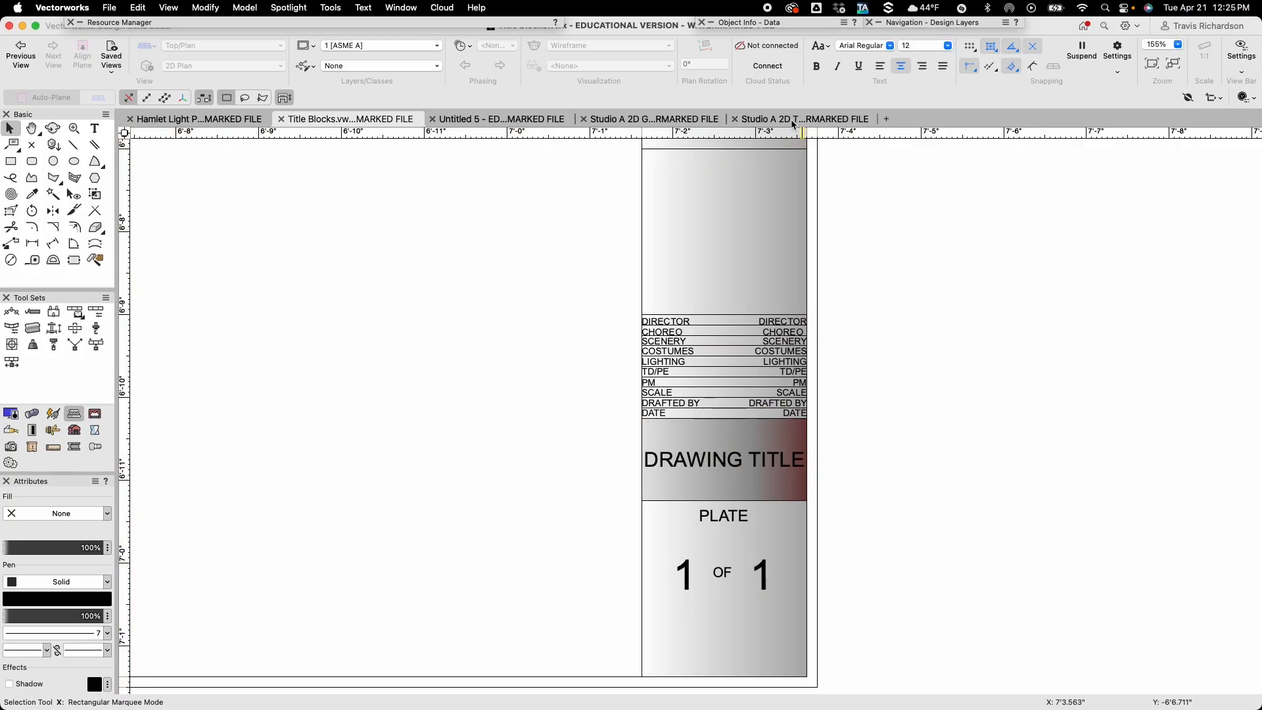
click(794, 121)
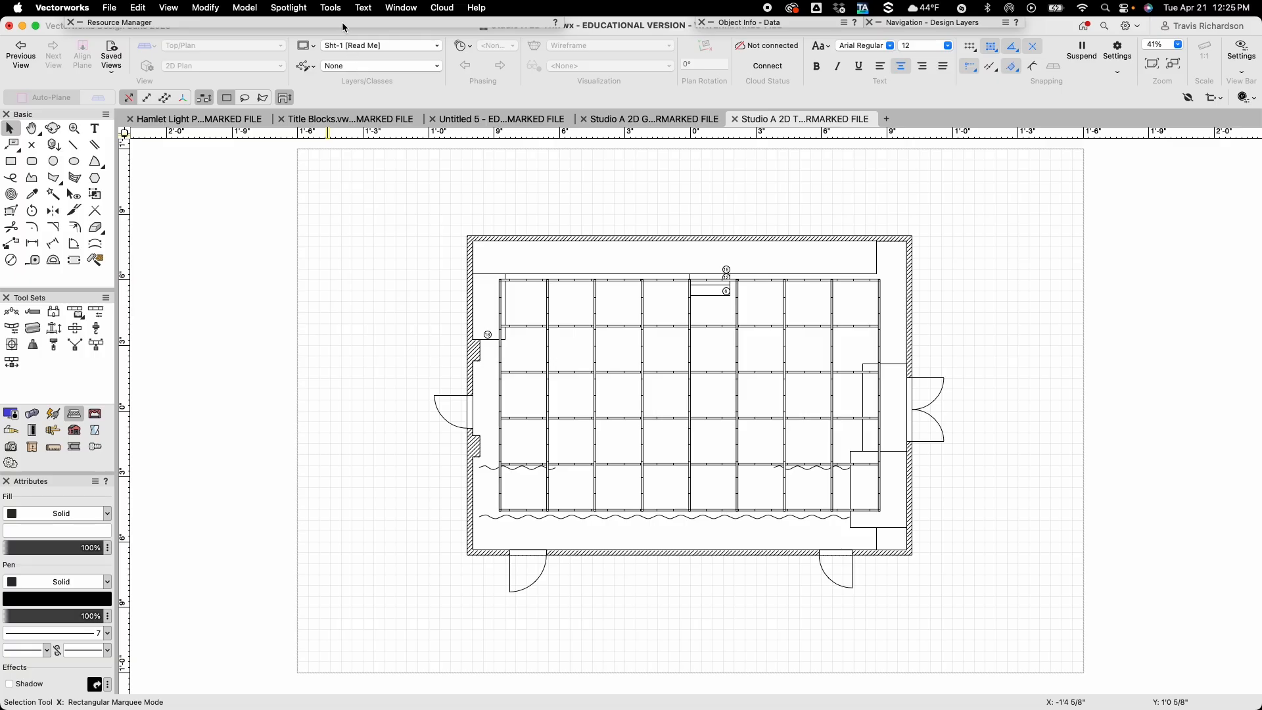
mouse_move(342, 24)
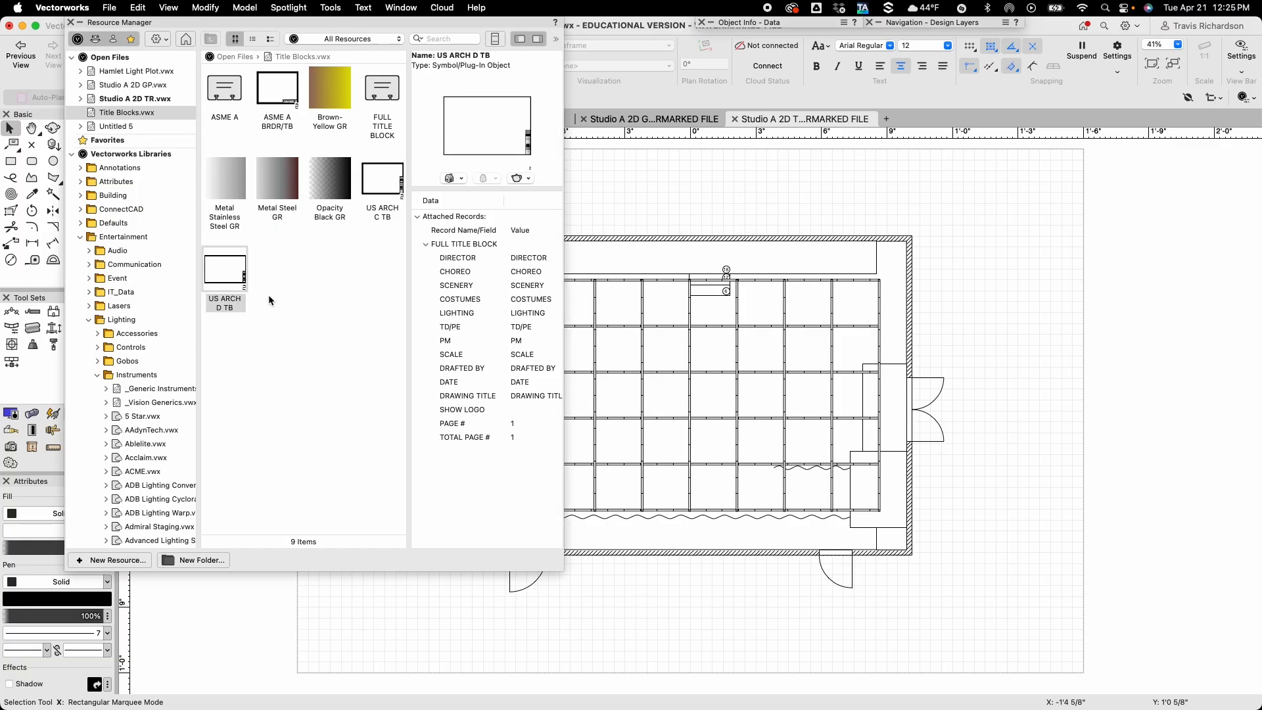
double_click(225, 271)
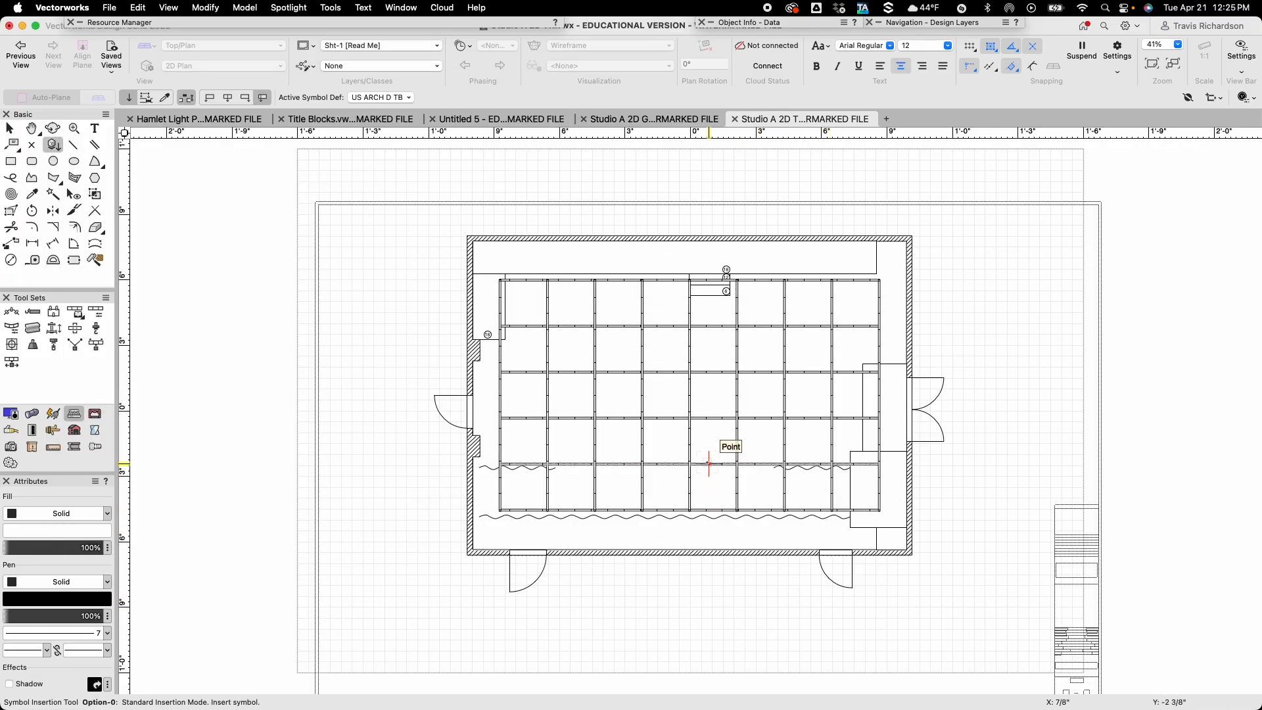
click(690, 406)
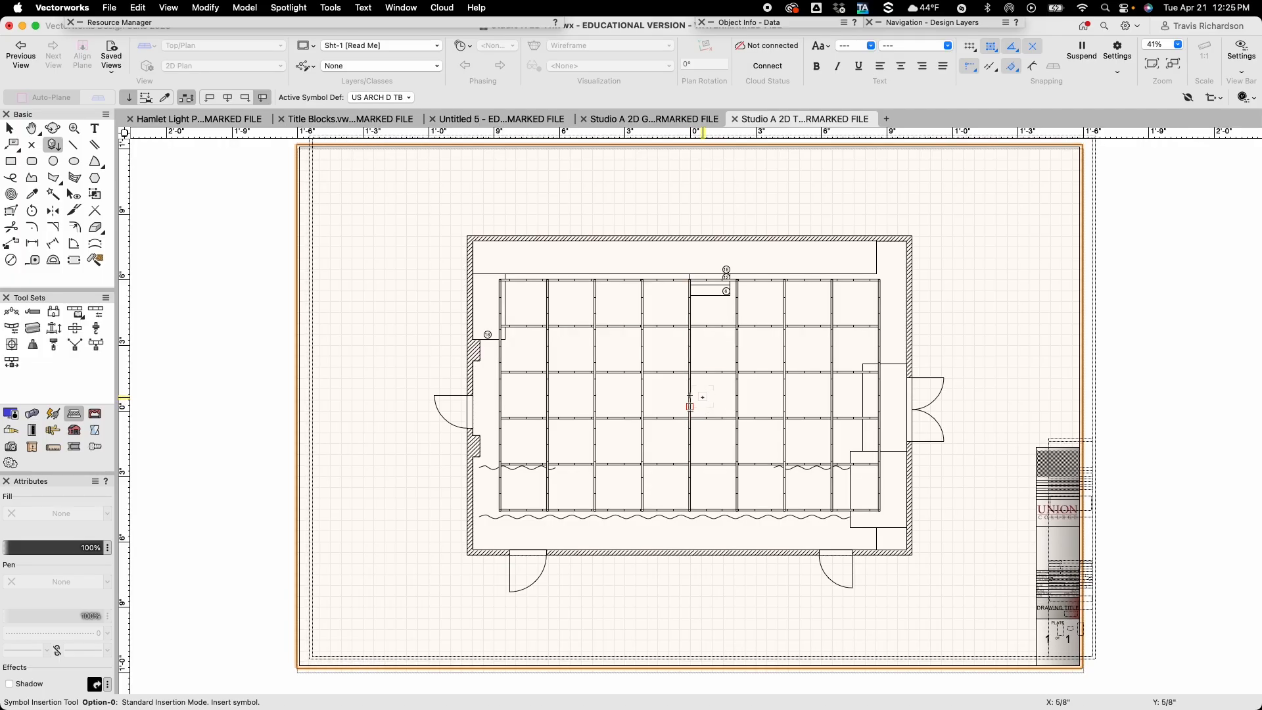
key(x)
Move the title block so its border's upper-right corner snaps onto the upper-right corner of the sheet's page boundary.
scroll(1049, 321, up, 3)
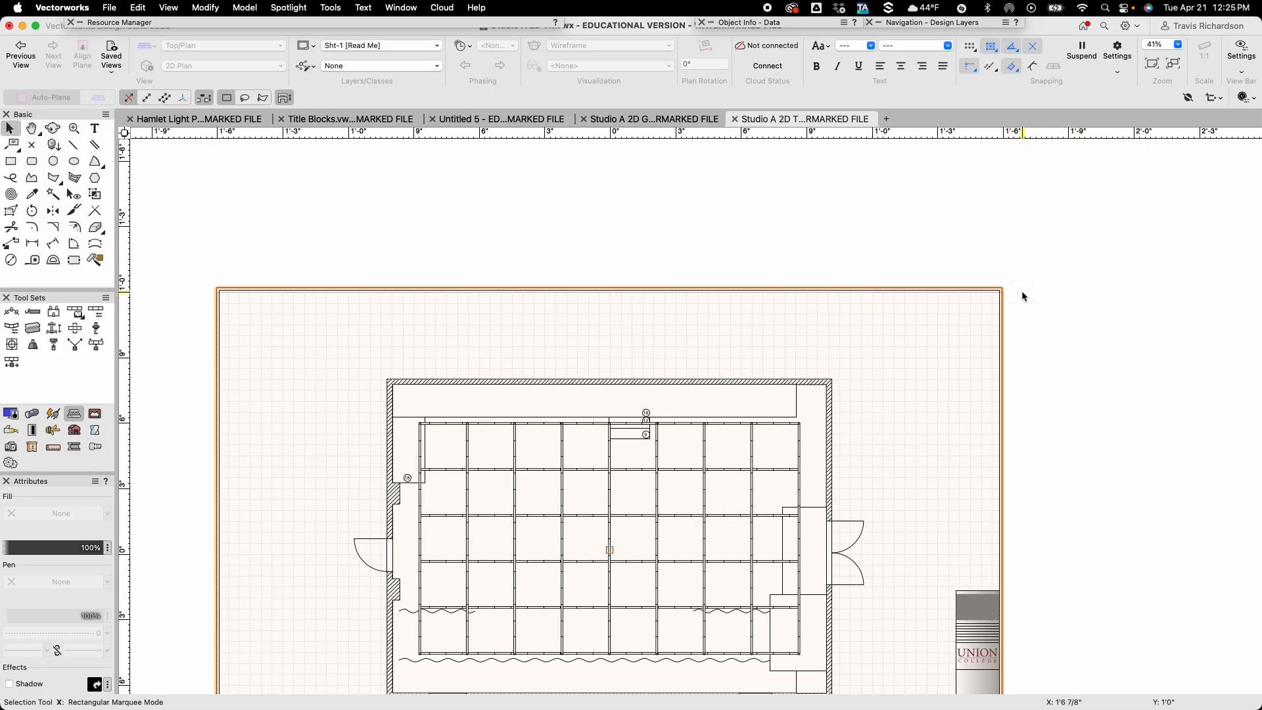
scroll(1020, 293, up, 4)
scroll(1018, 293, up, 5)
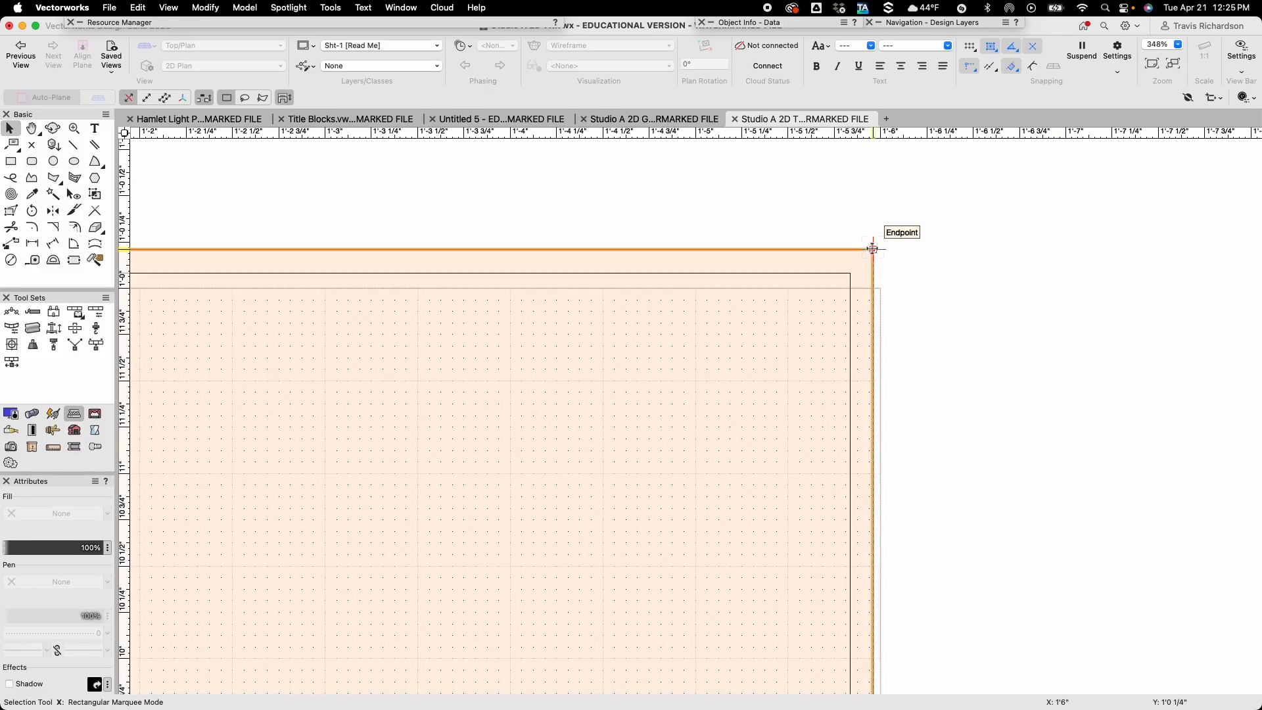
drag(873, 249, 879, 287)
scroll(969, 364, down, 10)
scroll(988, 407, down, 4)
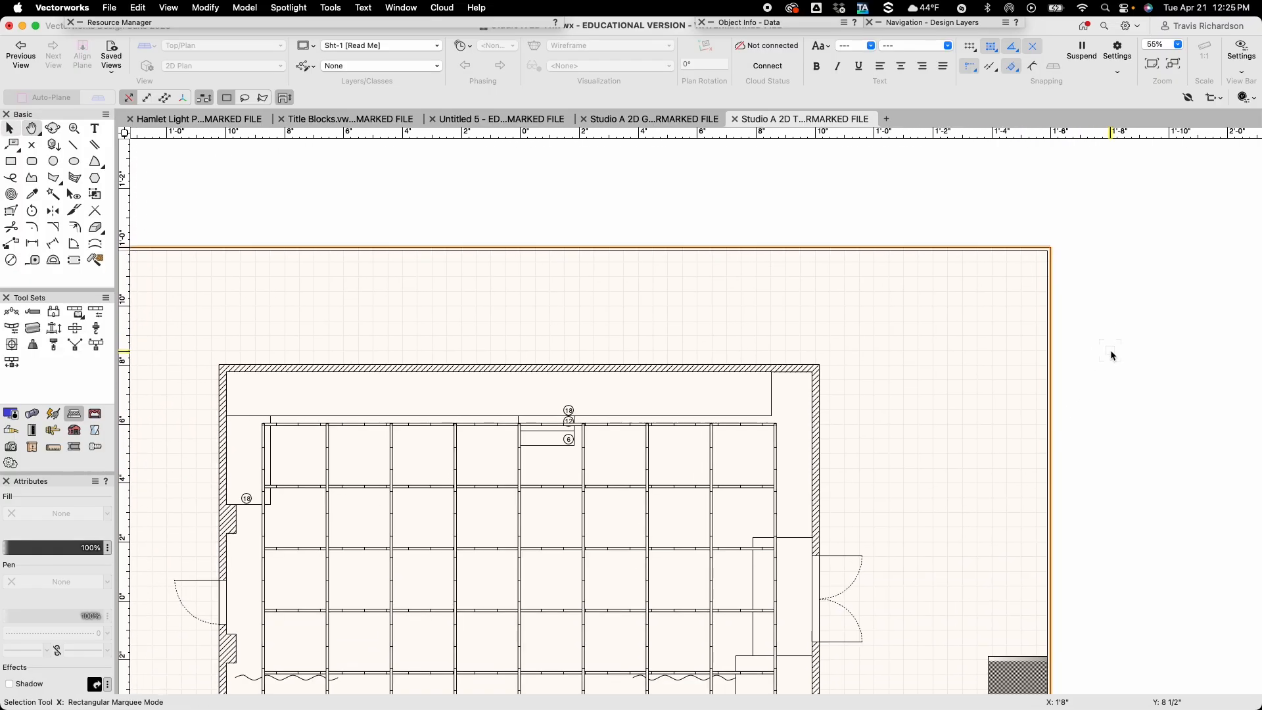
middle_drag(1113, 374, 961, 318)
scroll(927, 301, up, 1)
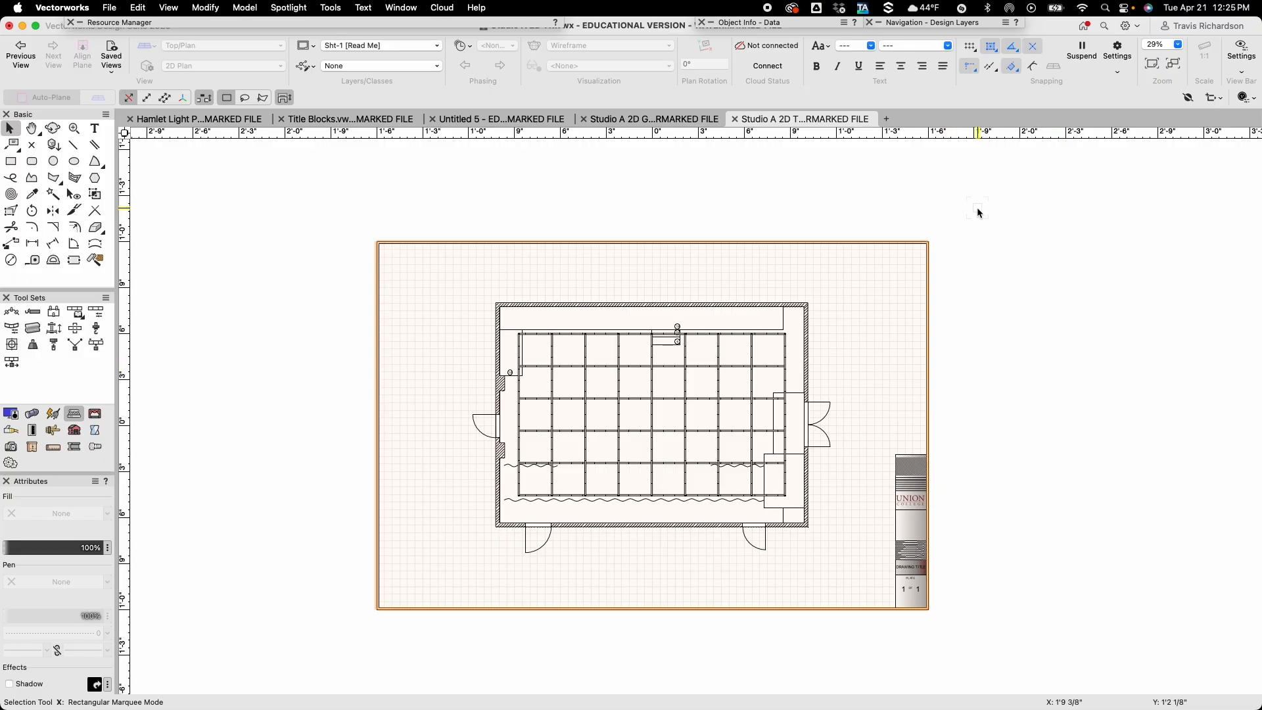
Enter the drafter's initials in the DRAFTED BY field of the title block's FULL TITLE BLOCK record.
click(763, 23)
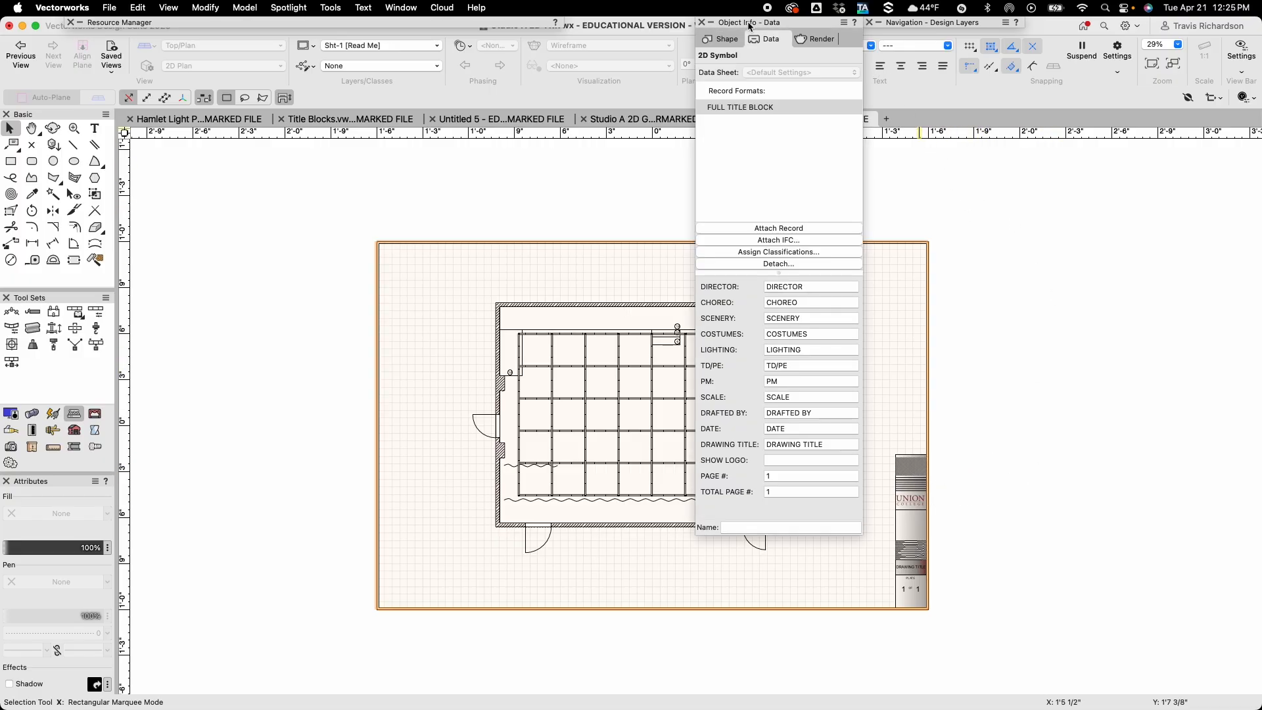
click(772, 37)
click(795, 414)
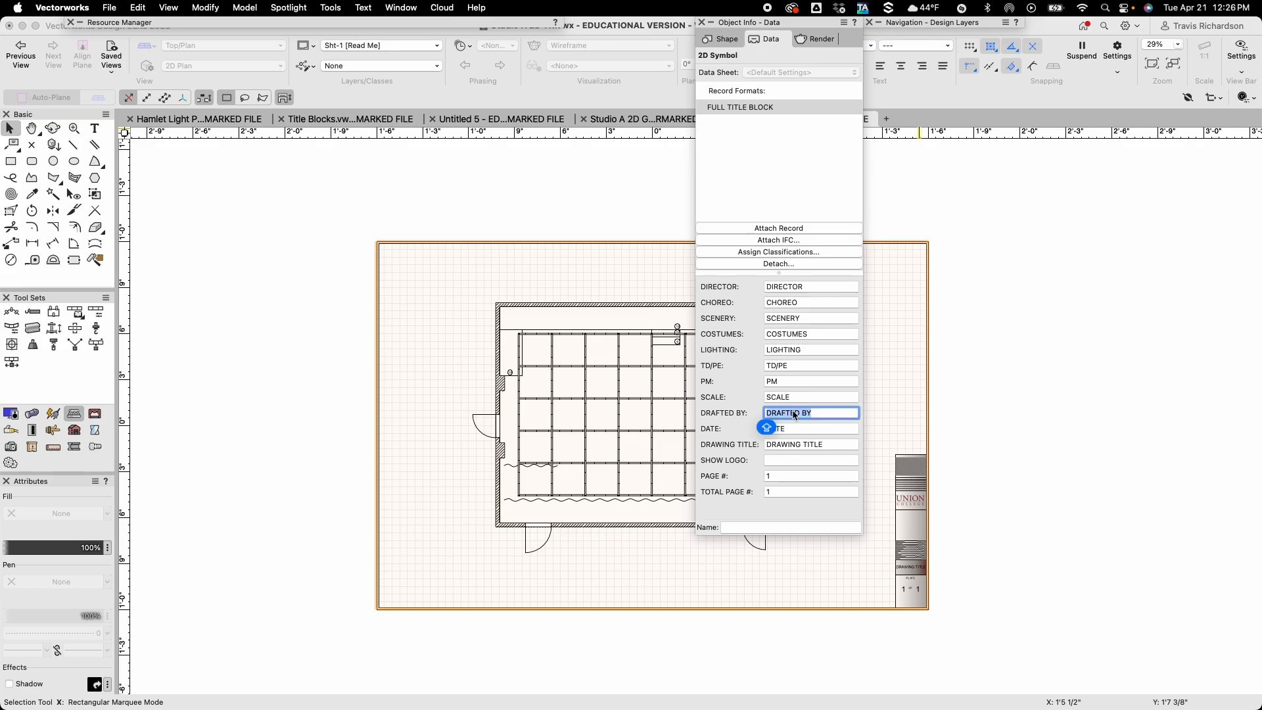
text(TCR)
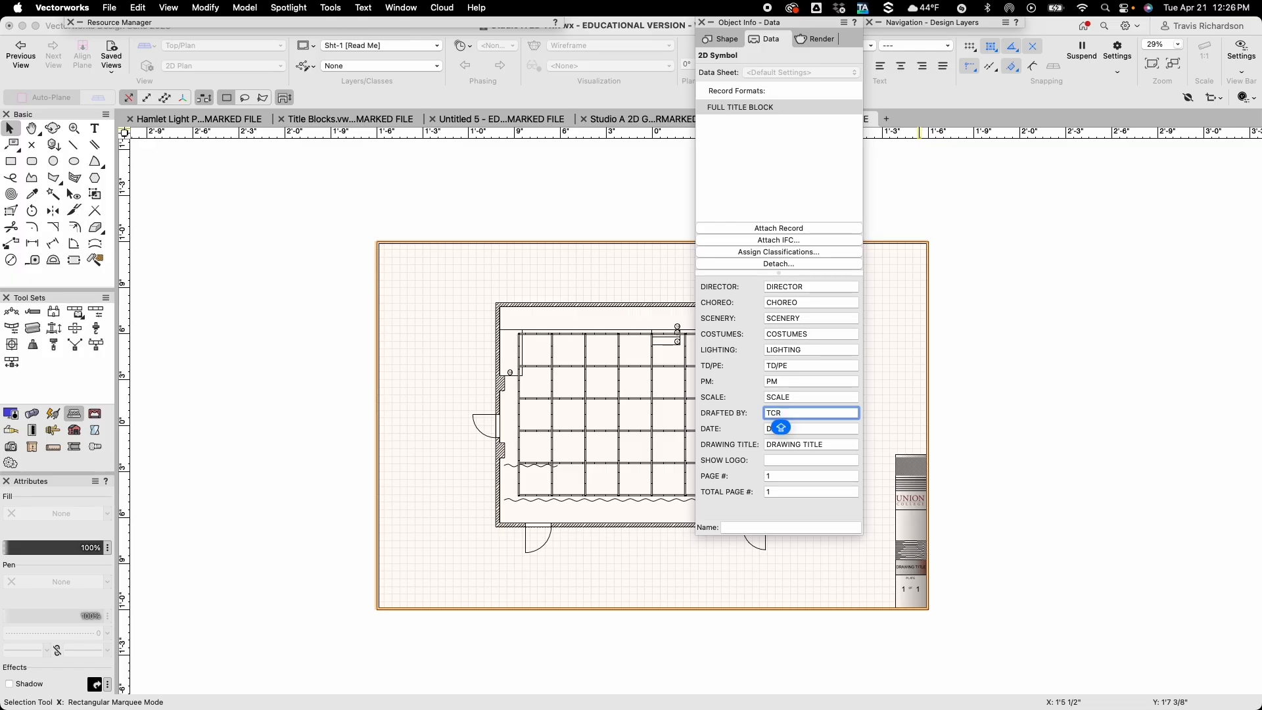
key(Tab)
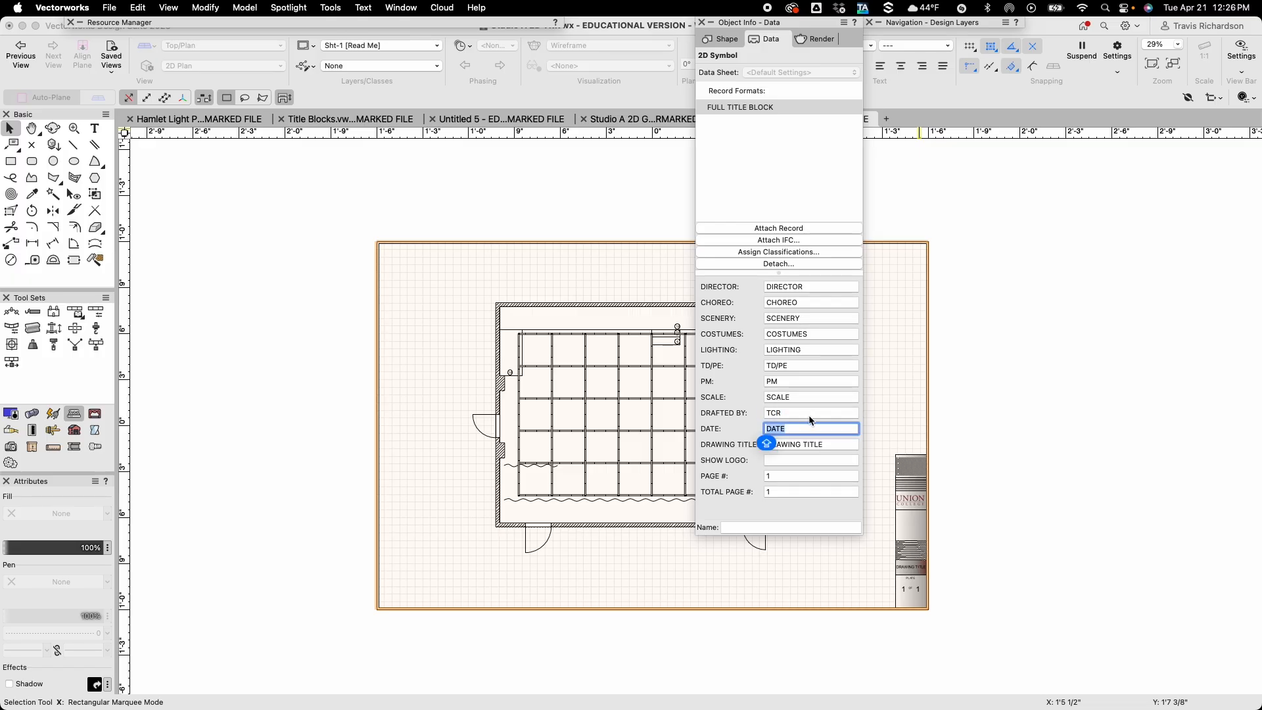
Set the title block's DATE field to 4.21.26 and its DRAWING TITLE field to GROUND PLAN.
text(4.21.)
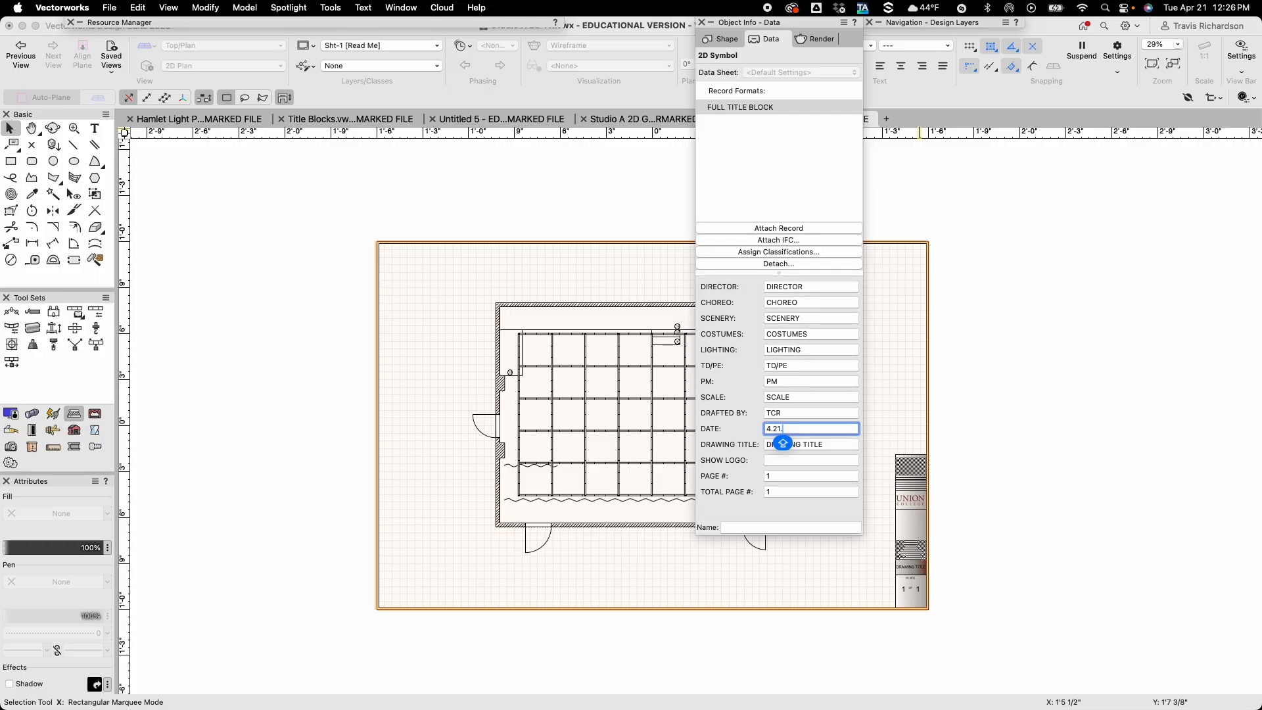
text(26)
key(Tab)
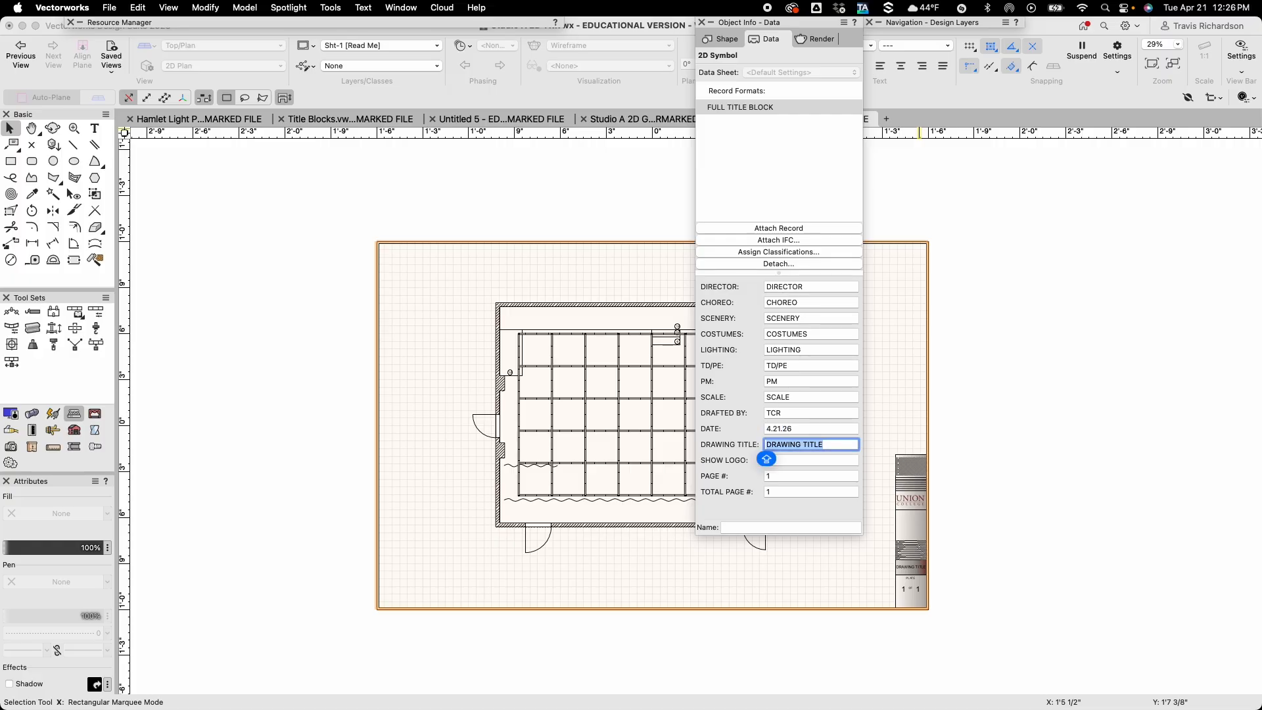
text(GROUND)
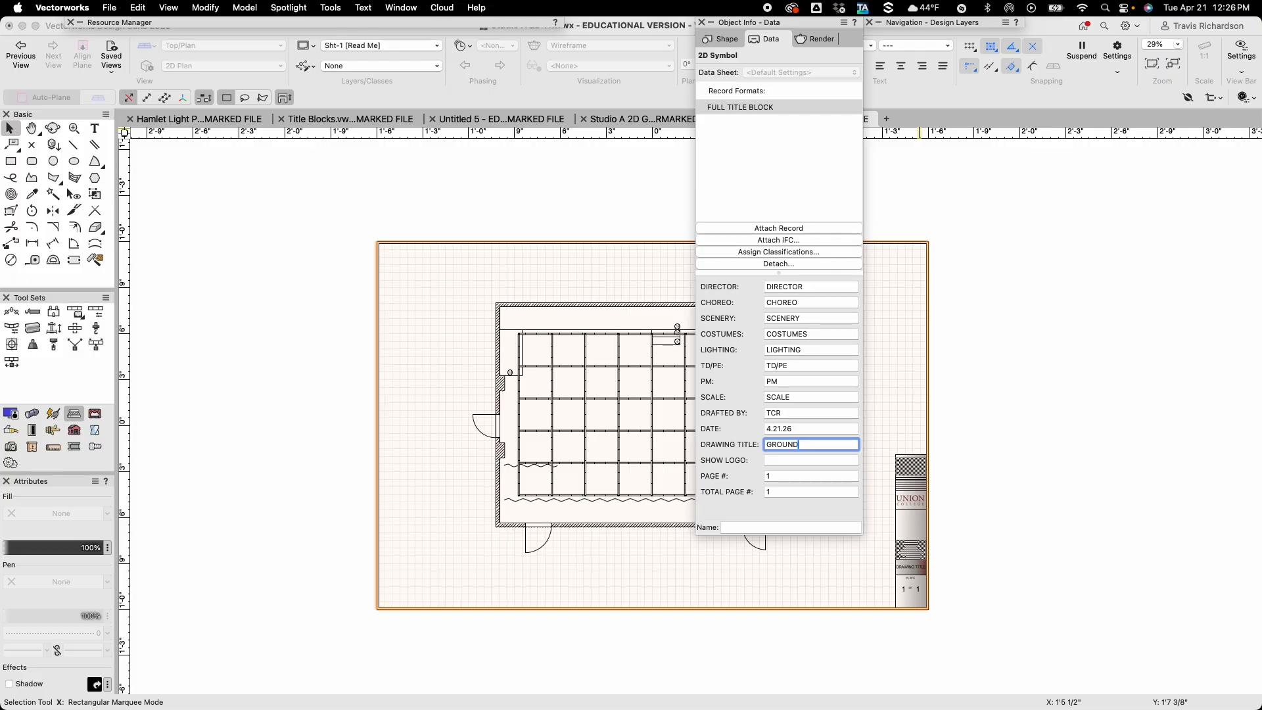
text( PLAN)
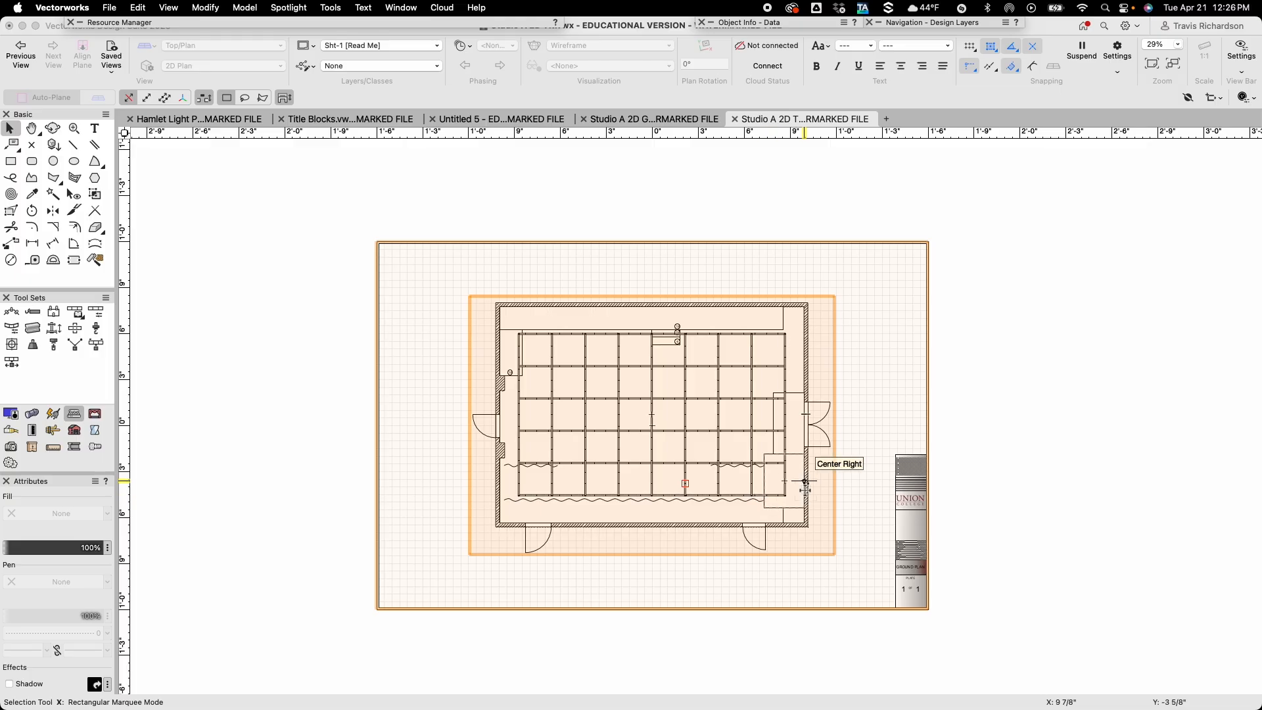
Examine the title block's credits, date, drawing title and plate number on the sheet up close.
scroll(941, 530, up, 2)
scroll(942, 531, up, 2)
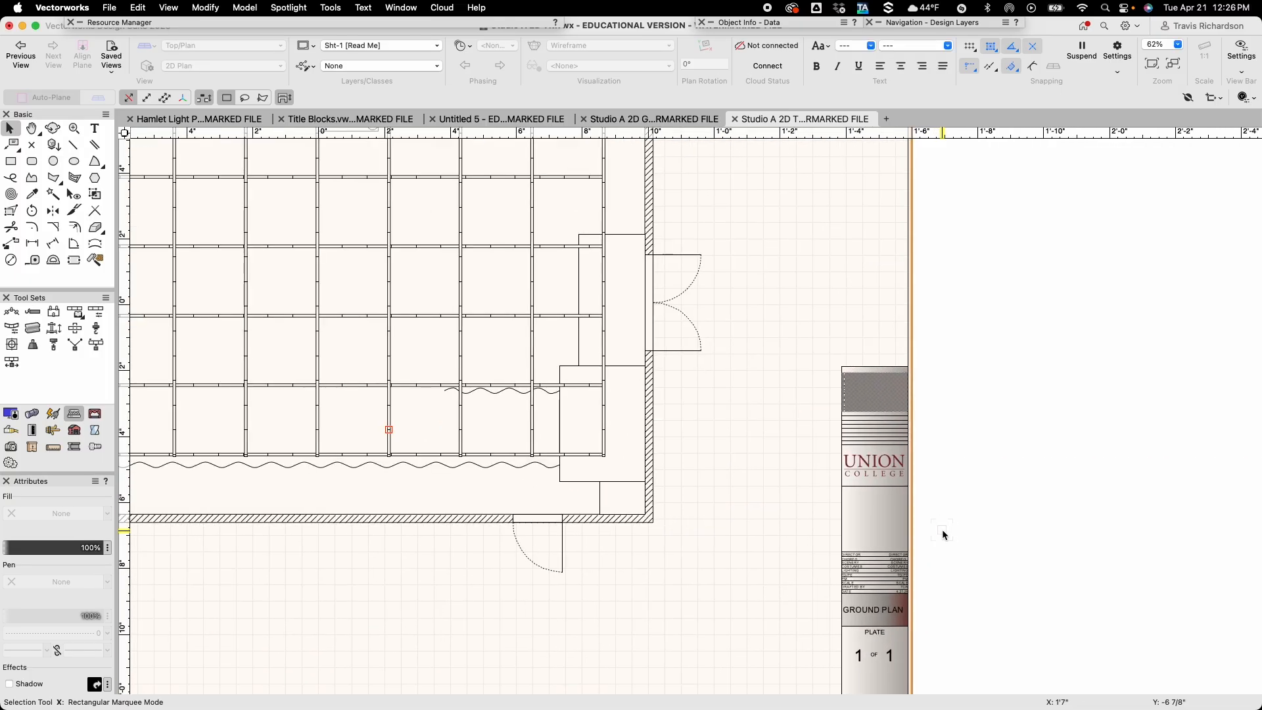
click(943, 547)
middle_drag(939, 558, 863, 328)
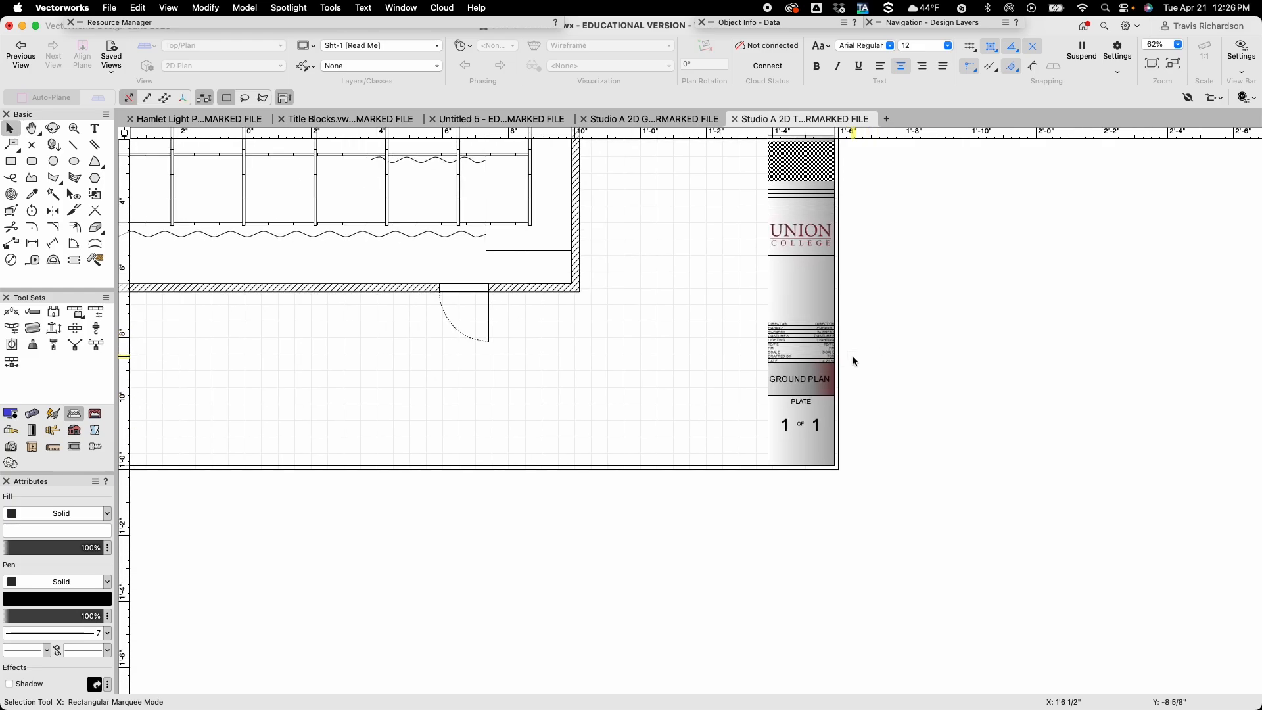
scroll(850, 357, up, 5)
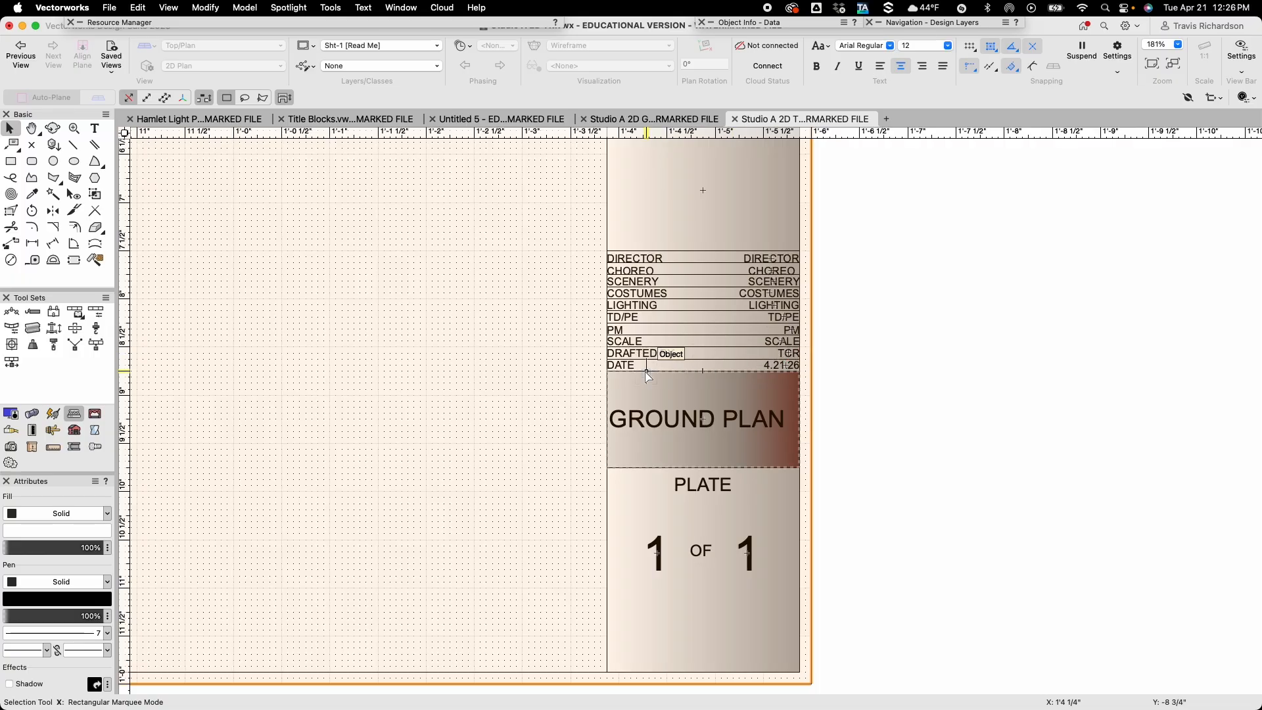
click(874, 420)
scroll(877, 416, down, 5)
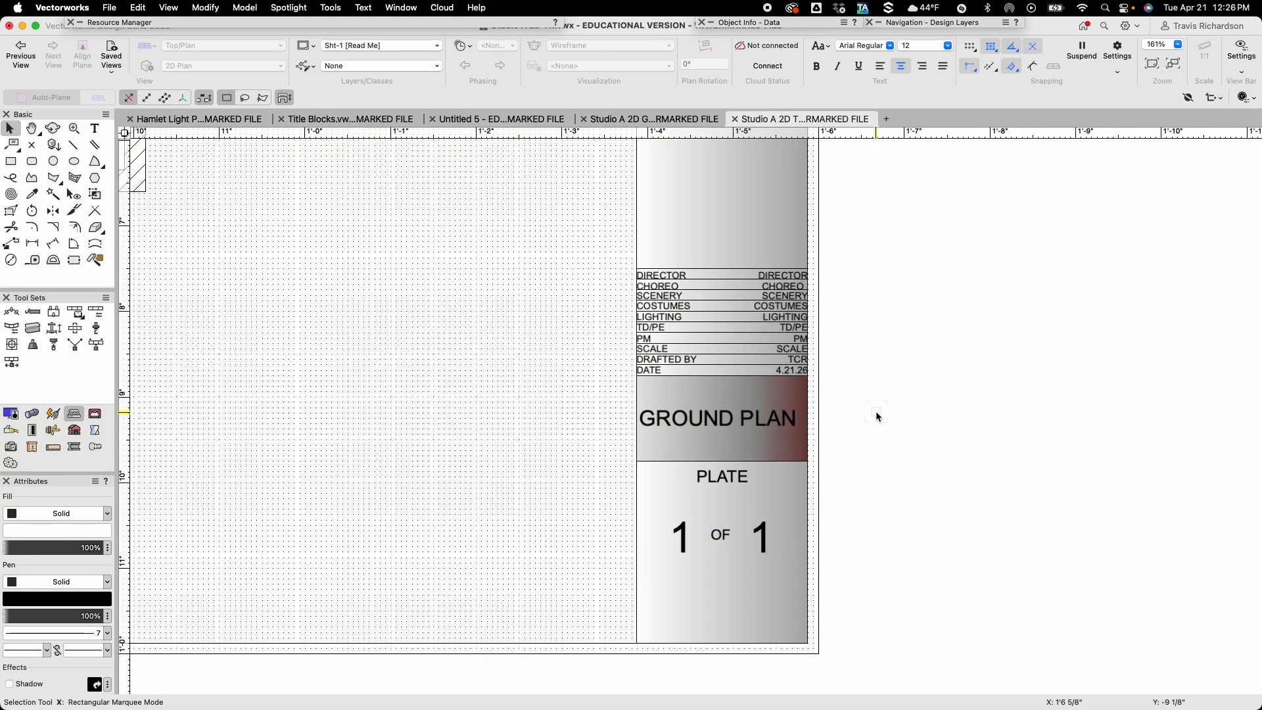
Set the SCALE field of the title block's FULL TITLE BLOCK record to 1/2" = 1'-0" and check it on the sheet.
click(842, 379)
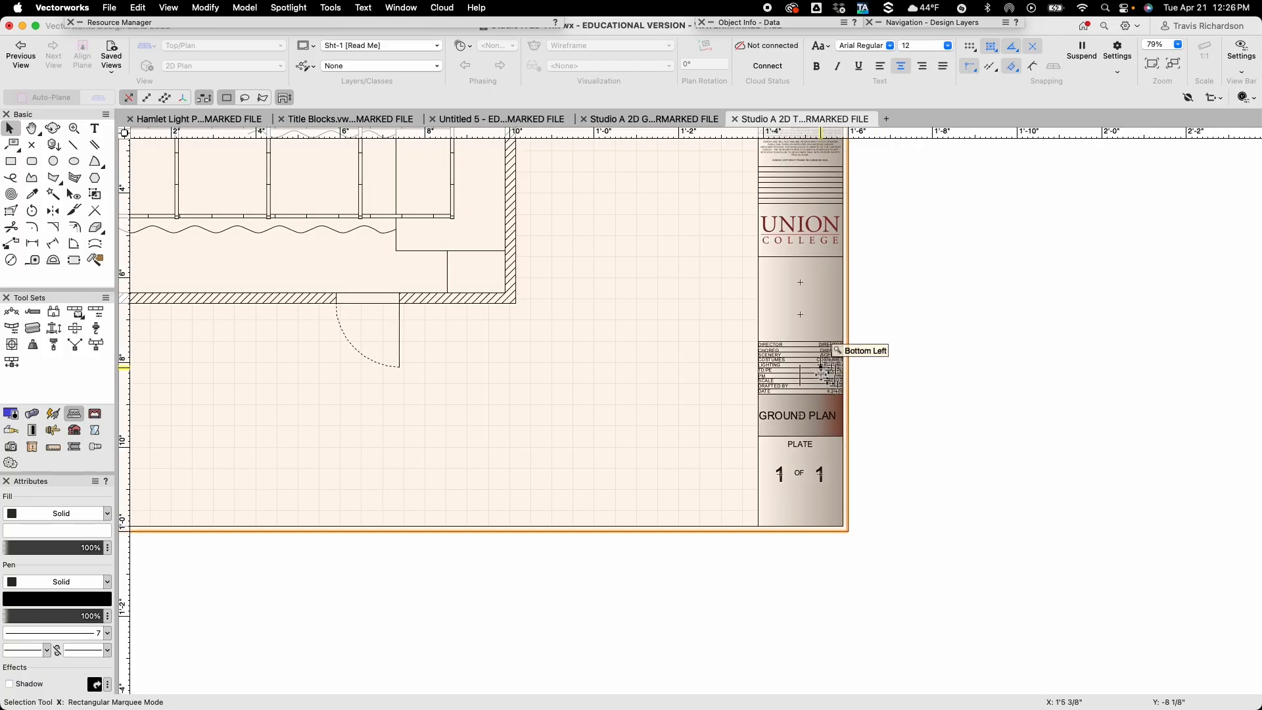
click(929, 356)
mouse_move(794, 19)
double_click(791, 395)
text(1/2")
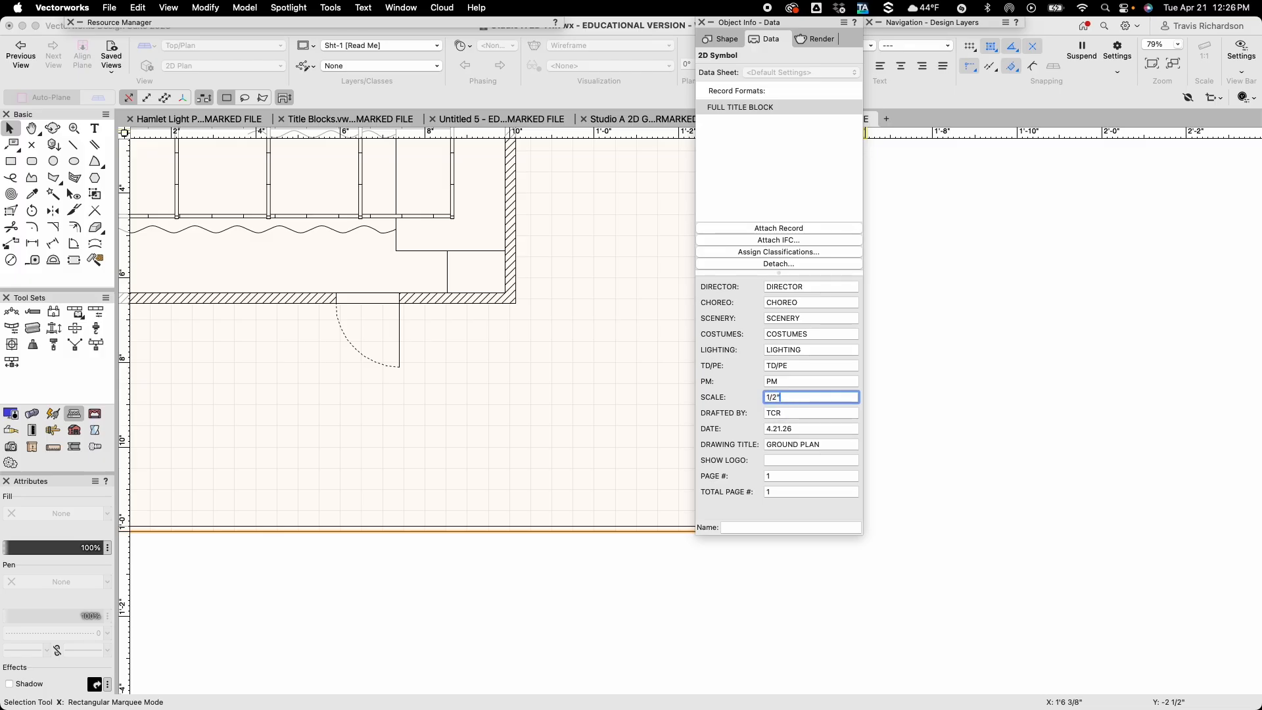
text( = 1'-0")
key(Return)
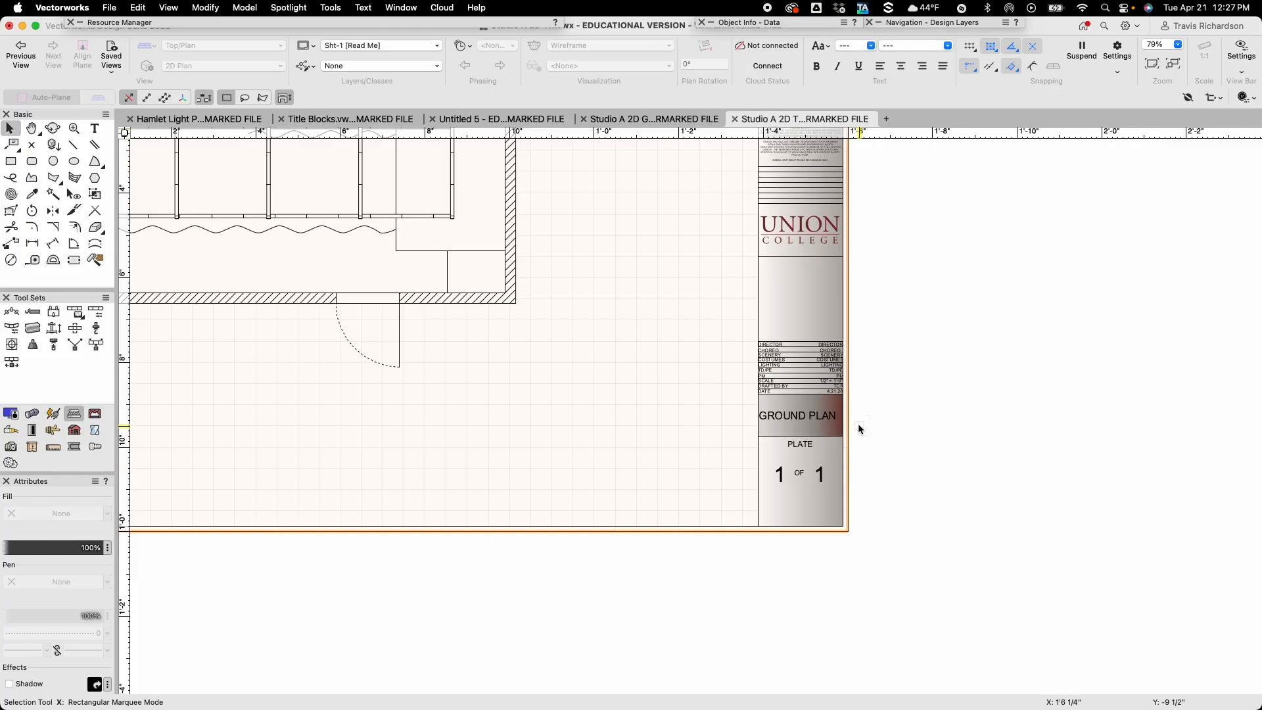
scroll(848, 419, up, 5)
scroll(849, 419, up, 1)
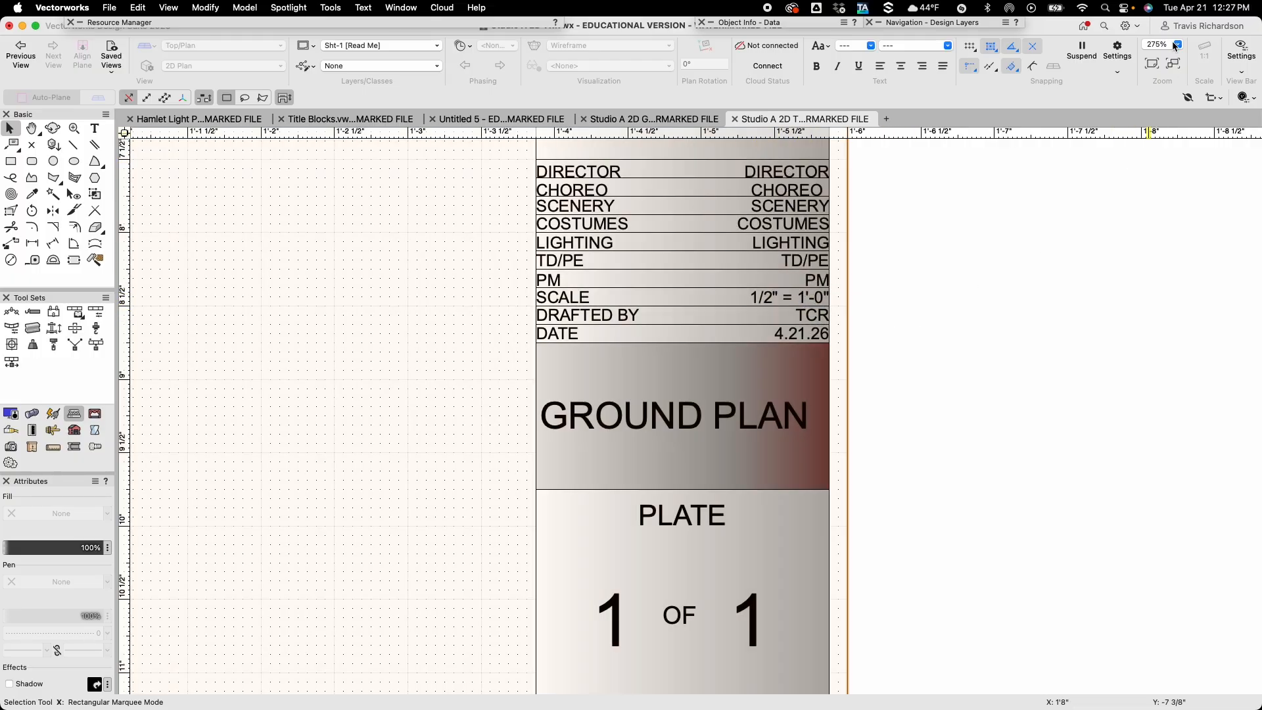
click(1152, 65)
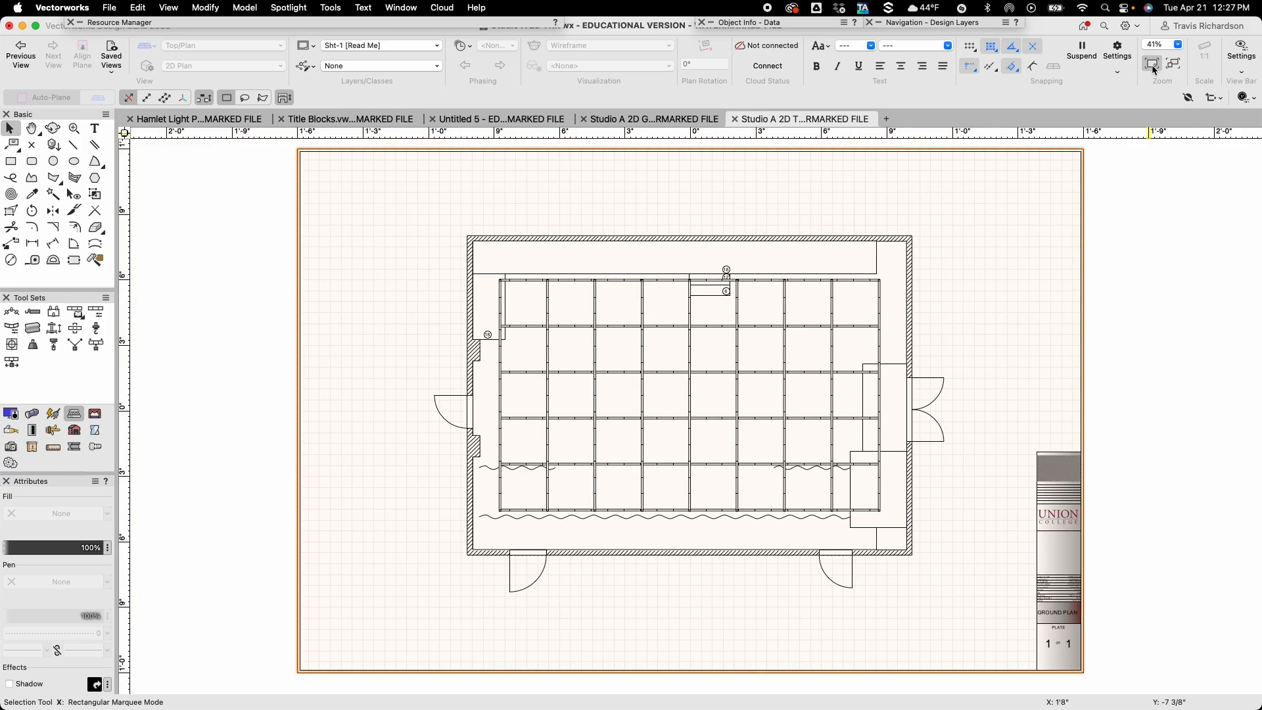
click(1158, 256)
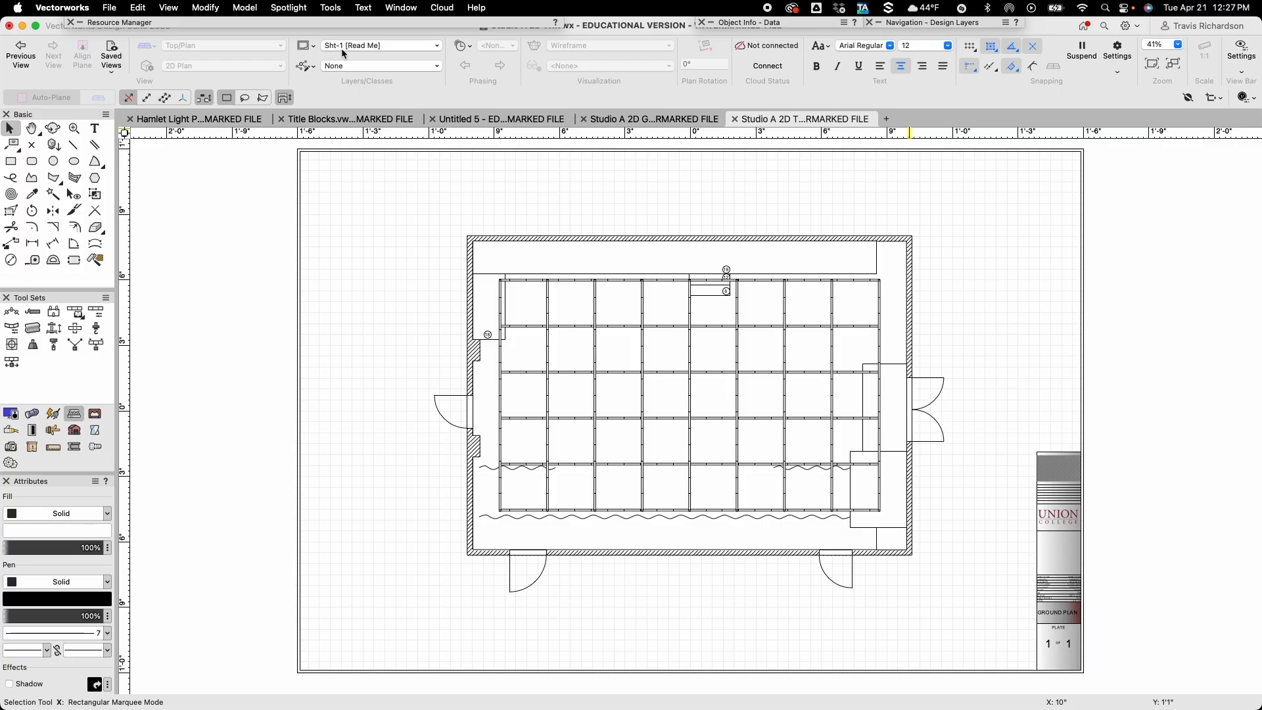
Change the Read Me sheet layer's number to 1 and its title to STUDIO A GP.
click(305, 46)
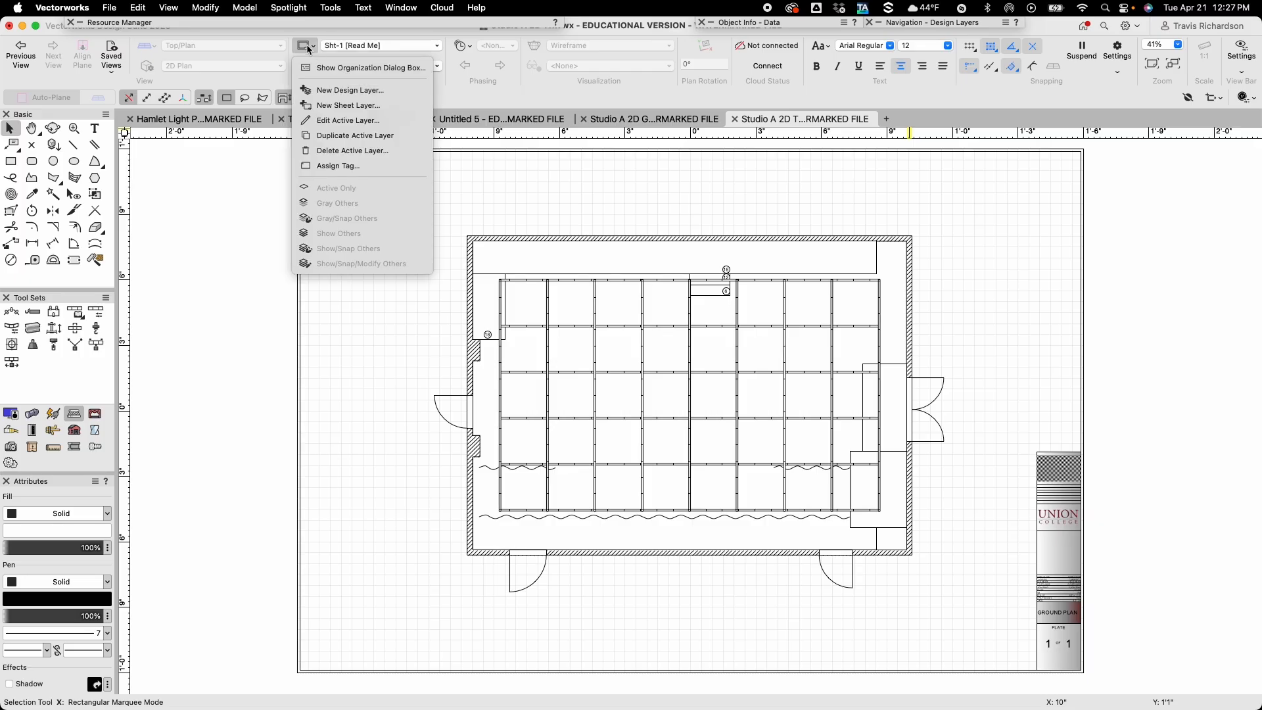
click(357, 69)
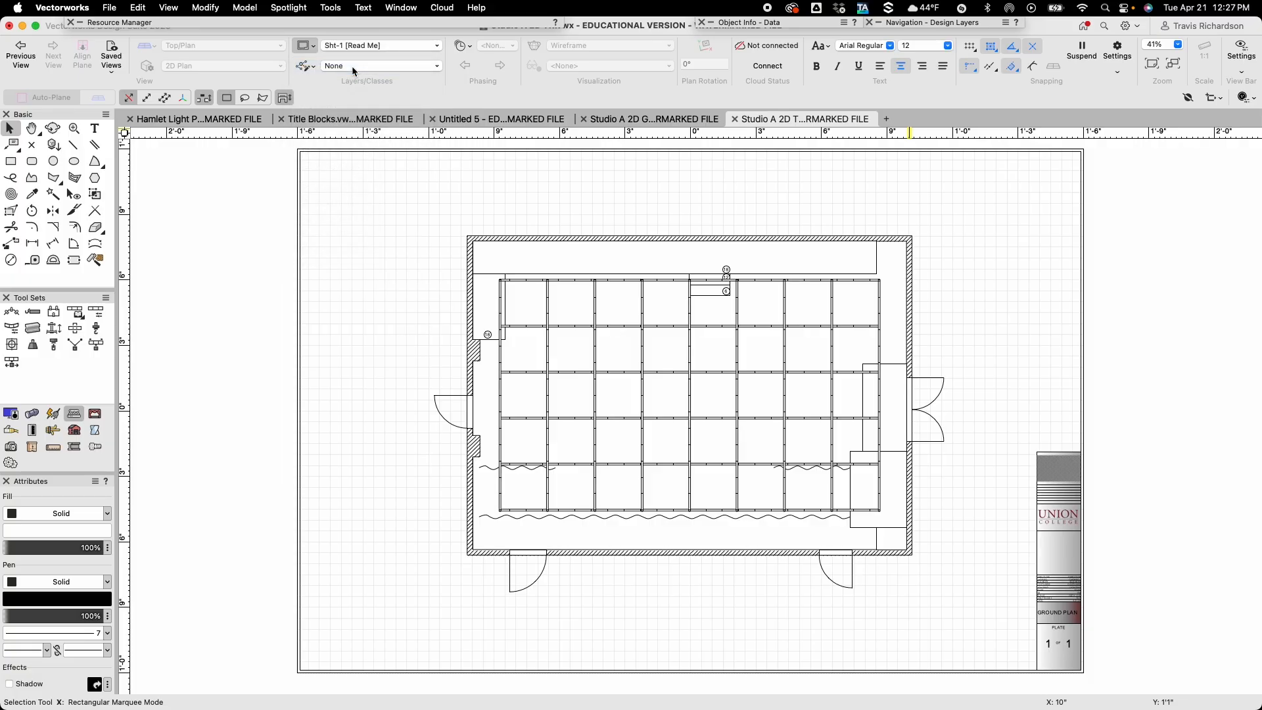
click(439, 84)
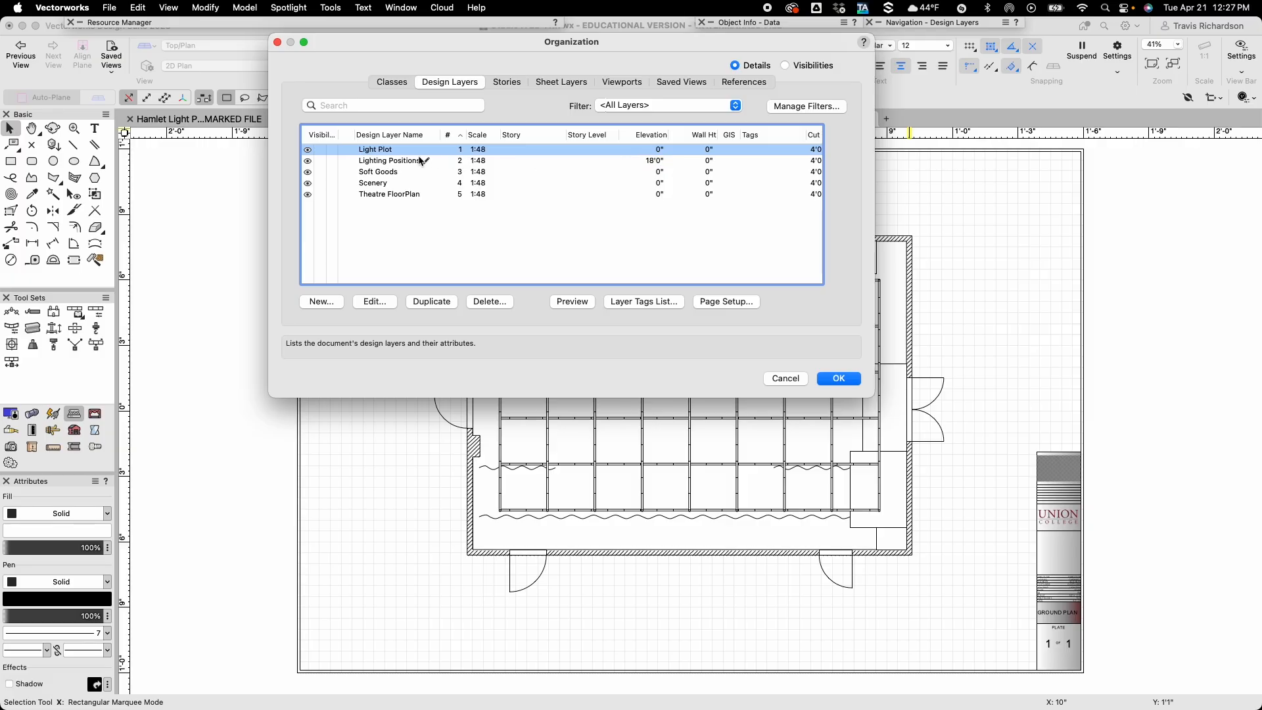
click(572, 85)
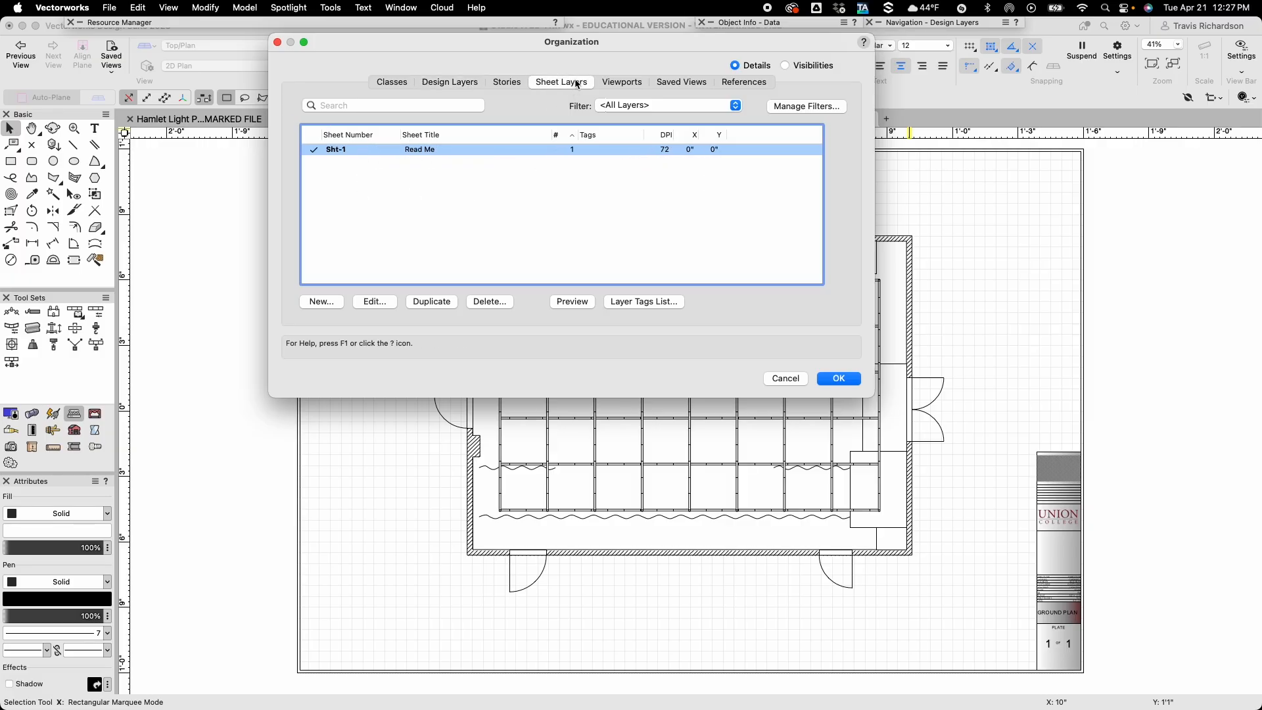
click(423, 149)
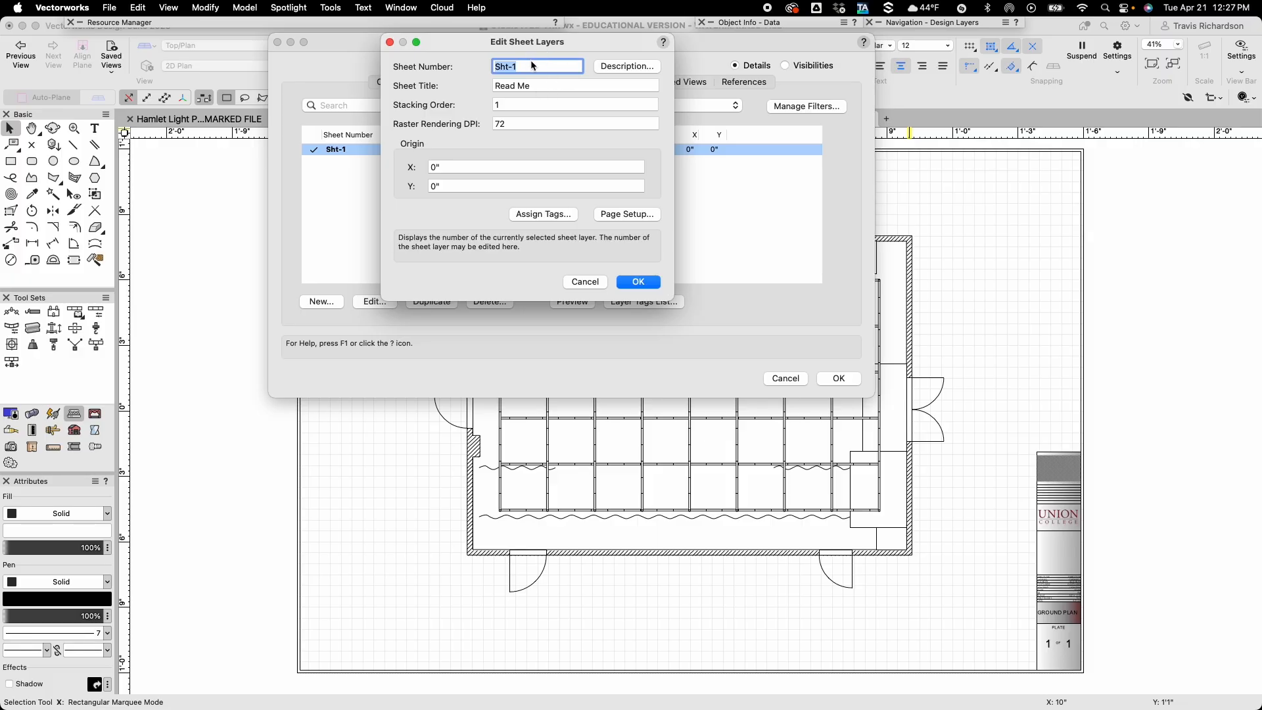
text(1)
key(Tab)
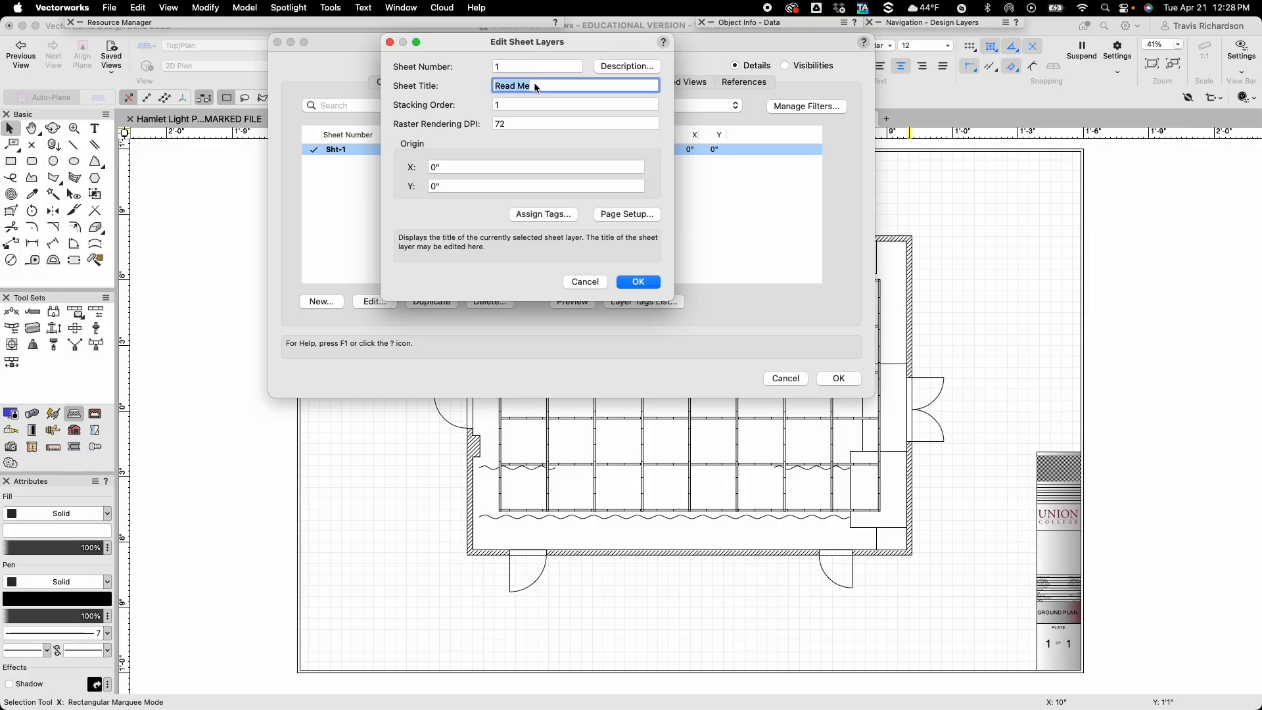
text(STUDIO A GP)
click(636, 281)
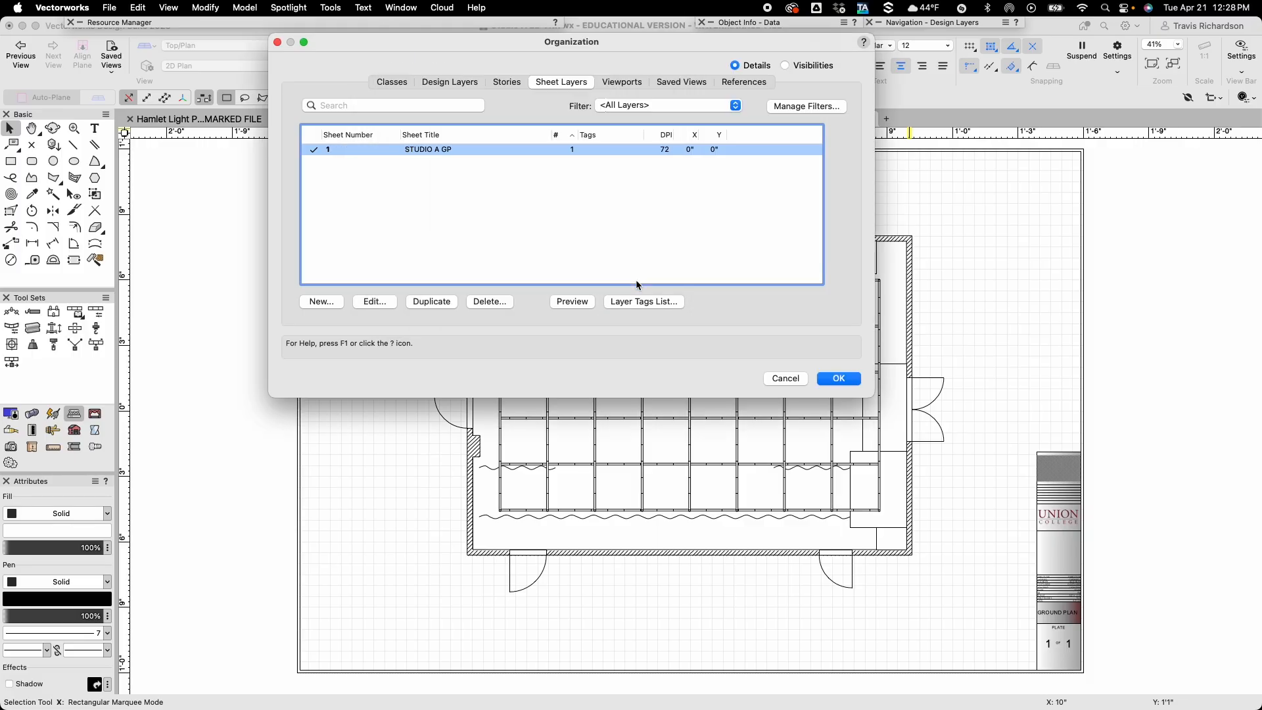
click(838, 381)
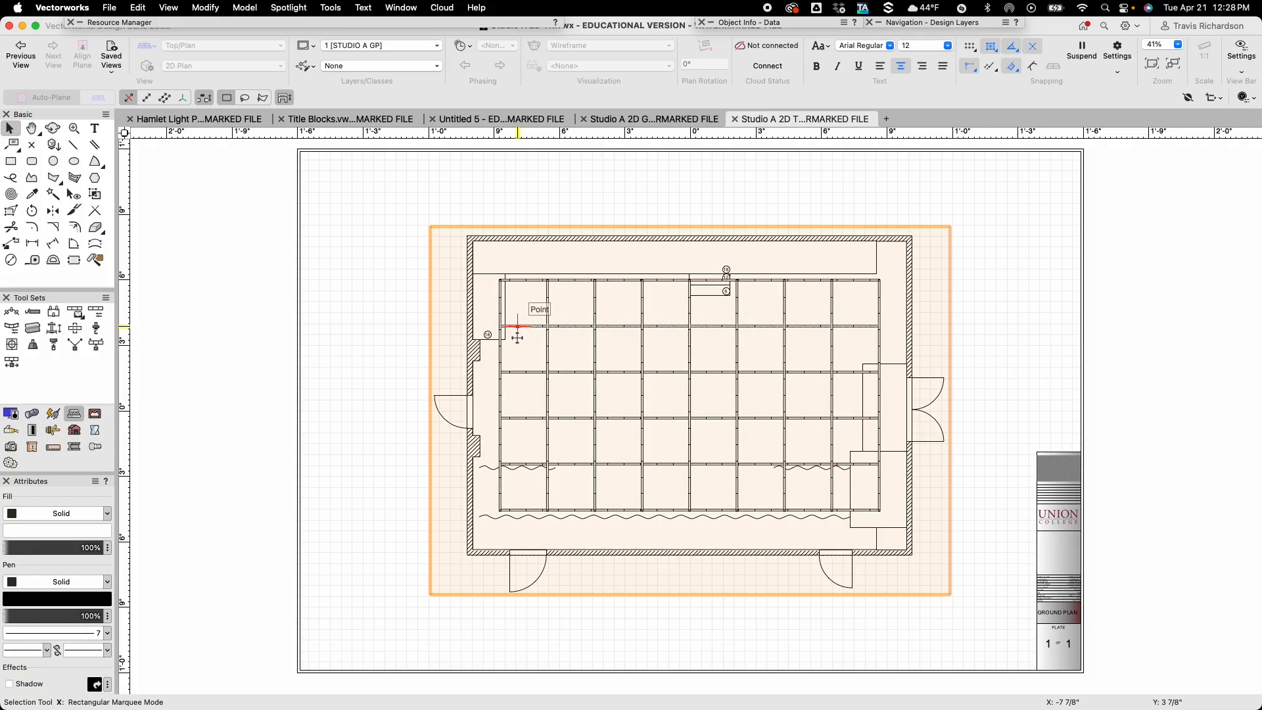
Start a PDF export of the sheet with the whole printable area as one page.
click(110, 8)
mouse_move(135, 374)
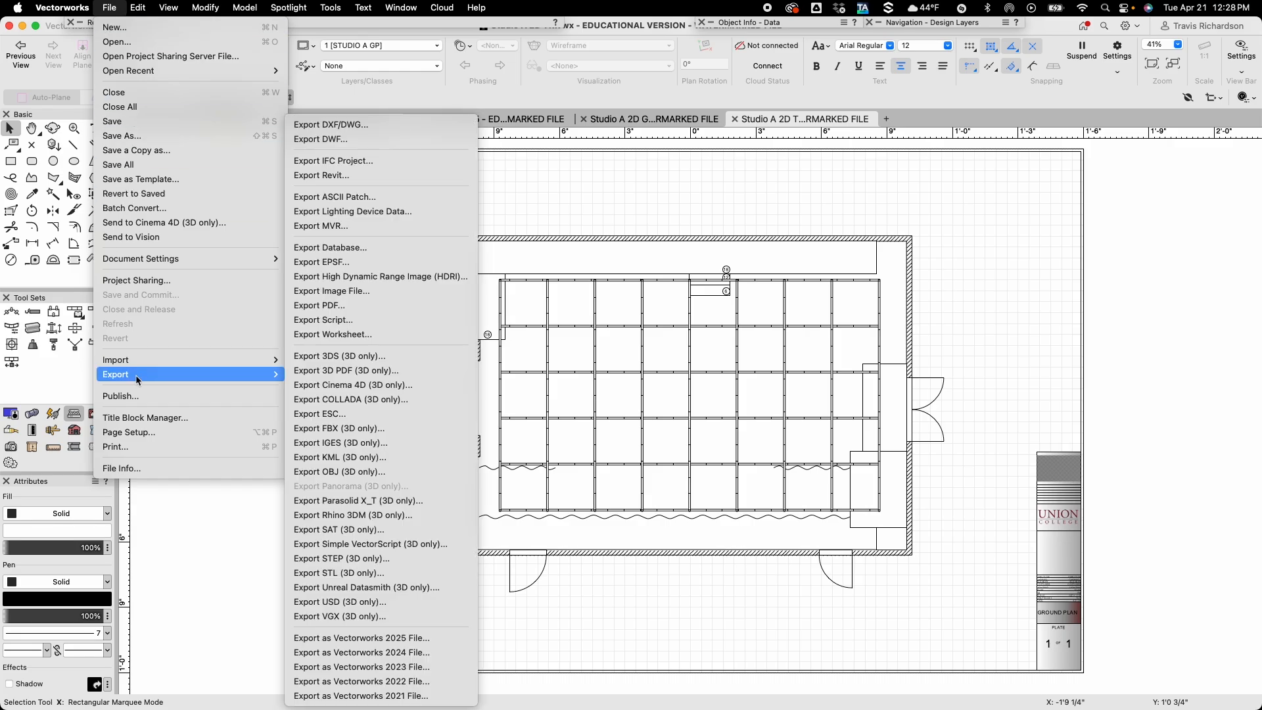
click(330, 306)
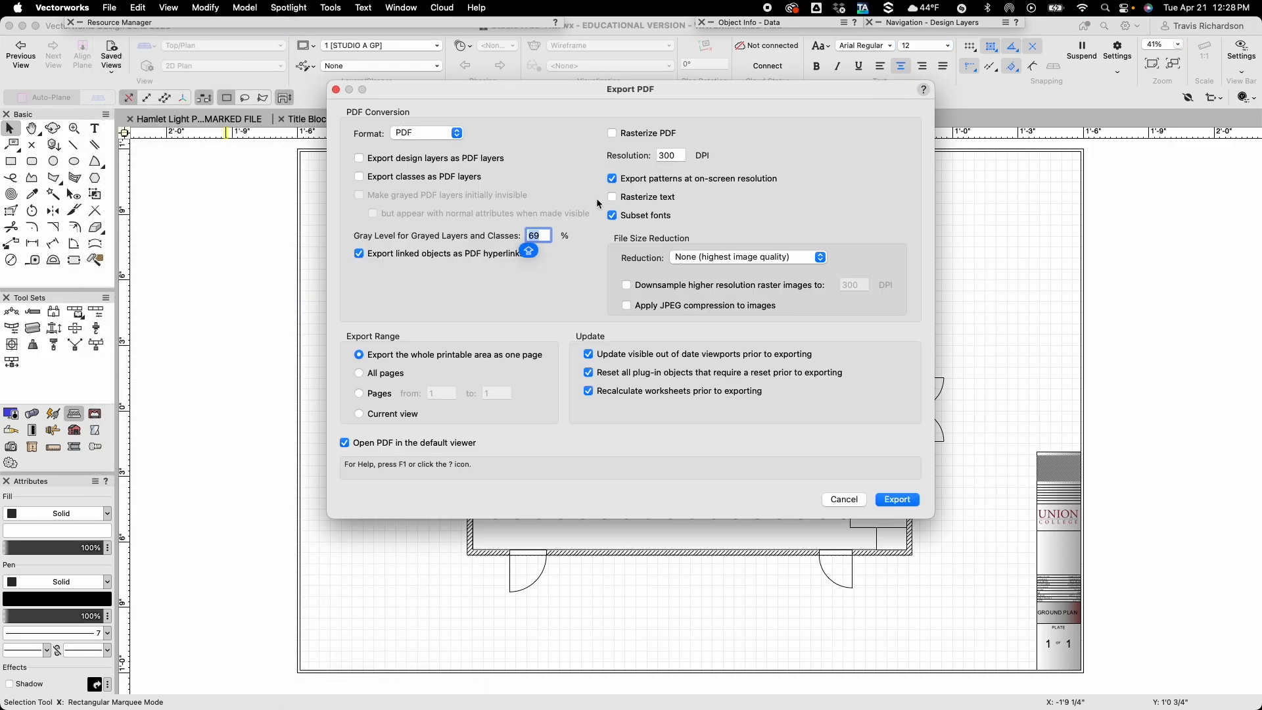
click(894, 499)
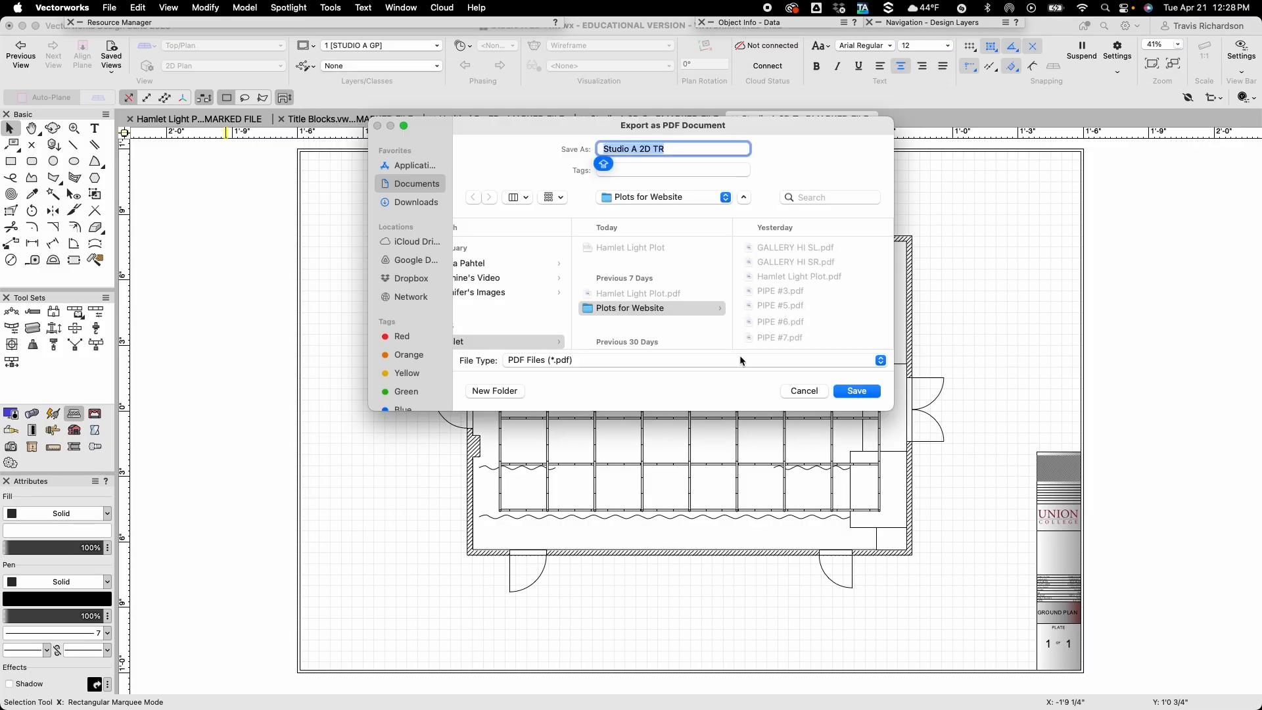
Save the PDF as Studio A 2D TR in the Studio A folder within VectorWorks Class, and return to the Vectorworks drawing.
scroll(524, 306, left, 3)
scroll(504, 300, left, 5)
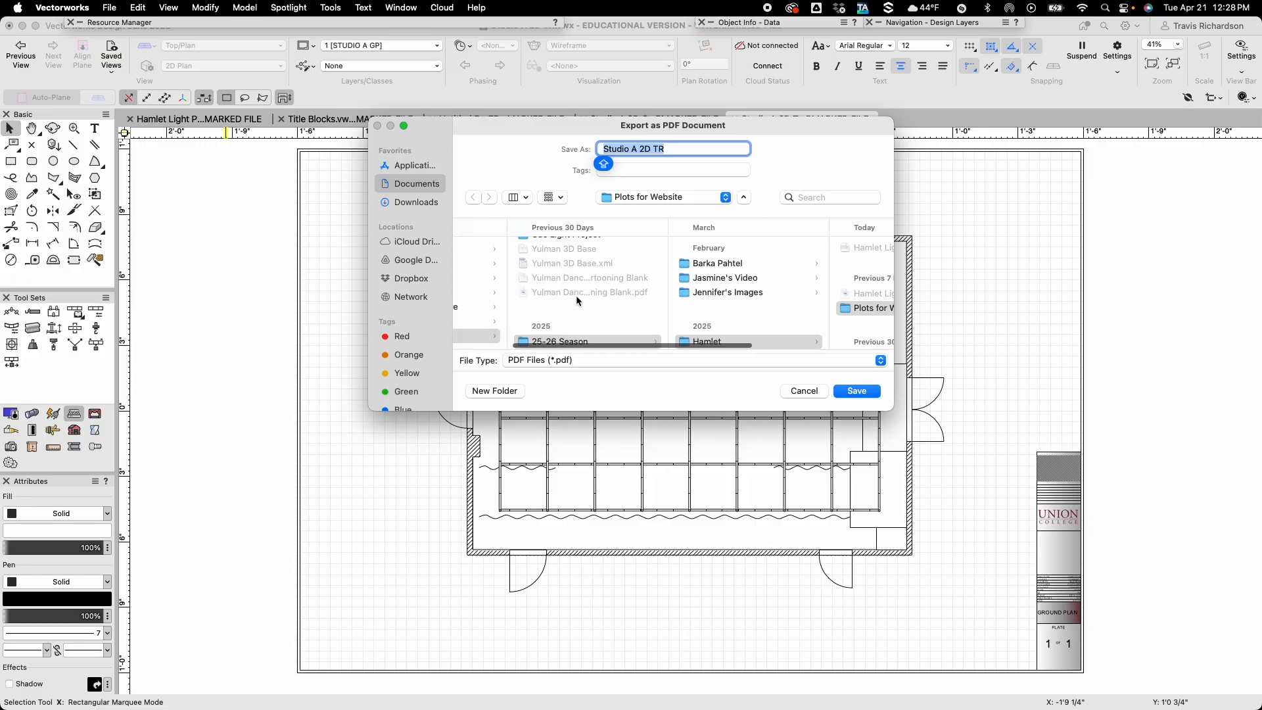
scroll(575, 296, left, 4)
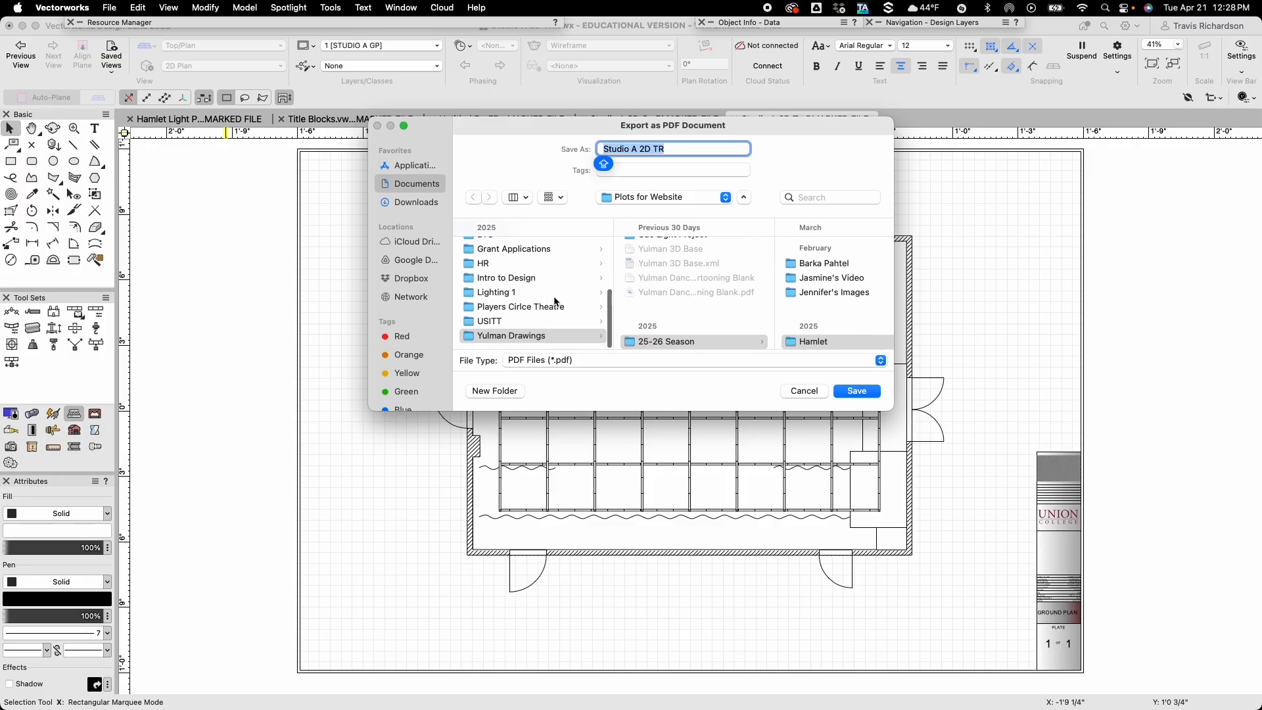
scroll(503, 283, up, 5)
scroll(503, 284, up, 3)
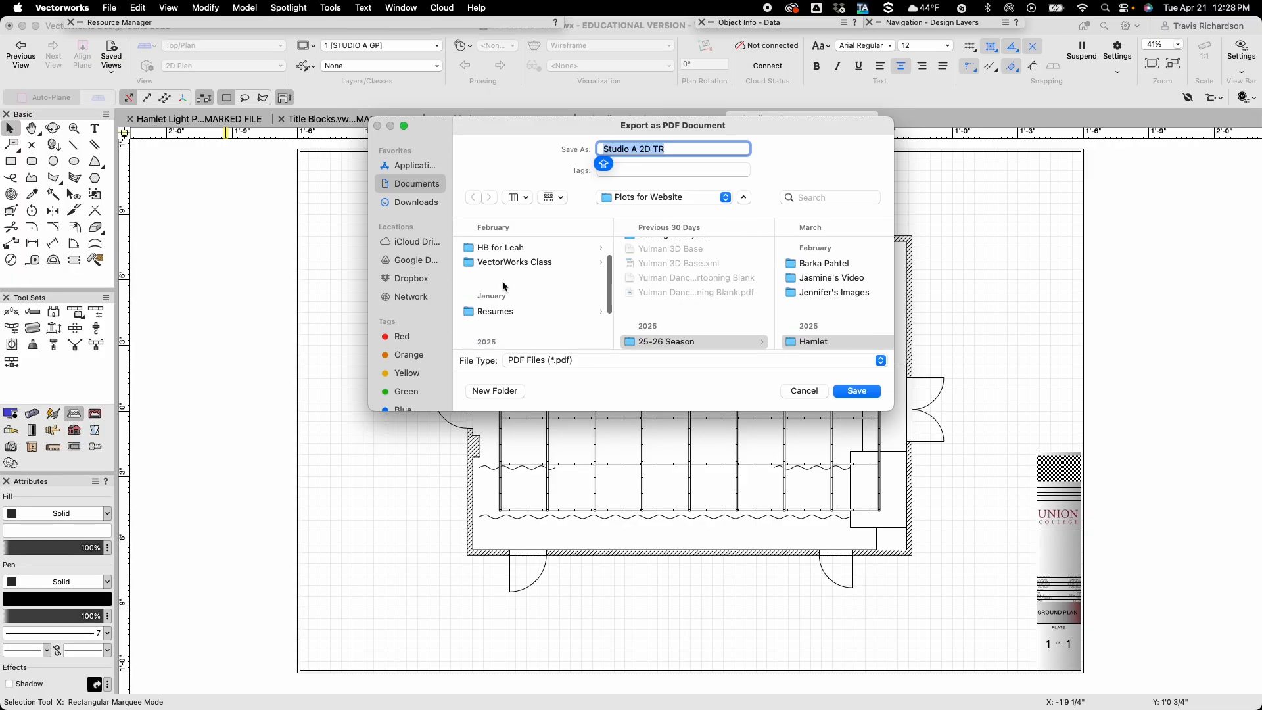
click(539, 288)
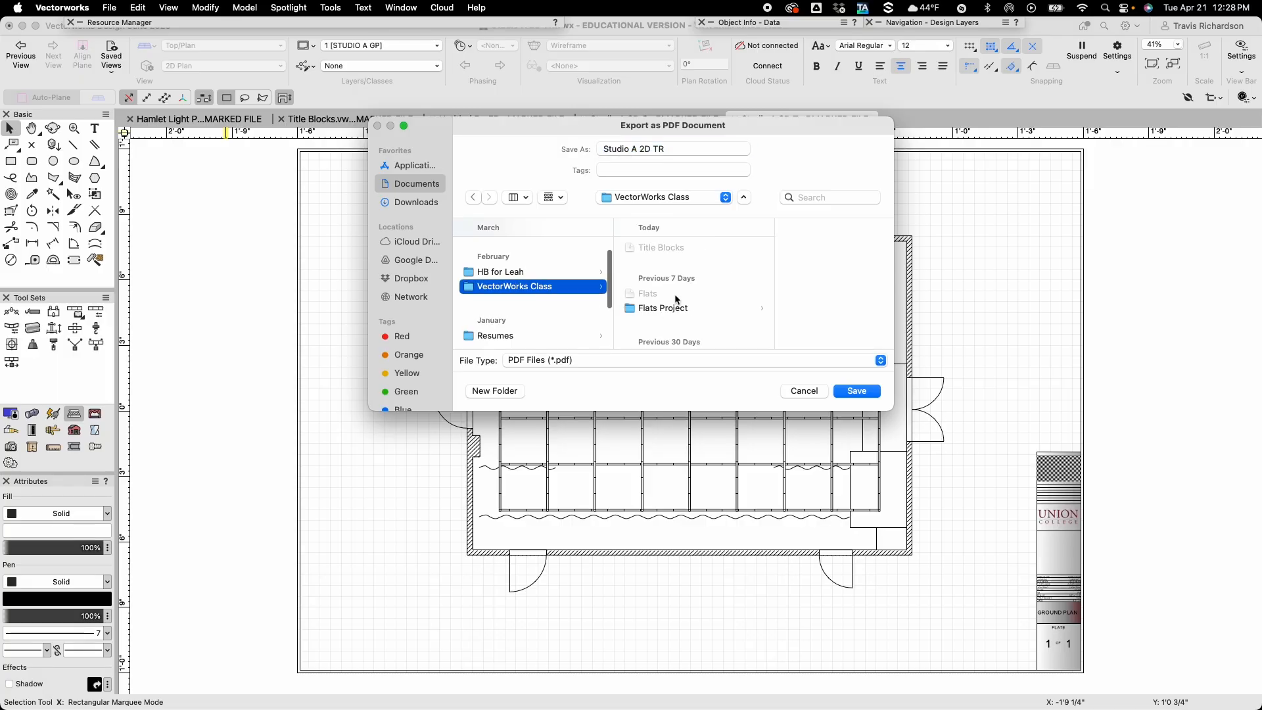
scroll(677, 302, down, 5)
scroll(670, 309, down, 3)
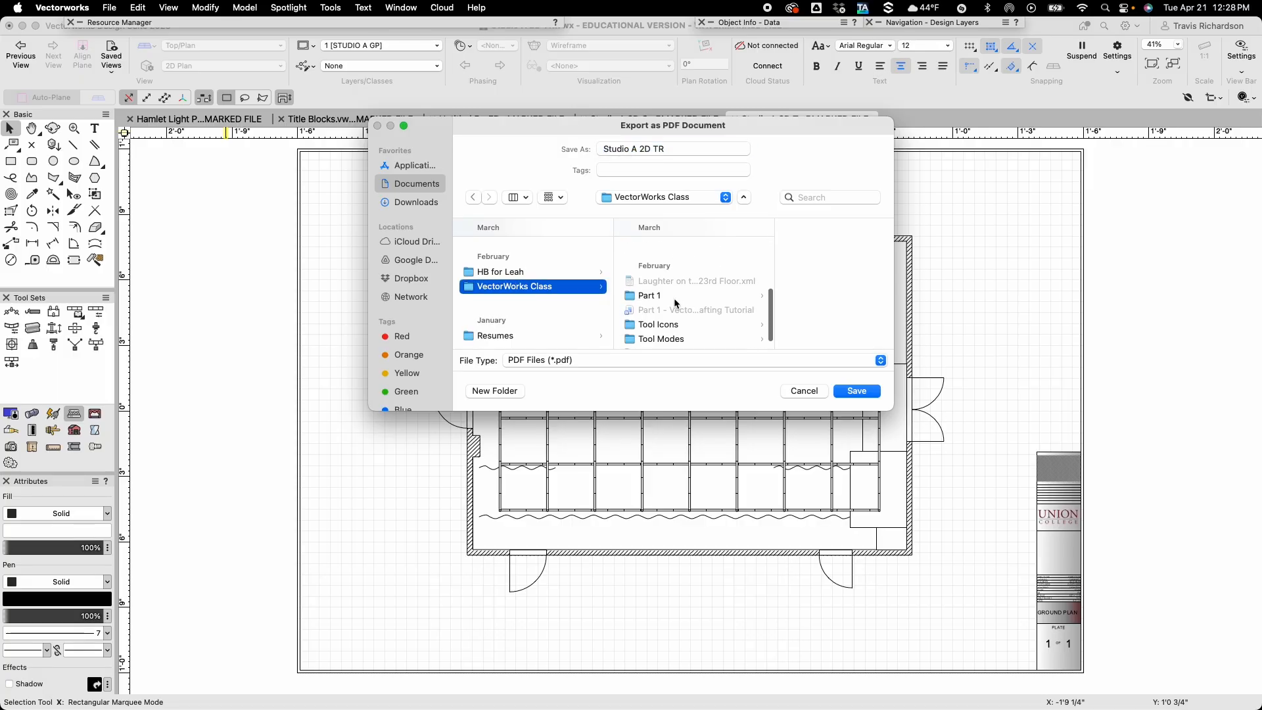
click(655, 324)
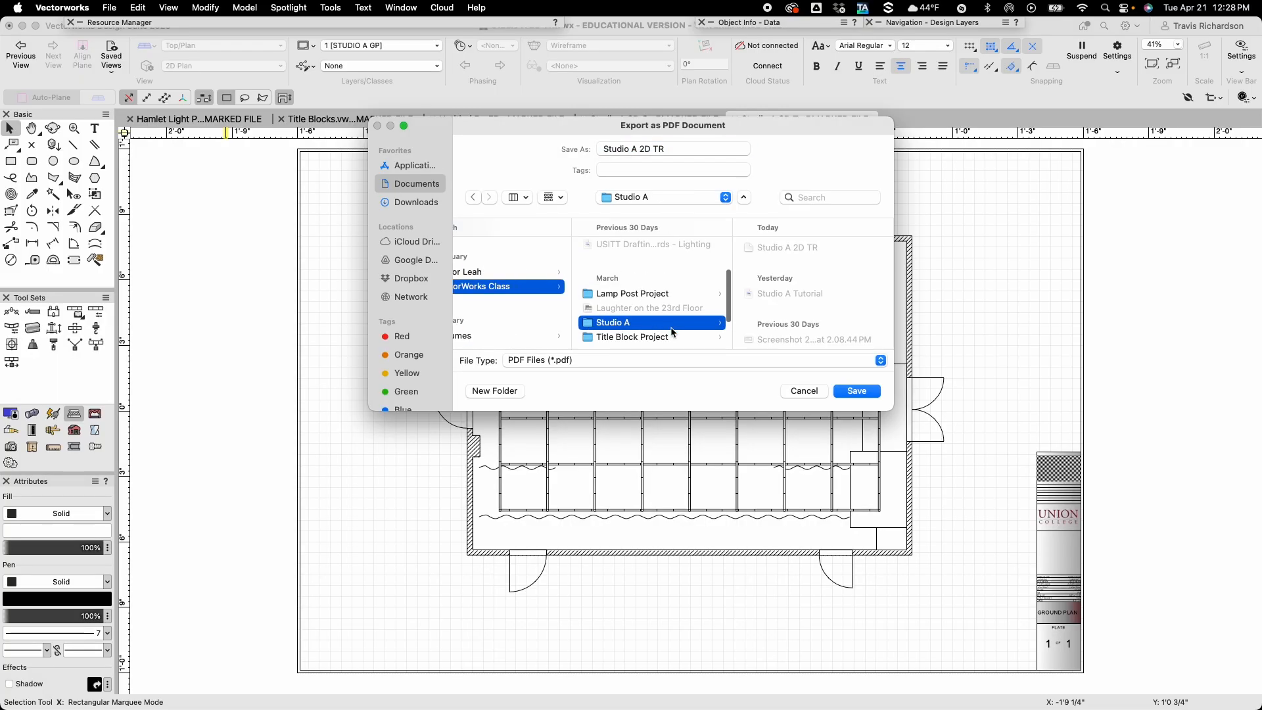
click(857, 392)
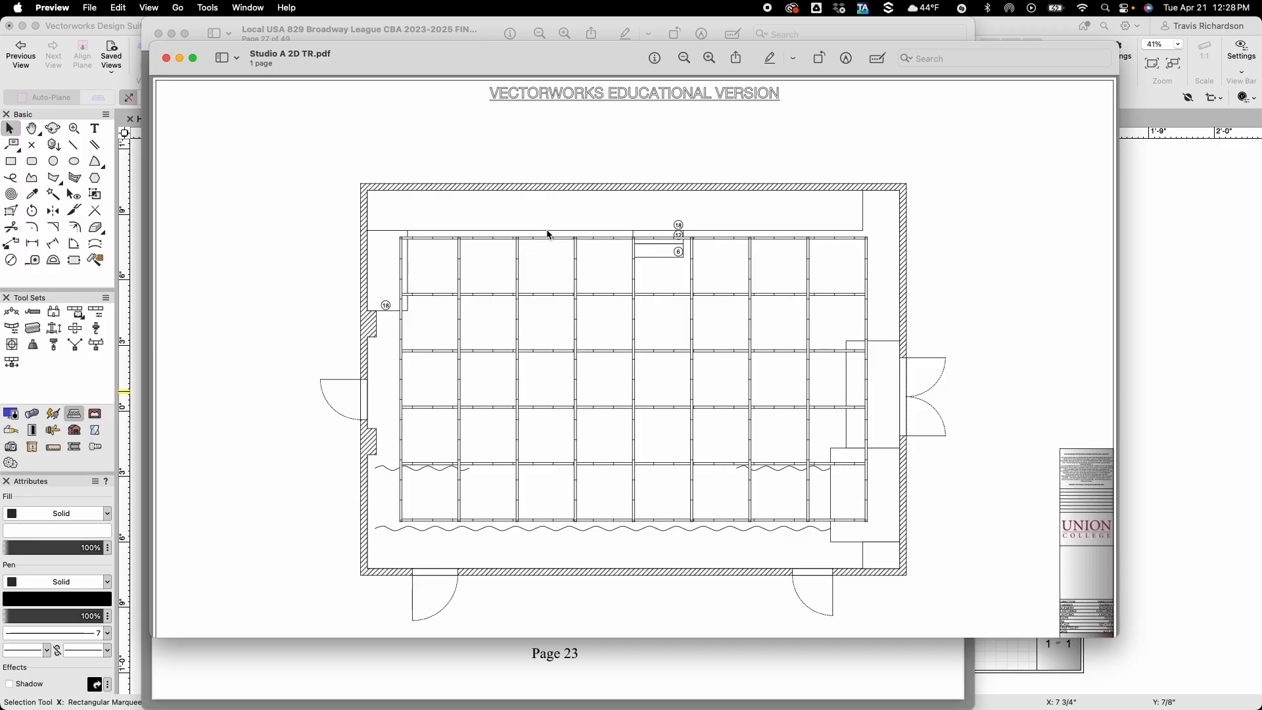
click(1186, 346)
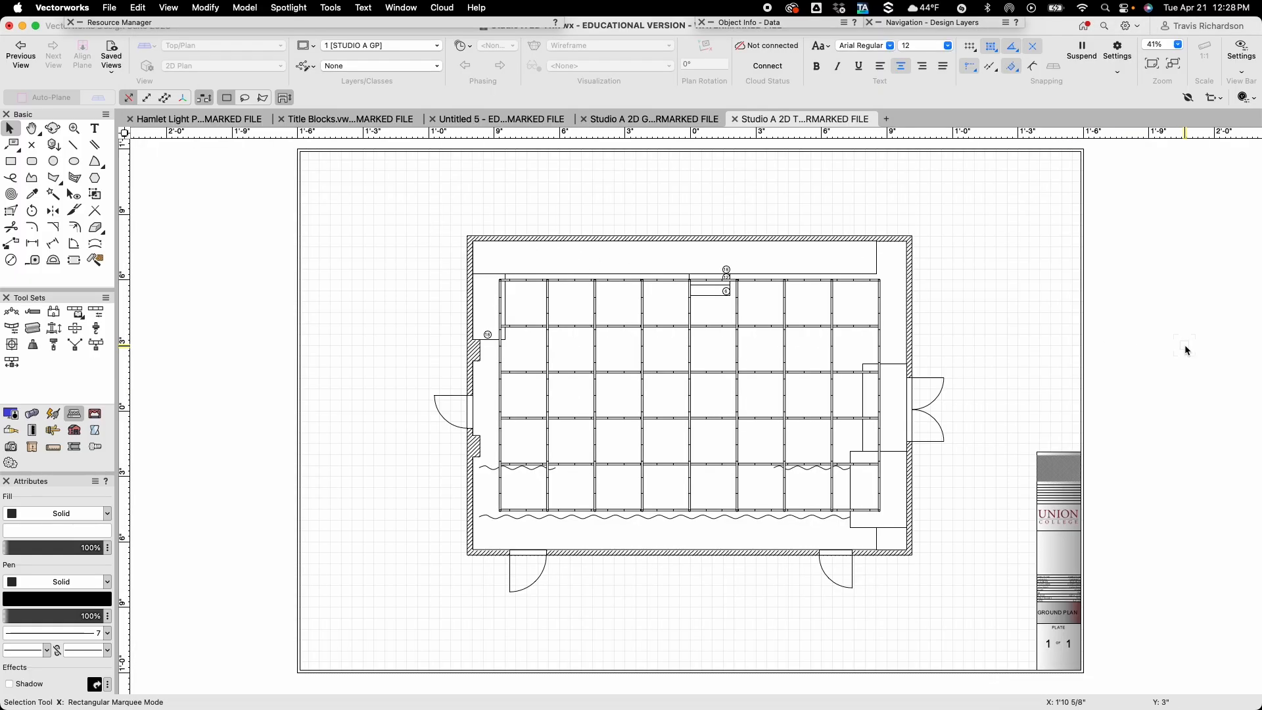